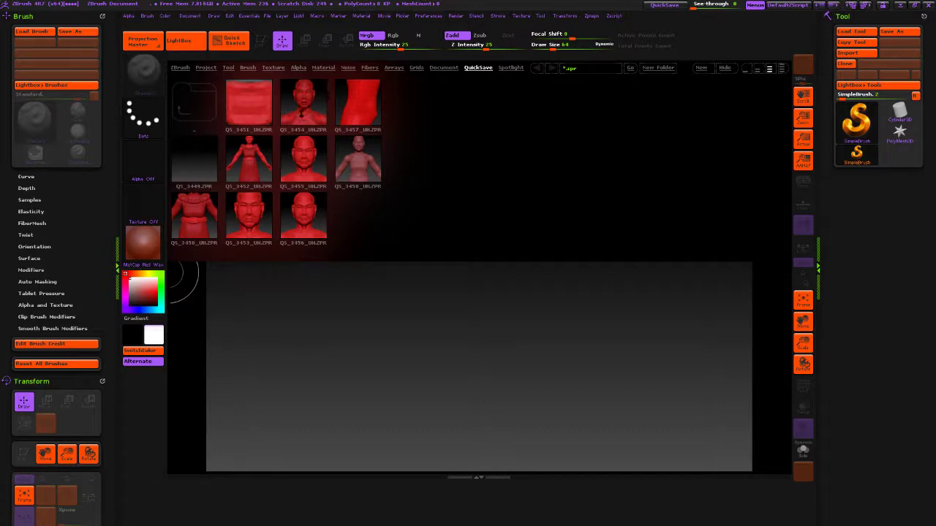
Step: Open the quick-saved project QS_3458_UH.ZPR and turn on the polygon wireframe display for the body
click(365, 167)
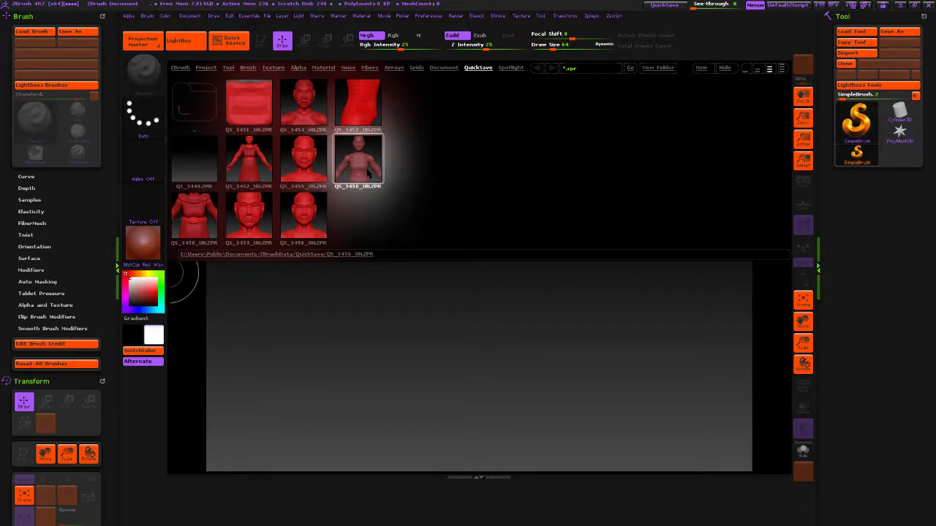
double_click(363, 165)
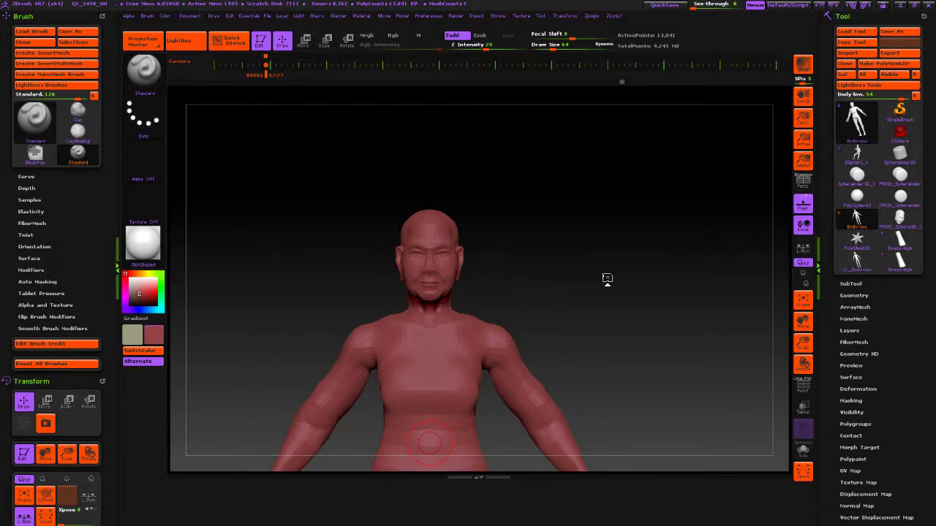
mouse_move(589, 198)
mouse_down()
mouse_move(606, 265)
mouse_move(600, 183)
mouse_move(562, 221)
mouse_move(578, 275)
mouse_move(559, 201)
mouse_up()
click(803, 386)
Step: Examine the wireframe topology of the figure's head, face, torso and arms from several angles and distances
ctrl+right_drag(509, 215, 560, 300)
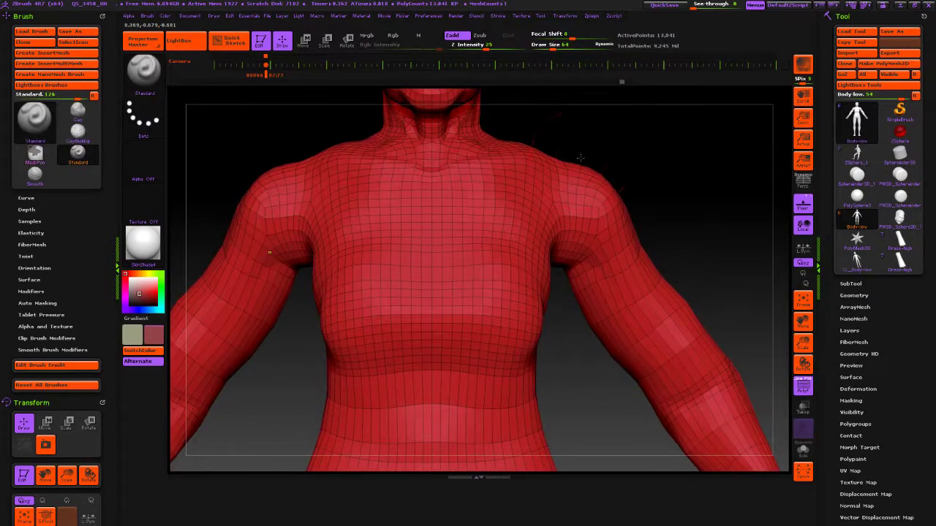
alt+drag(552, 95, 521, 336)
drag(544, 280, 656, 360)
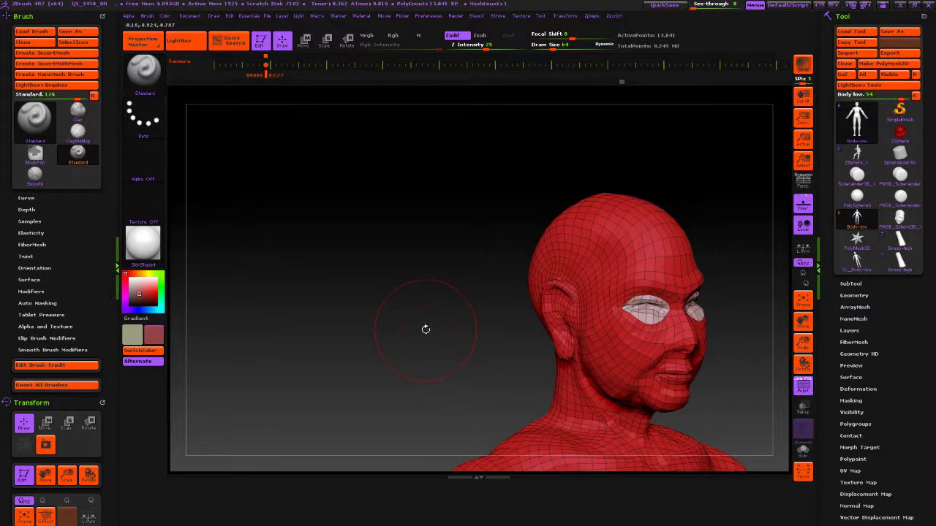
shift+drag(350, 292, 281, 315)
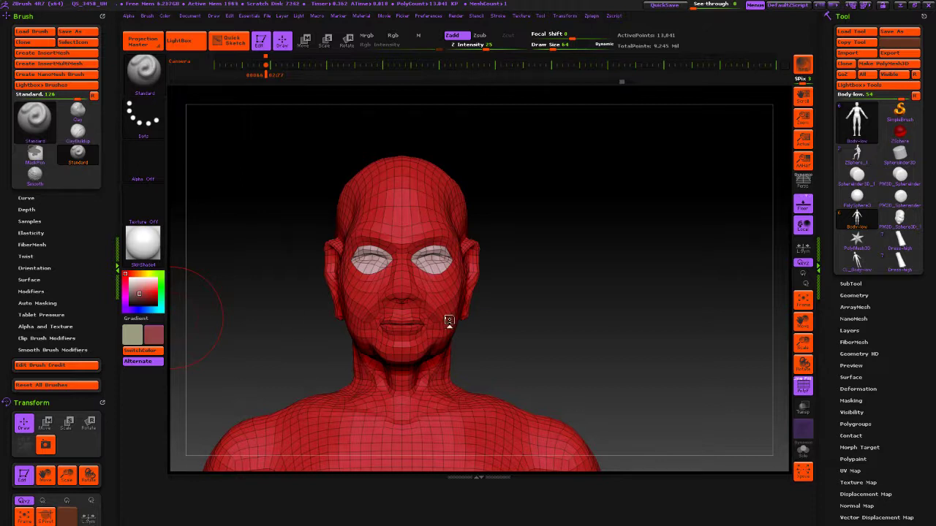
drag(621, 314, 598, 261)
alt+drag(565, 318, 701, 280)
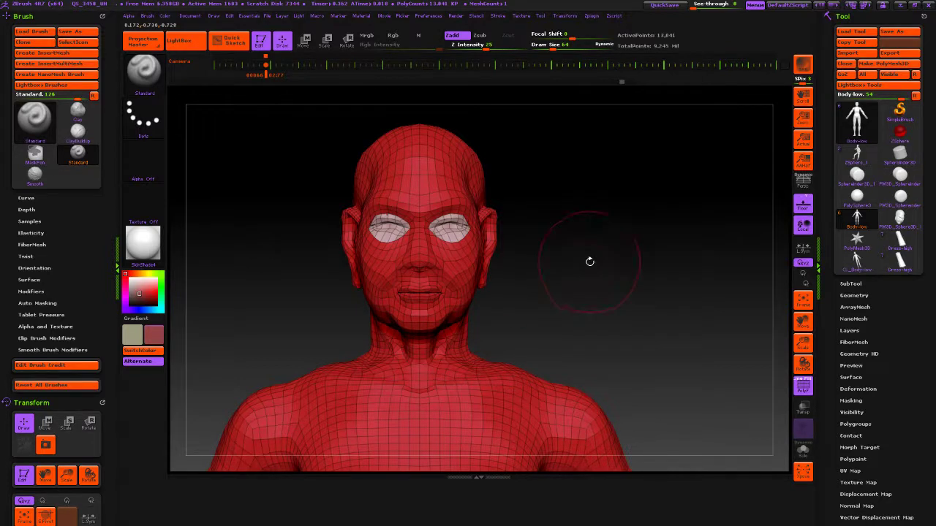
alt+drag(589, 261, 586, 269)
mouse_move(618, 252)
ctrl+right_down()
mouse_move(574, 261)
mouse_move(591, 209)
mouse_move(600, 231)
ctrl+right_up()
alt+right_drag(365, 200, 439, 108)
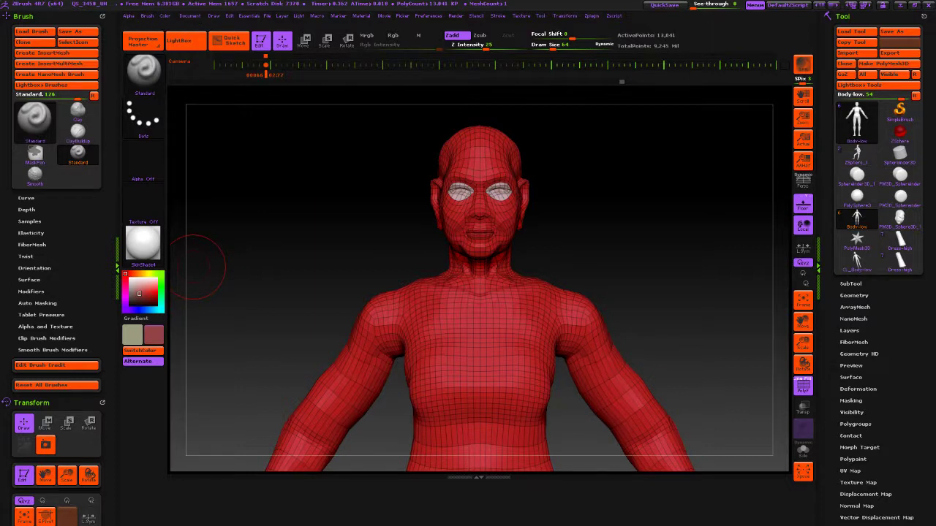
drag(668, 226, 605, 213)
mouse_move(595, 288)
ctrl+right_down()
mouse_move(575, 278)
mouse_move(539, 358)
mouse_move(485, 226)
mouse_move(337, 151)
mouse_move(341, 273)
mouse_move(327, 409)
ctrl+right_up()
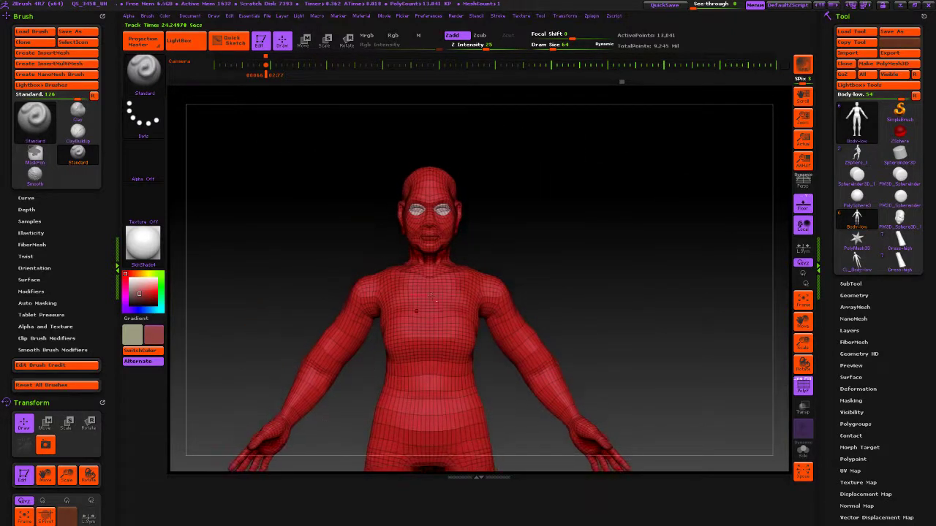
alt+right_drag(500, 213, 560, 319)
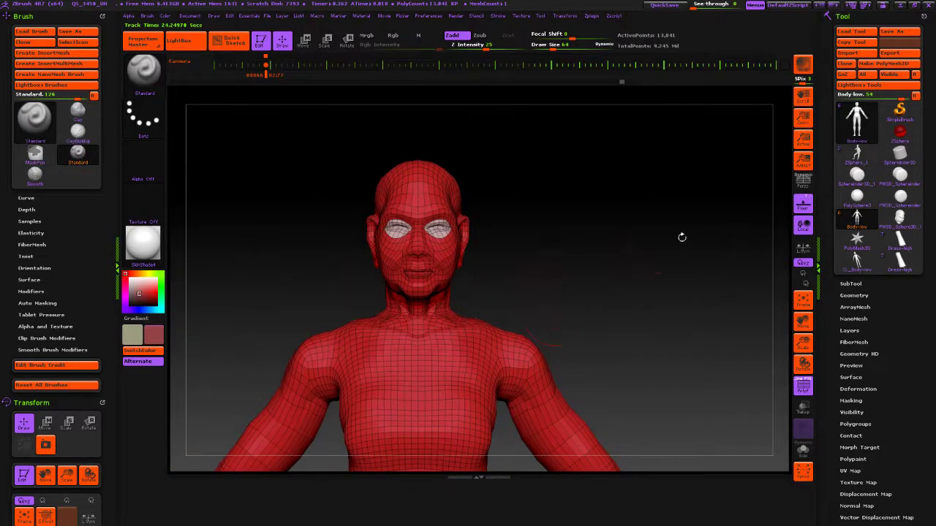
Step: Hide the head's polygons with a rectangular selection, leaving only the body from the neck down
mouse_move(886, 248)
alt+right_drag(557, 175, 576, 183)
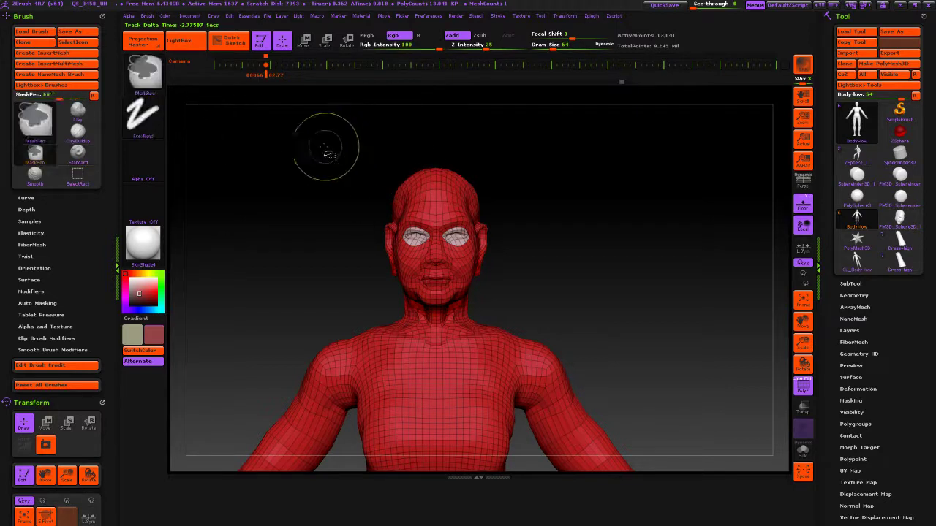
mouse_move(336, 141)
ctrl+shift+mouse_down()
mouse_move(580, 307)
mouse_move(552, 312)
mouse_move(550, 328)
ctrl+shift+mouse_up()
ctrl+shift+click(550, 328)
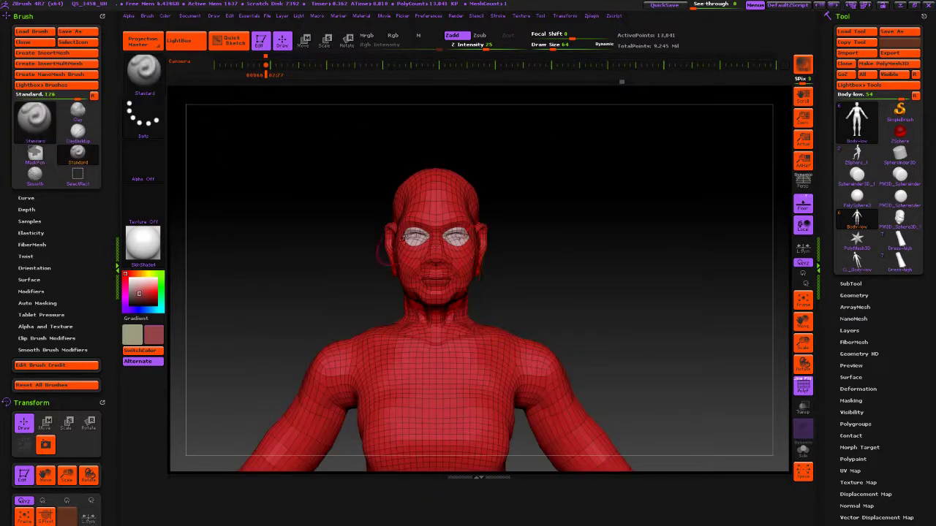
ctrl+alt+shift+drag(343, 144, 551, 311)
alt+drag(632, 283, 610, 242)
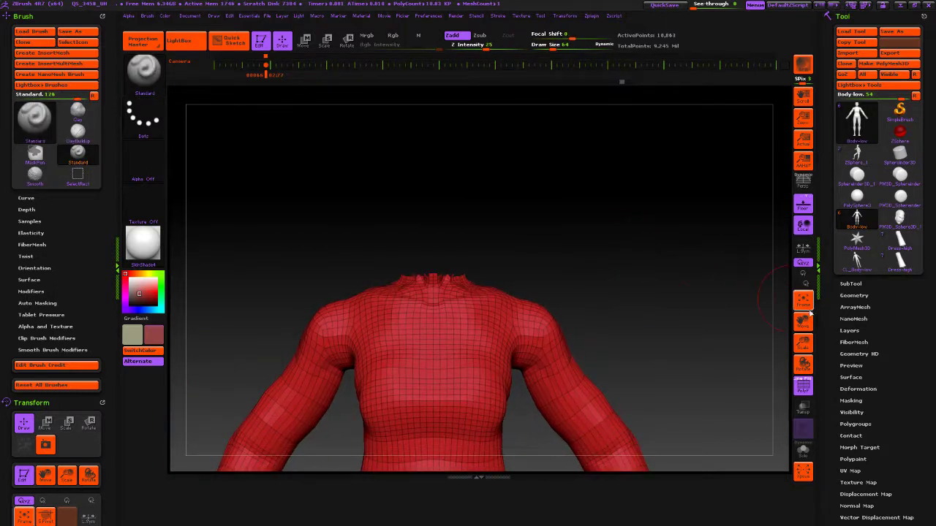
Step: Enable FreezeBorder in the ZRemesher geometry settings
click(852, 295)
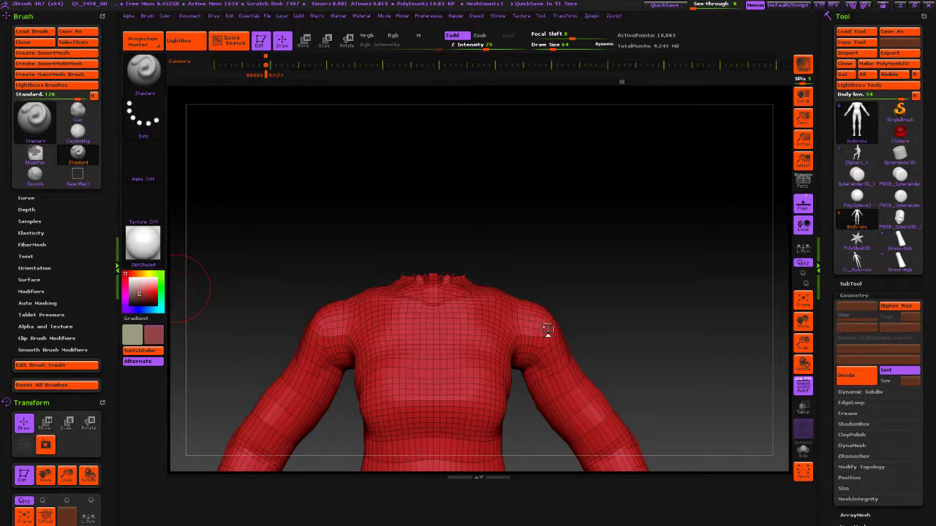
drag(643, 300, 664, 219)
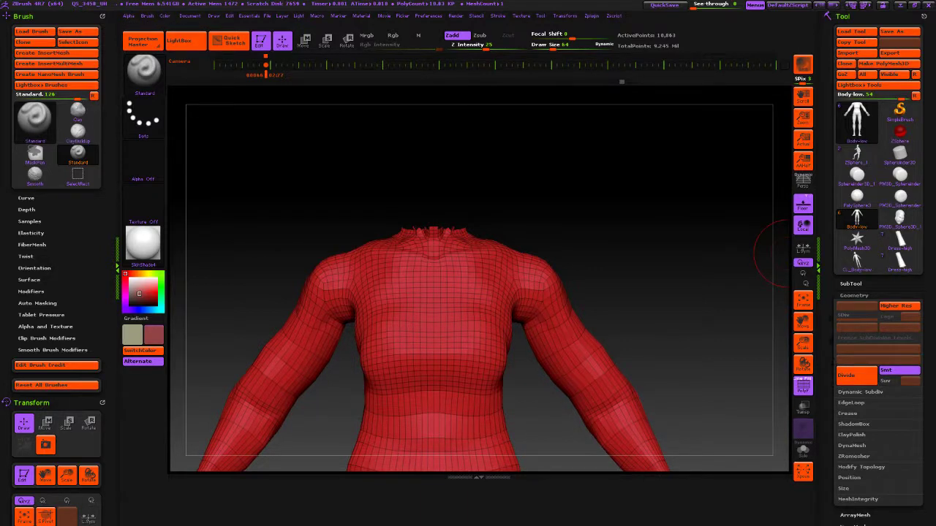
scroll(857, 344, down, 4)
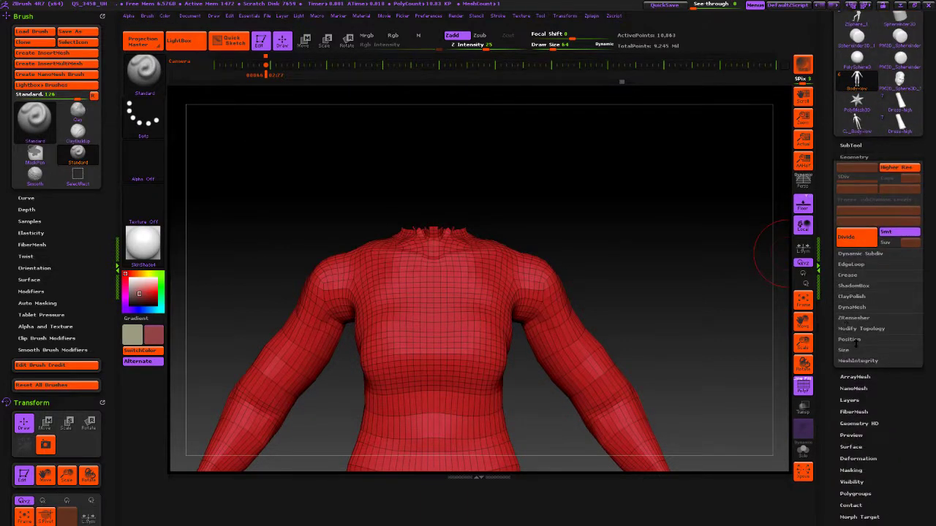
click(855, 318)
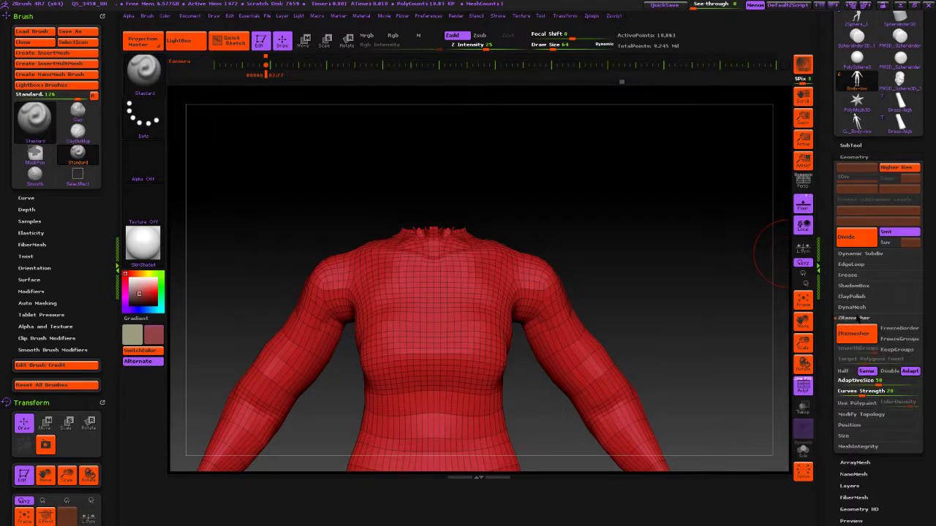
click(912, 328)
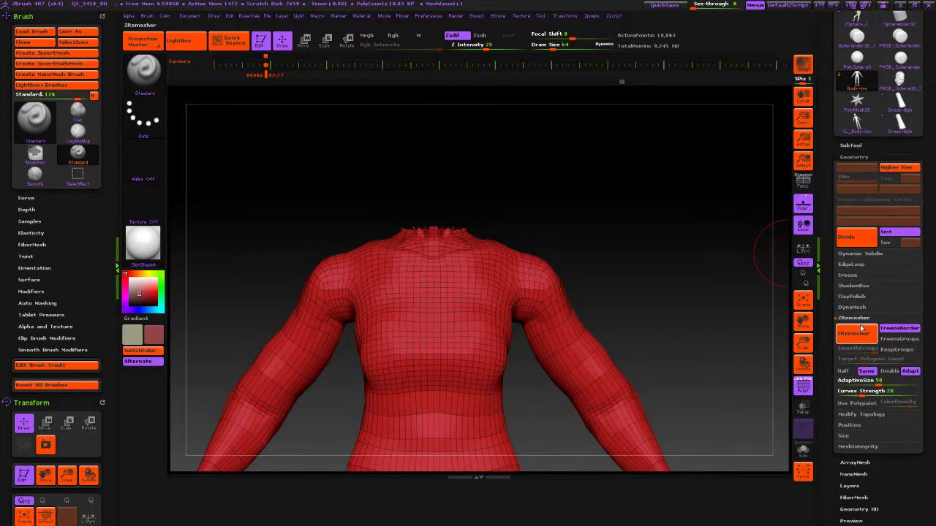
Step: Try remeshing the visible body with ZRemesher at half the polygon count, and undo the remesh
click(867, 380)
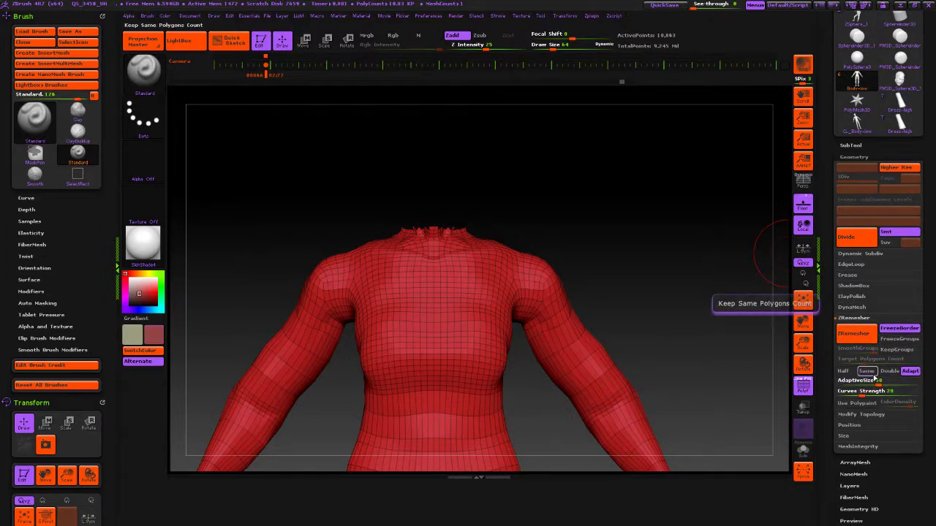
click(842, 371)
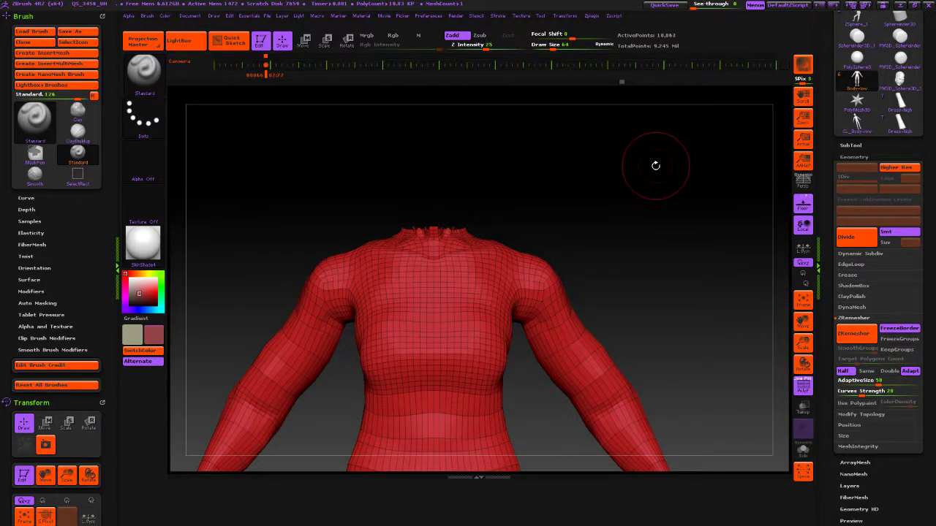
drag(656, 163, 691, 180)
ctrl+right_drag(691, 180, 650, 185)
alt+right_drag(650, 184, 649, 33)
alt+right_drag(648, 87, 648, 242)
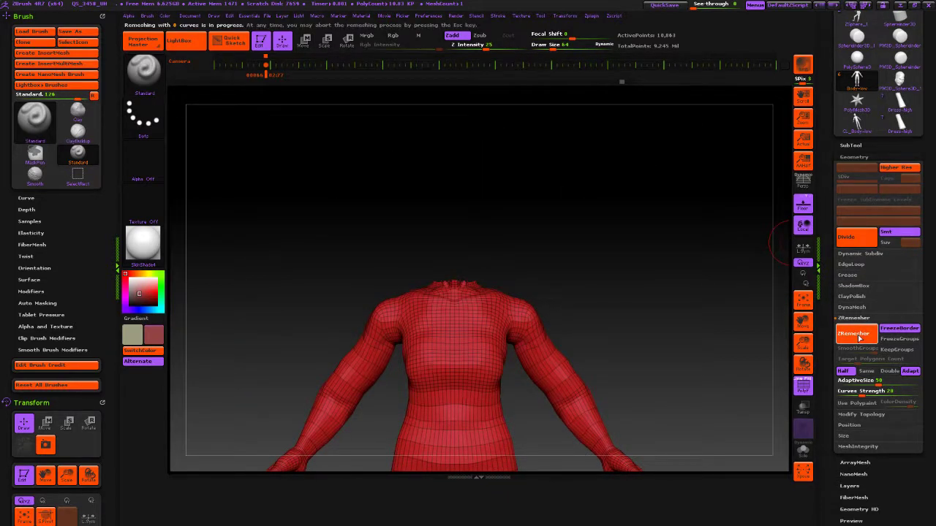
click(859, 337)
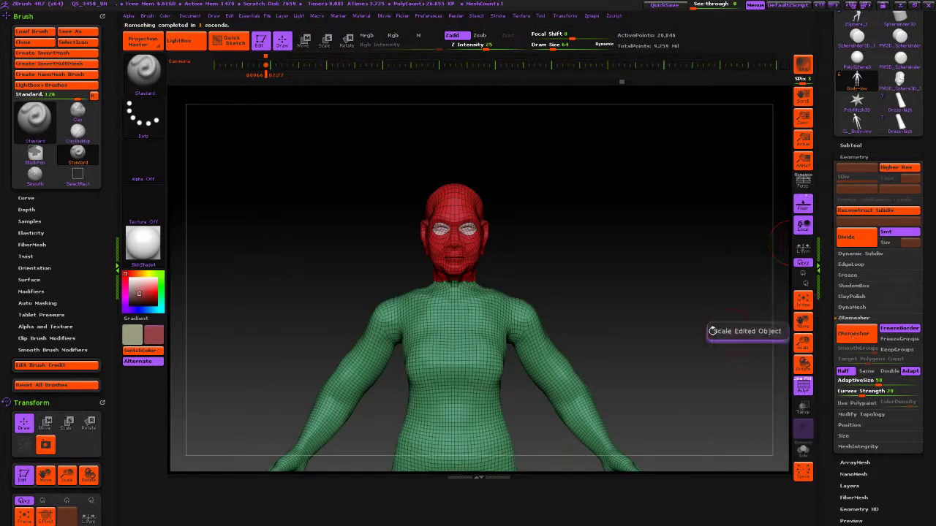
alt+drag(663, 299, 655, 275)
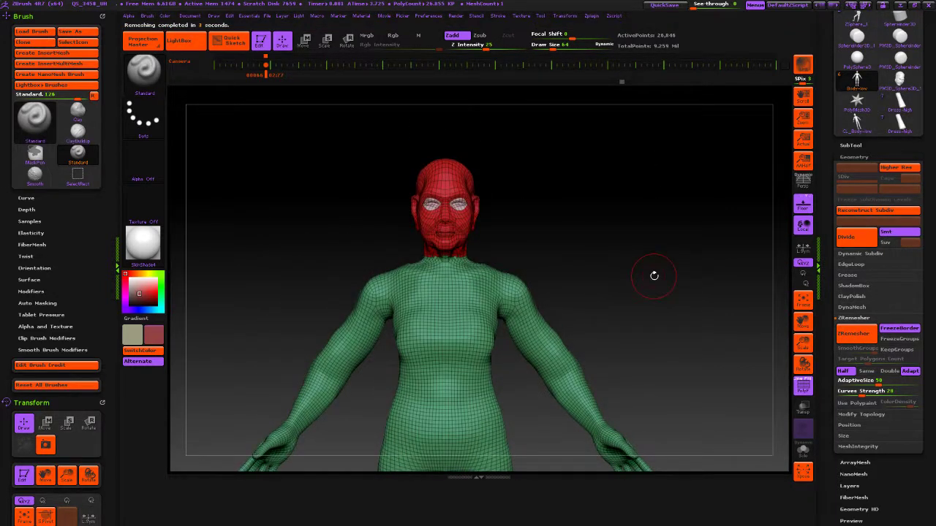
drag(627, 211, 633, 309)
key(ctrl+z)
alt+drag(646, 244, 702, 169)
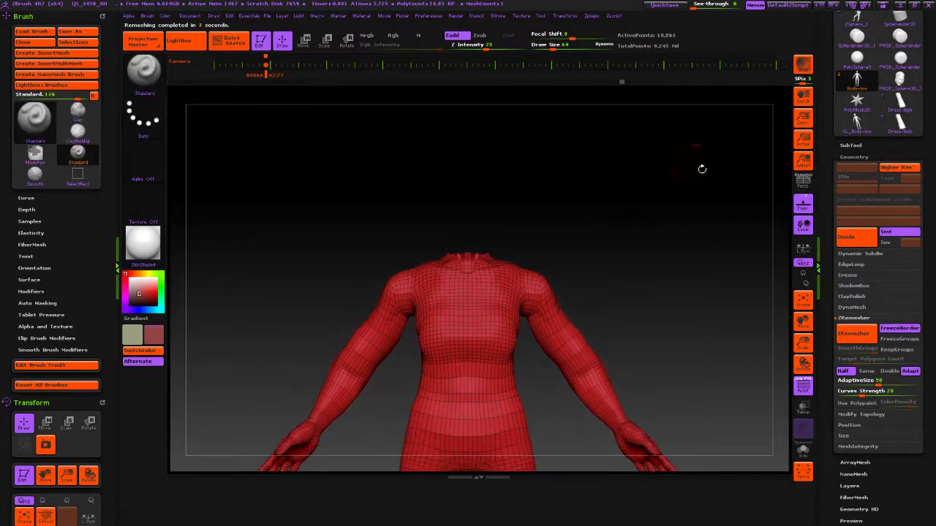
Step: Try remeshing the visible body with ZRemesher at a target polygon count of 1.0, keeping FreezeBorder on, and undo the remesh
click(851, 372)
drag(856, 363, 846, 364)
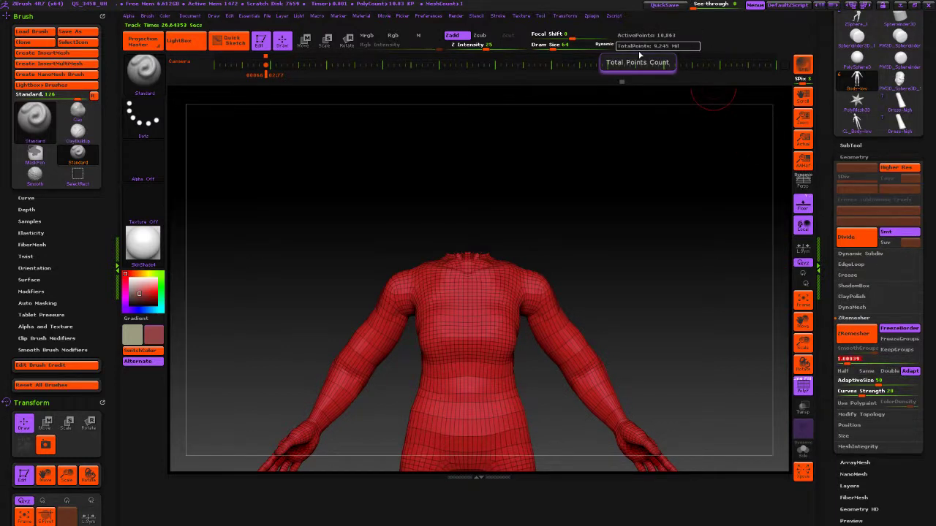
click(854, 344)
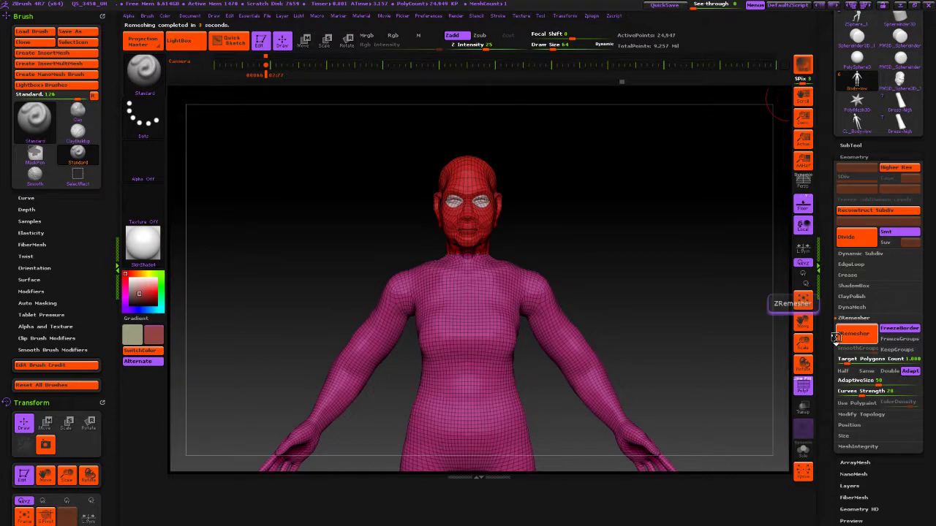
drag(687, 197, 644, 174)
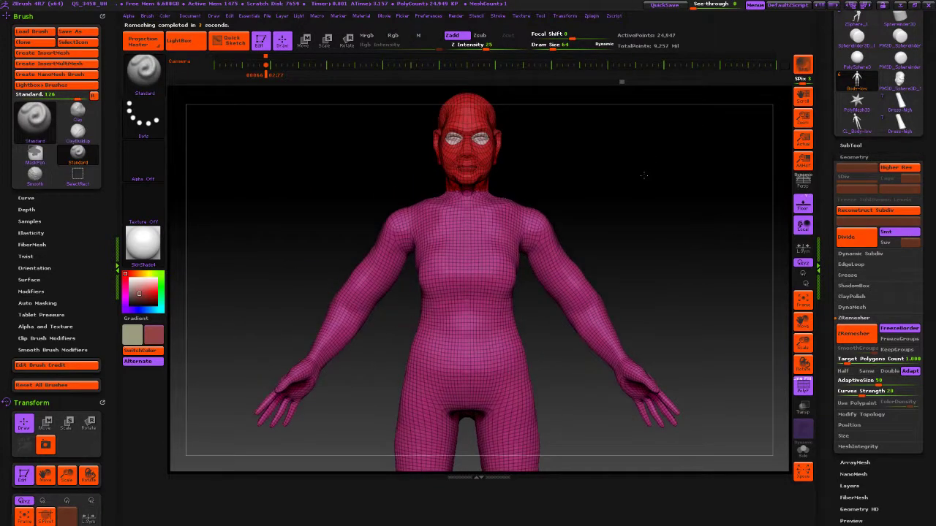
click(900, 331)
click(897, 338)
click(893, 331)
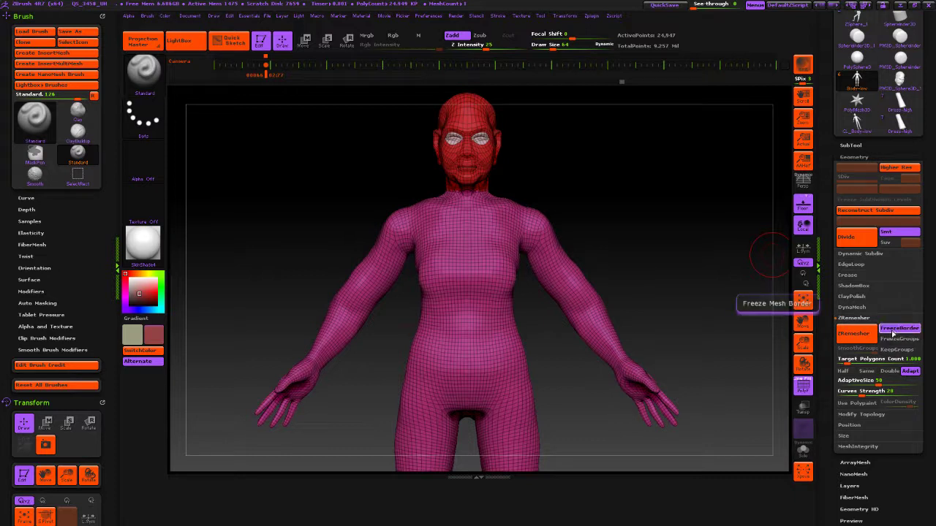
key(ctrl+z)
key(ctrl+z)
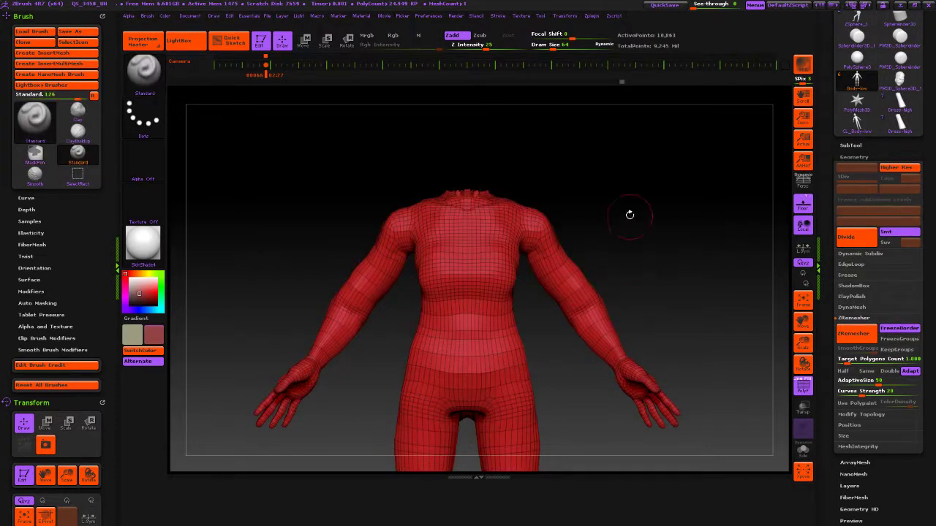
Step: Set the ZRemesher target polygon count to about 0.504
alt+drag(627, 212, 636, 225)
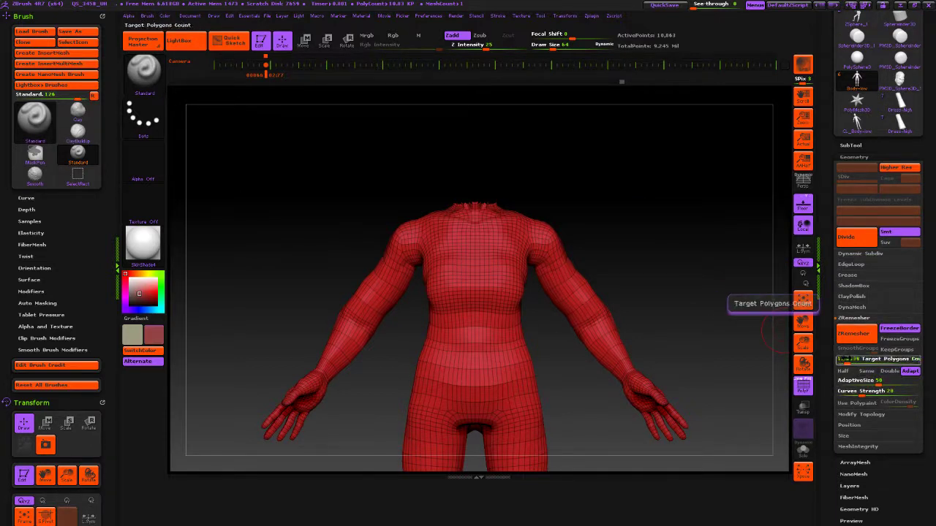
drag(848, 362, 845, 362)
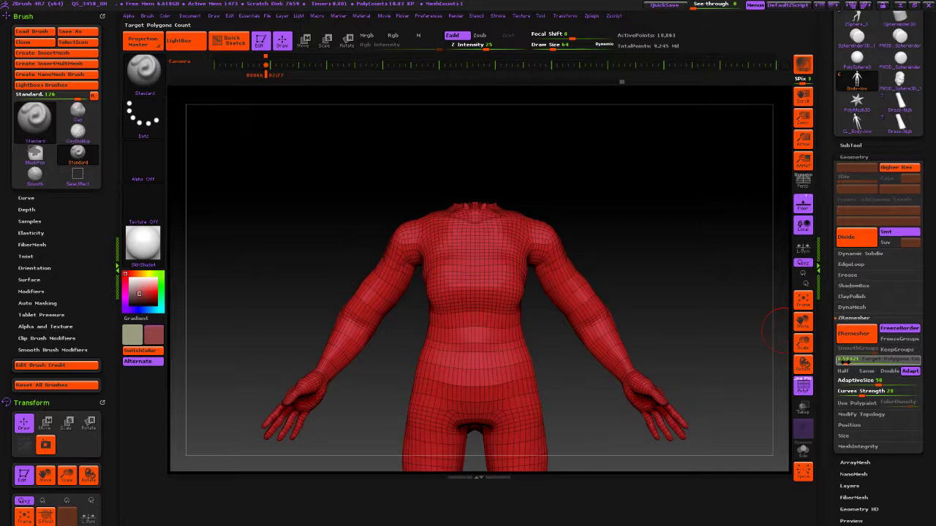
Step: Try remeshing the visible body with the reduced target polygon count, and undo the remesh
click(851, 339)
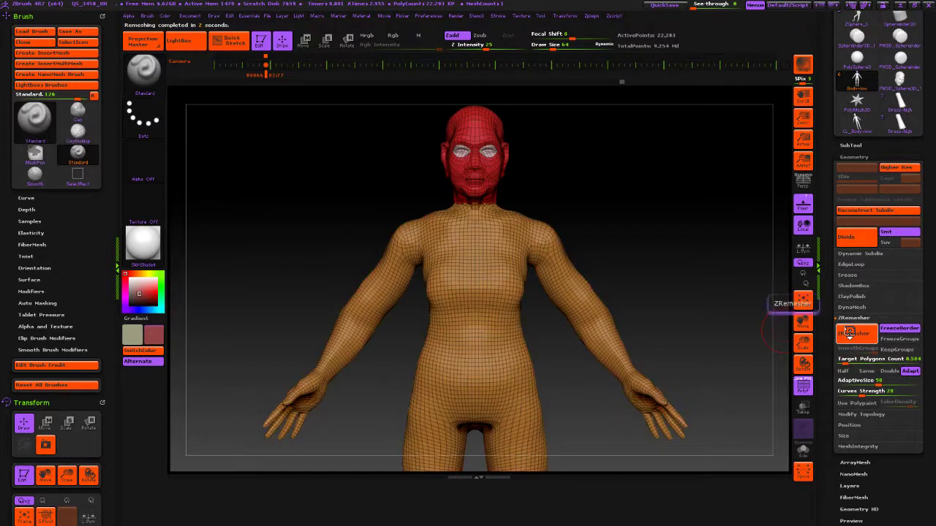
alt+drag(707, 236, 686, 242)
key(ctrl+z)
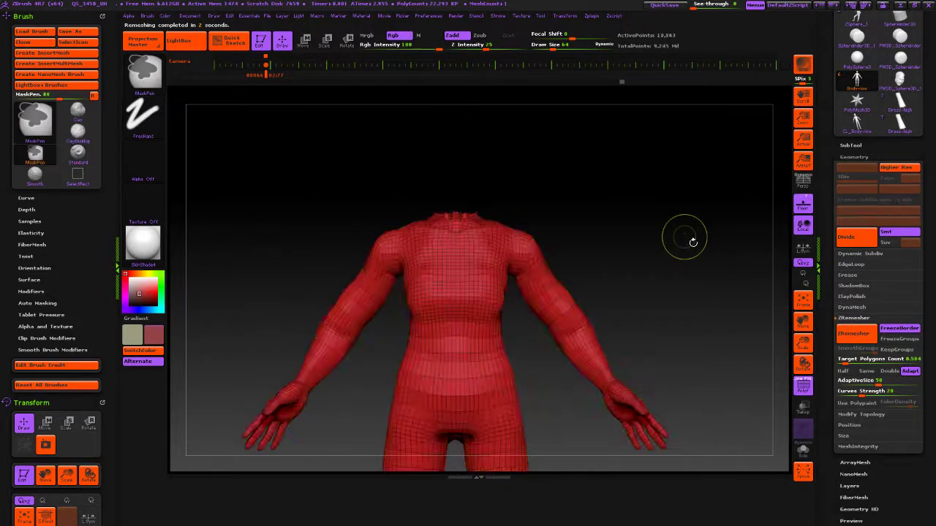
Step: Set ZRemesher's AdaptiveSize to 90 and Curves Strength to 74, and remesh the visible body
mouse_move(882, 383)
mouse_down()
mouse_move(907, 385)
mouse_move(896, 391)
mouse_up()
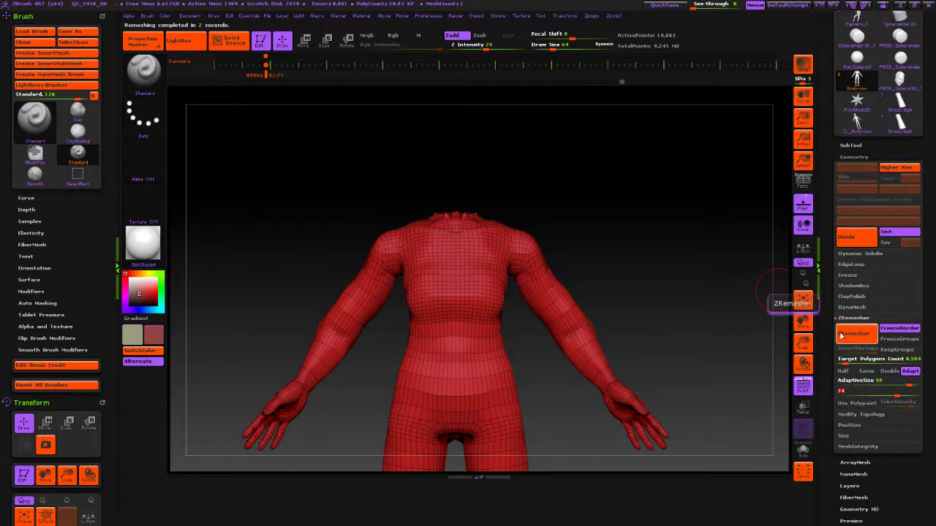
click(840, 335)
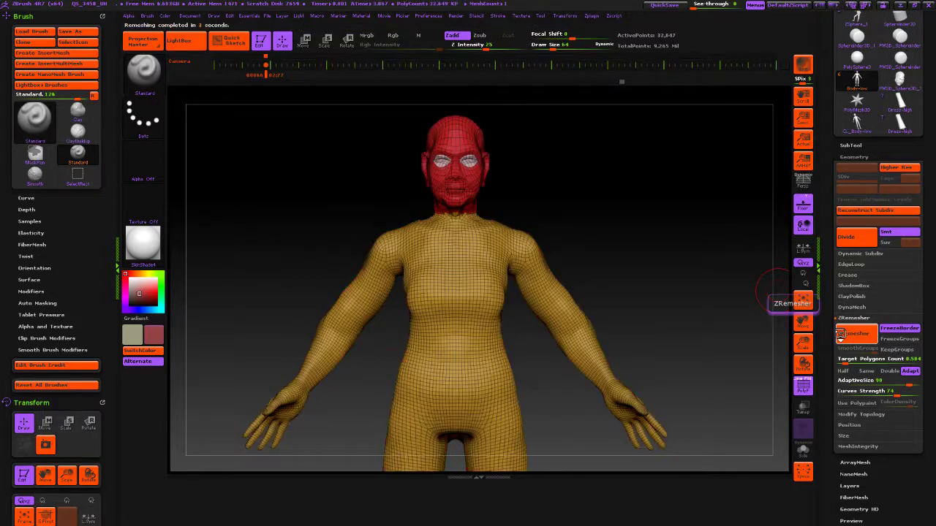
drag(753, 278, 682, 182)
alt+drag(685, 149, 666, 20)
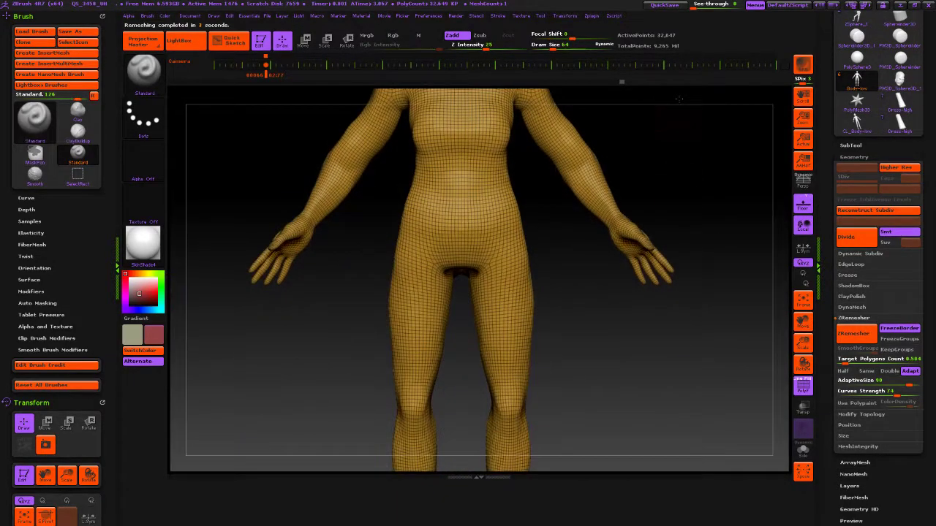
Step: Try remeshing the visible body with Curves Strength 82, KeepGroups on and Adapt off, and undo the remesh
alt+drag(692, 300, 666, 302)
alt+drag(665, 236, 670, 337)
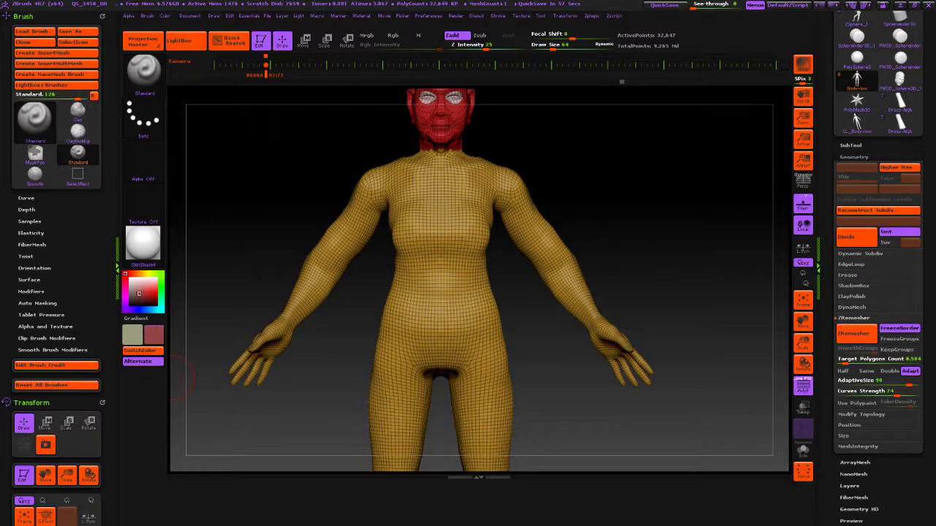
drag(679, 223, 677, 270)
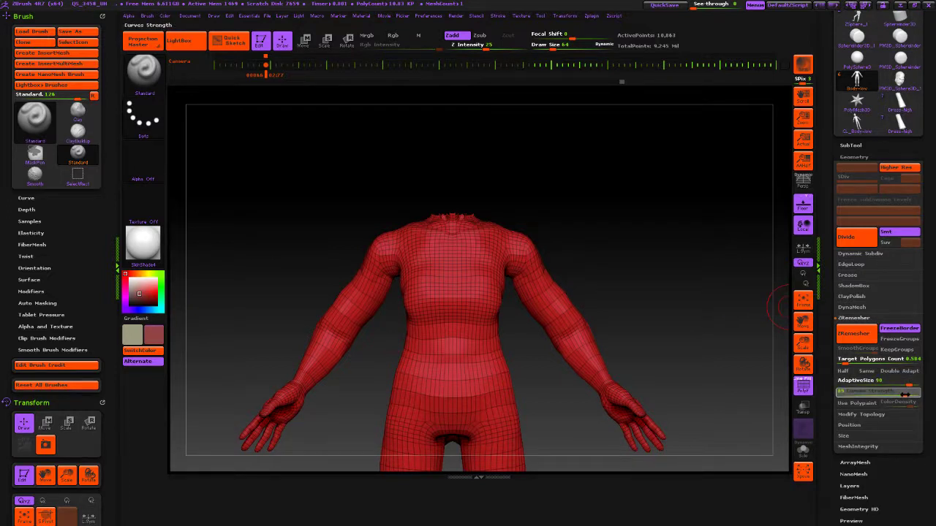
click(895, 350)
click(863, 333)
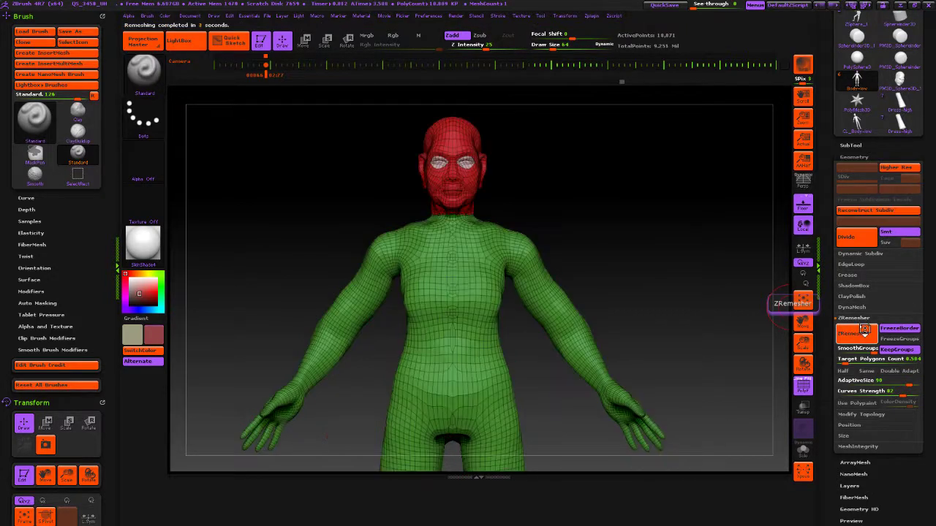
drag(721, 194, 671, 250)
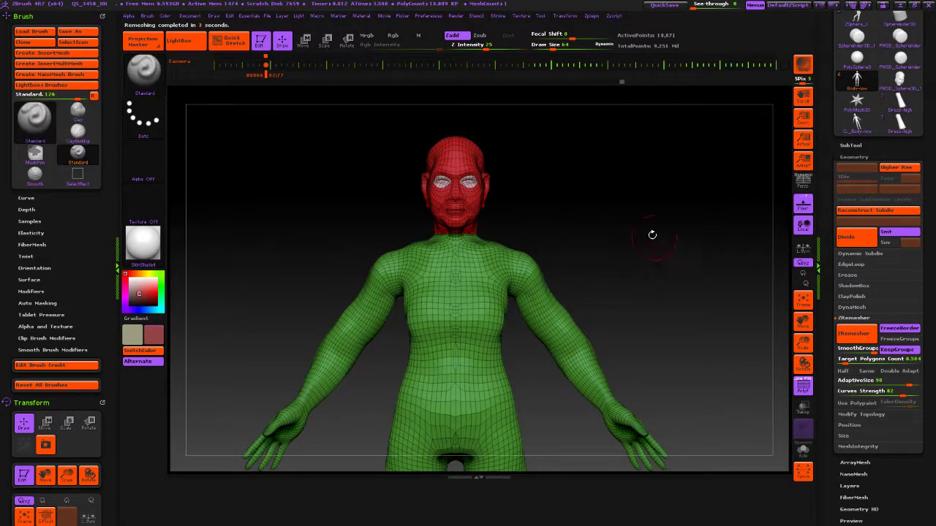
ctrl+right_drag(651, 234, 640, 176)
mouse_move(641, 175)
alt+right_down()
mouse_move(630, 114)
mouse_move(612, 271)
mouse_move(623, 162)
mouse_move(613, 244)
mouse_move(706, 245)
mouse_move(534, 242)
mouse_move(539, 314)
alt+right_up()
alt+right_drag(539, 314, 399, 113)
key(ctrl+z)
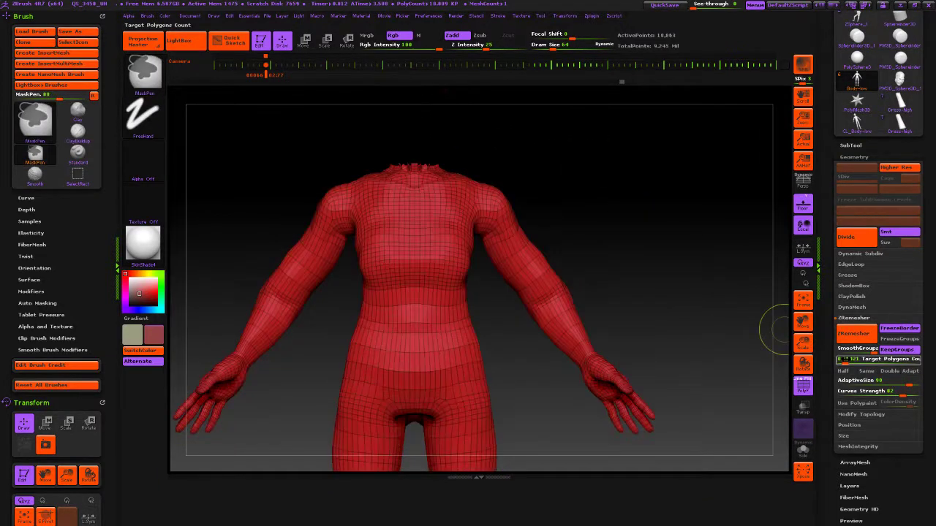
Step: Try remeshing the visible body with Adapt on, KeepGroups off and a target polygon count of about 0.164
click(909, 371)
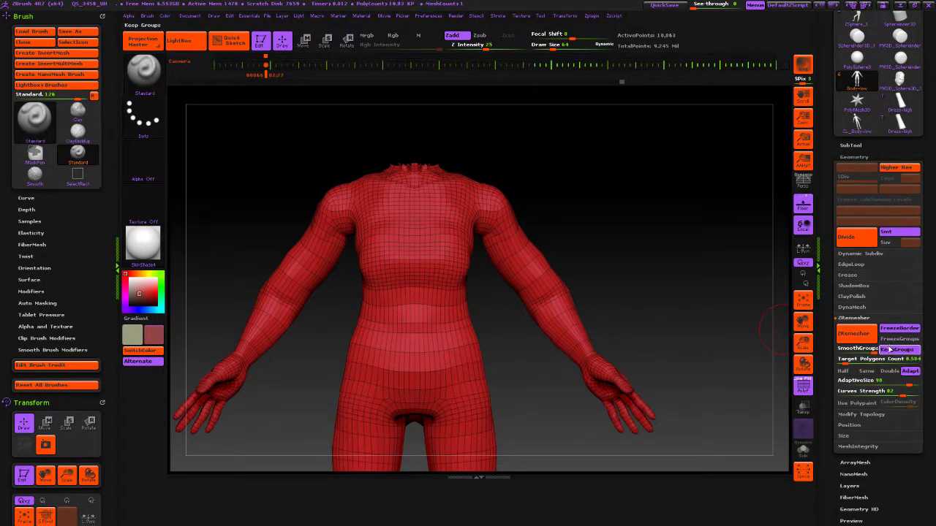
click(895, 350)
click(842, 362)
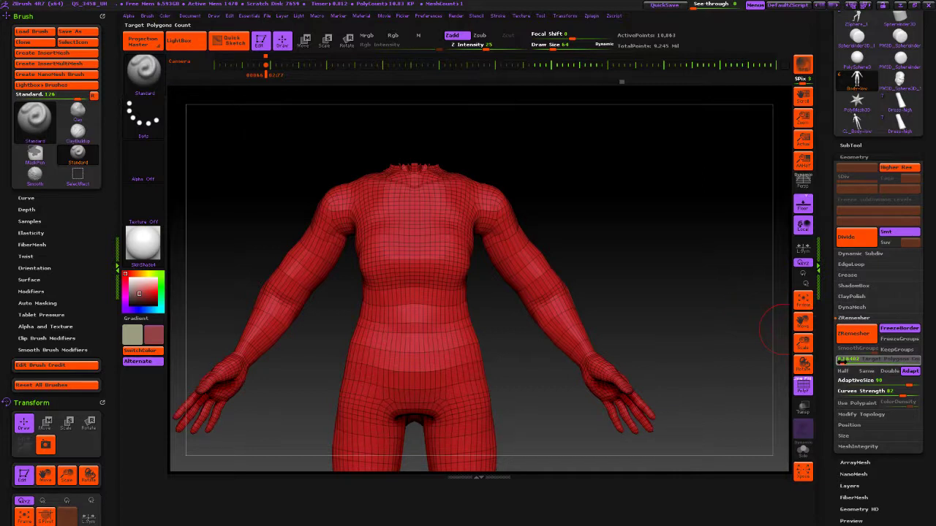
click(842, 339)
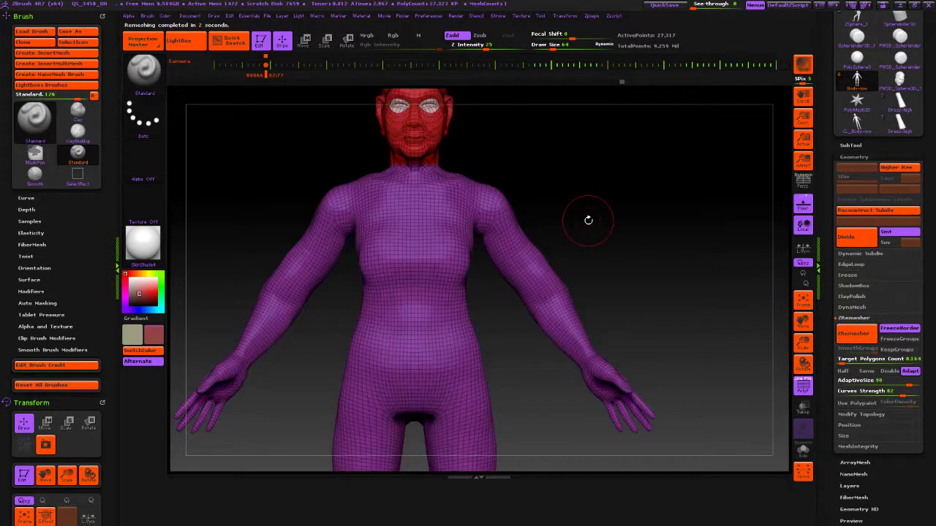
alt+drag(588, 220, 639, 121)
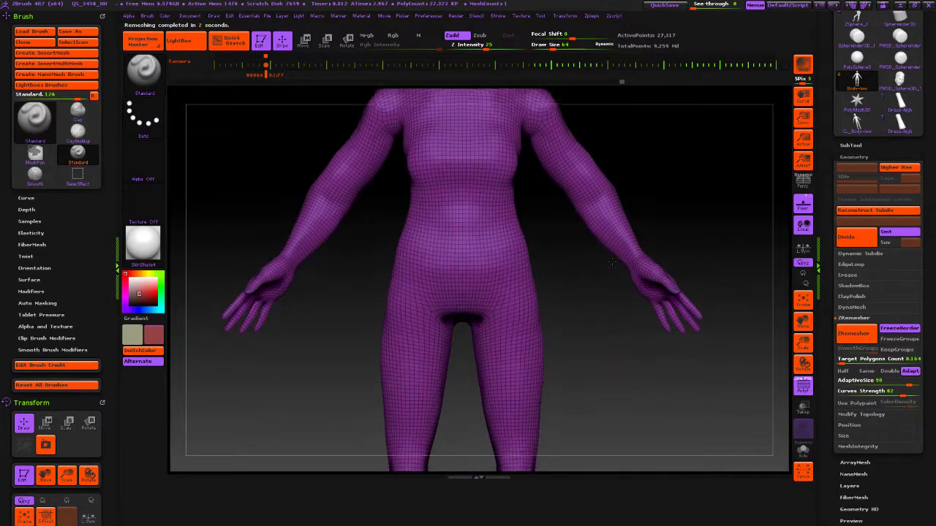
mouse_move(612, 355)
alt+mouse_down()
mouse_move(613, 167)
mouse_move(651, 457)
alt+mouse_up()
alt+drag(641, 159, 602, 308)
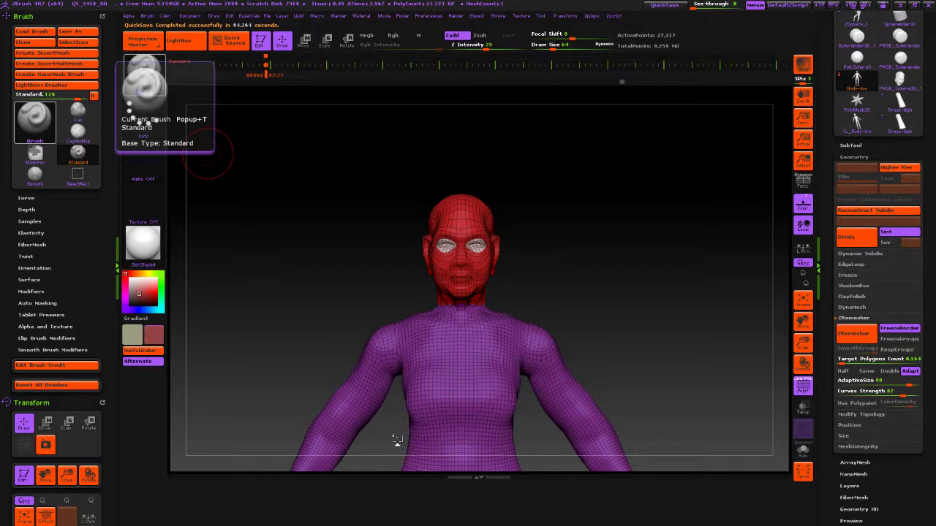
mouse_move(654, 274)
mouse_down()
mouse_move(646, 231)
mouse_move(648, 268)
mouse_up()
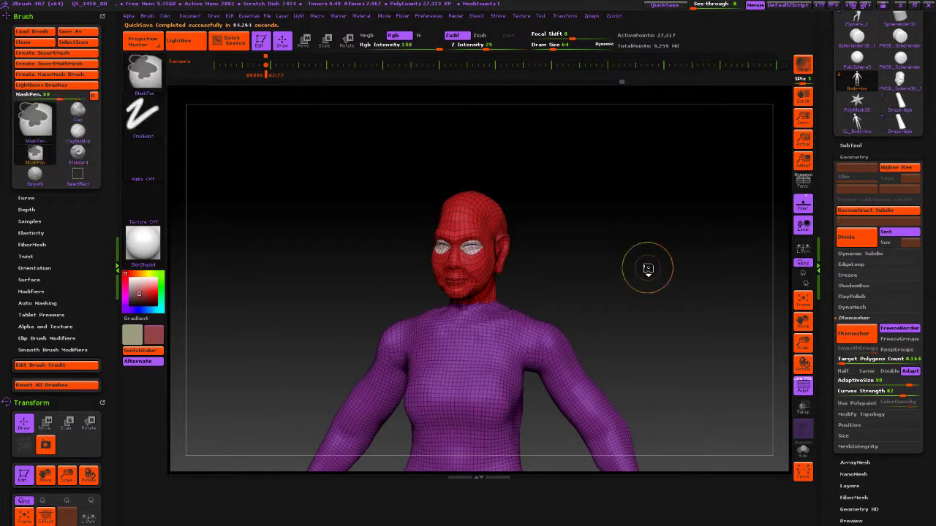
Step: Undo the remesh and the earlier hiding of the head to return to the complete original body mesh
key(ctrl+z)
key(ctrl+z)
key(ctrl+z)
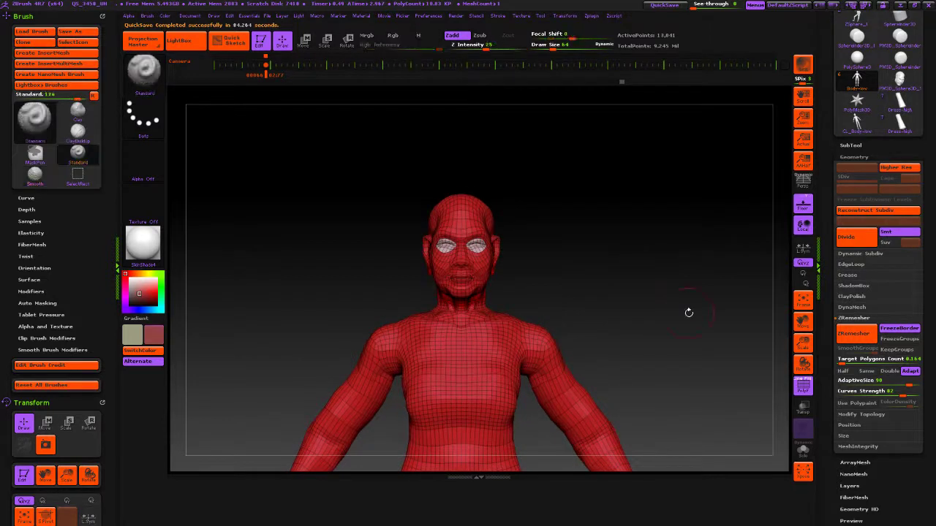
Step: Collapse the geometry settings and expand the Polygroups options for the body
alt+drag(687, 311, 597, 312)
alt+drag(604, 217, 547, 334)
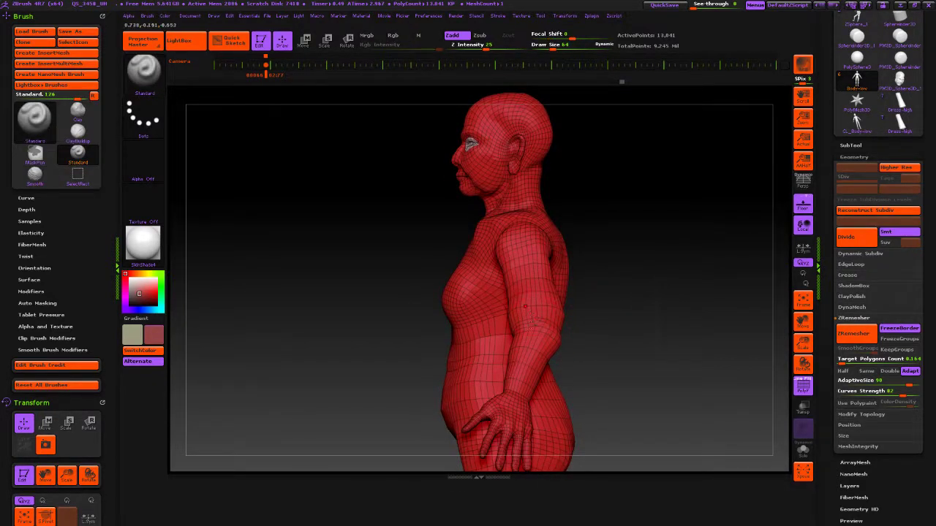
drag(330, 387, 595, 303)
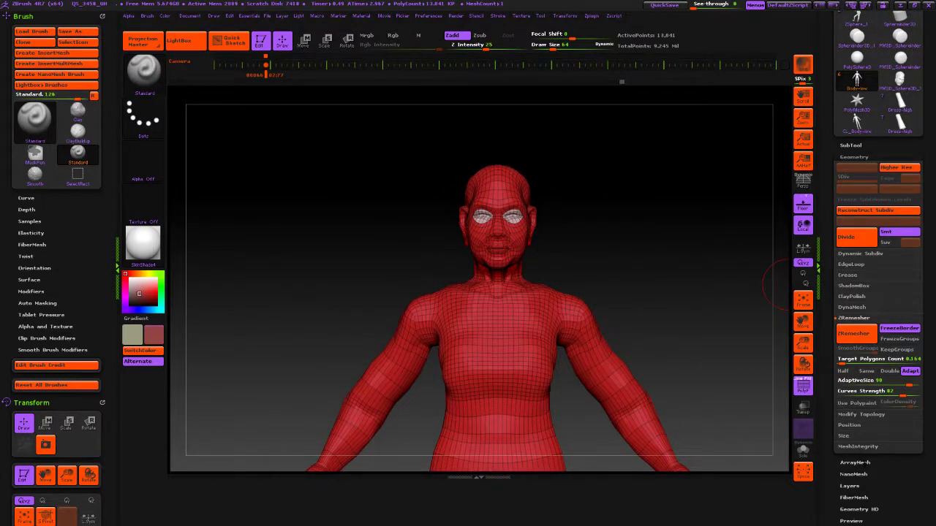
scroll(825, 466, down, 3)
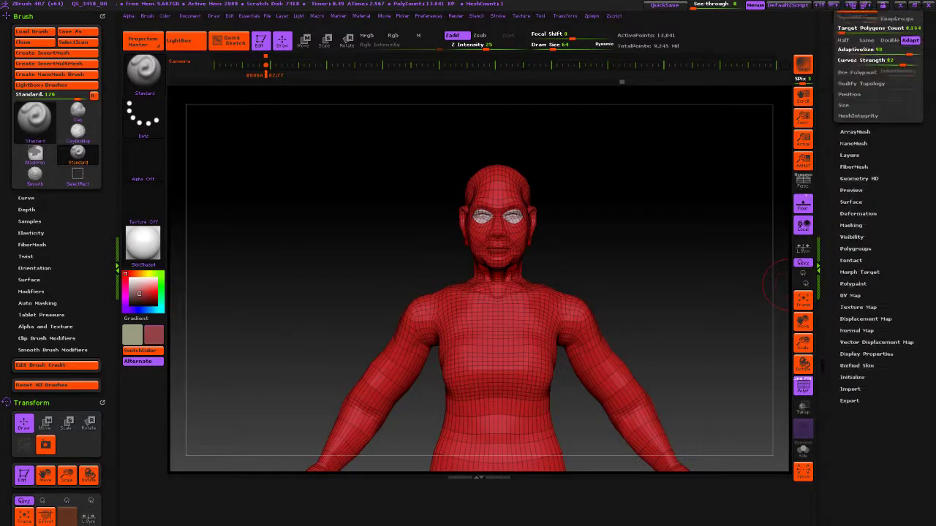
click(854, 36)
click(854, 165)
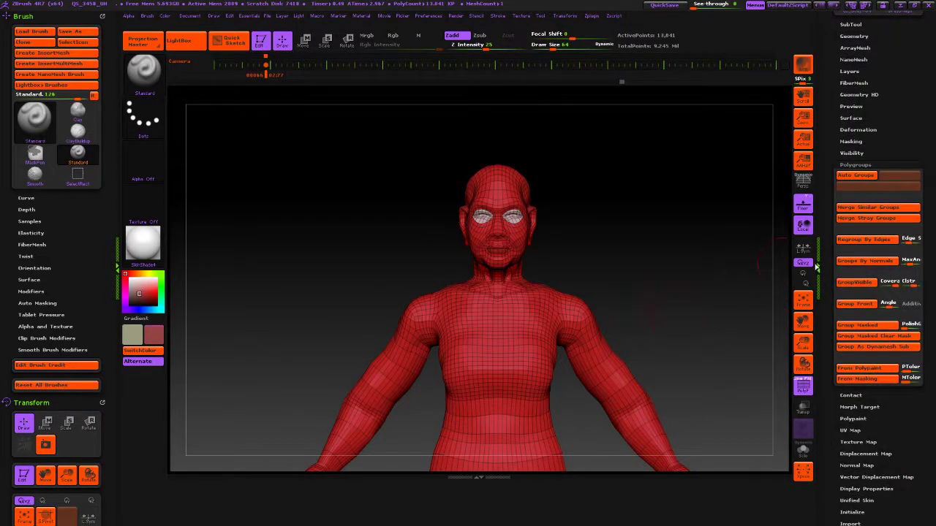
Step: Isolate and hide the eye polygroup to examine how the mesh is grouped, and restore full visibility
alt+drag(627, 210, 604, 197)
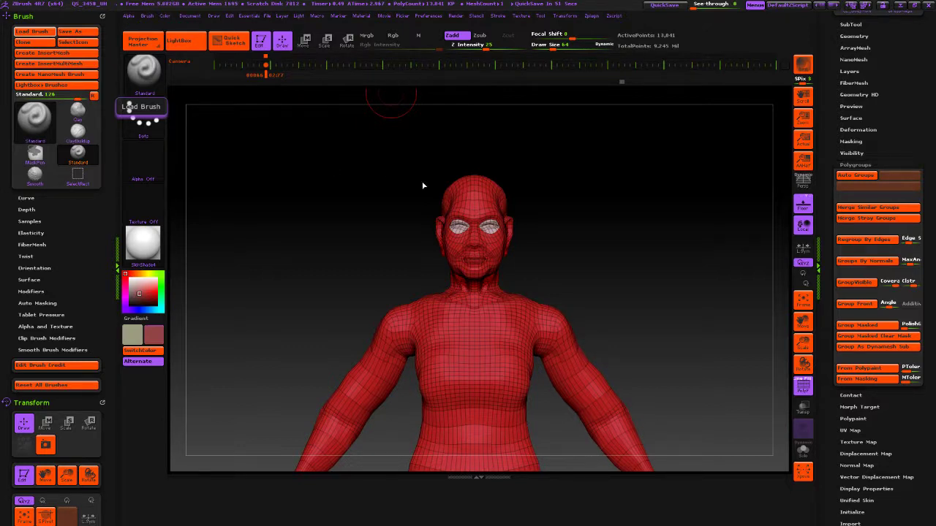
mouse_move(598, 206)
mouse_down()
mouse_move(515, 188)
mouse_move(542, 183)
mouse_move(585, 203)
mouse_up()
alt+drag(634, 260, 568, 190)
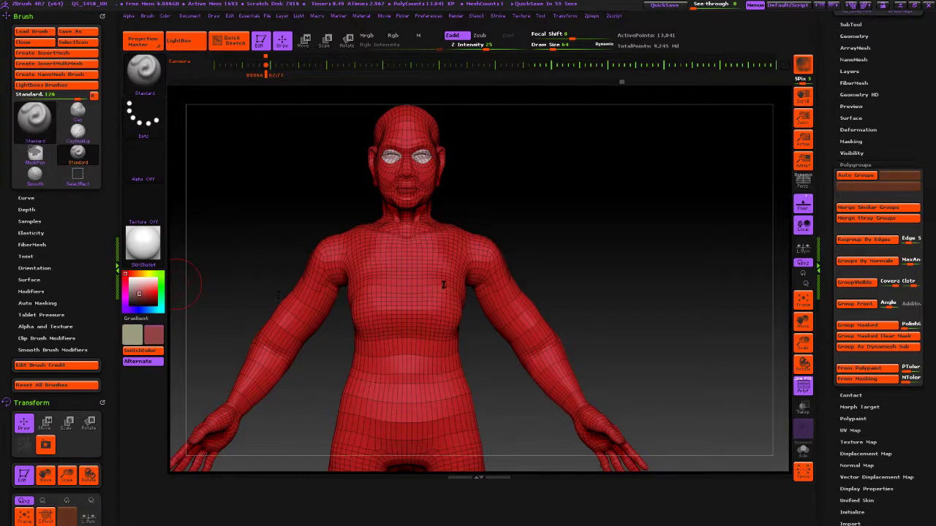
drag(528, 212, 614, 237)
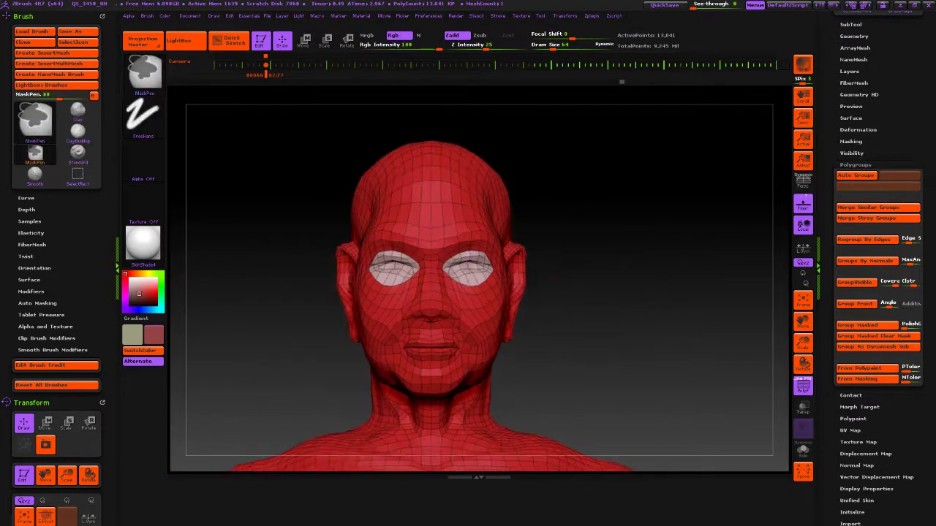
ctrl+right_drag(585, 223, 625, 304)
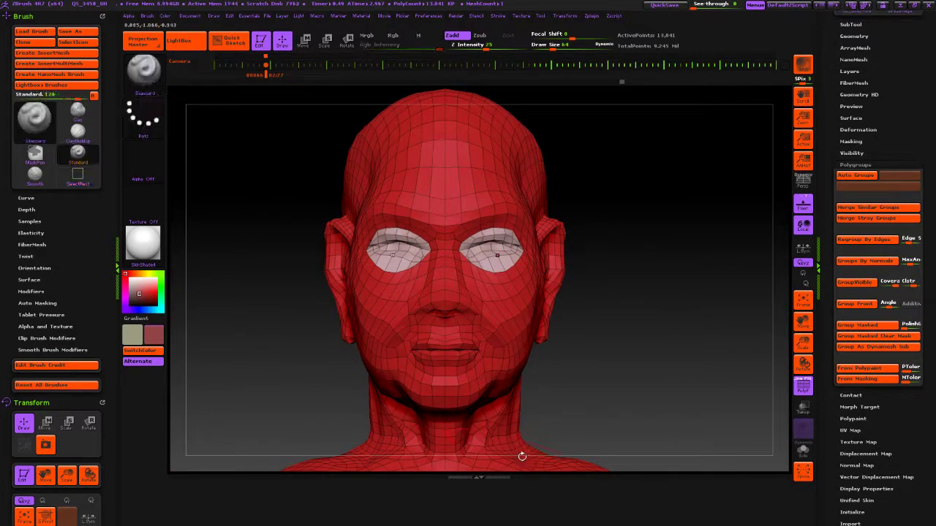
key(ctrl)
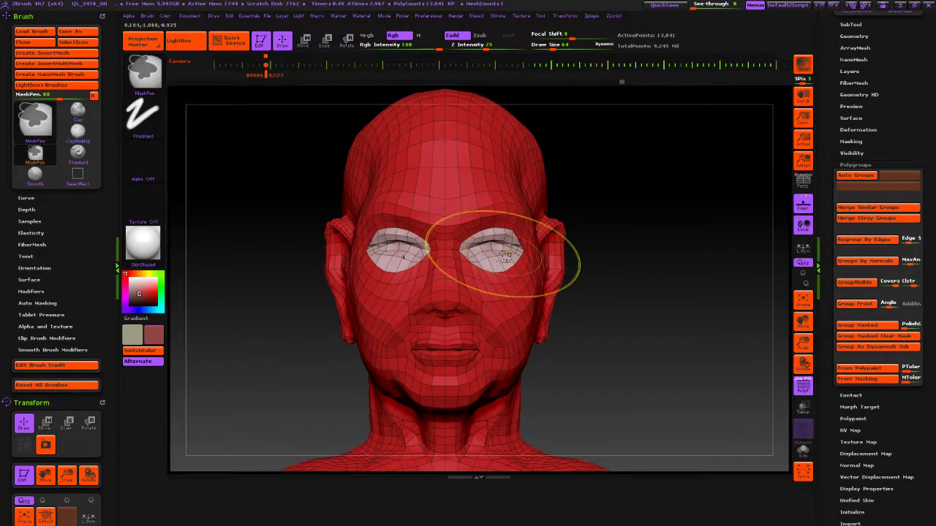
key(ctrl+shift)
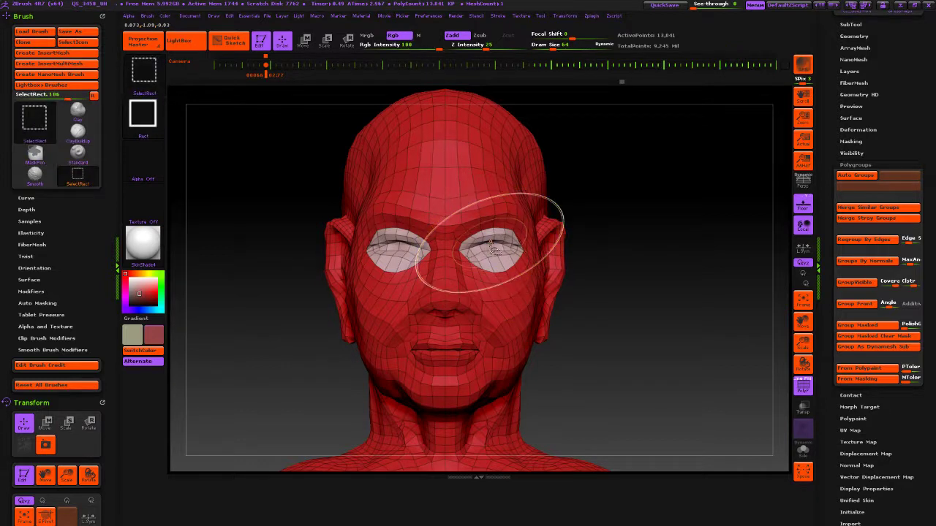
ctrl+shift+click(494, 258)
mouse_move(460, 292)
mouse_down()
mouse_move(659, 310)
mouse_move(633, 323)
mouse_move(563, 320)
mouse_move(596, 316)
mouse_move(724, 341)
mouse_move(632, 331)
mouse_up()
key(ctrl)
ctrl+shift+click(597, 310)
ctrl+shift+click(484, 305)
ctrl+shift+click(660, 364)
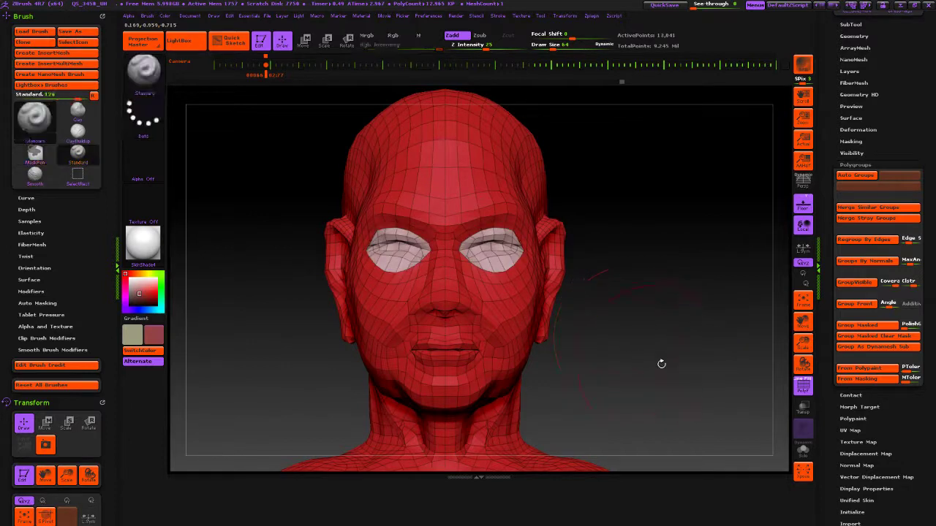
Step: Set the masking brush to MaskLasso
ctrl+right_drag(660, 363, 590, 245)
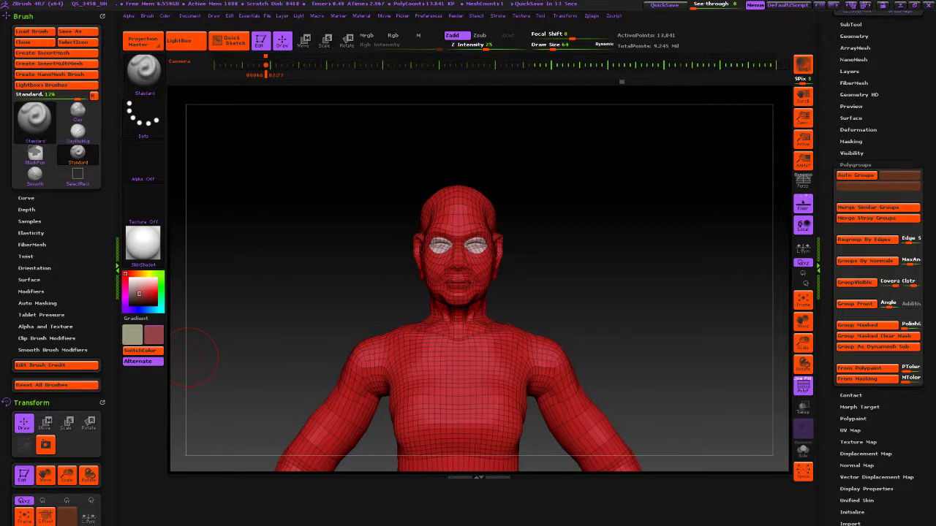
drag(592, 231, 602, 354)
alt+right_drag(603, 354, 614, 389)
ctrl+right_drag(614, 389, 619, 206)
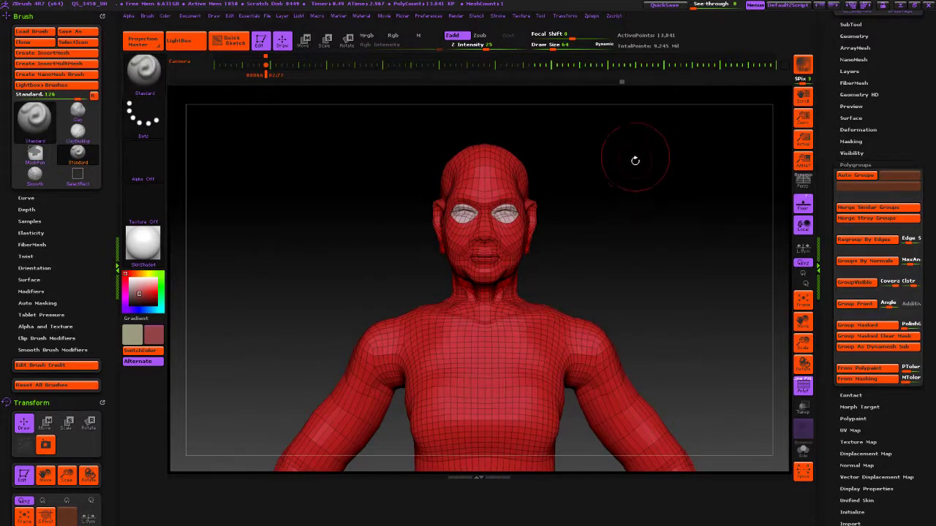
key(ctrl)
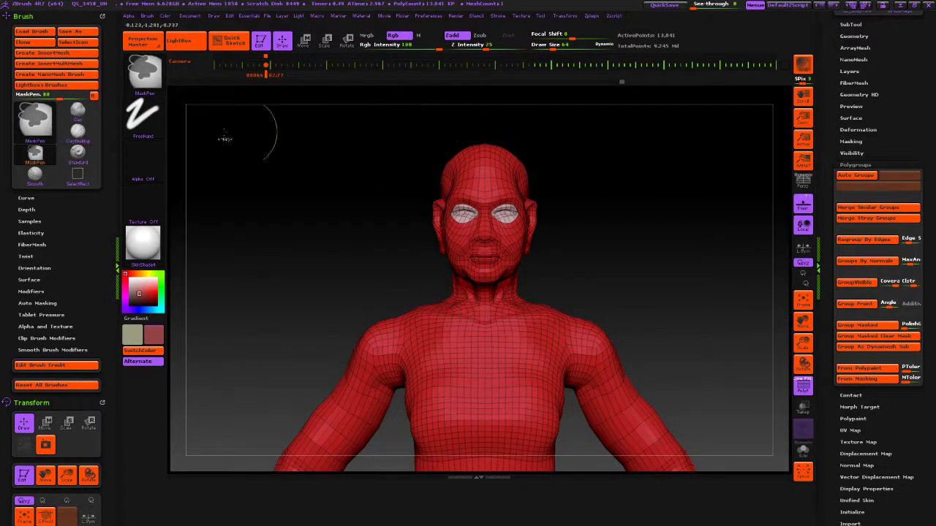
key(ctrl)
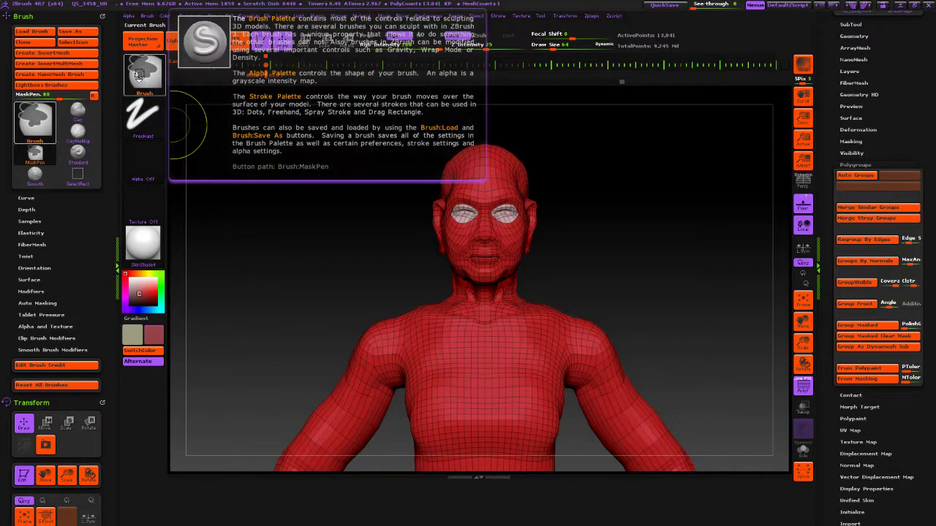
click(139, 74)
click(336, 127)
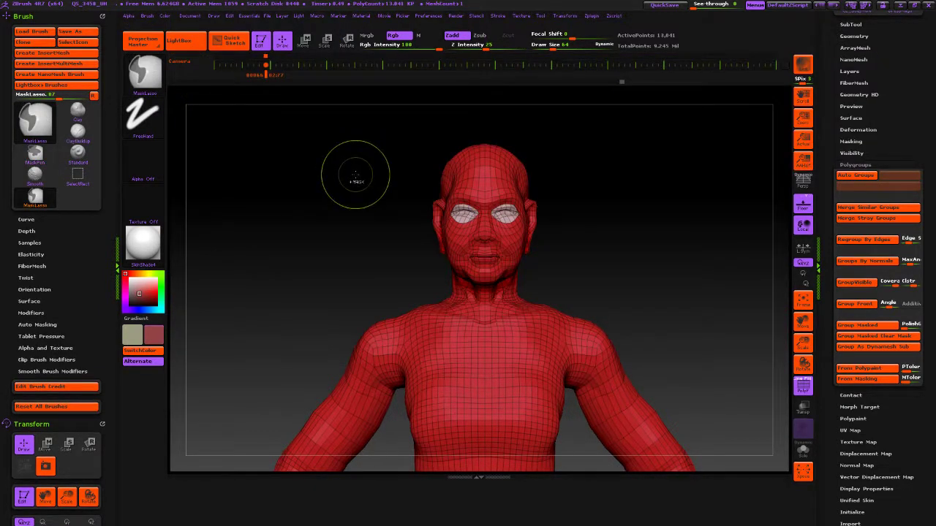
key(ctrl)
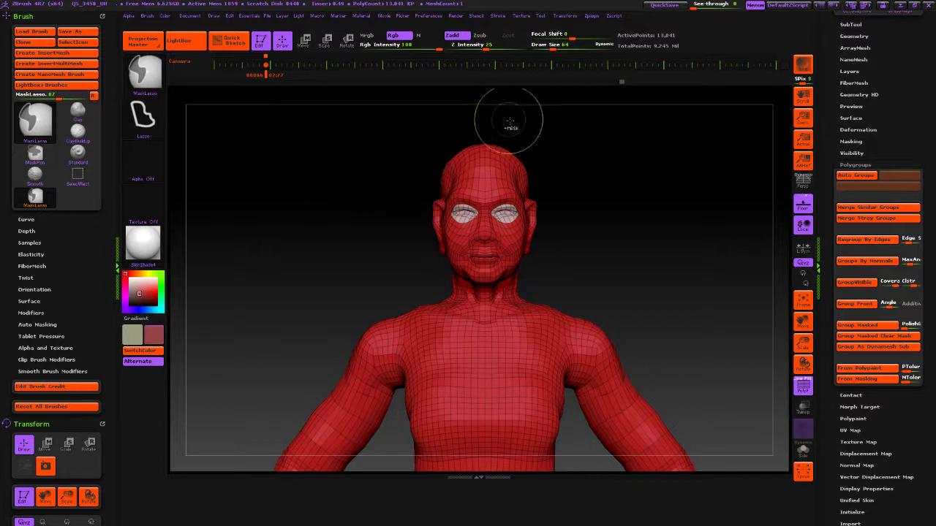
Step: Lasso-mask the whole head down to the upper neck, and turn it into its own polygroup while clearing the mask
mouse_move(508, 114)
ctrl+mouse_down()
mouse_move(421, 241)
mouse_move(570, 224)
mouse_move(591, 131)
ctrl+mouse_up()
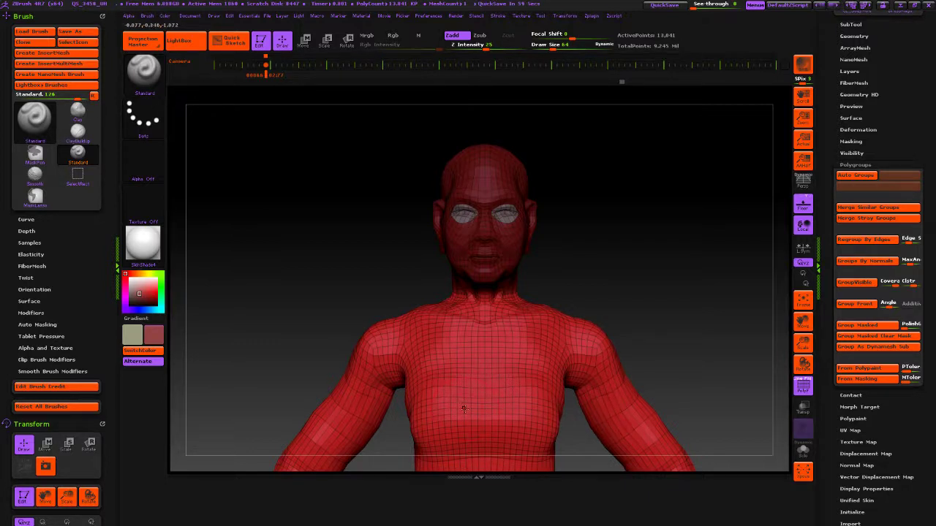
mouse_move(623, 261)
alt+right_down()
mouse_move(595, 244)
mouse_move(611, 254)
alt+right_up()
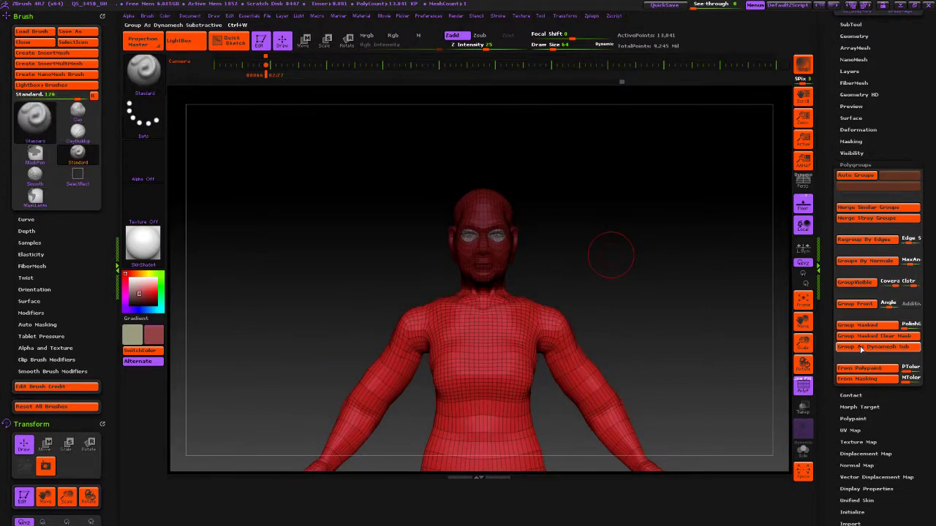
click(888, 337)
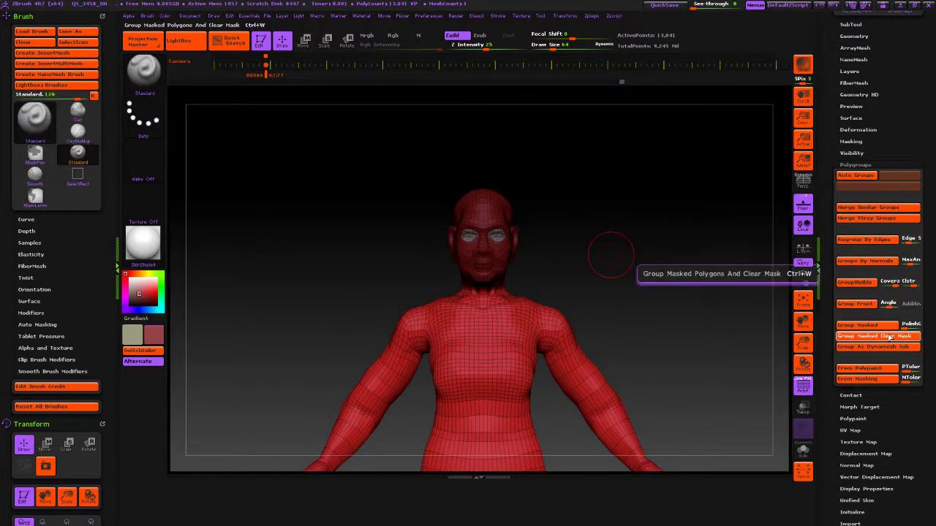
Step: Lasso-mask both arms from the shoulders to the hands, convert them to a polygroup, and clear the mask
mouse_move(601, 261)
alt+right_down()
mouse_move(613, 277)
mouse_move(607, 292)
mouse_move(626, 303)
mouse_move(573, 314)
mouse_move(578, 296)
mouse_move(702, 199)
mouse_move(654, 172)
alt+right_up()
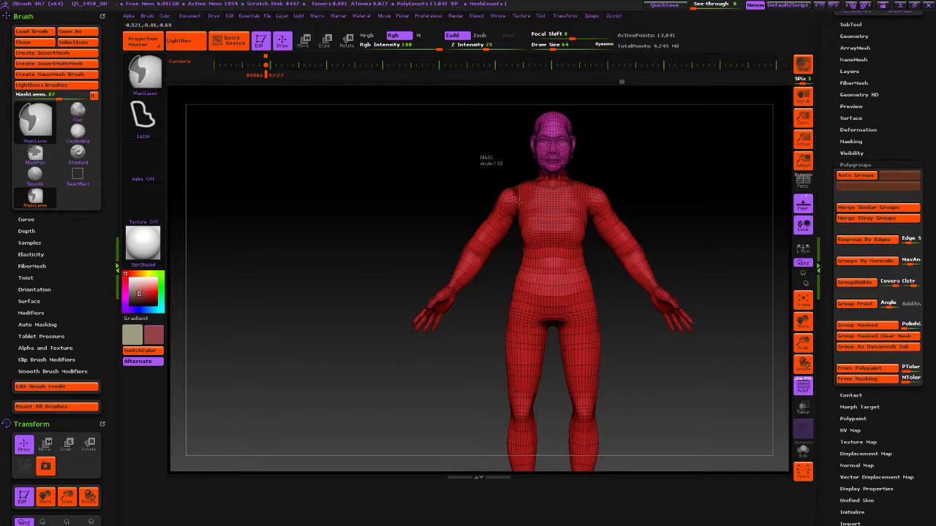
mouse_move(516, 197)
ctrl+mouse_down()
mouse_move(450, 351)
mouse_move(389, 182)
ctrl+mouse_up()
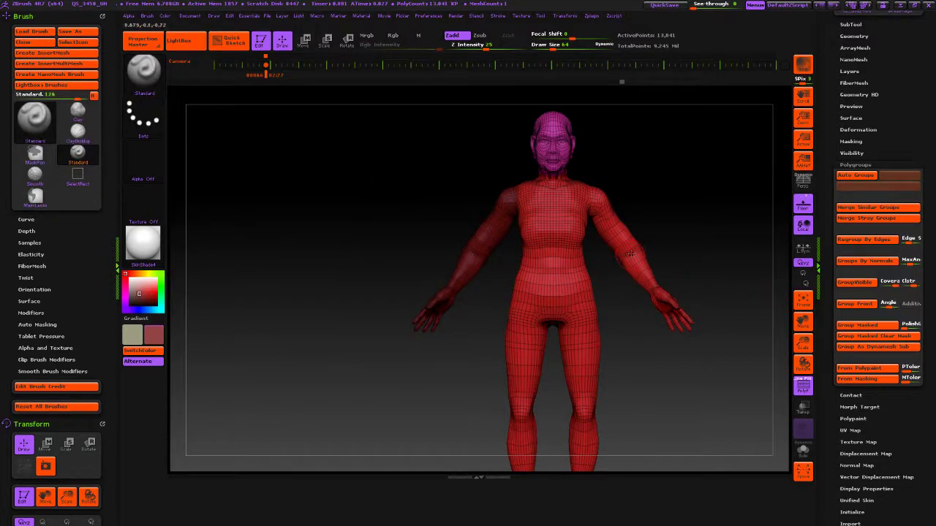
mouse_move(594, 180)
ctrl+mouse_down()
mouse_move(589, 201)
mouse_move(752, 238)
mouse_move(746, 230)
ctrl+mouse_up()
key(ctrl+w)
ctrl+drag(678, 365, 698, 367)
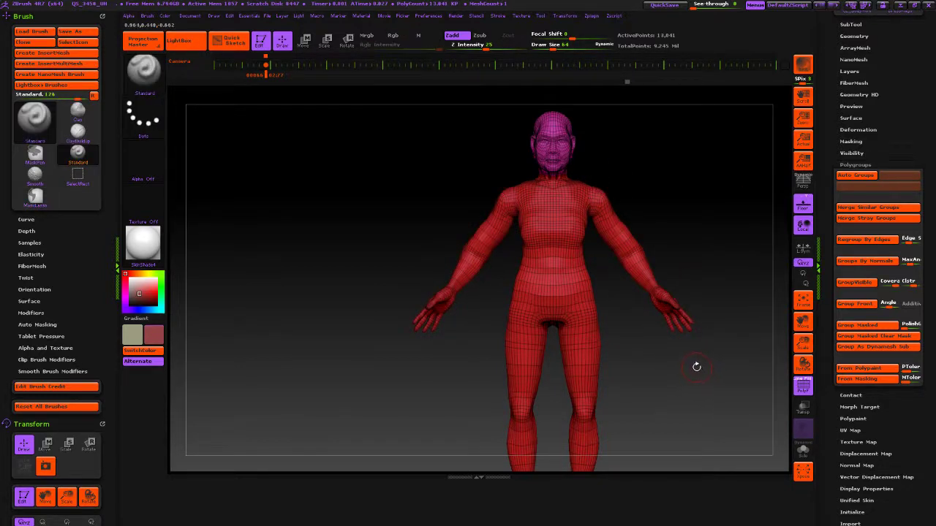
Step: Mask both arms up to the shoulders, checking the mask from below, and group the masked polygons while clearing the mask
mouse_move(589, 173)
ctrl+mouse_down()
mouse_move(740, 292)
mouse_move(746, 252)
ctrl+mouse_up()
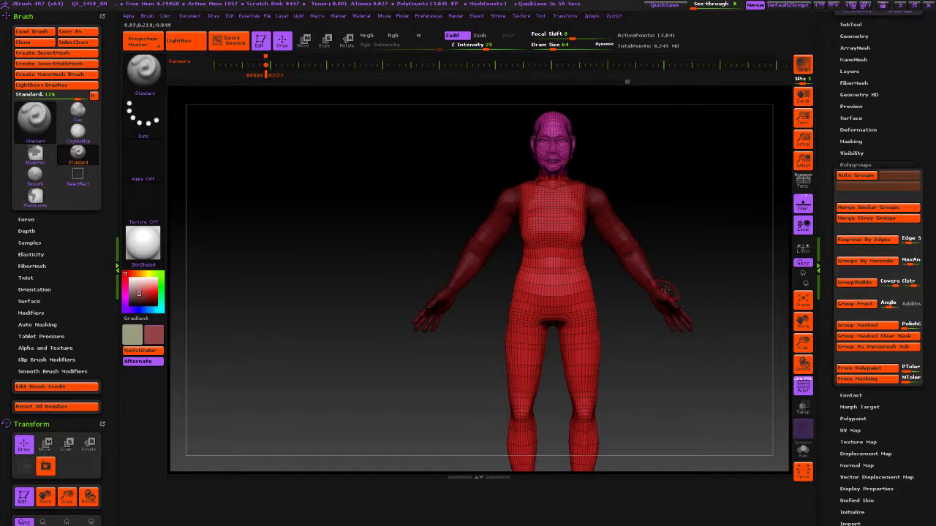
ctrl+drag(649, 194, 660, 200)
mouse_move(616, 173)
ctrl+mouse_down()
mouse_move(595, 209)
mouse_move(724, 314)
mouse_move(706, 175)
ctrl+mouse_up()
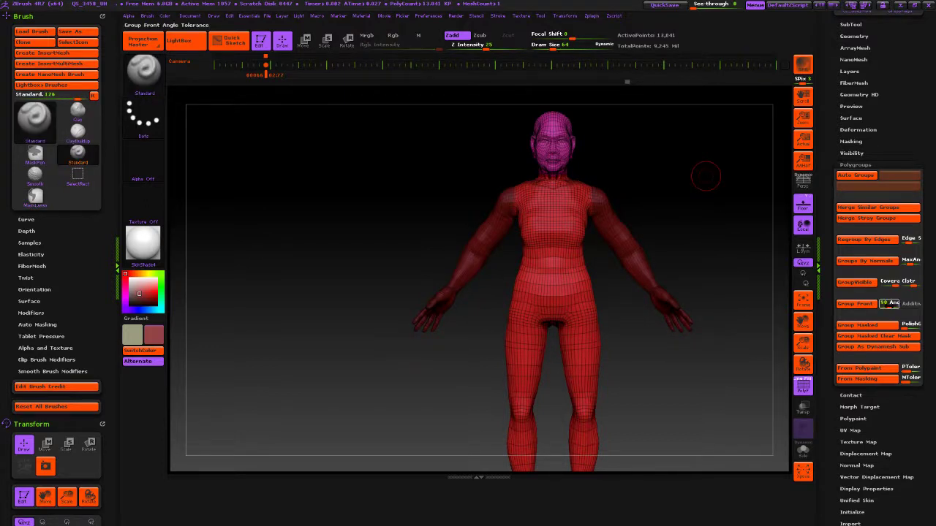
drag(692, 400, 703, 329)
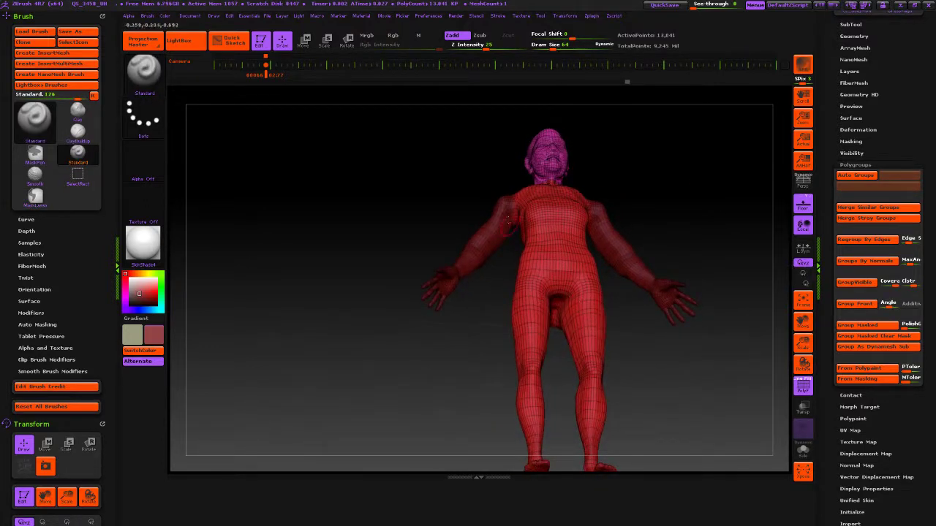
mouse_move(493, 196)
ctrl+mouse_down()
mouse_move(503, 196)
mouse_move(465, 235)
mouse_move(741, 366)
ctrl+mouse_up()
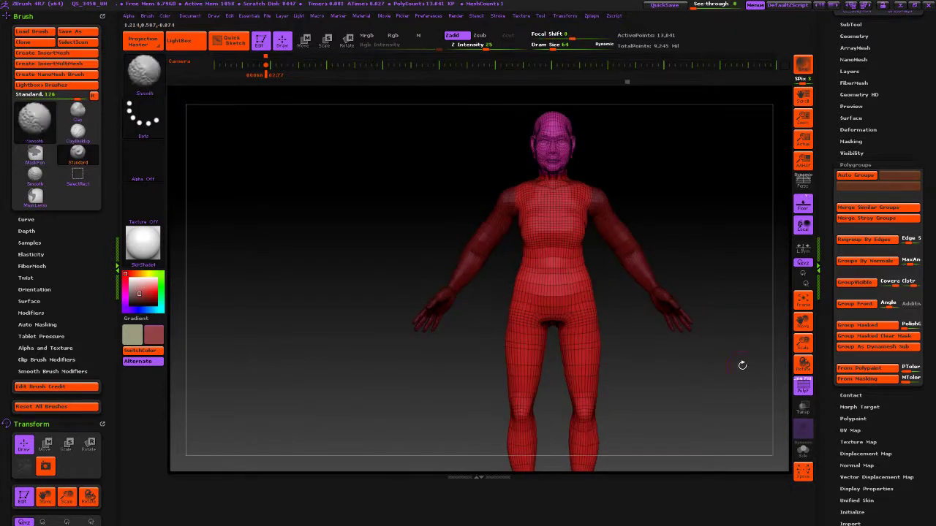
click(878, 336)
Step: Lasso-mask both legs from the hips down to the feet, convert them to their own polygroup, and clear the mask
alt+drag(686, 280, 670, 208)
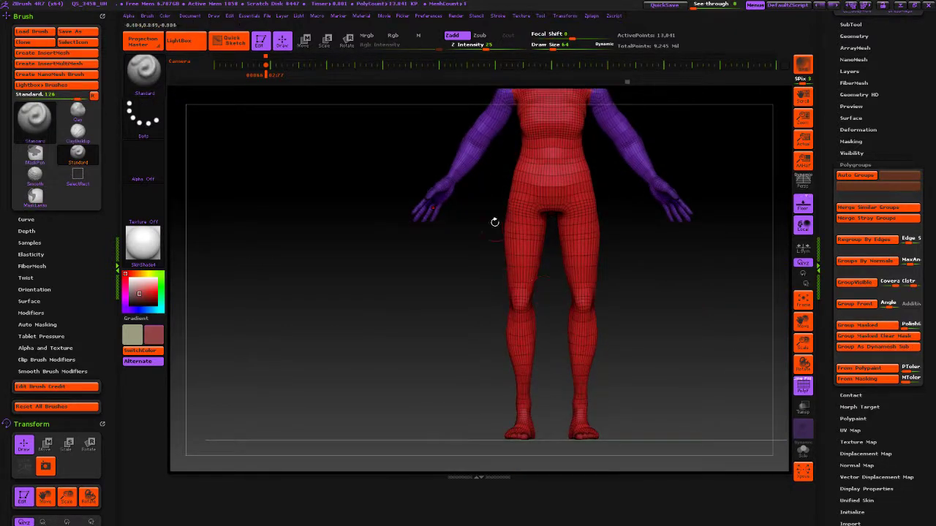
mouse_move(508, 190)
ctrl+mouse_down()
mouse_move(526, 238)
mouse_move(538, 459)
mouse_move(418, 248)
ctrl+mouse_up()
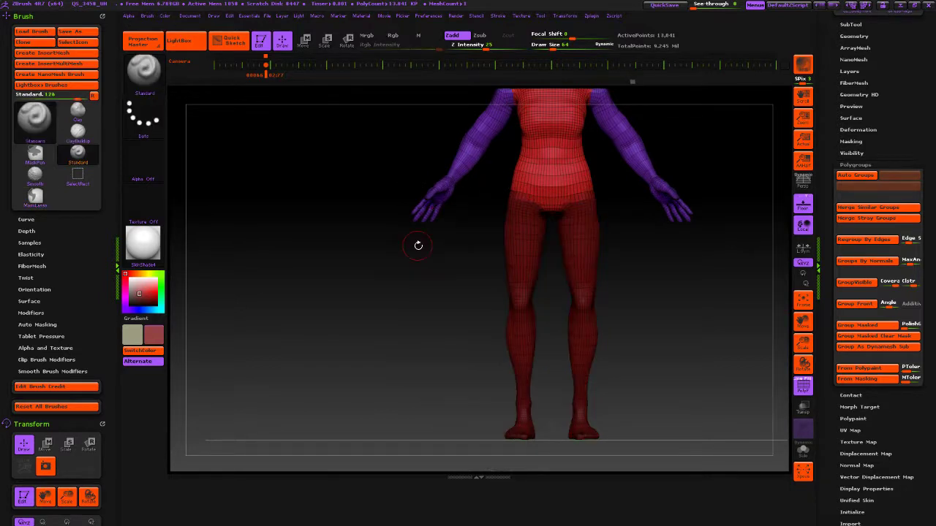
click(877, 336)
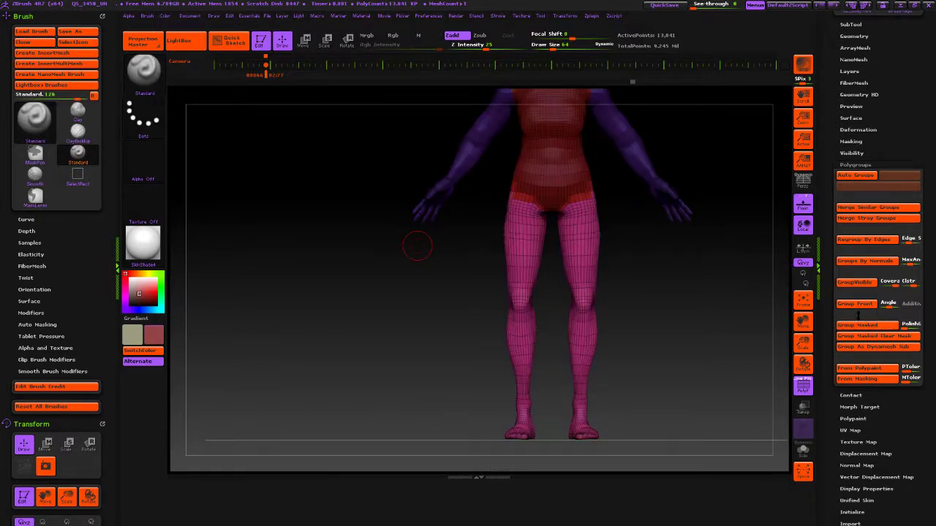
alt+drag(650, 307, 640, 359)
ctrl+click(662, 332)
click(869, 326)
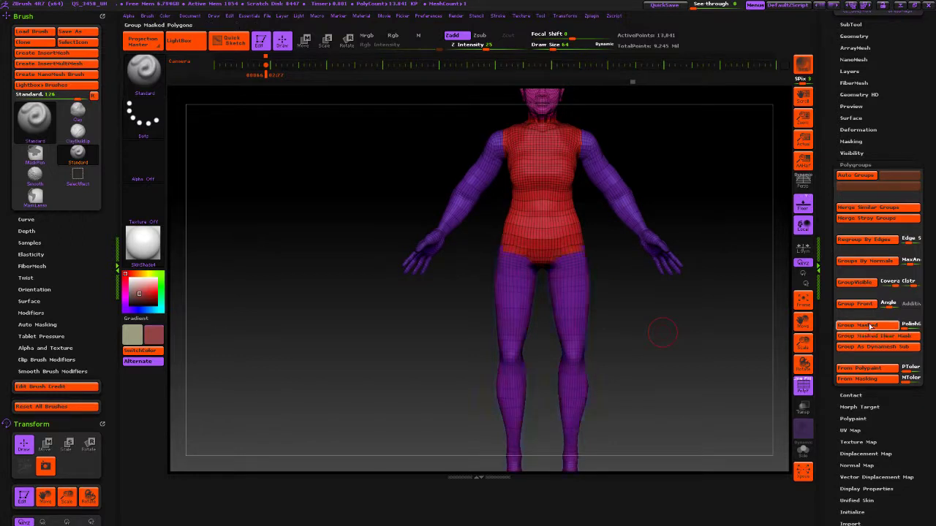
Step: Try to turn a masked band around the waist into its own polygroup, and undo the grouping and the mask
alt+drag(638, 311, 636, 383)
alt+drag(639, 348, 640, 377)
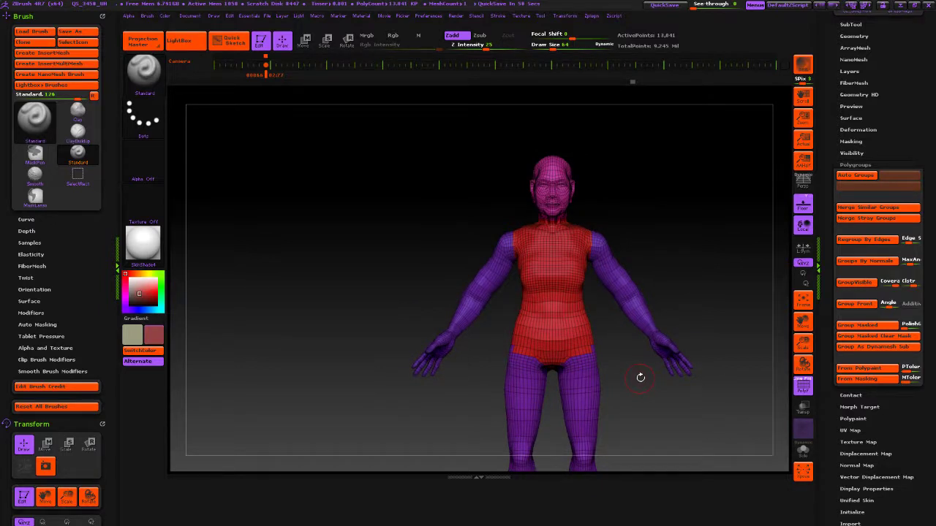
mouse_move(587, 305)
ctrl+mouse_down()
mouse_move(614, 320)
mouse_move(622, 308)
mouse_move(512, 301)
mouse_move(612, 316)
ctrl+mouse_up()
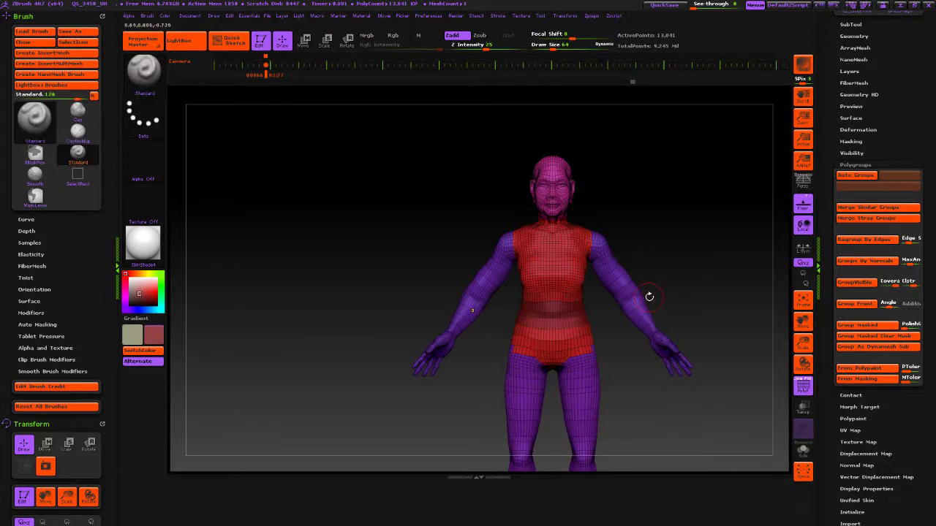
click(866, 325)
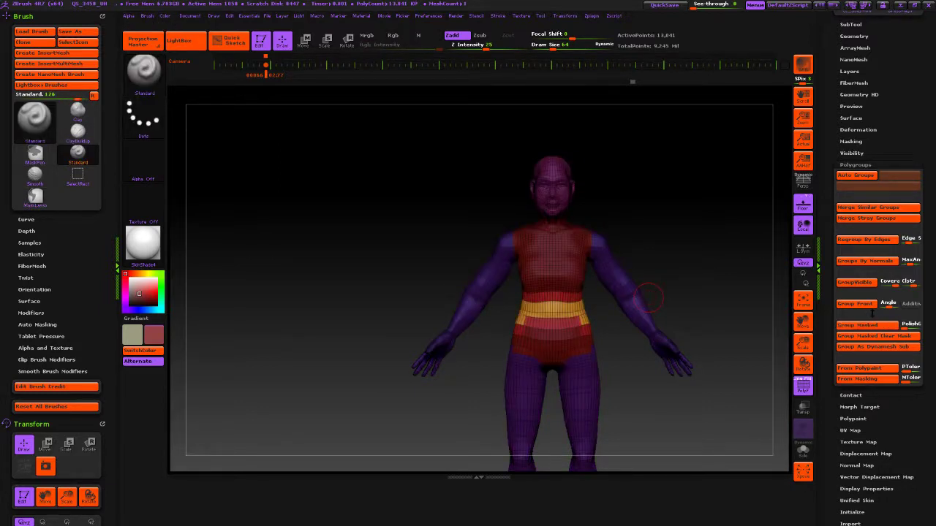
ctrl+drag(630, 364, 643, 397)
ctrl+click(646, 395)
ctrl+click(646, 393)
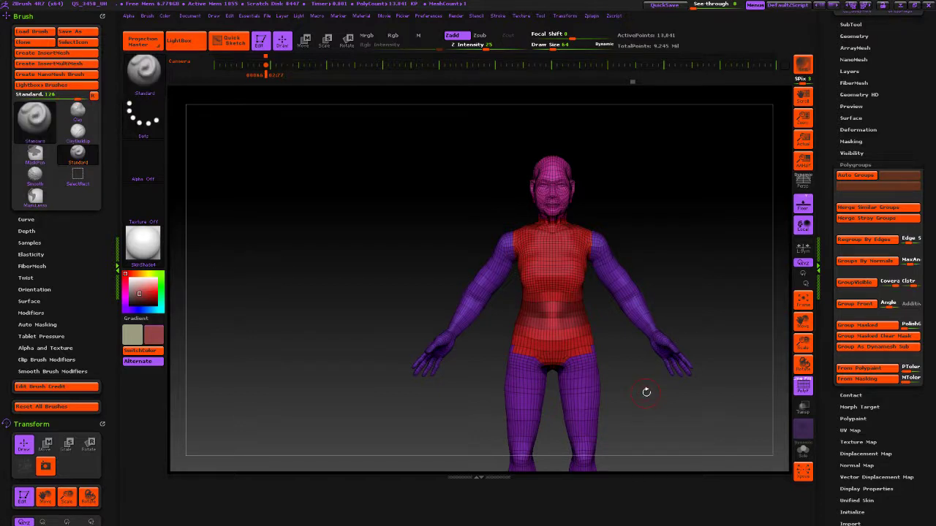
ctrl+drag(646, 393, 645, 391)
Step: Try to isolate the body below the head with a rectangular selection, and restore full visibility
alt+drag(670, 256, 692, 190)
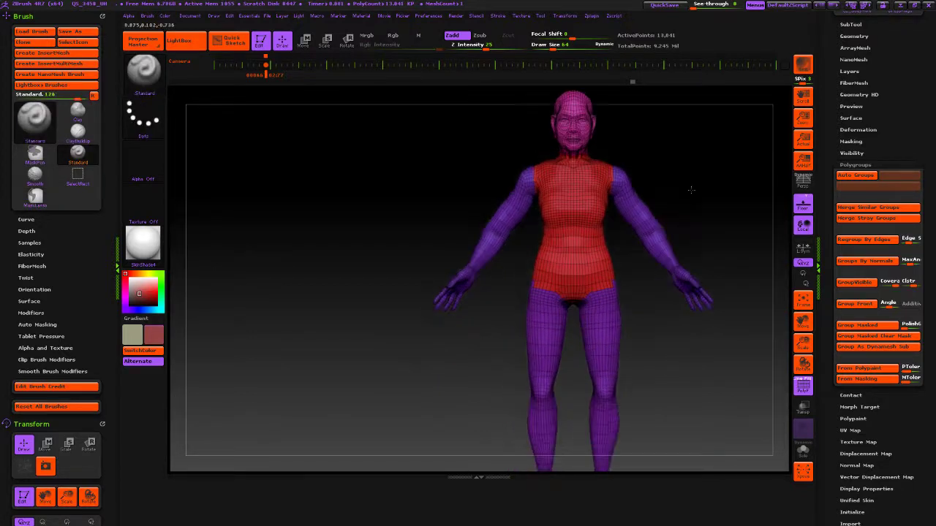
alt+drag(640, 309, 616, 314)
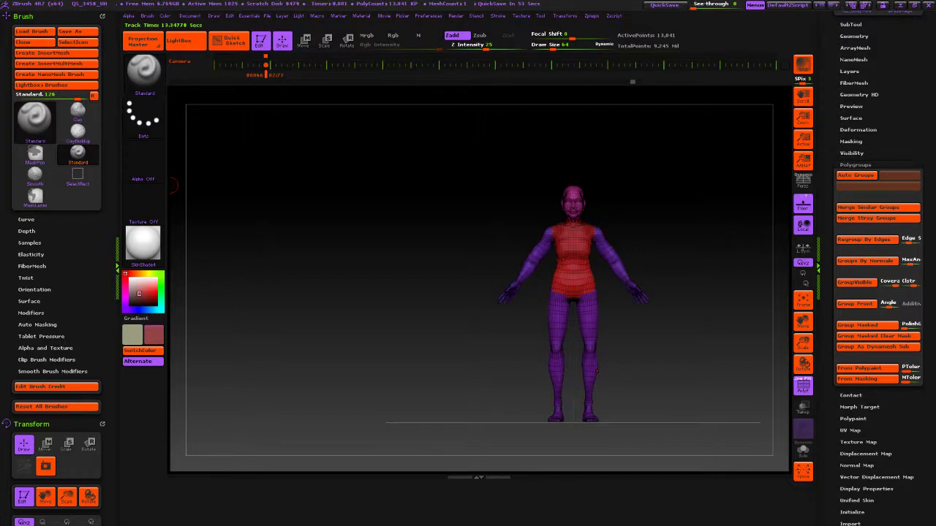
alt+right_drag(633, 326, 633, 334)
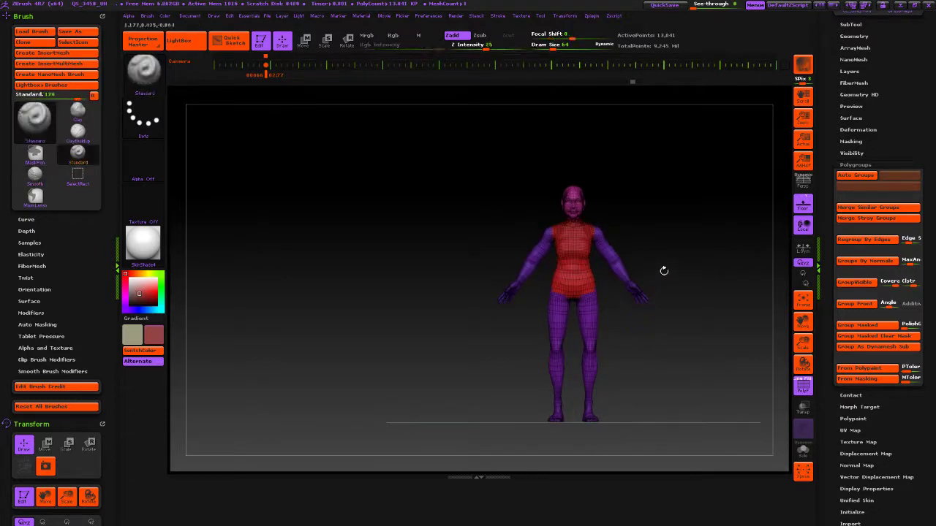
alt+right_drag(682, 245, 630, 329)
mouse_move(630, 329)
ctrl+right_down()
mouse_move(629, 270)
mouse_move(587, 253)
mouse_move(650, 297)
ctrl+right_up()
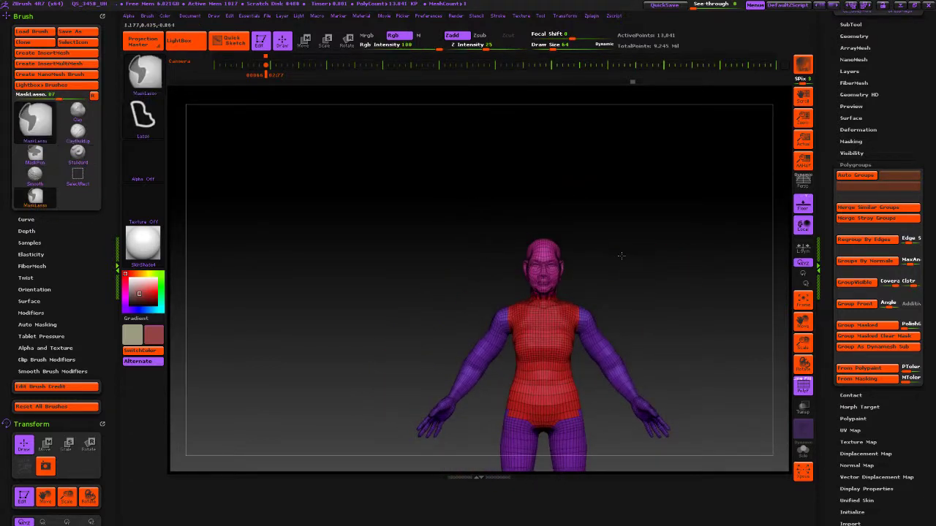
mouse_move(620, 255)
ctrl+right_down()
mouse_move(606, 228)
mouse_move(677, 291)
mouse_move(636, 263)
ctrl+right_up()
alt+right_drag(729, 321, 655, 236)
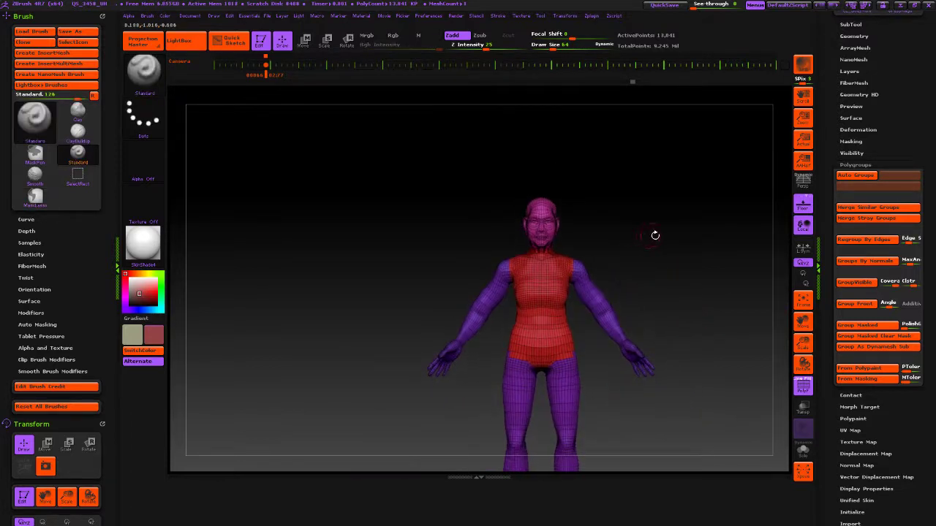
alt+right_drag(677, 280, 674, 221)
alt+right_drag(655, 301, 644, 194)
alt+right_drag(645, 193, 621, 294)
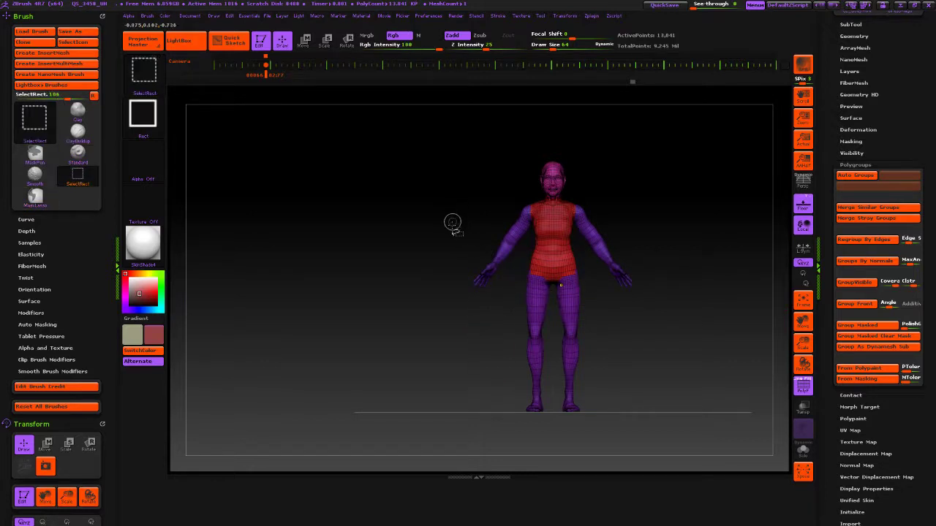
ctrl+shift+drag(454, 189, 636, 421)
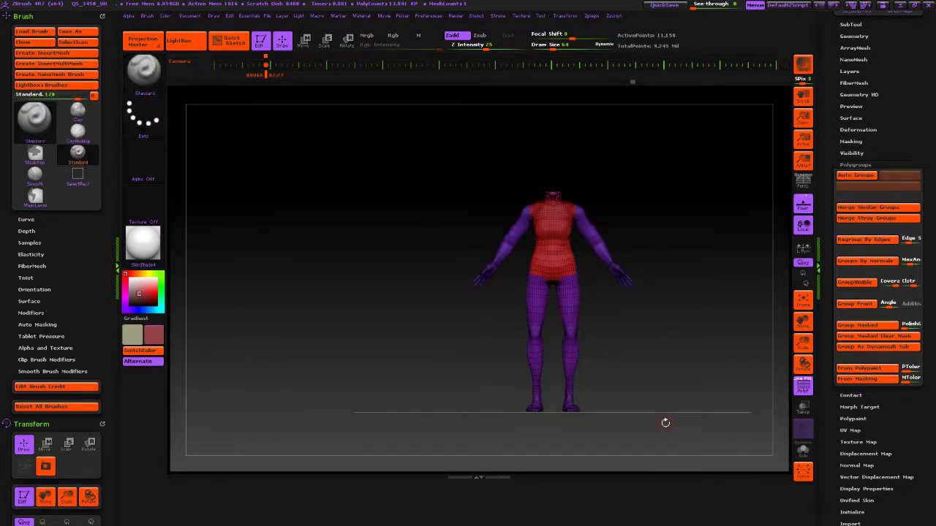
ctrl+shift+click(665, 423)
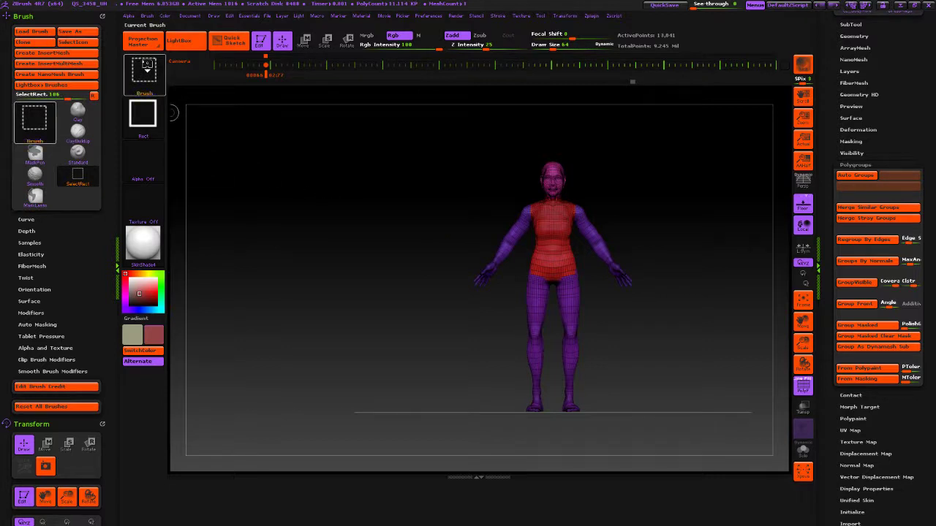
Step: Set the selection brush to SelectLasso and isolate the body below the neck, hiding the head and neck
click(147, 65)
click(412, 125)
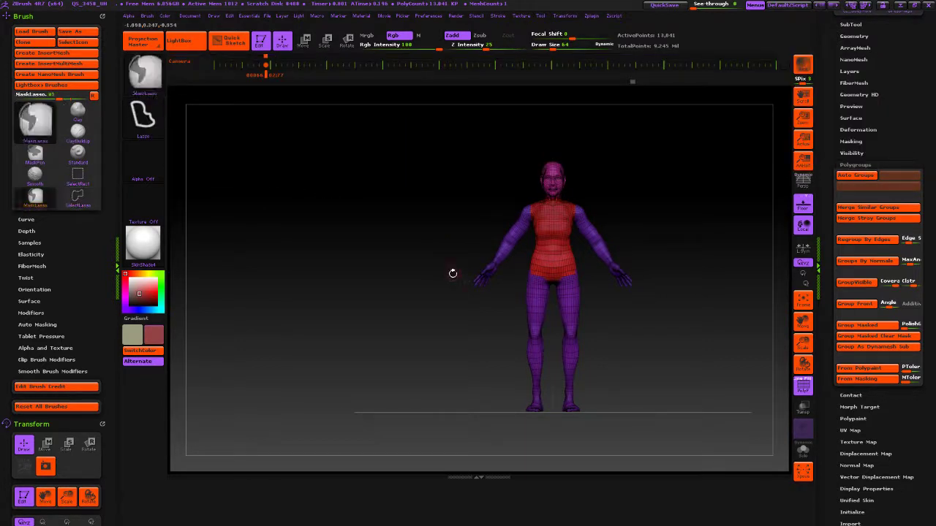
mouse_move(455, 290)
ctrl+shift+mouse_down()
mouse_move(501, 202)
mouse_move(541, 198)
mouse_move(556, 241)
mouse_move(590, 267)
mouse_move(490, 445)
mouse_move(400, 300)
ctrl+shift+mouse_up()
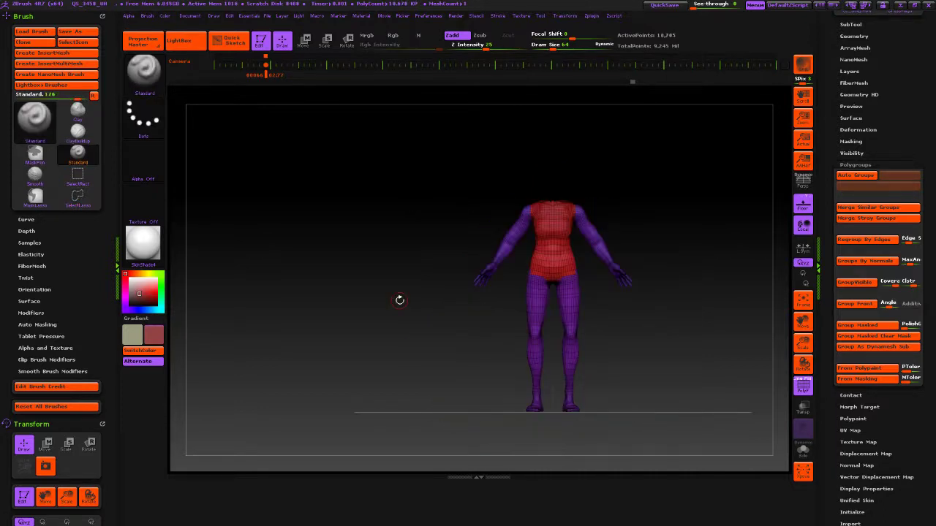
alt+right_drag(627, 220, 634, 293)
mouse_move(635, 293)
ctrl+right_down()
mouse_move(637, 266)
mouse_move(668, 252)
ctrl+right_up()
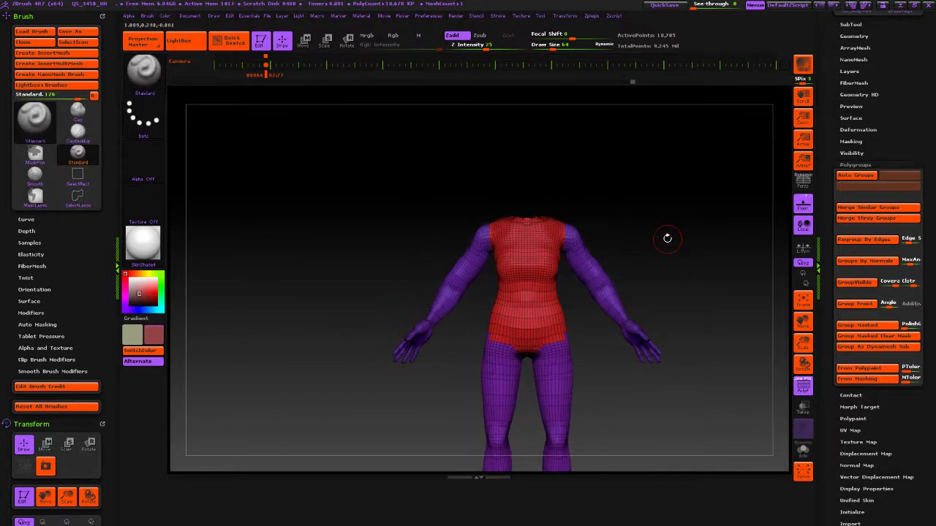
right_drag(652, 408, 635, 391)
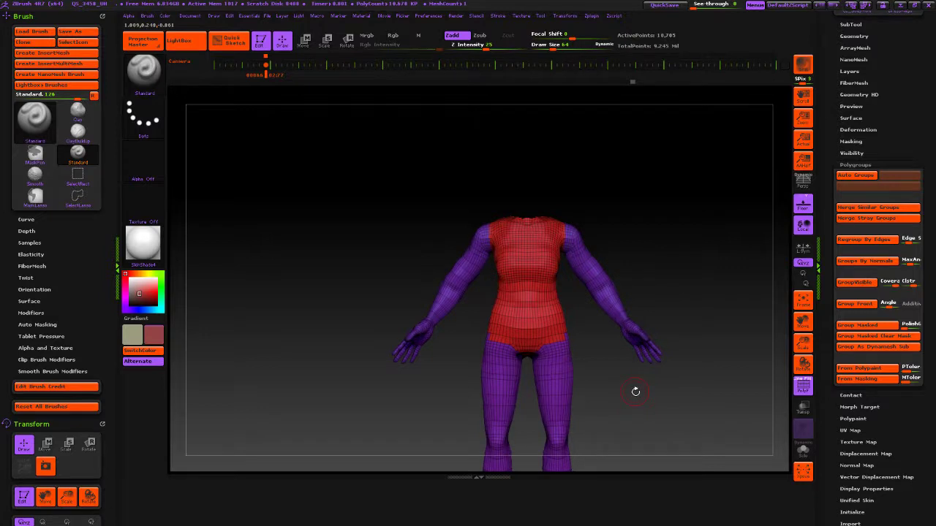
Step: Open the ZRemesher settings for the body geometry and enable FreezeBorder
click(818, 271)
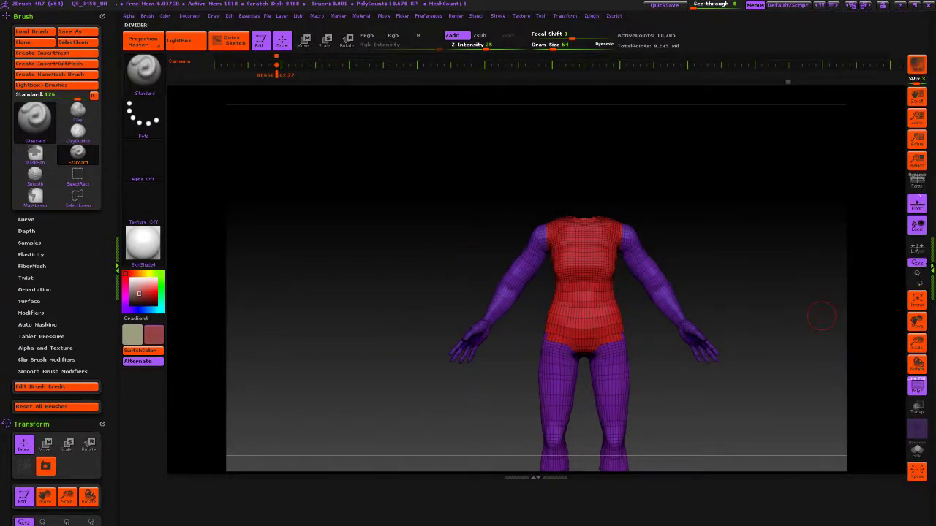
click(932, 268)
drag(824, 283, 835, 338)
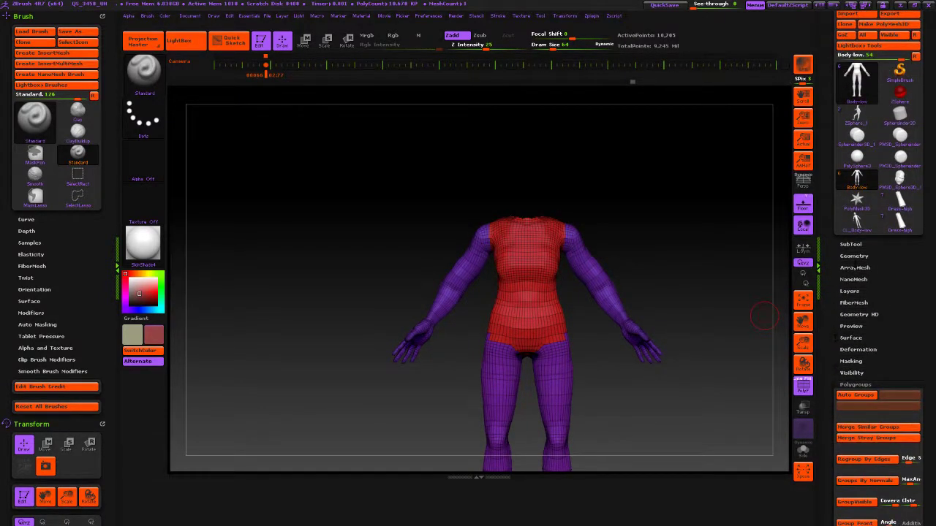
click(855, 256)
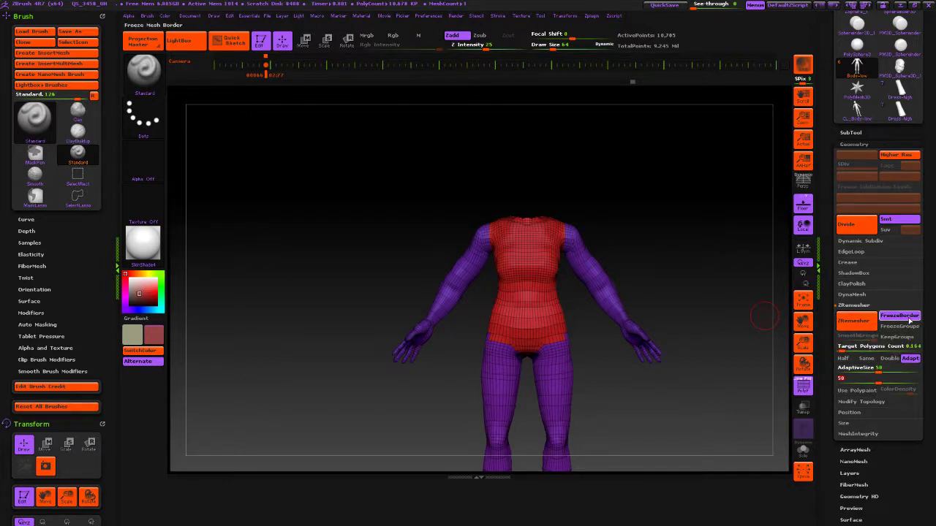
Step: Try ZRemesher on the visible body with a target polygons count of 1.256, and undo the remesh
click(848, 347)
drag(845, 351, 846, 352)
click(848, 350)
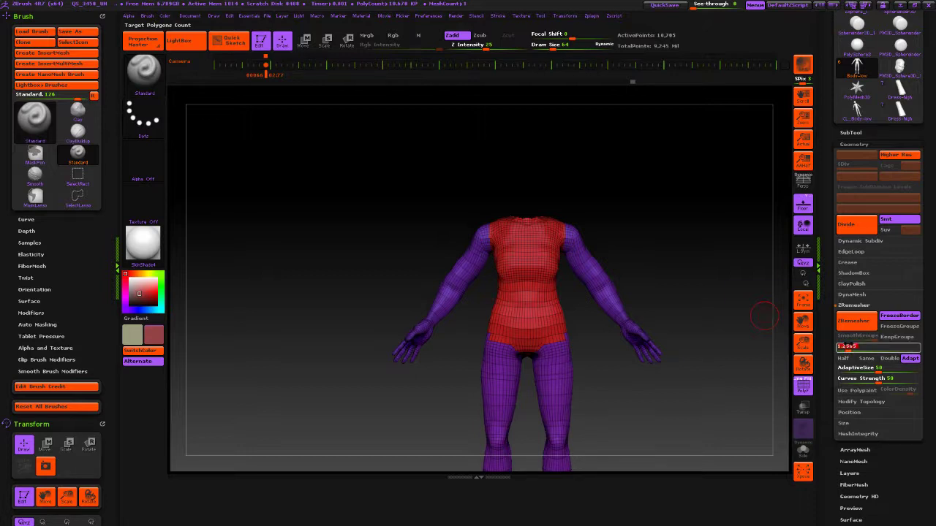
click(857, 319)
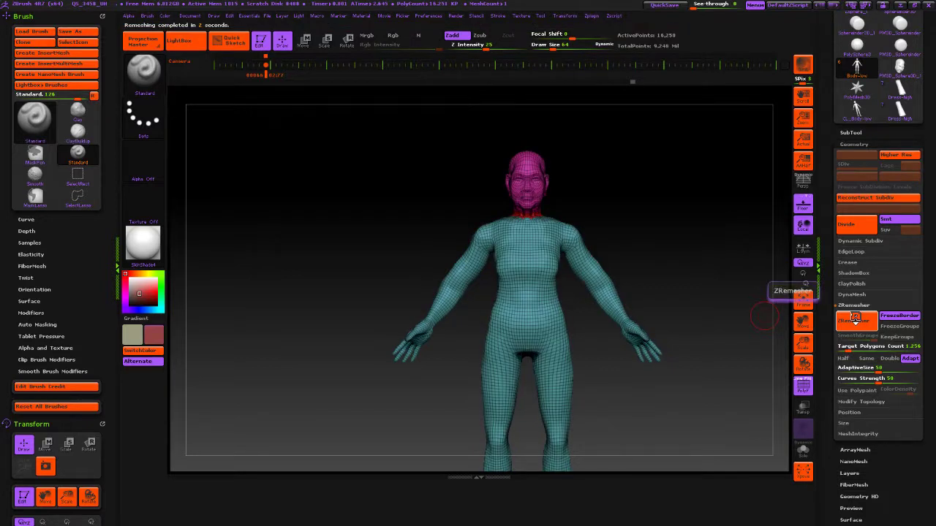
drag(673, 260, 640, 261)
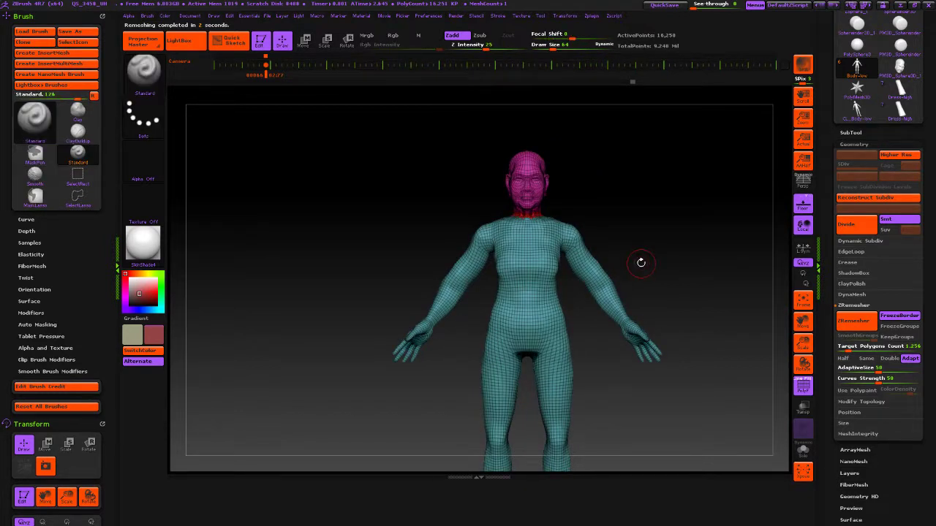
key(ctrl+z)
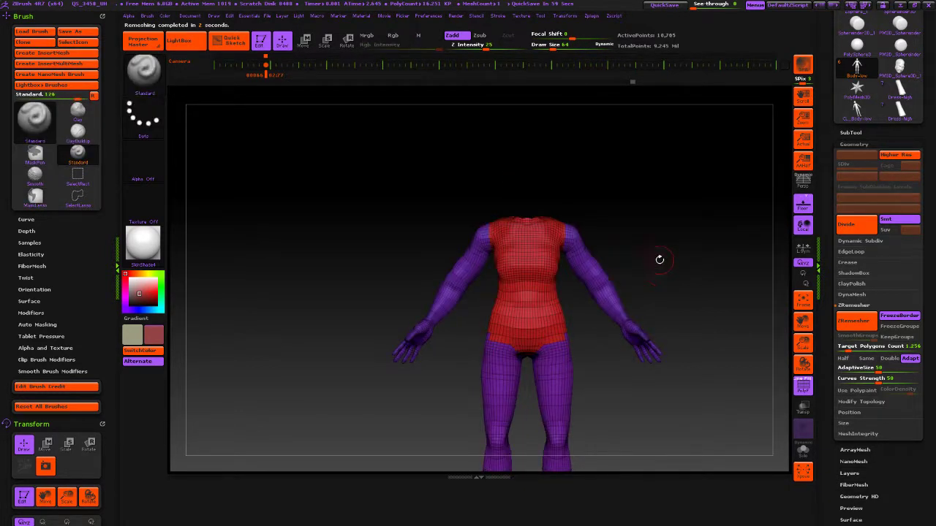
Step: Try ZRemesher on the visible body with a target polygons count of 12.64, and undo the remesh
drag(659, 260, 671, 238)
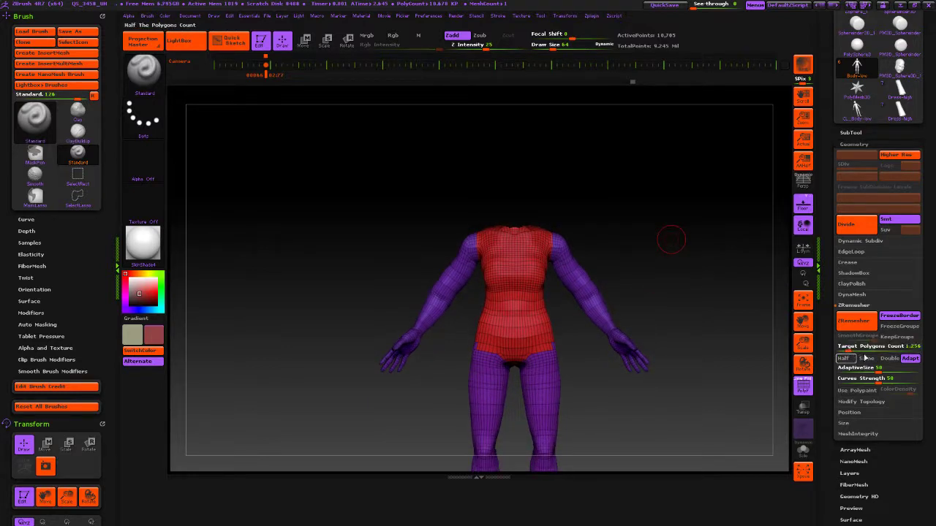
drag(849, 351, 855, 351)
click(856, 319)
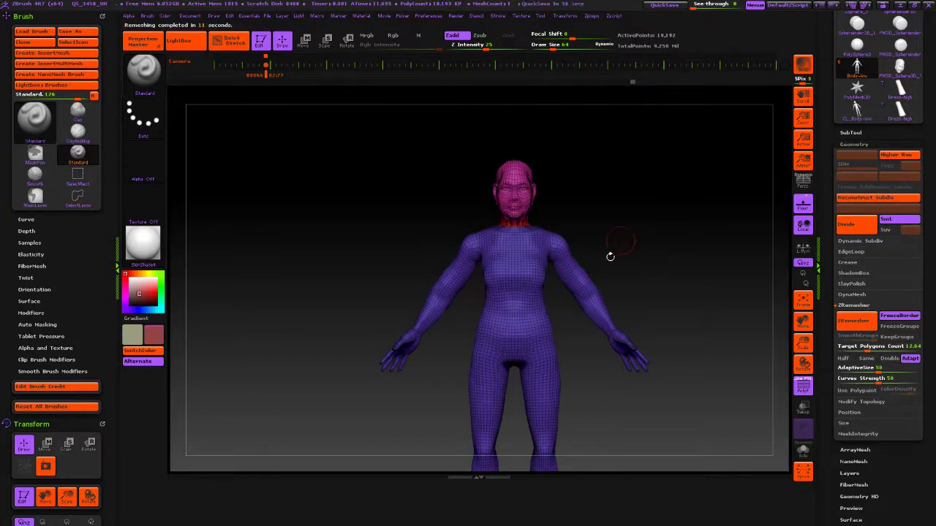
key(ctrl+z)
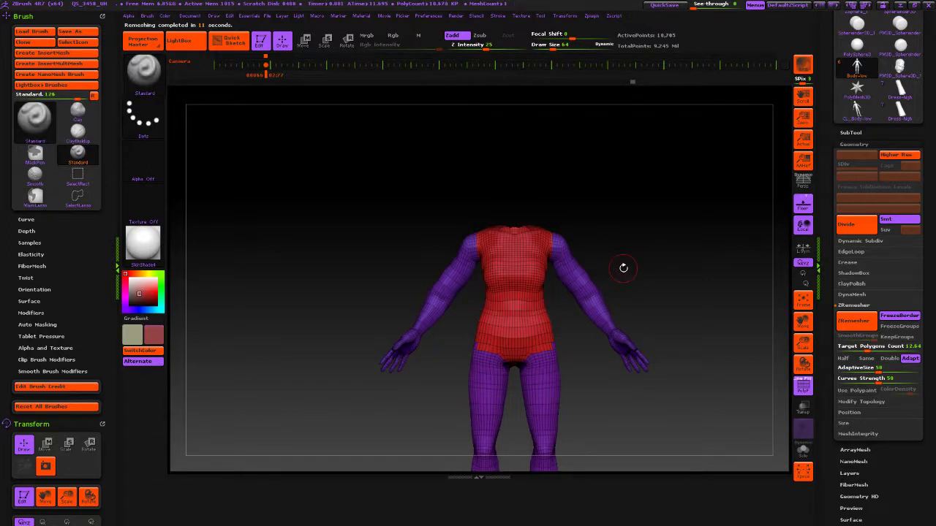
mouse_move(624, 268)
mouse_down()
mouse_move(713, 278)
mouse_move(627, 288)
mouse_up()
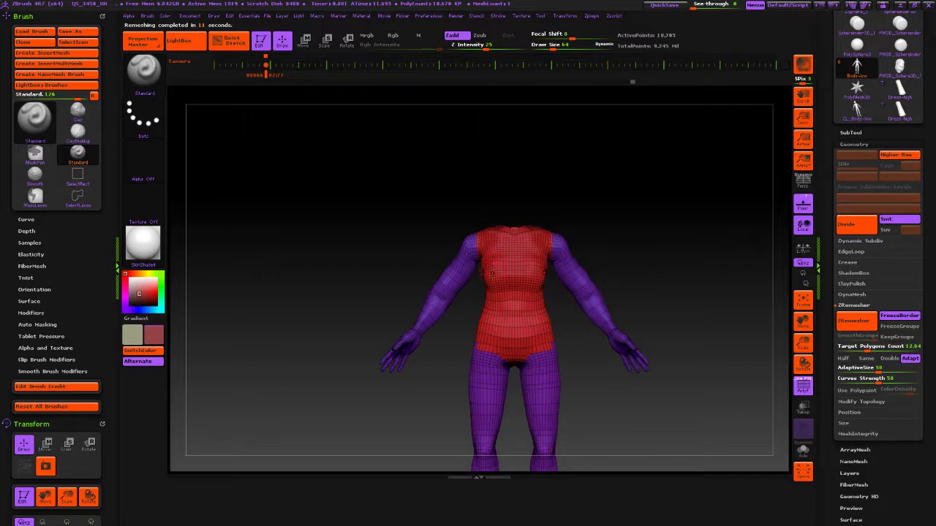
Step: Isolate both arms with their hands, hiding the torso and legs
mouse_move(395, 263)
ctrl+mouse_down()
mouse_move(479, 196)
mouse_move(407, 205)
ctrl+mouse_up()
mouse_move(349, 306)
ctrl+shift+mouse_down()
mouse_move(474, 216)
mouse_move(497, 282)
mouse_move(314, 388)
mouse_move(308, 338)
ctrl+shift+mouse_up()
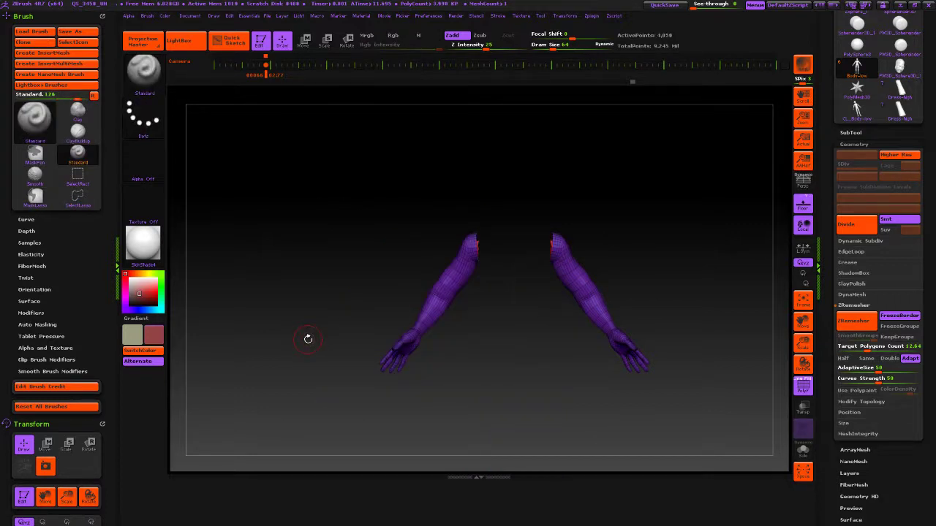
mouse_move(514, 340)
mouse_down()
mouse_move(453, 362)
mouse_move(554, 343)
mouse_move(517, 337)
mouse_up()
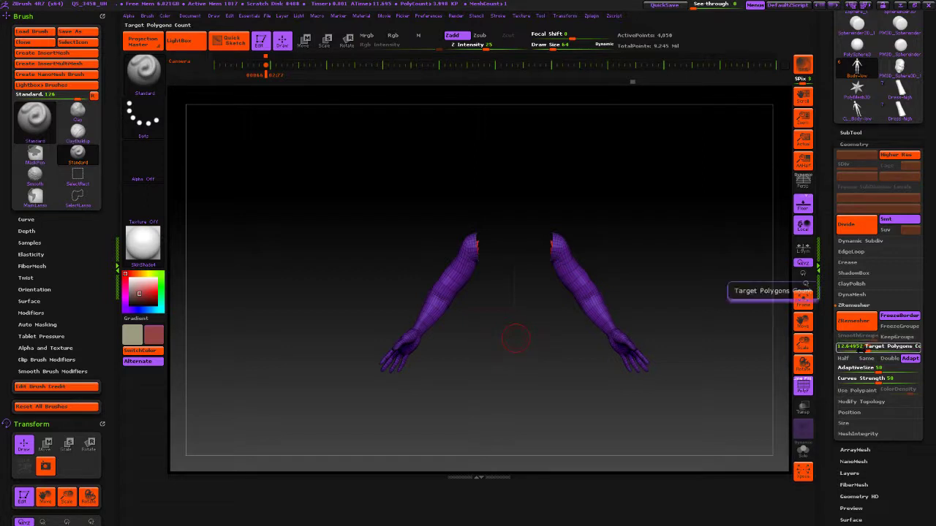
Step: Try ZRemesher on the isolated arms with a target polygons count of 0.356, inspect the topology, and undo the remesh
click(870, 346)
click(844, 350)
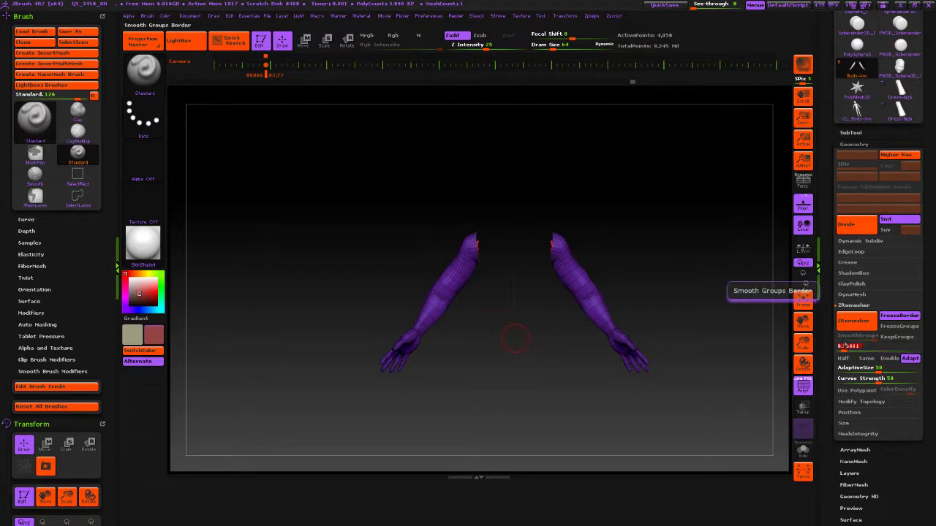
click(846, 322)
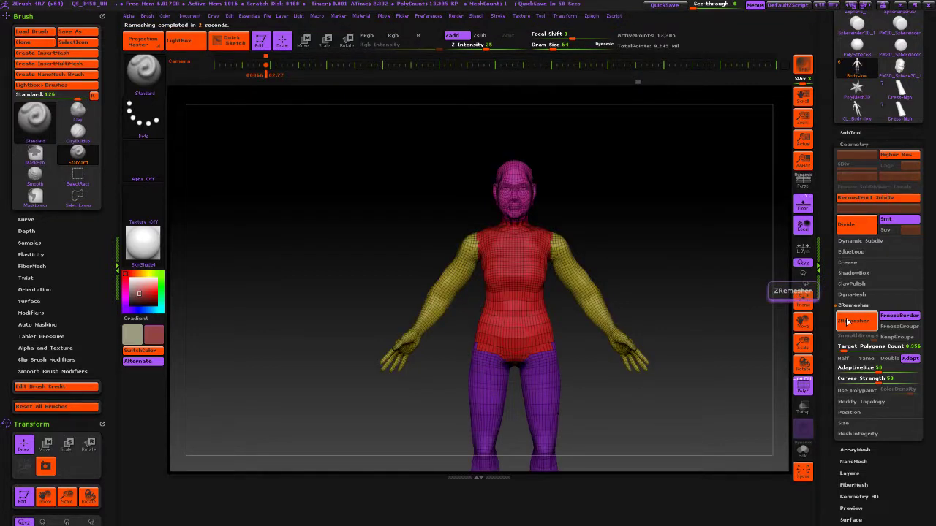
drag(661, 281, 671, 242)
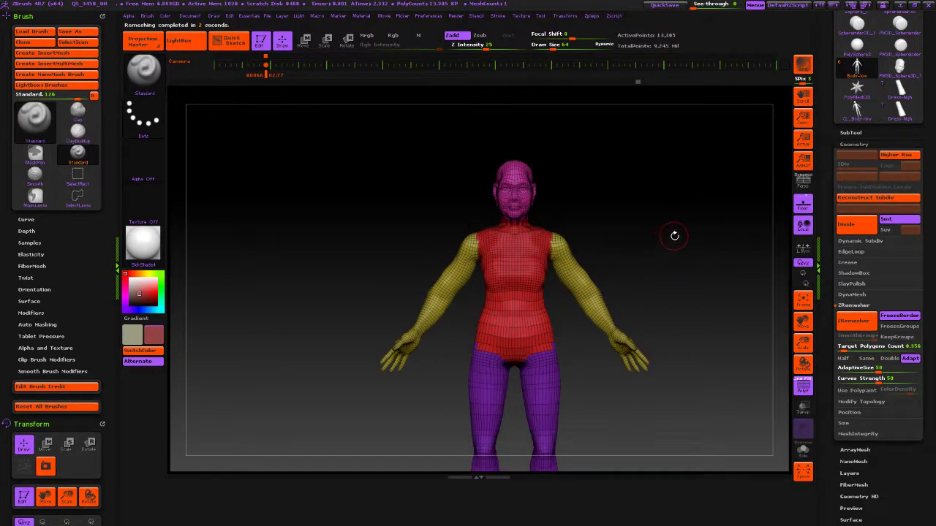
mouse_move(674, 236)
alt+right_down()
mouse_move(677, 344)
mouse_move(591, 248)
mouse_move(612, 242)
mouse_move(695, 418)
alt+right_up()
right_drag(589, 327, 591, 256)
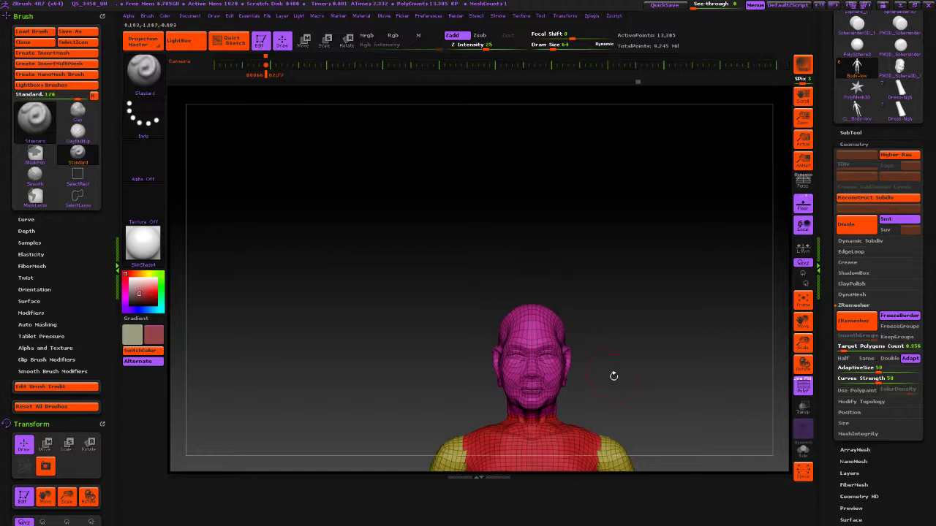
mouse_move(613, 376)
alt+right_down()
mouse_move(605, 254)
mouse_move(674, 393)
mouse_move(599, 291)
mouse_move(604, 218)
alt+right_up()
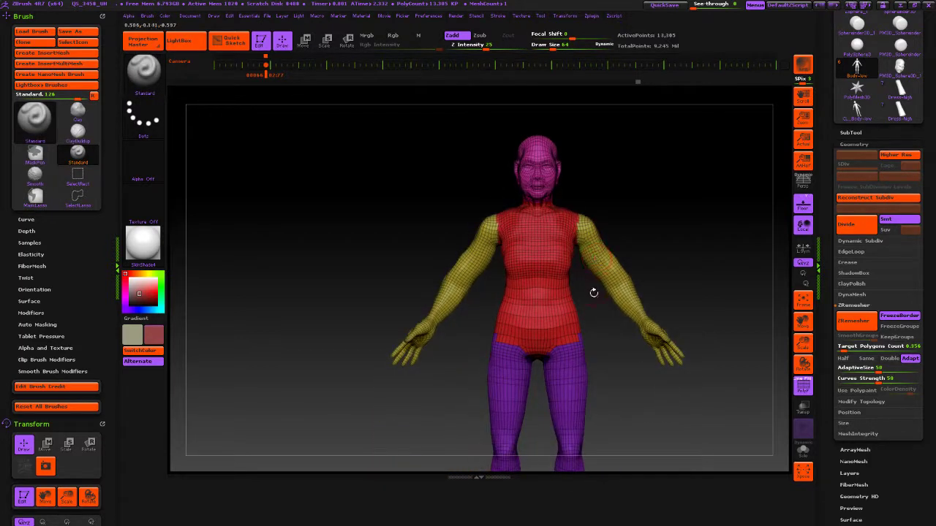
alt+right_drag(561, 373, 496, 324)
ctrl+shift+click(577, 309)
key(ctrl+w)
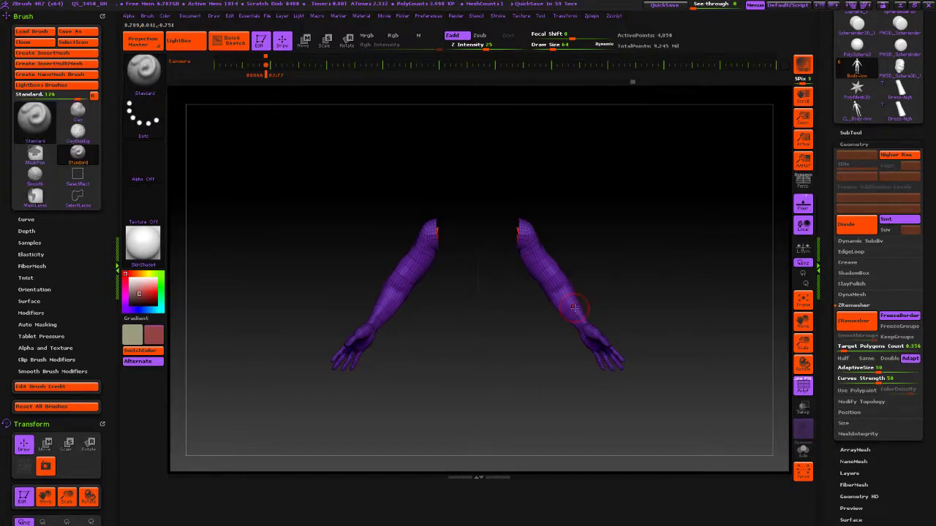
Step: Run ZRemesher on the isolated arms with a target polygons count of 0.1 and check the resulting topology
click(839, 348)
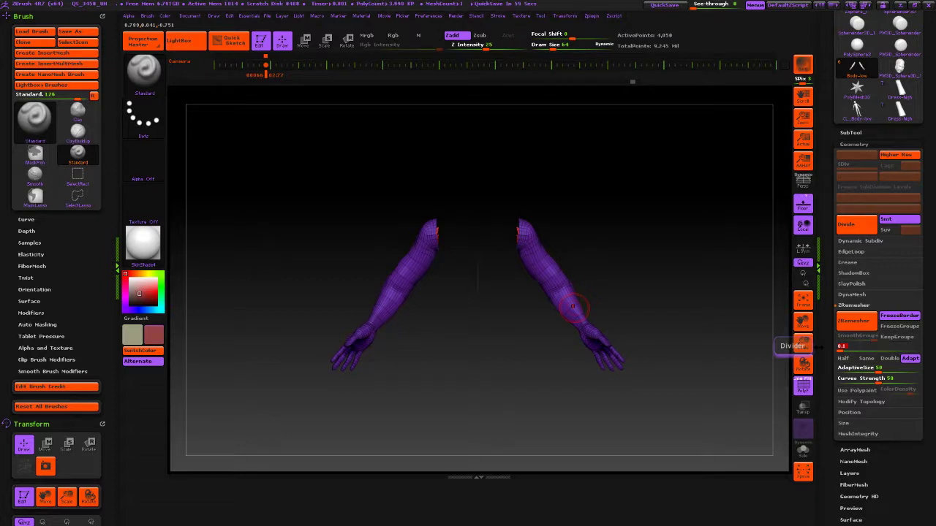
click(857, 323)
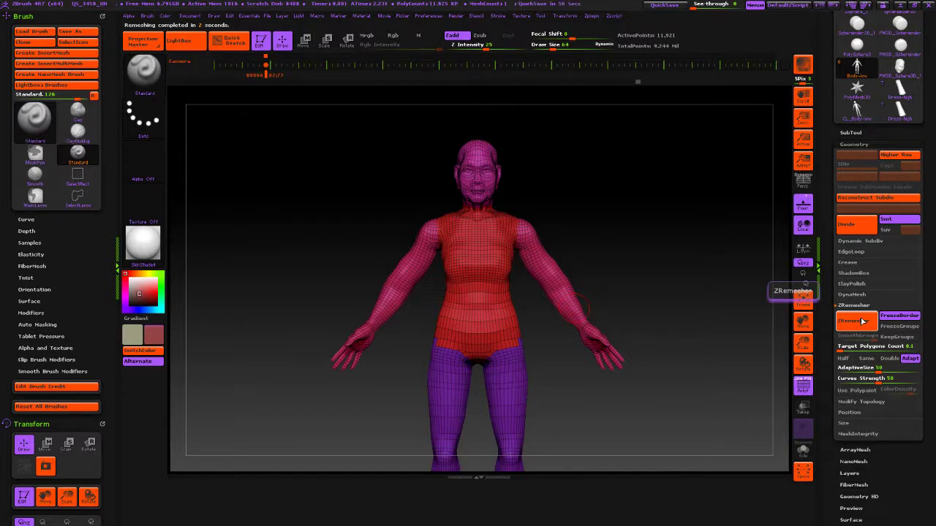
drag(675, 309, 672, 333)
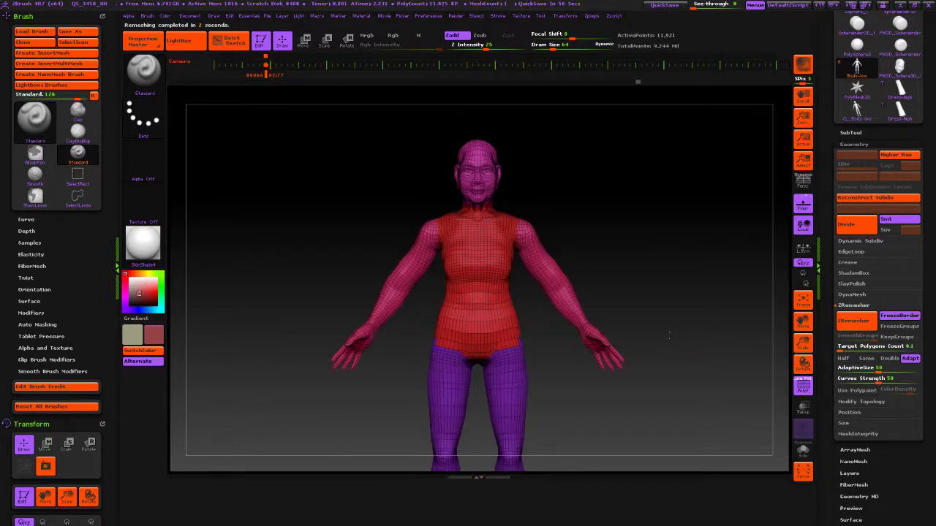
alt+drag(597, 301, 679, 261)
drag(454, 377, 479, 355)
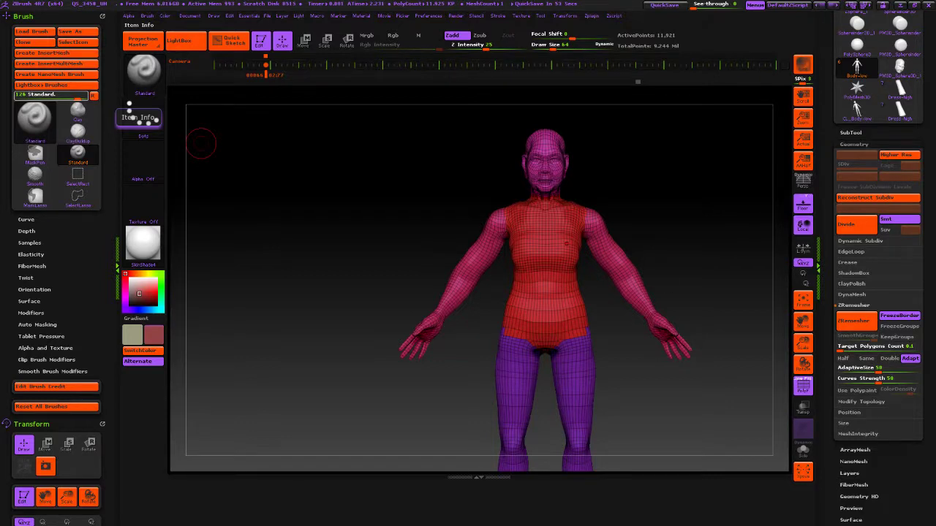
Step: Isolate both hands at the wrists with a lasso selection, hiding the rest of the body
drag(670, 261, 687, 288)
alt+right_drag(687, 289, 603, 246)
mouse_move(603, 246)
ctrl+right_down()
mouse_move(681, 326)
mouse_move(582, 271)
mouse_move(706, 319)
mouse_move(604, 307)
mouse_move(591, 282)
mouse_move(602, 221)
ctrl+right_up()
mouse_move(601, 282)
ctrl+right_down()
mouse_move(627, 301)
mouse_move(526, 286)
mouse_move(518, 251)
mouse_move(633, 305)
mouse_move(584, 302)
mouse_move(614, 317)
mouse_move(610, 283)
mouse_move(630, 250)
mouse_move(636, 264)
ctrl+right_up()
mouse_move(292, 402)
ctrl+mouse_down()
mouse_move(319, 454)
mouse_move(282, 420)
ctrl+mouse_up()
ctrl+shift+drag(293, 389, 366, 434)
key(ctrl+z)
mouse_move(286, 399)
ctrl+shift+mouse_down()
mouse_move(398, 394)
mouse_move(301, 419)
mouse_move(396, 353)
mouse_move(299, 390)
mouse_move(309, 350)
mouse_move(283, 407)
mouse_move(664, 330)
ctrl+shift+mouse_up()
ctrl+shift+click(301, 417)
ctrl+shift+click(315, 391)
Step: Try ZRemesher on the isolated hands with a target polygons count of 1.864, and undo the remesh
click(854, 321)
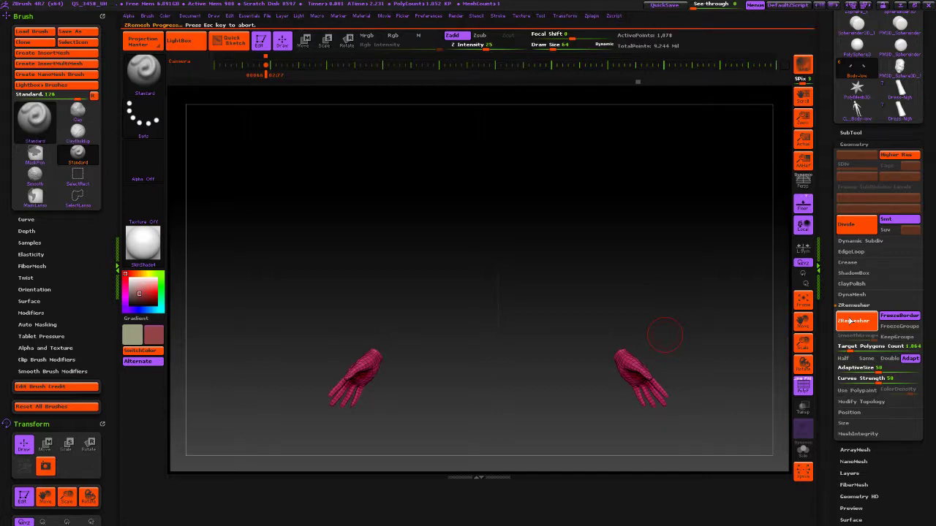
drag(385, 392, 431, 392)
drag(748, 293, 700, 295)
key(ctrl+z)
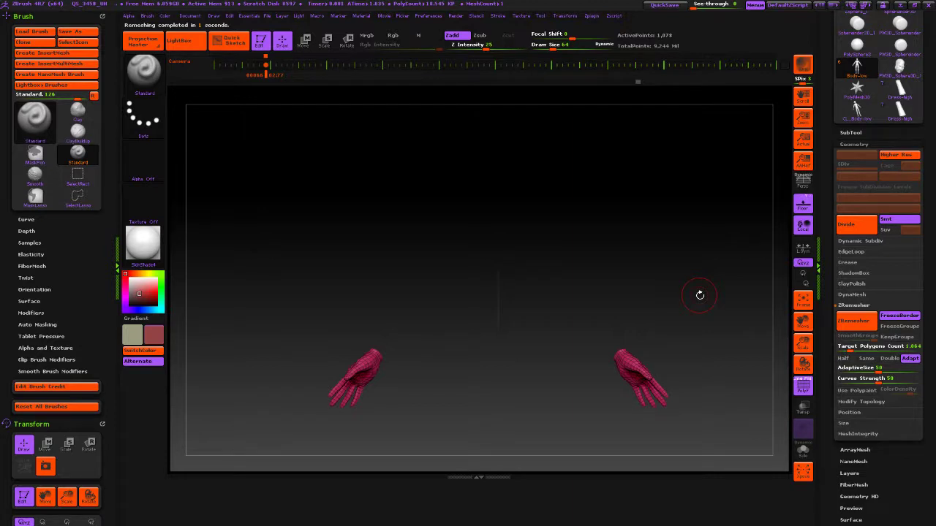
Step: Invert the visibility to hide the hands and isolate both arms from shoulder to wrist
alt+drag(429, 388, 492, 368)
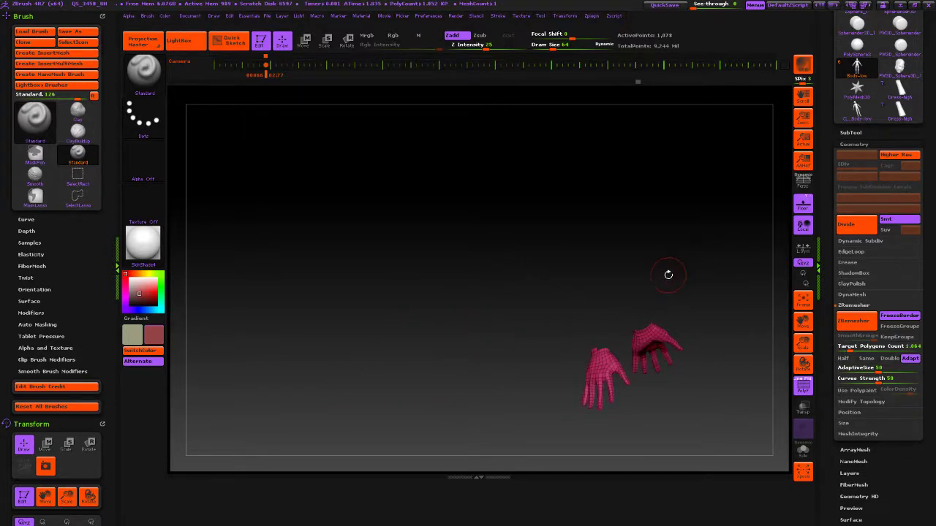
alt+drag(668, 271, 731, 329)
ctrl+shift+click(694, 311)
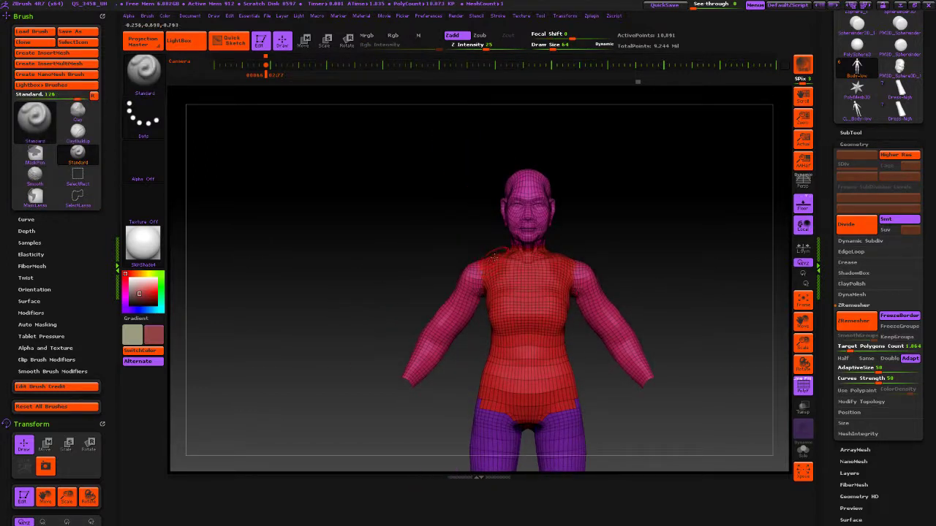
mouse_move(395, 380)
ctrl+shift+mouse_down()
mouse_move(373, 313)
mouse_move(479, 248)
mouse_move(483, 314)
mouse_move(394, 435)
ctrl+shift+mouse_up()
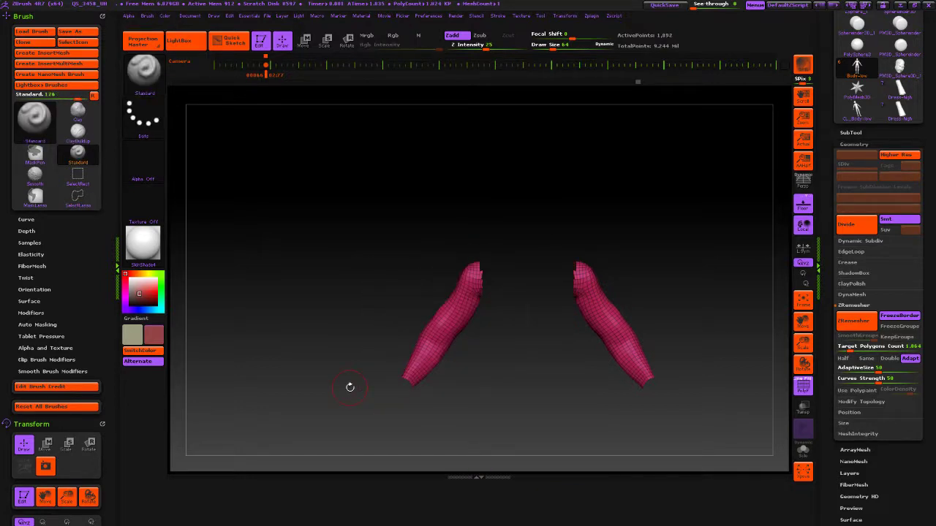
Step: Try ZRemesher on the arms without hands at a target polygons count of 0.1, and choose to wait for the program to respond
click(856, 321)
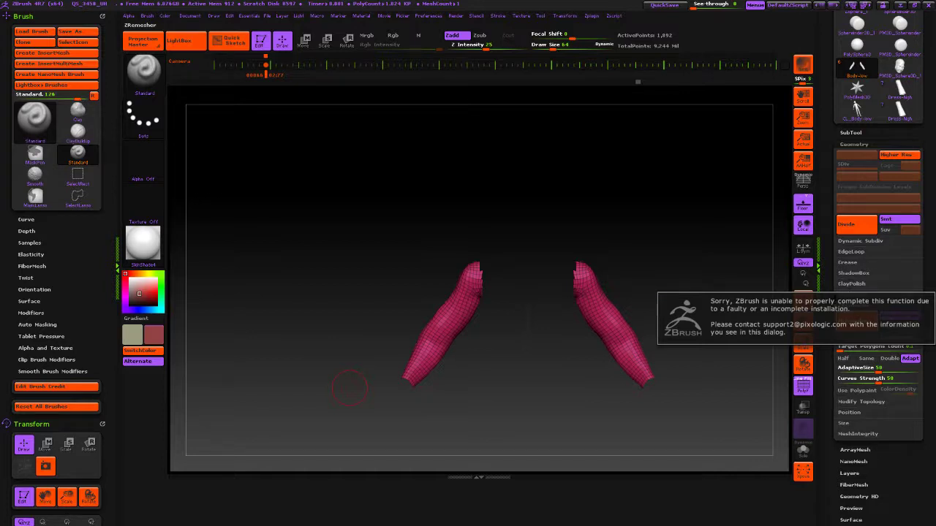
click(853, 271)
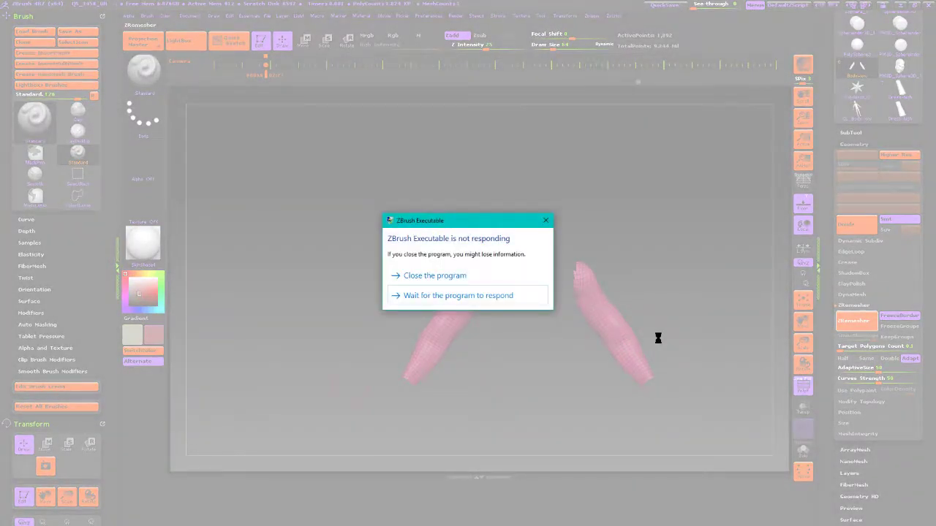
click(500, 295)
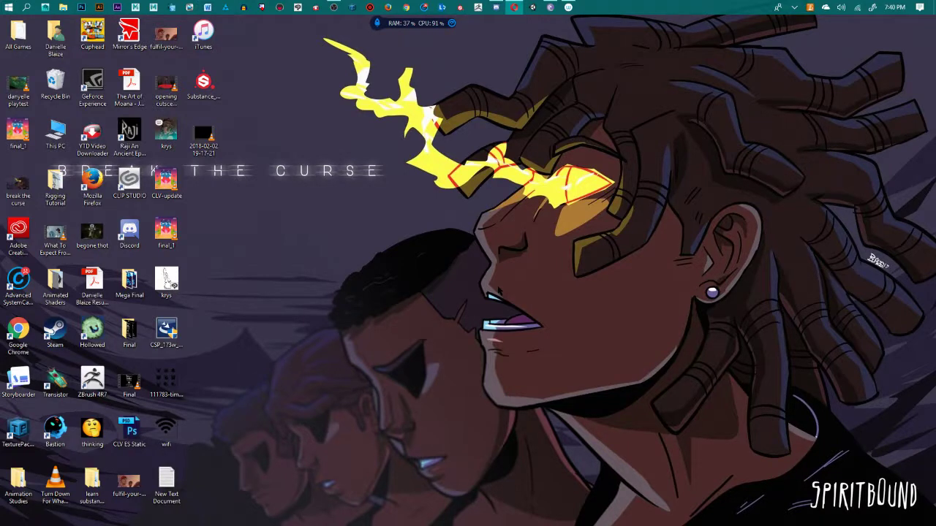
Step: Relaunch ZBrush and restore the QS_3460 project from the QuickSave files
click(479, 7)
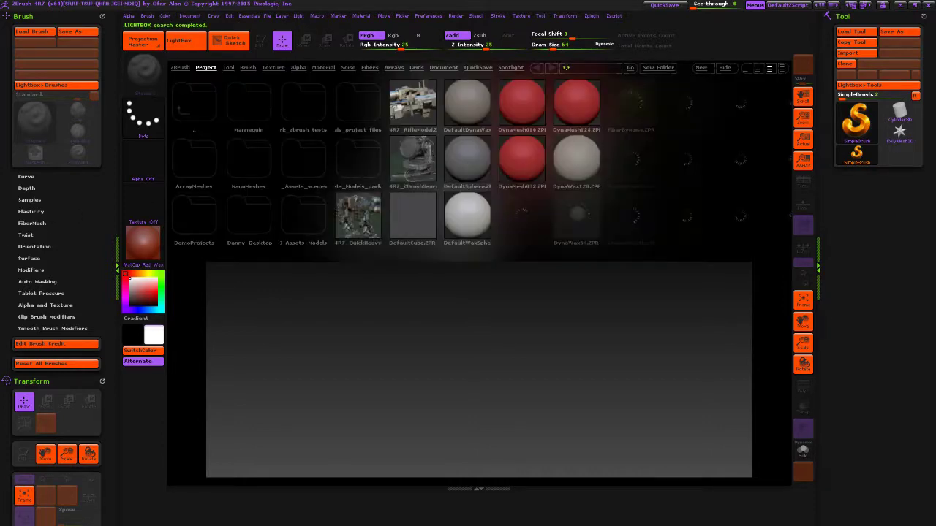
double_click(353, 104)
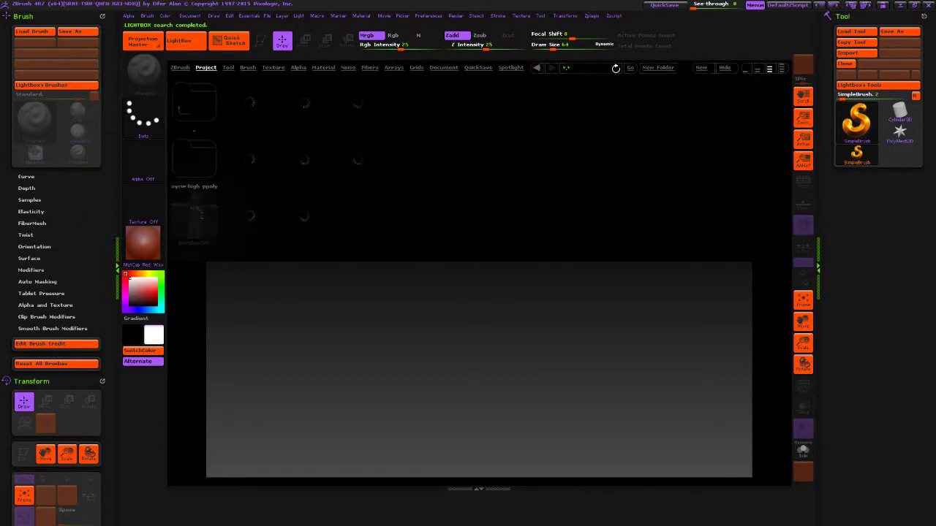
click(479, 68)
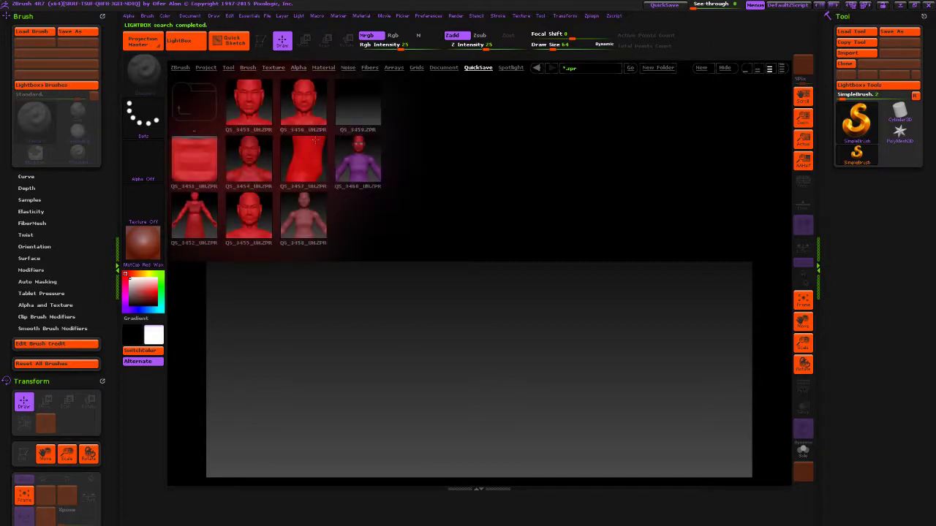
double_click(377, 172)
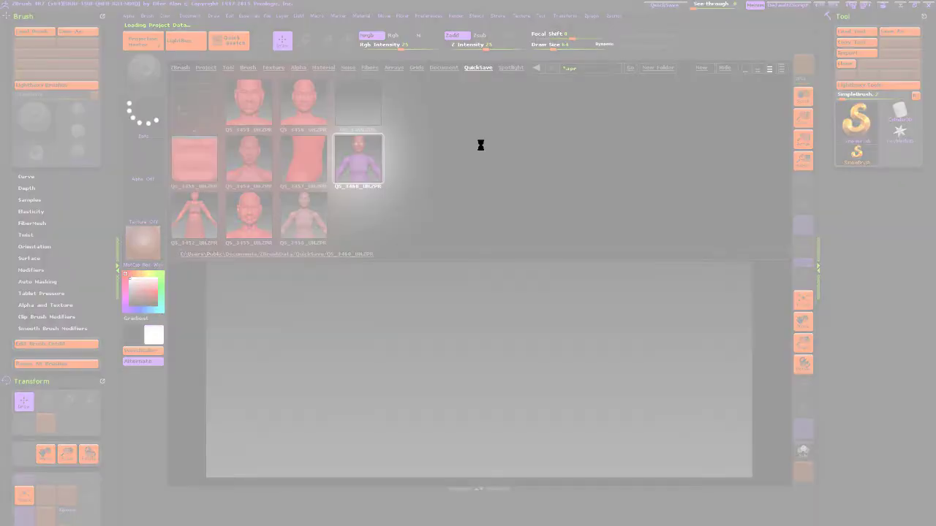
click(493, 293)
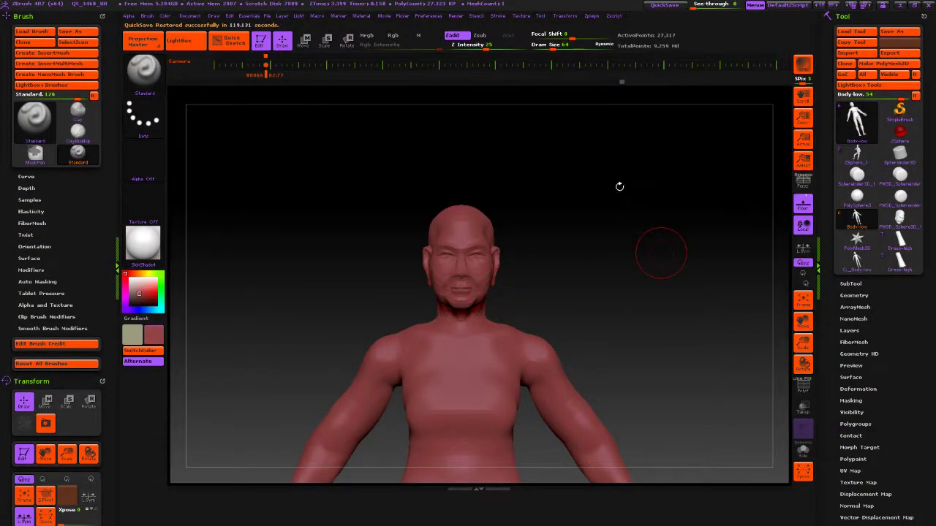
Step: Display the polyframe on the restored character and frame the body with both arms and hands in view
alt+drag(647, 252, 646, 194)
alt+right_drag(618, 276, 680, 376)
ctrl+right_drag(590, 217, 599, 371)
mouse_move(600, 327)
right_down()
mouse_move(633, 326)
mouse_move(616, 328)
right_up()
click(804, 386)
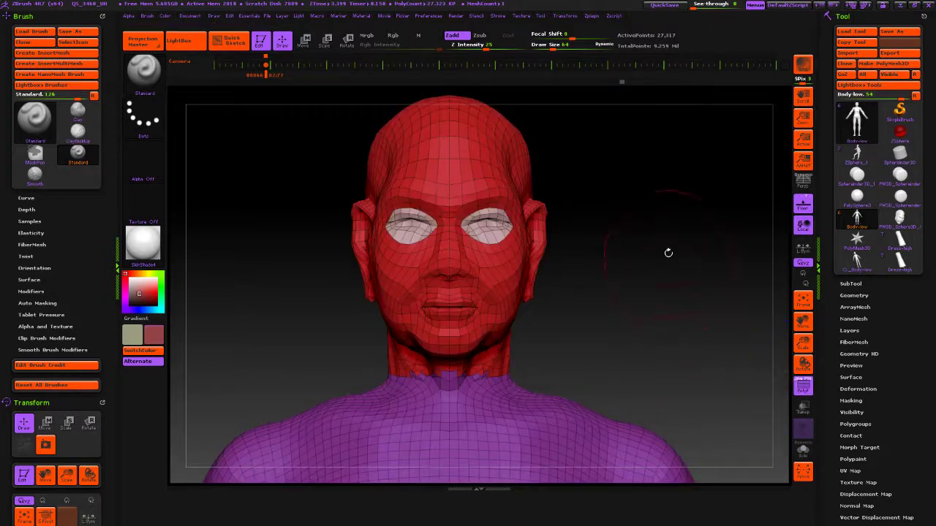
mouse_move(668, 253)
alt+right_down()
mouse_move(650, 227)
mouse_move(622, 218)
mouse_move(637, 319)
mouse_move(664, 150)
alt+right_up()
mouse_move(664, 150)
ctrl+right_down()
mouse_move(664, 178)
mouse_move(593, 217)
mouse_move(594, 396)
mouse_move(645, 293)
mouse_move(669, 51)
ctrl+right_up()
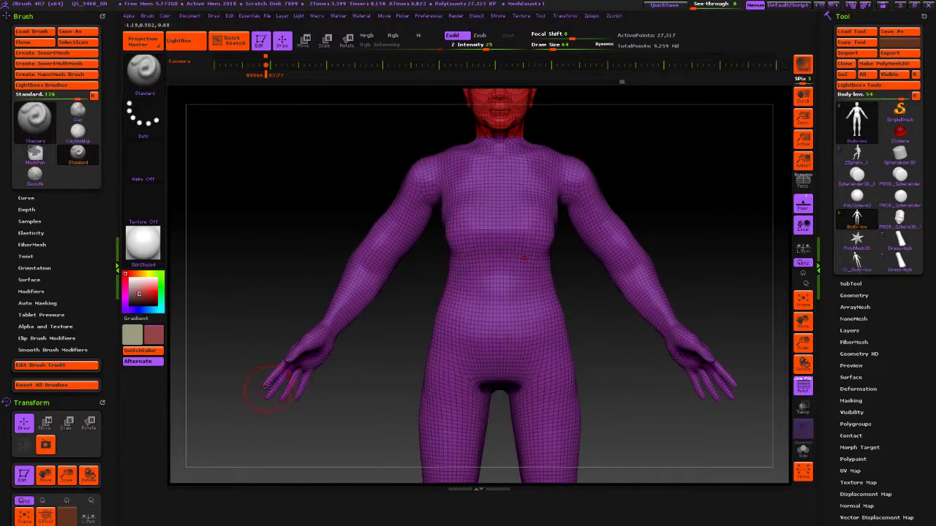
Step: Set the selection brush to SelectLasso and isolate both hands at the wrists, hiding the rest of the body
mouse_move(223, 367)
ctrl+shift+mouse_down()
mouse_move(255, 315)
mouse_move(226, 320)
ctrl+shift+mouse_up()
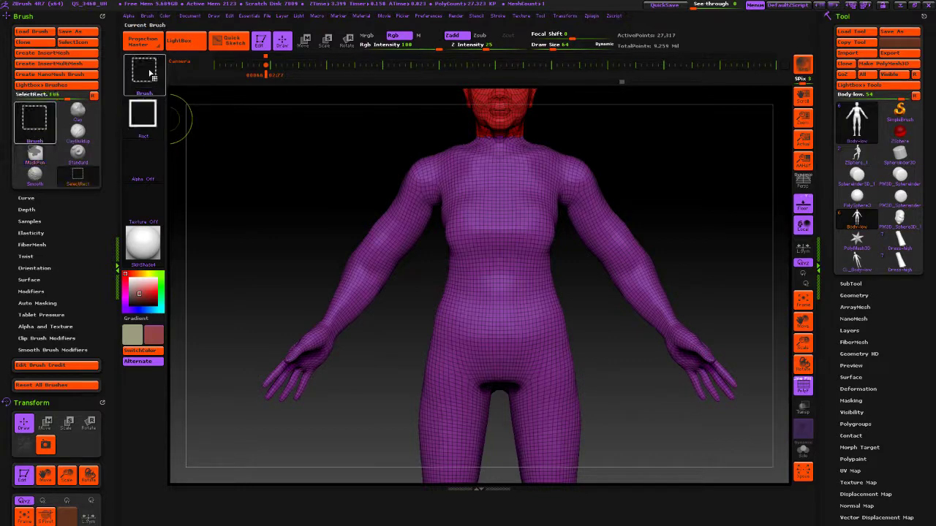
ctrl+shift+click(144, 70)
click(415, 124)
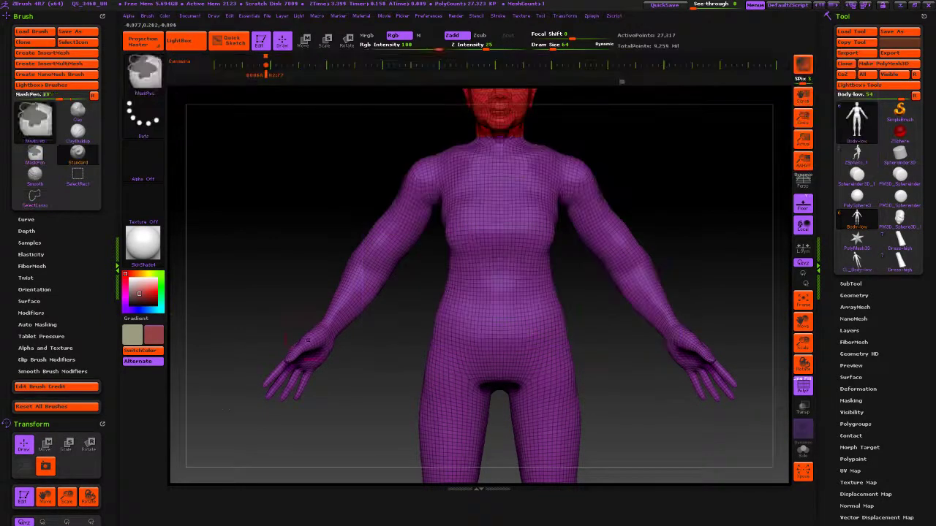
mouse_move(231, 371)
ctrl+shift+mouse_down()
mouse_move(275, 322)
mouse_move(337, 311)
mouse_move(221, 448)
ctrl+shift+mouse_up()
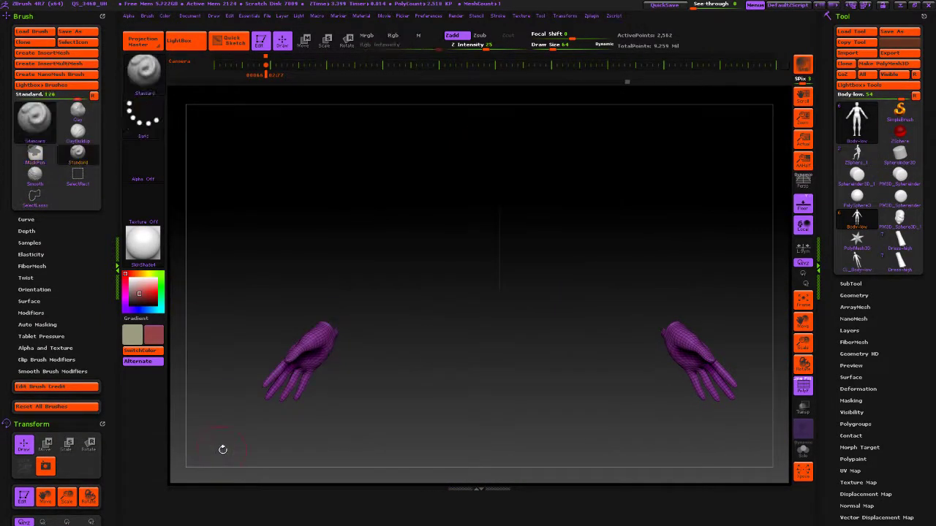
mouse_move(278, 402)
mouse_down()
mouse_move(484, 330)
mouse_move(688, 318)
mouse_up()
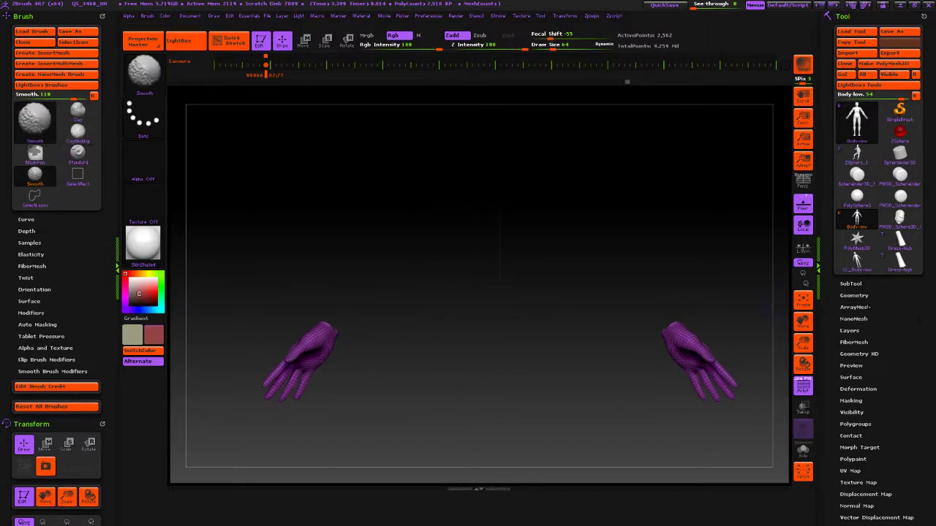
Step: Open the ZRemesher settings in the body's geometry options and set both AdaptiveSize and Curves Strength to 50
click(854, 295)
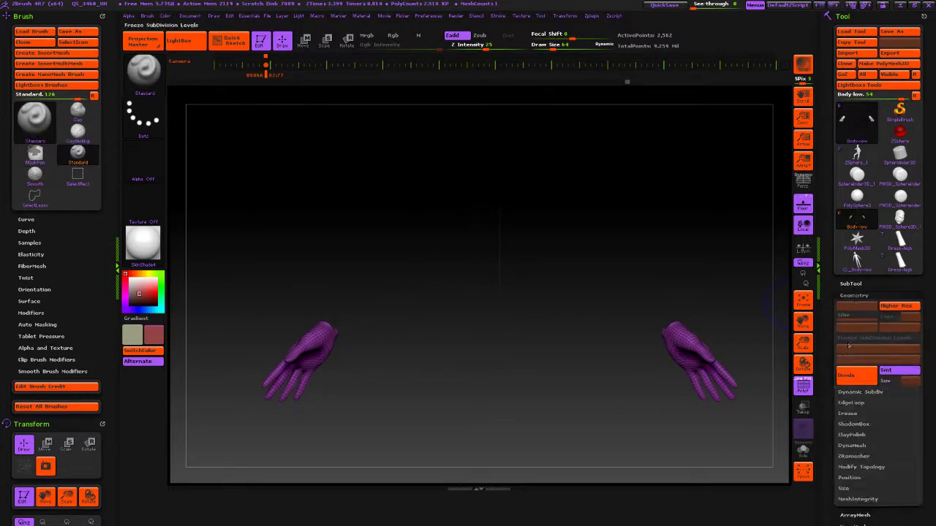
drag(827, 452, 827, 431)
click(845, 436)
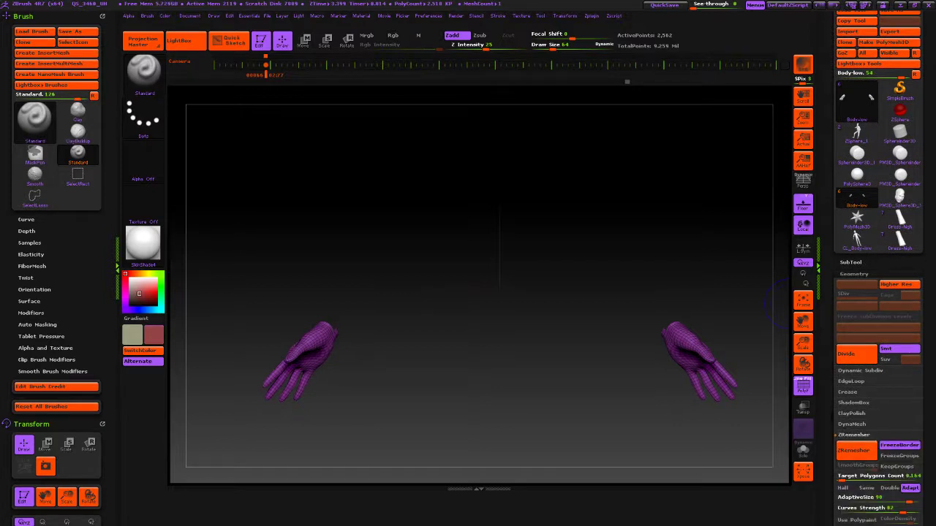
drag(829, 471, 829, 430)
click(844, 456)
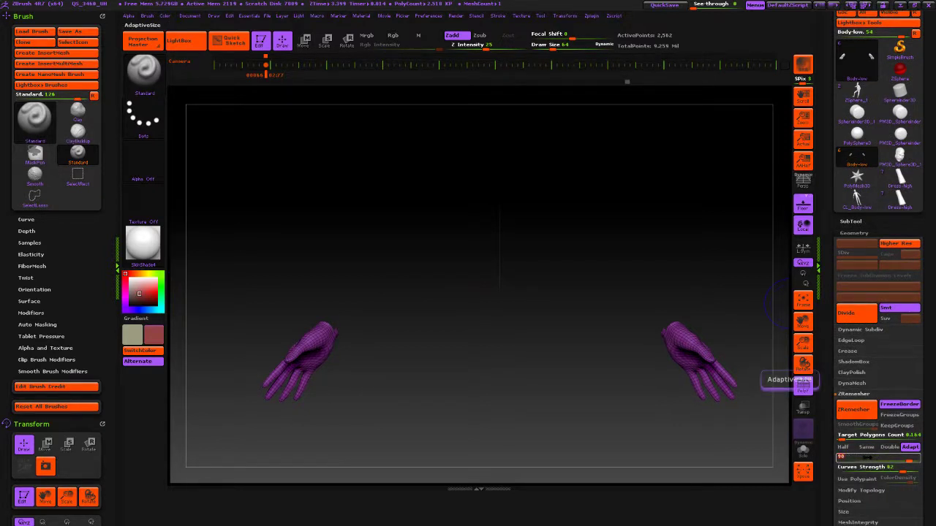
click(883, 467)
text(50)
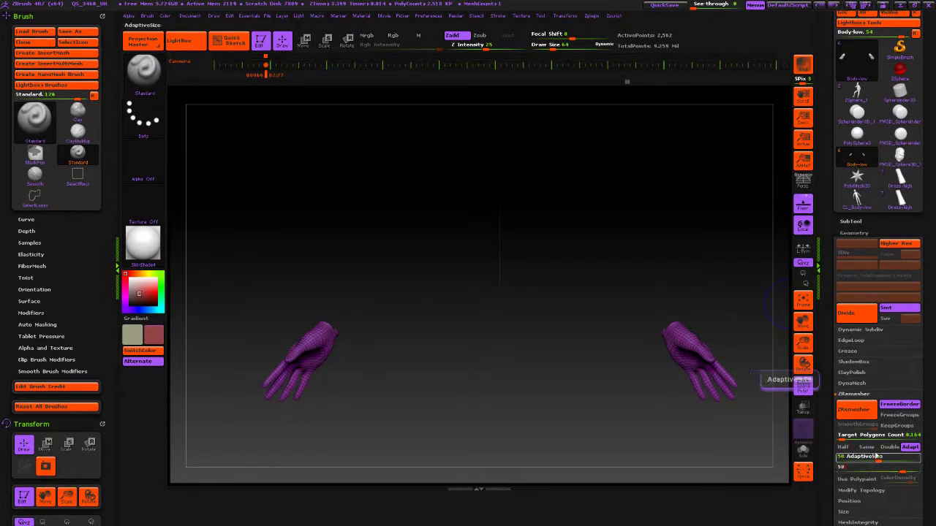
Step: Try to ZRemesh the isolated hands with Target Polygons Count at about 1.0 and at about 0.42
click(848, 436)
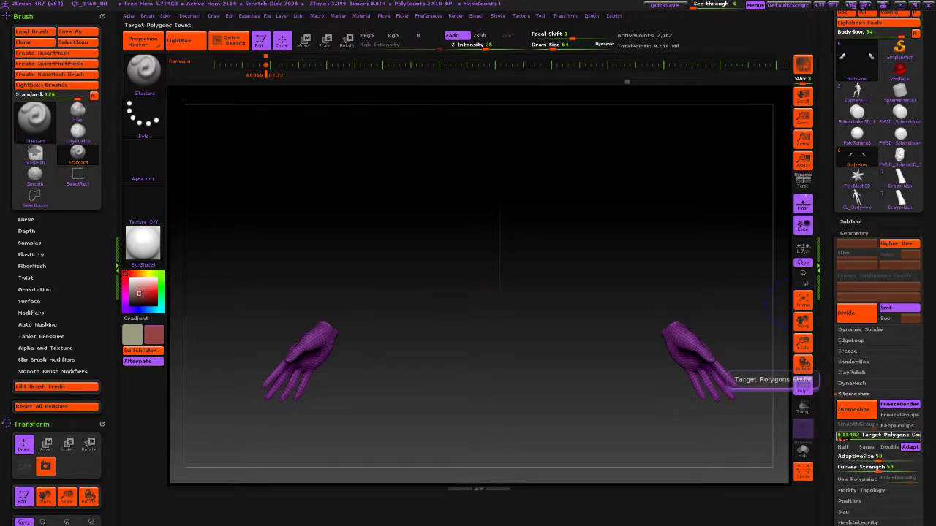
click(844, 438)
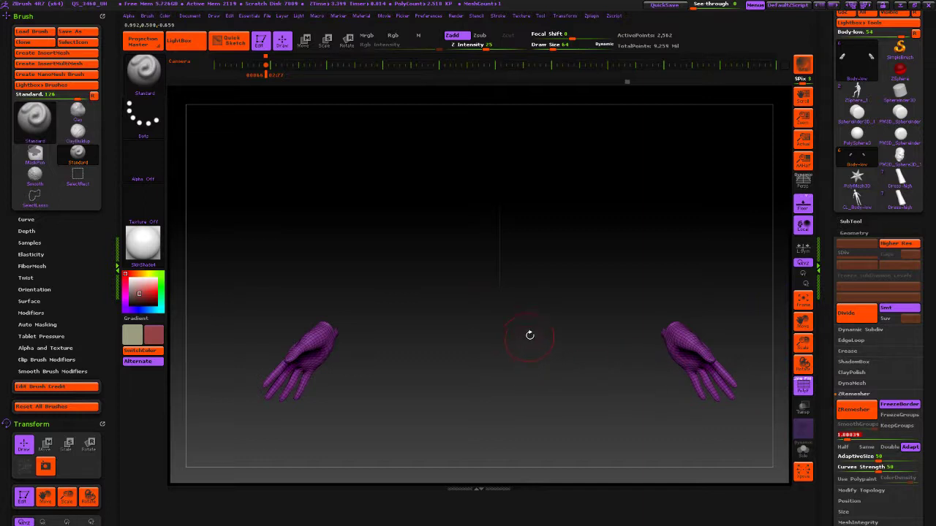
alt+drag(549, 257, 551, 230)
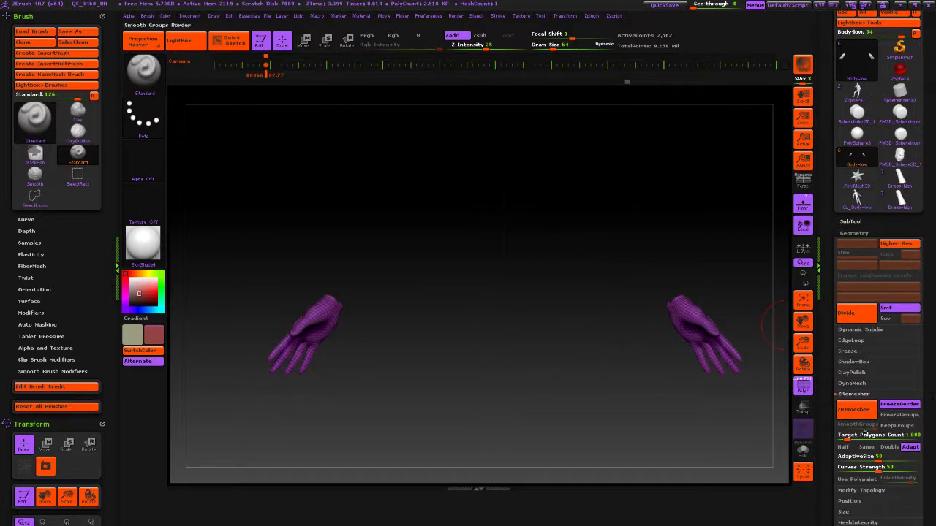
click(842, 413)
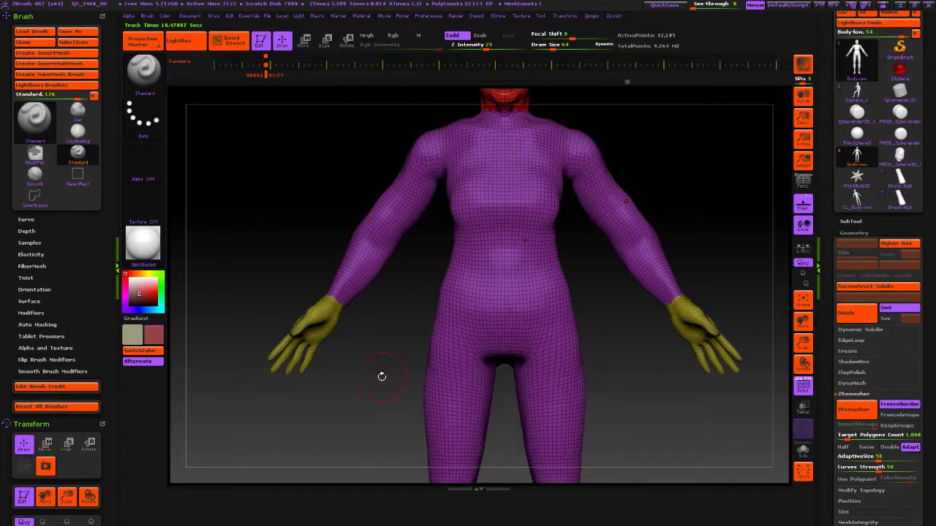
click(844, 438)
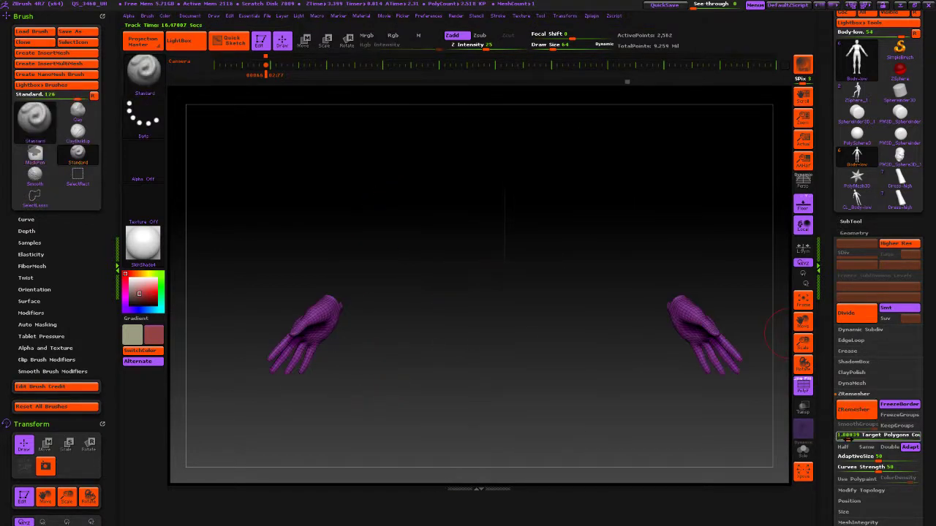
click(845, 413)
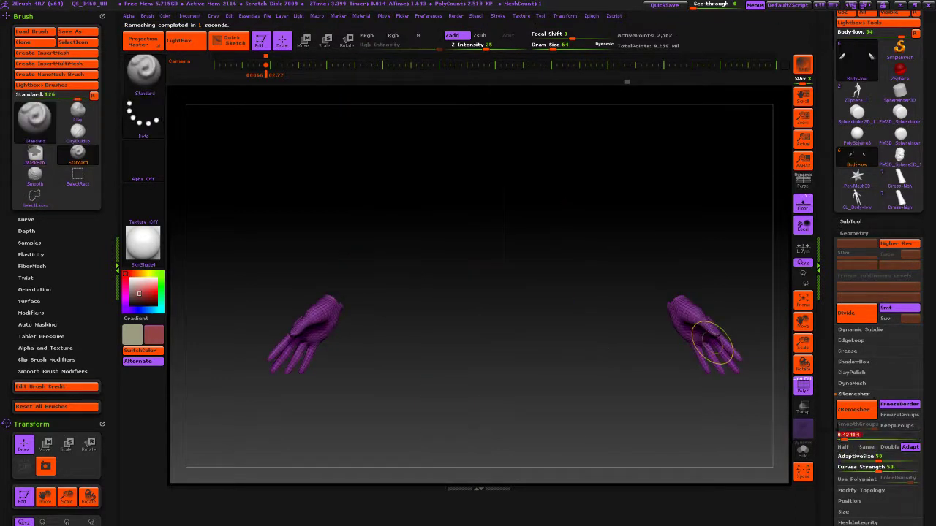
Step: Set the Target Polygons Count to 0.1 and ZRemesh both hands
click(848, 435)
text(0.1)
key(Return)
click(855, 410)
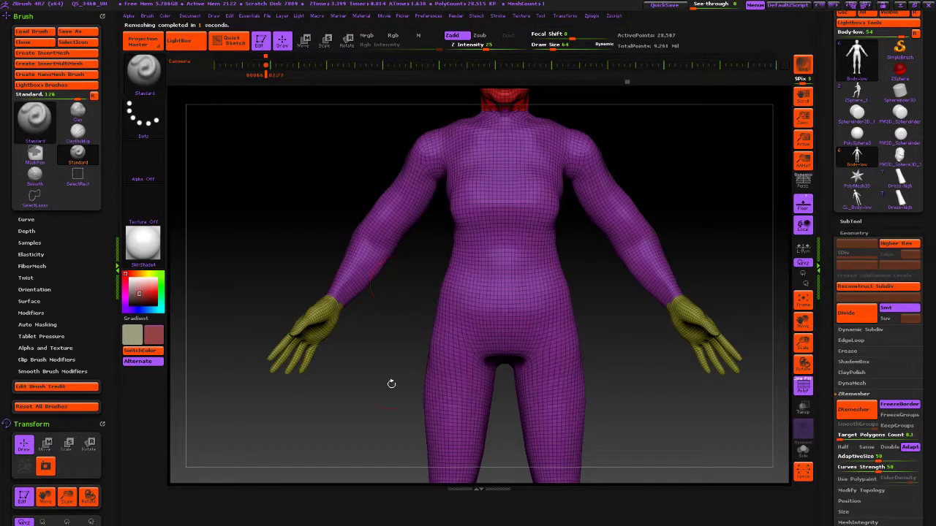
mouse_move(390, 385)
mouse_down()
mouse_move(449, 394)
mouse_move(398, 394)
mouse_move(389, 366)
mouse_move(416, 370)
mouse_up()
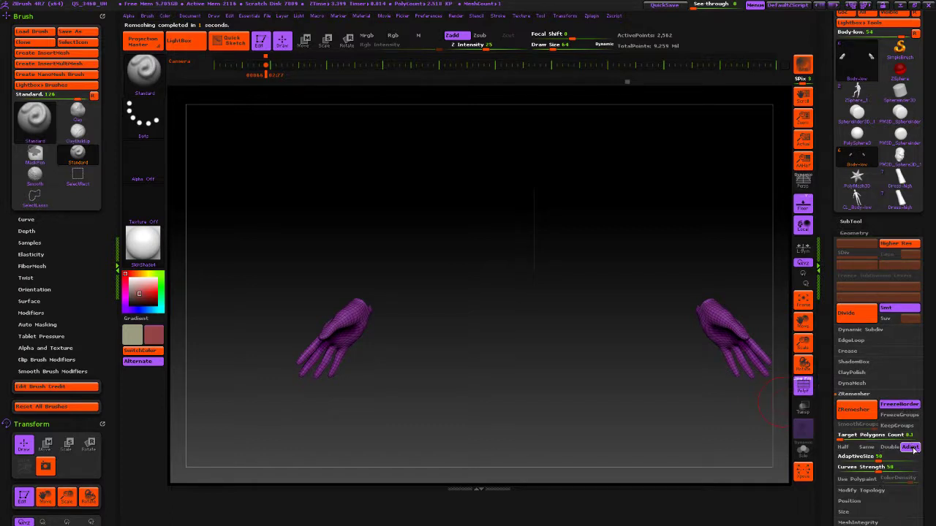
click(853, 413)
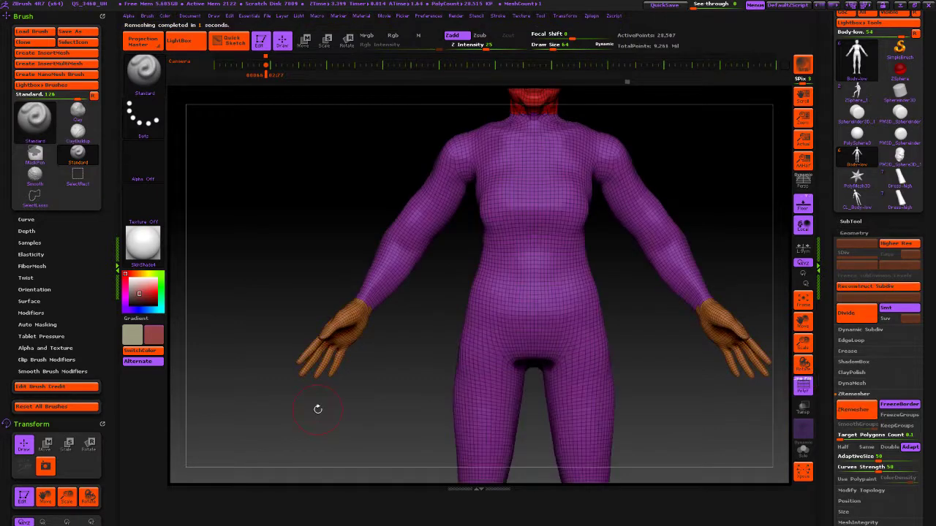
Step: Isolate both arms from shoulders to wrists and ZRemesh them with a Target Polygons Count of about 0.2
drag(353, 403, 377, 226)
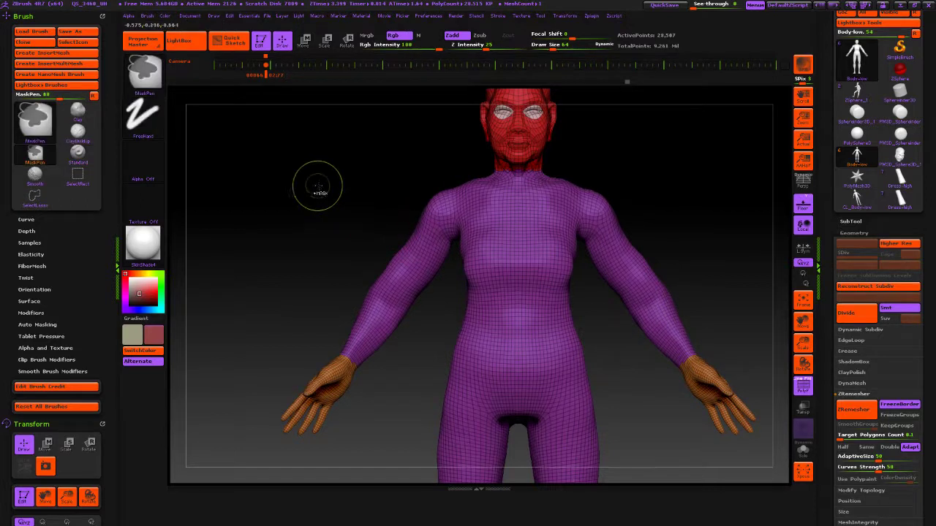
mouse_move(319, 186)
ctrl+mouse_down()
mouse_move(435, 138)
mouse_move(347, 156)
mouse_move(412, 147)
mouse_move(454, 184)
mouse_move(431, 234)
mouse_move(421, 348)
mouse_move(369, 375)
mouse_move(344, 369)
mouse_move(286, 234)
mouse_move(292, 205)
ctrl+mouse_up()
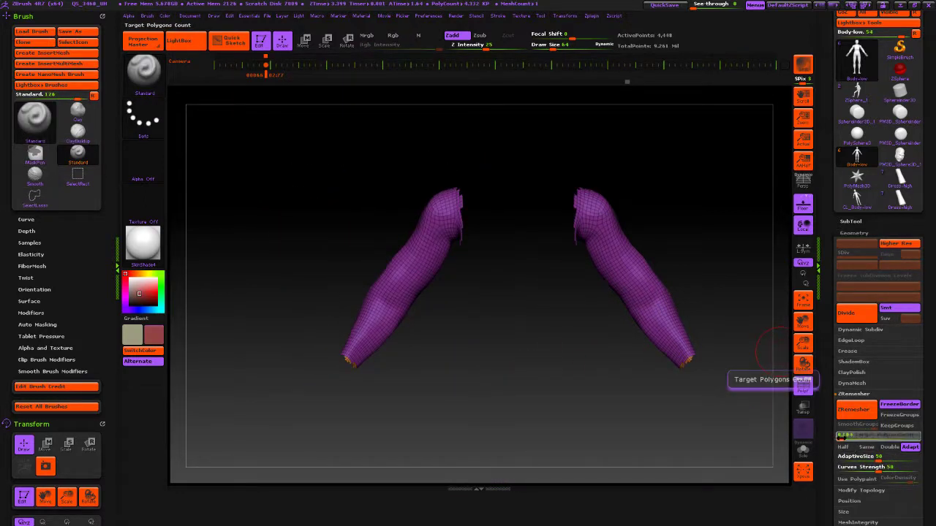
click(854, 409)
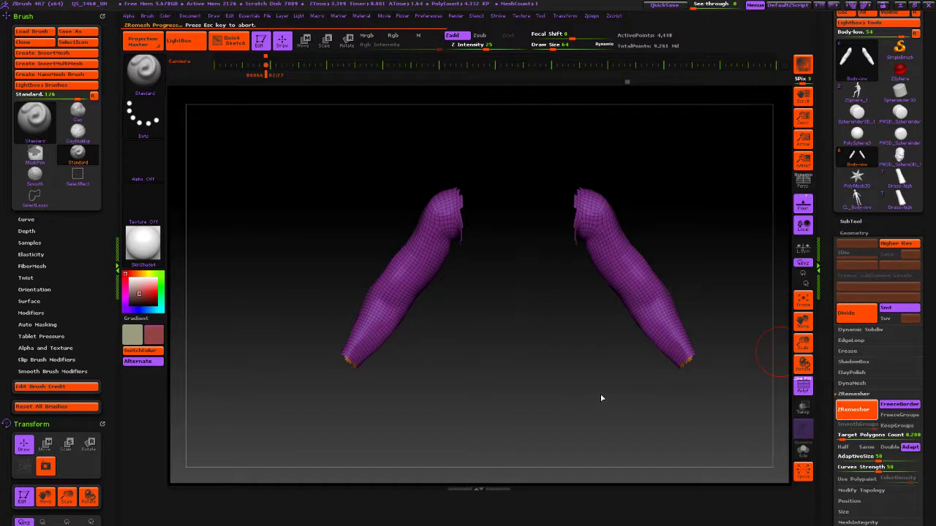
mouse_move(594, 394)
mouse_down()
mouse_move(330, 431)
mouse_move(407, 391)
mouse_move(492, 364)
mouse_up()
drag(434, 452, 409, 417)
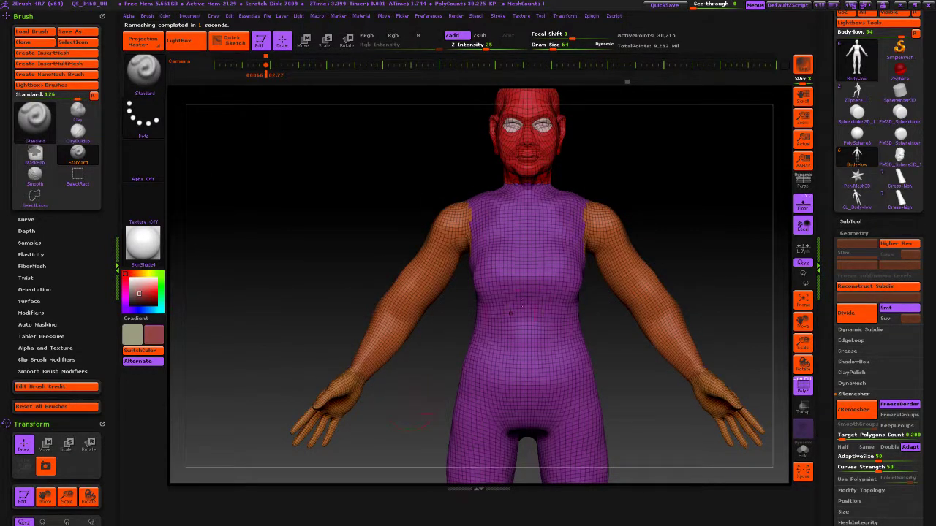
Step: Undo the arm remesh, set AdaptiveSize to 74 and ZRemesh the isolated arms again
key(ctrl)
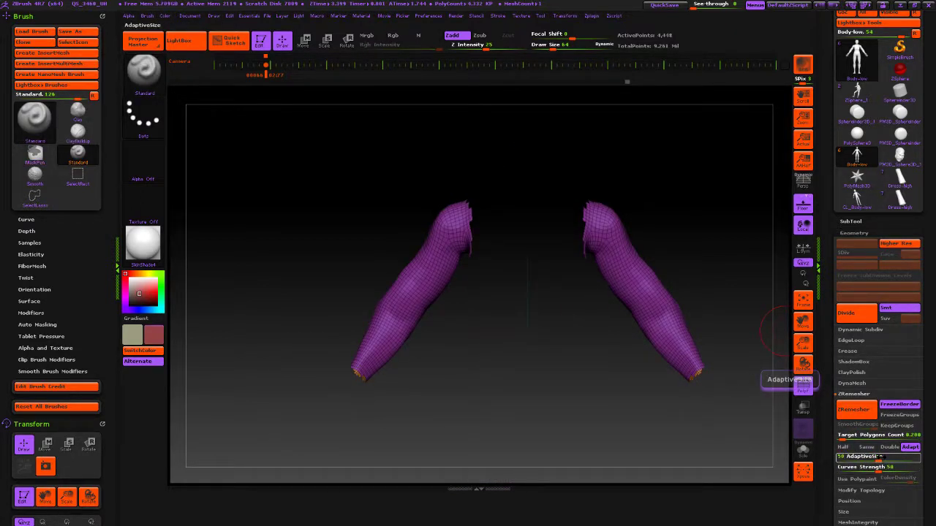
text(74)
key(Return)
click(855, 410)
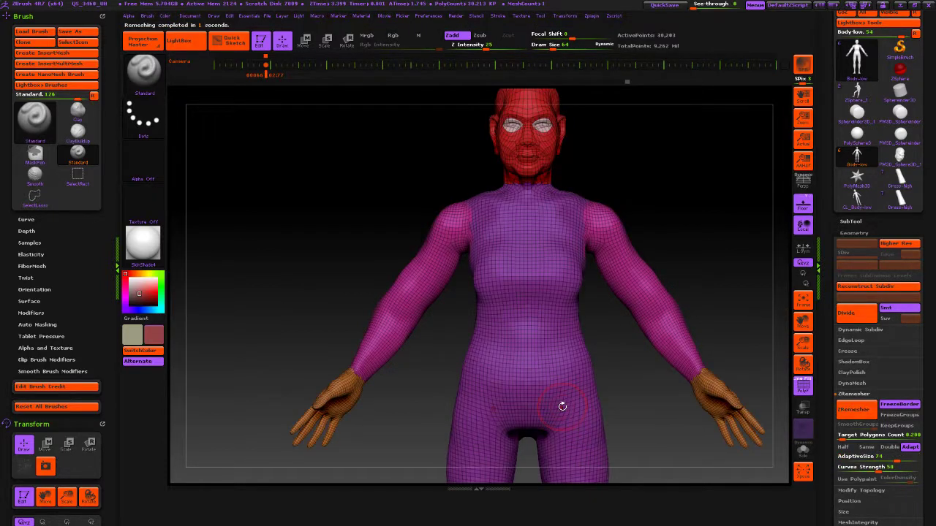
Step: Undo the last arm remesh and ZRemesh both arms again with the Target Polygons Count set to 0.1
key(ctrl+z)
click(870, 434)
text(0.1)
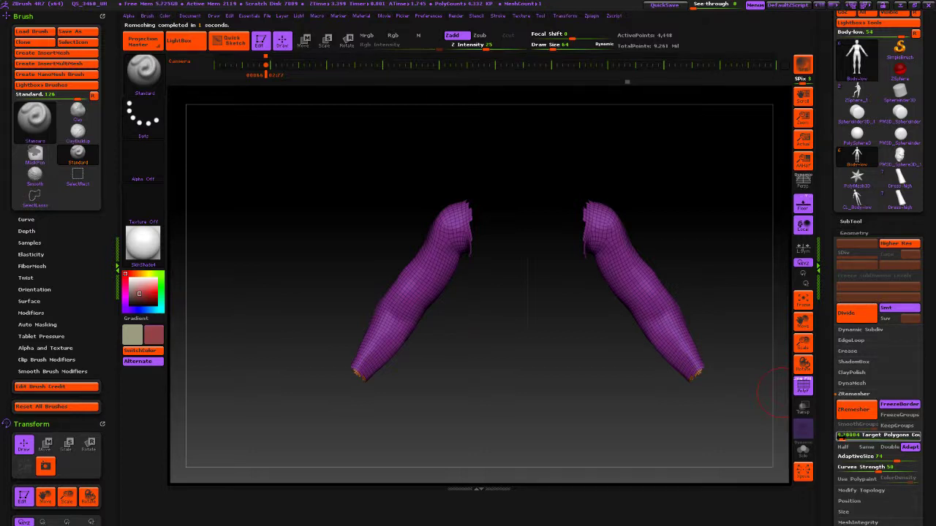
key(Return)
click(854, 409)
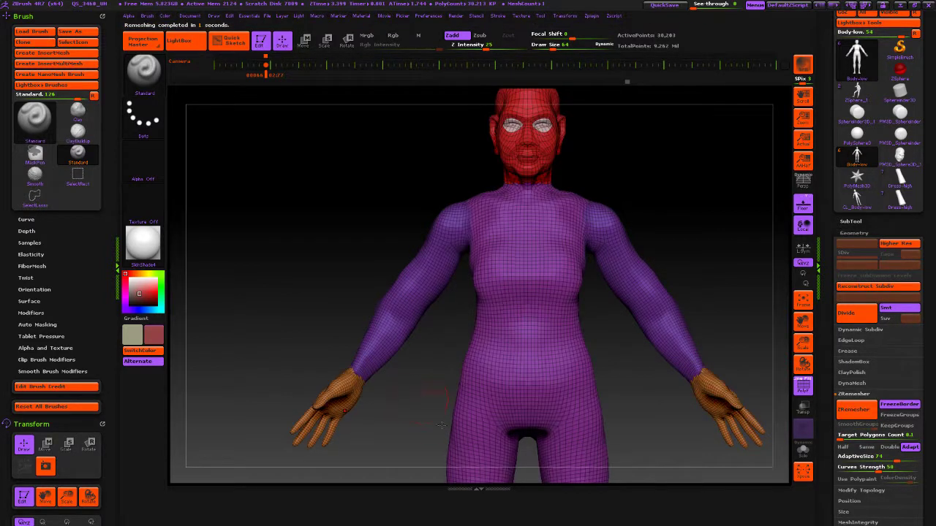
drag(424, 400, 427, 421)
drag(671, 296, 700, 391)
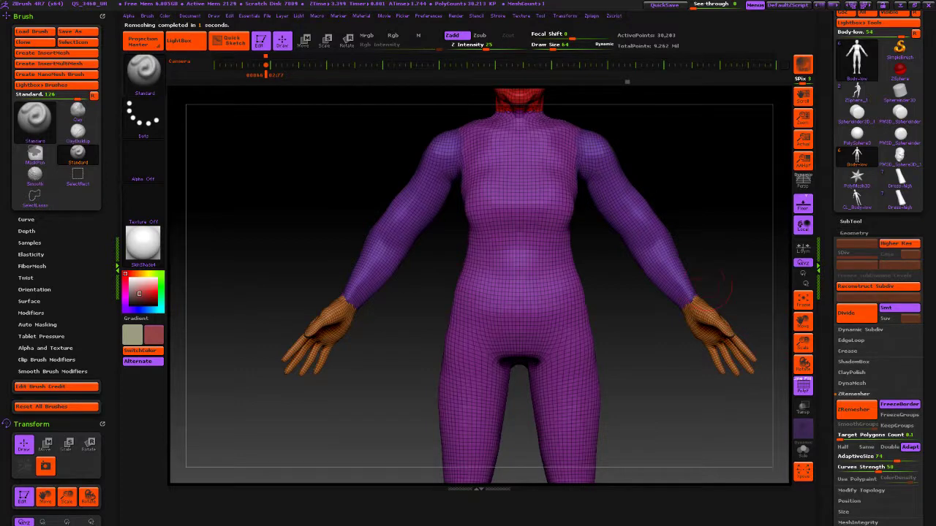
Step: Isolate the hands' polygroup and ZRemesh it with the current settings
alt+drag(707, 289, 706, 350)
alt+drag(382, 426, 403, 400)
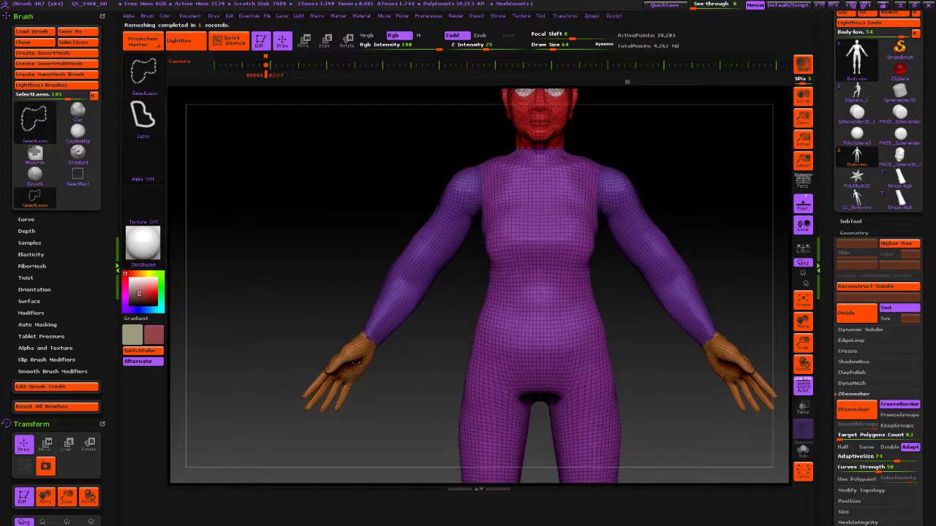
ctrl+shift+click(355, 369)
click(852, 409)
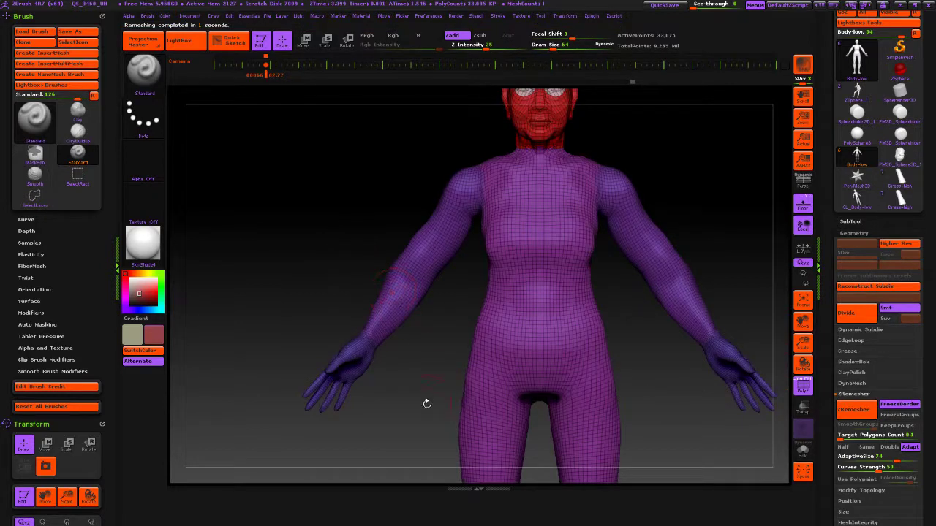
drag(426, 403, 398, 445)
Step: Lasso the head and neck and invert the visibility so only the body below the neck is shown
alt+drag(620, 116, 612, 176)
mouse_move(409, 126)
ctrl+shift+mouse_down()
mouse_move(577, 264)
mouse_move(440, 261)
ctrl+shift+mouse_up()
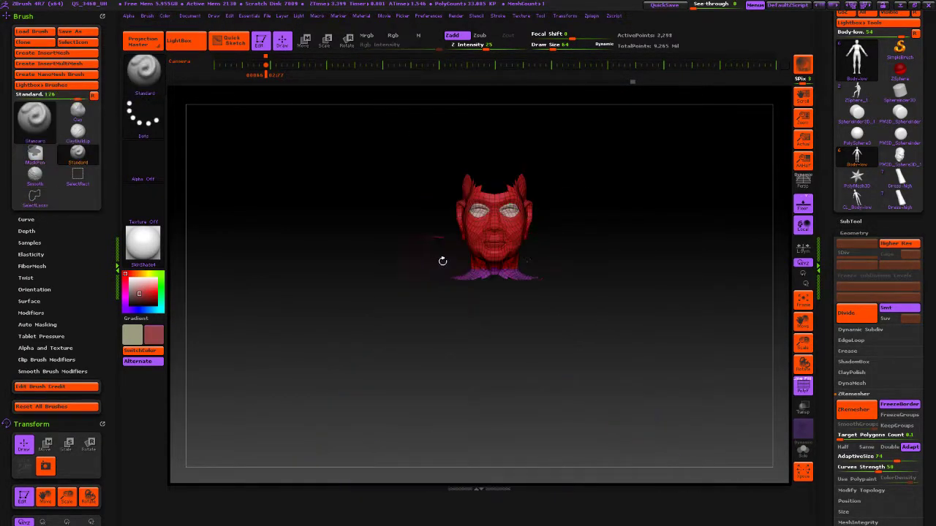
ctrl+shift+click(580, 198)
mouse_move(549, 134)
ctrl+shift+mouse_down()
mouse_move(420, 263)
mouse_move(553, 234)
mouse_move(573, 183)
mouse_move(555, 139)
ctrl+shift+mouse_up()
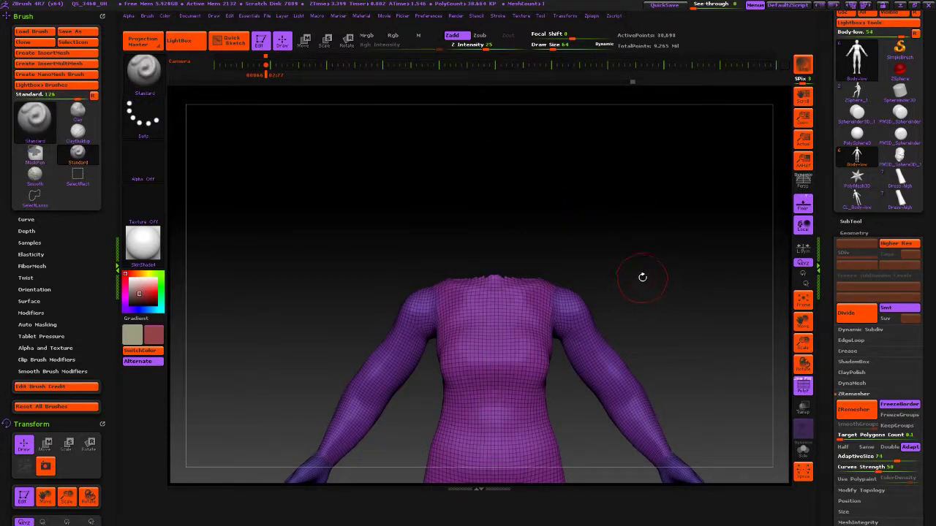
Step: Try to ZRemesh the body below the neck at a Target Polygons Count of 0.1, check the mesh and undo it
click(862, 414)
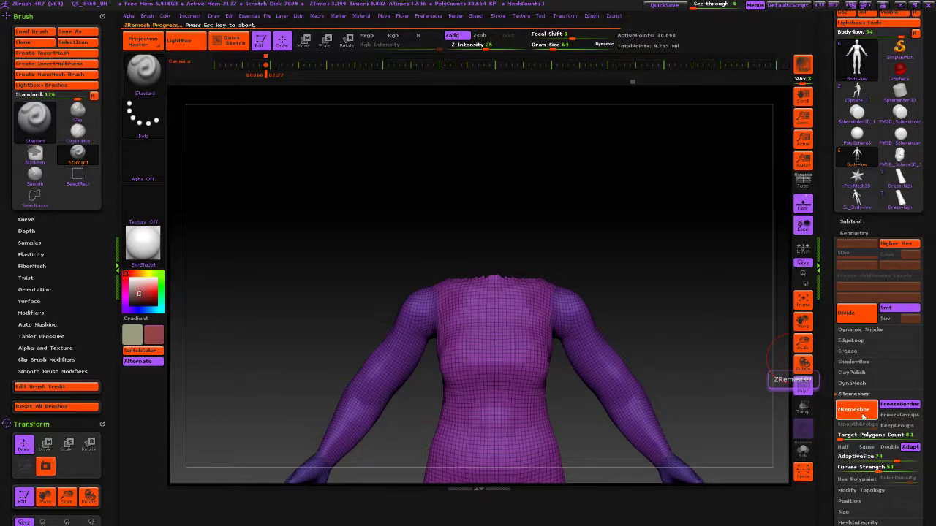
alt+drag(680, 215, 688, 117)
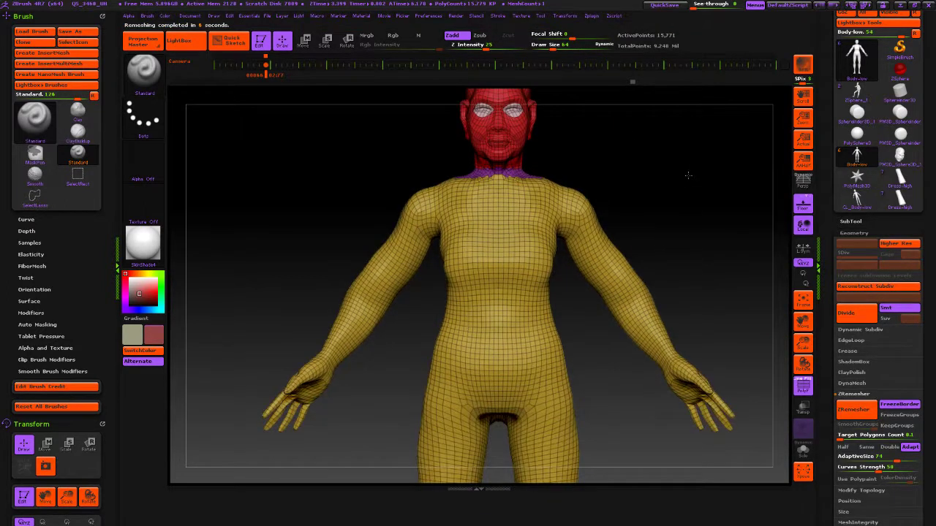
alt+drag(650, 274, 650, 190)
alt+drag(358, 381, 371, 344)
alt+drag(380, 298, 387, 443)
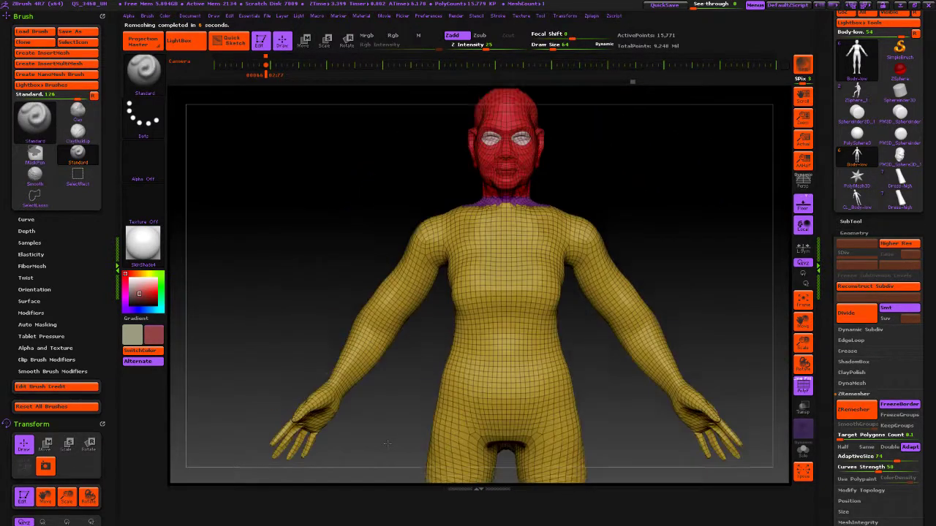
key(ctrl+z)
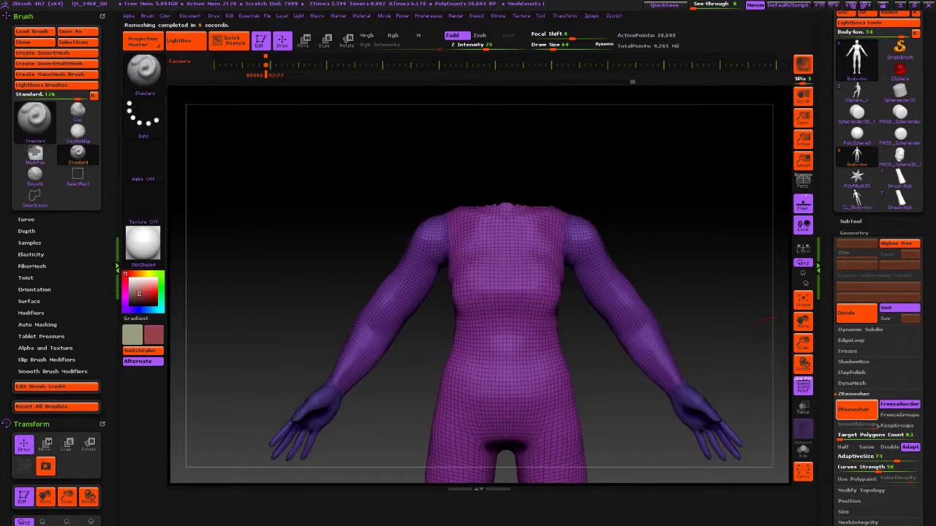
Step: Set the Target Polygons Count to about 0.776 and ZRemesh the body below the neck
click(844, 437)
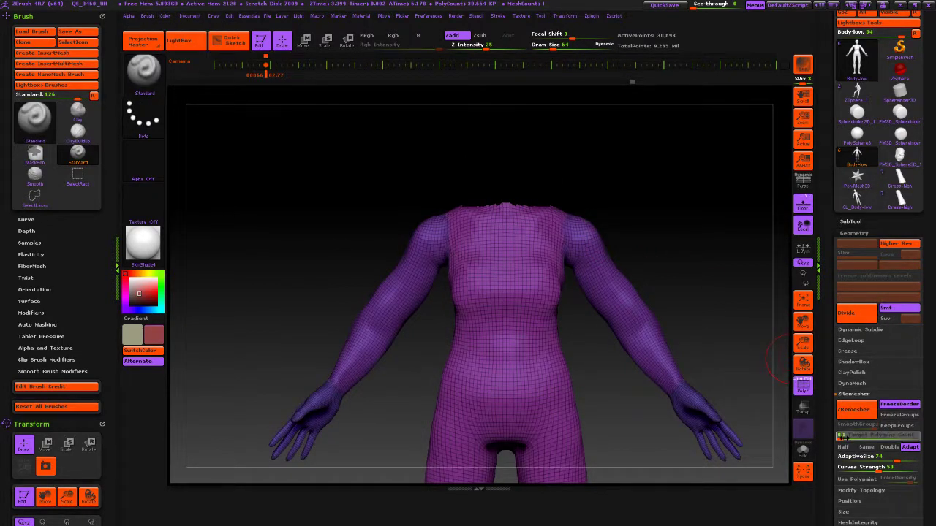
key(Return)
click(854, 408)
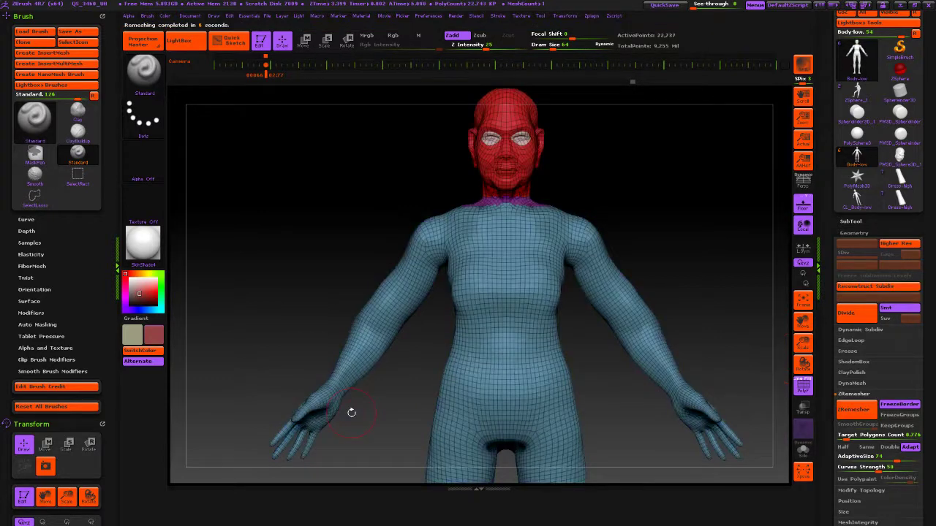
drag(399, 414, 399, 388)
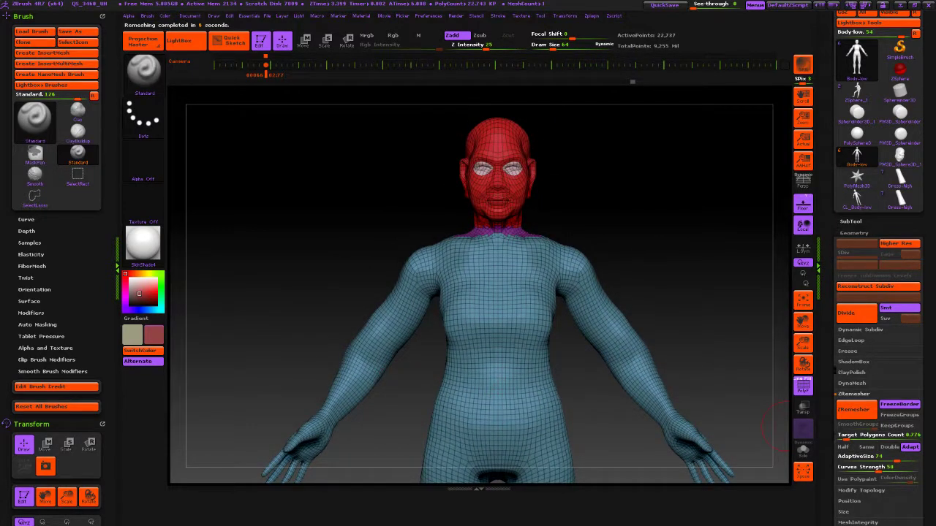
Step: Regroup the whole character's polygroups with Auto Groups
drag(828, 404, 821, 338)
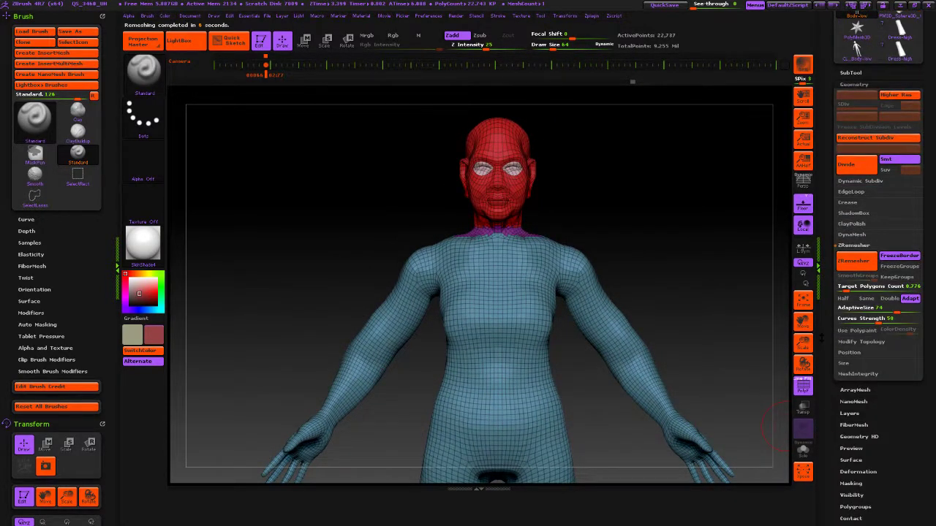
drag(824, 475, 828, 453)
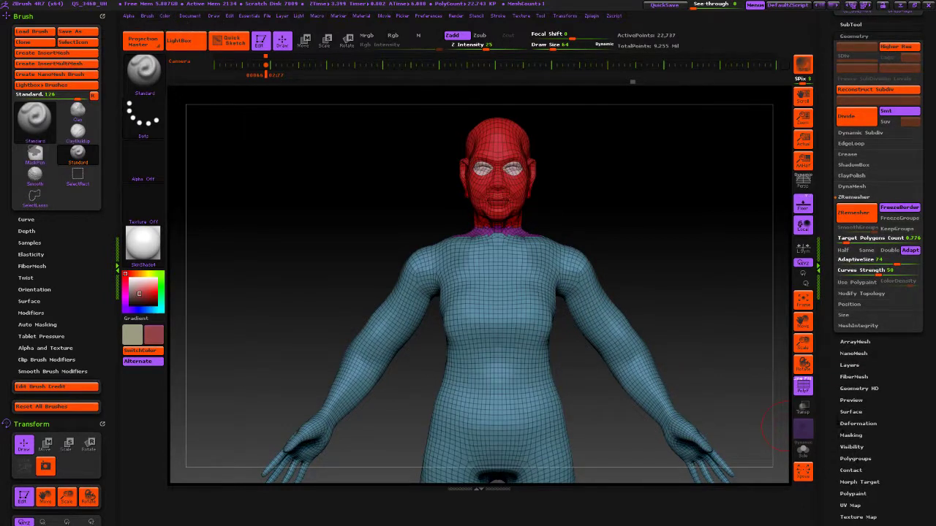
click(855, 458)
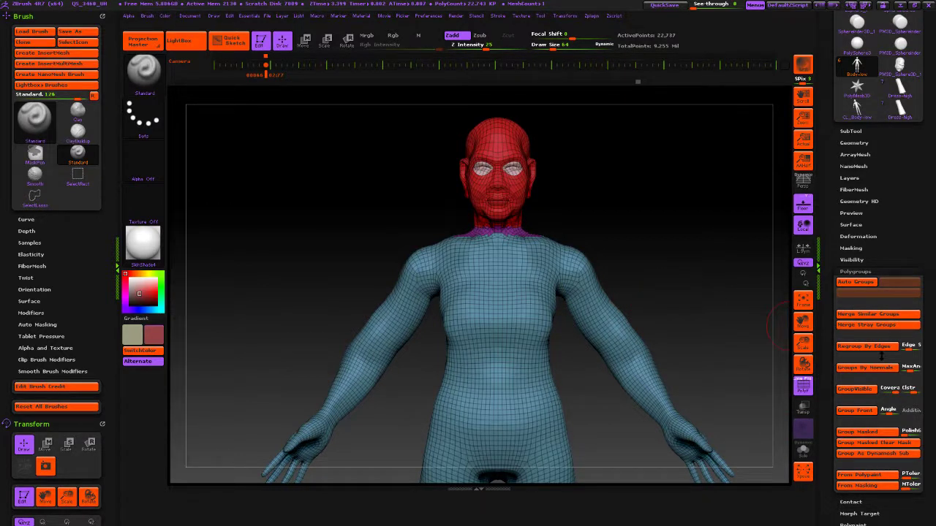
click(856, 283)
Step: Examine the regrouped character's topology along the legs, torso, arms and head
alt+drag(674, 179, 667, 56)
alt+drag(659, 404, 653, 154)
alt+drag(651, 271, 647, 358)
alt+drag(647, 176, 623, 390)
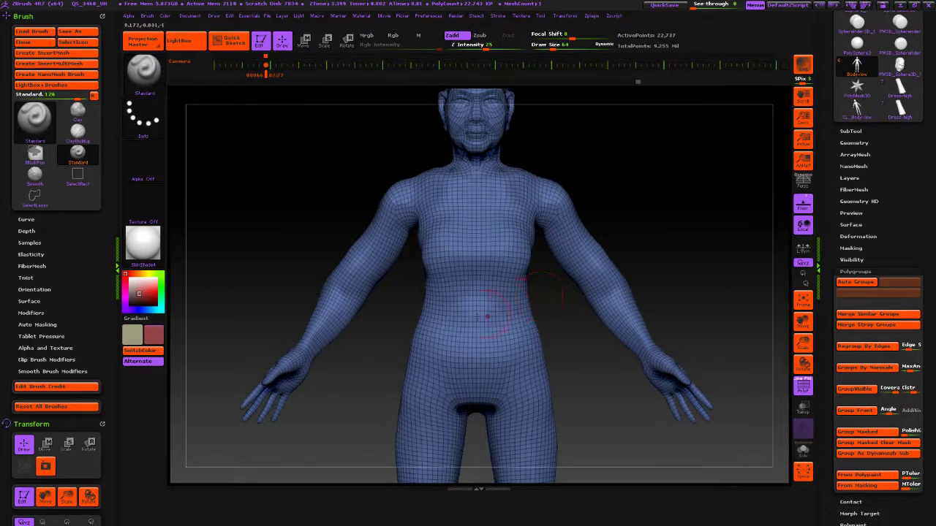
mouse_move(357, 424)
mouse_down()
mouse_move(454, 427)
mouse_move(358, 423)
mouse_up()
alt+drag(399, 362, 401, 442)
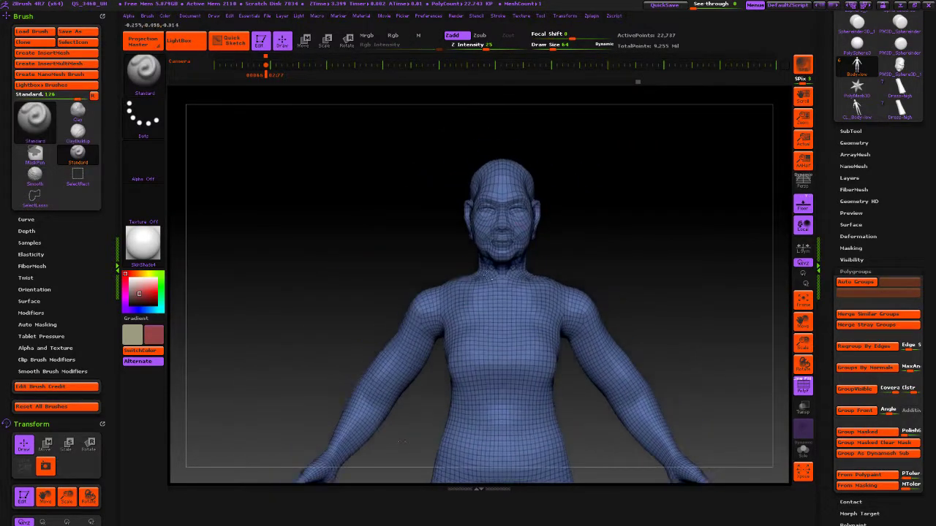
ctrl+shift+drag(470, 170, 505, 152)
mouse_move(669, 253)
ctrl+right_down()
mouse_move(608, 250)
mouse_move(609, 184)
mouse_move(595, 117)
mouse_move(609, 257)
mouse_move(667, 239)
mouse_move(662, 228)
ctrl+right_up()
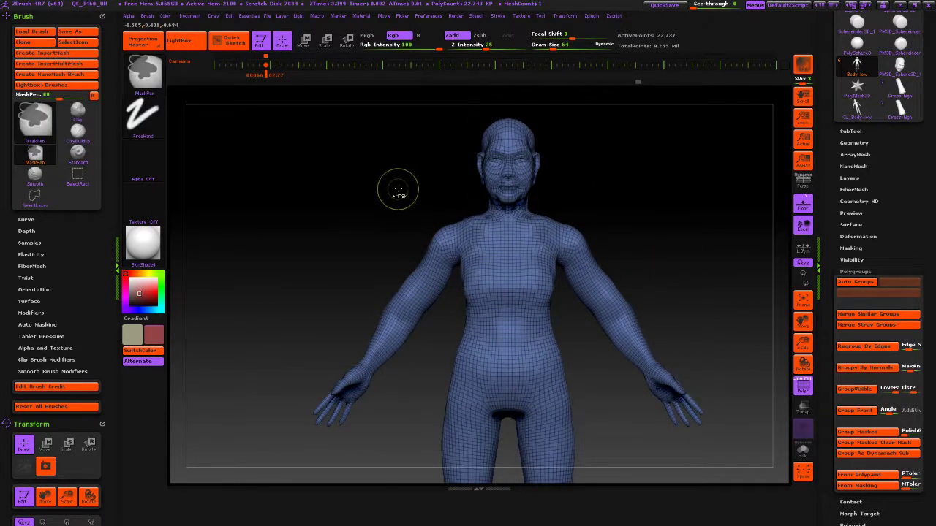
Step: Isolate both arms from shoulder to wrist and assign them a polygroup of their own
mouse_move(399, 187)
ctrl+mouse_down()
mouse_move(449, 193)
mouse_move(454, 220)
ctrl+mouse_up()
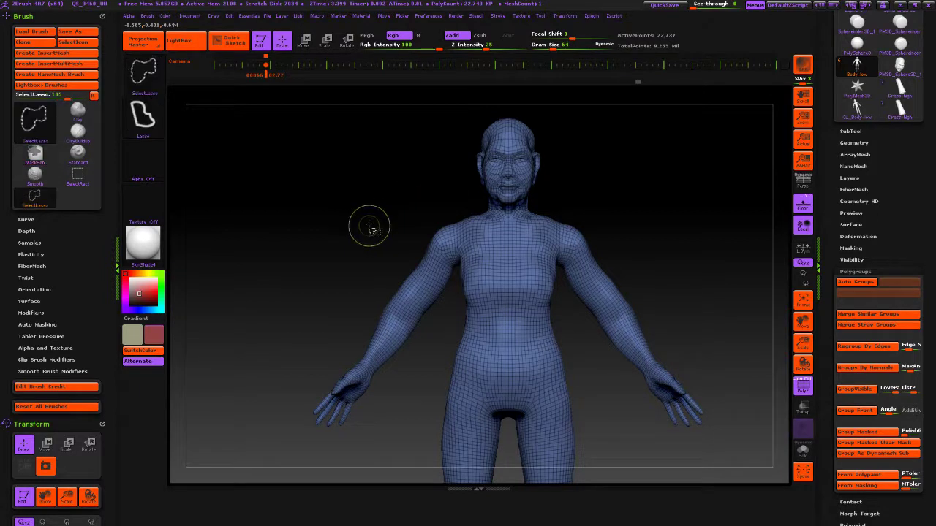
mouse_move(376, 215)
ctrl+shift+mouse_down()
mouse_move(455, 208)
mouse_move(459, 229)
mouse_move(447, 329)
mouse_move(398, 384)
mouse_move(358, 380)
mouse_move(337, 198)
ctrl+shift+mouse_up()
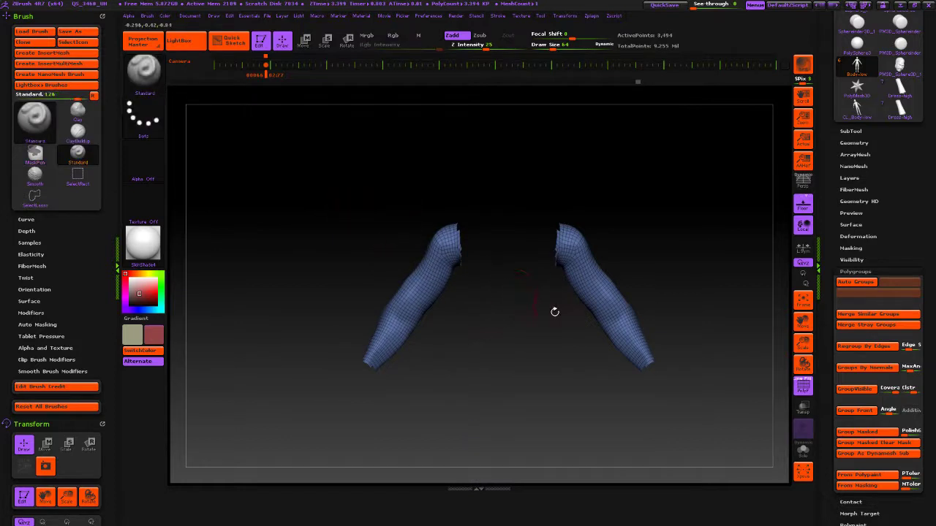
mouse_move(553, 312)
mouse_down()
mouse_move(443, 390)
mouse_move(497, 397)
mouse_up()
drag(514, 319, 502, 305)
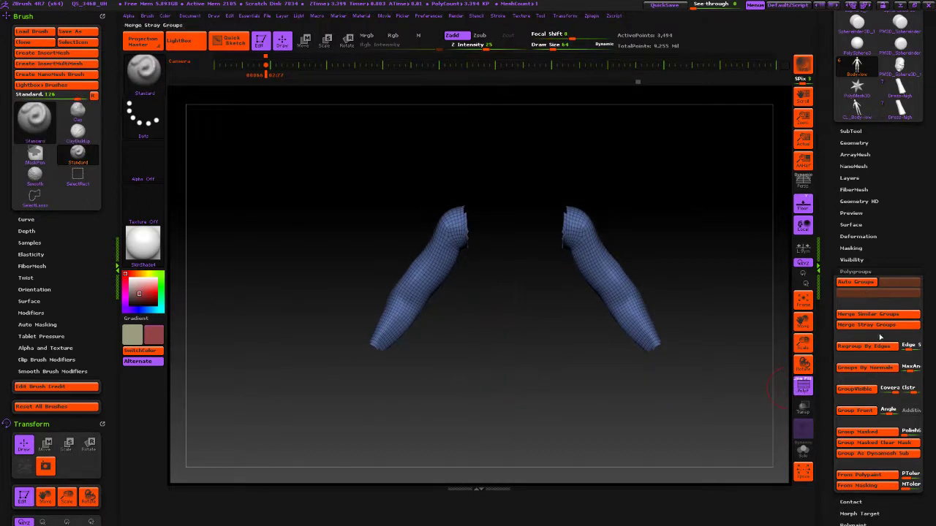
drag(826, 272, 827, 290)
click(854, 407)
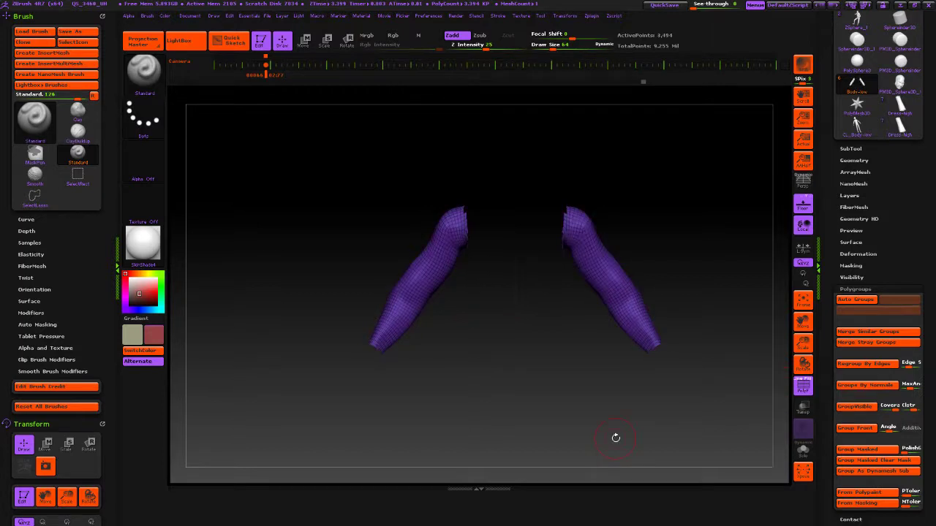
Step: Try ZRemeshing the isolated arms at a Target Polygons Count of about 0.28, with and without Adapt, undoing each attempt
drag(834, 258, 836, 351)
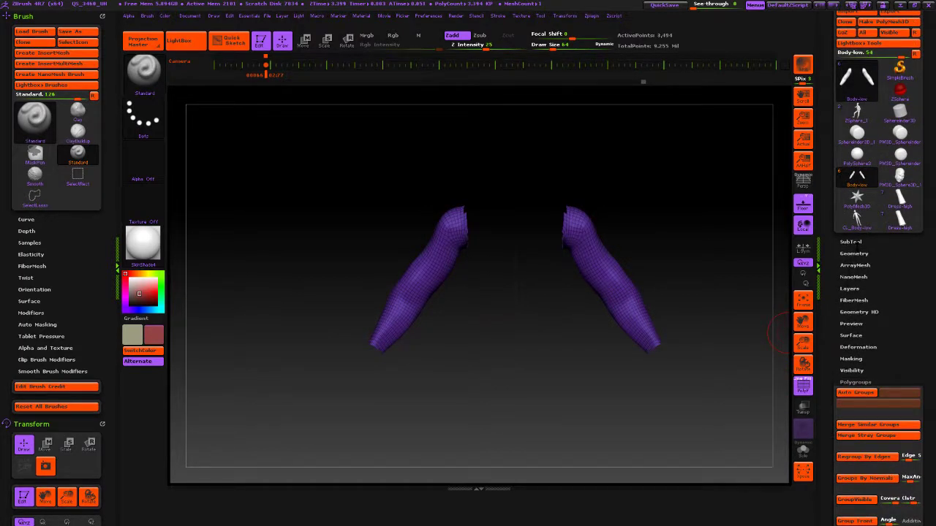
click(850, 241)
click(854, 516)
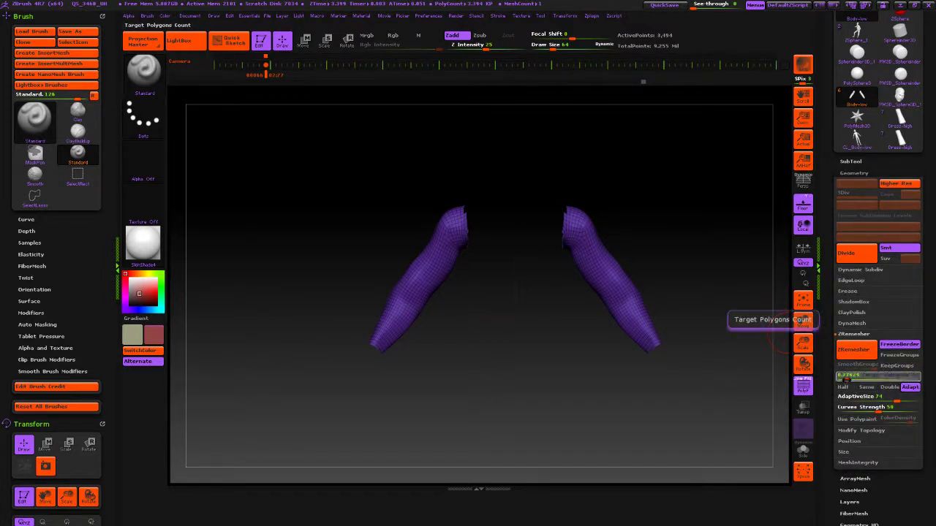
drag(847, 380, 844, 380)
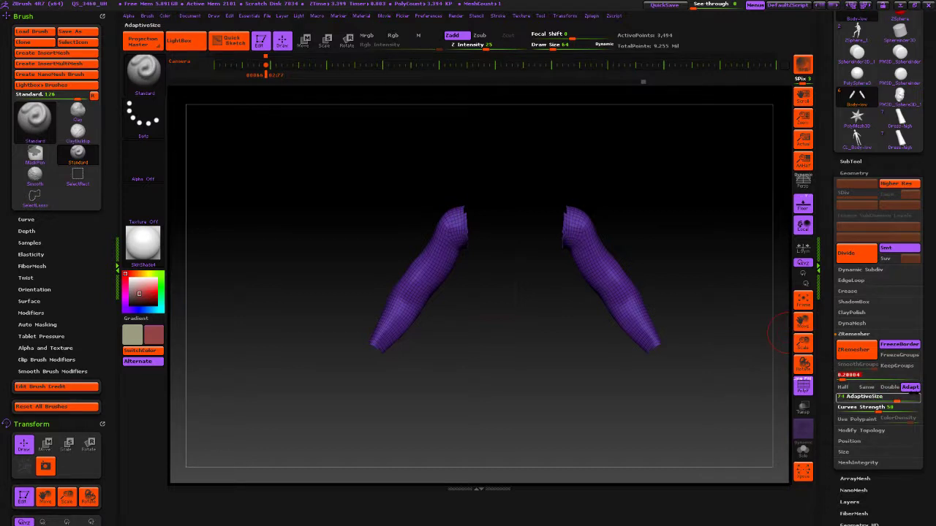
click(856, 349)
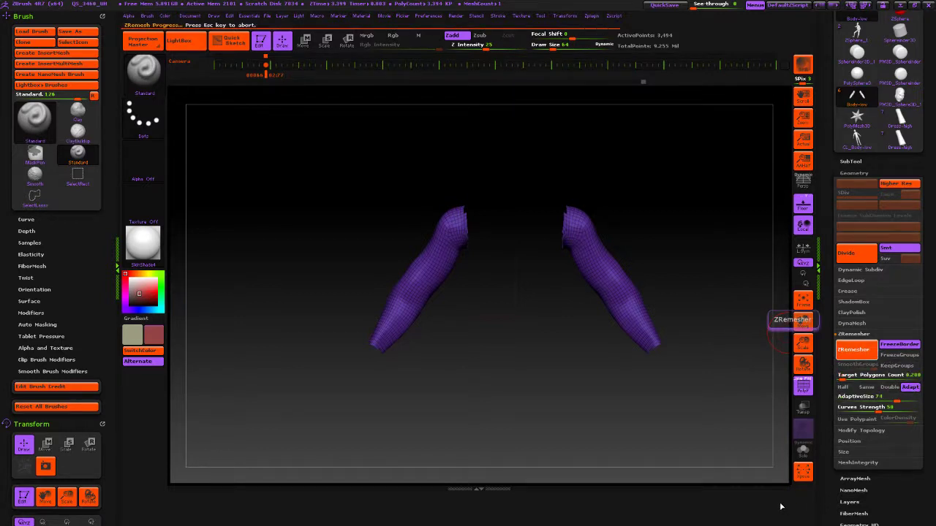
key(ctrl+z)
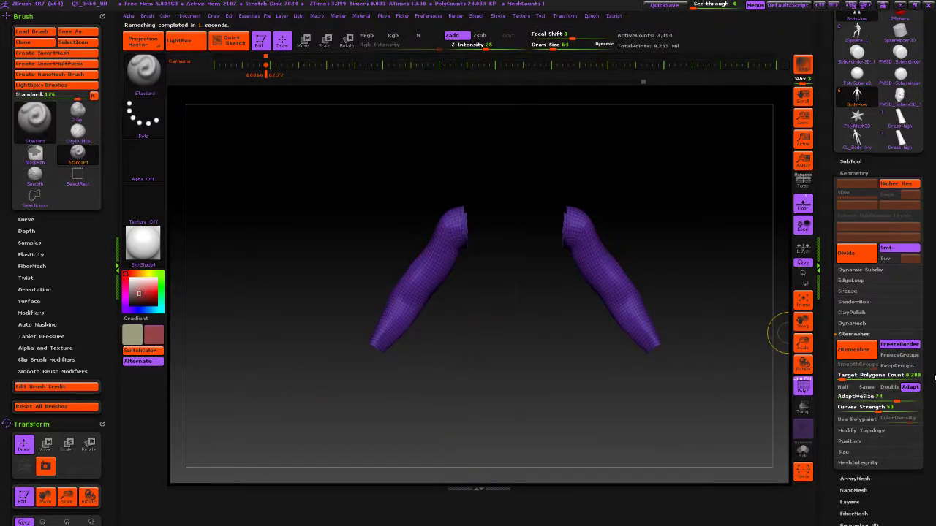
click(856, 350)
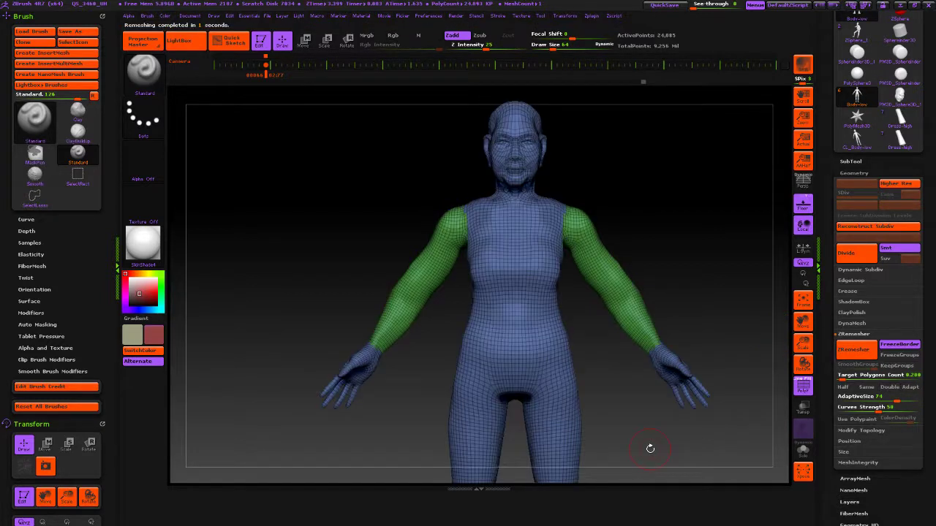
key(ctrl+z)
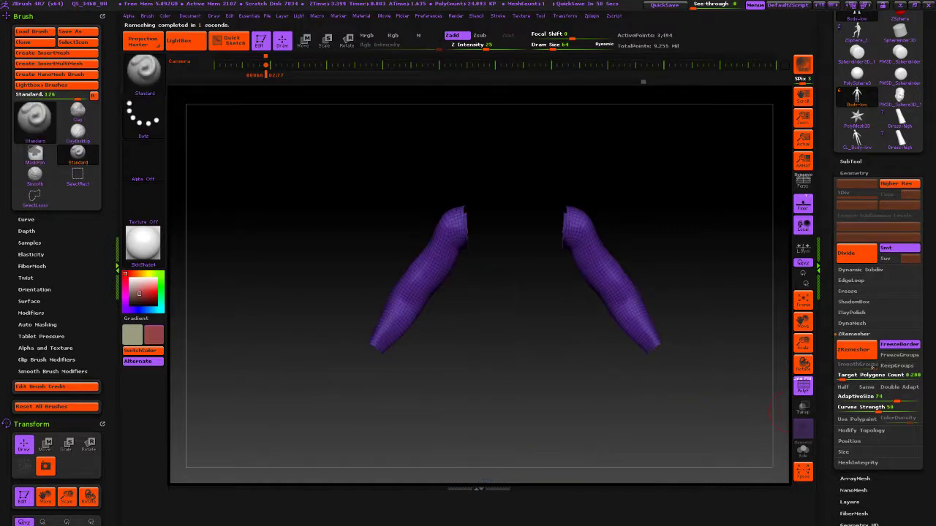
Step: Turn Adapt on, set the Target Polygons Count to 0.1, try ZRemeshing the arms and undo the remesh
click(906, 387)
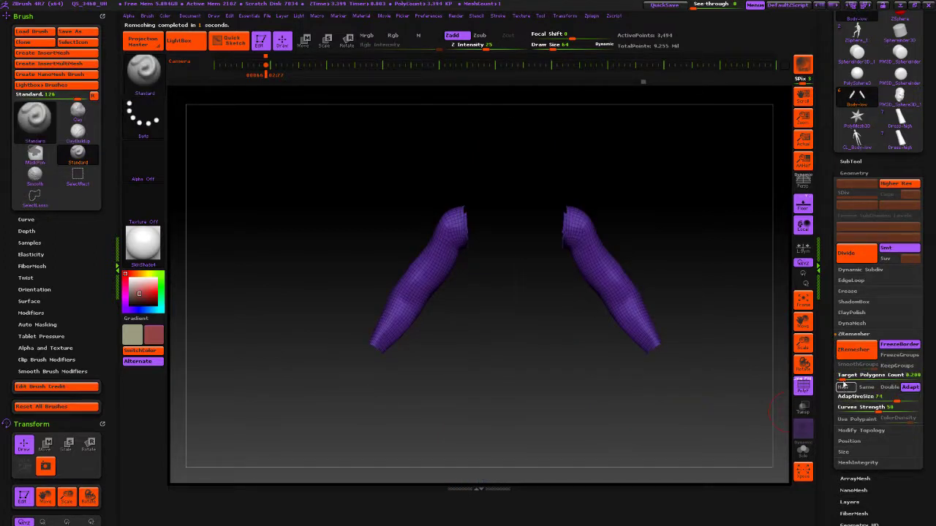
click(843, 387)
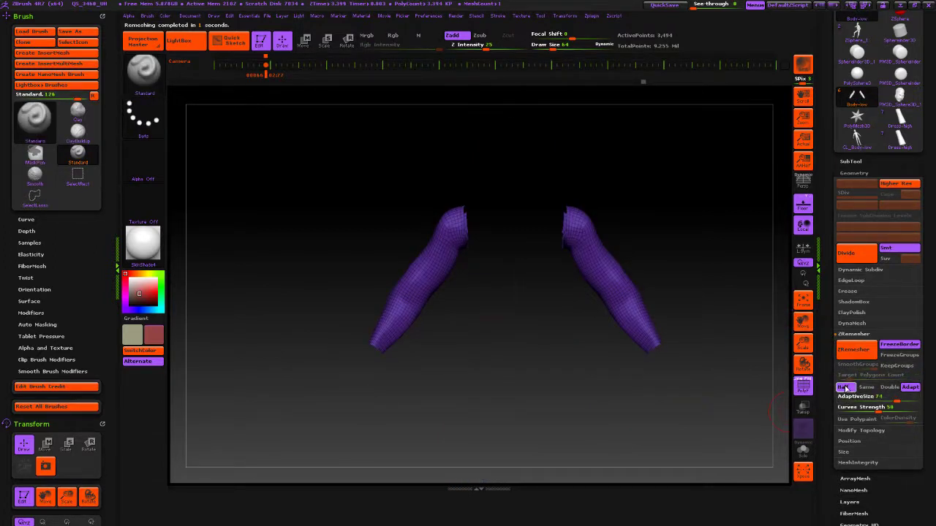
click(845, 388)
click(852, 353)
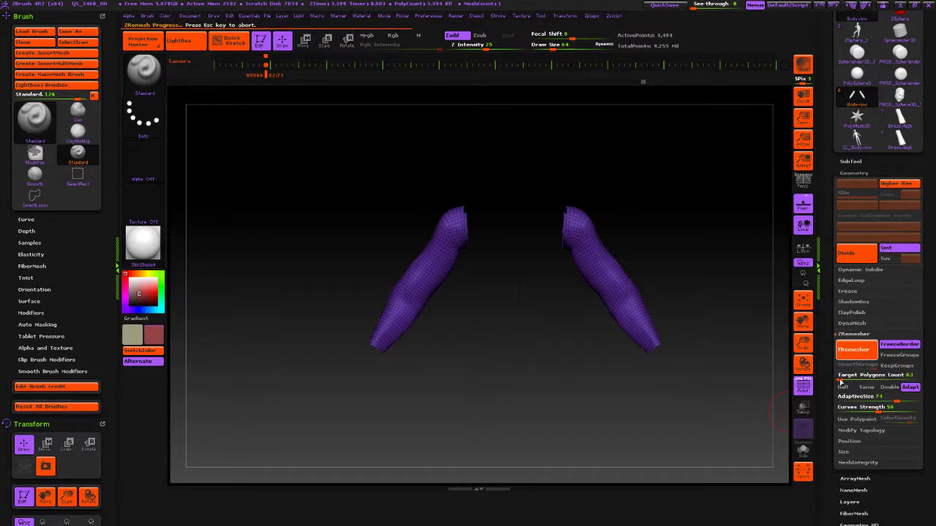
mouse_move(378, 447)
mouse_down()
mouse_move(455, 463)
mouse_move(382, 449)
mouse_up()
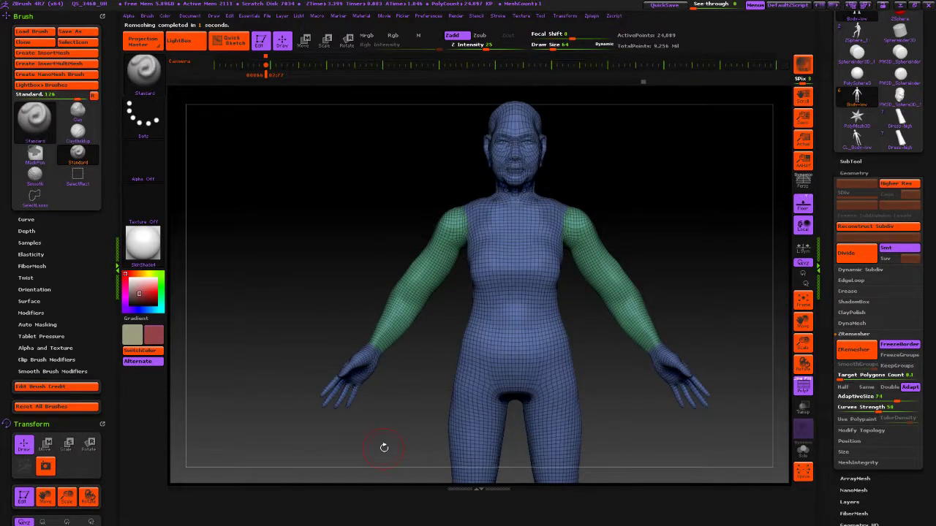
key(ctrl+z)
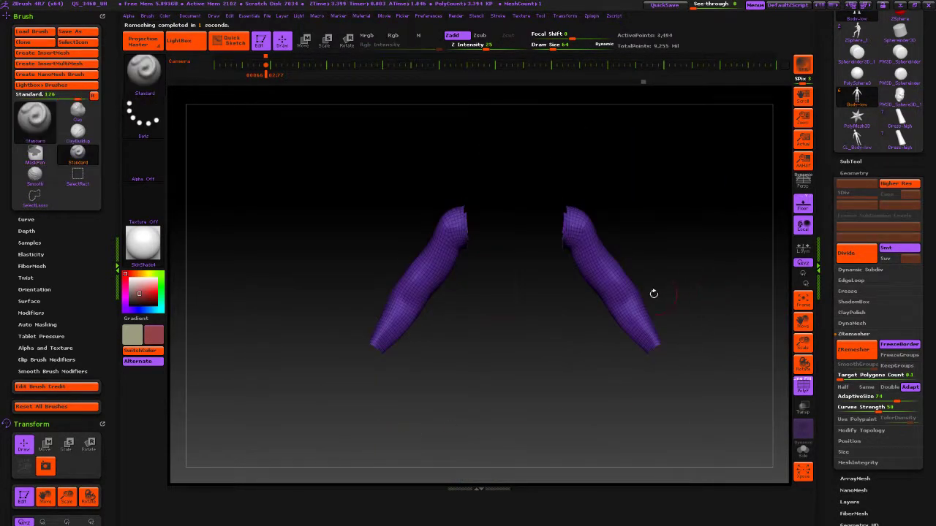
Step: Unhide the whole body and isolate both feet from the ankles down
drag(653, 293, 672, 236)
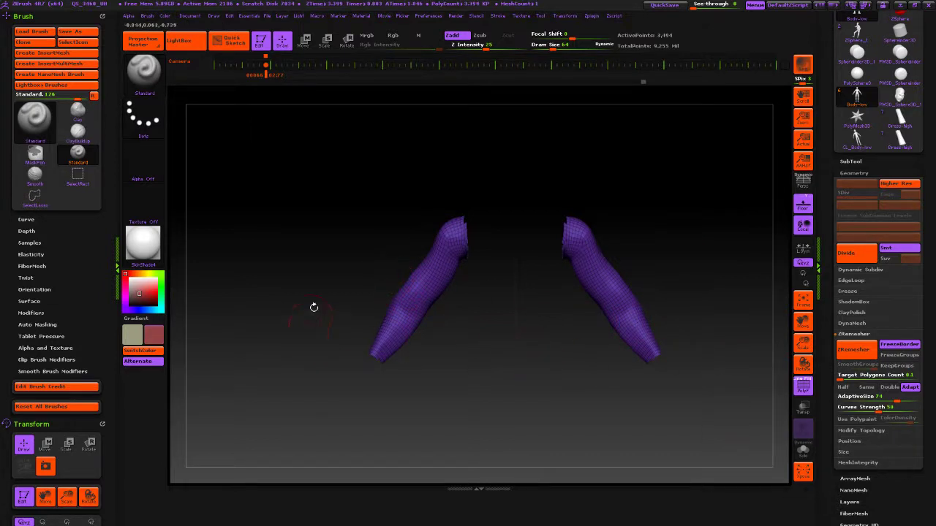
ctrl+shift+click(391, 280)
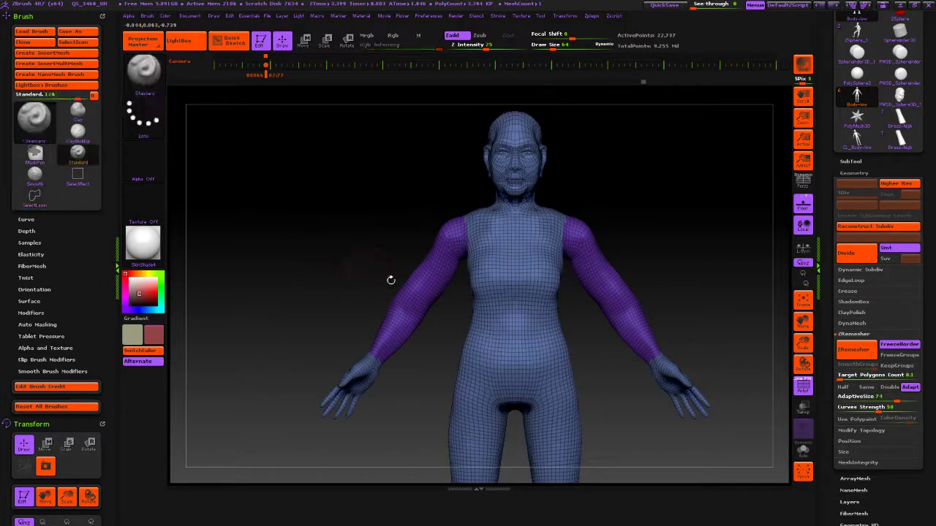
alt+drag(608, 421, 581, 55)
drag(507, 369, 504, 423)
mouse_move(414, 251)
ctrl+mouse_down()
mouse_move(493, 286)
mouse_move(472, 259)
mouse_move(493, 334)
ctrl+mouse_up()
shift+drag(478, 423, 486, 368)
key(ctrl+z)
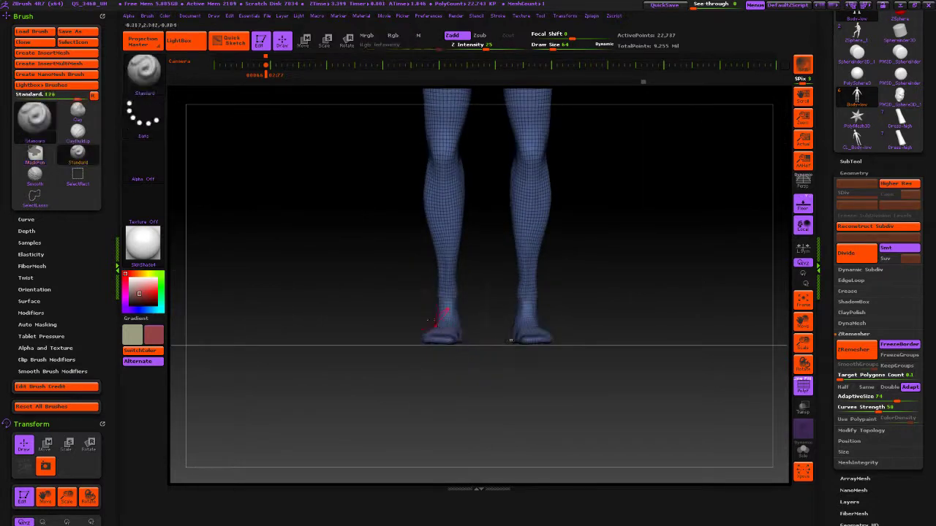
mouse_move(401, 301)
ctrl+shift+mouse_down()
mouse_move(476, 302)
mouse_move(402, 366)
ctrl+shift+mouse_up()
mouse_move(482, 376)
mouse_down()
mouse_move(504, 402)
mouse_move(529, 506)
mouse_up()
drag(623, 356, 643, 378)
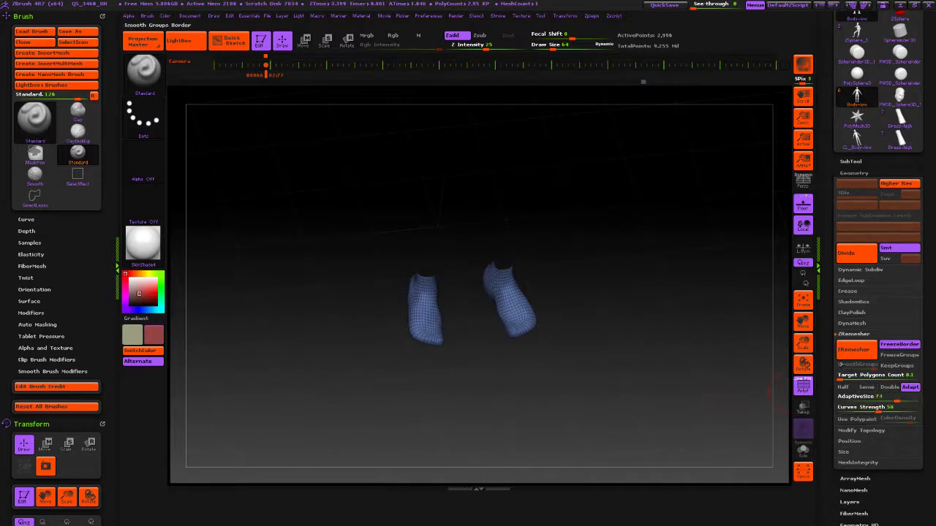
Step: Try ZRemeshing the isolated feet with an AdaptiveSize of 74, check the mesh and undo it
click(840, 351)
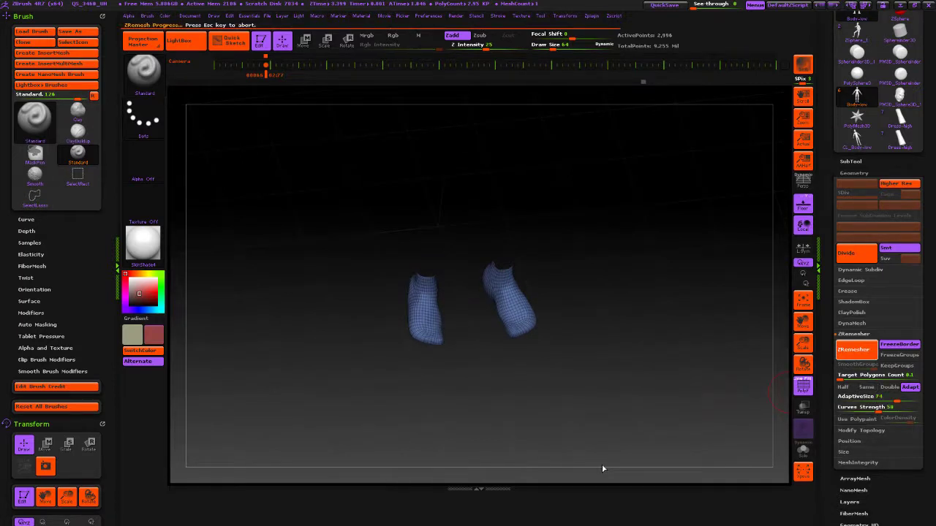
drag(544, 396, 588, 407)
ctrl+shift+click(543, 382)
key(ctrl+w)
drag(611, 360, 622, 407)
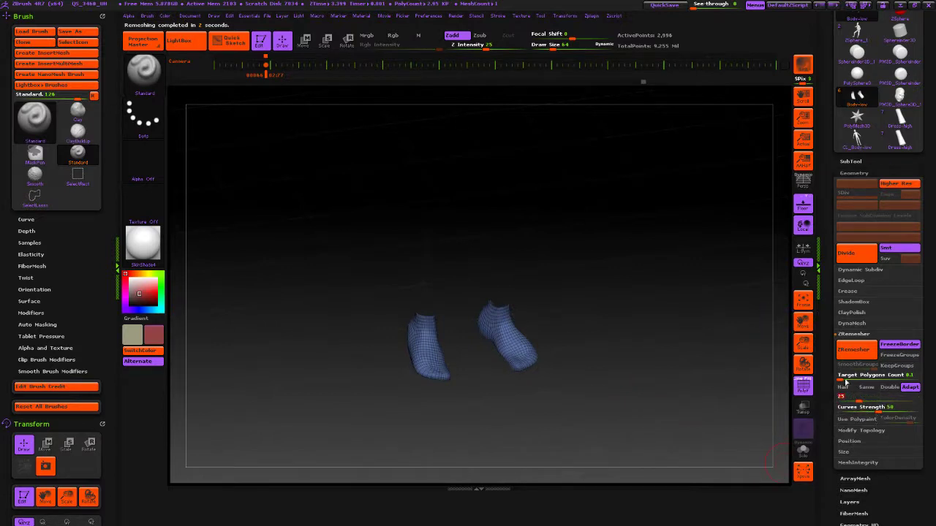
Step: Try ZRemeshing the feet with an AdaptiveSize of 25 and examine their topology up close against the legs
click(855, 349)
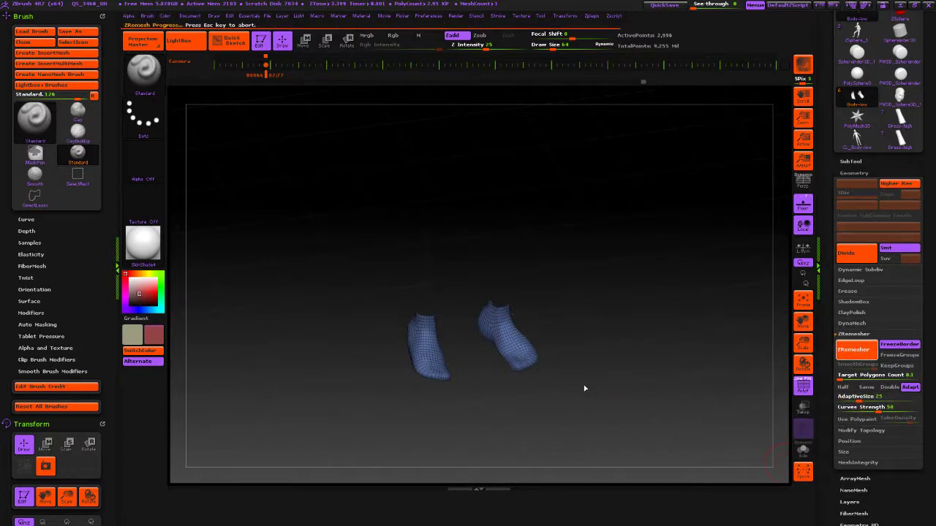
drag(589, 400, 581, 376)
mouse_move(581, 376)
right_down()
mouse_move(589, 372)
mouse_move(537, 414)
mouse_move(589, 230)
right_up()
alt+right_drag(599, 291, 617, 292)
alt+right_drag(617, 364, 622, 286)
right_drag(586, 343, 542, 362)
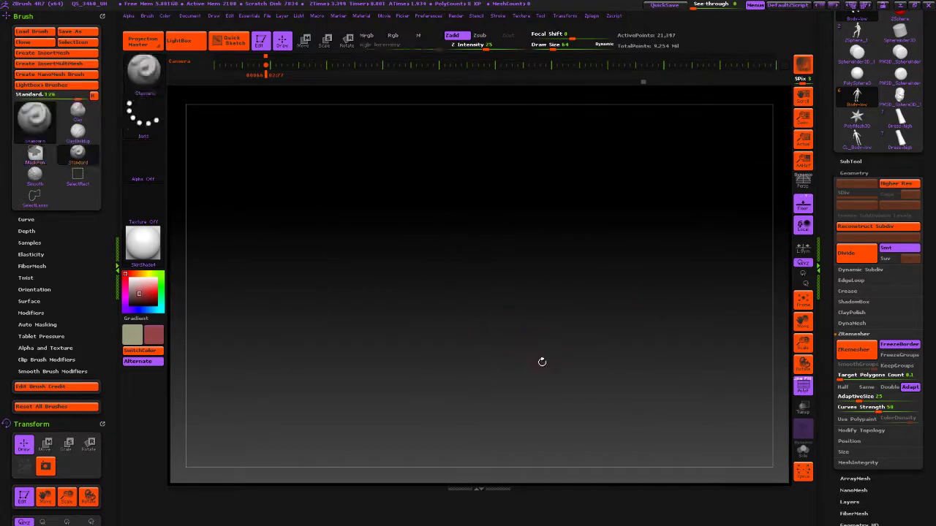
key(f)
alt+right_drag(548, 407, 579, 278)
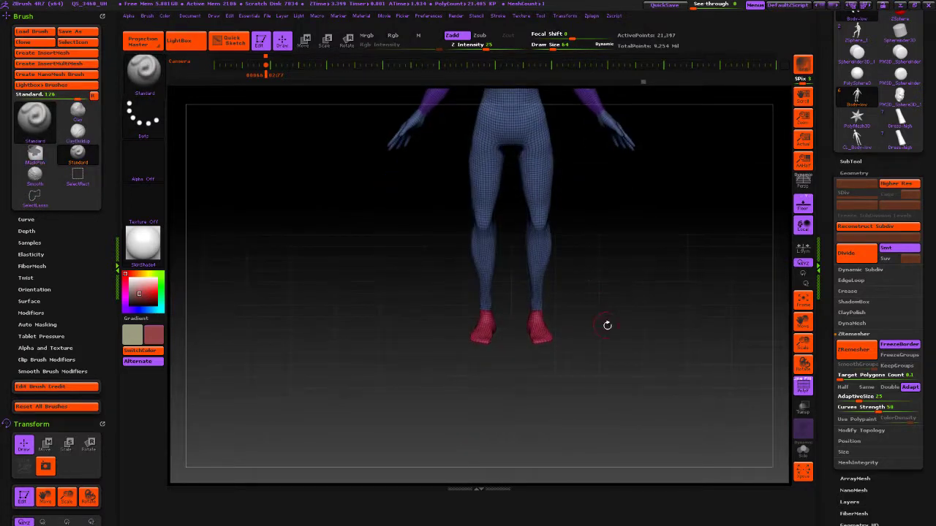
ctrl+right_drag(607, 324, 591, 230)
alt+right_drag(533, 422, 602, 290)
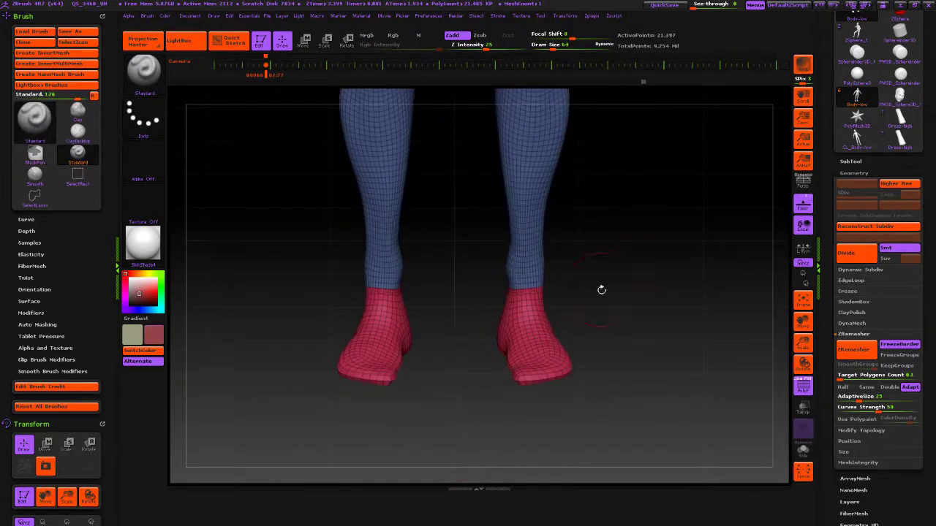
mouse_move(626, 336)
right_down()
mouse_move(672, 325)
mouse_move(656, 318)
mouse_move(610, 330)
mouse_move(636, 338)
mouse_move(612, 324)
right_up()
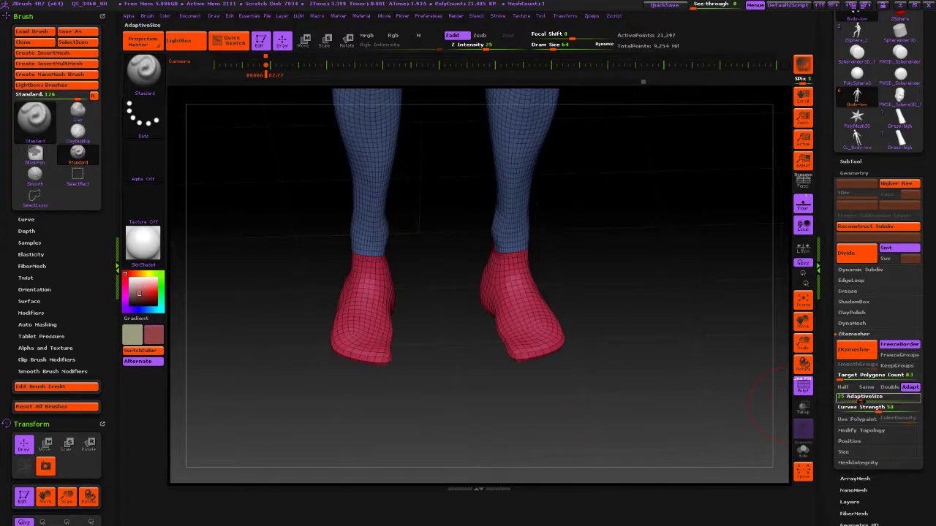
Step: Return to the feet before remeshing, try ZRemeshing them with an AdaptiveSize of 18 and undo it
click(855, 397)
text(18)
key(Return)
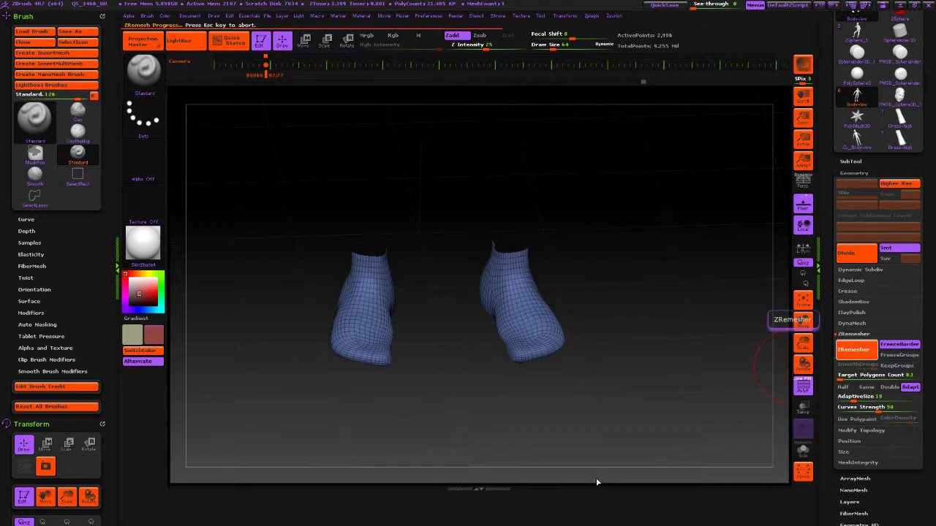
drag(613, 403, 634, 386)
key(ctrl+z)
key(ctrl+z)
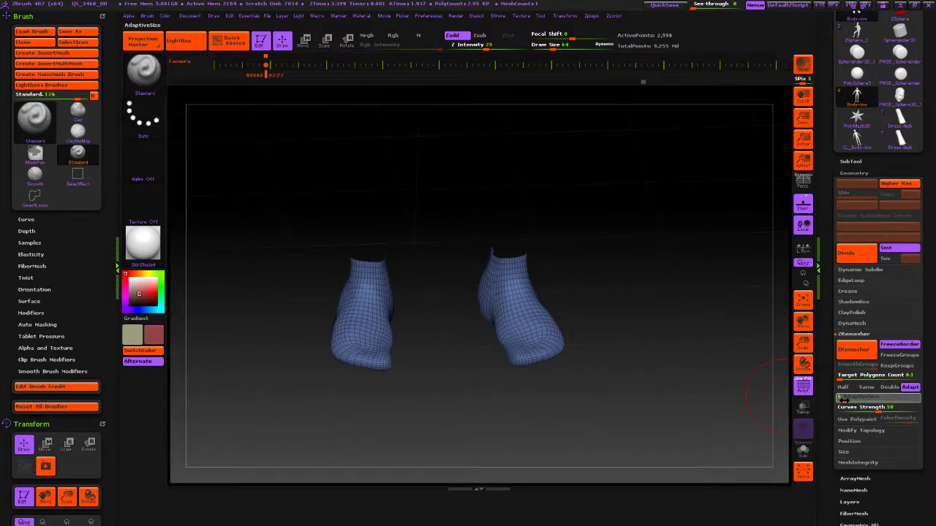
Step: Set AdaptiveSize to 6 and Curves Strength to 15, try ZRemeshing the feet, check them and undo the remesh
drag(870, 407, 849, 408)
click(854, 351)
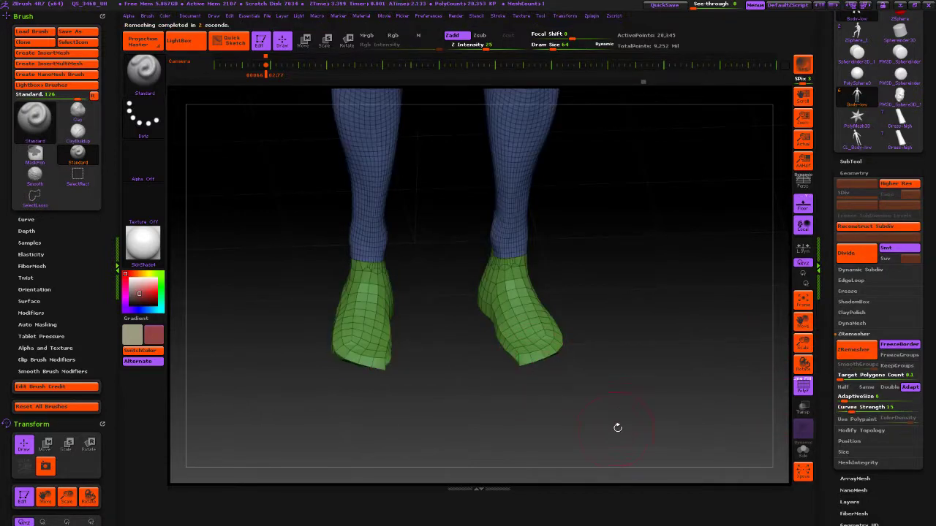
drag(618, 428, 633, 366)
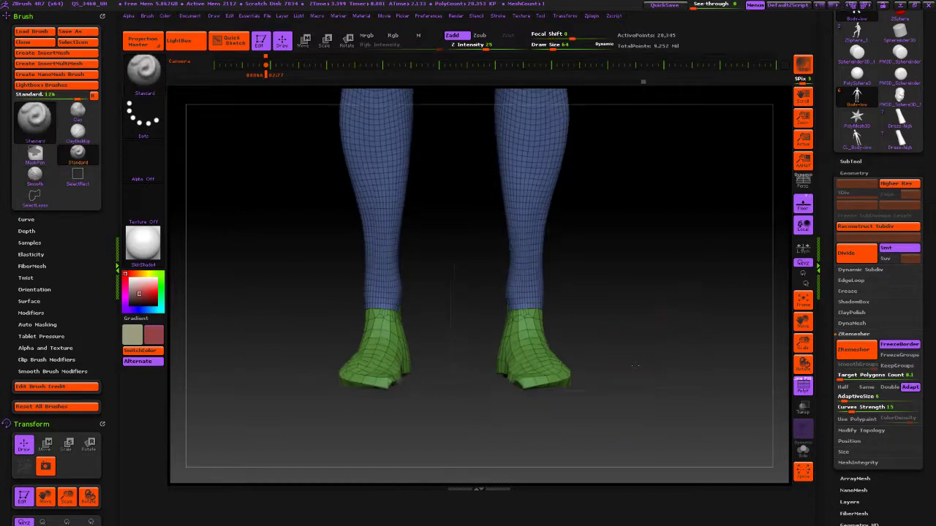
click(802, 408)
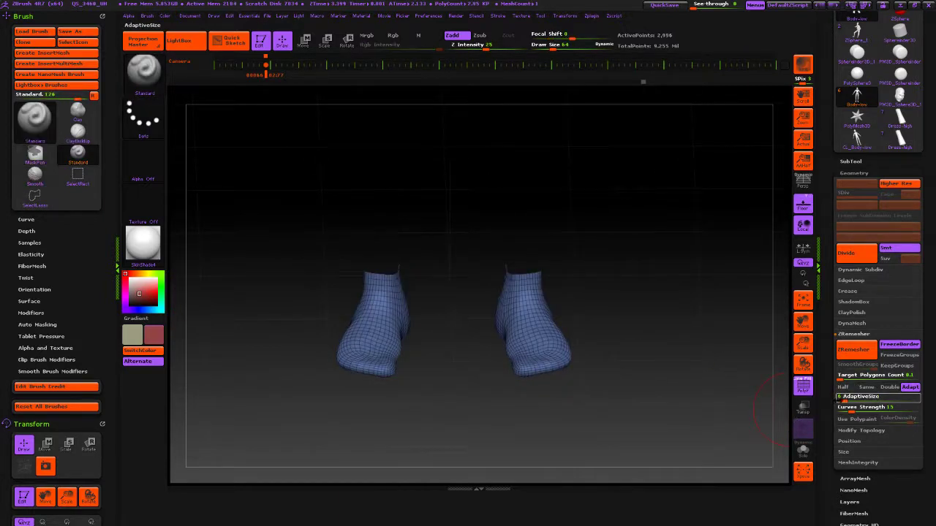
Step: ZRemesh the isolated feet with an AdaptiveSize of 9 and check them from the front and the soles
click(850, 348)
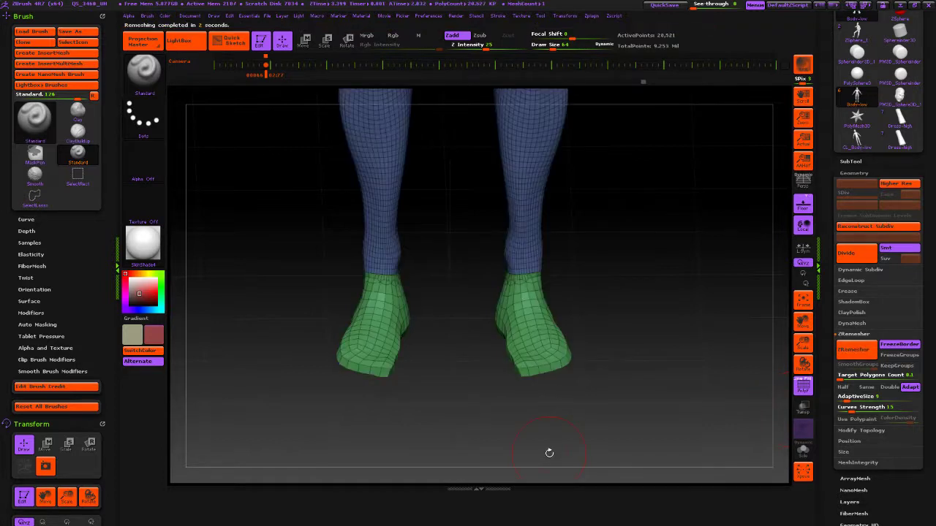
drag(635, 329, 640, 285)
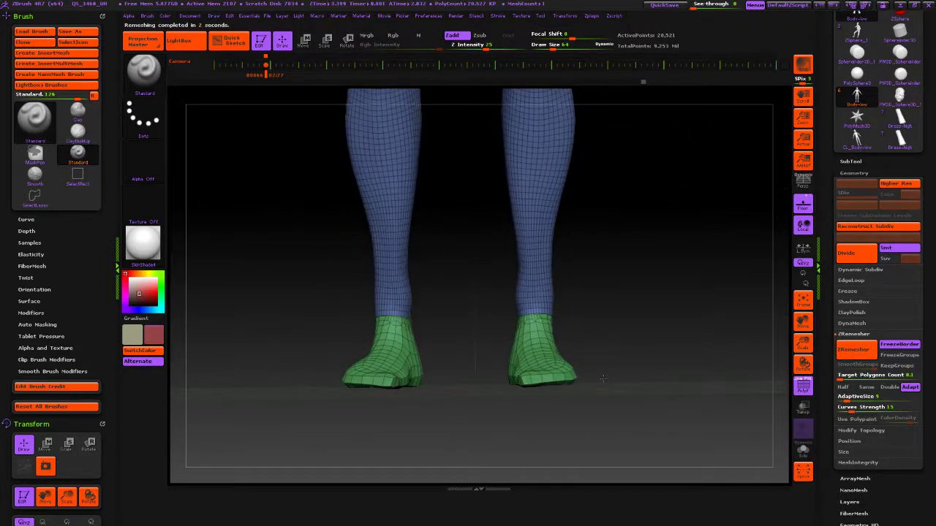
drag(603, 378, 591, 319)
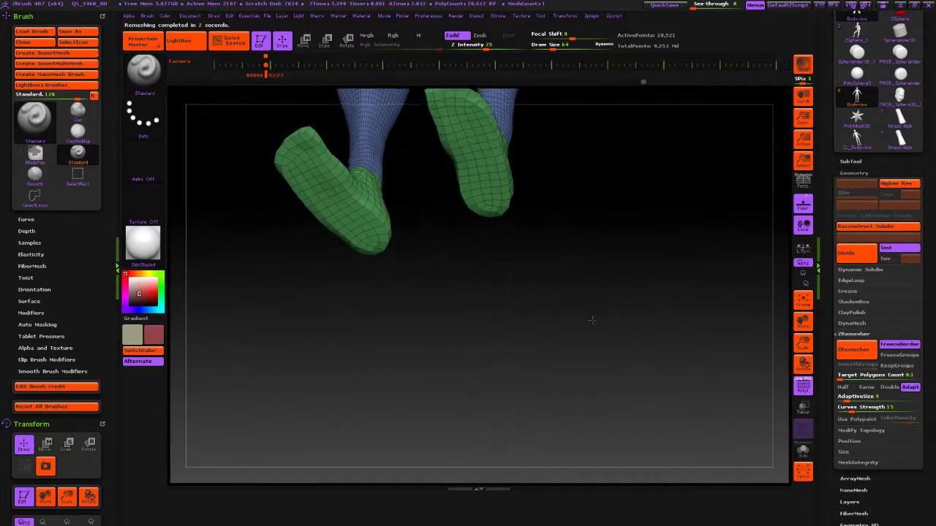
Step: Compare the density of the remeshed feet with the legs from several angles and undo the last remesh
mouse_move(592, 320)
right_down()
mouse_move(594, 367)
mouse_move(584, 377)
mouse_move(596, 255)
right_up()
mouse_move(596, 256)
alt+right_down()
mouse_move(619, 297)
mouse_move(586, 477)
alt+right_up()
right_drag(617, 428, 626, 438)
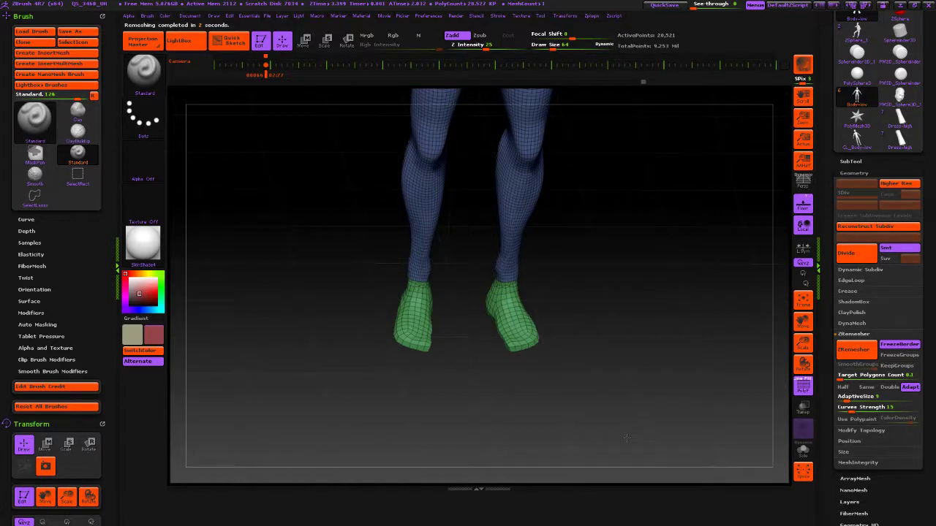
shift+right_drag(627, 438, 632, 399)
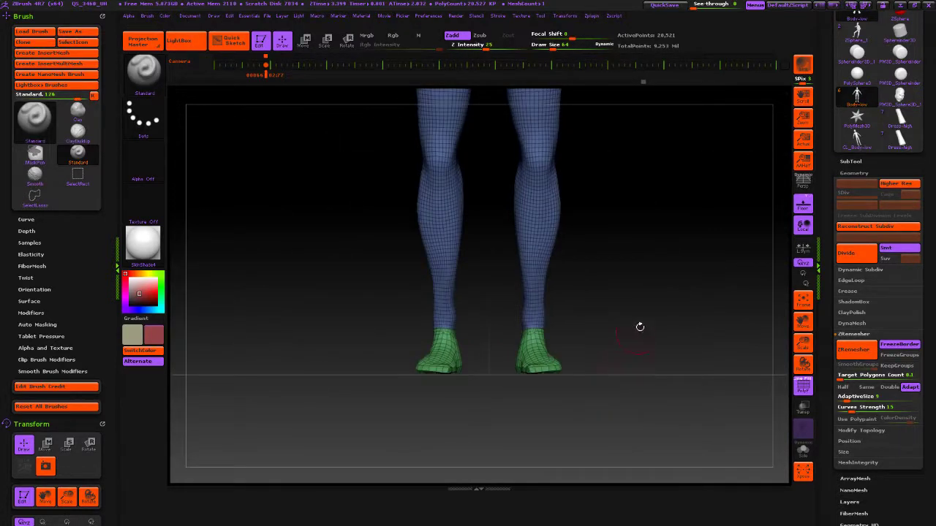
key(ctrl+z)
Step: Draw two ZRemesherGuides curves along the top of one foot from the ankle opening to the toes
ctrl+right_drag(650, 299, 657, 331)
alt+right_drag(635, 363, 683, 54)
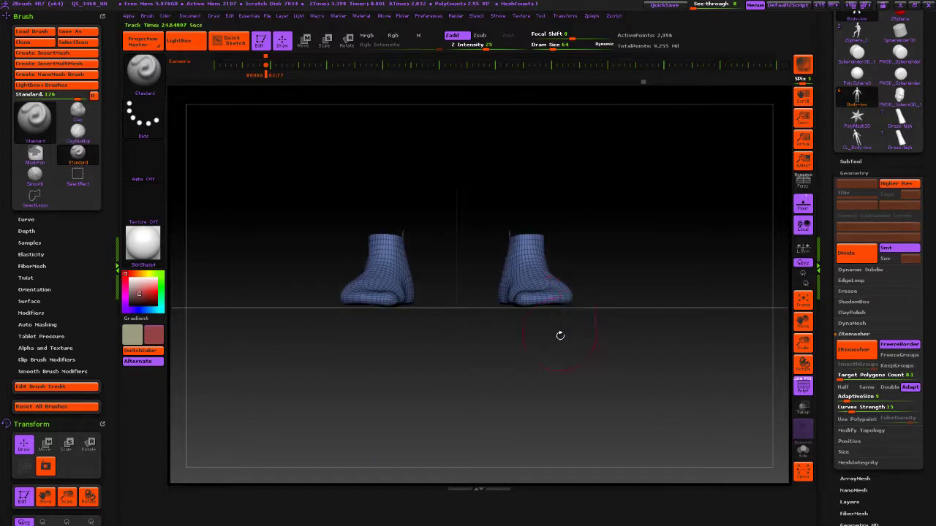
right_drag(560, 335, 563, 373)
key(b)
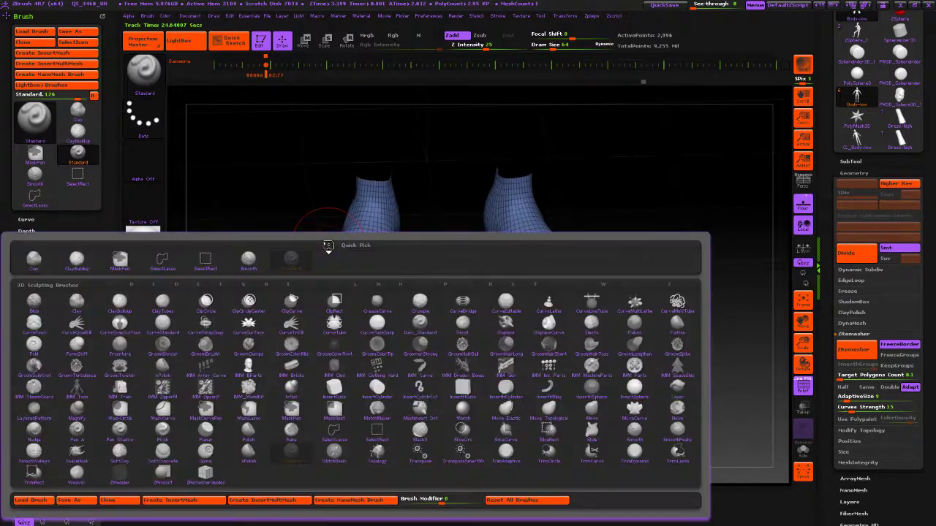
click(219, 471)
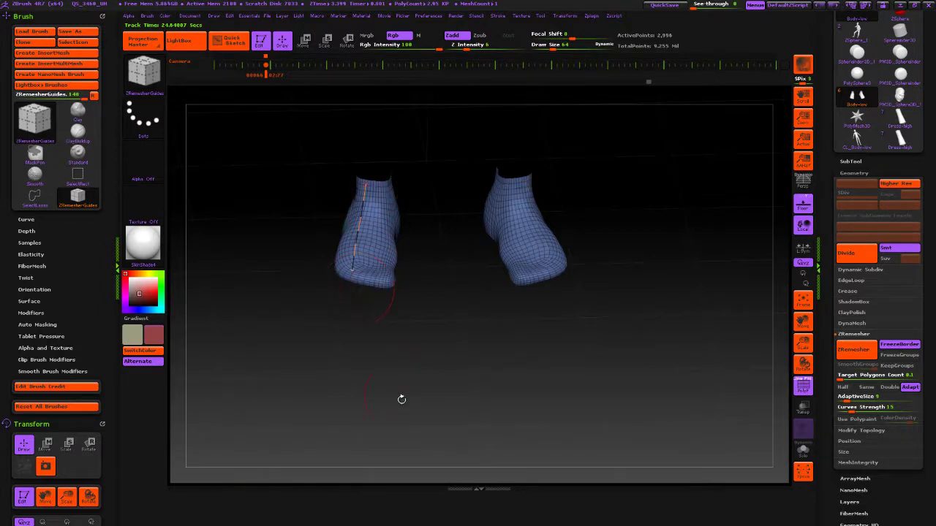
right_drag(434, 396, 437, 349)
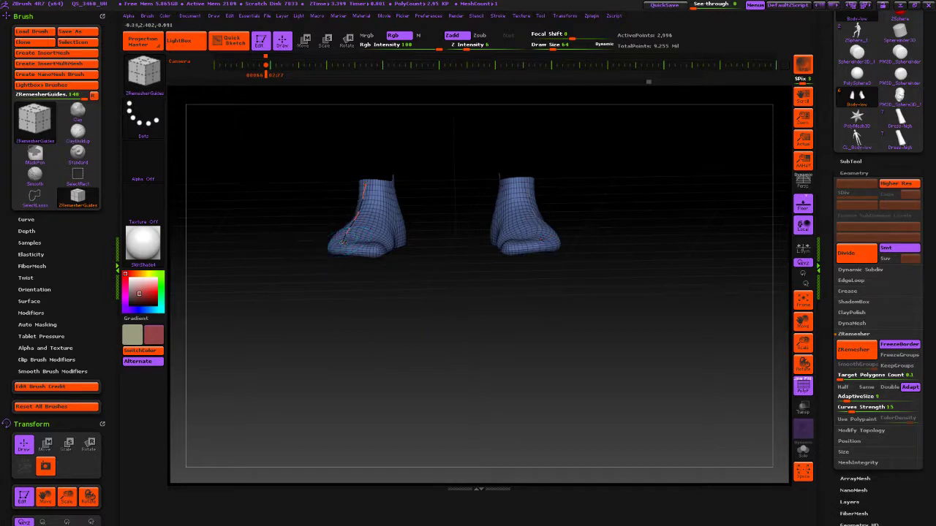
right_drag(391, 370, 369, 307)
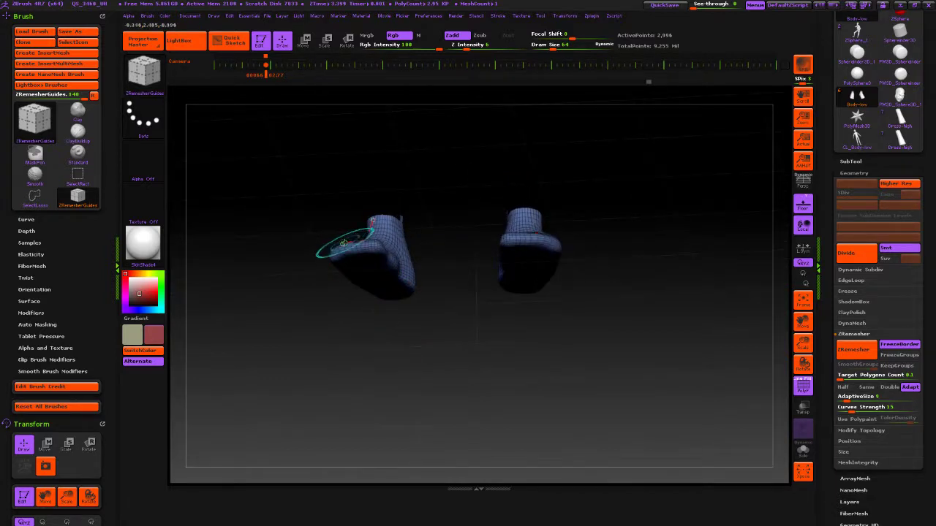
mouse_move(421, 362)
right_down()
mouse_move(462, 372)
mouse_move(425, 321)
right_up()
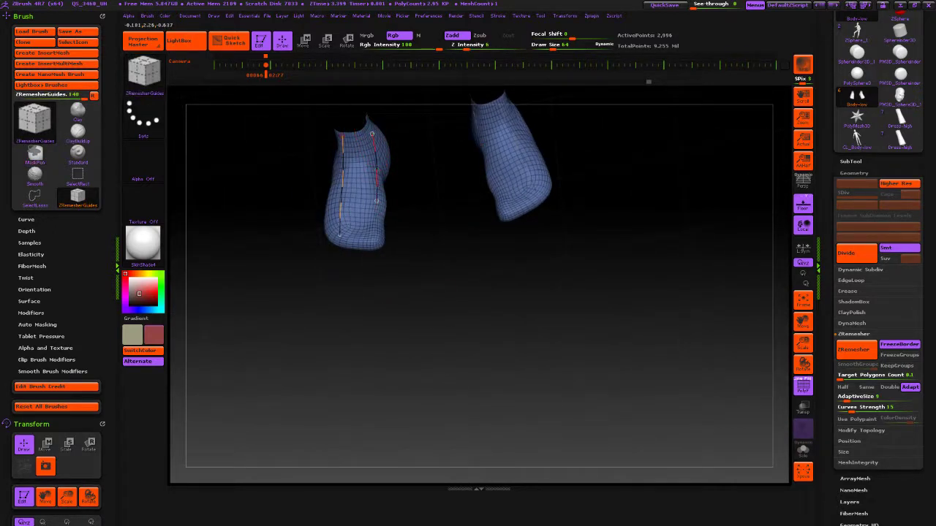
right_drag(416, 276, 540, 435)
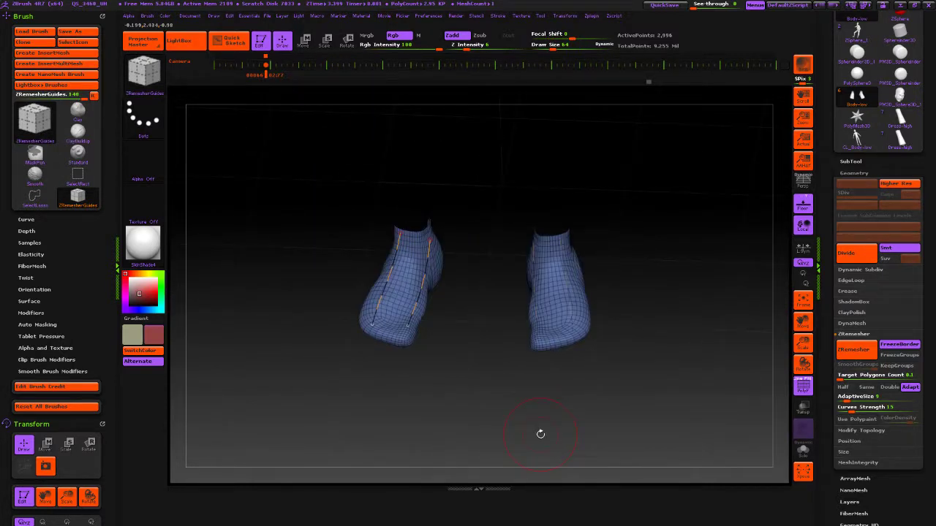
mouse_move(517, 406)
right_down()
mouse_move(541, 398)
mouse_move(504, 395)
mouse_move(549, 388)
mouse_move(554, 407)
right_up()
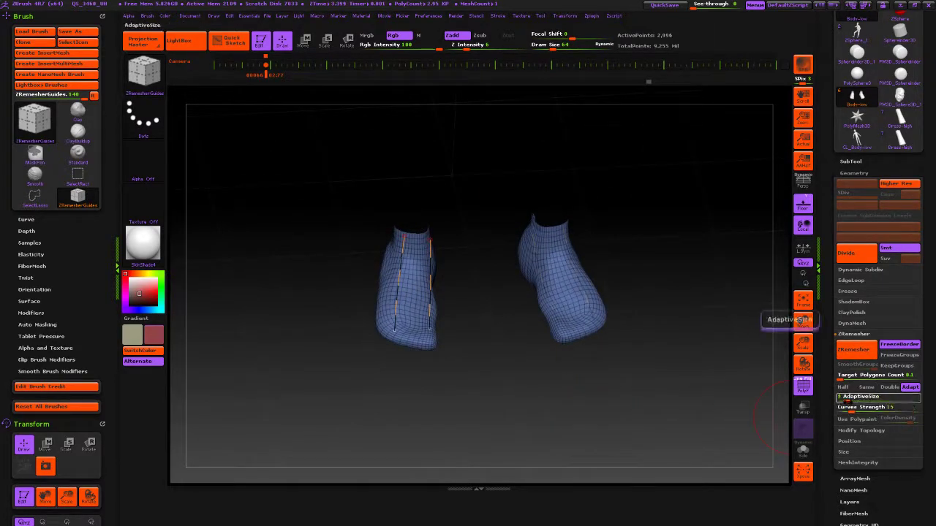
Step: ZRemesh the feet with an AdaptiveSize of 7 and check their topology against the legs
click(846, 401)
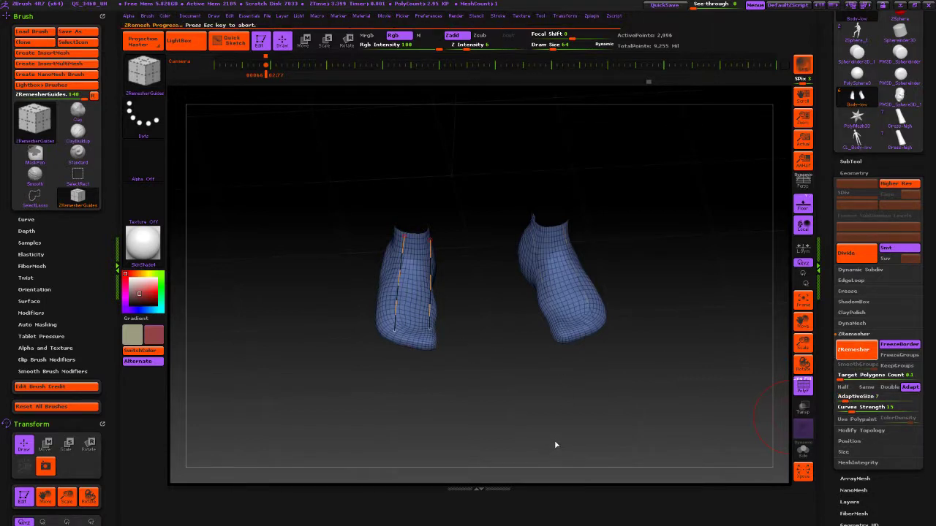
drag(546, 405, 491, 413)
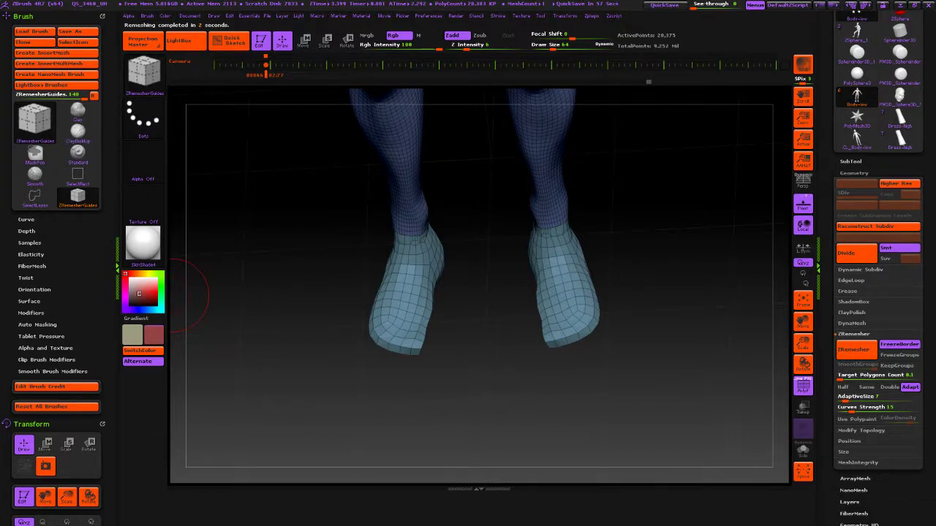
mouse_move(639, 409)
right_down()
mouse_move(614, 358)
mouse_move(643, 348)
right_up()
mouse_move(658, 210)
alt+right_down()
mouse_move(654, 442)
mouse_move(599, 439)
alt+right_up()
mouse_move(600, 438)
ctrl+right_down()
mouse_move(563, 310)
mouse_move(584, 179)
ctrl+right_up()
Step: Switch to the ClayBuildup brush and hide the feet polygroup, leaving the rest of the body visible
ctrl+shift+click(451, 371)
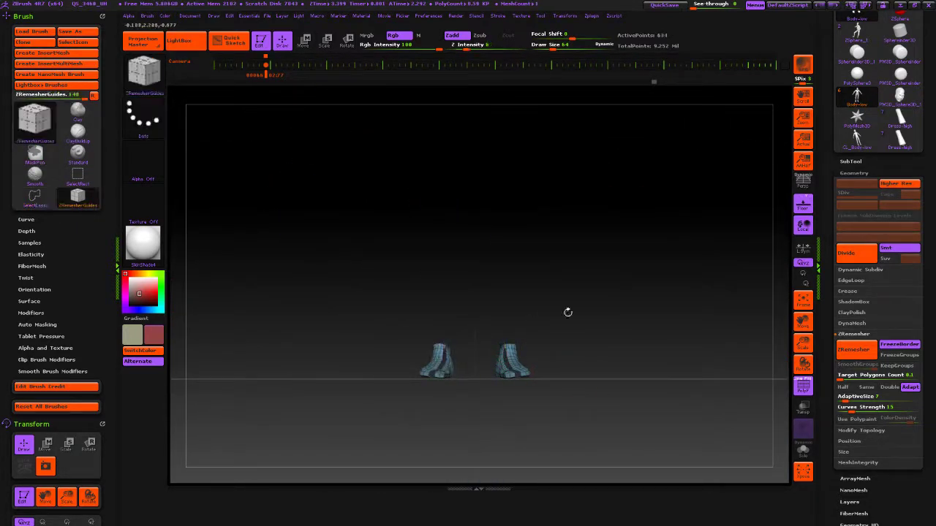
ctrl+shift+click(436, 360)
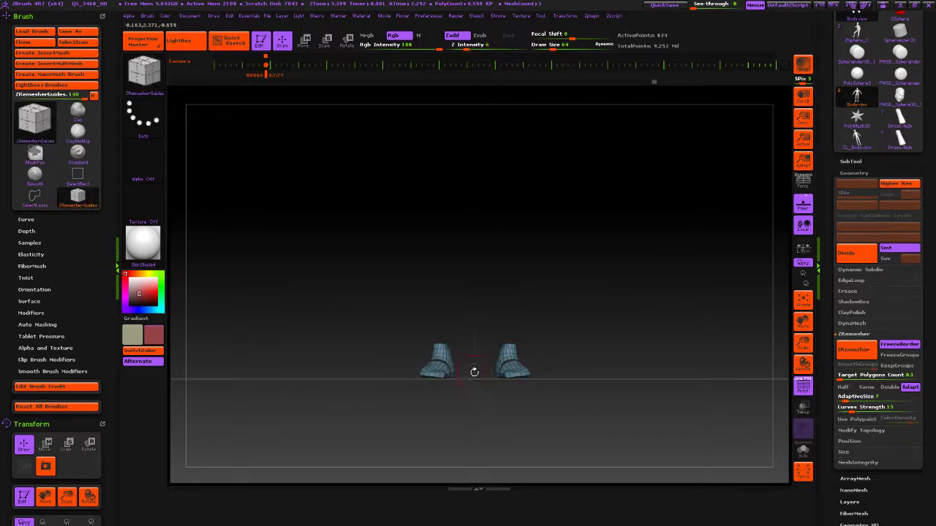
key(ctrl+shift)
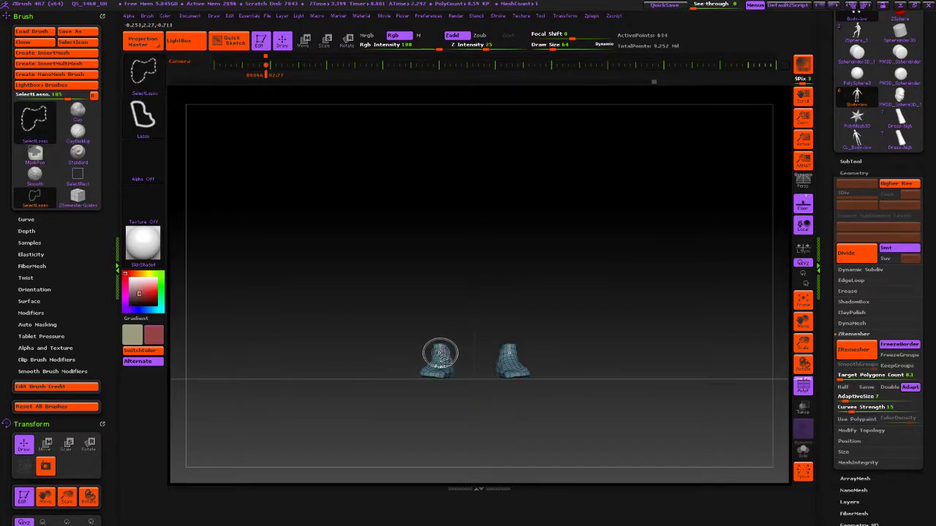
key(b)
key(c)
key(b)
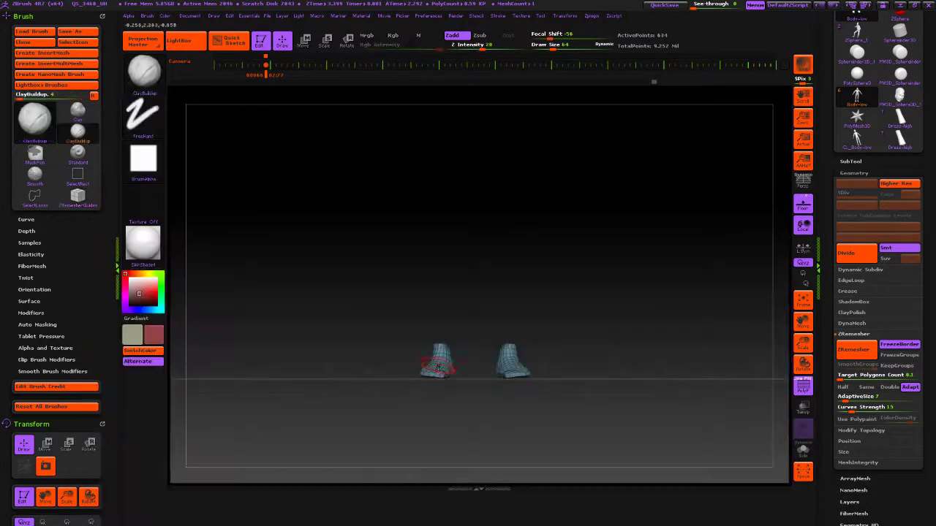
ctrl+shift+click(476, 365)
mouse_move(609, 371)
alt+right_down()
mouse_move(601, 460)
mouse_move(620, 264)
mouse_move(622, 326)
mouse_move(587, 347)
mouse_move(566, 275)
alt+right_up()
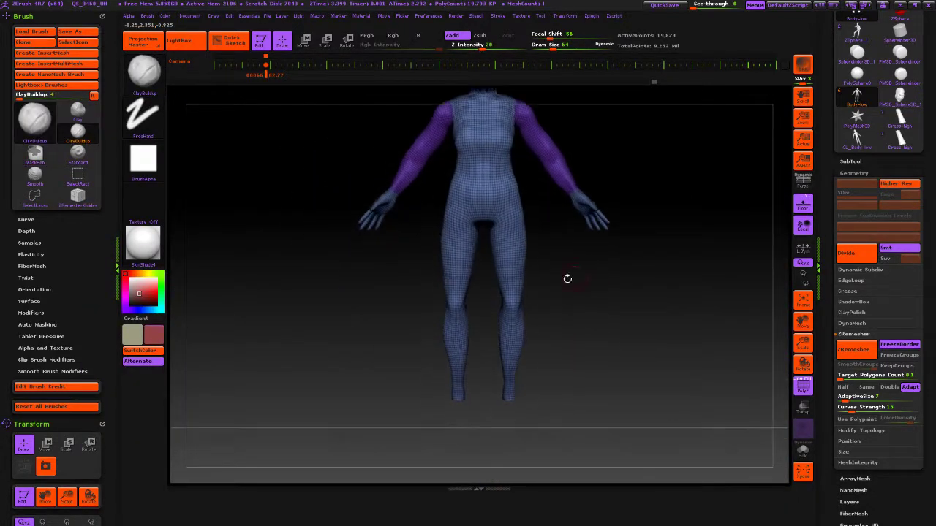
Step: Isolate the legs below the hips, try ZRemeshing them with an AdaptiveSize of 7, undo it and show the body again
key(ctrl+shift)
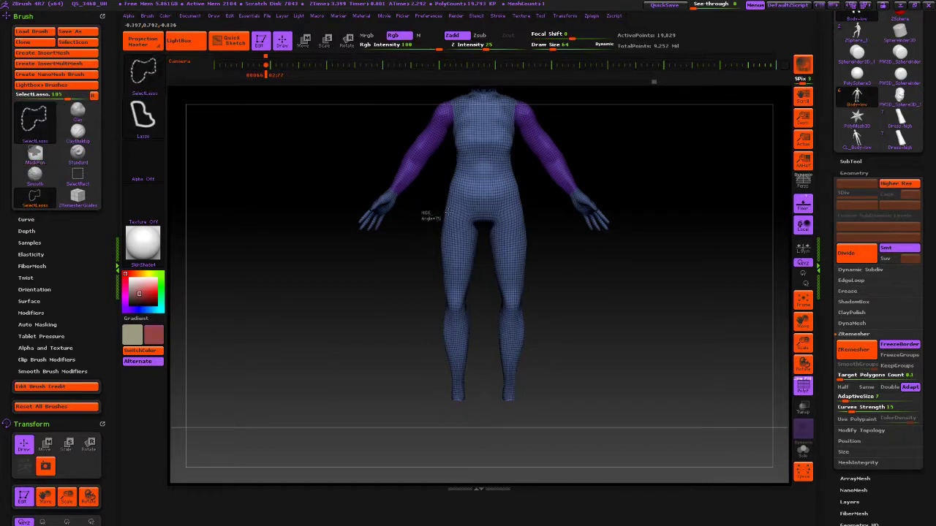
mouse_move(481, 225)
ctrl+shift+mouse_down()
mouse_move(480, 316)
mouse_move(424, 404)
ctrl+shift+mouse_up()
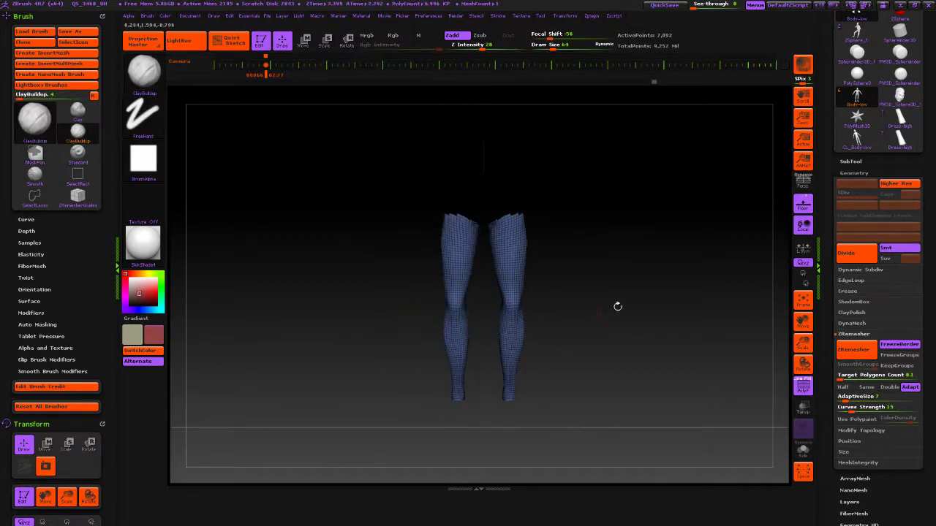
mouse_move(571, 359)
right_down()
mouse_move(607, 351)
mouse_move(542, 355)
mouse_move(577, 359)
right_up()
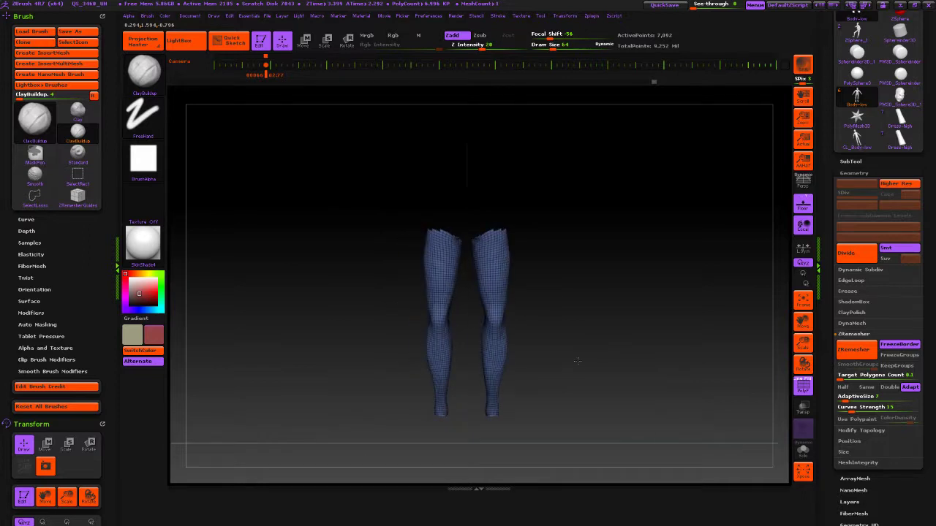
click(854, 350)
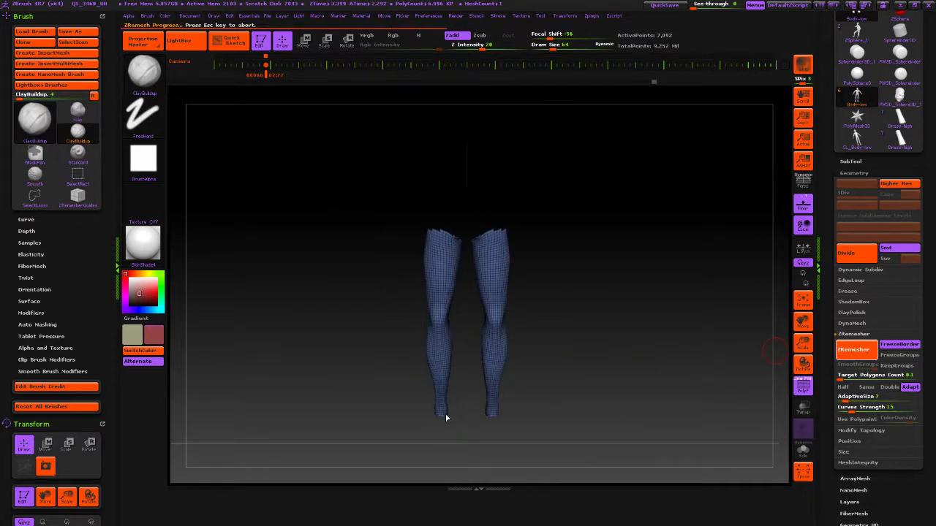
right_drag(555, 373, 597, 390)
alt+right_drag(570, 283, 525, 254)
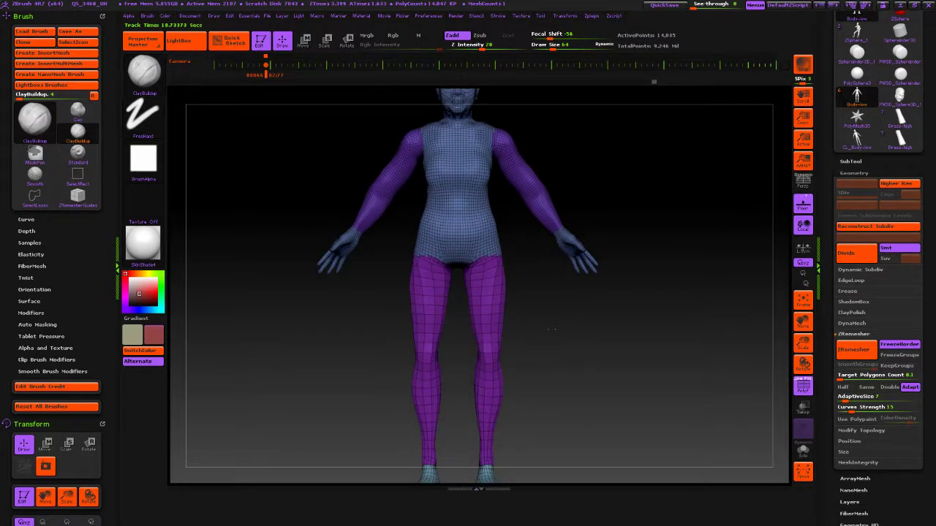
alt+right_drag(552, 329, 541, 298)
key(ctrl+z)
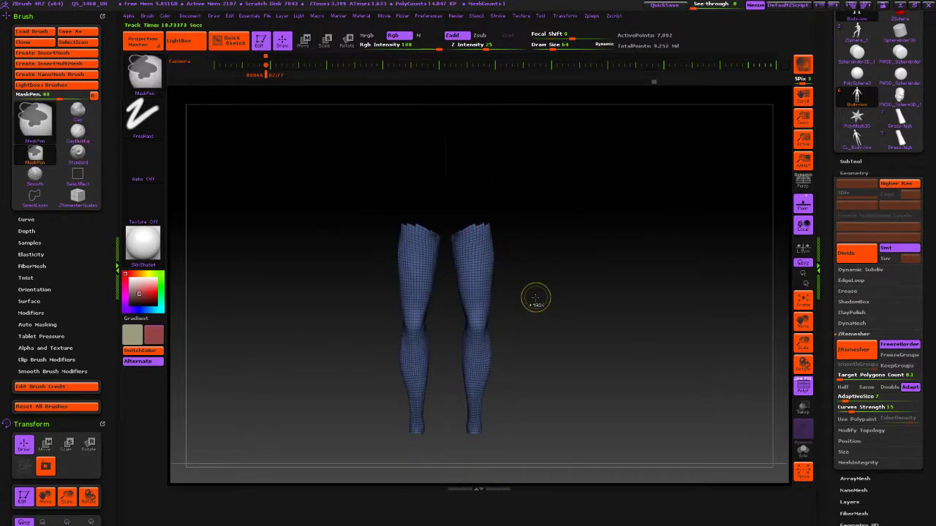
ctrl+shift+click(534, 296)
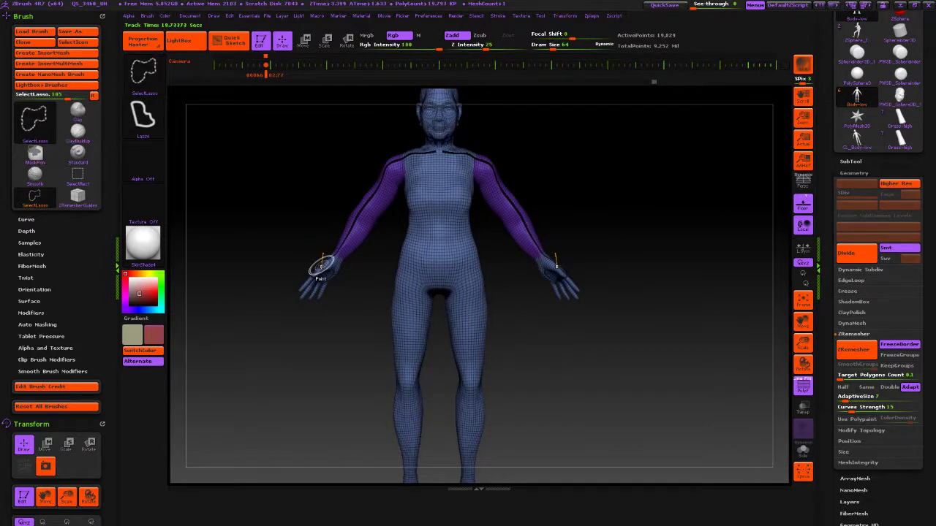
key(ctrl+shift)
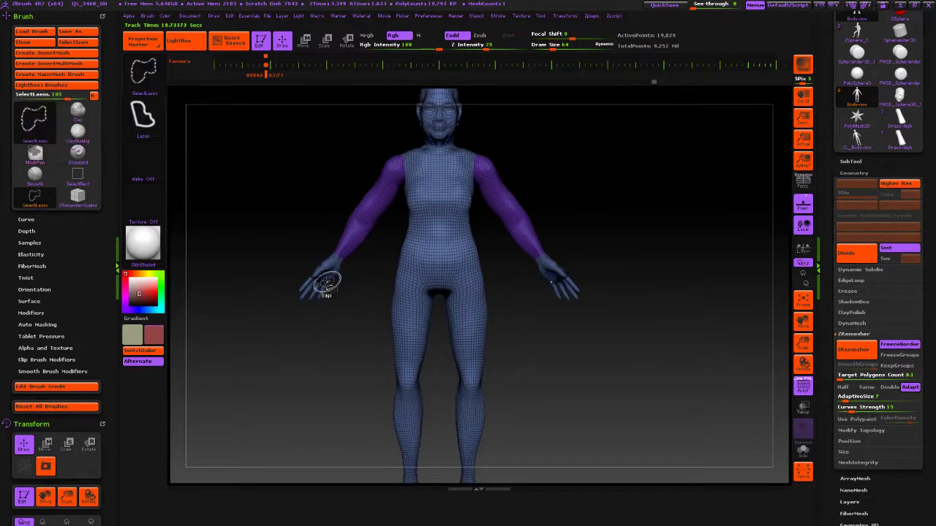
key(ctrl)
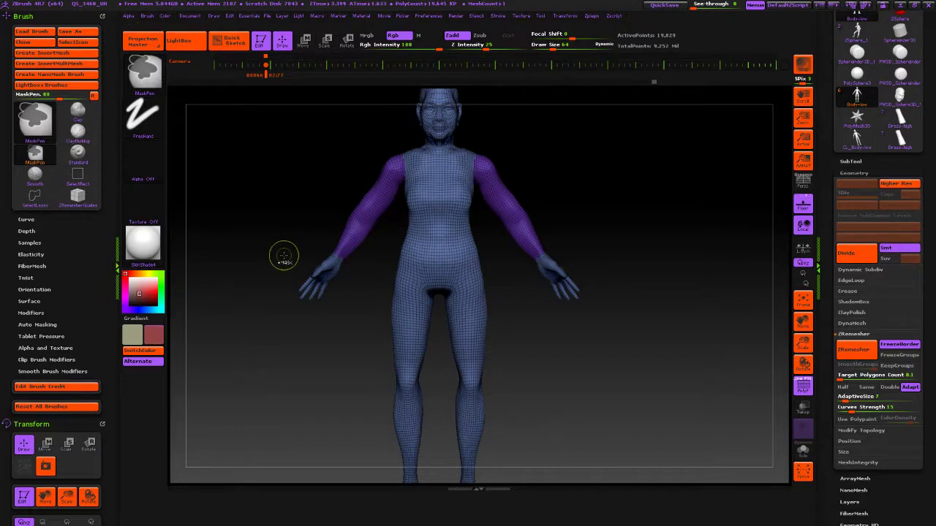
key(ctrl+shift)
mouse_move(329, 250)
ctrl+shift+mouse_down()
mouse_move(299, 323)
mouse_move(293, 313)
ctrl+shift+mouse_up()
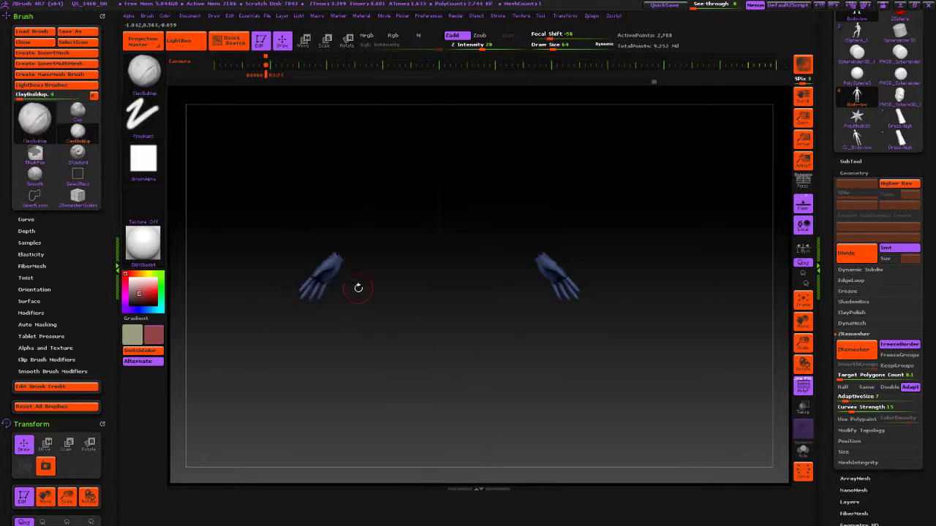
ctrl+right_drag(357, 288, 353, 320)
ctrl+shift+click(334, 298)
key(ctrl+shift)
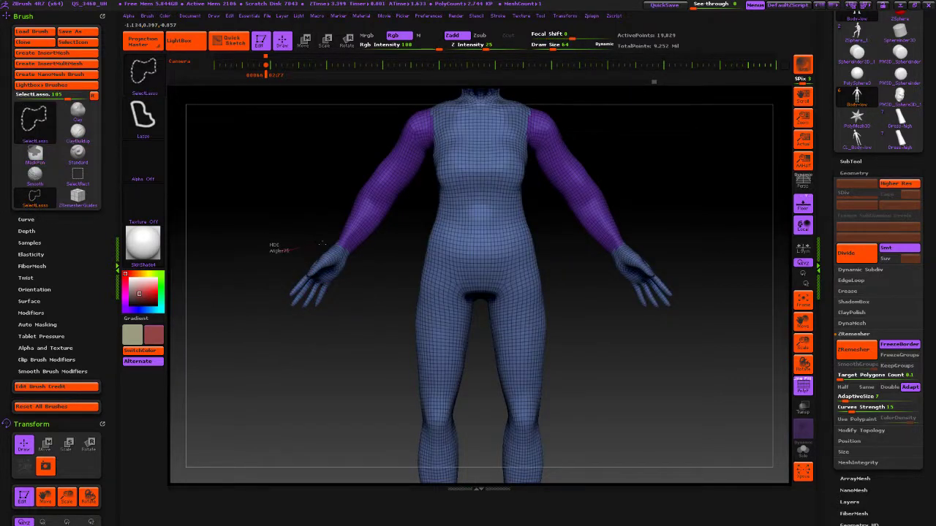
Step: Hide the hands and the head with lasso selections, leaving only the torso, arms and legs visible
mouse_move(359, 252)
ctrl+alt+shift+mouse_down()
mouse_move(236, 299)
mouse_move(237, 274)
ctrl+alt+shift+mouse_up()
alt+right_drag(395, 182, 331, 406)
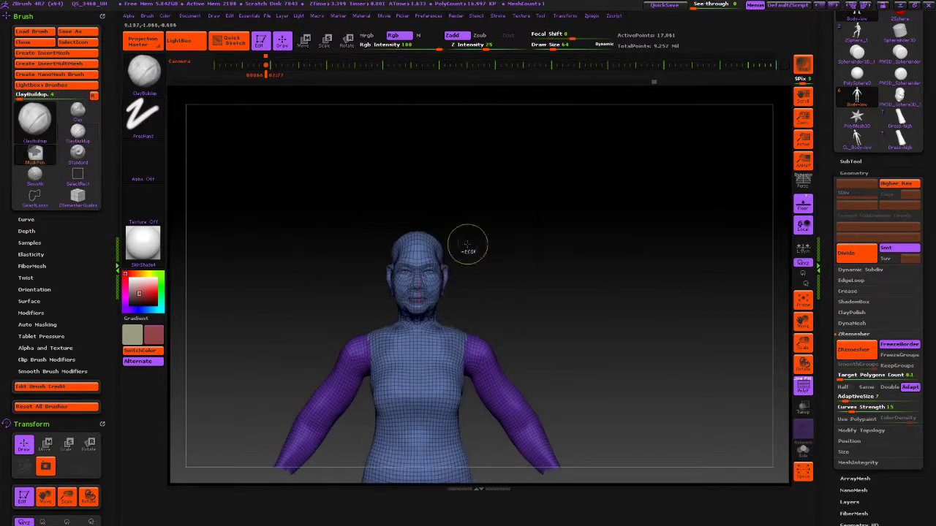
key(ctrl)
mouse_move(427, 195)
ctrl+shift+mouse_down()
mouse_move(369, 206)
mouse_move(393, 313)
mouse_move(467, 227)
ctrl+shift+mouse_up()
mouse_move(514, 274)
ctrl+right_down()
mouse_move(476, 378)
mouse_move(531, 159)
mouse_move(523, 293)
mouse_move(569, 325)
mouse_move(555, 309)
ctrl+right_up()
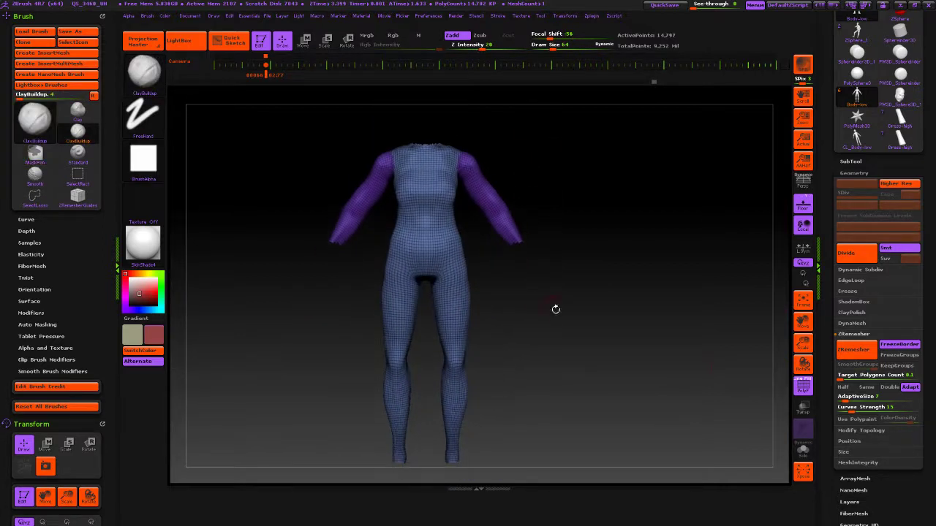
Step: Try ZRemeshing the visible torso, arms and legs with a Target Polygons Count of 0.1 and undo it
click(855, 351)
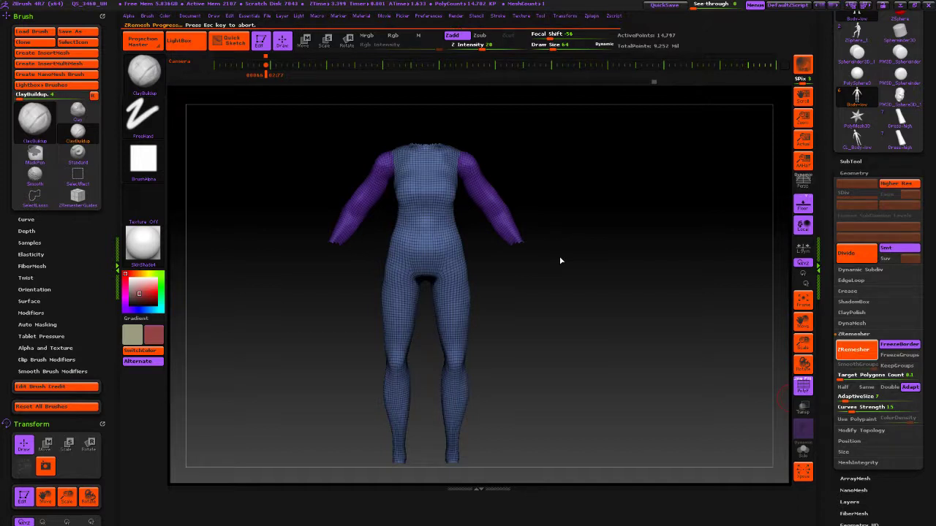
drag(557, 379, 598, 351)
key(ctrl+z)
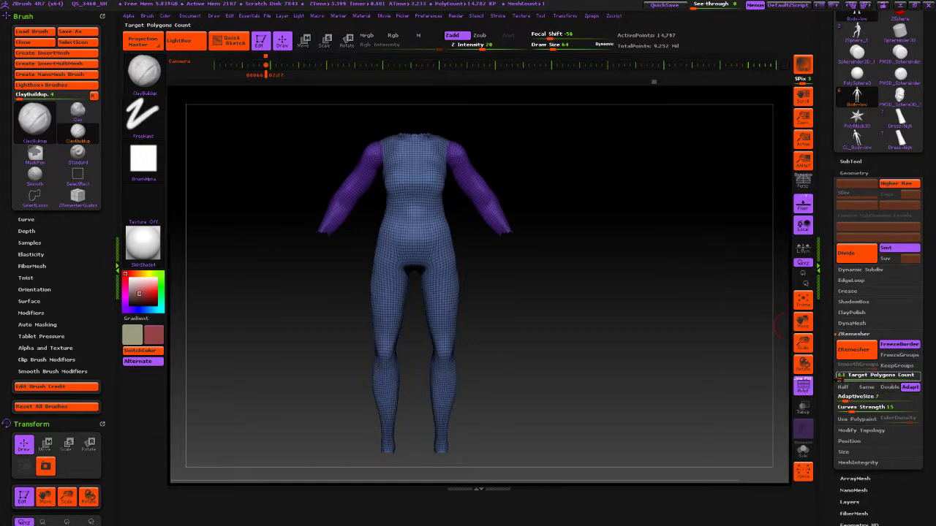
Step: Set Target Polygons Count to 0.424, ZRemesh the visible body parts, and check the topology around the head and arms
click(855, 349)
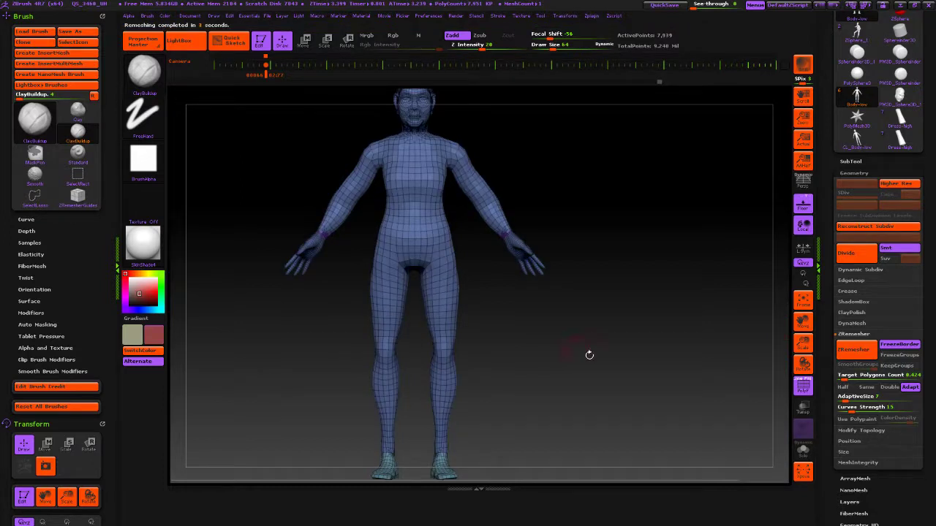
drag(589, 354, 601, 434)
drag(672, 284, 597, 297)
drag(415, 405, 406, 366)
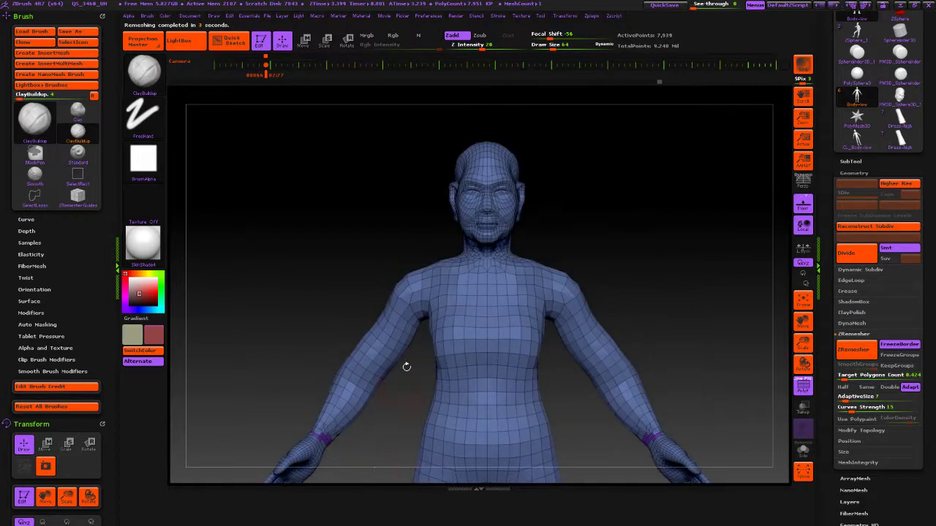
drag(410, 404, 604, 365)
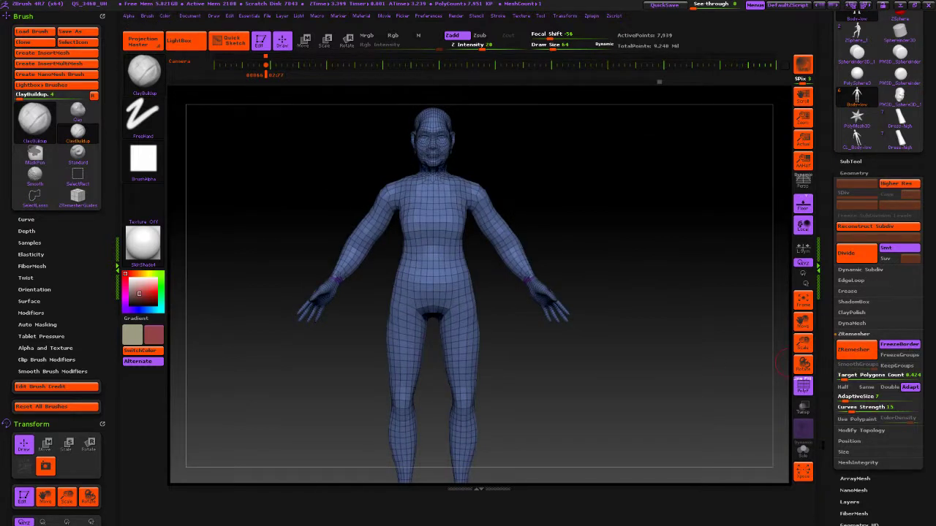
Step: Auto-group the whole body's connected mesh into a single polygroup
scroll(841, 433, down, 3)
scroll(831, 493, down, 3)
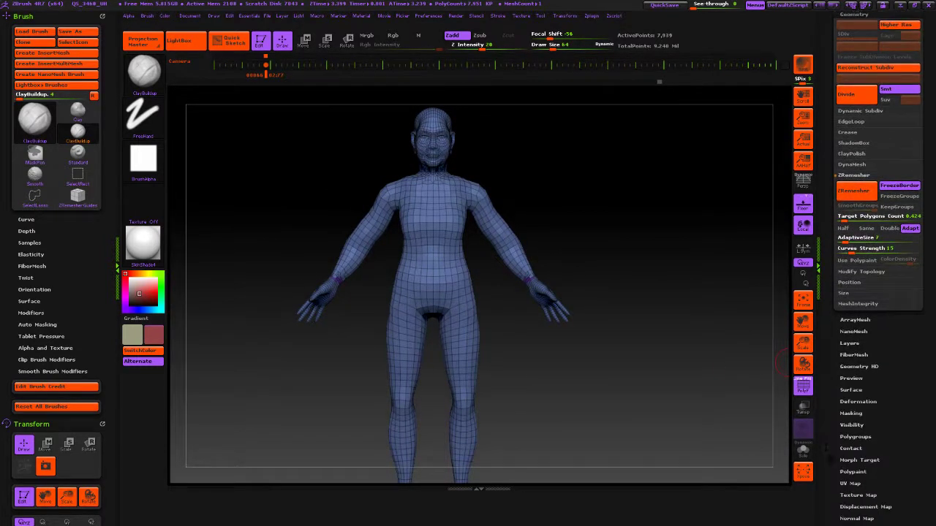
click(854, 437)
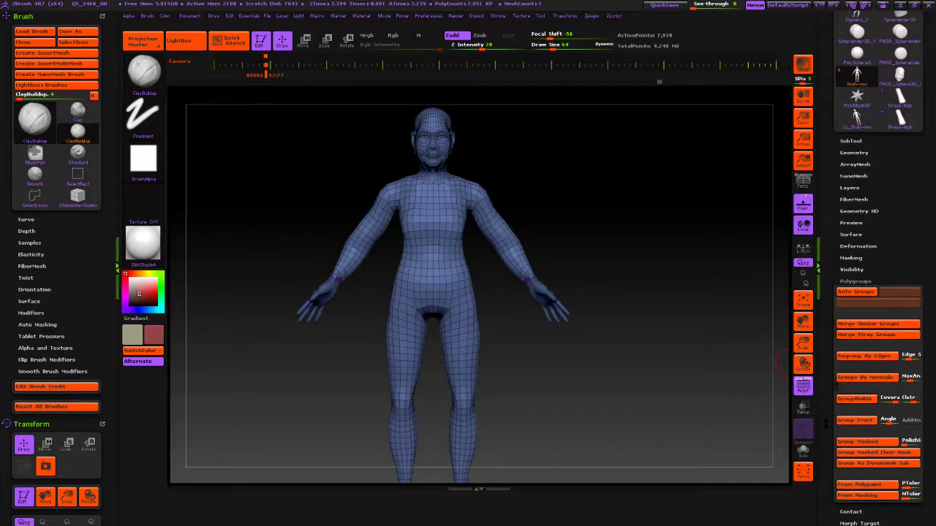
click(856, 292)
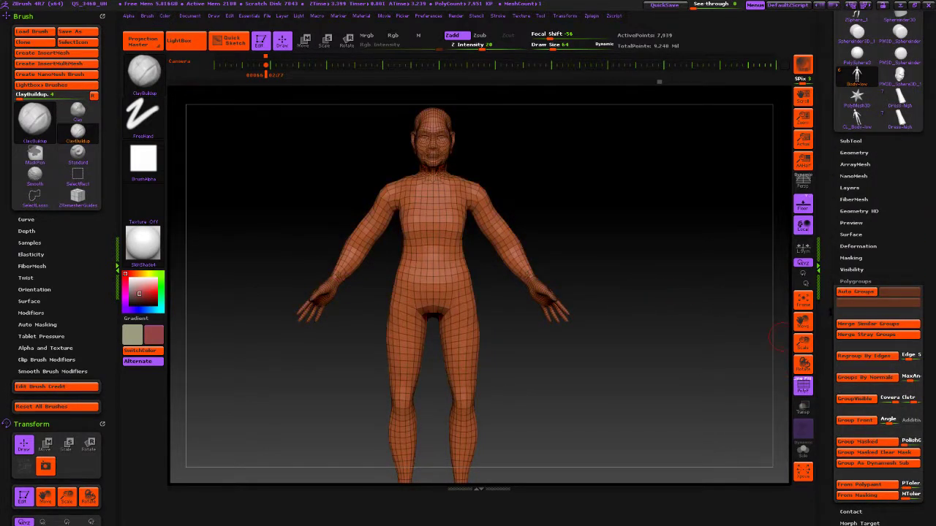
Step: Try ZRemeshing the whole body with the Same polygon count option and undo it
scroll(823, 395, up, 5)
click(854, 295)
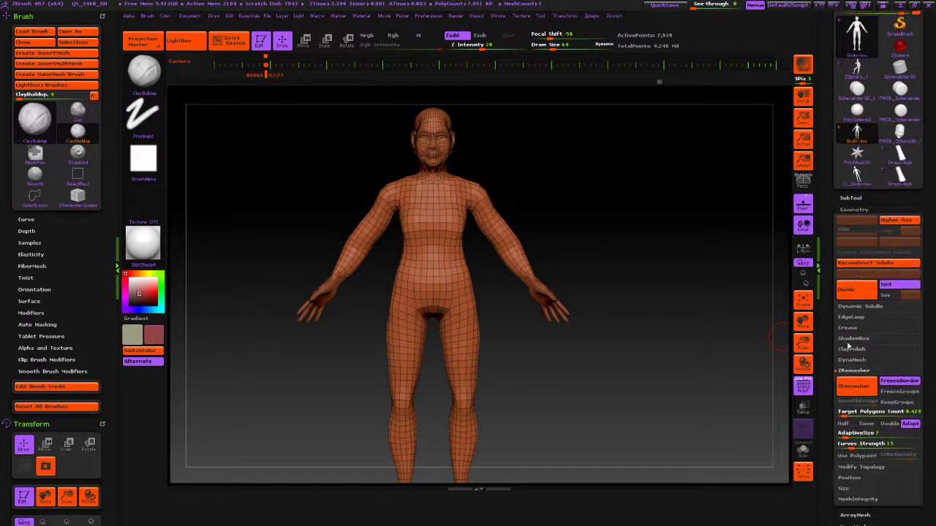
scroll(827, 414, down, 1)
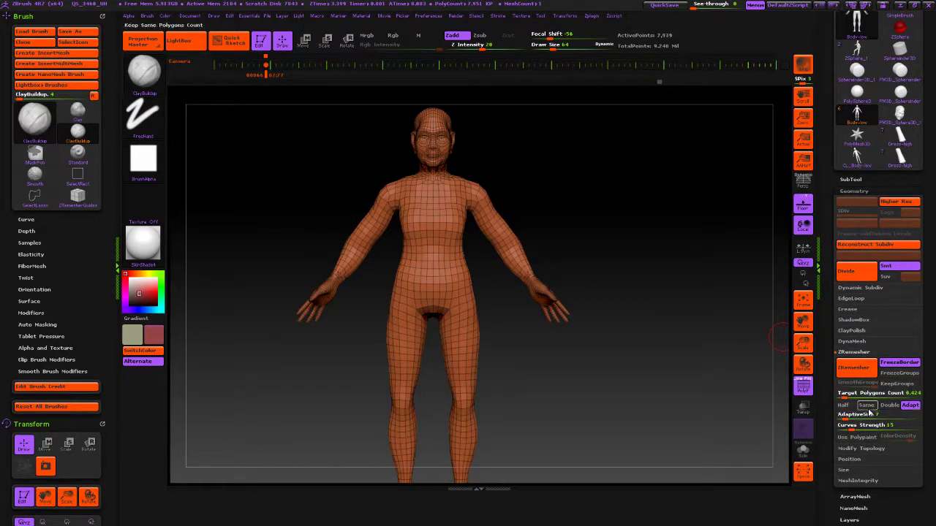
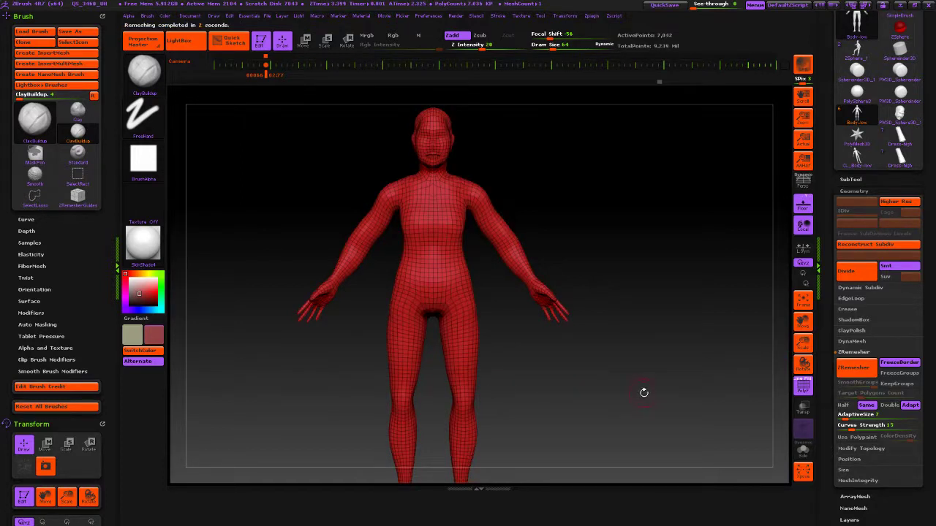
alt+drag(644, 393, 660, 272)
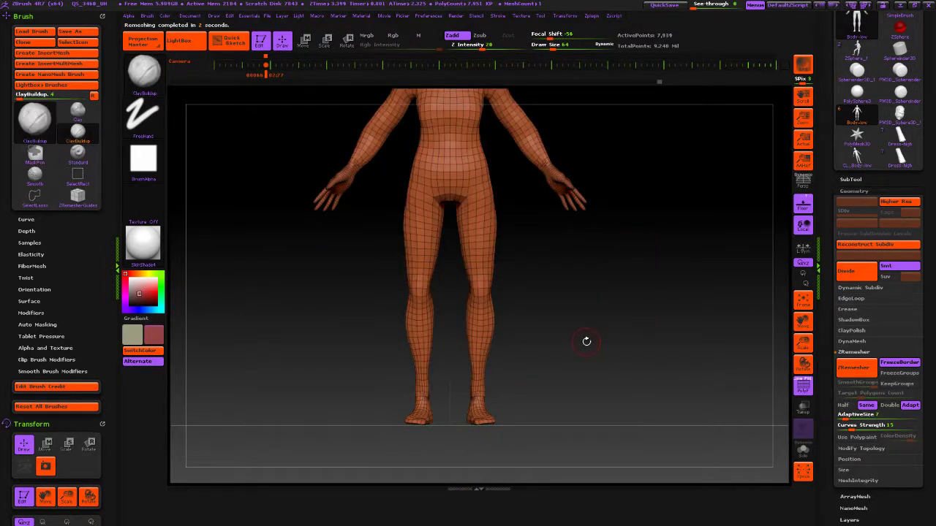
Step: Examine the body's topology on the legs, torso, arms, shoulders and head
alt+drag(586, 341, 692, 406)
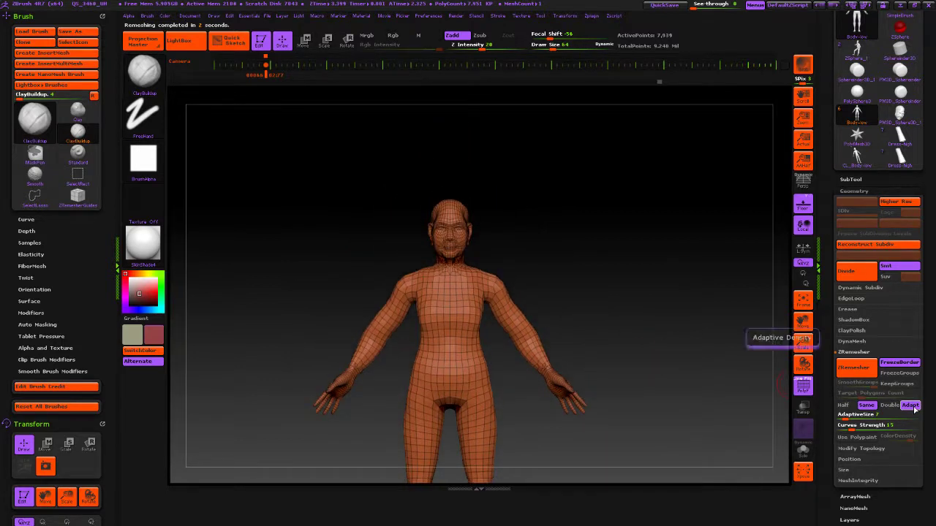
alt+drag(635, 271, 646, 330)
alt+drag(595, 294, 601, 140)
drag(601, 439, 600, 286)
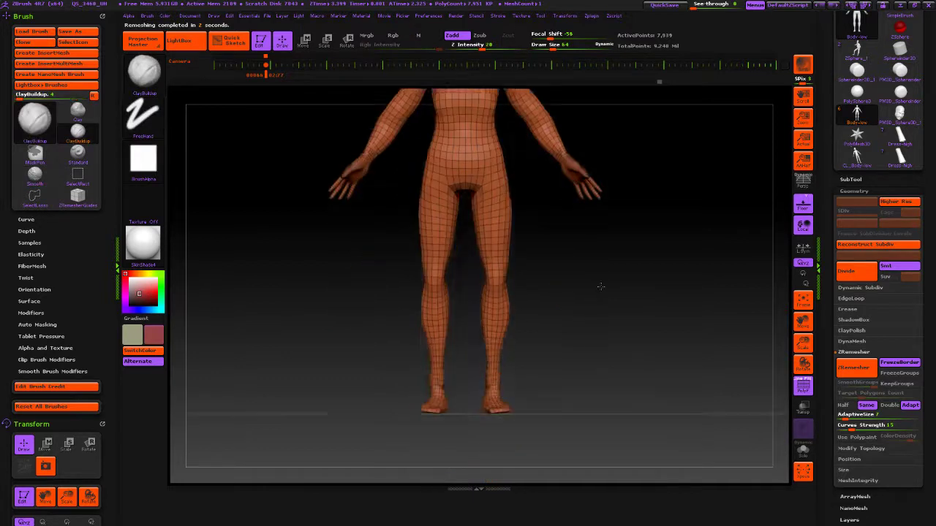
drag(601, 398, 614, 372)
alt+drag(612, 307, 612, 438)
drag(393, 381, 409, 377)
mouse_move(409, 377)
ctrl+right_down()
mouse_move(410, 333)
mouse_move(434, 332)
ctrl+right_up()
mouse_move(434, 332)
alt+mouse_down()
mouse_move(437, 311)
mouse_move(493, 363)
mouse_move(518, 295)
mouse_move(438, 332)
mouse_move(386, 312)
alt+mouse_up()
ctrl+right_drag(387, 311, 602, 347)
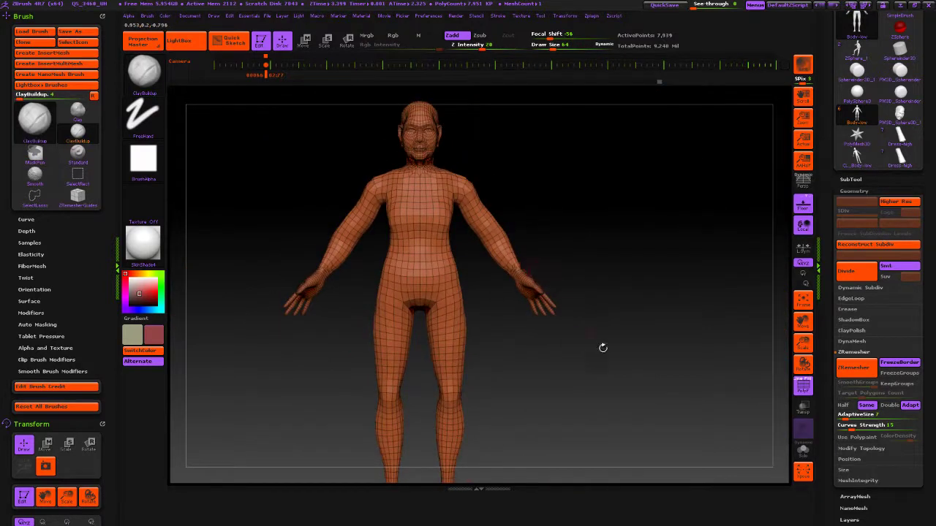
alt+drag(602, 347, 602, 479)
ctrl+right_drag(549, 253, 613, 180)
alt+drag(613, 180, 580, 336)
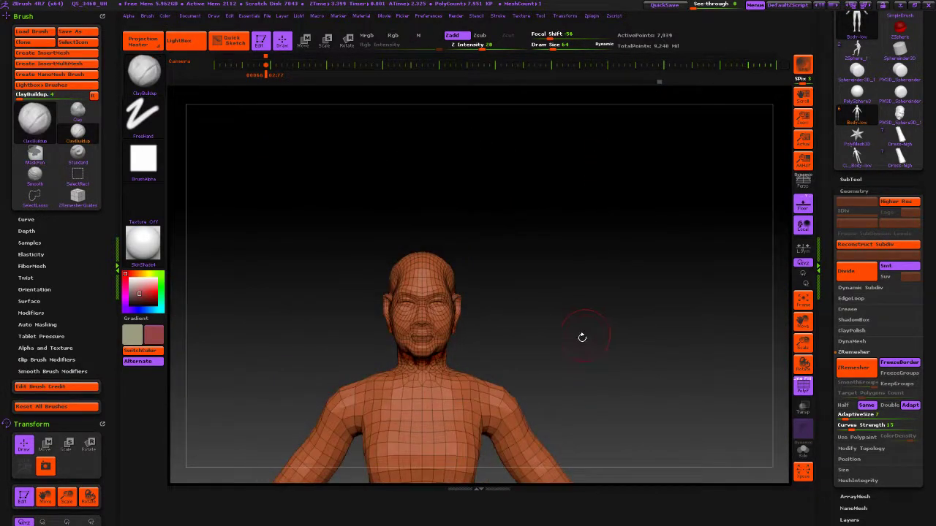
mouse_move(514, 307)
mouse_down()
mouse_move(566, 313)
mouse_move(524, 330)
mouse_up()
ctrl+right_drag(524, 330, 585, 234)
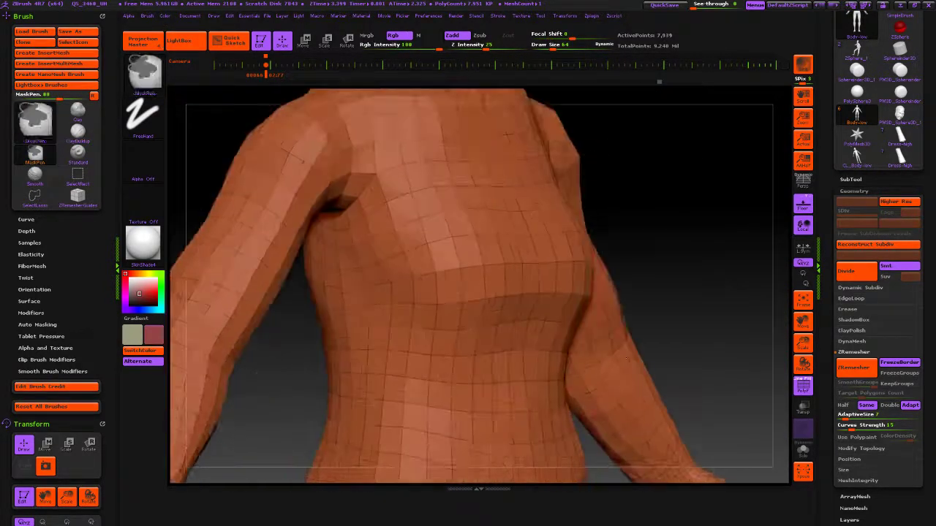
mouse_move(585, 234)
mouse_down()
mouse_move(617, 110)
mouse_move(632, 272)
mouse_move(624, 270)
mouse_move(647, 274)
mouse_move(611, 248)
mouse_move(632, 266)
mouse_move(586, 274)
mouse_move(624, 225)
mouse_move(687, 290)
mouse_move(658, 324)
mouse_move(604, 233)
mouse_up()
Step: Hide the head above the neck with a lasso selection
key(ctrl)
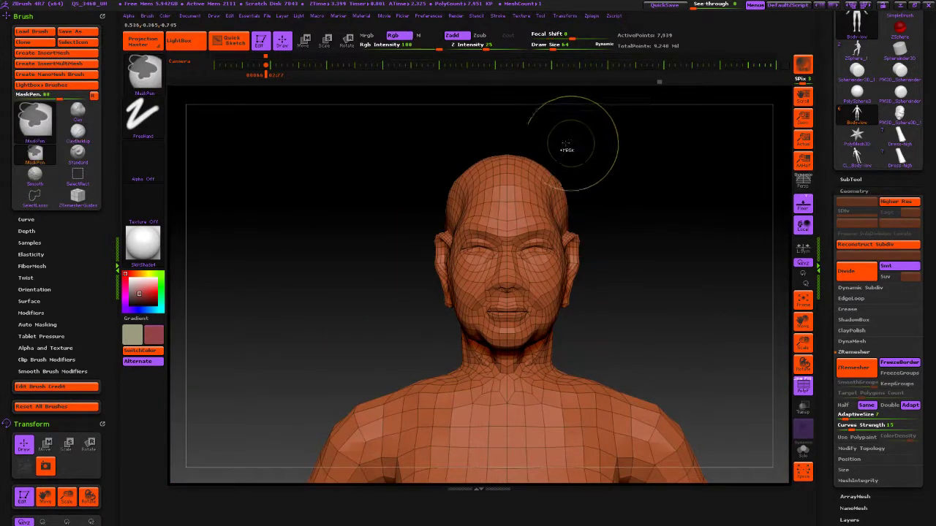
mouse_move(465, 122)
ctrl+mouse_down()
mouse_move(411, 212)
mouse_move(396, 170)
mouse_move(426, 125)
ctrl+mouse_up()
ctrl+click(475, 119)
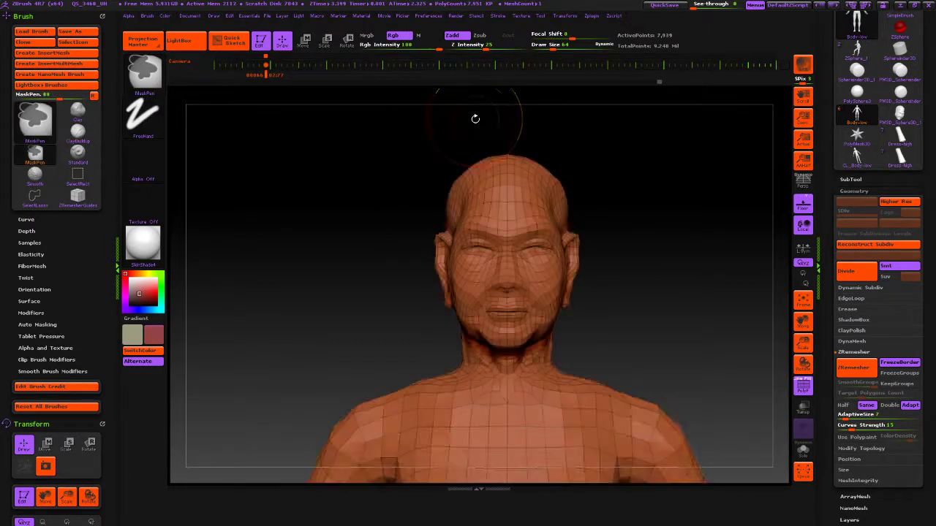
key(ctrl+shift)
ctrl+shift+drag(415, 194, 421, 278)
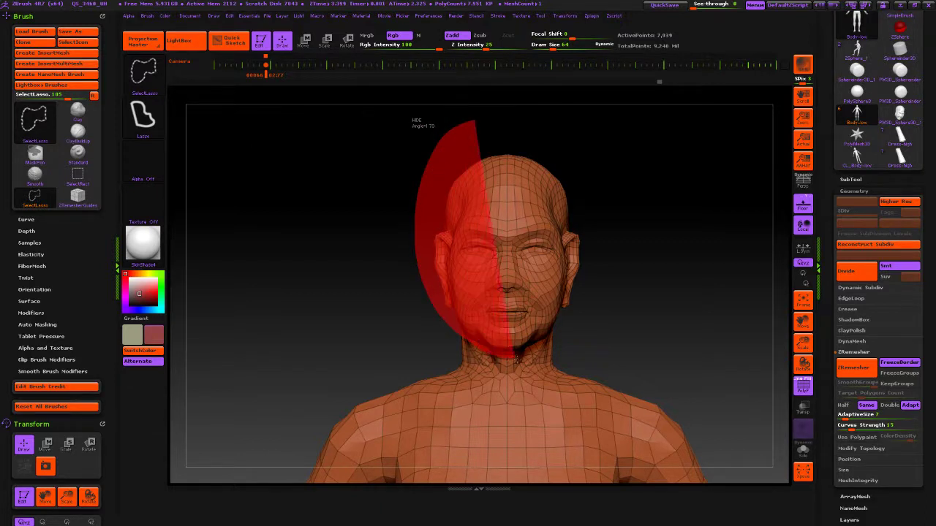
mouse_move(516, 359)
ctrl+alt+shift+mouse_down()
mouse_move(629, 204)
mouse_move(505, 326)
mouse_move(424, 90)
ctrl+alt+shift+mouse_up()
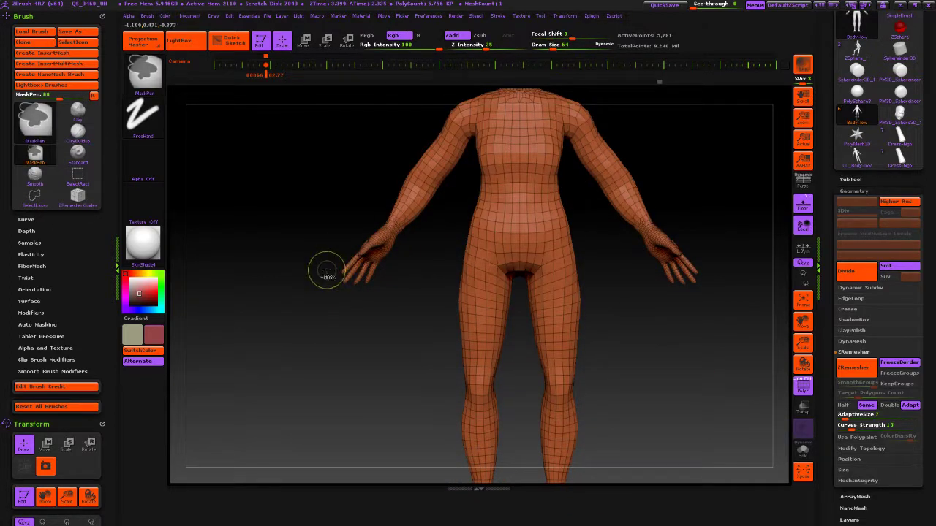
Step: Hide both hands at the wrists with a lasso selection, leaving the torso, arms and legs visible
key(ctrl+shift)
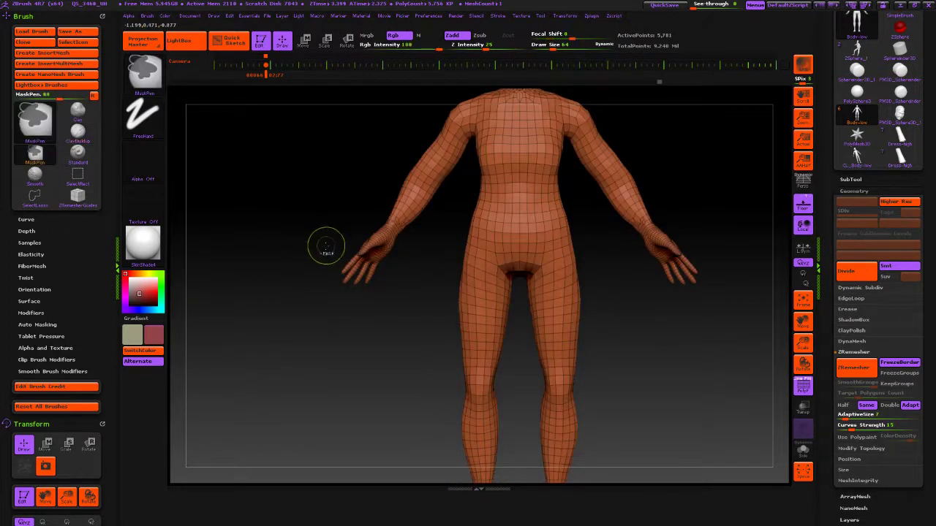
mouse_move(378, 225)
ctrl+alt+shift+mouse_down()
mouse_move(406, 278)
mouse_move(311, 256)
ctrl+alt+shift+mouse_up()
mouse_move(434, 344)
alt+mouse_down()
mouse_move(355, 182)
mouse_move(365, 124)
alt+mouse_up()
mouse_move(587, 271)
alt+right_down()
mouse_move(612, 437)
mouse_move(606, 410)
alt+right_up()
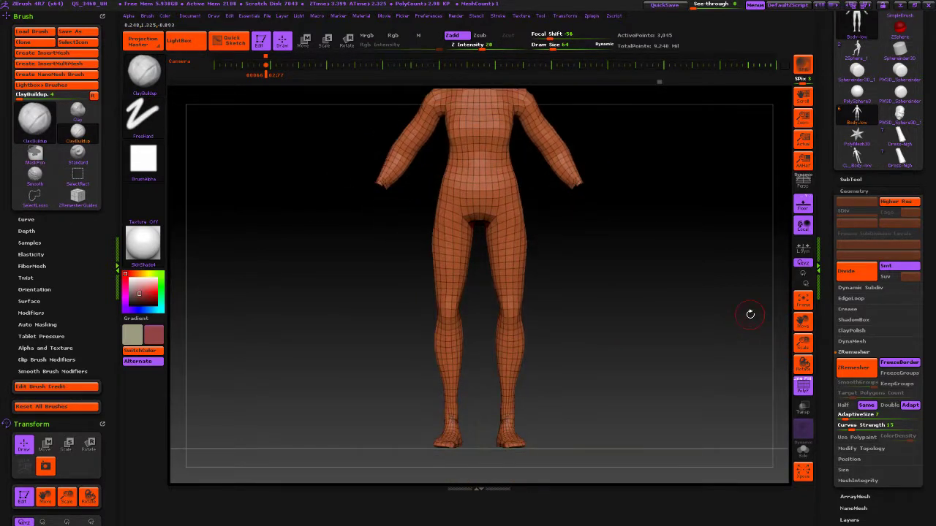
Step: Try ZRemeshing the visible torso, arms and legs with the Same polygon count option and AdaptiveSize 7, and undo it
click(852, 393)
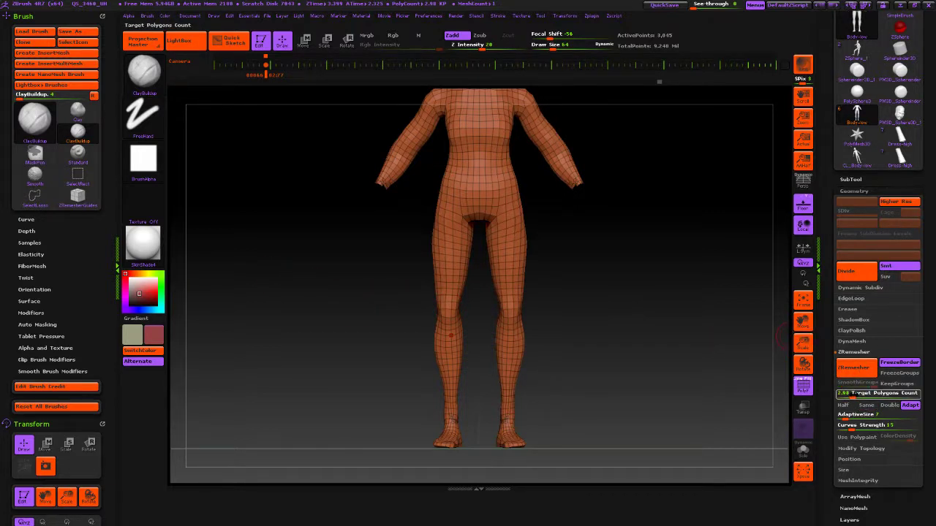
click(866, 405)
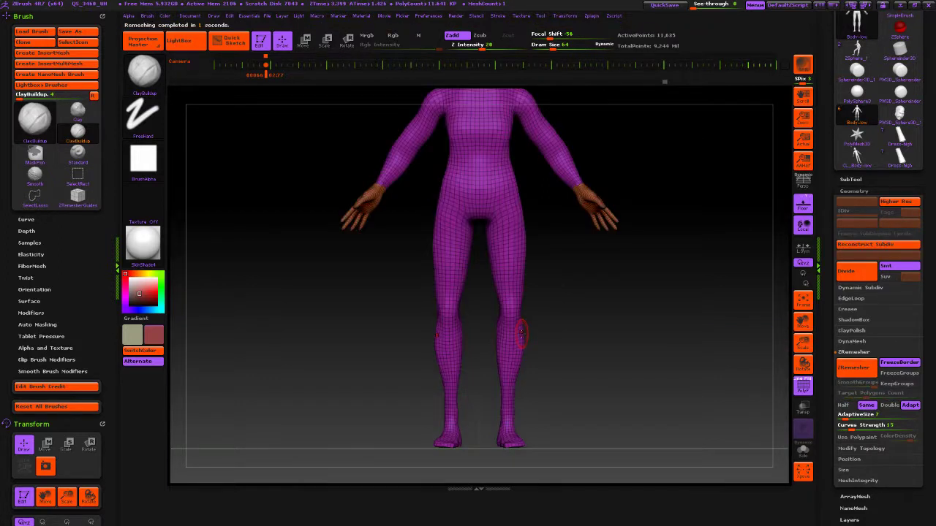
drag(571, 357, 587, 392)
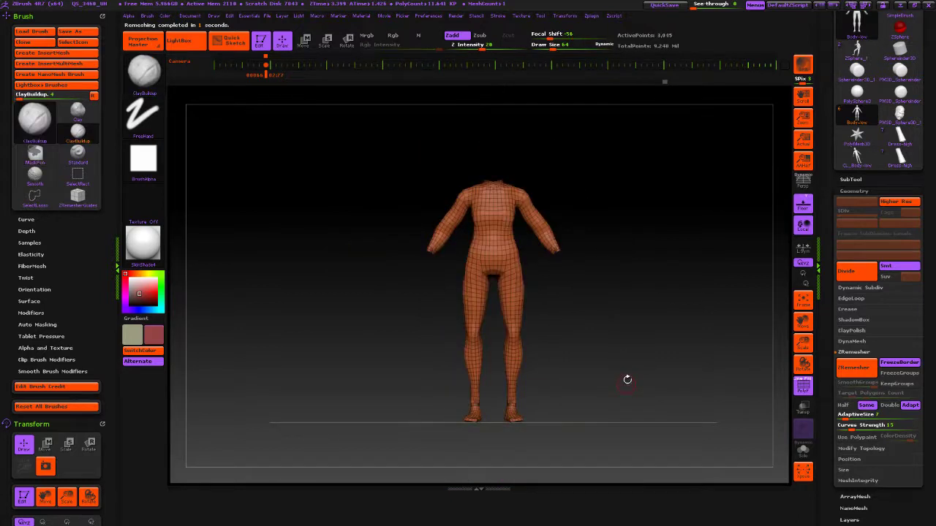
Step: Try ZRemeshing the visible body parts with the Same polygon count option and AdaptiveSize 3, and undo it
alt+right_drag(627, 380, 621, 361)
mouse_move(623, 328)
ctrl+right_down()
mouse_move(633, 377)
mouse_move(638, 358)
ctrl+right_up()
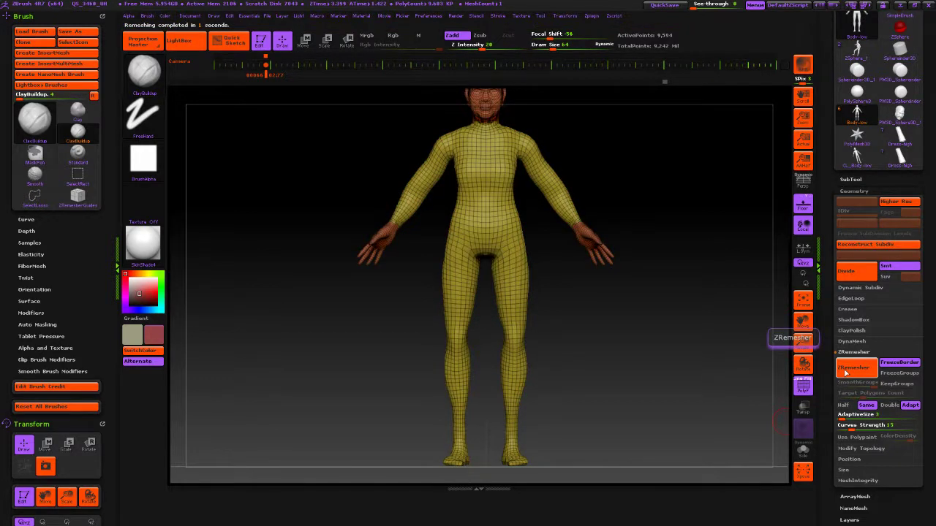
alt+right_drag(615, 366, 620, 345)
key(ctrl+z)
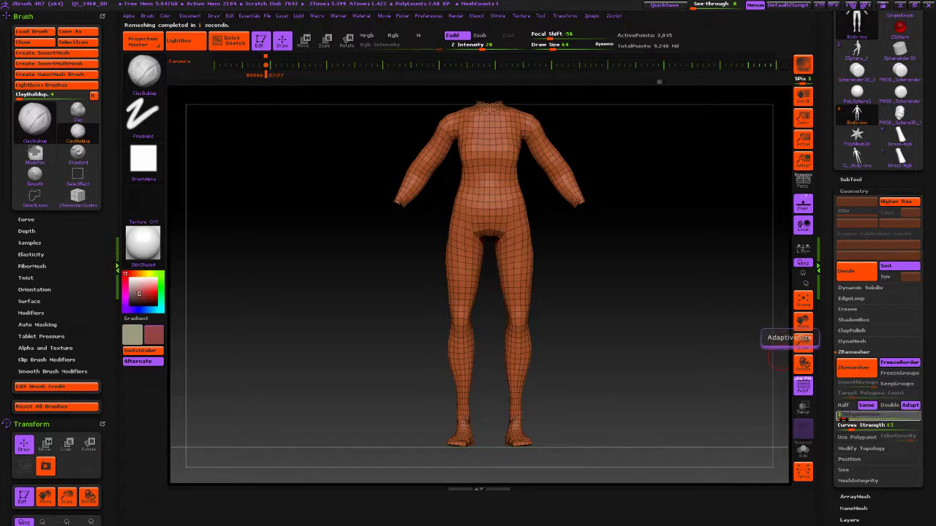
Step: Try ZRemeshing the visible body parts with a Target Polygons Count of 1.544 and AdaptiveSize 6, and undo it
click(867, 405)
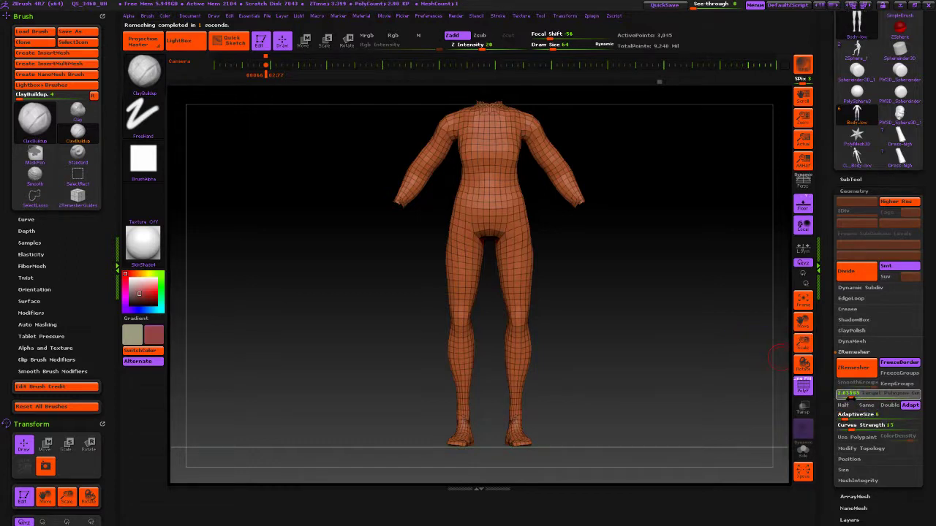
click(853, 370)
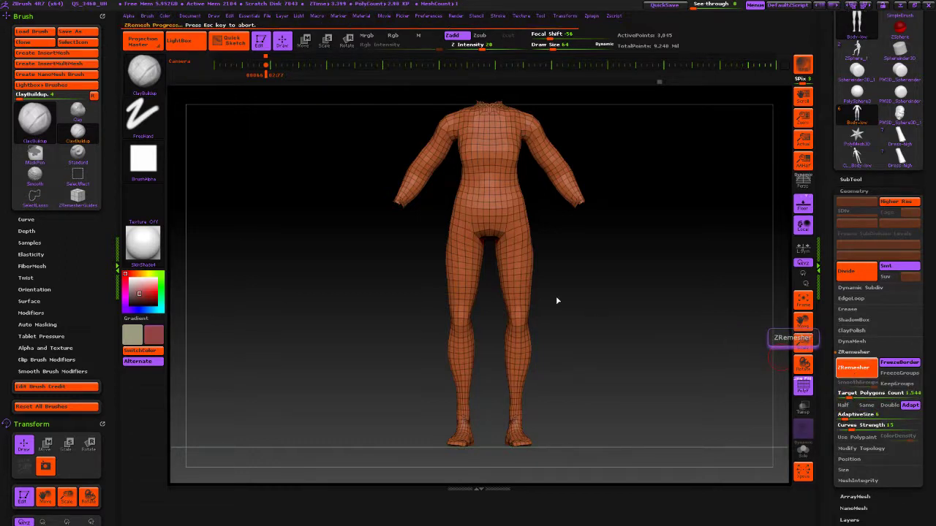
key(ctrl+z)
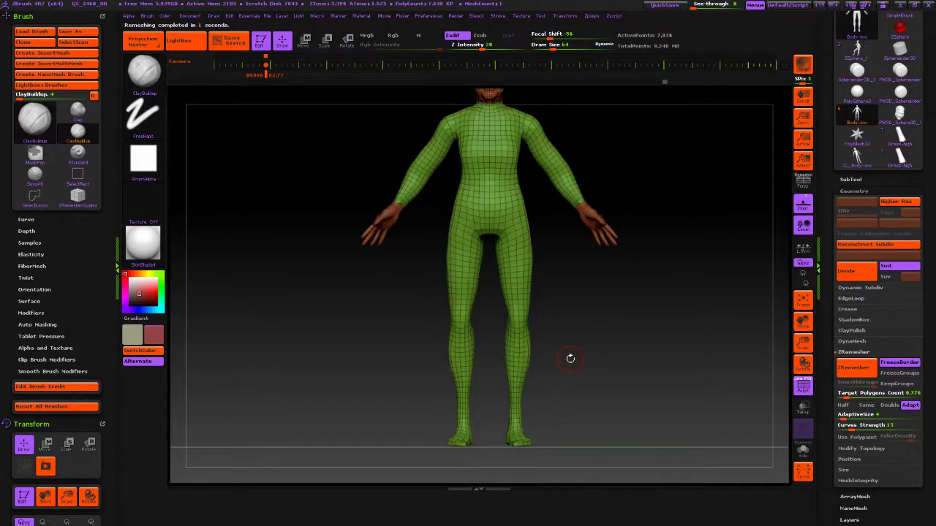
Step: Try ZRemeshing the visible body parts at AdaptiveSize 4 with Target Polygons Counts of 0.776 and 0.296, undoing both
key(ctrl+z)
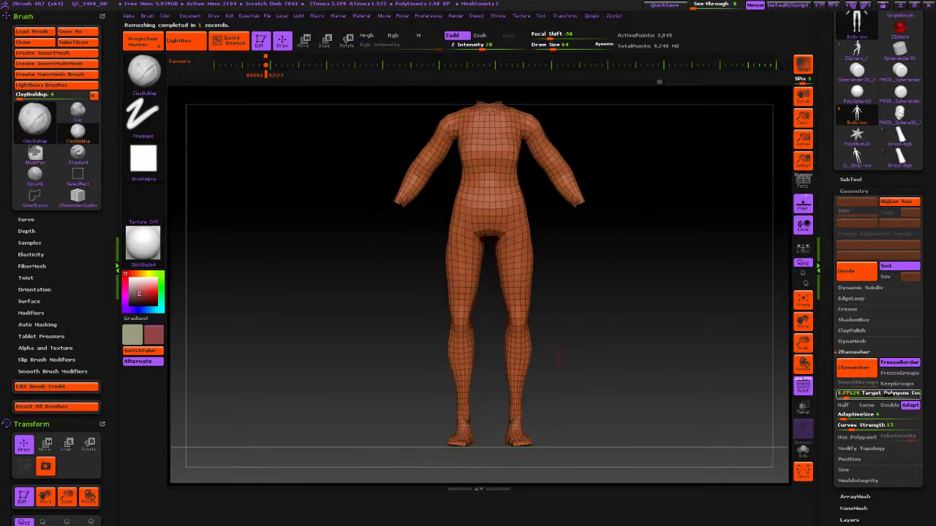
click(848, 393)
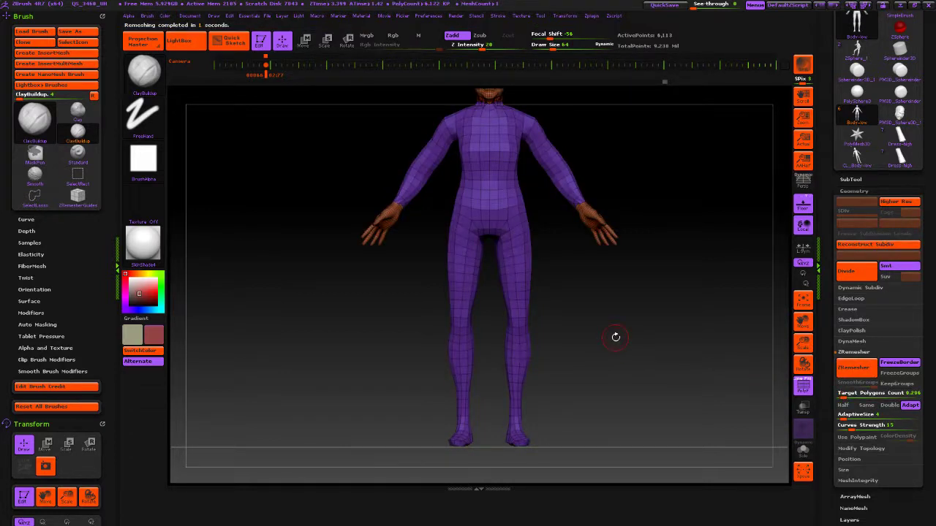
key(ctrl+z)
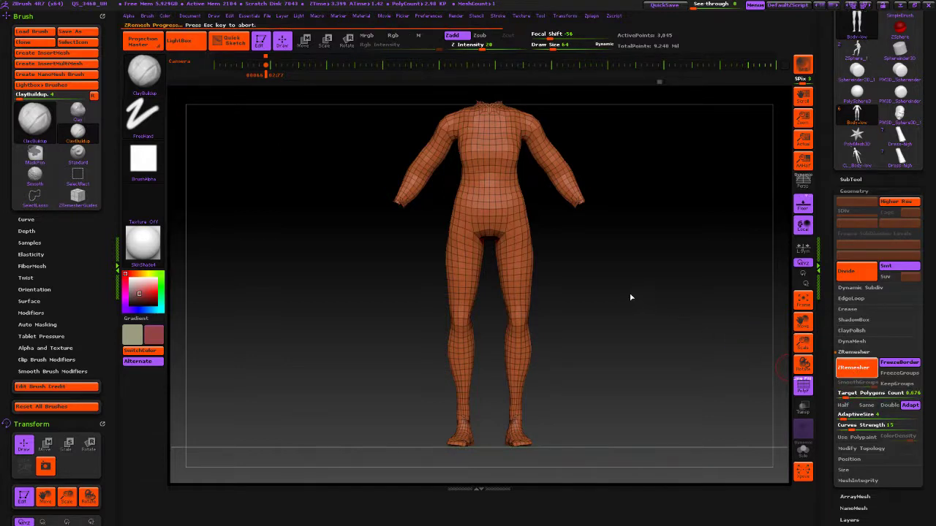
Step: ZRemesh the visible body parts with Target Polygons Count 0.676 and AdaptiveSize 4, and check the topology from torso to feet
mouse_move(627, 294)
mouse_down()
mouse_move(629, 360)
mouse_move(646, 416)
mouse_move(632, 379)
mouse_move(557, 351)
mouse_move(388, 343)
mouse_up()
alt+drag(713, 350, 711, 392)
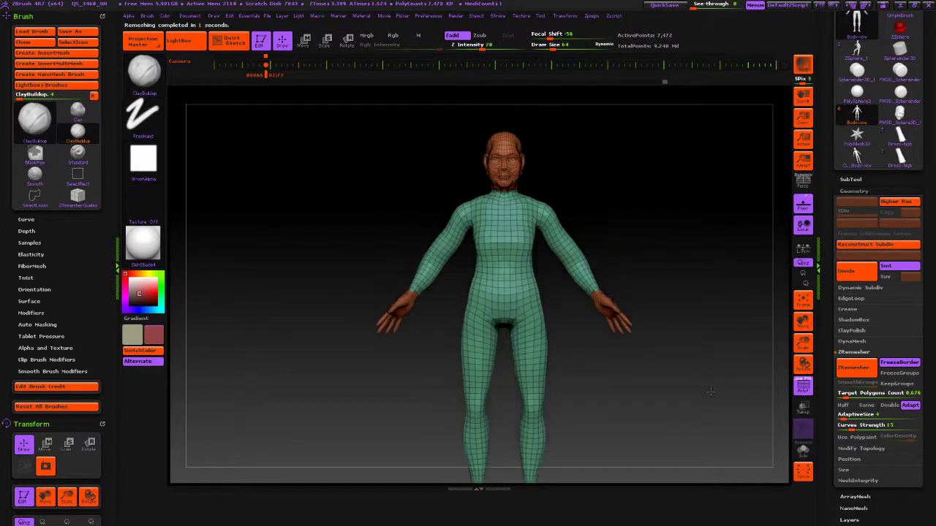
alt+drag(679, 348, 692, 183)
drag(662, 266, 651, 305)
alt+drag(653, 340, 640, 365)
alt+drag(613, 292, 618, 457)
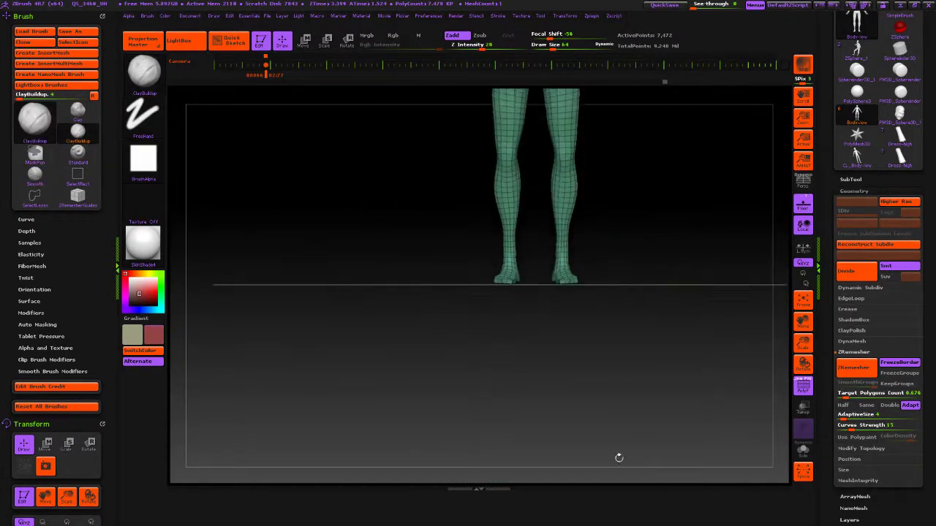
alt+drag(629, 255, 629, 311)
mouse_move(627, 353)
mouse_down()
mouse_move(638, 405)
mouse_move(642, 220)
mouse_move(577, 418)
mouse_up()
mouse_move(641, 222)
ctrl+right_down()
mouse_move(675, 234)
mouse_move(678, 259)
ctrl+right_up()
mouse_move(576, 135)
alt+mouse_down()
mouse_move(636, 240)
mouse_move(663, 57)
alt+mouse_up()
Step: Switch the selection brush to SelectRect and isolate the hands by their polygroup
ctrl+shift+click(370, 259)
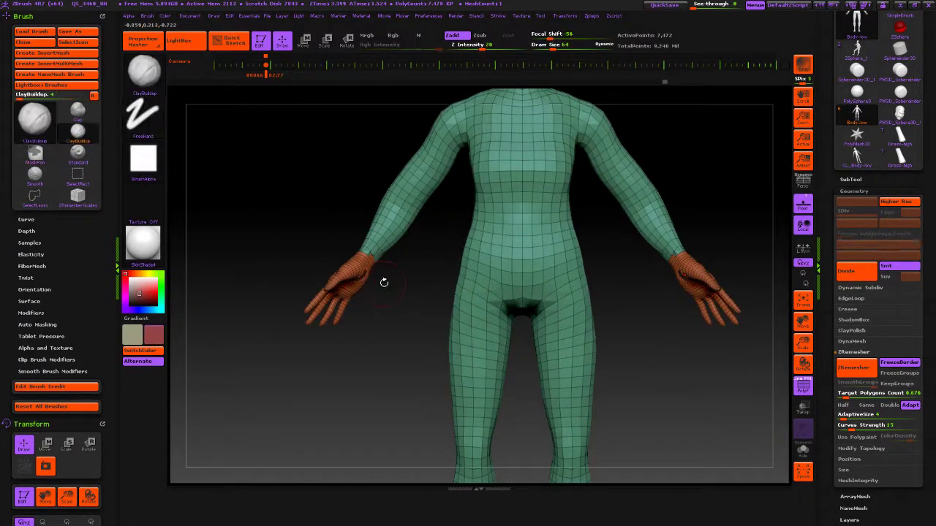
ctrl+shift+click(399, 319)
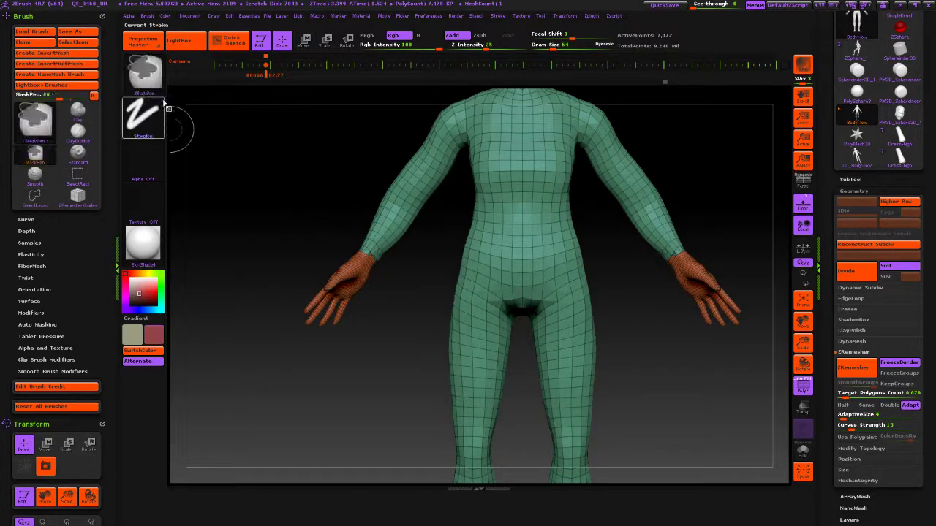
key(b)
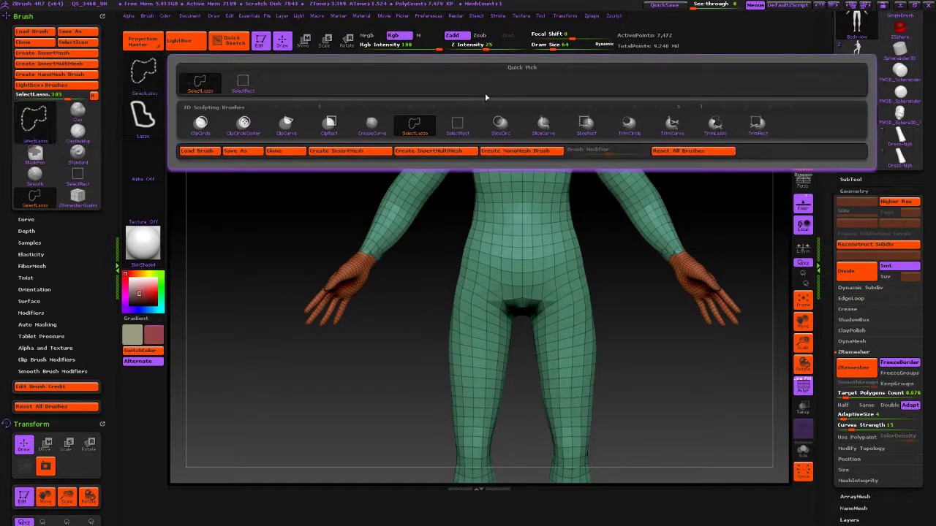
click(451, 132)
ctrl+shift+click(351, 281)
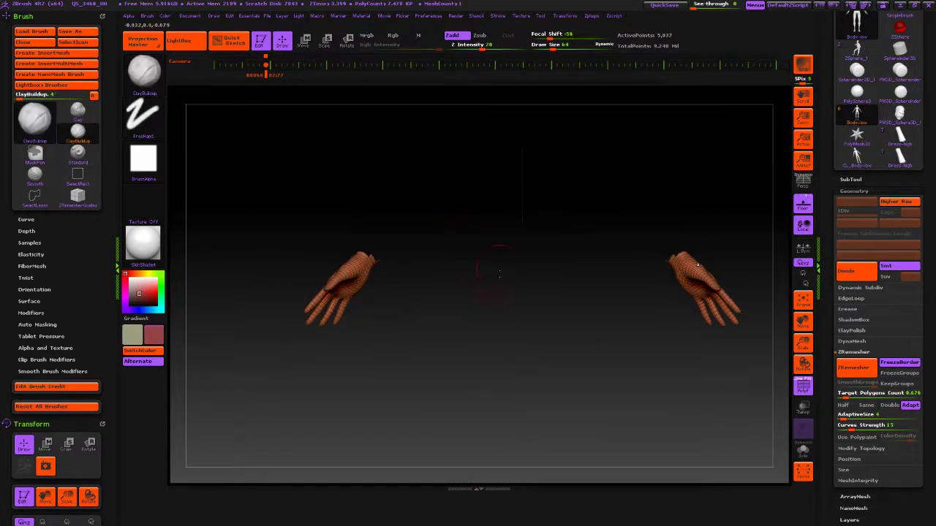
Step: Hide the head with a rectangular selection so only the hands remain, and inspect the hand topology from several angles
alt+drag(500, 274, 460, 443)
alt+drag(470, 288, 544, 322)
key(ctrl+shift)
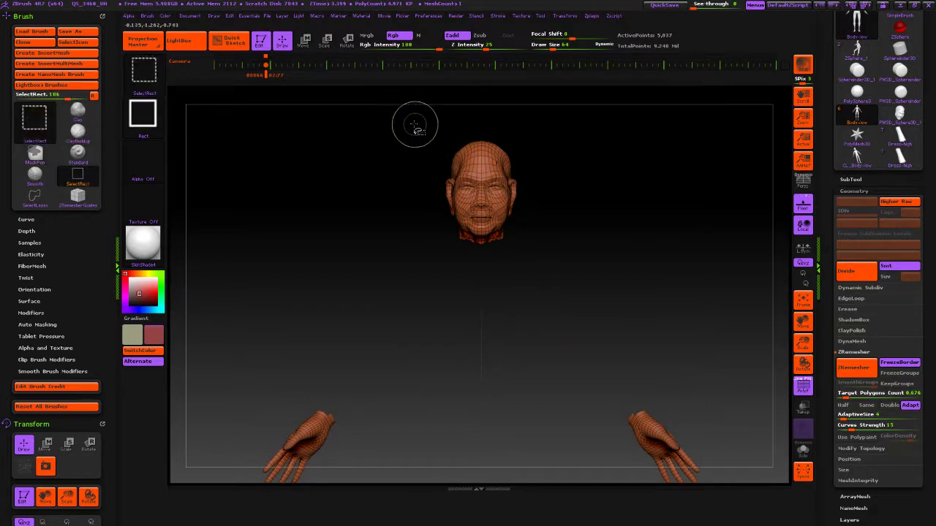
ctrl+alt+shift+drag(412, 120, 557, 254)
alt+drag(535, 361, 572, 161)
mouse_move(483, 310)
mouse_down()
mouse_move(542, 350)
mouse_move(510, 326)
mouse_up()
ctrl+right_drag(441, 233, 474, 232)
alt+drag(473, 232, 556, 278)
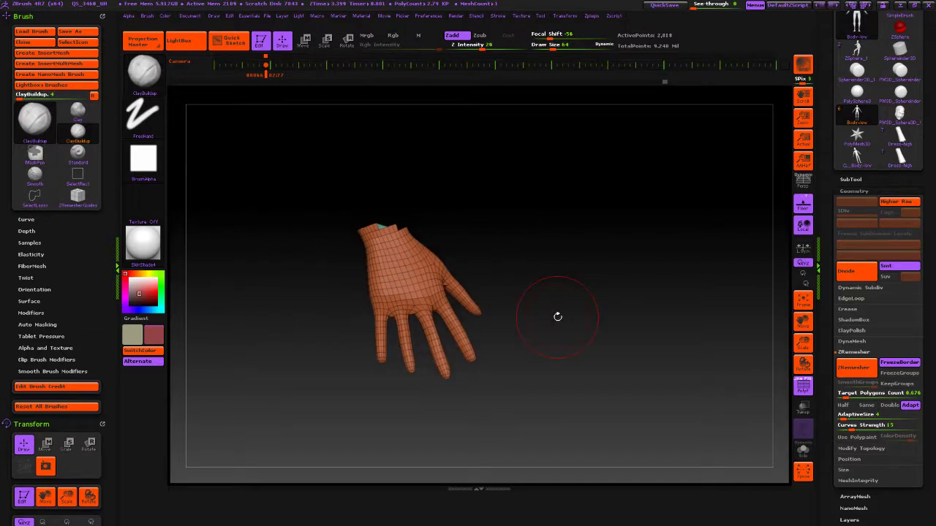
drag(557, 316, 442, 270)
drag(509, 243, 561, 322)
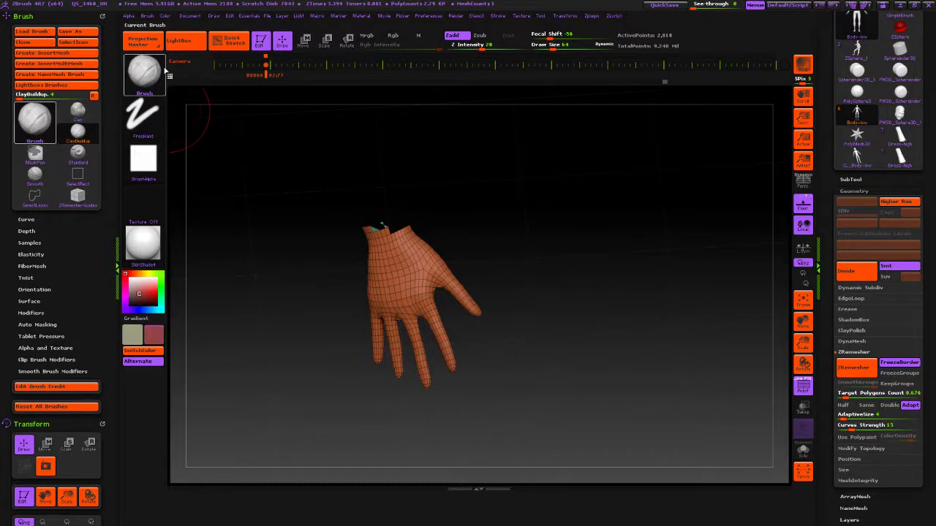
Step: Switch the selection brush to SelectLasso and isolate the palms and wrists by hiding the fingers
ctrl+shift+click(144, 70)
click(409, 123)
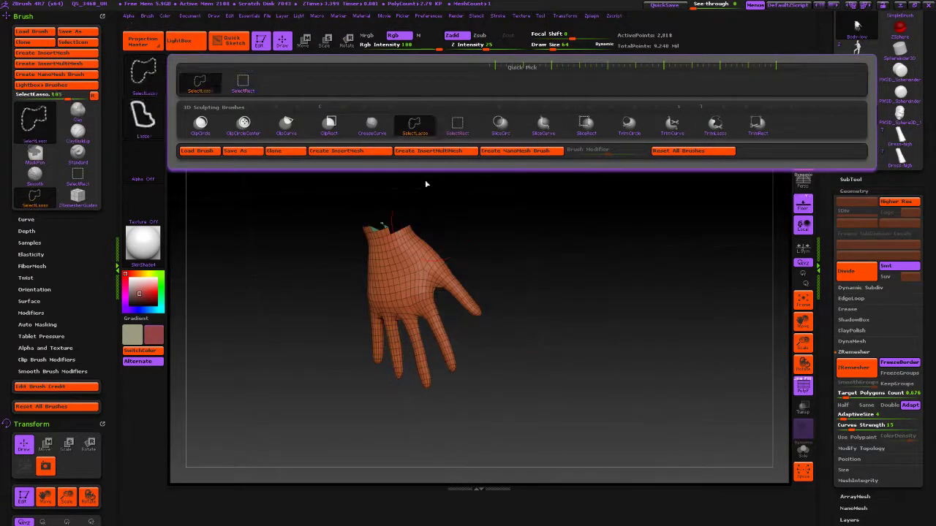
mouse_move(351, 203)
ctrl+shift+mouse_down()
mouse_move(364, 300)
mouse_move(398, 321)
mouse_move(446, 209)
mouse_move(434, 192)
ctrl+shift+mouse_up()
key(ctrl+z)
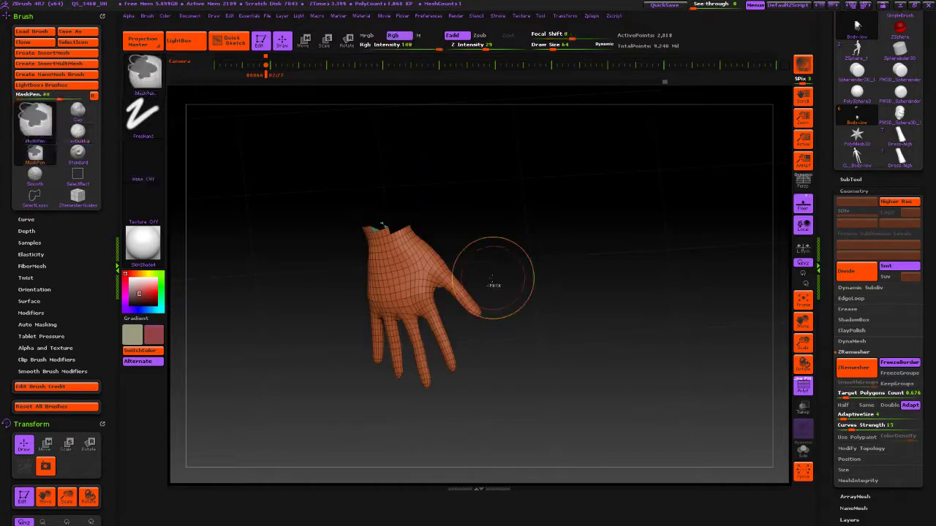
mouse_move(362, 194)
ctrl+shift+mouse_down()
mouse_move(349, 241)
mouse_move(387, 315)
mouse_move(431, 298)
mouse_move(461, 245)
mouse_move(410, 185)
ctrl+shift+mouse_up()
mouse_move(518, 299)
mouse_down()
mouse_move(447, 310)
mouse_move(508, 326)
mouse_move(464, 239)
mouse_move(491, 343)
mouse_move(534, 334)
mouse_move(629, 417)
mouse_move(546, 393)
mouse_move(602, 403)
mouse_move(617, 387)
mouse_up()
ctrl+shift+click(509, 326)
key(ctrl+shift)
mouse_move(595, 356)
ctrl+shift+mouse_down()
mouse_move(608, 373)
mouse_move(562, 380)
mouse_move(589, 335)
mouse_move(512, 337)
ctrl+shift+mouse_up()
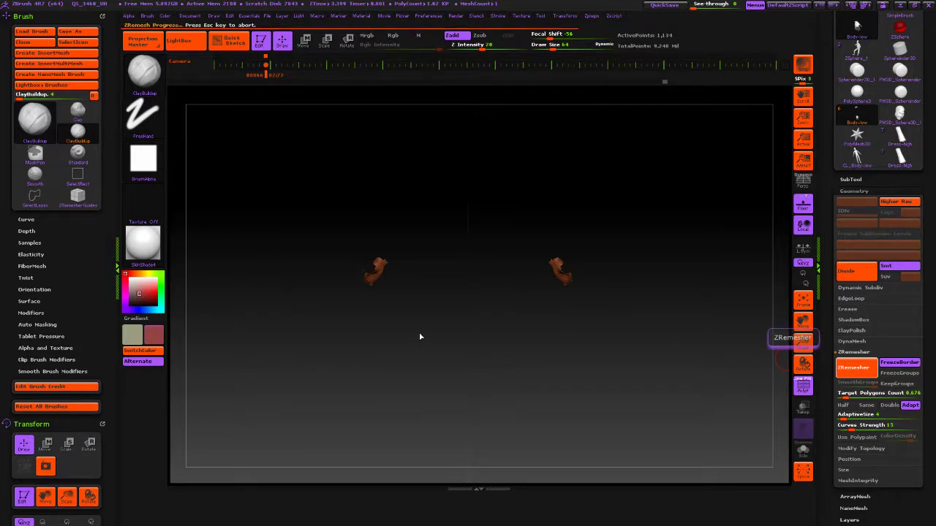
Step: Try ZRemeshing the isolated palms at AdaptiveSize 4 with Target Polygons Counts of 0.676 and 0.200, undoing both
drag(410, 351, 462, 356)
drag(380, 329, 444, 432)
ctrl+shift+click(404, 281)
key(ctrl+w)
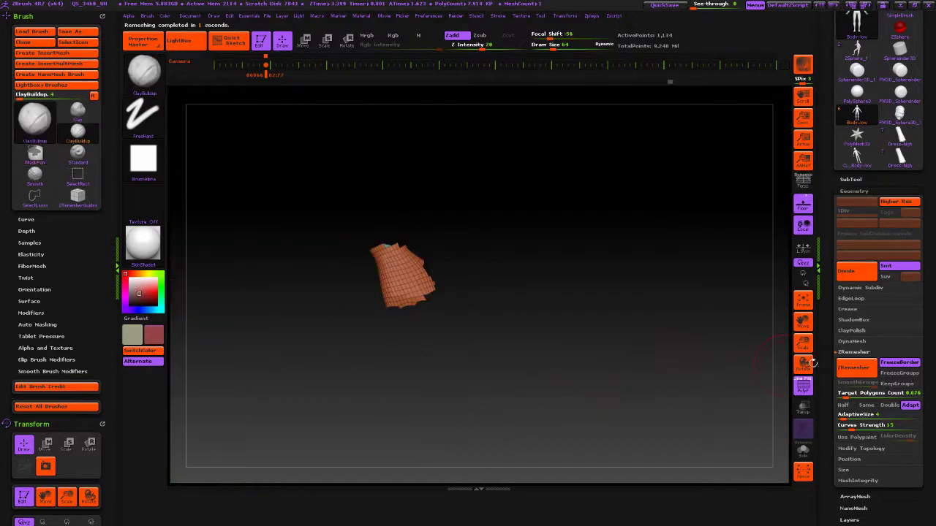
click(848, 394)
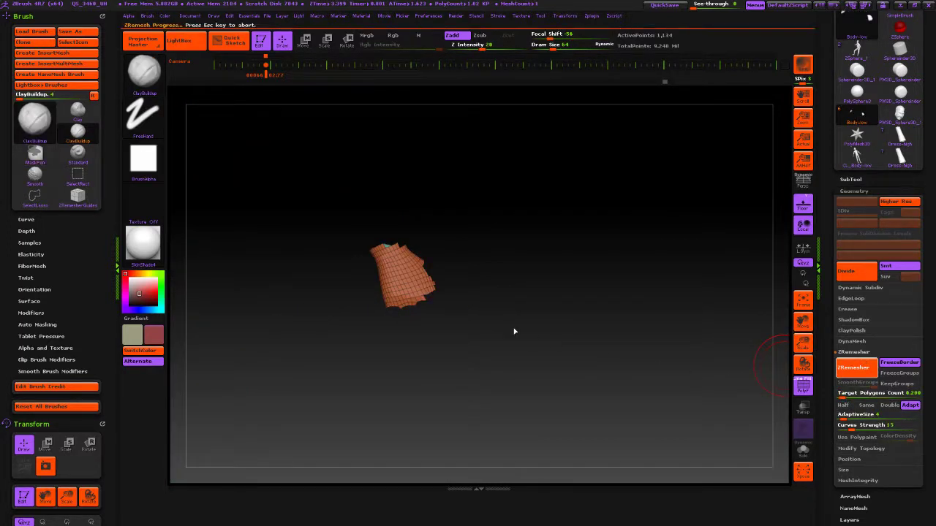
key(ctrl+z)
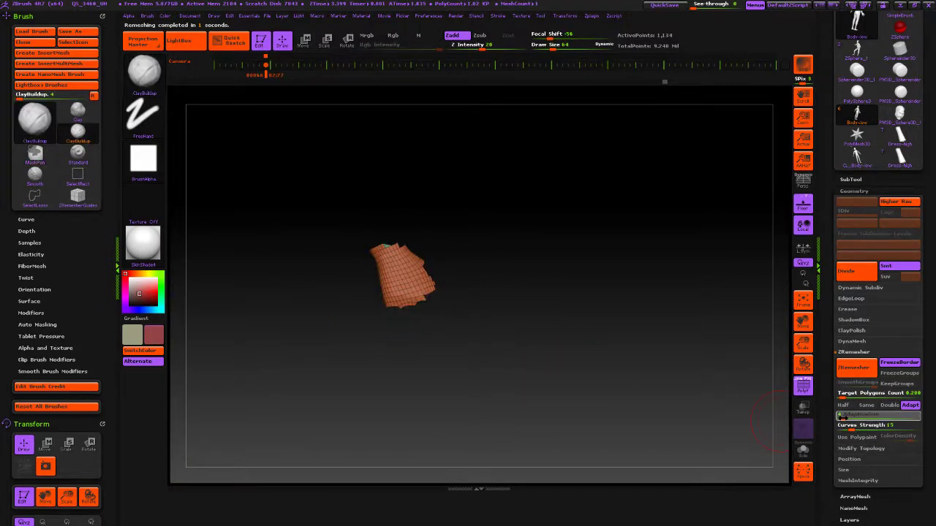
Step: Try ZRemeshing the palms with Target Polygons Count 0.1 and AdaptiveSize 3, check the full hand from both sides, and undo it
click(841, 416)
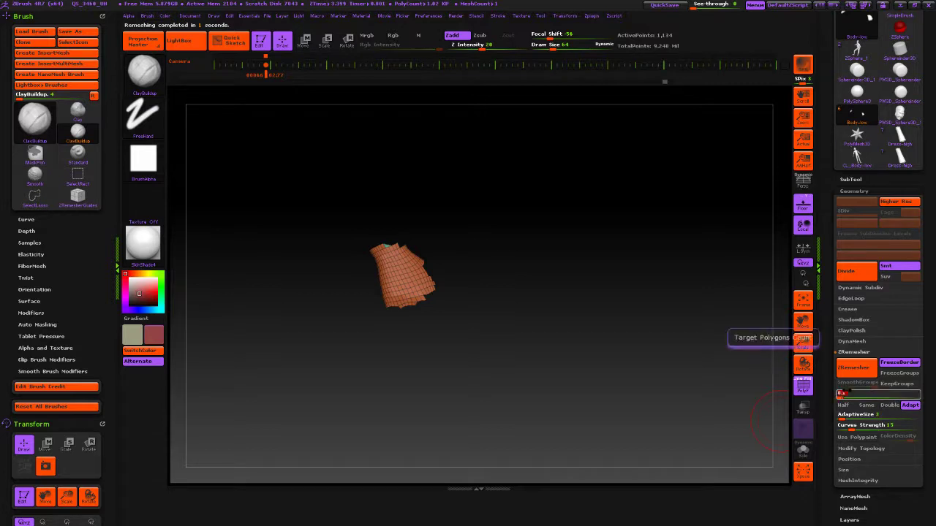
click(856, 369)
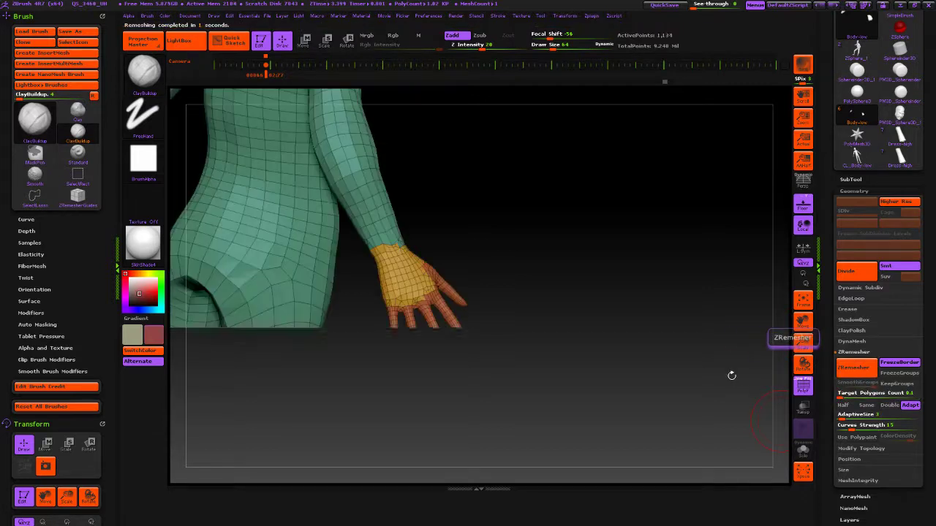
ctrl+right_drag(541, 256, 602, 319)
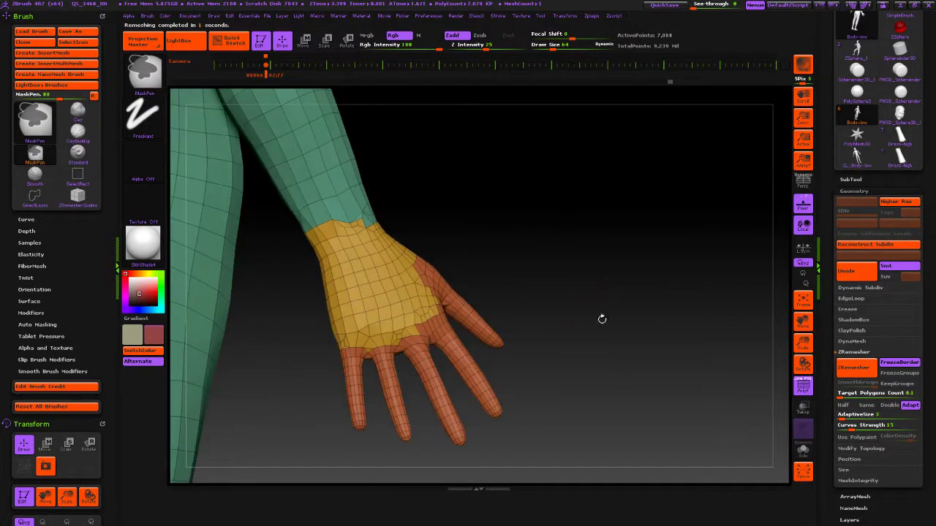
mouse_move(592, 356)
right_down()
mouse_move(582, 356)
mouse_move(607, 380)
mouse_move(579, 392)
mouse_move(508, 329)
mouse_move(573, 372)
mouse_move(559, 411)
mouse_move(567, 364)
mouse_move(664, 415)
mouse_move(578, 434)
mouse_move(582, 358)
mouse_move(571, 380)
right_up()
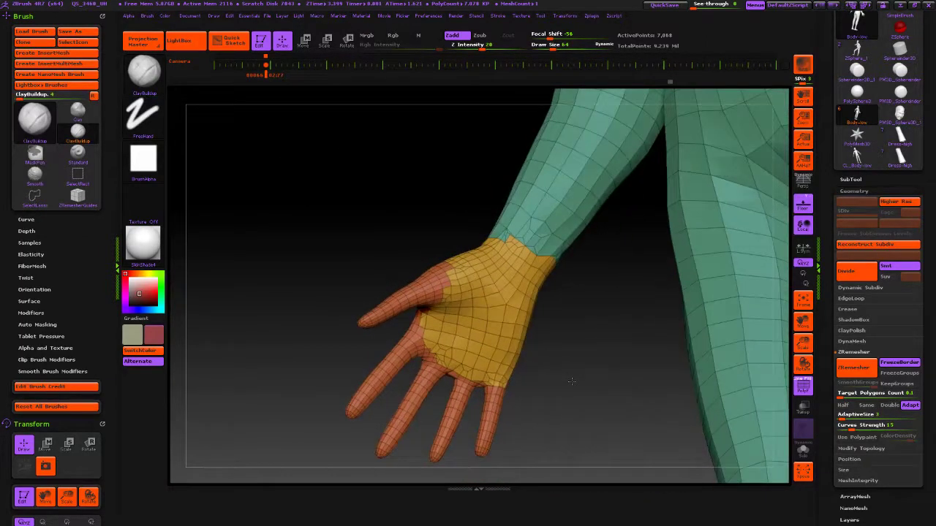
key(ctrl+z)
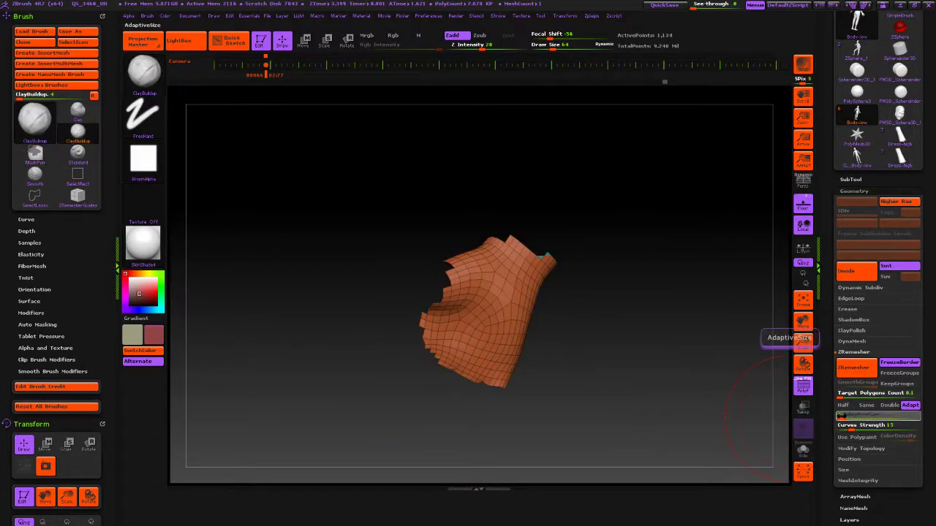
Step: ZRemesh the isolated palms with Target Polygons Count 0.1 and AdaptiveSize 1
click(856, 366)
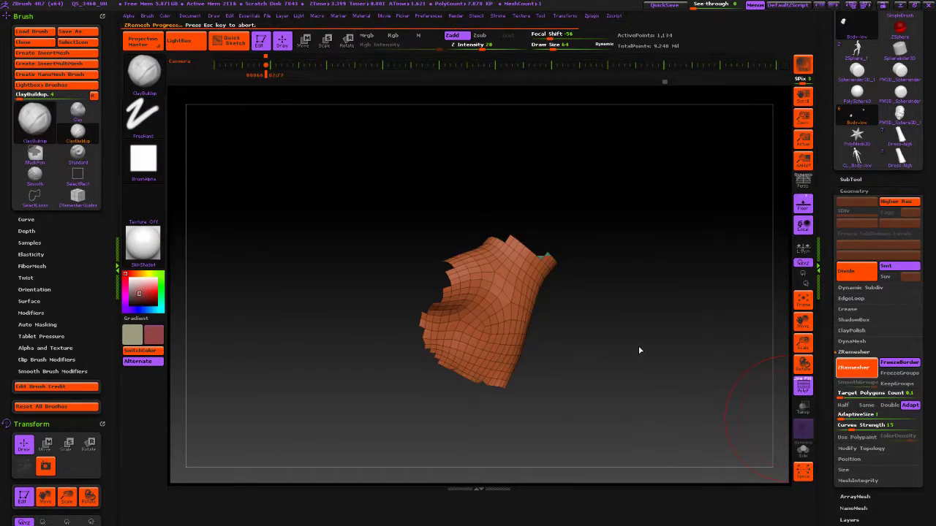
right_drag(603, 390, 576, 452)
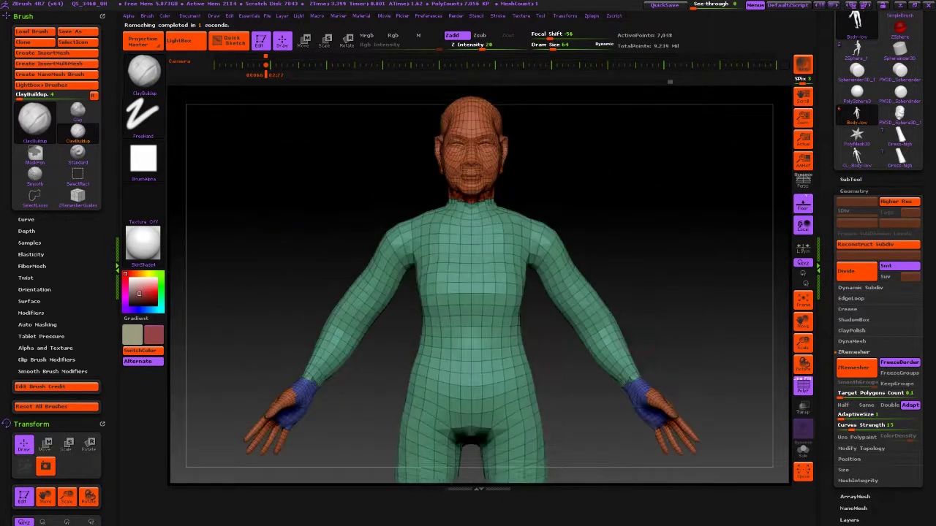
Step: Examine the topology of the whole body, from the head and neck border through the torso to the hands, legs and feet
alt+right_drag(661, 222, 668, 442)
ctrl+right_drag(600, 311, 674, 286)
ctrl+right_drag(677, 215, 637, 388)
alt+right_drag(637, 388, 691, 232)
alt+right_drag(690, 232, 518, 306)
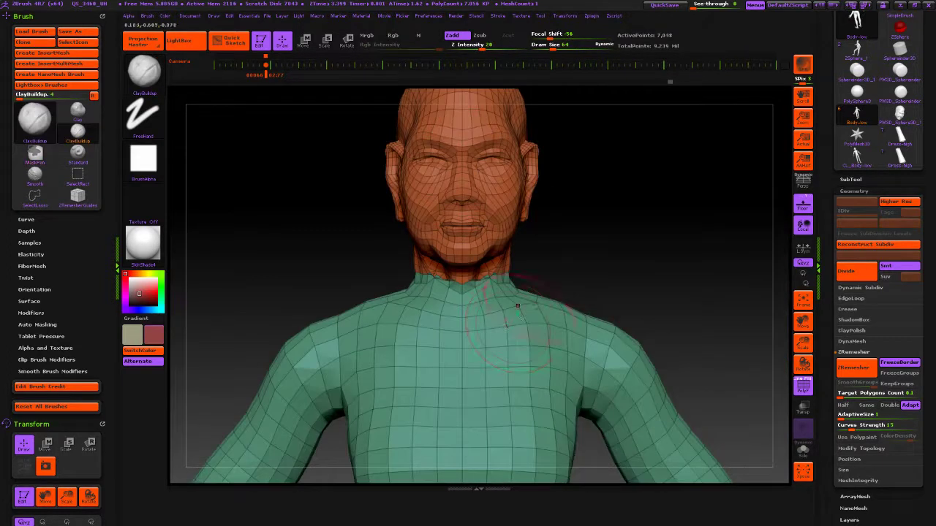
right_drag(617, 231, 497, 253)
alt+right_drag(501, 397, 638, 117)
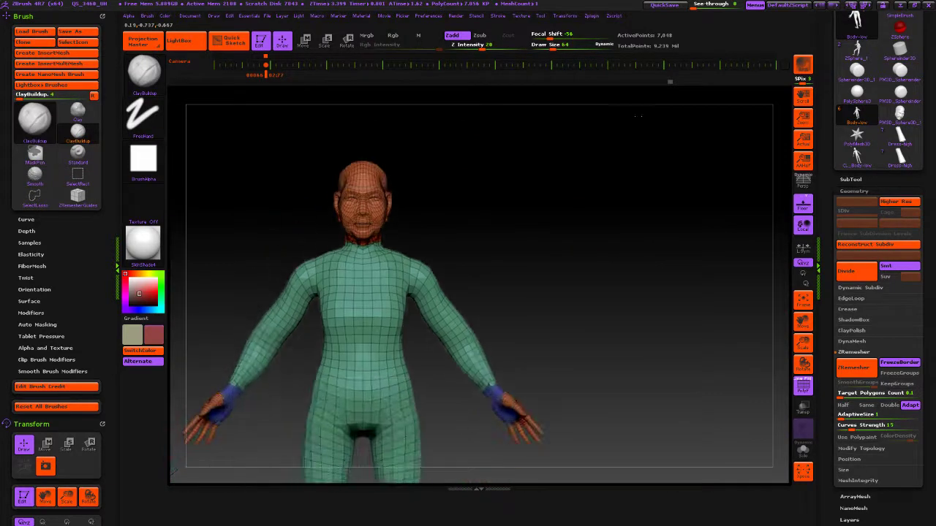
mouse_move(546, 286)
alt+right_down()
mouse_move(577, 274)
mouse_move(643, 165)
mouse_move(547, 259)
mouse_move(551, 97)
alt+right_up()
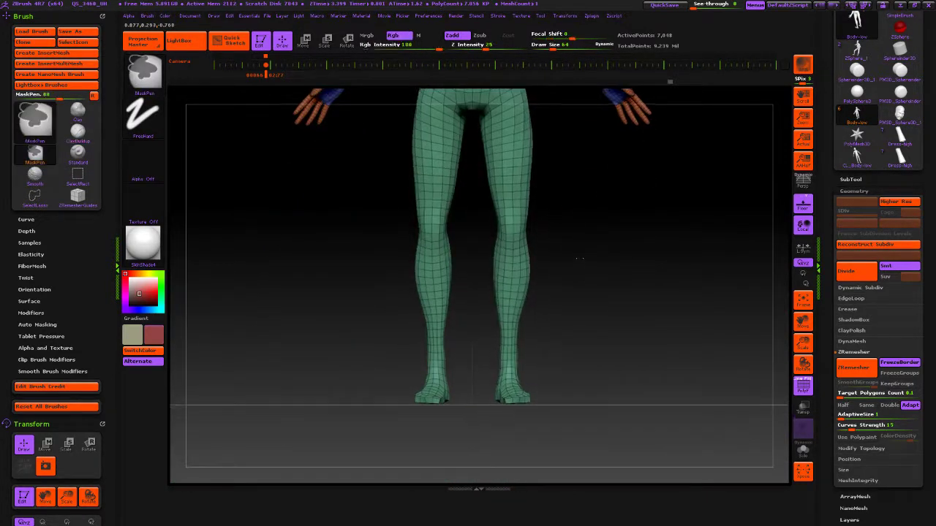
ctrl+right_drag(579, 258, 565, 263)
mouse_move(577, 269)
alt+right_down()
mouse_move(605, 428)
mouse_move(591, 340)
alt+right_up()
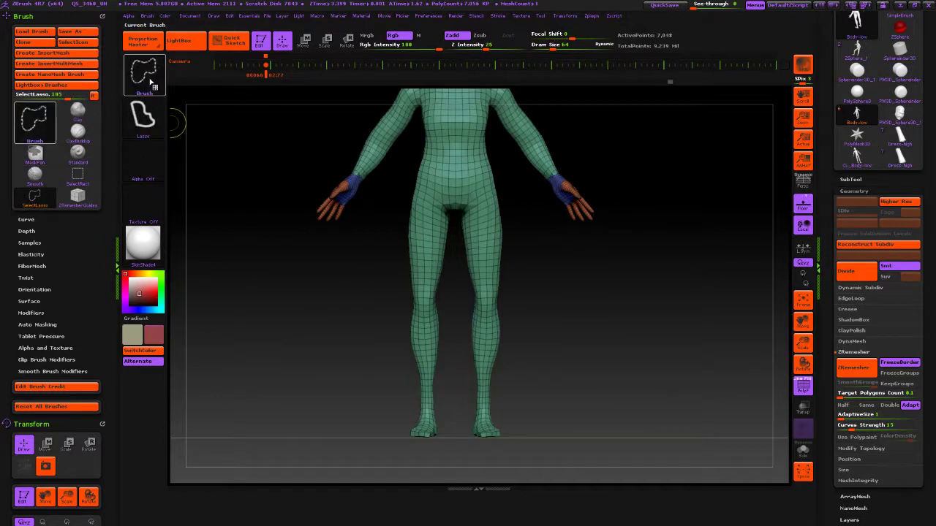
Step: Switch the selection brush to SelectRect, isolate the body polygroup, and invert visibility to show only the head and hands
ctrl+shift+click(151, 82)
mouse_move(589, 303)
alt+right_down()
mouse_move(607, 333)
mouse_move(634, 233)
mouse_move(628, 194)
mouse_move(630, 297)
alt+right_up()
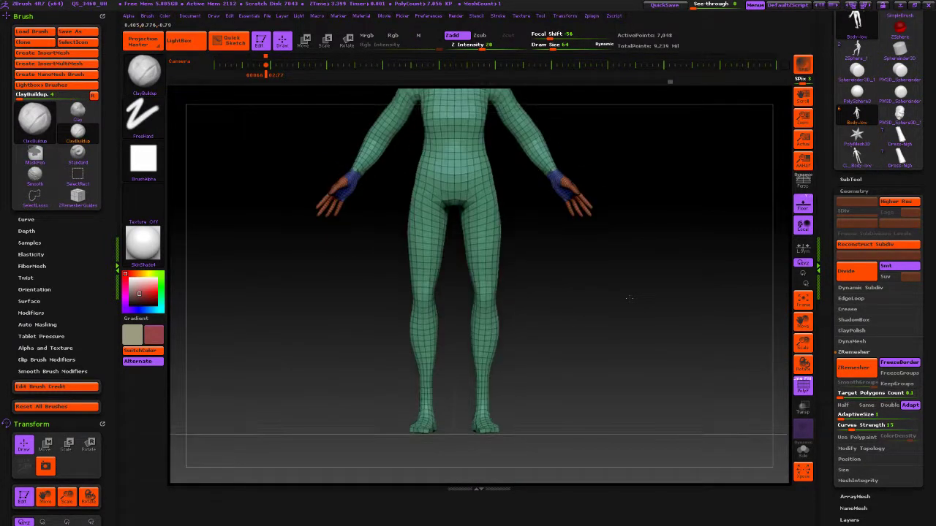
ctrl+shift+click(477, 227)
alt+drag(567, 258, 568, 391)
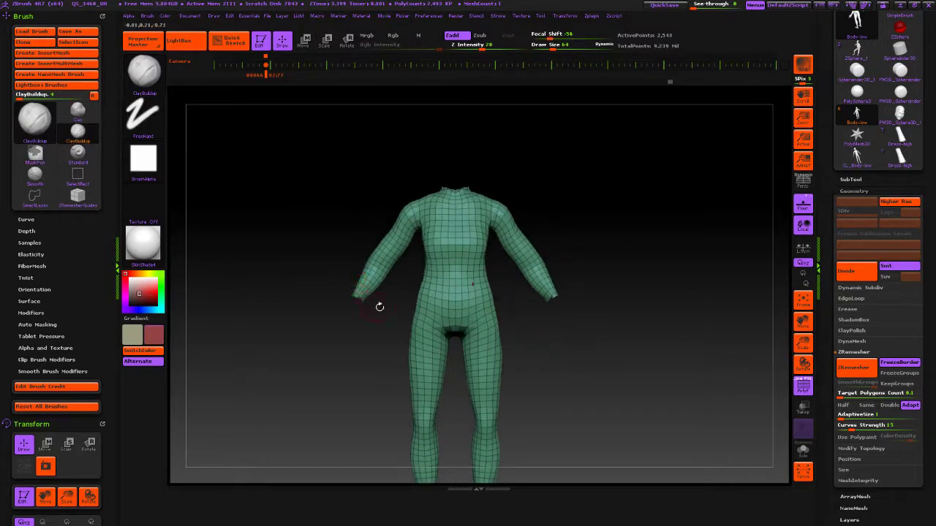
ctrl+shift+click(437, 287)
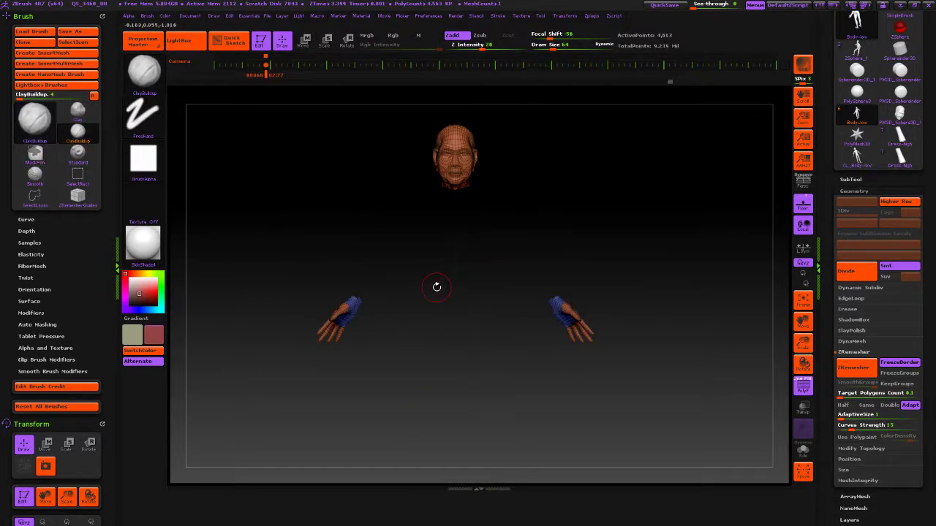
Step: Toggle the visibility of the body, palm, finger and head polygroups to check which parts share a group, ending with everything shown
ctrl+shift+click(352, 309)
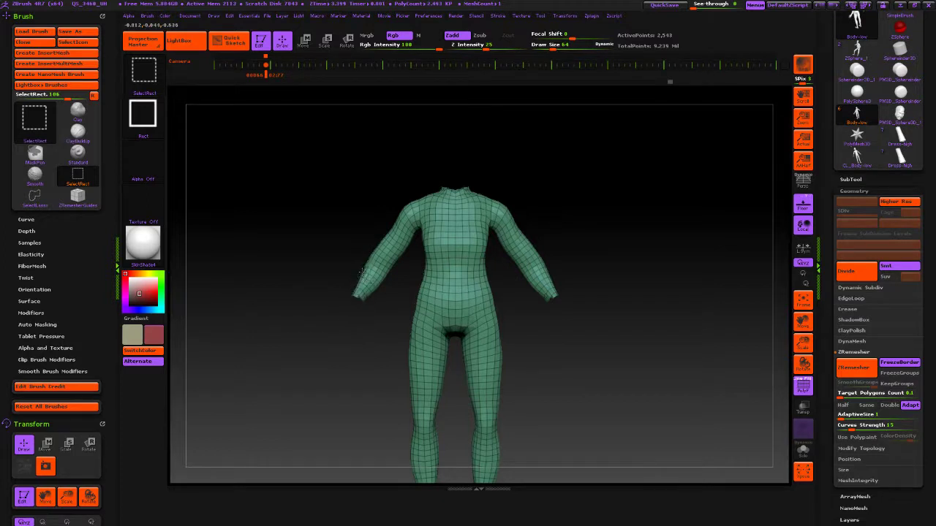
ctrl+shift+click(354, 305)
ctrl+shift+click(341, 308)
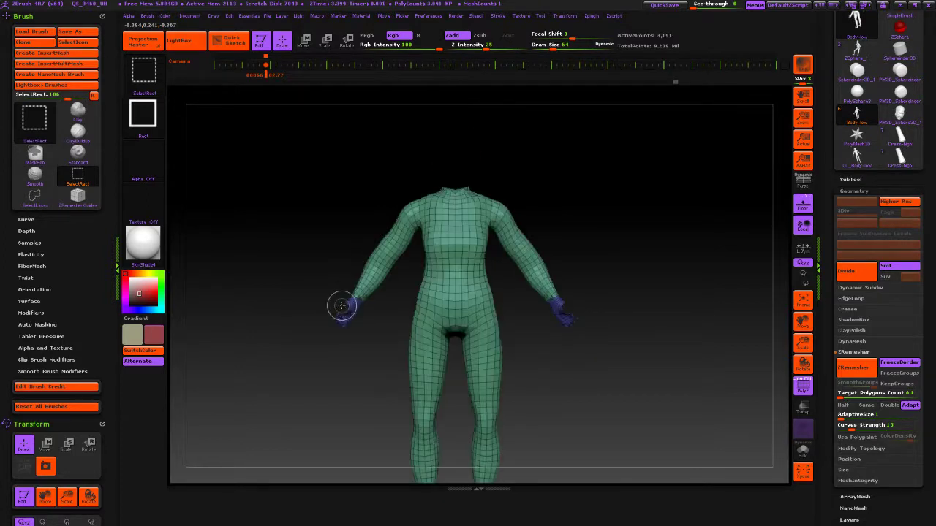
ctrl+shift+click(367, 283)
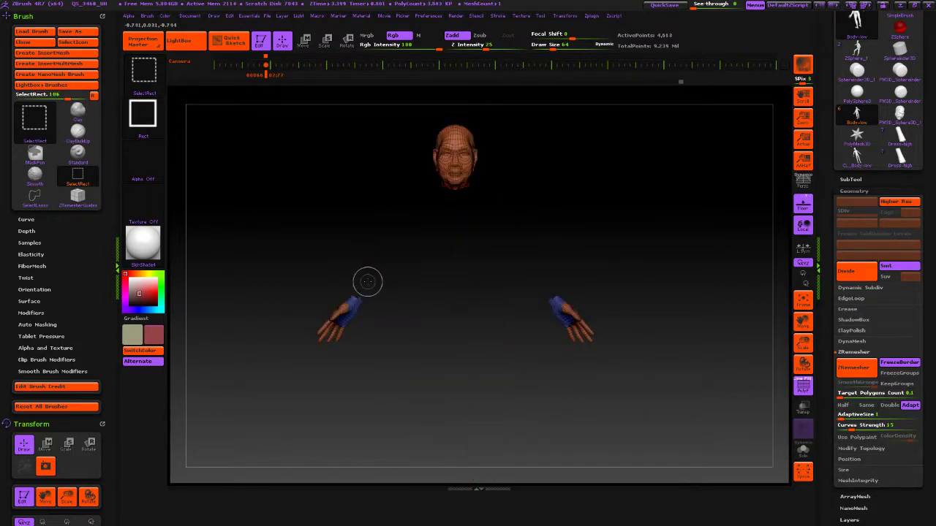
ctrl+alt+shift+click(355, 301)
ctrl+shift+click(341, 309)
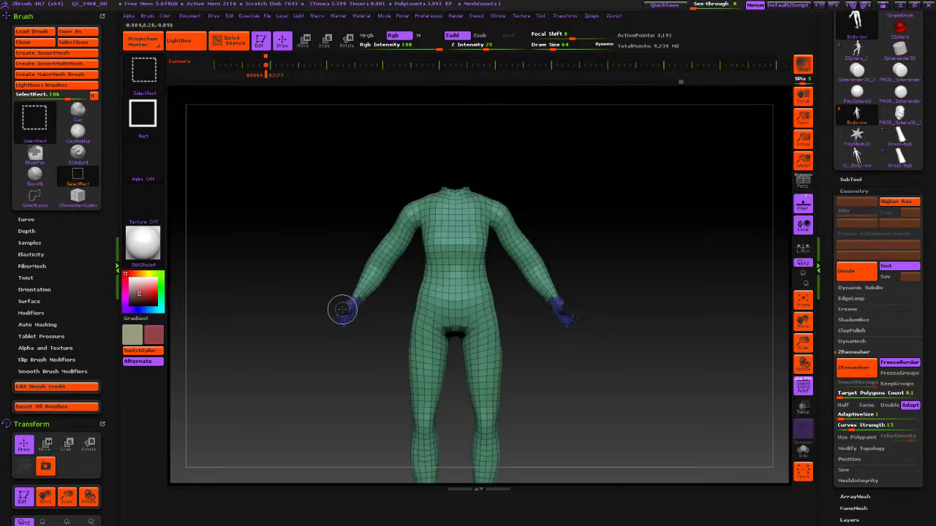
ctrl+shift+click(335, 312)
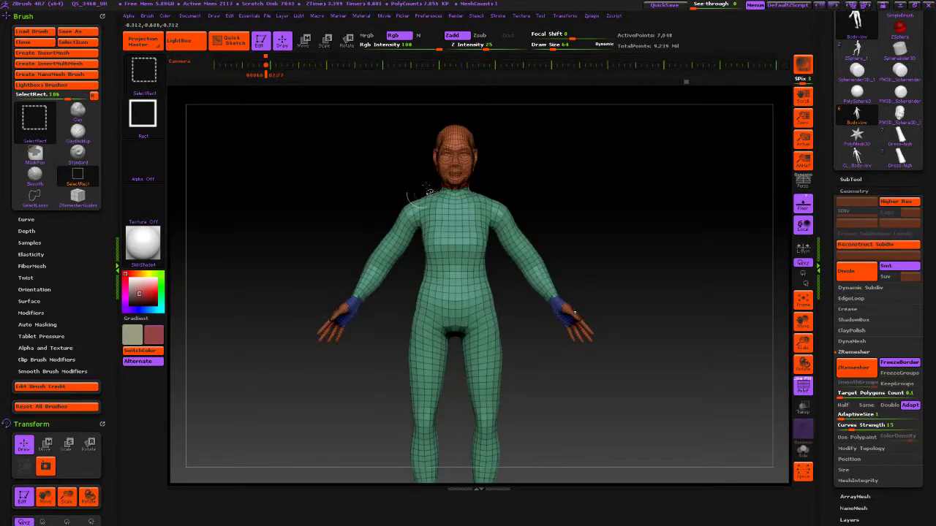
ctrl+shift+click(453, 147)
ctrl+shift+click(454, 147)
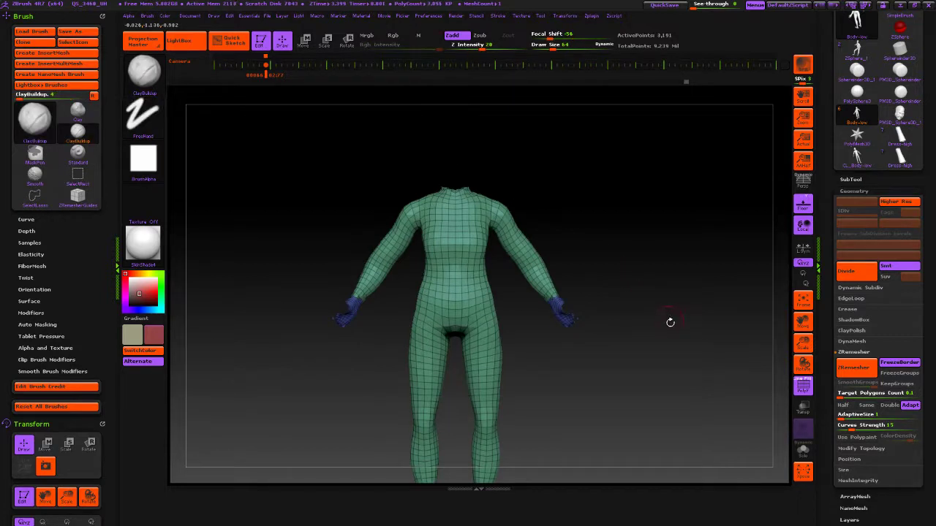
ctrl+shift+click(319, 310)
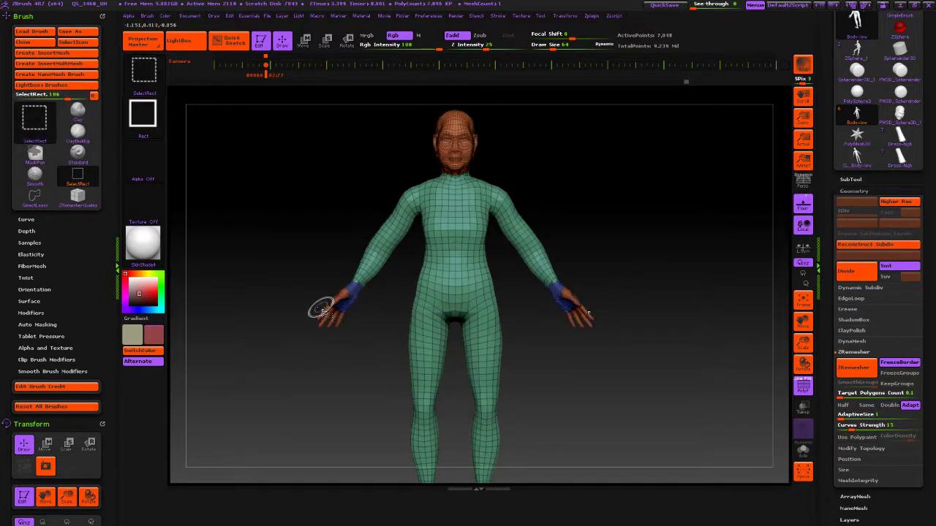
Step: Isolate the polygroup shared by the head and fingers, and mask only the head
alt+drag(616, 263, 637, 281)
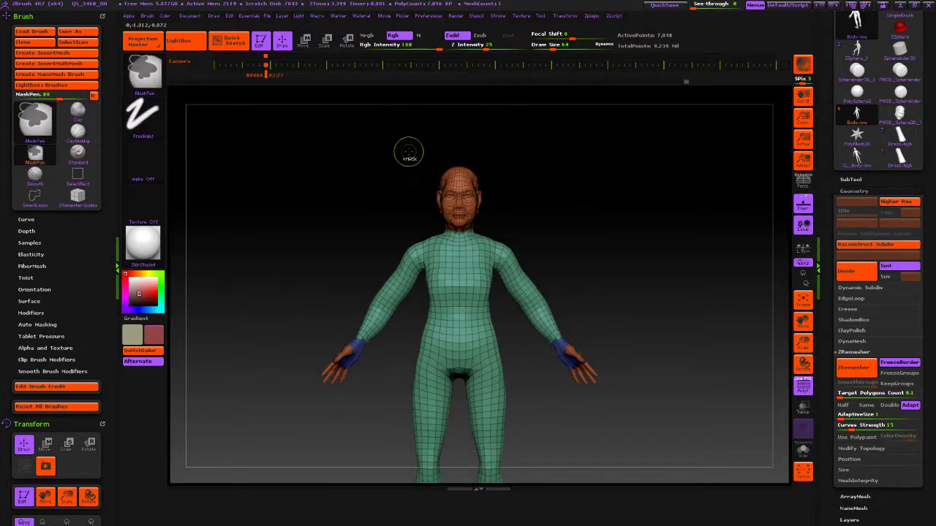
key(ctrl+shift)
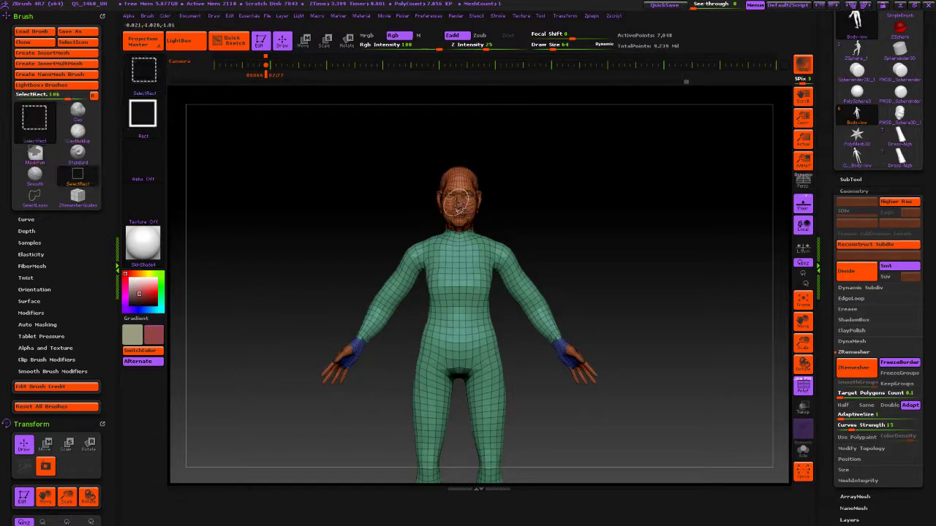
ctrl+shift+click(462, 219)
ctrl+drag(389, 133, 508, 266)
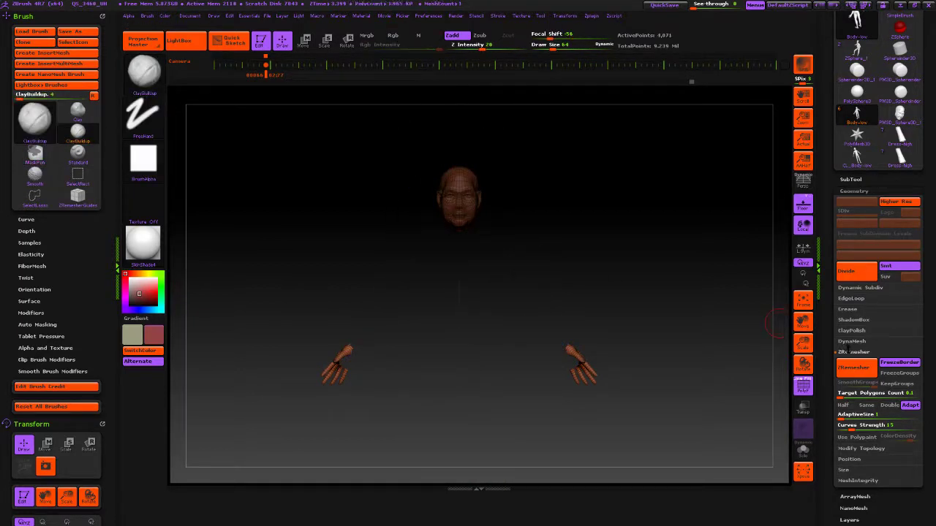
Step: Turn the masked head into its own polygroup with Group Masked Clear Mask, and show the whole model again
scroll(839, 449, down, 5)
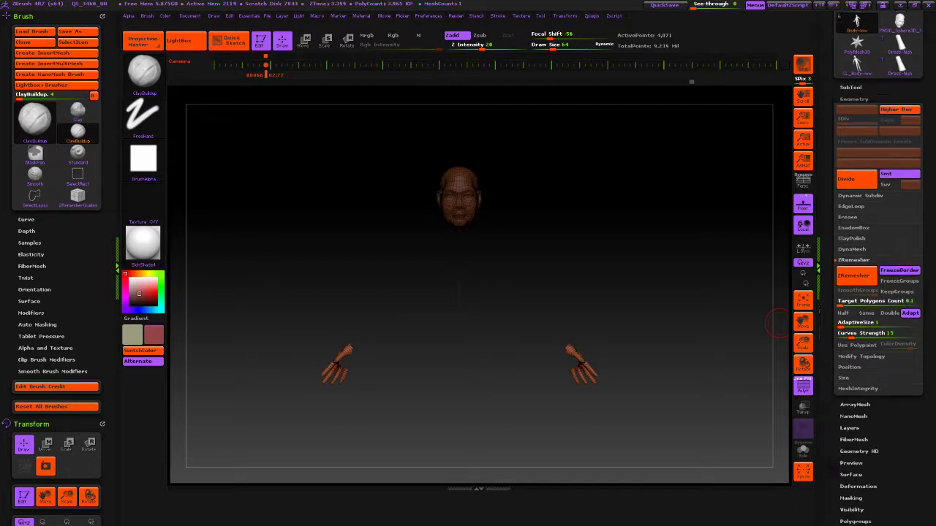
click(855, 480)
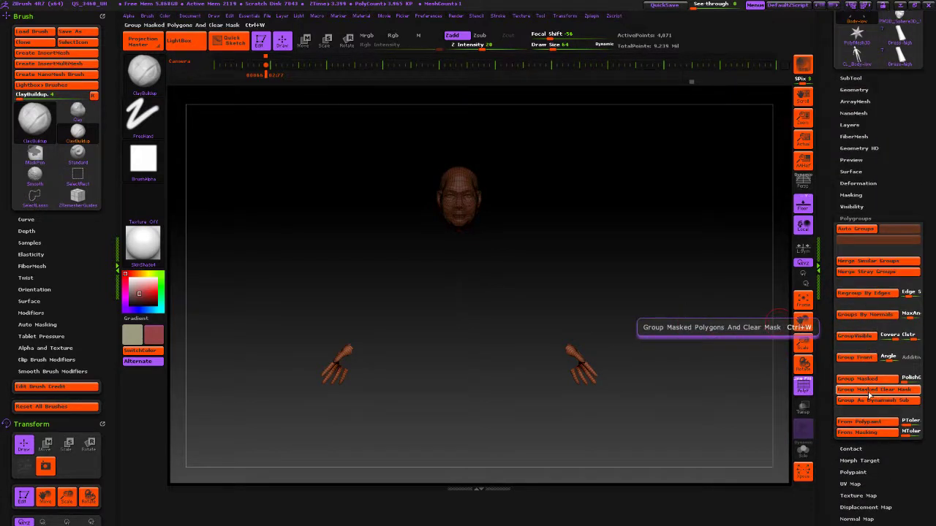
click(869, 390)
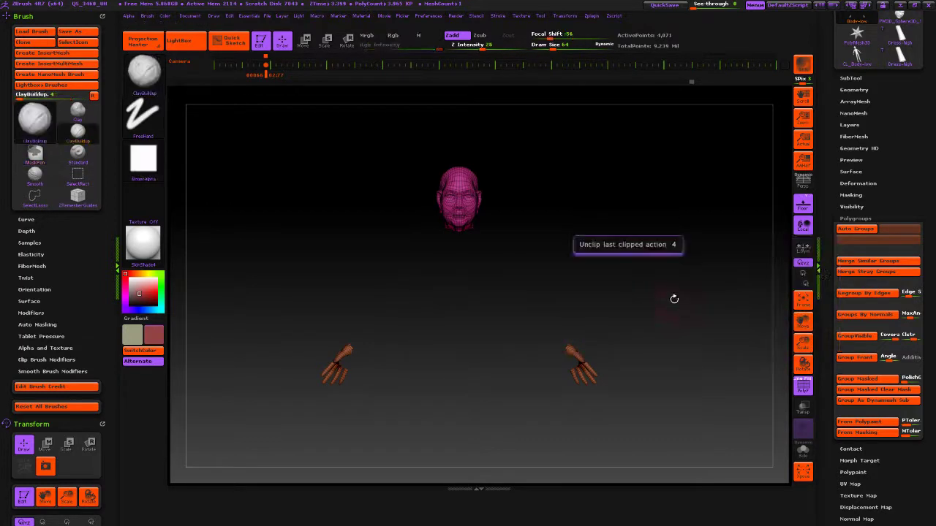
ctrl+shift+click(674, 185)
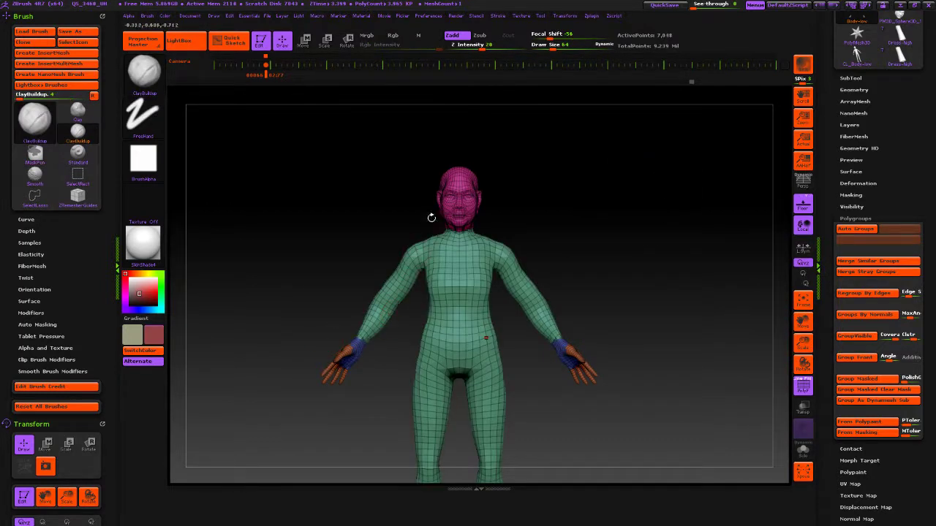
Step: Hide the head polygroup, and enable FreezeGroups and KeepGroups in the ZRemesher settings
ctrl+shift+click(455, 194)
ctrl+shift+click(455, 194)
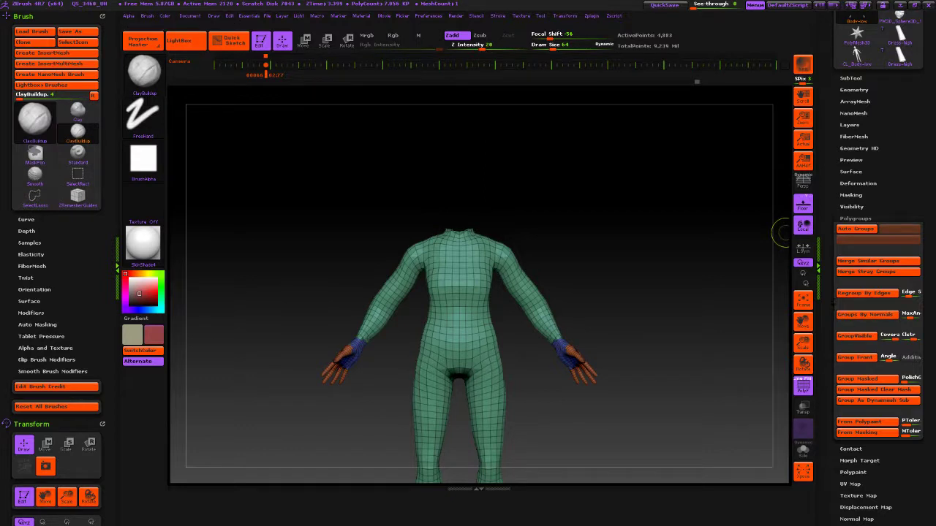
drag(833, 302, 833, 376)
click(853, 282)
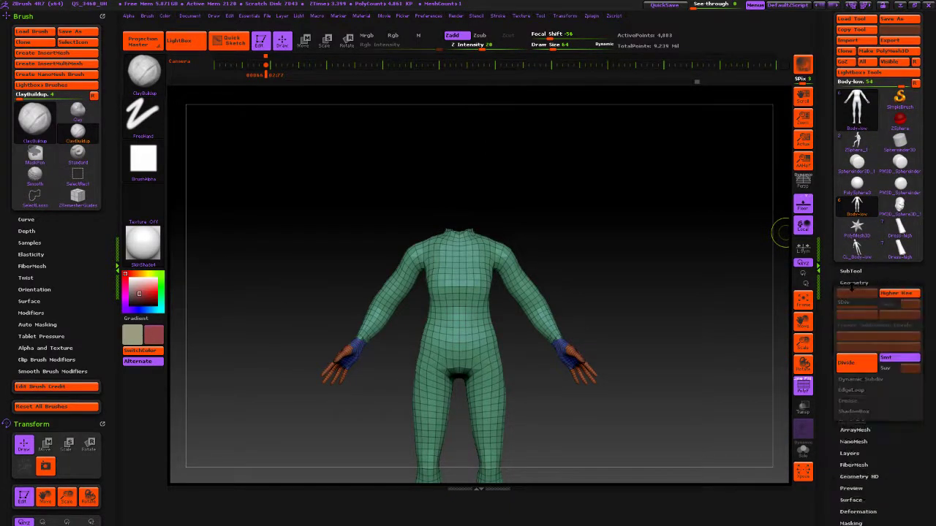
drag(832, 349, 832, 333)
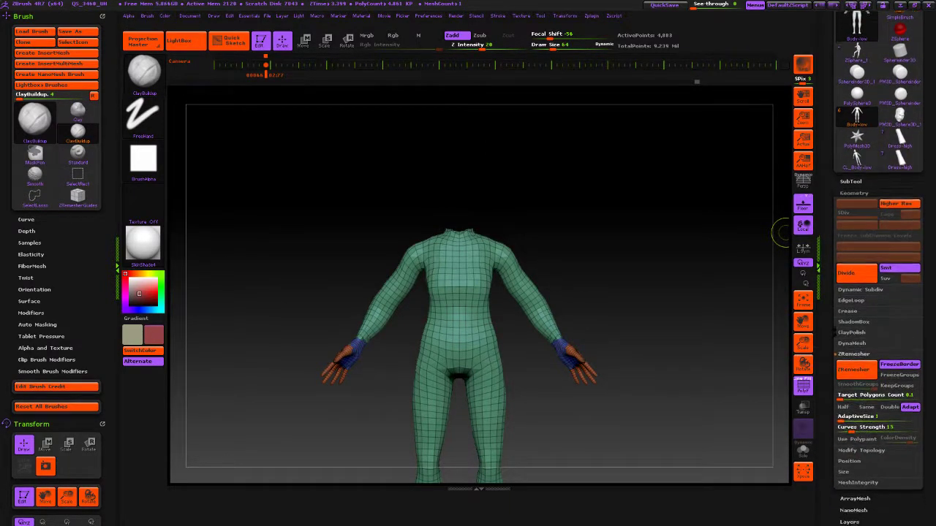
click(902, 375)
click(898, 385)
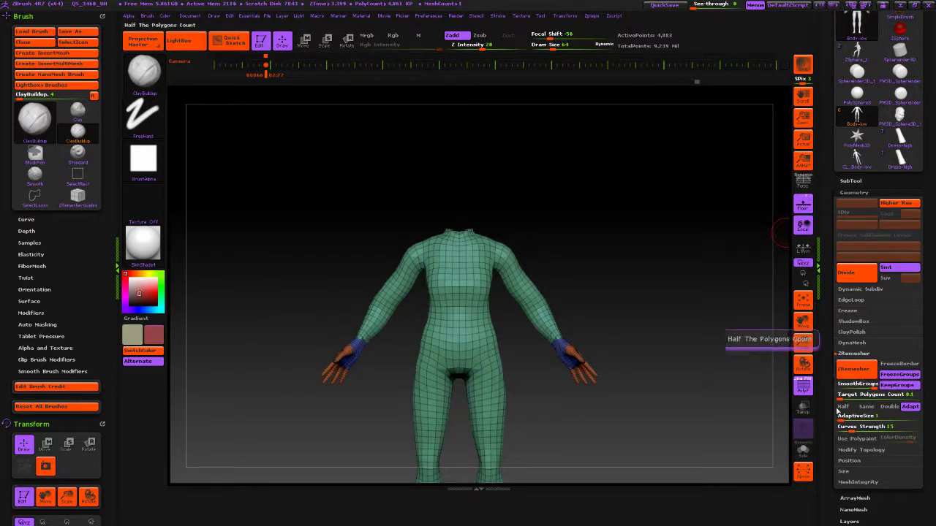
Step: Try remeshing the low-poly body with ZRemesher set to the Same polygon count, and undo the remesh
click(866, 407)
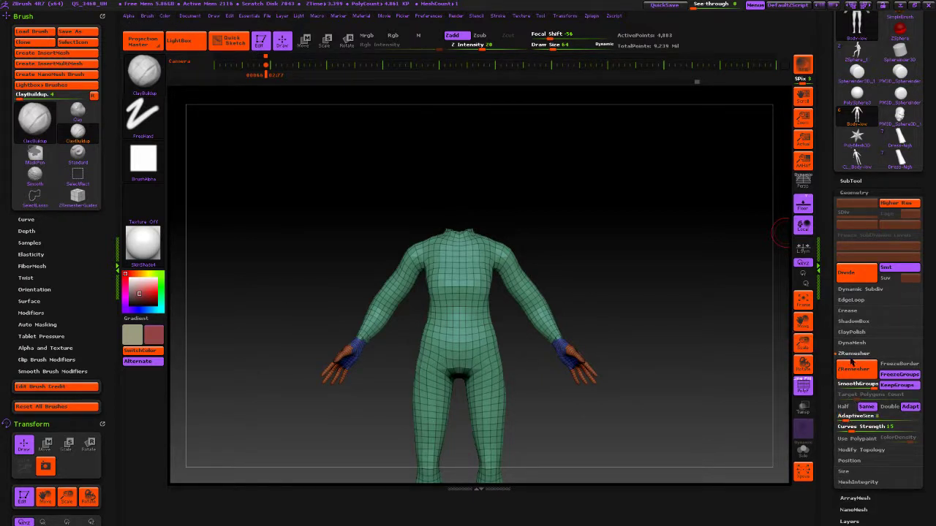
click(853, 353)
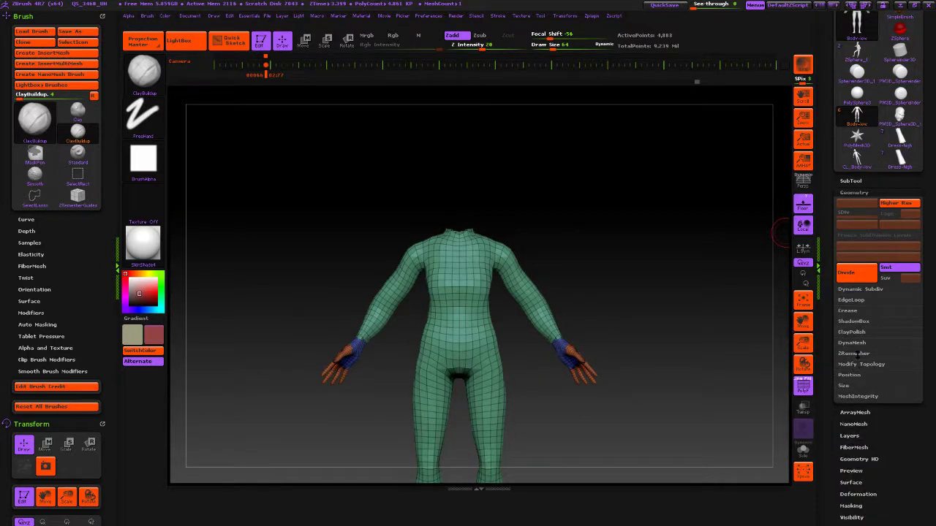
click(855, 354)
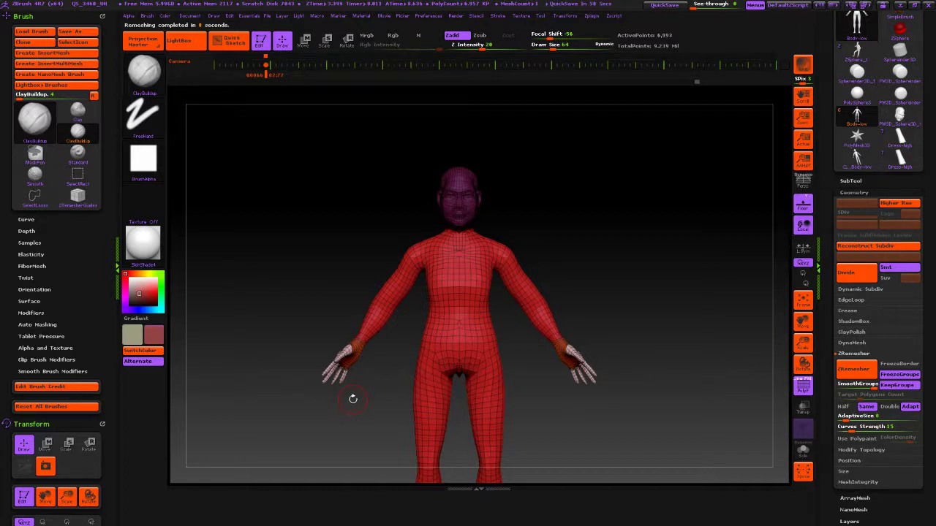
mouse_move(352, 399)
mouse_down()
mouse_move(383, 378)
mouse_move(299, 361)
mouse_move(346, 398)
mouse_move(370, 378)
mouse_move(369, 447)
mouse_move(451, 314)
mouse_move(433, 442)
mouse_move(459, 446)
mouse_move(544, 409)
mouse_move(614, 357)
mouse_move(618, 210)
mouse_up()
drag(629, 432, 677, 437)
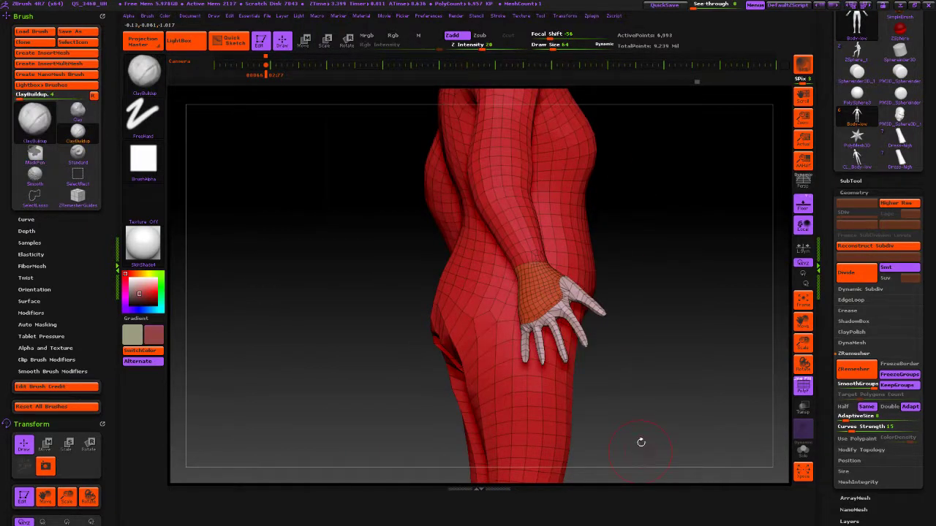
key(ctrl+z)
Step: Apply DynaMesh to the low-poly body at resolution 320
drag(666, 356, 623, 382)
alt+right_drag(658, 313, 525, 130)
alt+right_drag(566, 319, 573, 423)
ctrl+right_drag(377, 378, 410, 255)
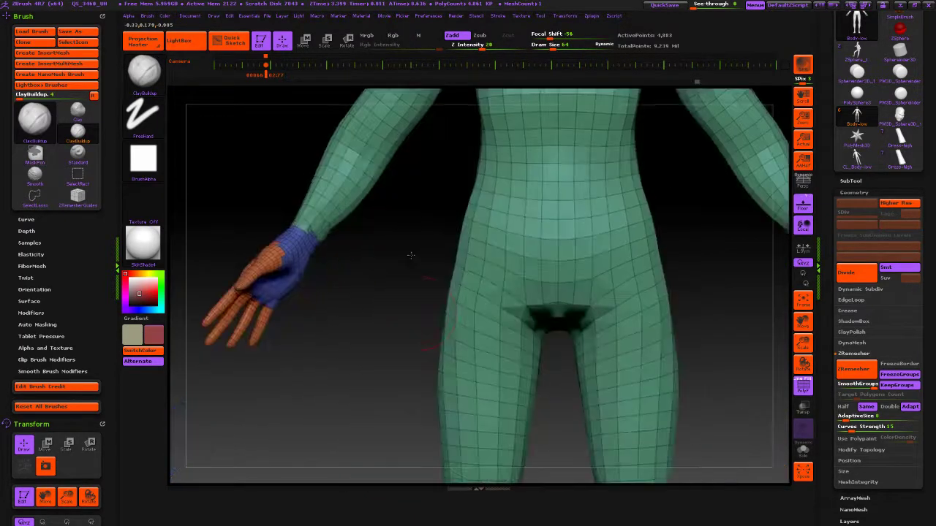
drag(409, 256, 421, 286)
ctrl+right_drag(500, 467, 489, 380)
alt+right_drag(489, 380, 488, 434)
click(859, 343)
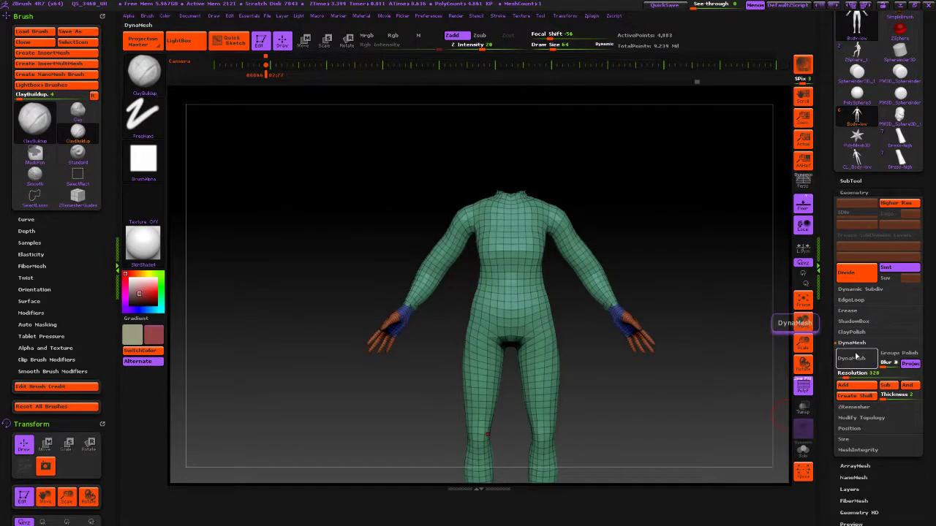
click(854, 357)
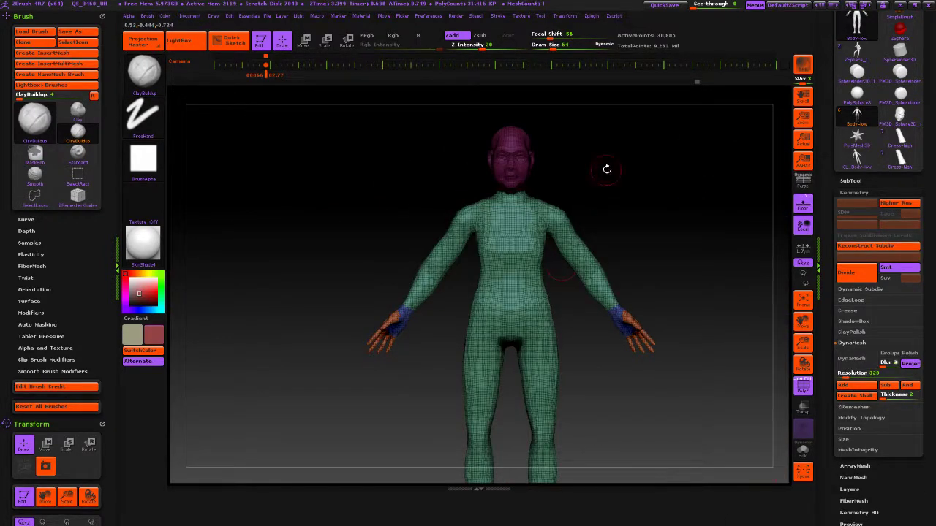
Step: Inspect the dense DynaMesh result across the body and undo it
alt+right_drag(606, 169, 655, 345)
right_drag(647, 386, 545, 402)
alt+right_drag(687, 437, 615, 231)
right_drag(627, 345, 670, 349)
key(ctrl+z)
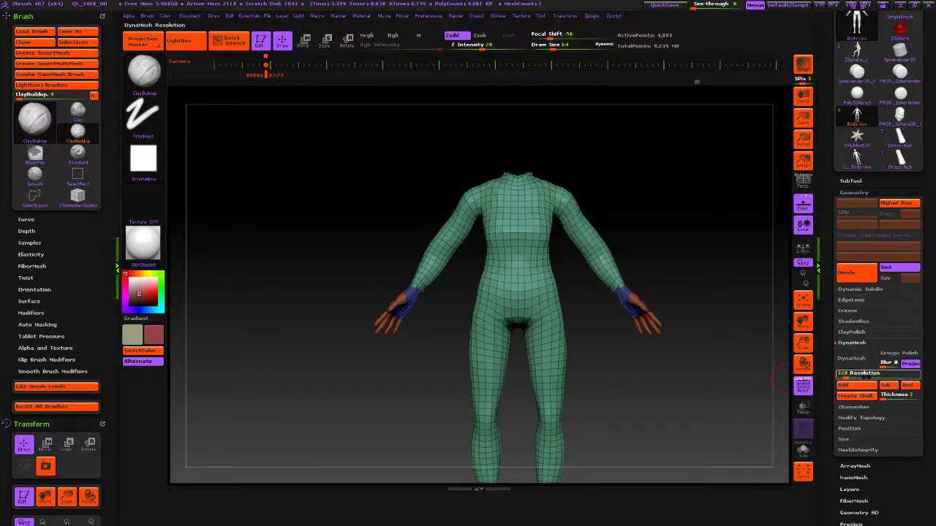
Step: Try DynaMesh on the body at resolution 128 with Groups enabled, and undo it
click(842, 374)
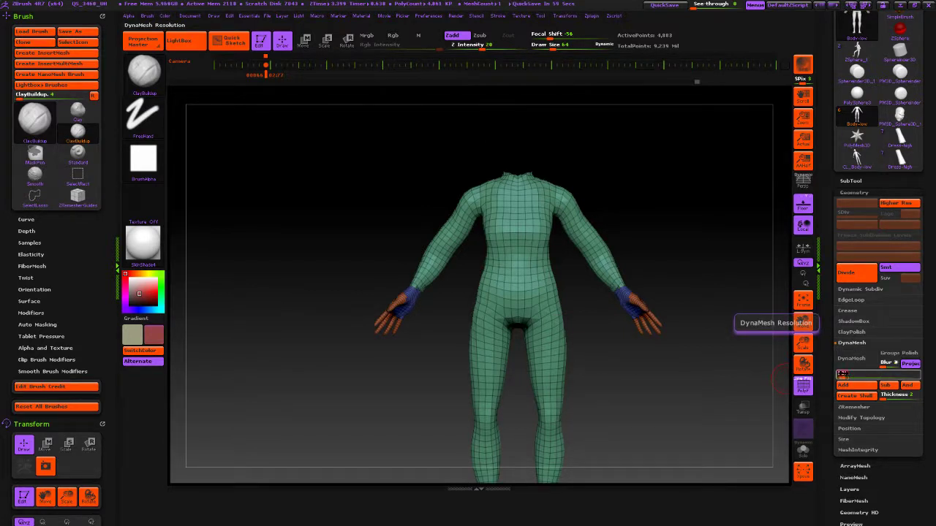
text(128)
key(Return)
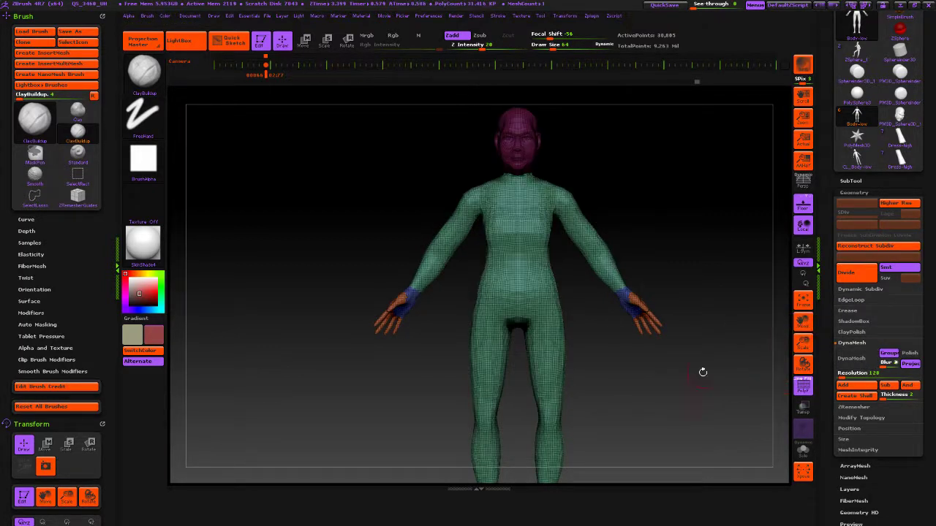
drag(701, 398, 679, 403)
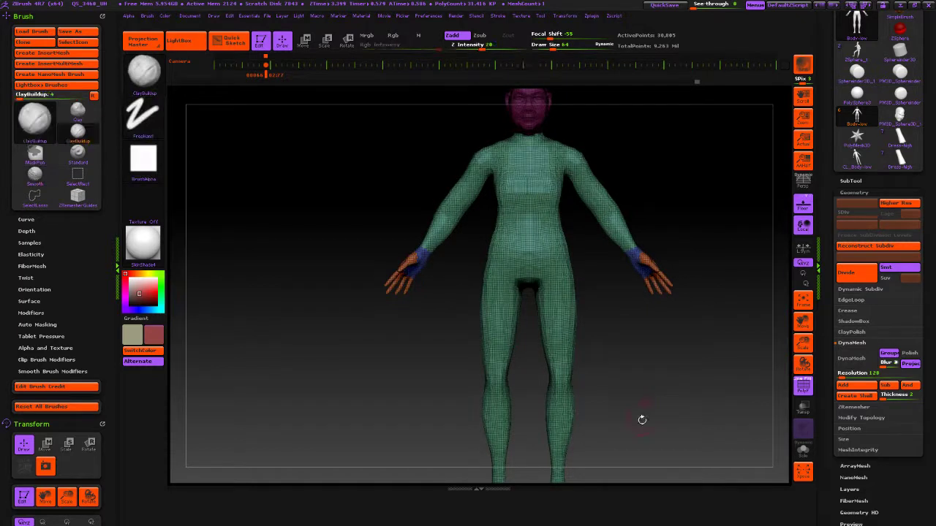
drag(641, 419, 663, 412)
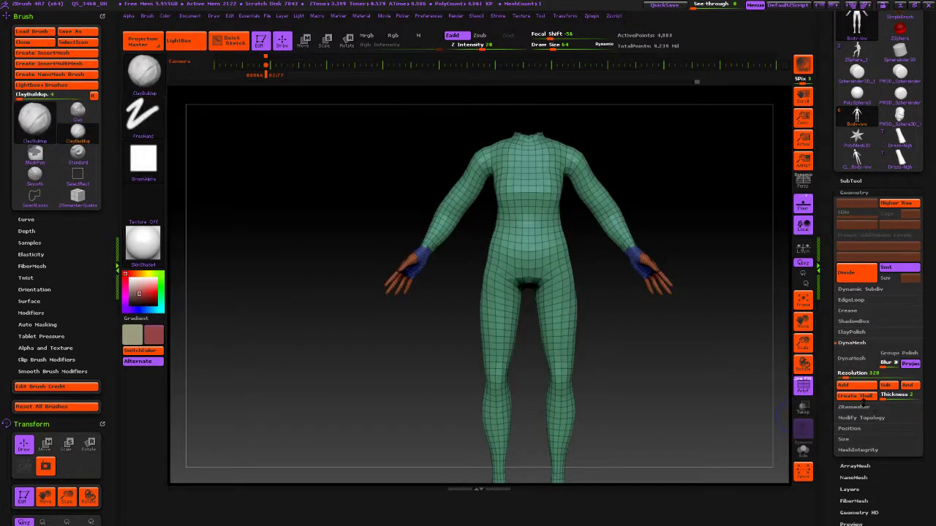
Step: Retry the grouped DynaMesh after setting the resolution to 128 again, and undo the result
text(0)
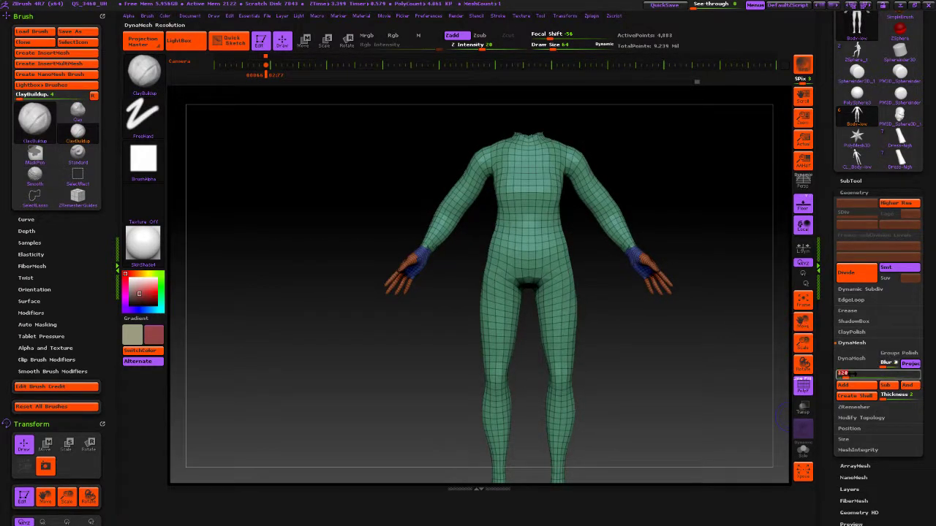
key(Return)
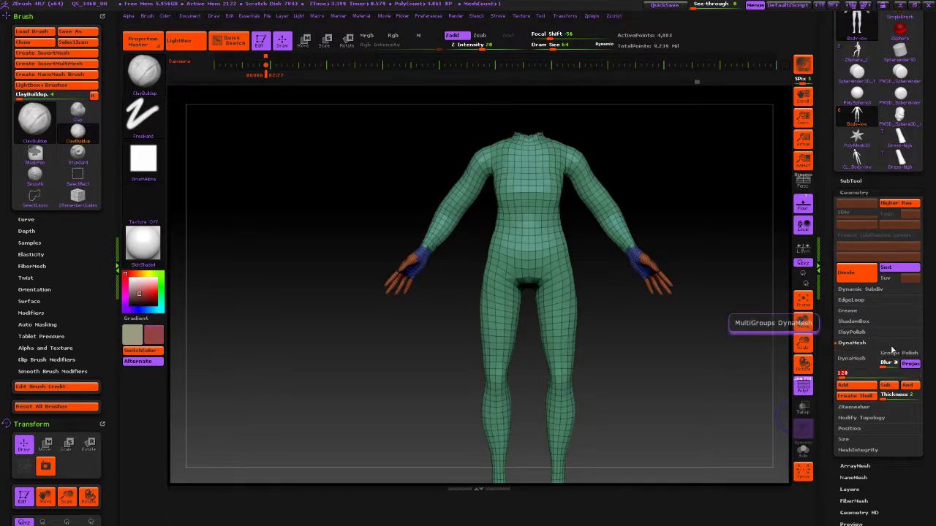
click(848, 358)
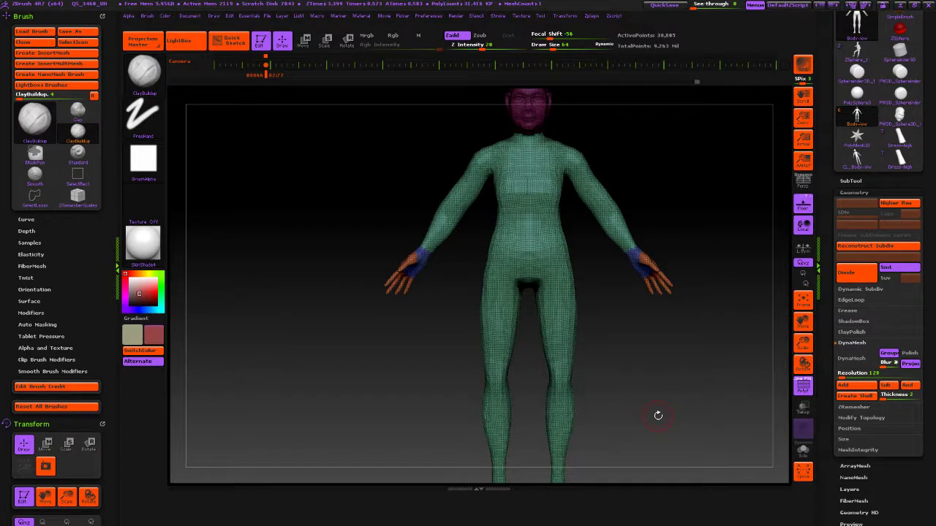
key(ctrl+z)
Step: Unhide all parts of the low-poly body and repair its geometry with Fix Mesh
drag(677, 363, 687, 281)
alt+drag(649, 196, 633, 352)
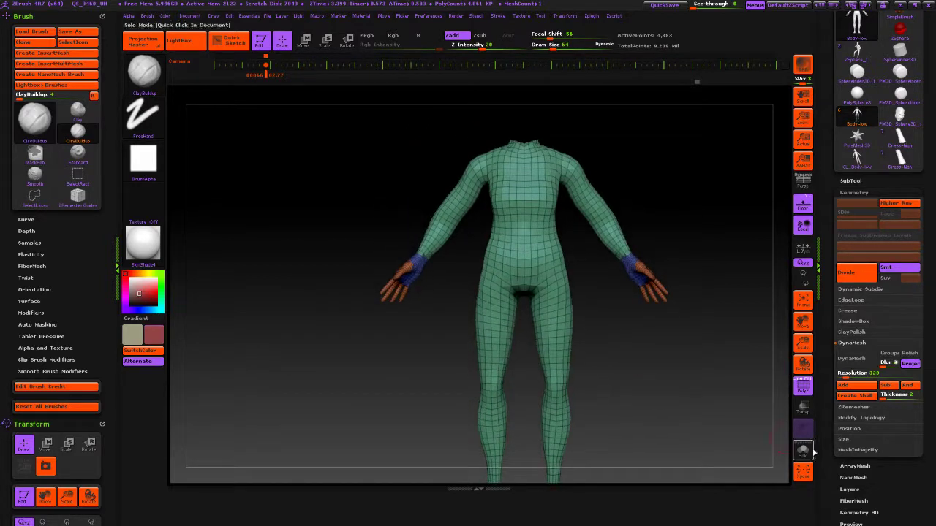
click(860, 450)
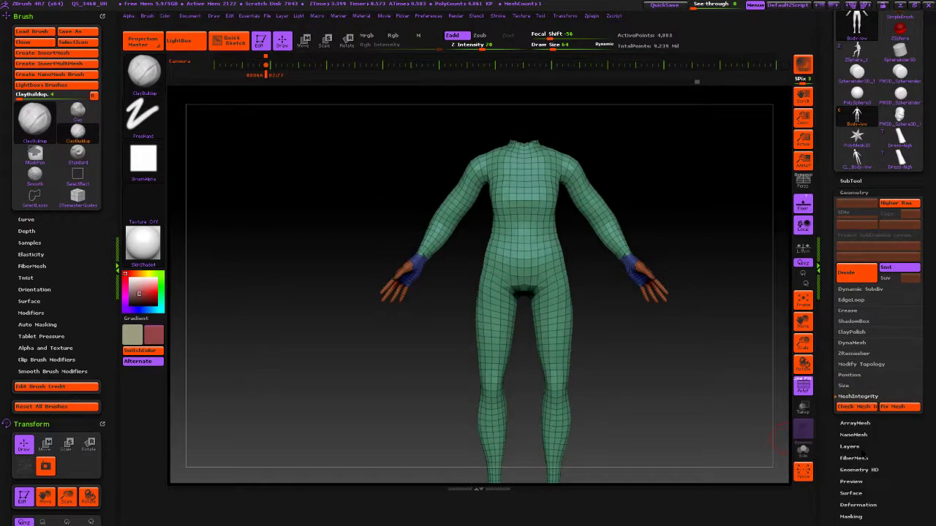
click(896, 410)
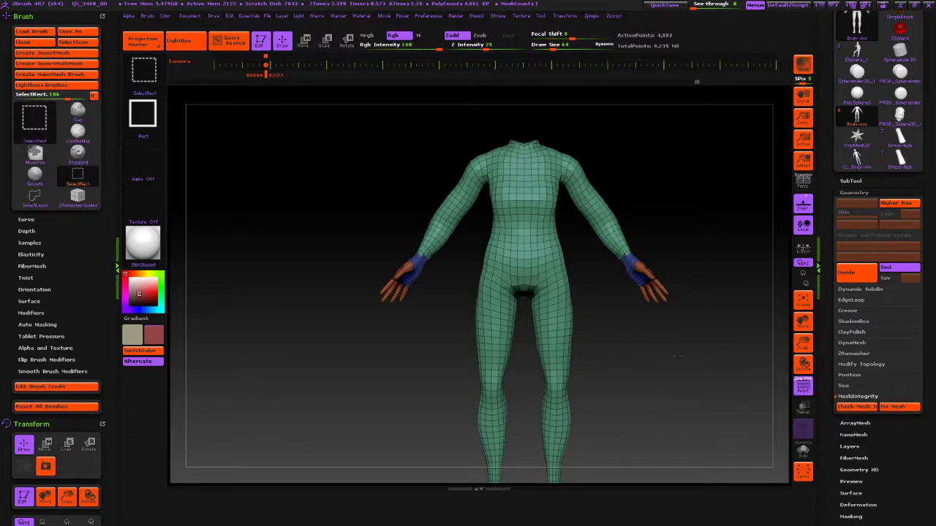
ctrl+shift+click(677, 359)
click(896, 409)
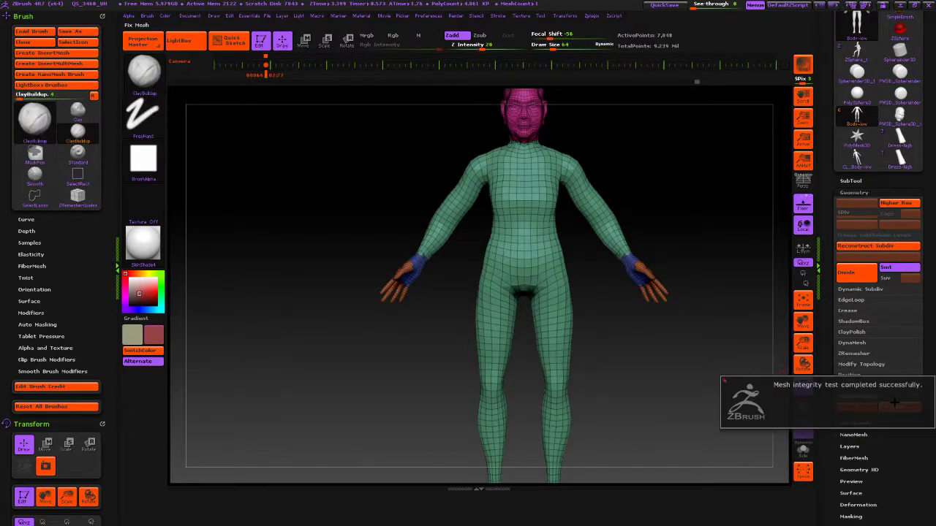
Step: Examine the repaired body's surface and arm topology, with the polyframe toggled off and on
alt+drag(698, 355, 706, 519)
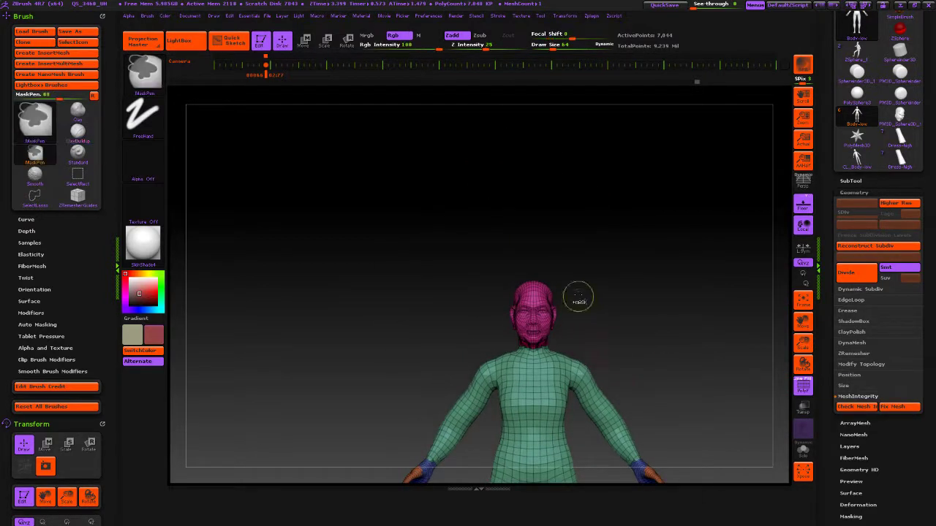
mouse_move(578, 296)
ctrl+right_down()
mouse_move(611, 236)
mouse_move(653, 338)
mouse_move(637, 278)
mouse_move(711, 283)
mouse_move(520, 260)
ctrl+right_up()
alt+right_drag(585, 251, 599, 71)
alt+right_drag(420, 383, 456, 312)
click(802, 386)
right_drag(464, 397, 573, 394)
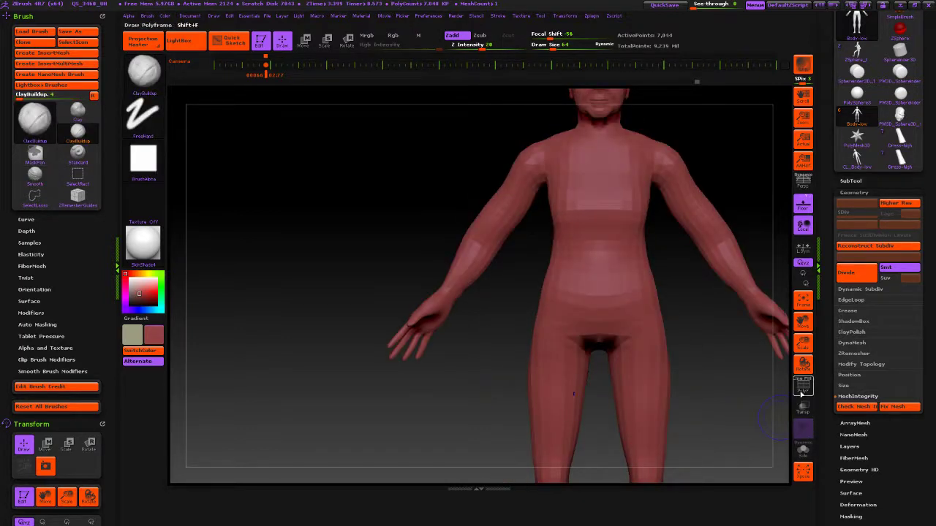
click(801, 393)
mouse_move(436, 372)
alt+right_down()
mouse_move(505, 390)
mouse_move(543, 418)
mouse_move(603, 252)
mouse_move(494, 442)
mouse_move(512, 468)
mouse_move(599, 227)
alt+right_up()
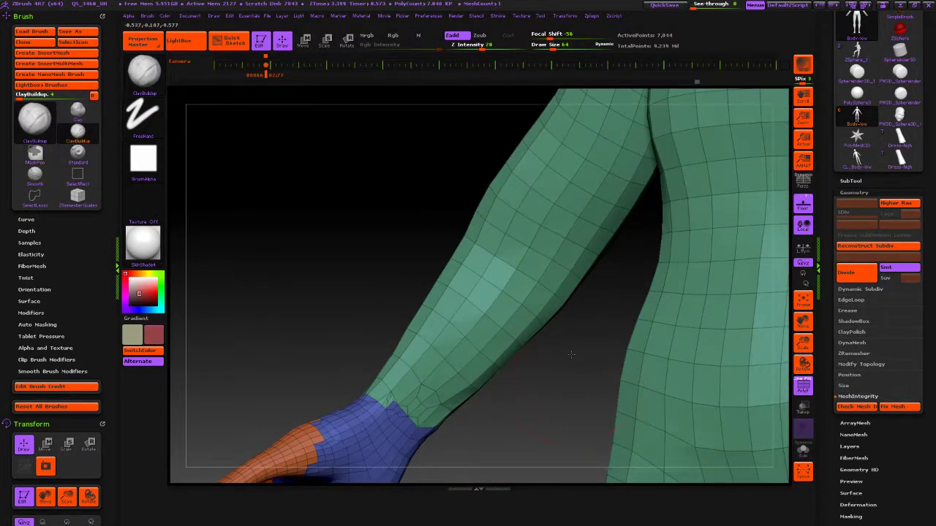
right_drag(591, 306, 364, 340)
alt+right_drag(768, 196, 570, 305)
alt+right_drag(650, 177, 674, 380)
right_drag(629, 414, 614, 183)
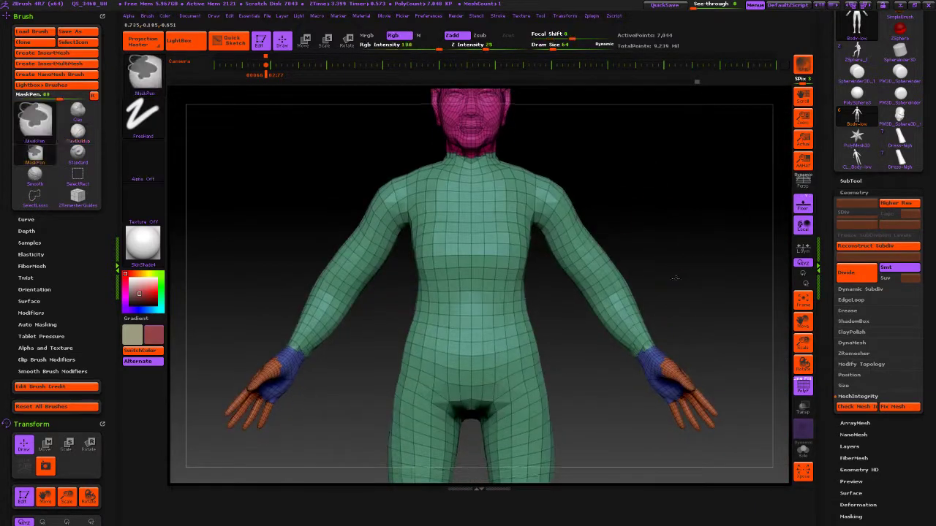
Step: Examine the wireframe of the head, the neck seam and the whole body
ctrl+right_drag(674, 278, 633, 465)
ctrl+right_drag(545, 257, 634, 272)
alt+right_drag(634, 272, 654, 395)
alt+right_drag(654, 395, 618, 386)
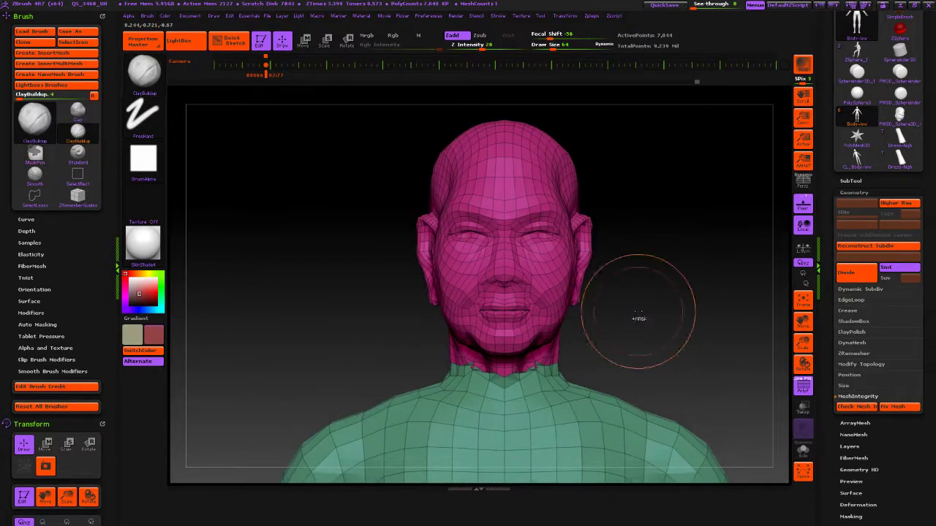
ctrl+right_drag(637, 318, 516, 290)
alt+right_drag(558, 410, 599, 127)
alt+right_drag(595, 345, 624, 217)
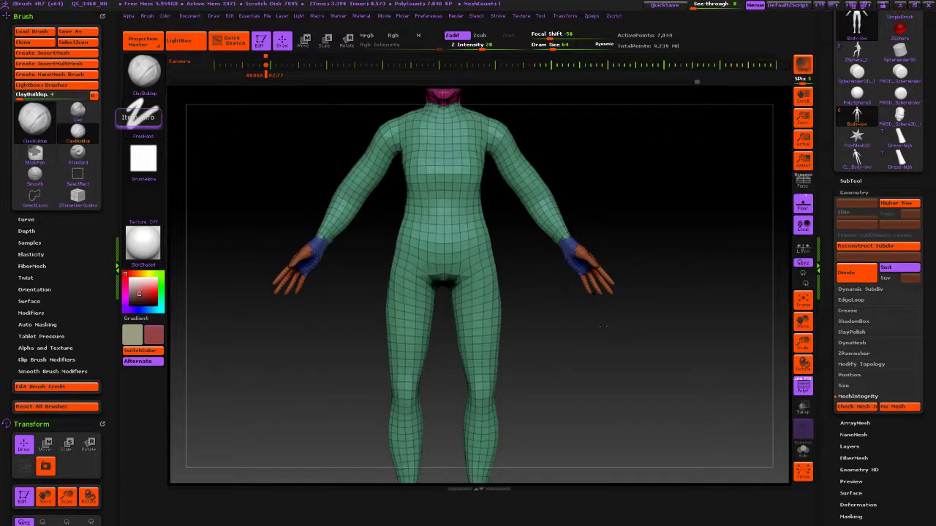
mouse_move(541, 351)
mouse_down()
mouse_move(603, 307)
mouse_move(658, 219)
mouse_move(643, 324)
mouse_up()
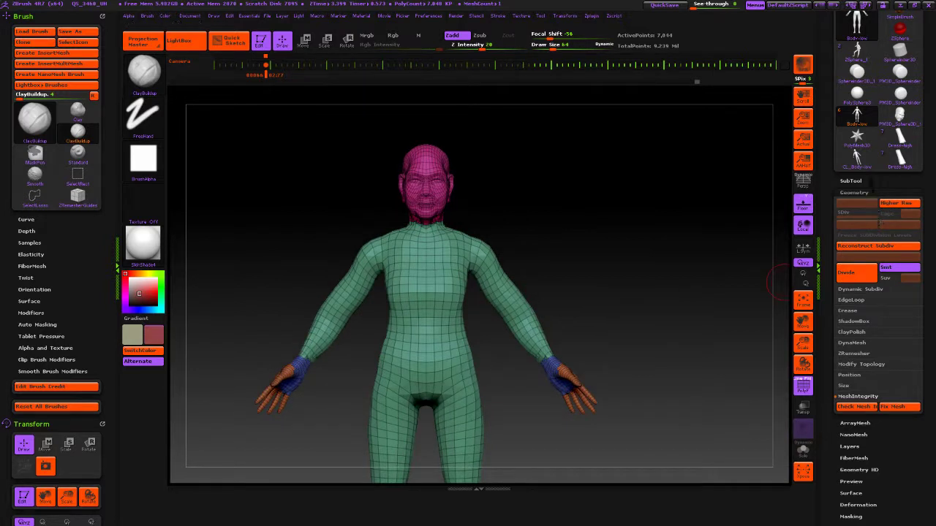
Step: Select the Dress-low subtool and check its mesh with the polyframe toggled off and on
click(864, 182)
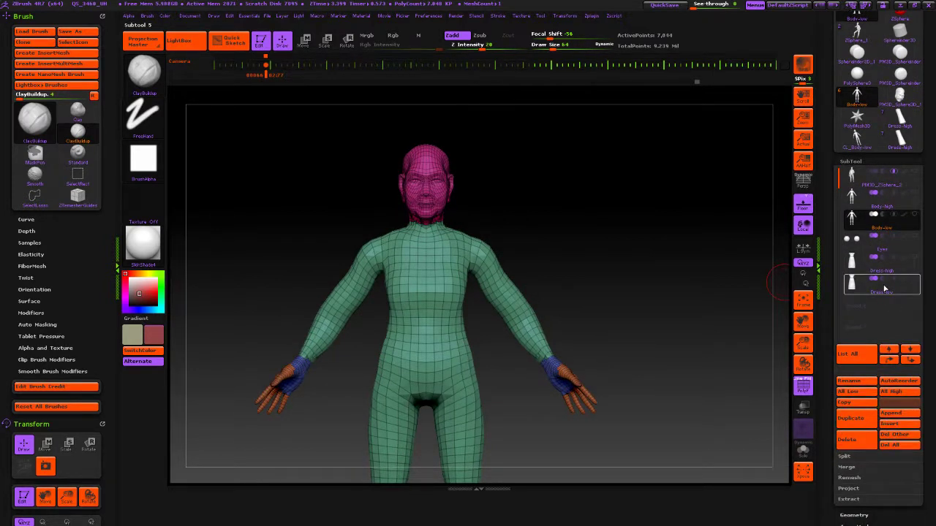
click(883, 286)
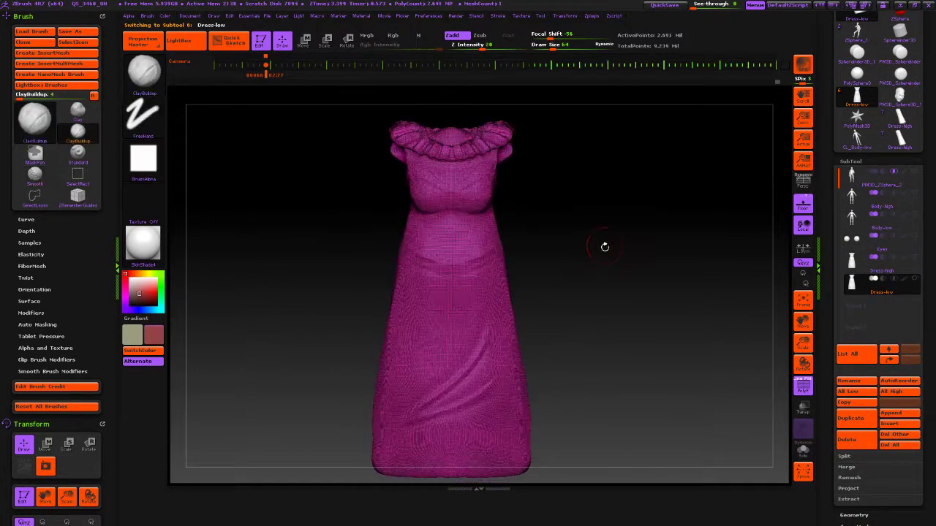
click(809, 388)
click(810, 388)
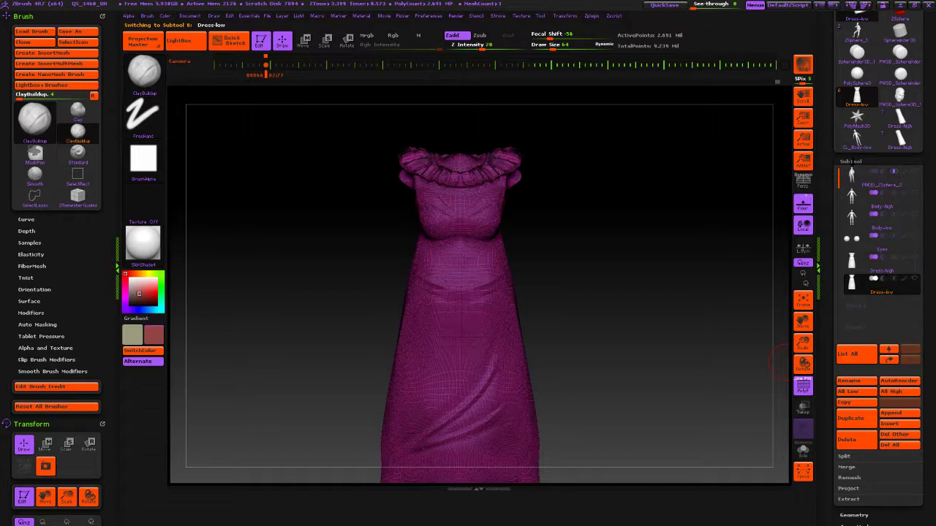
Step: Try remeshing the dress with ZRemesher at a target polygon count of 5 and AdaptiveSize 50, and undo the remesh
click(851, 162)
click(849, 173)
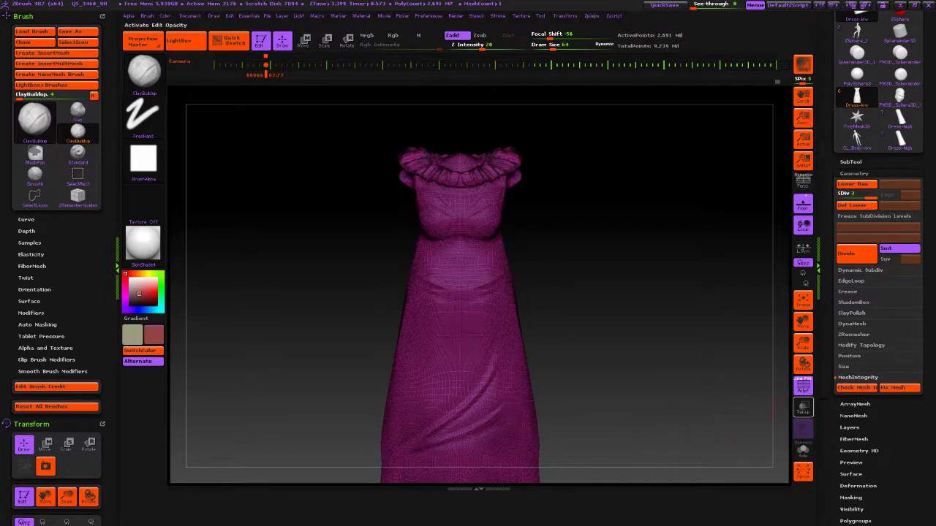
click(854, 334)
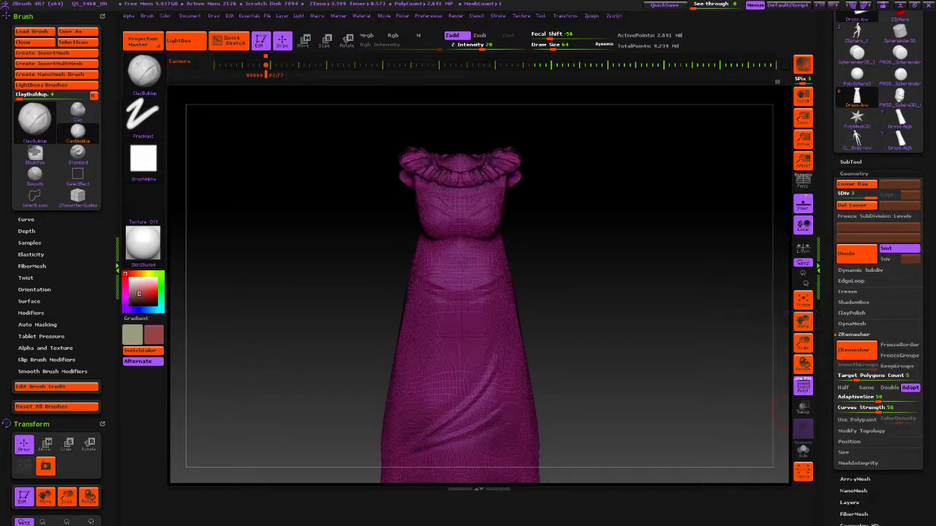
click(856, 350)
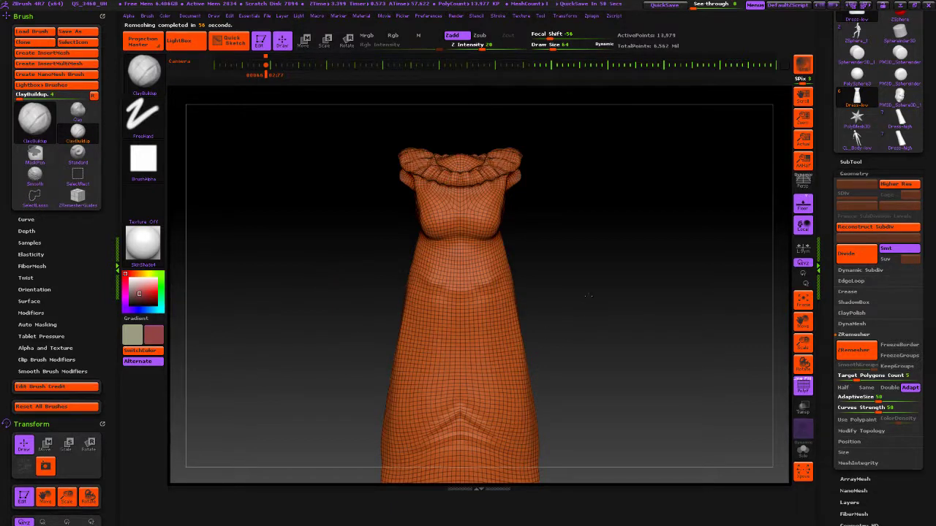
mouse_move(334, 279)
mouse_down()
mouse_move(641, 319)
mouse_move(581, 334)
mouse_move(583, 314)
mouse_move(575, 324)
mouse_up()
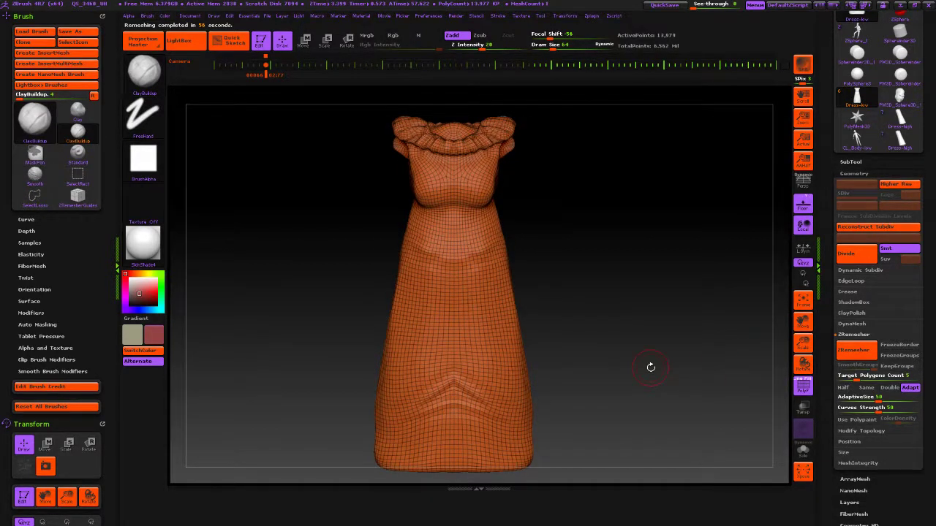
drag(650, 368, 671, 398)
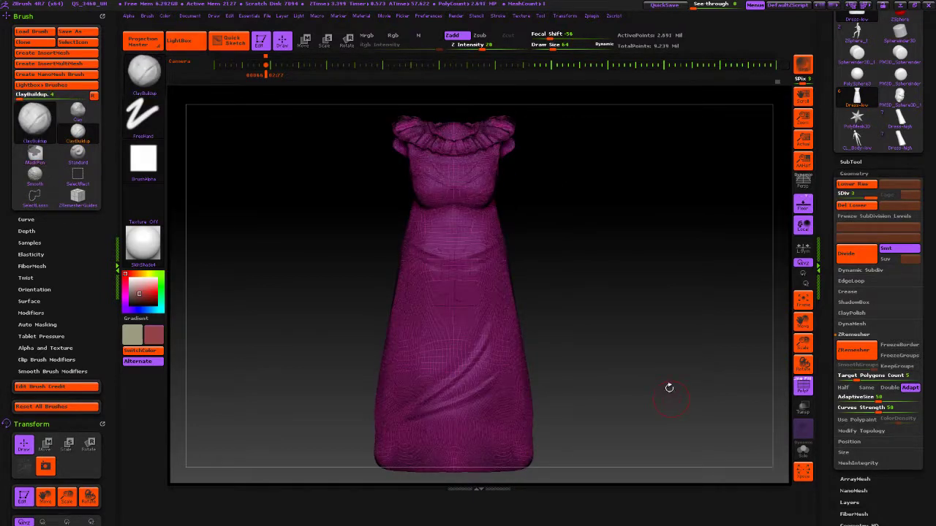
mouse_move(668, 387)
alt+mouse_down()
mouse_move(653, 305)
mouse_move(661, 357)
mouse_move(691, 355)
mouse_move(665, 344)
alt+mouse_up()
alt+drag(641, 296, 630, 338)
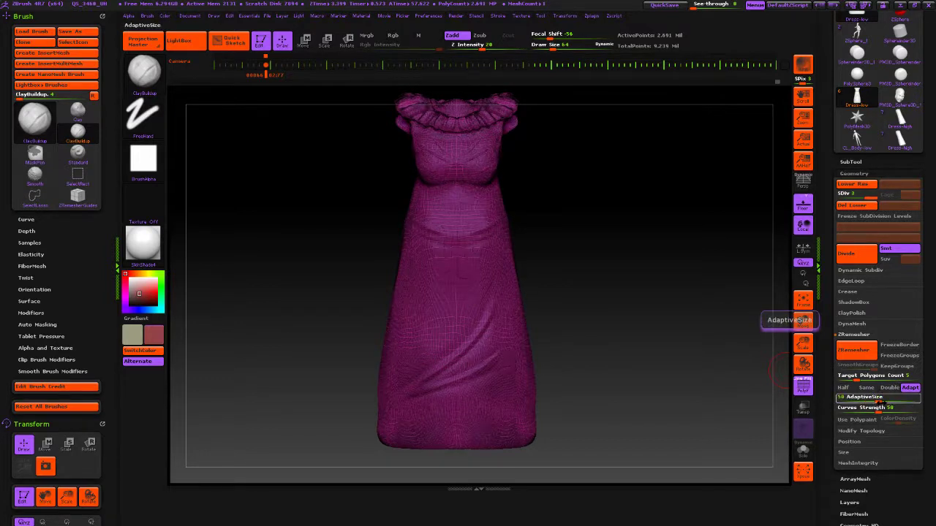
Step: Set ZRemesher's AdaptiveSize to 45 and Curves Strength to 62, and lower the target polygon count to about 2.4
drag(882, 400, 887, 411)
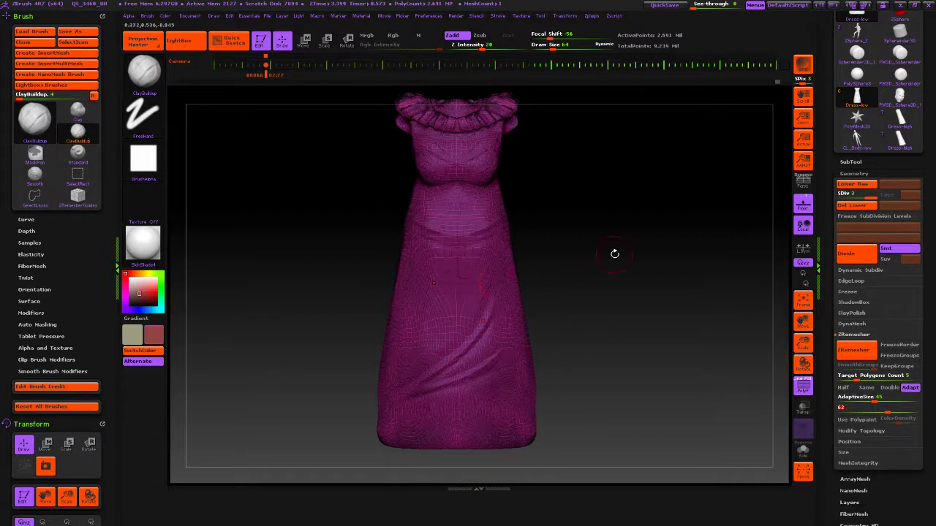
alt+drag(614, 253, 654, 271)
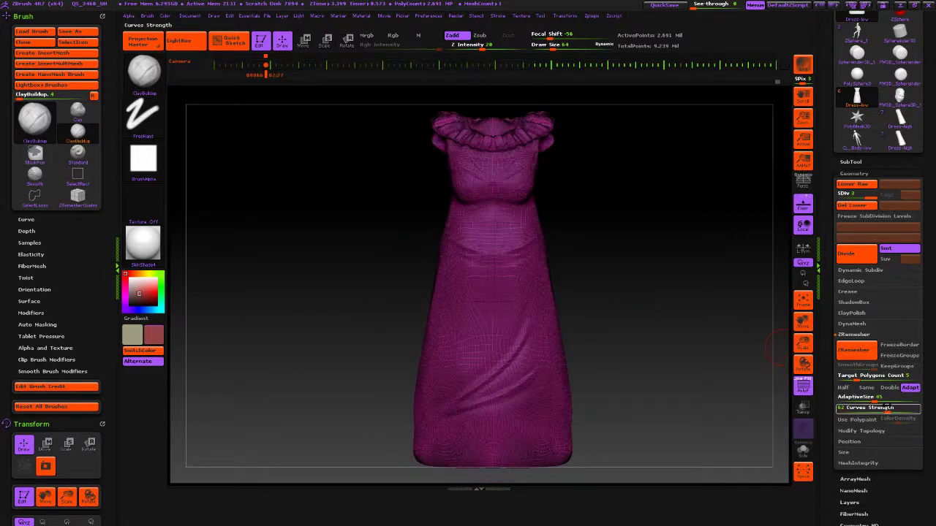
drag(856, 379, 851, 379)
Step: Try remeshing the dress with the adjusted ZRemesher settings, check its wireframe and undo the remesh
click(856, 350)
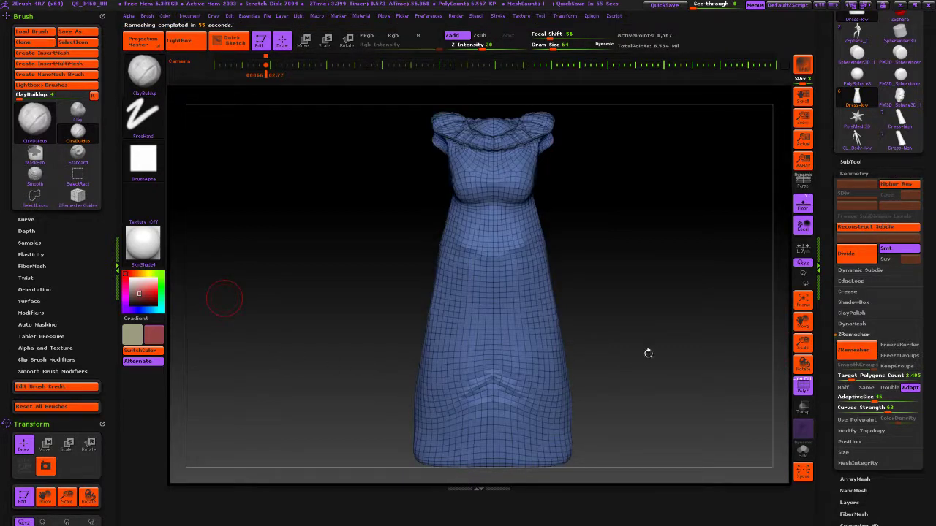
mouse_move(648, 355)
mouse_down()
mouse_move(675, 368)
mouse_move(655, 367)
mouse_up()
key(ctrl+z)
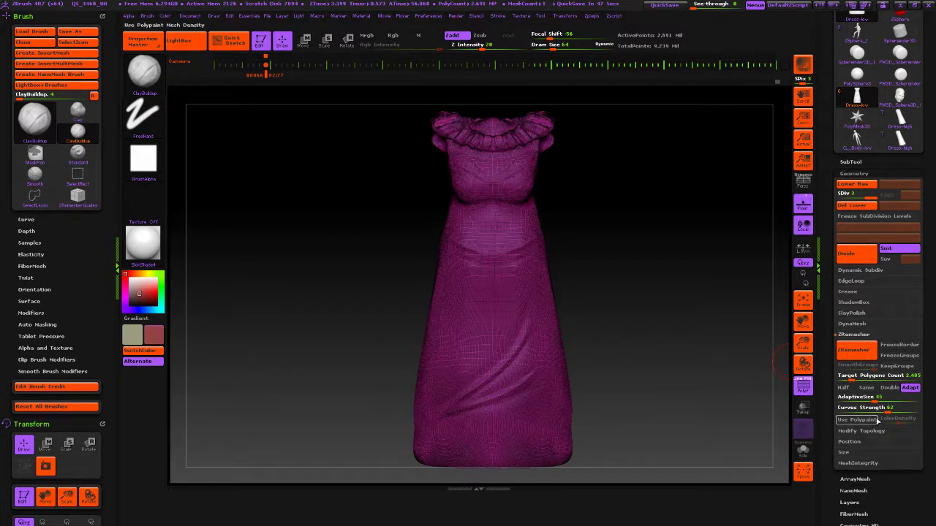
Step: Remesh the dress again with ZRemesher at AdaptiveSize 45 and Curves Strength 62, and check the resulting topology
click(857, 350)
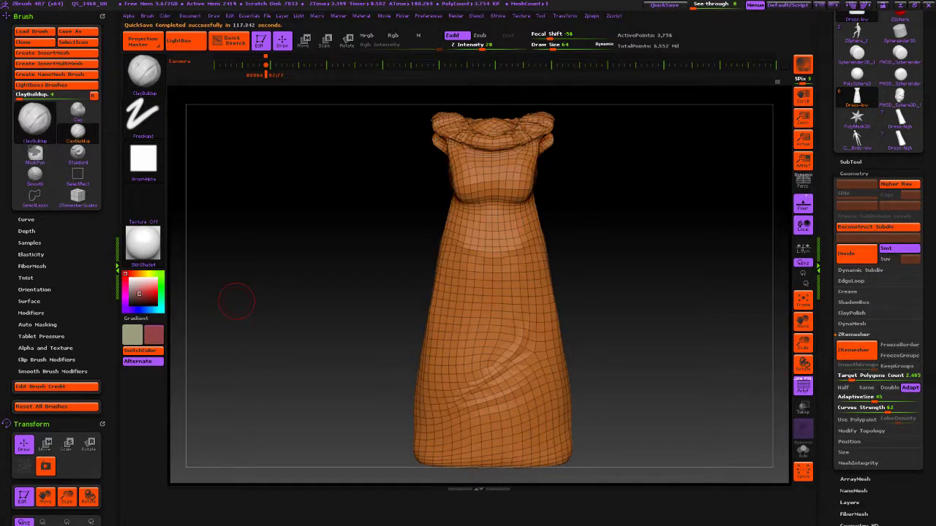
mouse_move(640, 373)
mouse_down()
mouse_move(683, 344)
mouse_move(652, 319)
mouse_move(667, 316)
mouse_move(593, 300)
mouse_move(671, 310)
mouse_up()
alt+drag(613, 304, 662, 293)
Step: Make the Body-low subtool visible together with the remeshed dress and inspect the dressed character
click(851, 162)
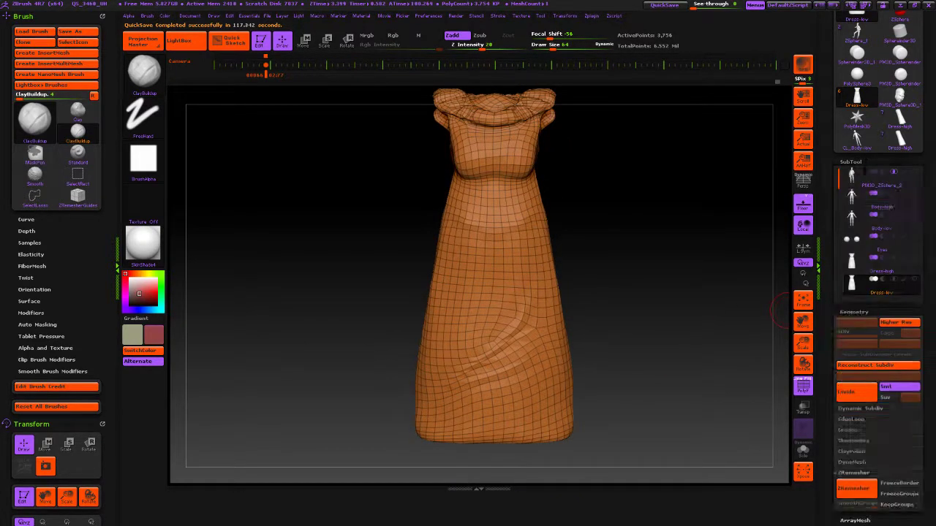
click(914, 214)
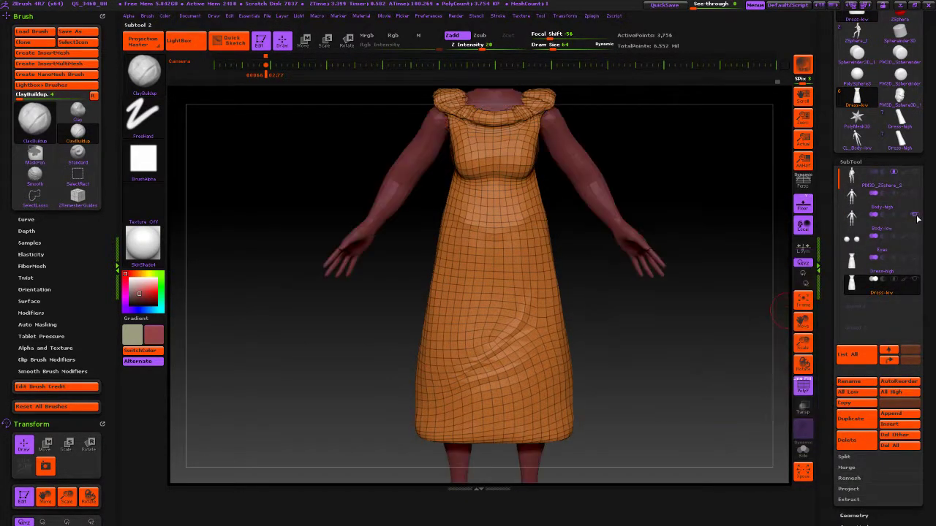
mouse_move(681, 270)
alt+mouse_down()
mouse_move(650, 406)
mouse_move(679, 263)
alt+mouse_up()
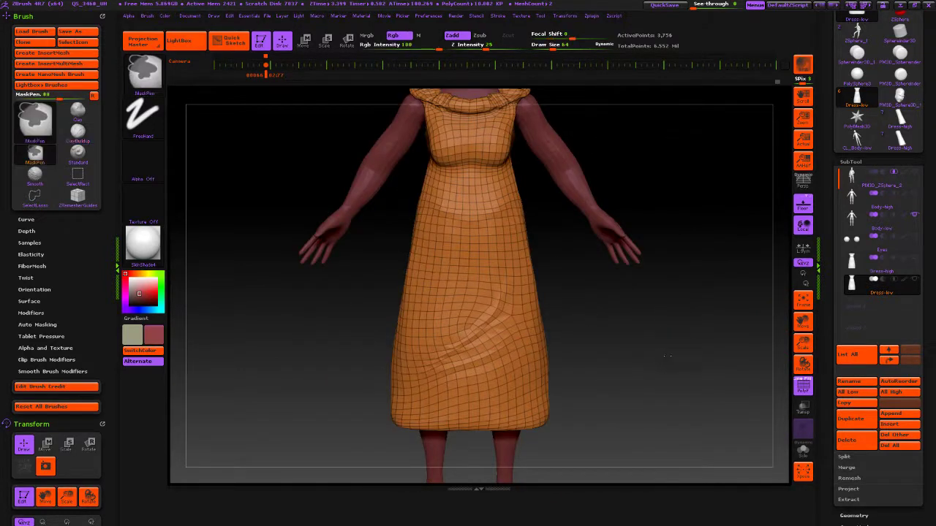
ctrl+right_drag(679, 263, 639, 369)
alt+drag(639, 369, 642, 330)
mouse_move(643, 330)
mouse_down()
mouse_move(505, 331)
mouse_move(641, 331)
mouse_up()
alt+drag(657, 290, 639, 442)
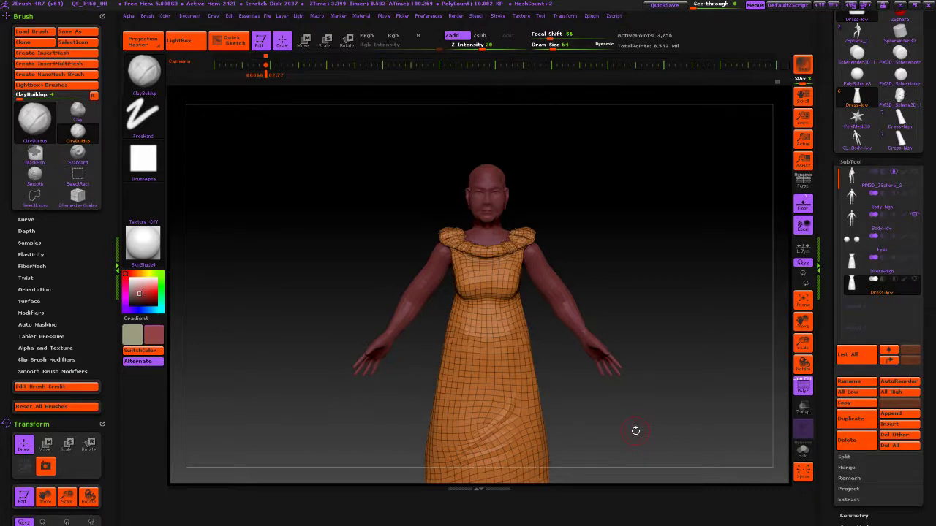
key(ctrl+shift)
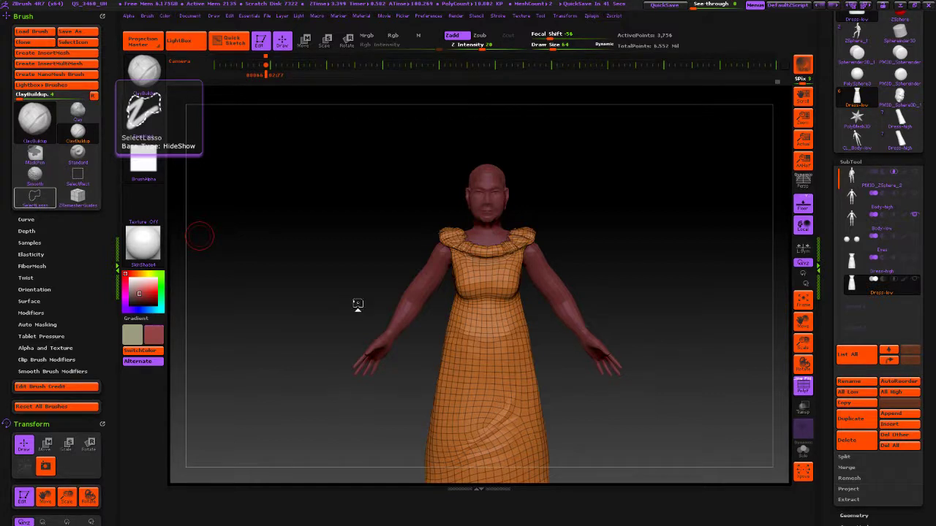
drag(663, 288, 673, 348)
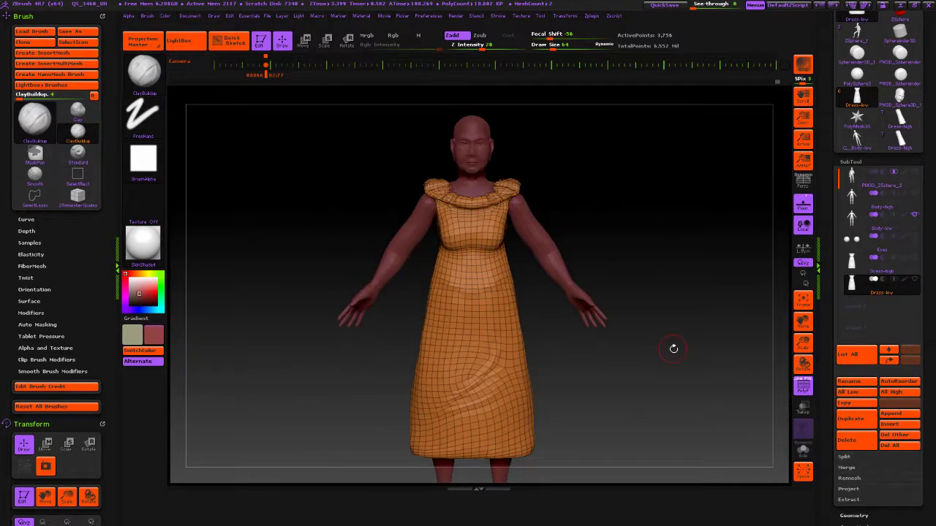
drag(677, 395, 654, 333)
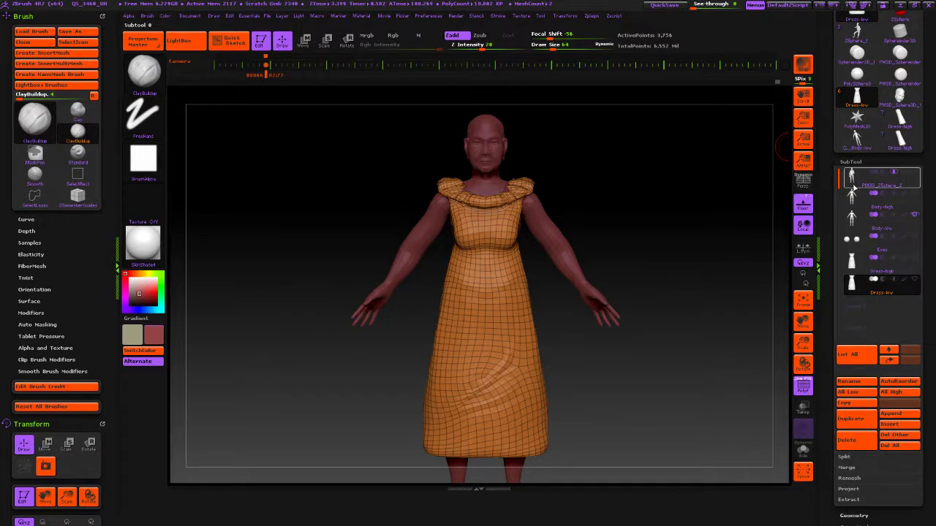
drag(829, 152, 829, 275)
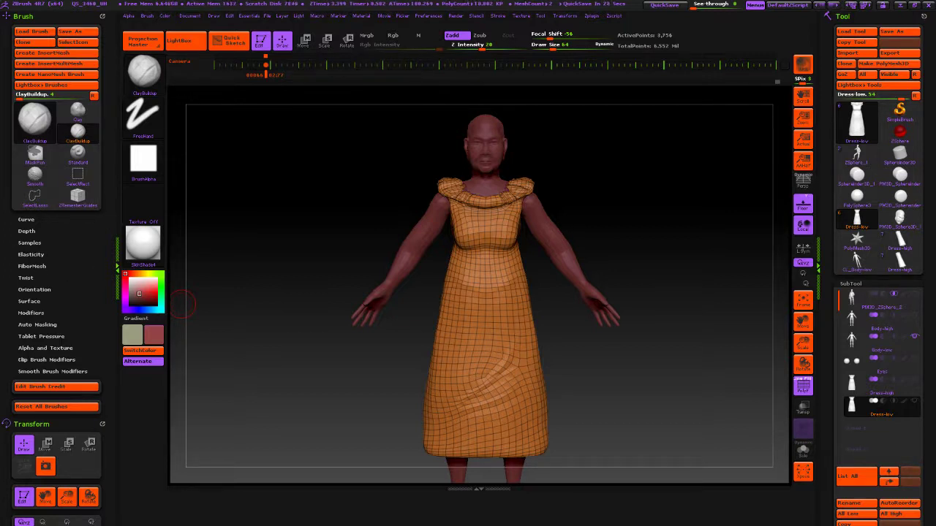
mouse_move(647, 388)
mouse_down()
mouse_move(512, 387)
mouse_move(646, 385)
mouse_up()
alt+drag(658, 425, 617, 424)
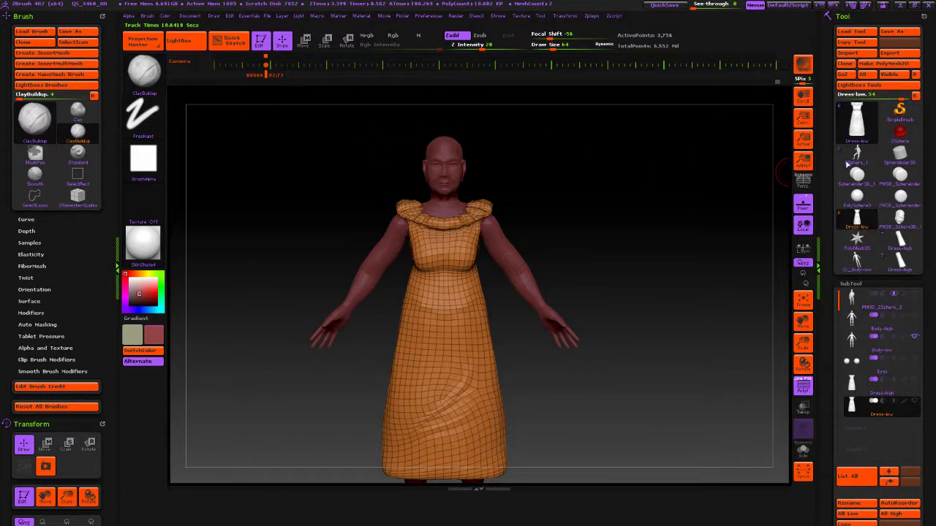
Step: Open the FBX ExportImport options and turn off Embed Maps
click(592, 16)
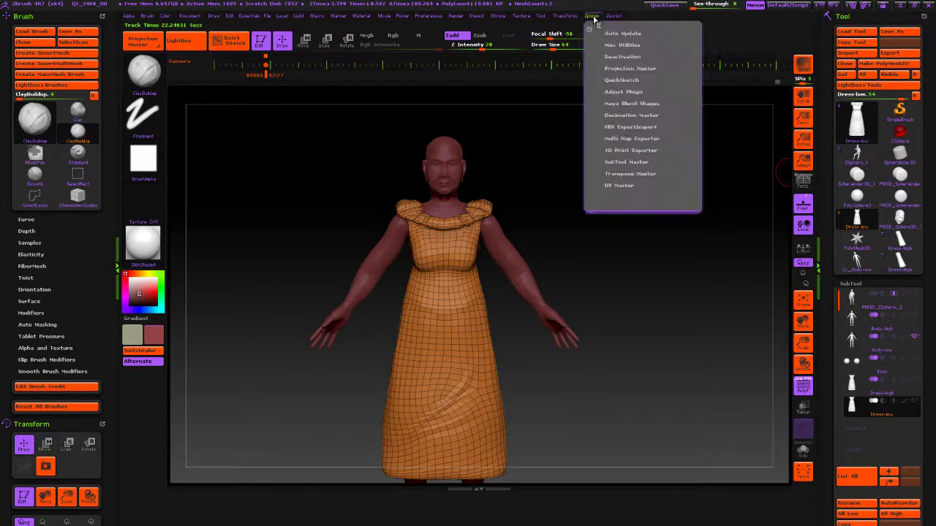
click(633, 126)
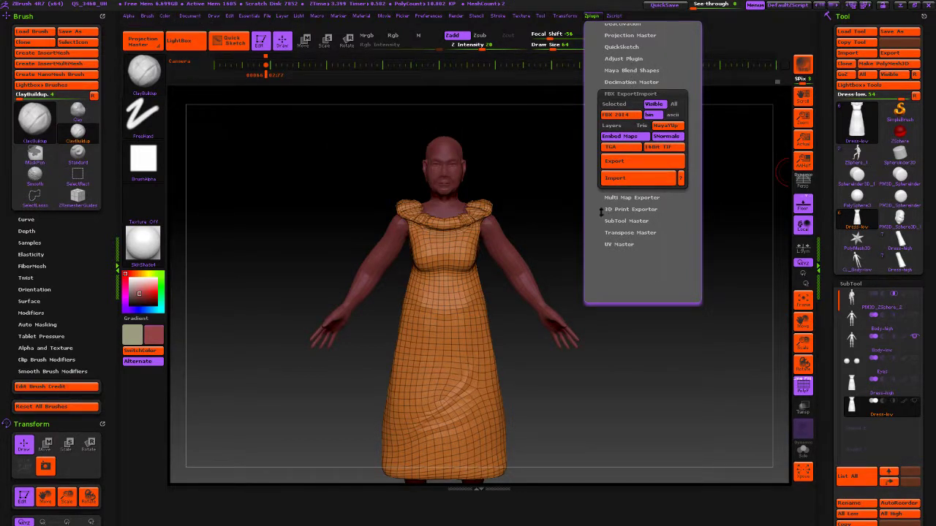
scroll(595, 190, up, 3)
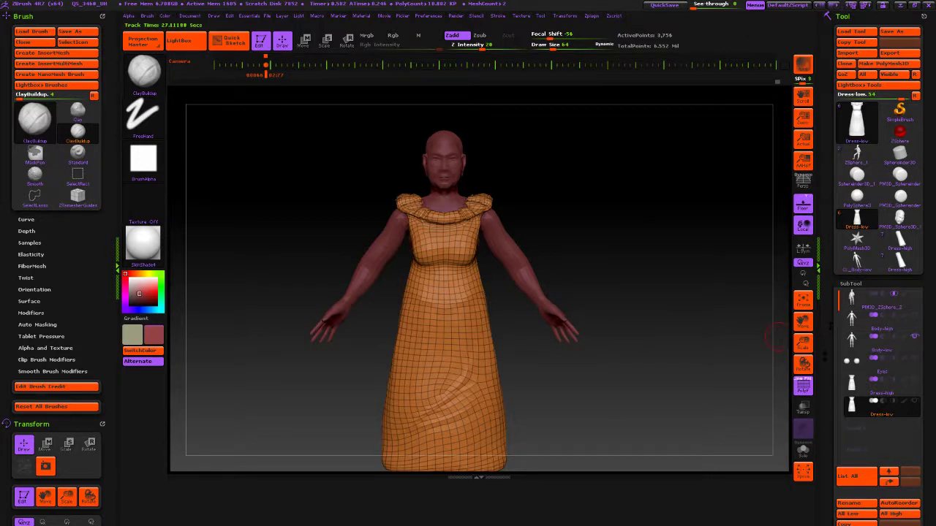
Step: Unwrap the UVs of the Dress-low subtool in UV Master with Symmetry on
click(591, 16)
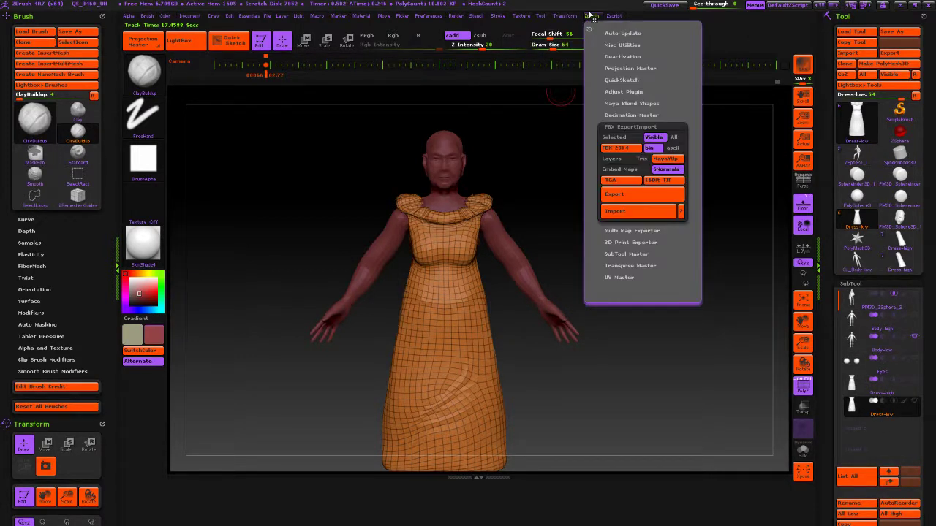
click(619, 278)
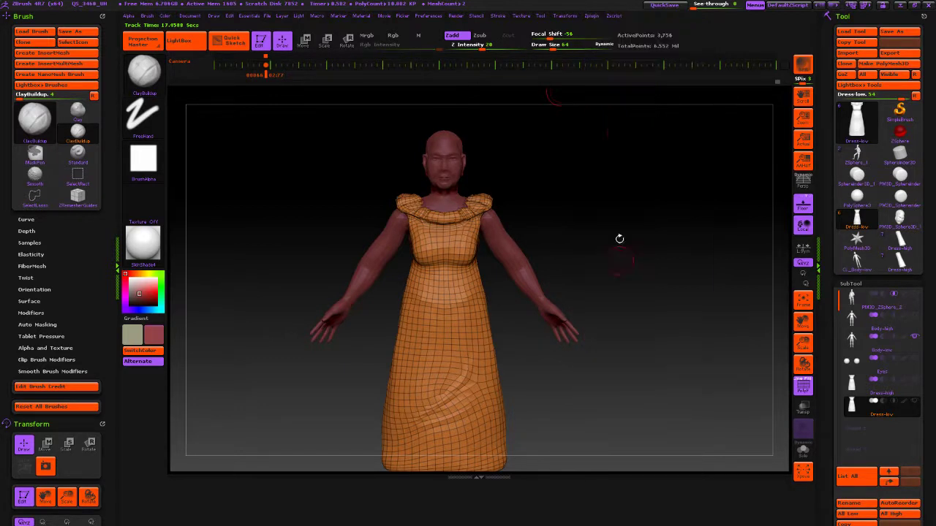
click(590, 15)
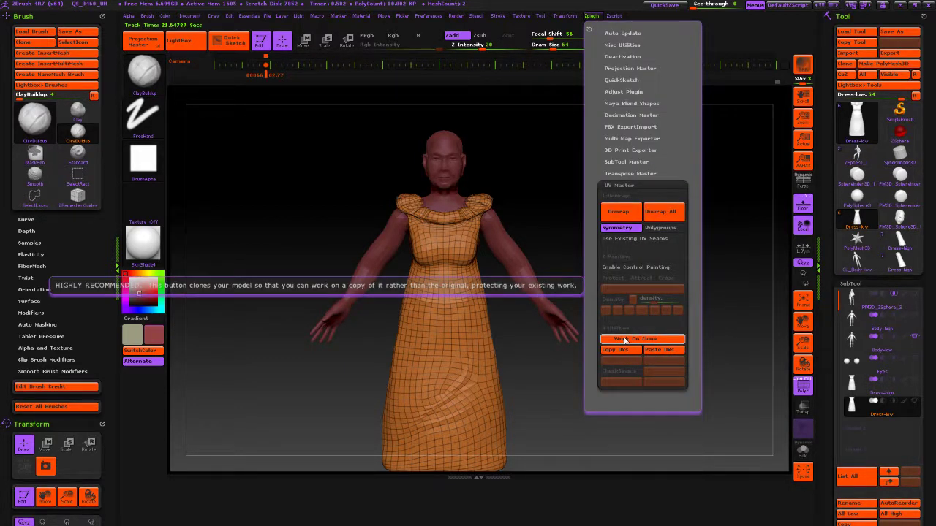
click(625, 340)
click(592, 16)
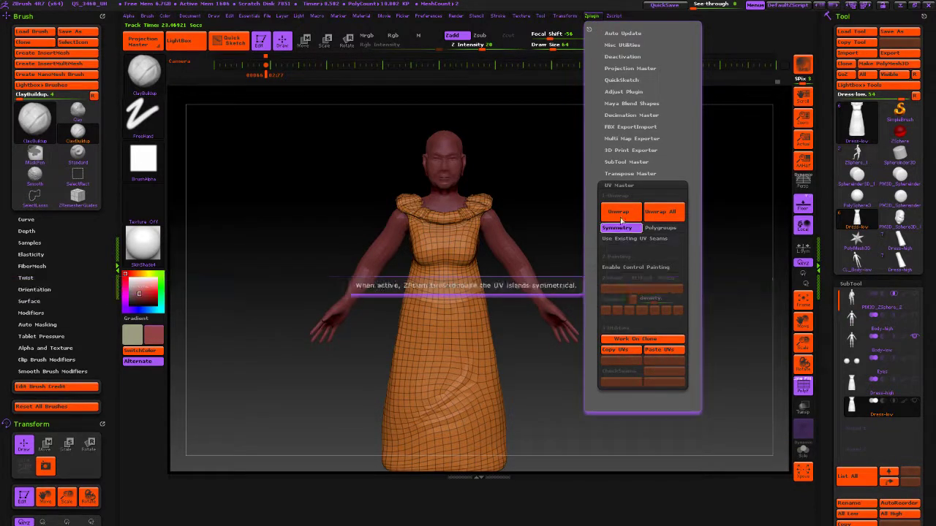
click(620, 214)
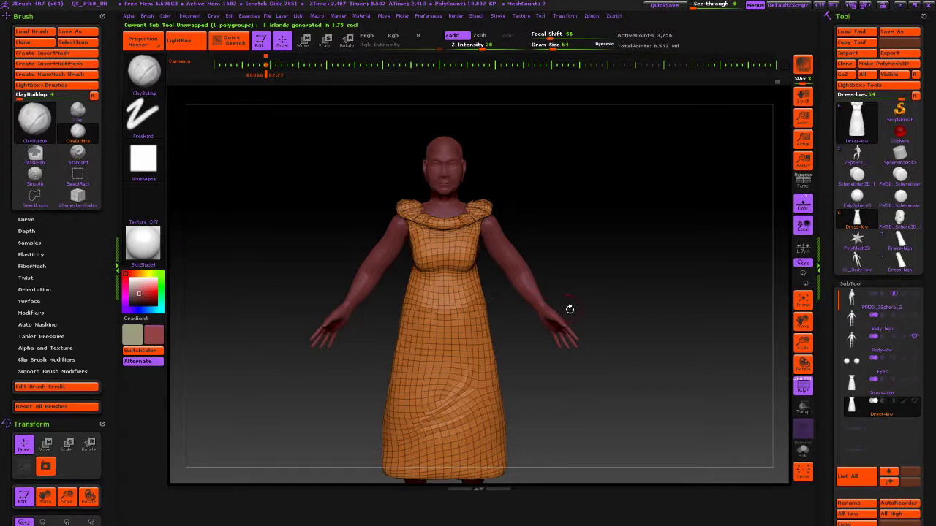
Step: Select the Body-low subtool and create a UV Master working clone of it, with Polygroups on and Symmetry off
click(898, 348)
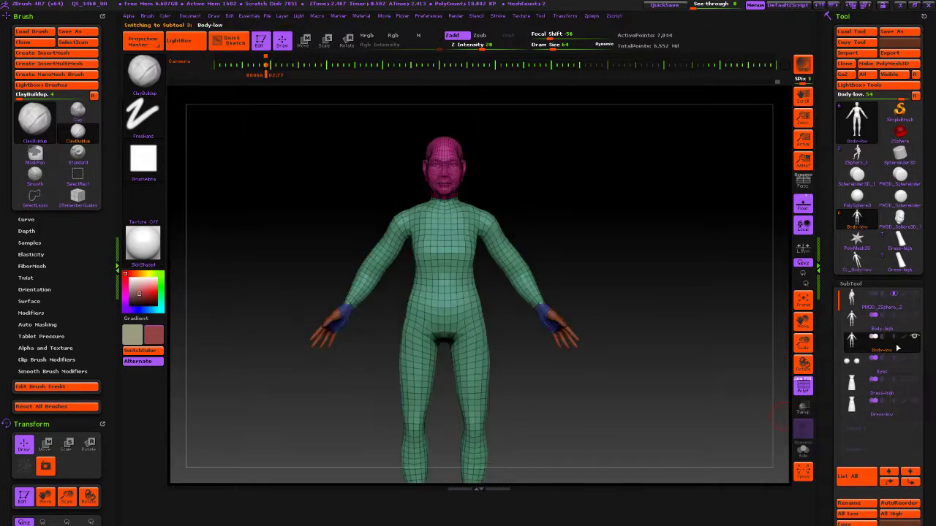
click(591, 16)
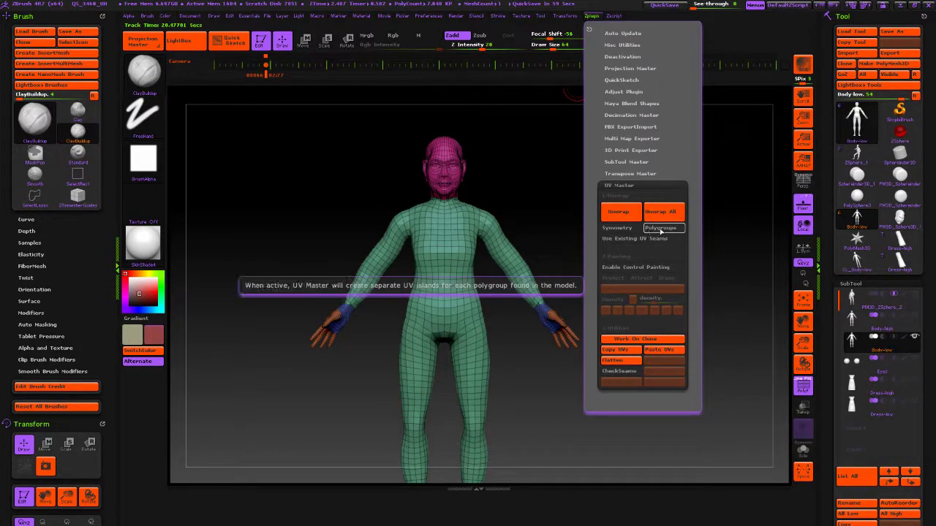
click(660, 228)
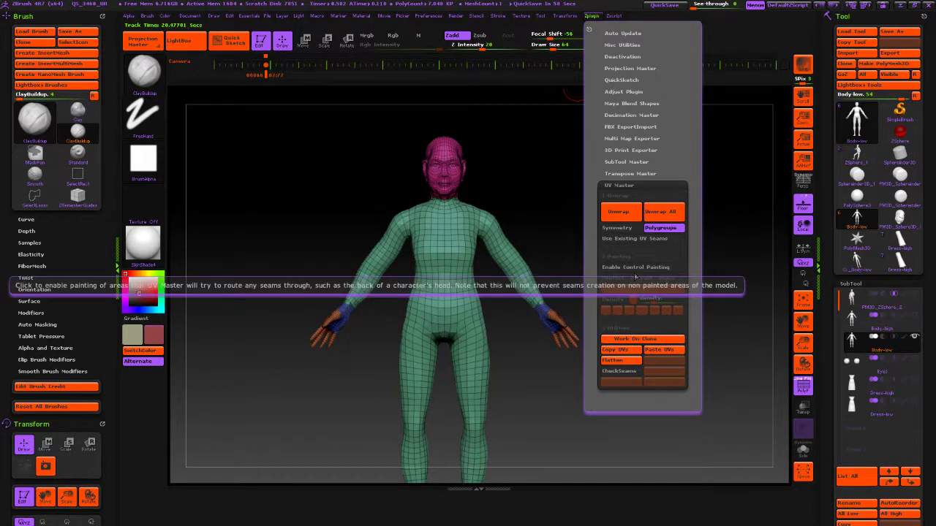
click(636, 339)
Step: Enable control painting in Protect mode and paint over the face and the front of the neck on the clone
click(634, 267)
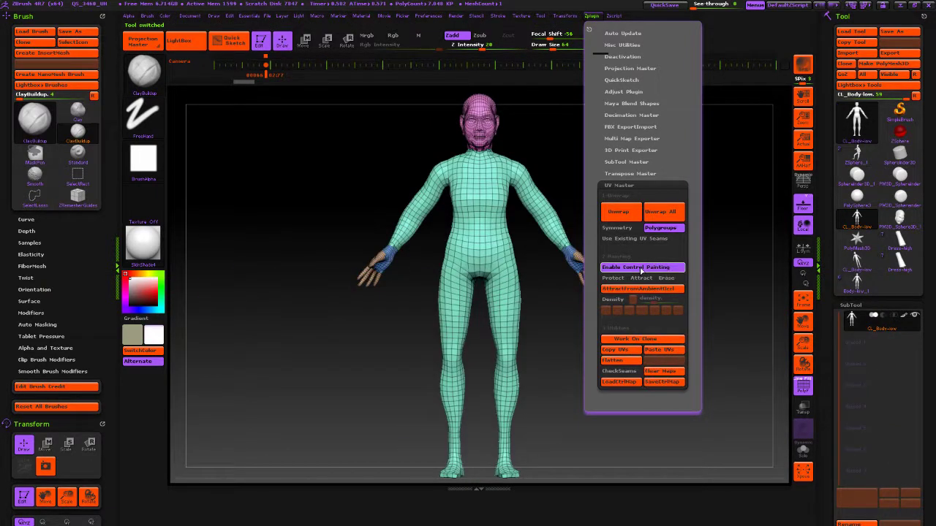
click(619, 281)
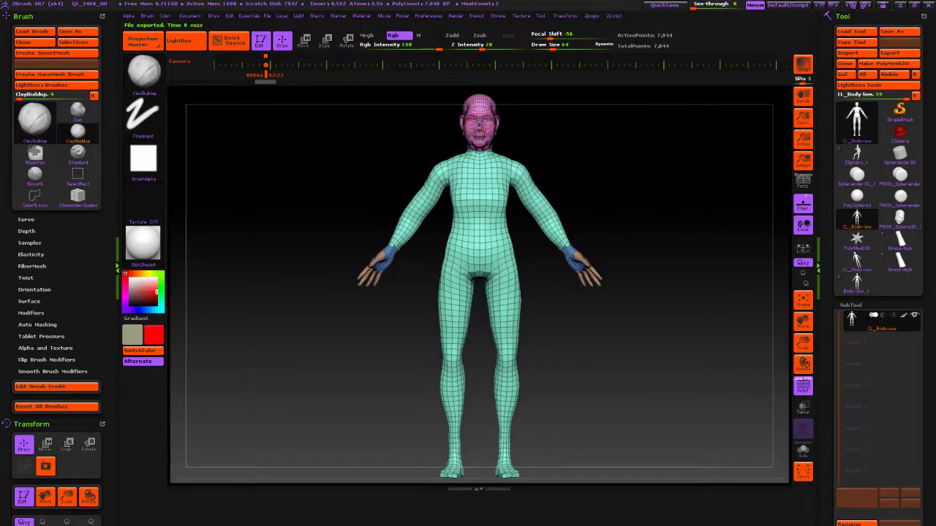
drag(481, 124, 484, 152)
mouse_move(473, 112)
mouse_down()
mouse_move(485, 99)
mouse_move(466, 138)
mouse_move(478, 136)
mouse_up()
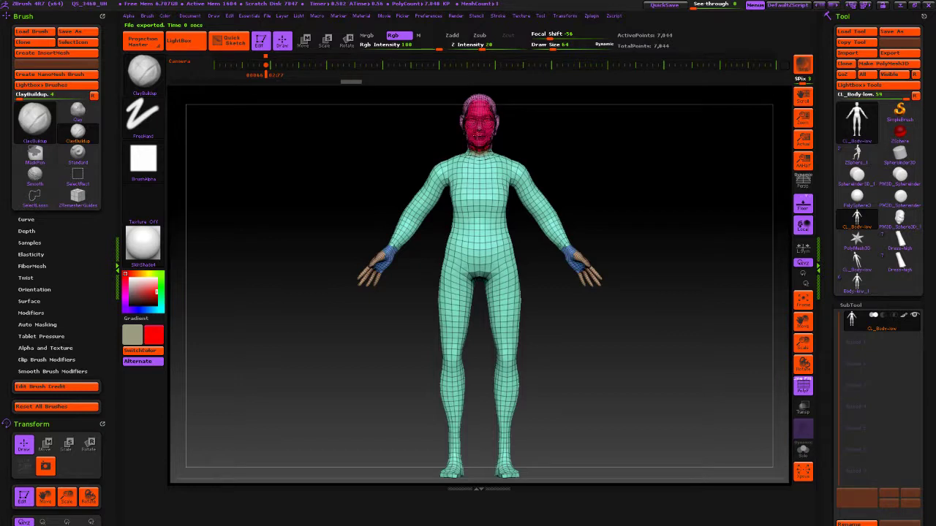
alt+right_drag(621, 167, 621, 258)
ctrl+right_drag(592, 186, 571, 270)
drag(487, 223, 487, 231)
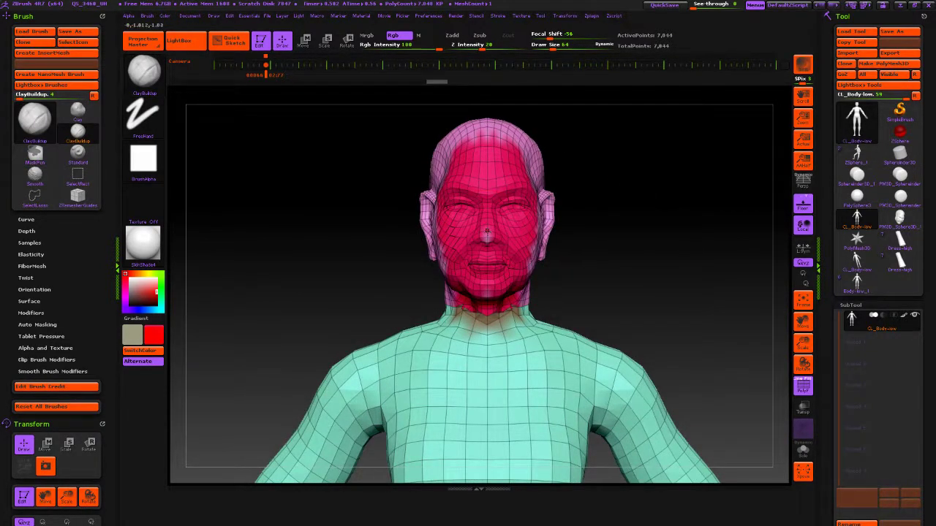
Step: Reduce the draw size to 14 and paint more protection from the nose towards the side of the face
key(s)
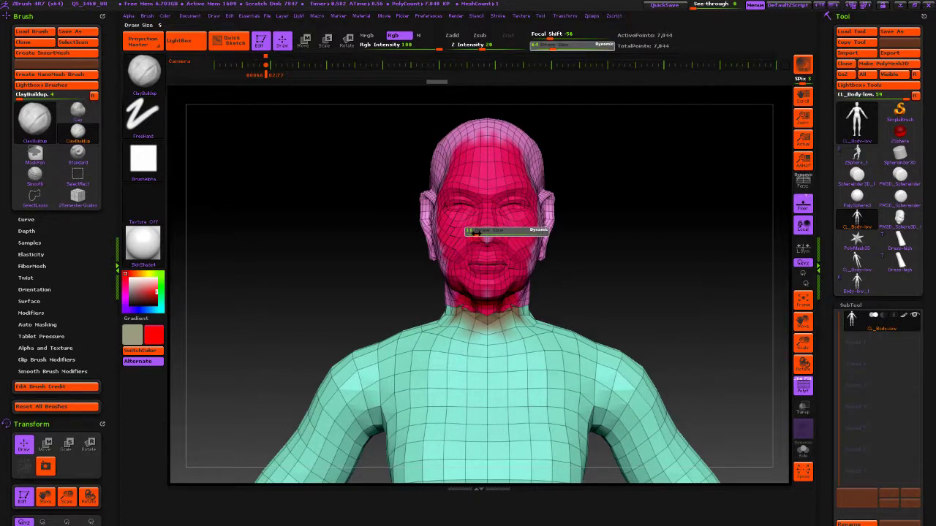
key(s)
mouse_move(483, 237)
mouse_down()
mouse_move(486, 250)
mouse_move(439, 244)
mouse_up()
ctrl+right_drag(677, 274, 610, 182)
ctrl+right_drag(611, 285, 600, 390)
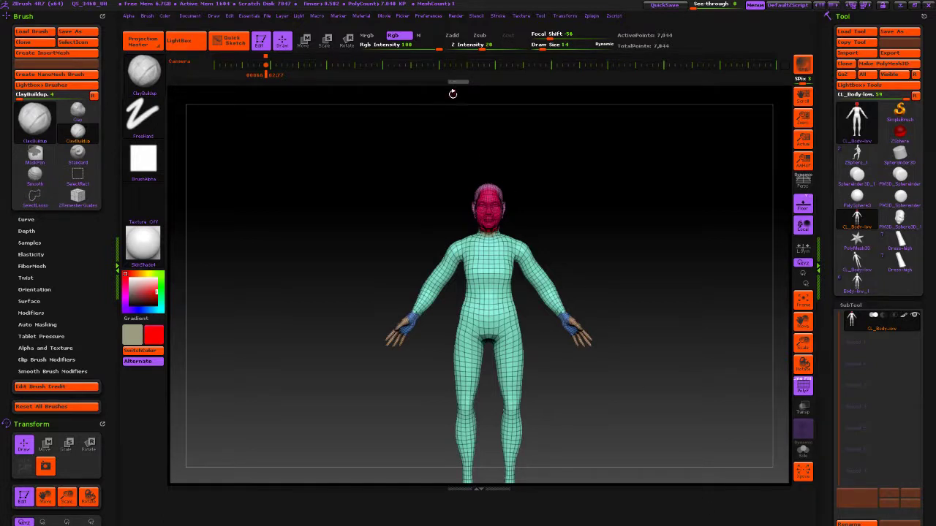
Step: Unwrap the cloned body in UV Master with Symmetry and Polygroups both on
click(591, 16)
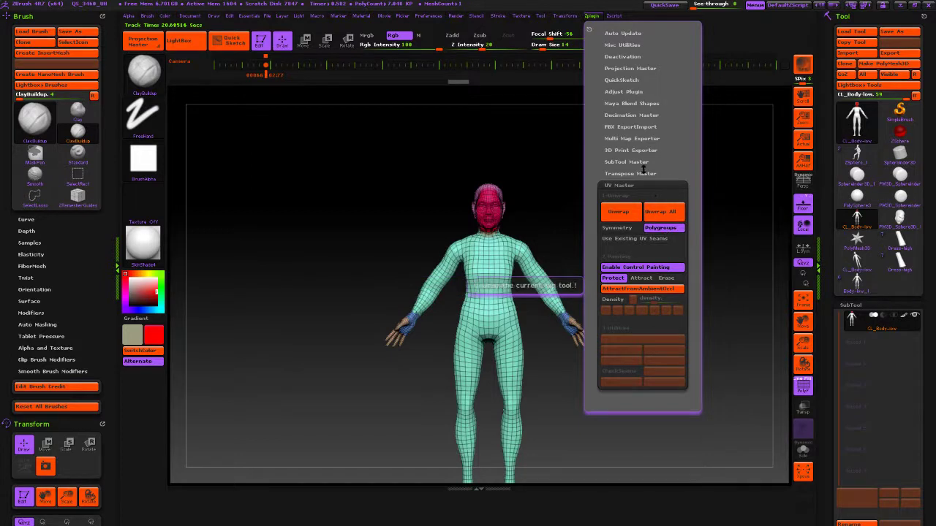
click(616, 228)
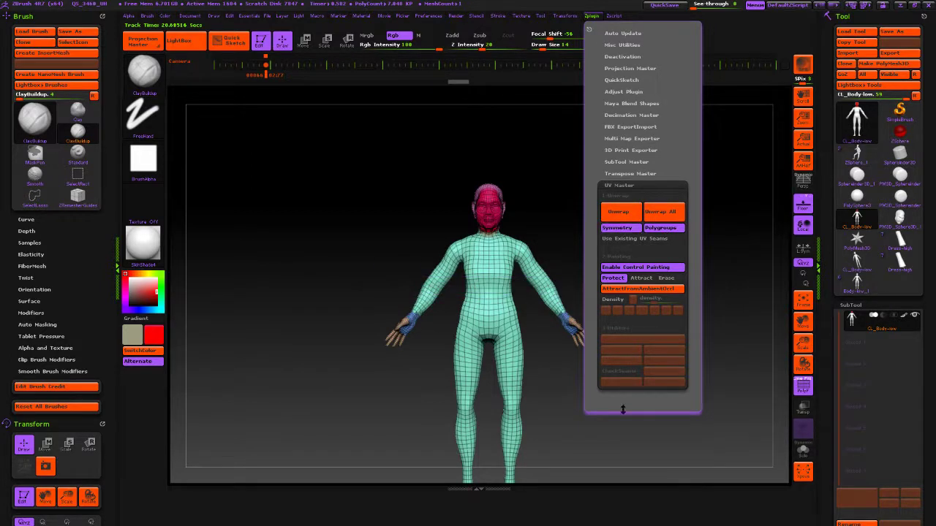
click(593, 16)
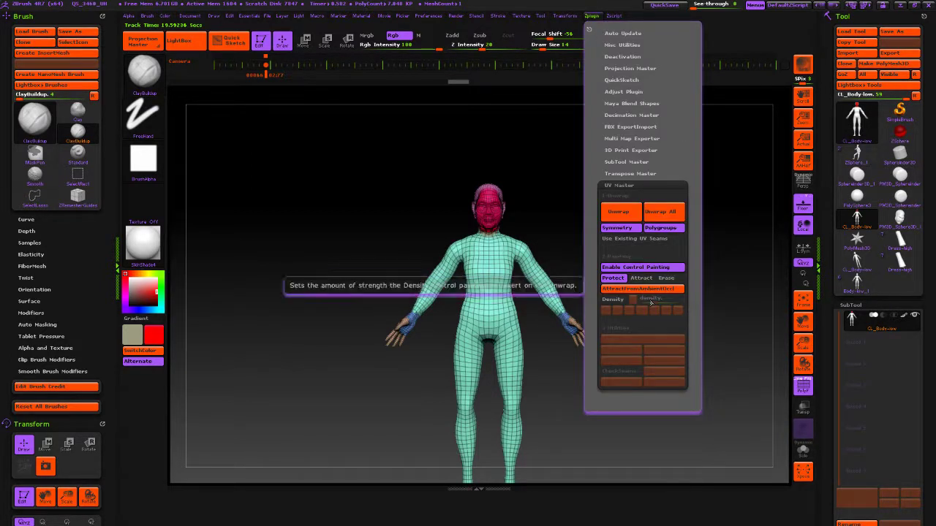
click(618, 218)
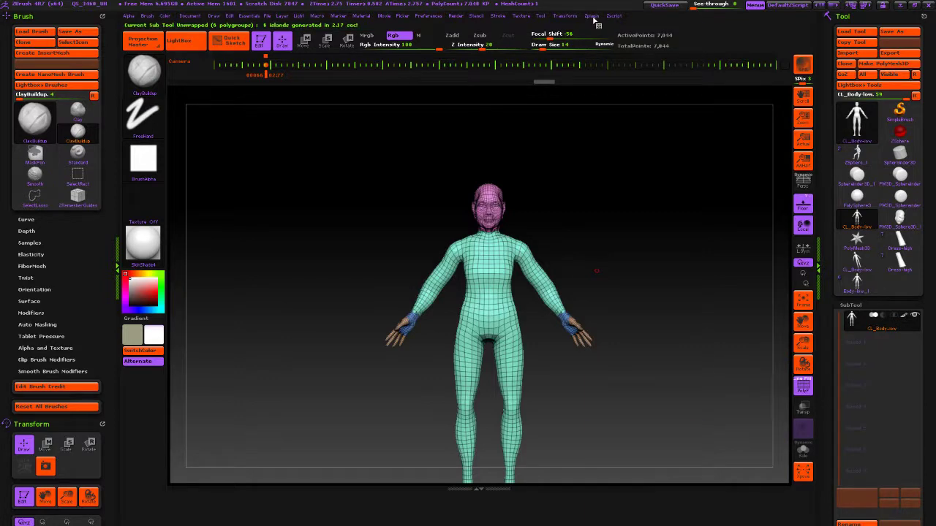
Step: Flatten the clone's UVs, examine the face island's layout and seams up close, and unflatten the mesh
click(592, 17)
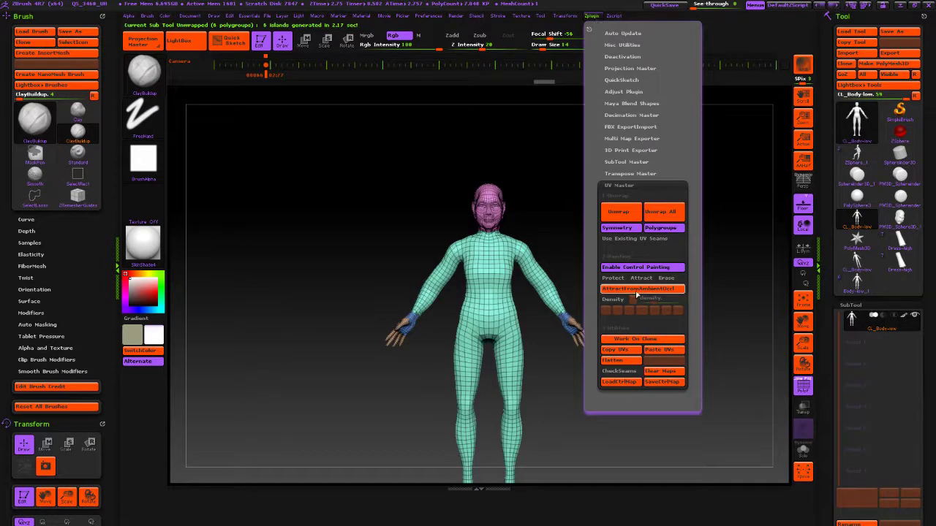
click(625, 361)
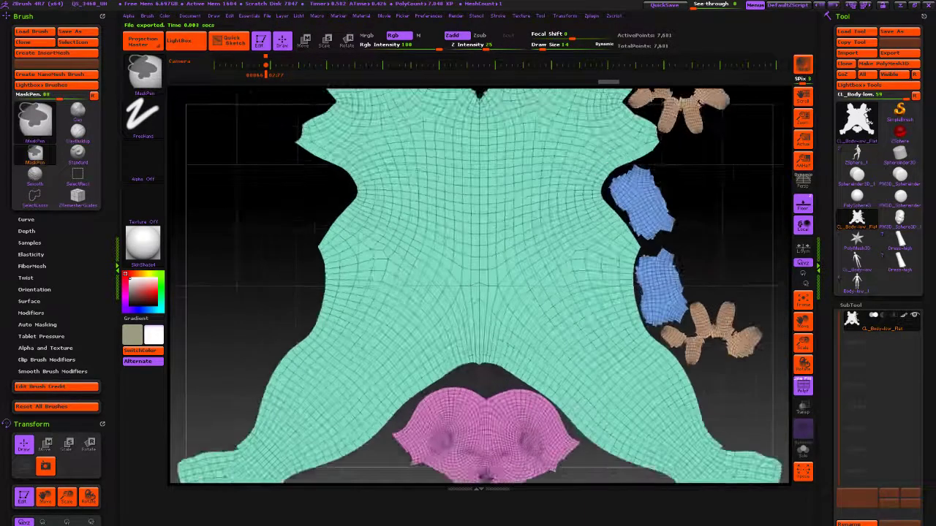
mouse_move(384, 322)
ctrl+right_down()
mouse_move(388, 409)
mouse_move(390, 165)
mouse_move(622, 322)
ctrl+right_up()
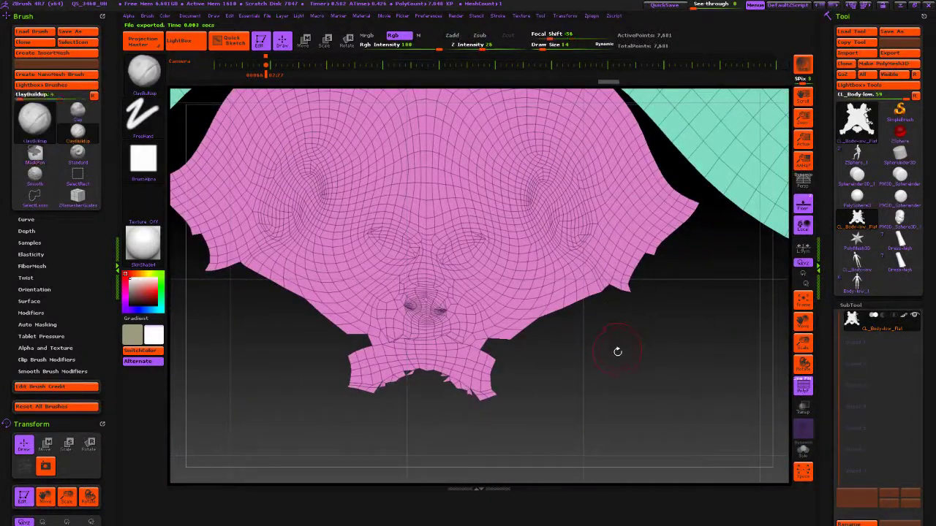
mouse_move(605, 352)
ctrl+right_down()
mouse_move(590, 415)
mouse_move(505, 310)
mouse_move(503, 339)
mouse_move(475, 395)
mouse_move(384, 357)
mouse_move(365, 329)
mouse_move(334, 429)
ctrl+right_up()
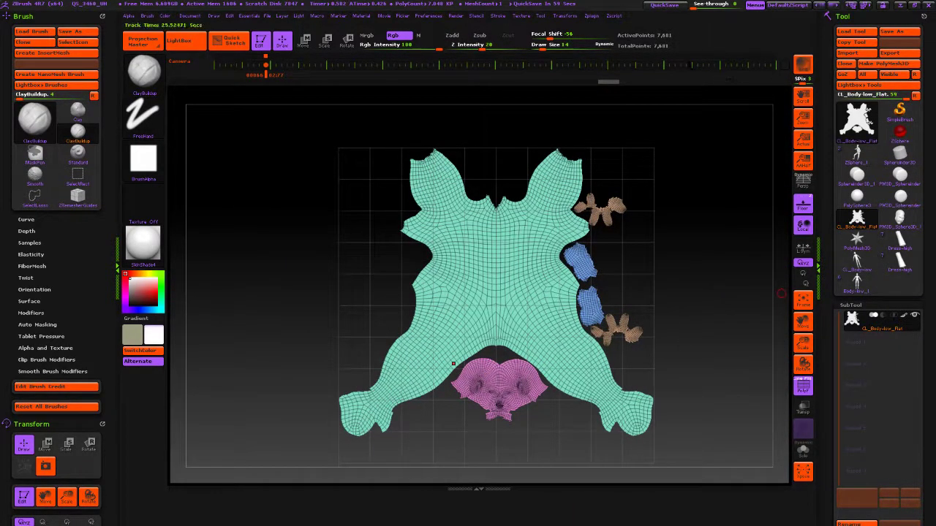
click(590, 15)
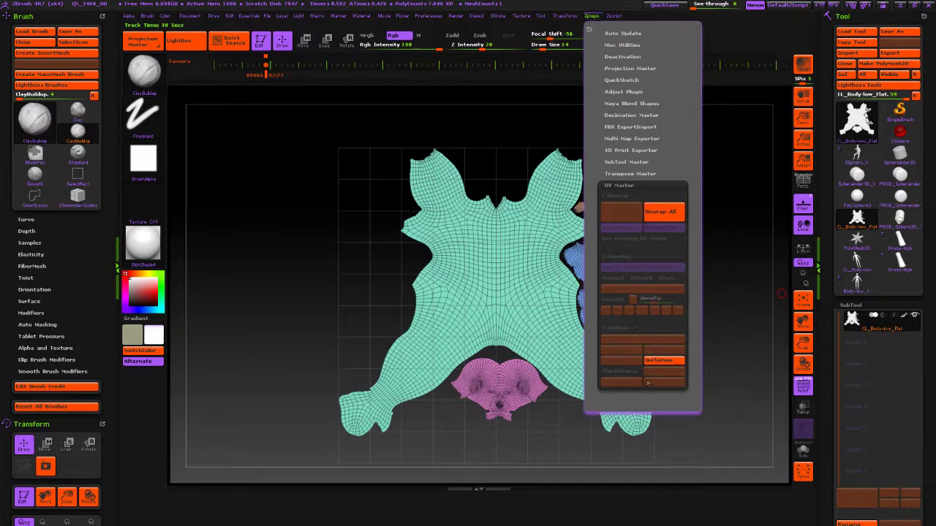
click(663, 360)
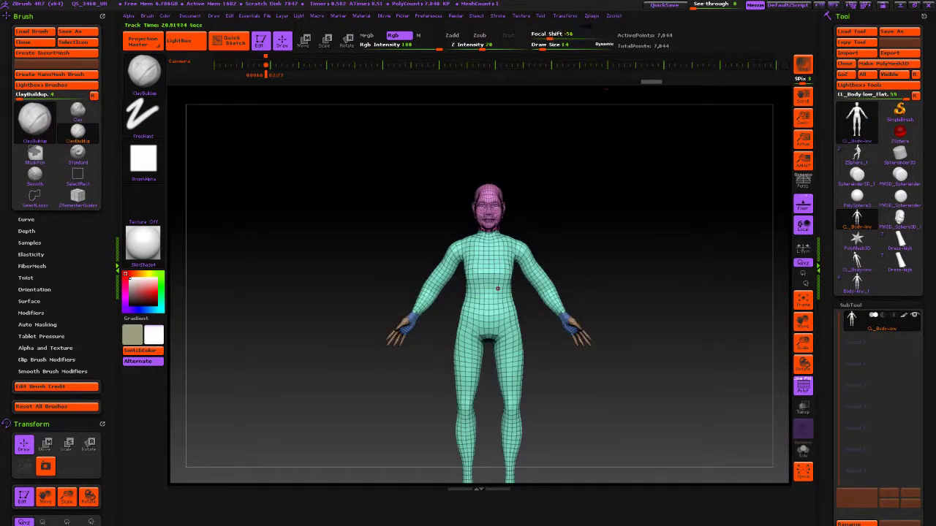
Step: Copy the UVs from the unwrapped clone and paste them onto the original Body-low_1 subtool
click(591, 15)
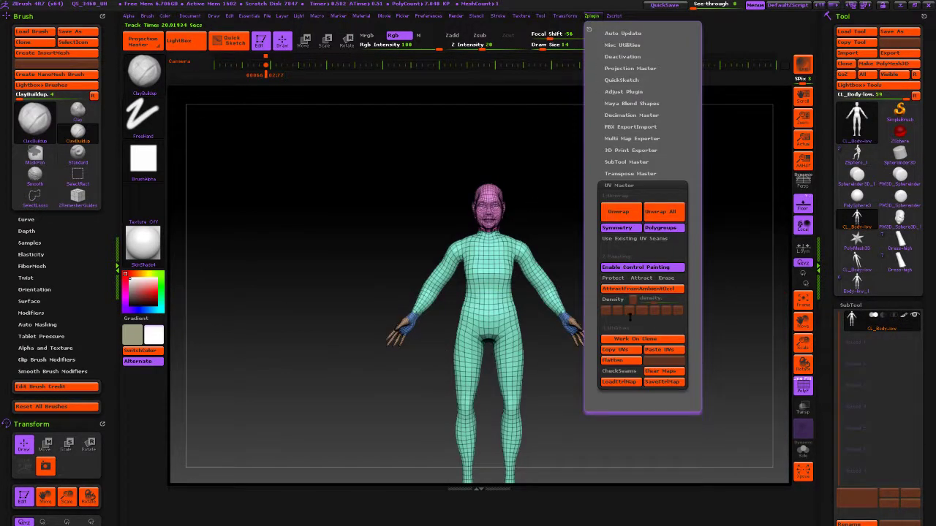
click(621, 350)
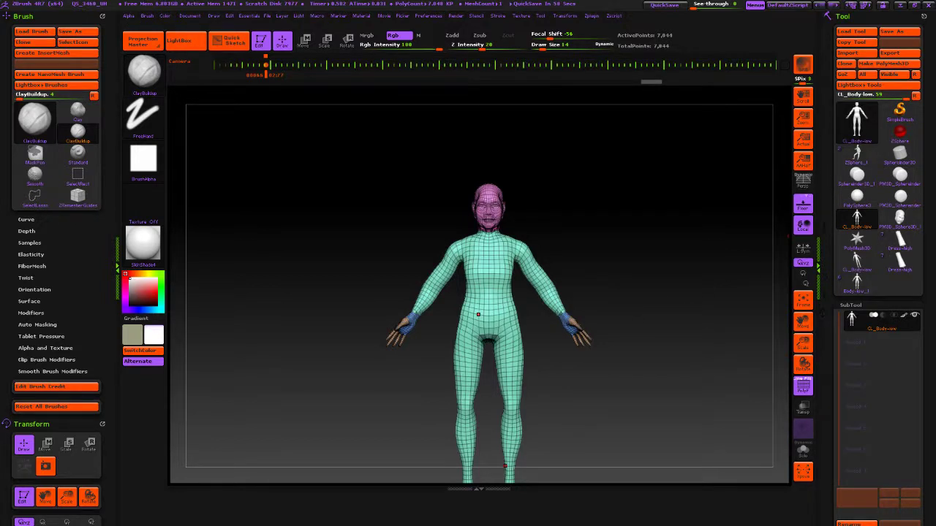
click(590, 16)
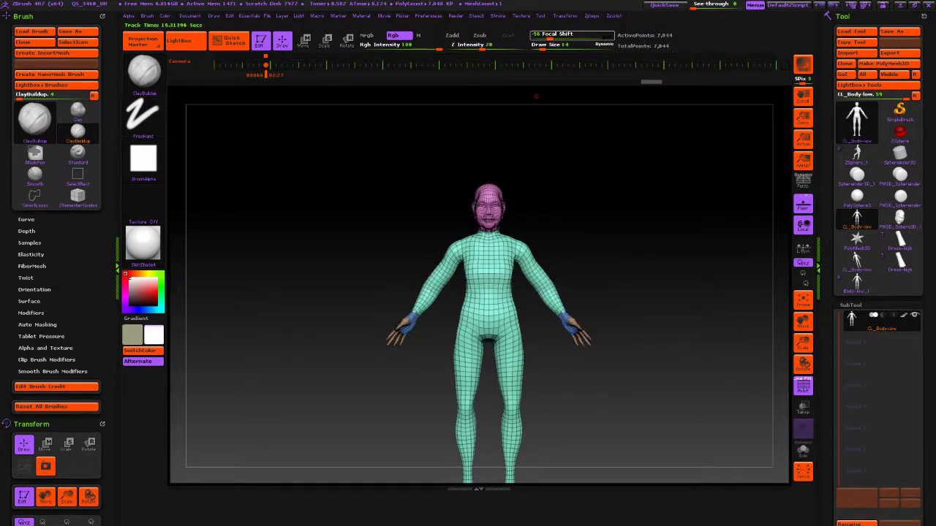
click(867, 269)
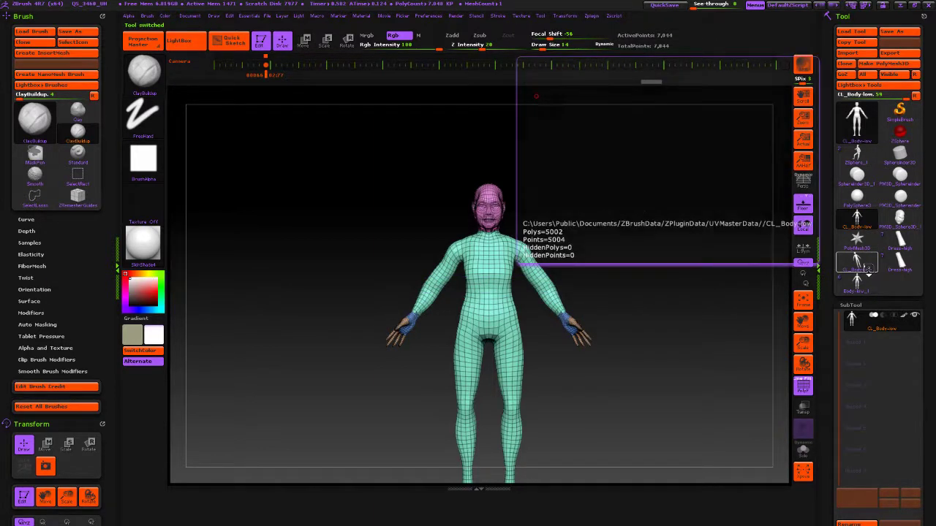
click(860, 285)
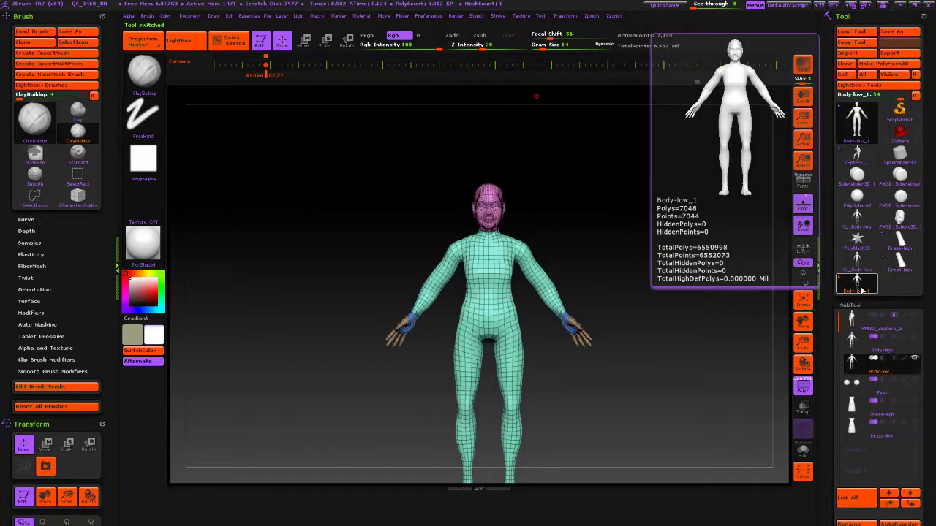
click(591, 16)
click(658, 350)
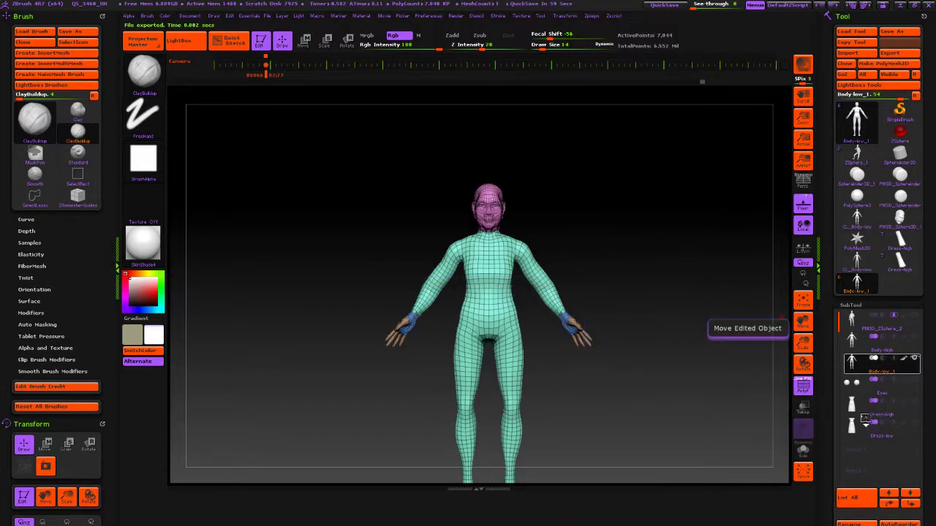
Step: Make the Dress-low subtool visible together with the low-poly body
mouse_move(882, 437)
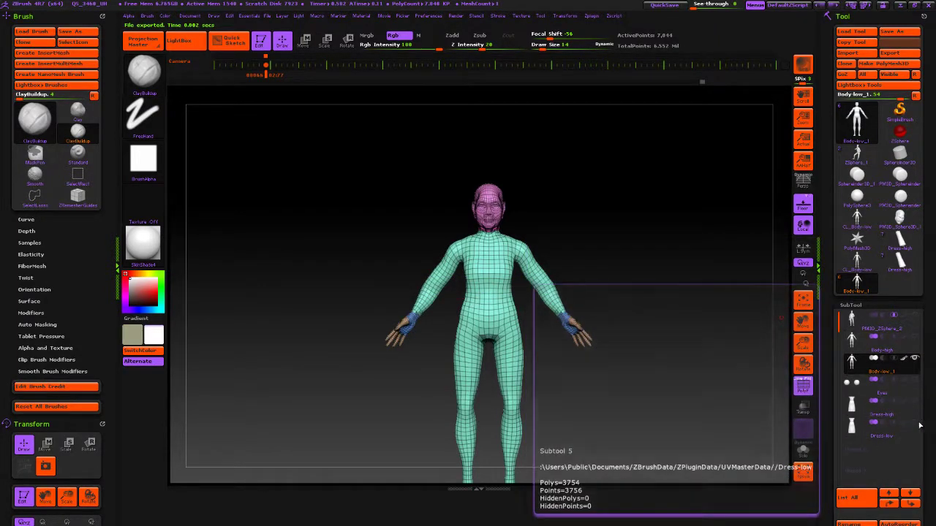
click(889, 400)
mouse_move(687, 263)
mouse_down()
mouse_move(710, 282)
mouse_move(683, 273)
mouse_up()
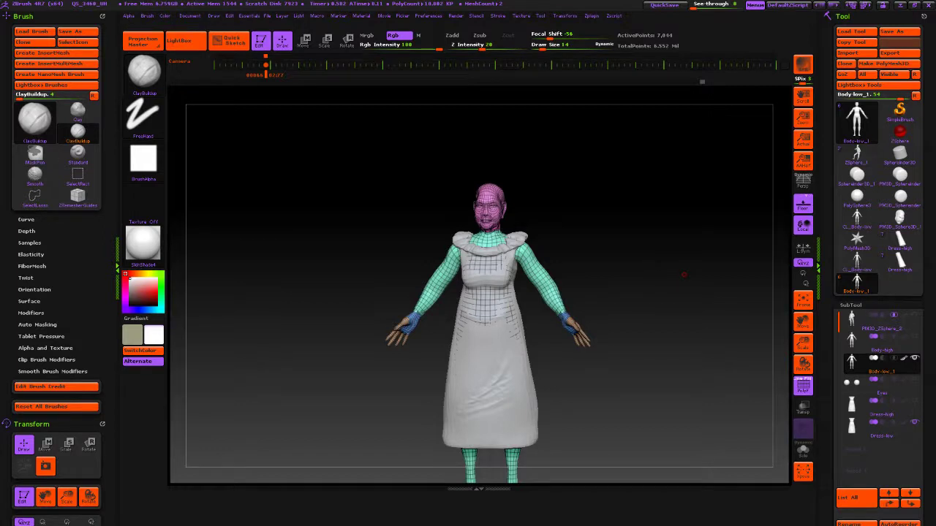
key(super)
drag(681, 293, 631, 226)
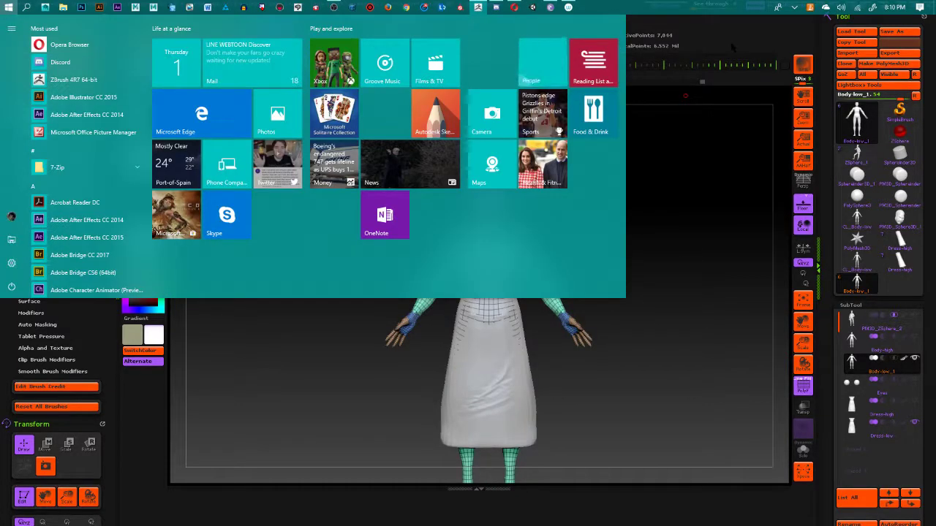
click(766, 92)
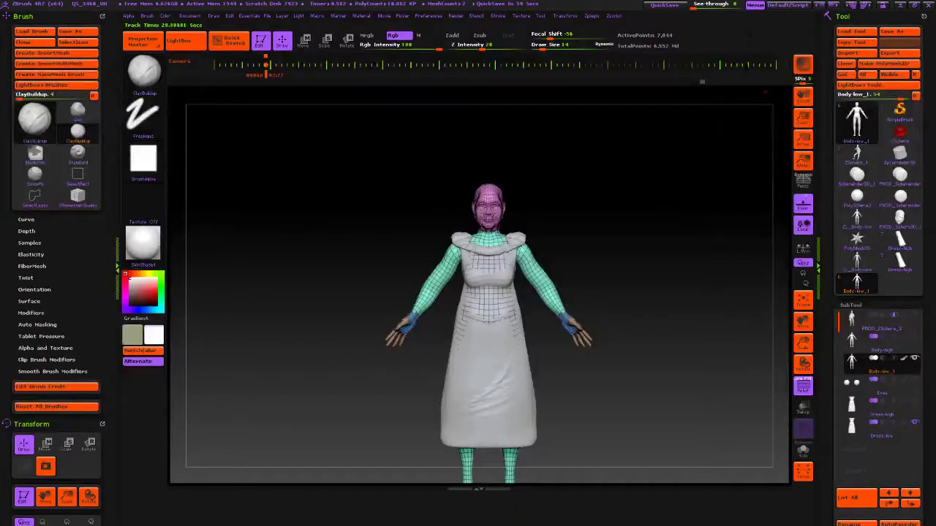
Step: Start a binary FBX 2014 export of the visible subtools with Embed Maps turned on
click(590, 16)
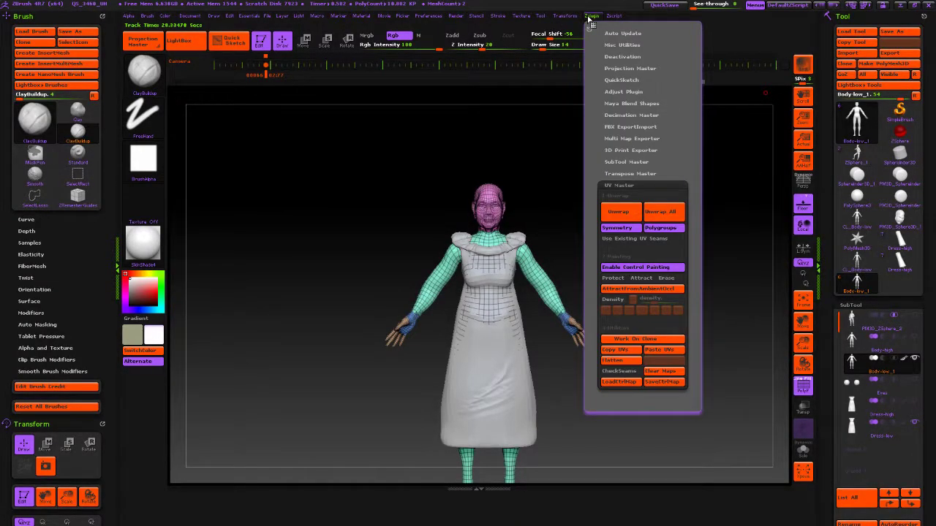
click(625, 126)
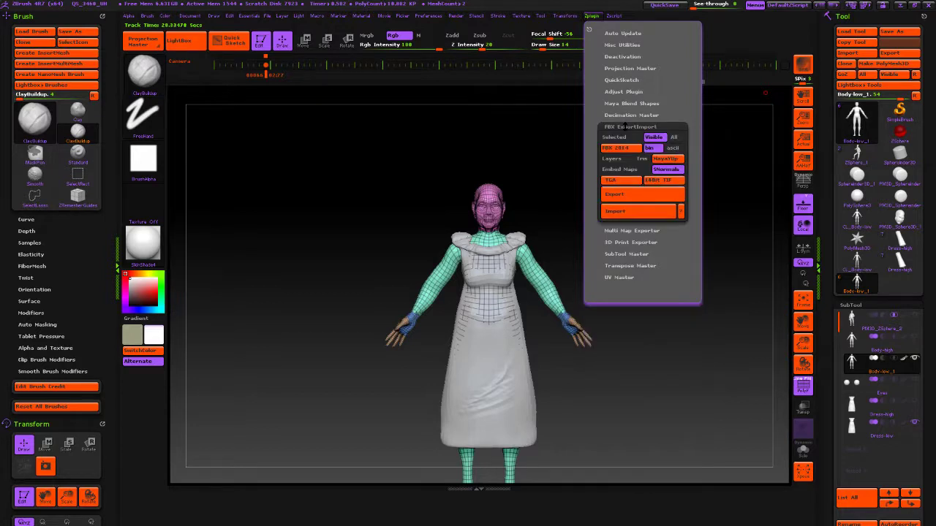
click(614, 194)
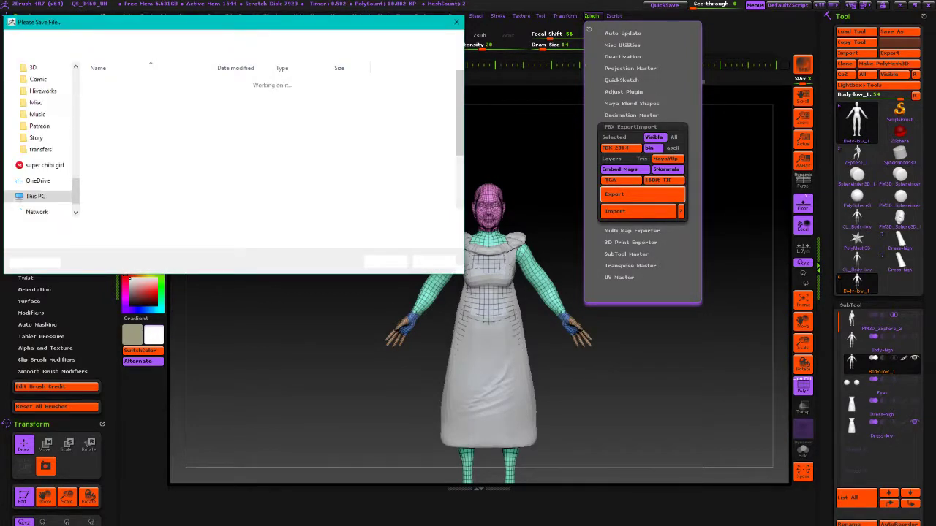
Step: Choose the UVd Objects folder under Le Loupgarou, 3D Assets, Models, Park Models as the export location
scroll(47, 125, up, 10)
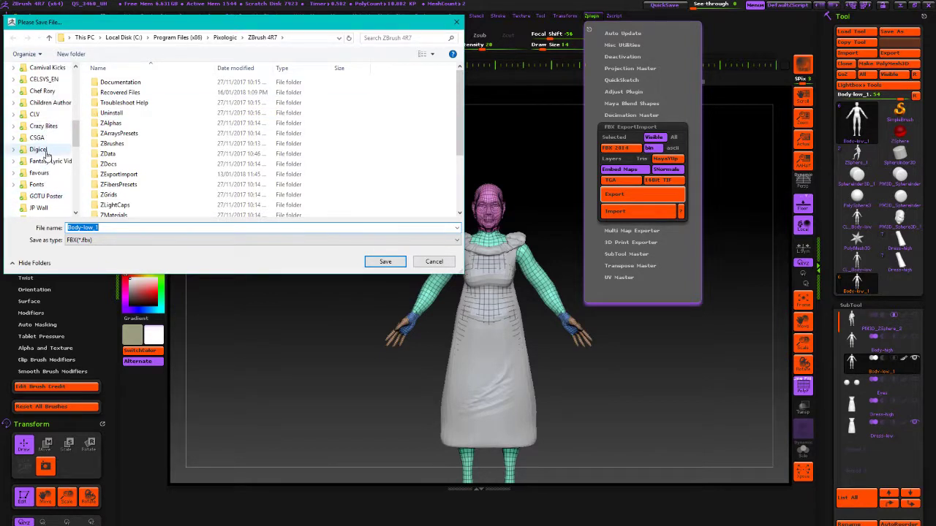
scroll(51, 128, up, 6)
scroll(37, 132, up, 3)
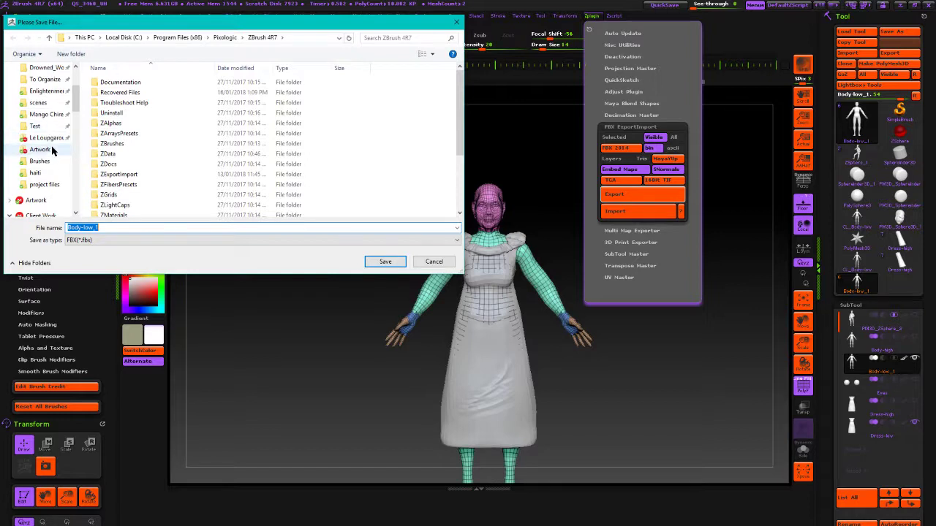
double_click(109, 85)
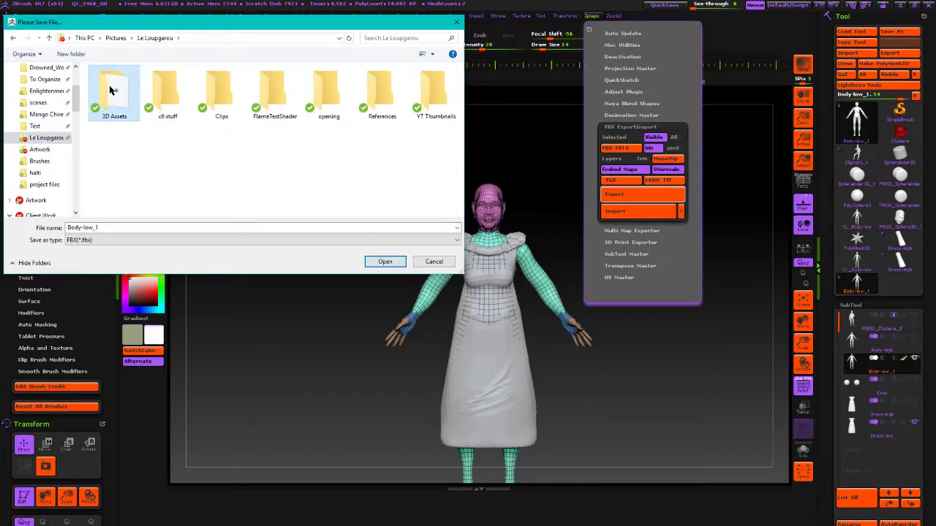
double_click(112, 83)
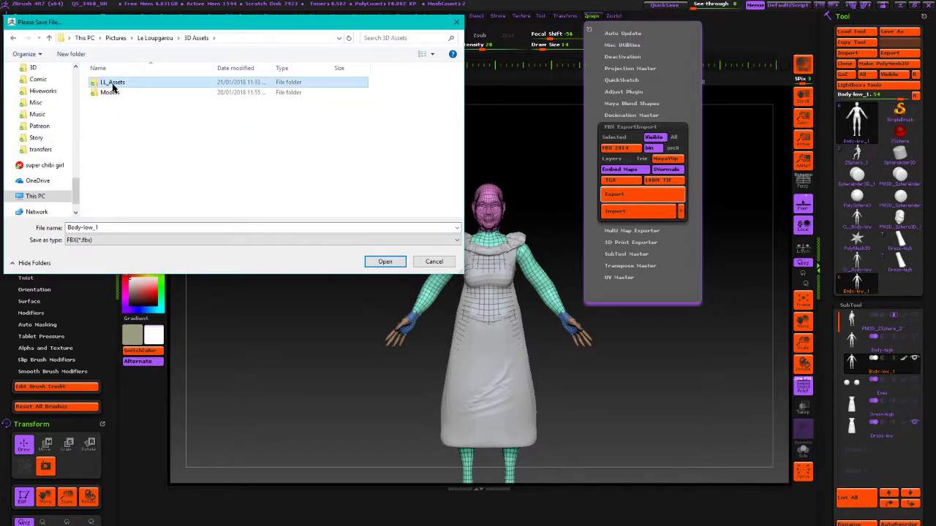
click(49, 37)
double_click(109, 93)
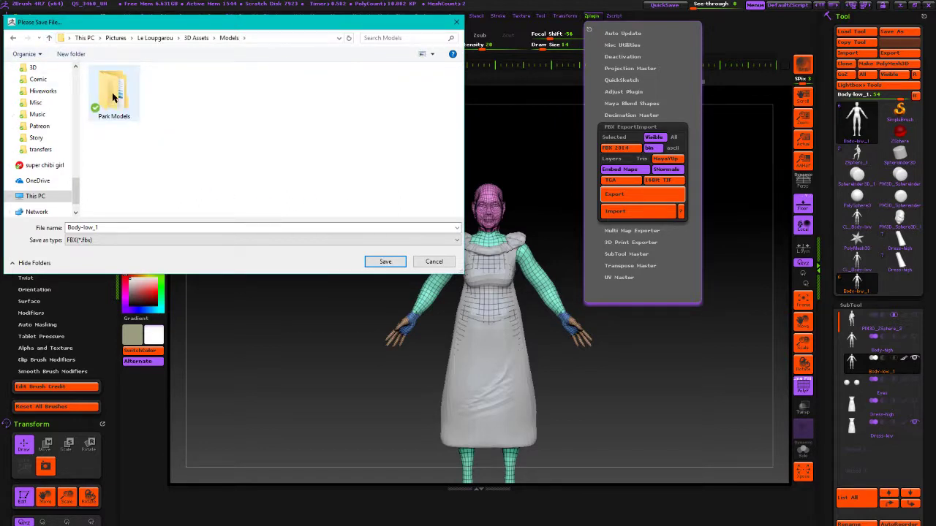
double_click(113, 94)
double_click(275, 92)
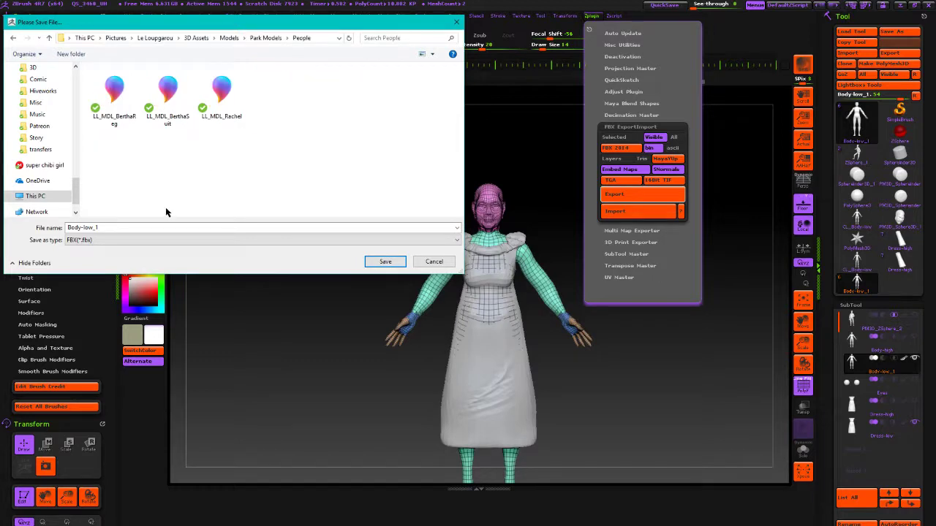
click(49, 37)
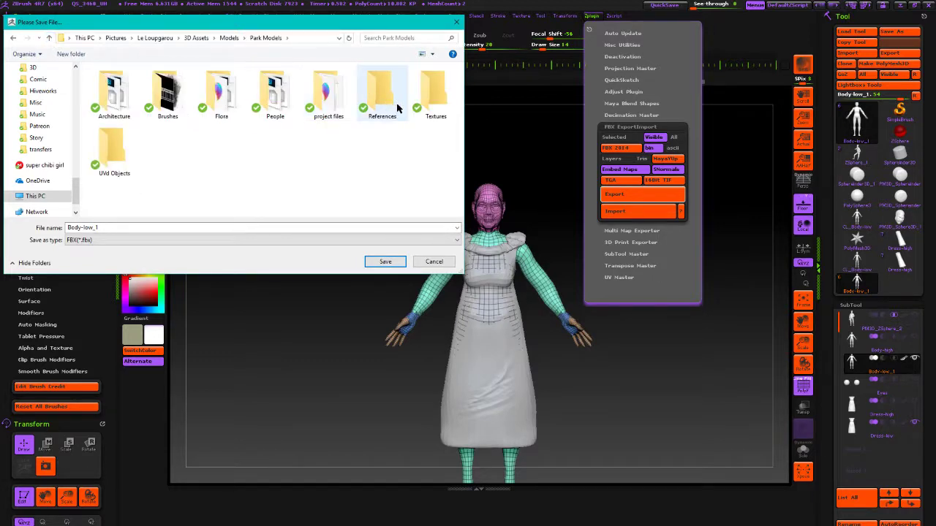
double_click(113, 150)
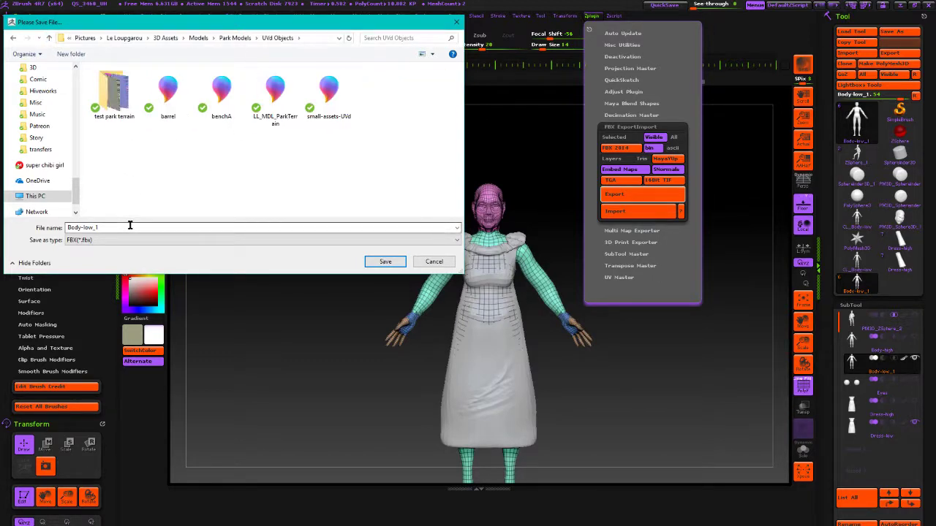
Step: Name the FBX file MamaMiracle and save it to finish the export
click(129, 227)
text(MamaMiracle)
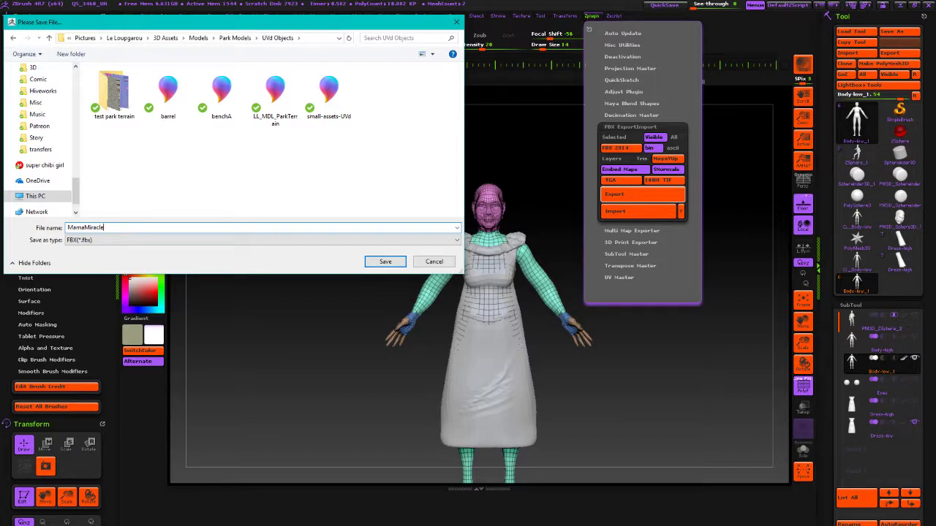
click(385, 267)
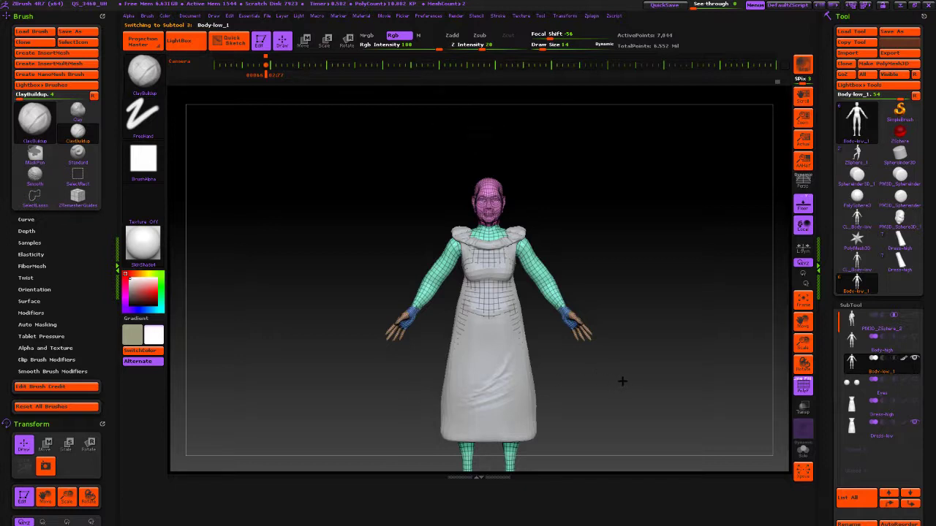
mouse_move(632, 380)
mouse_down()
mouse_move(587, 397)
mouse_move(556, 387)
mouse_move(580, 401)
mouse_up()
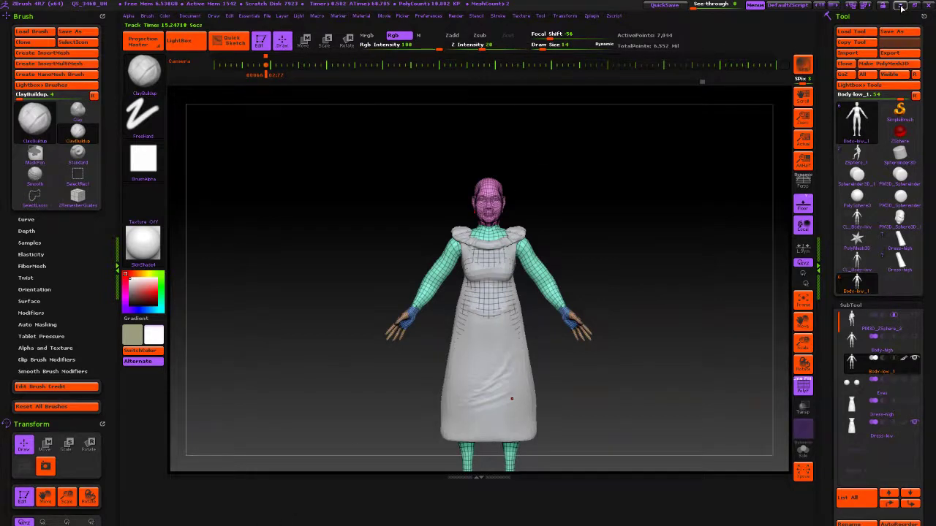
Step: Switch from ZBrush to Maya LT and open the file import dialog in the empty scene
click(902, 6)
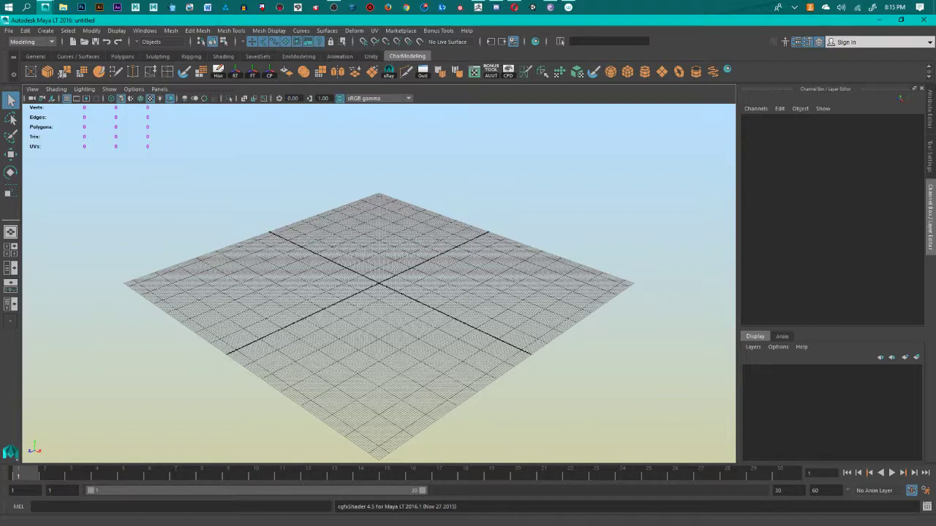
click(514, 7)
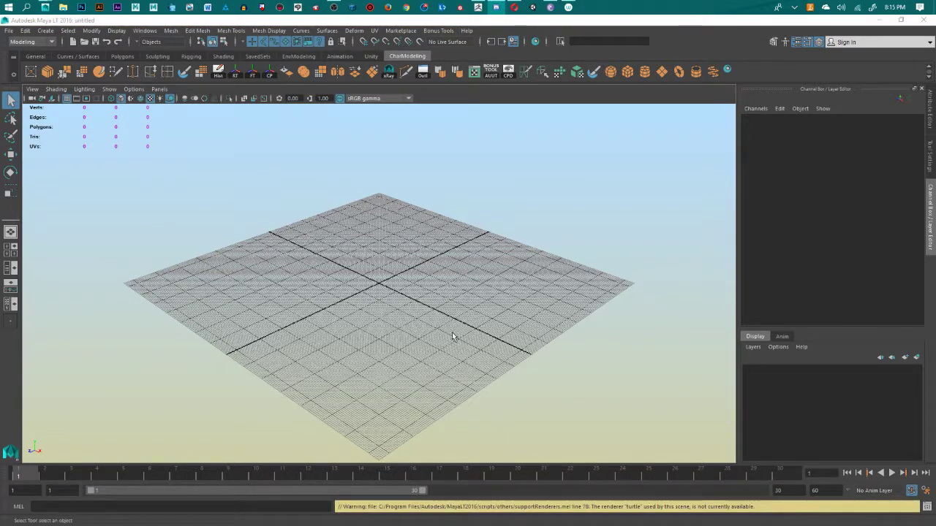
scroll(422, 255, up, 6)
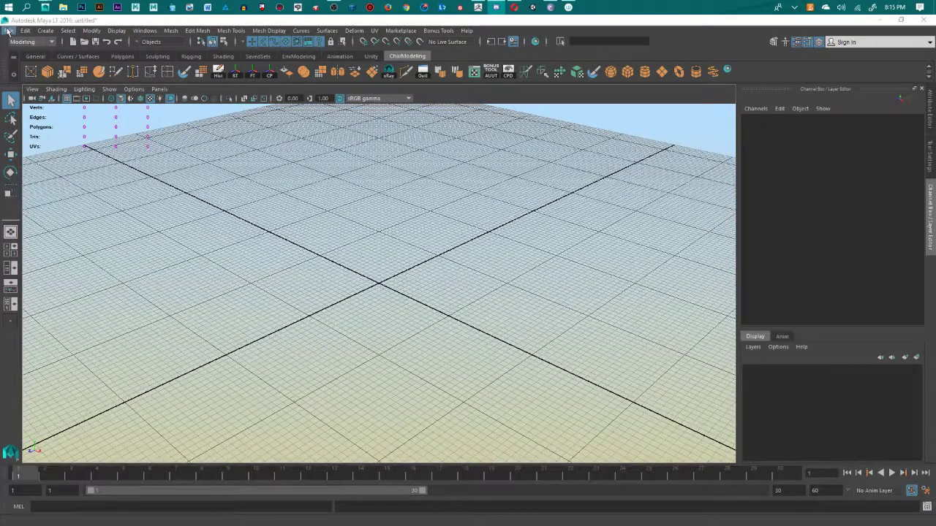
click(8, 31)
click(11, 32)
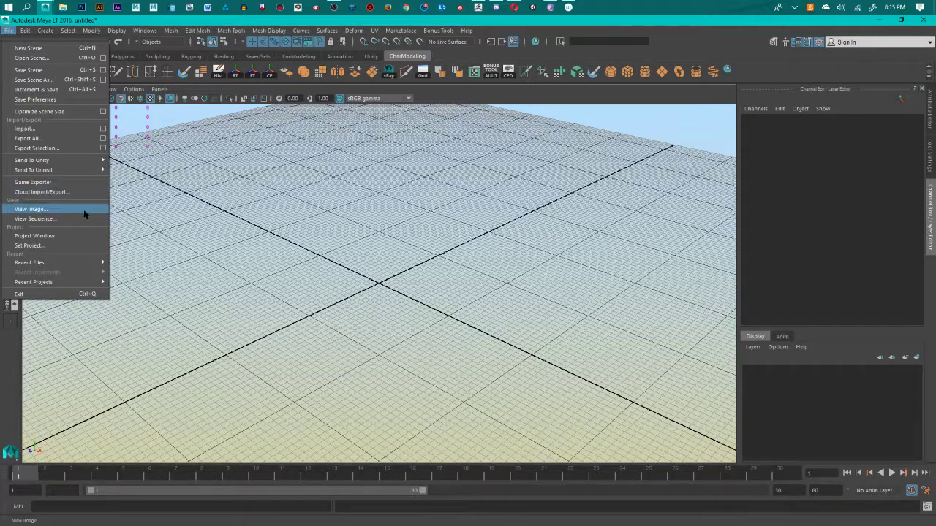
mouse_move(65, 264)
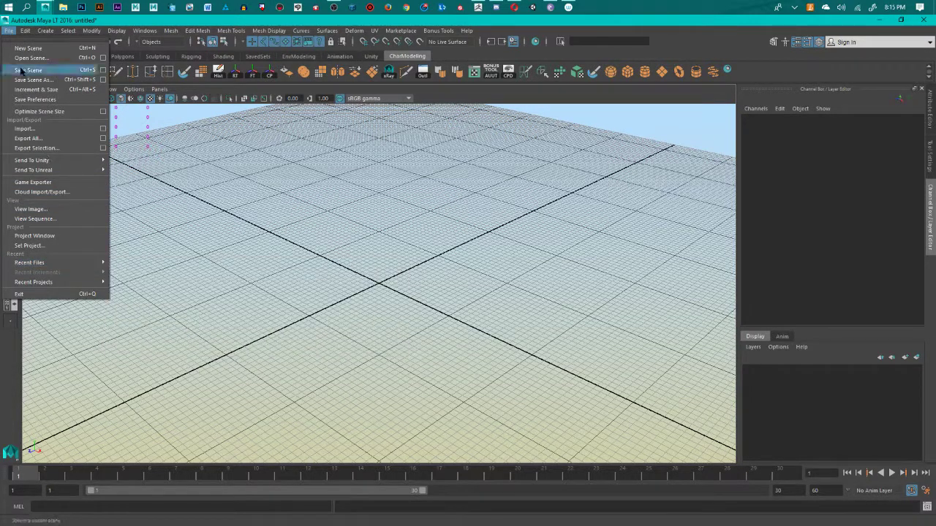
click(31, 132)
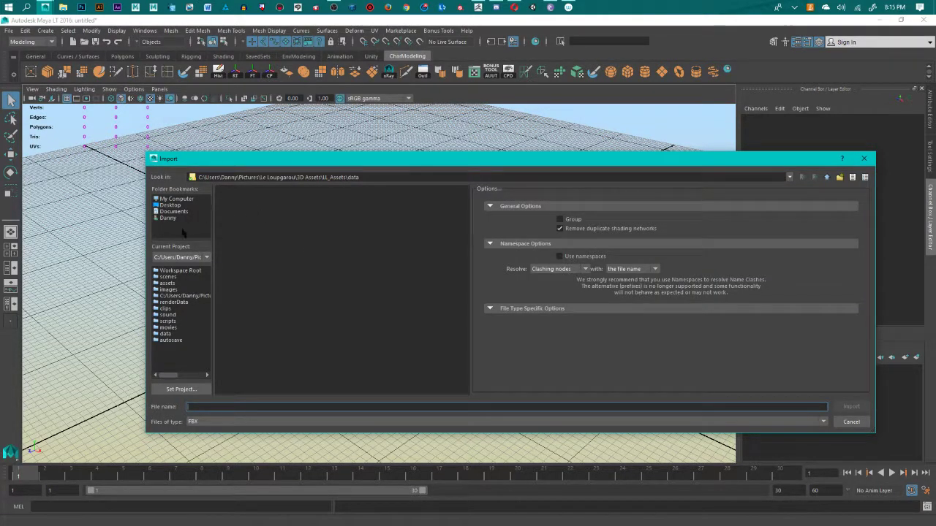
Step: Import MamaMiracle.fbx from the UVd Objects folder under 3D Assets, Models, Park Models
click(180, 270)
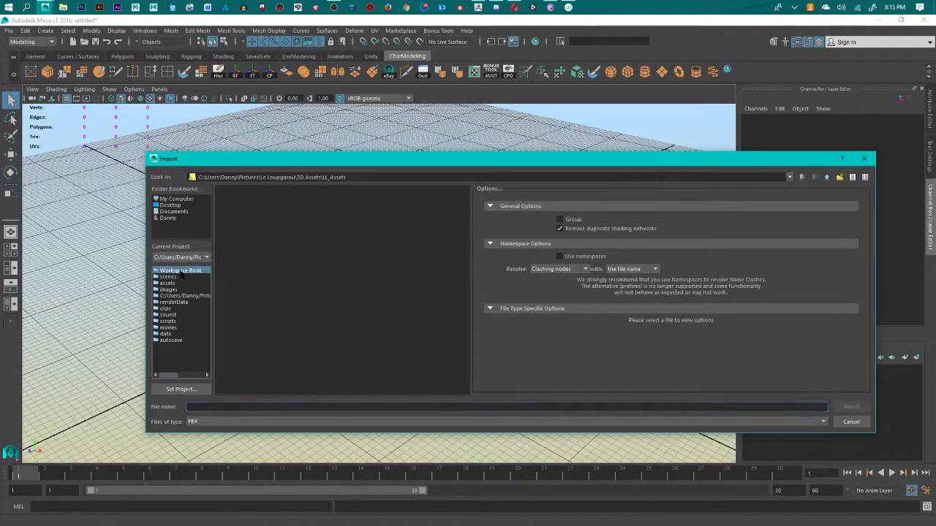
click(827, 177)
double_click(234, 198)
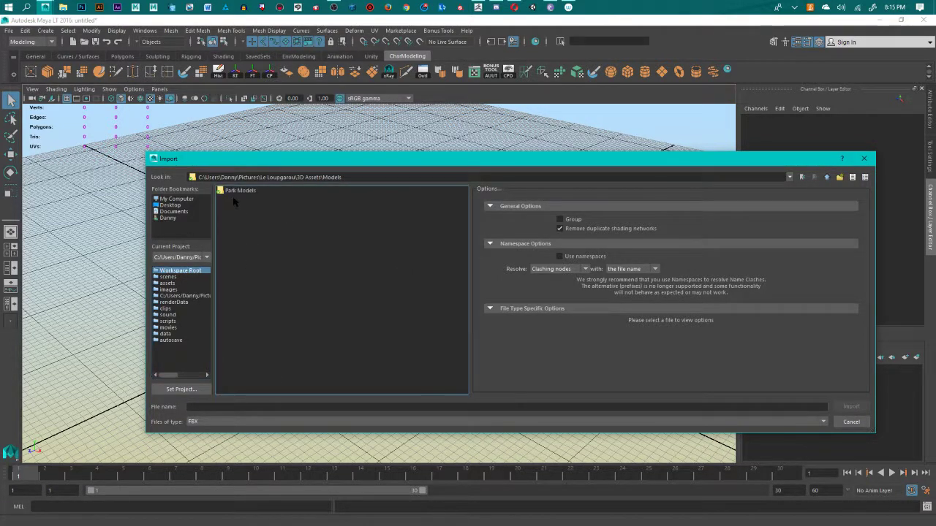
click(245, 190)
double_click(249, 191)
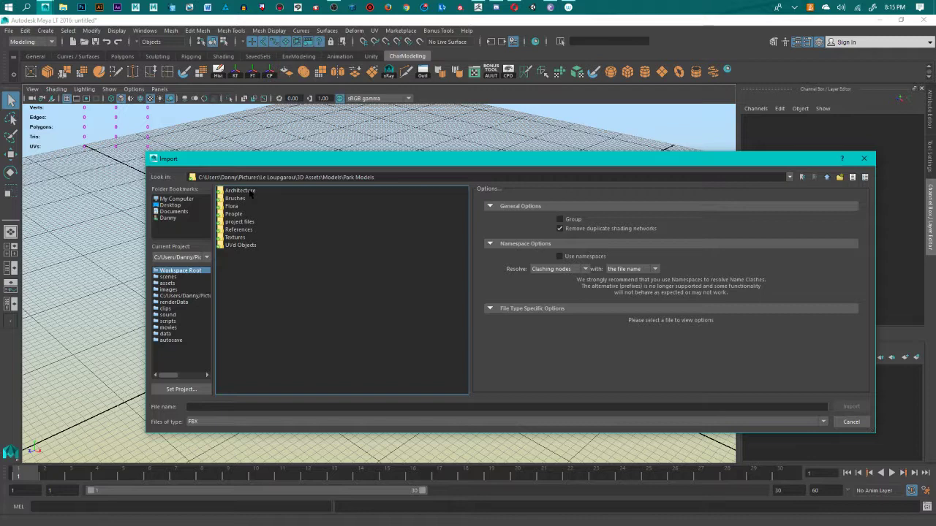
click(238, 245)
double_click(238, 246)
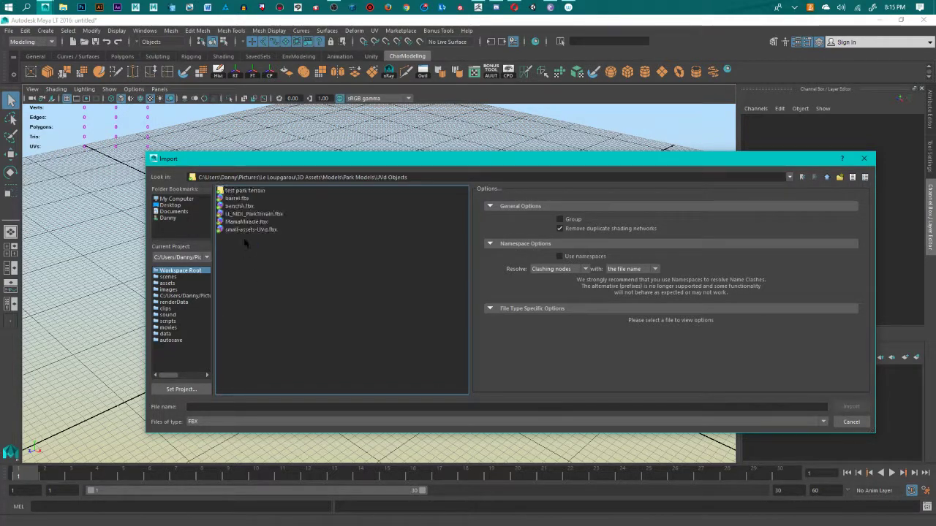
double_click(253, 221)
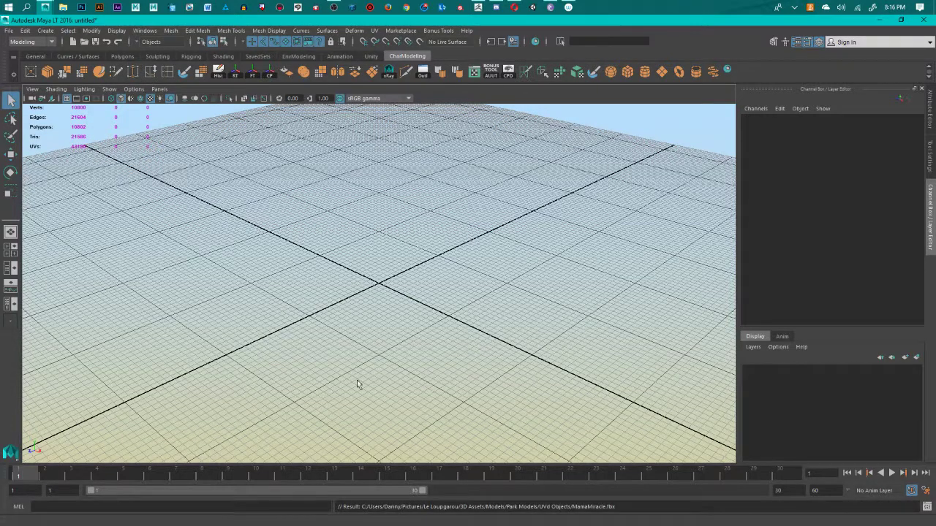
Step: Examine the imported character's body and dress from several angles
scroll(373, 263, up, 4)
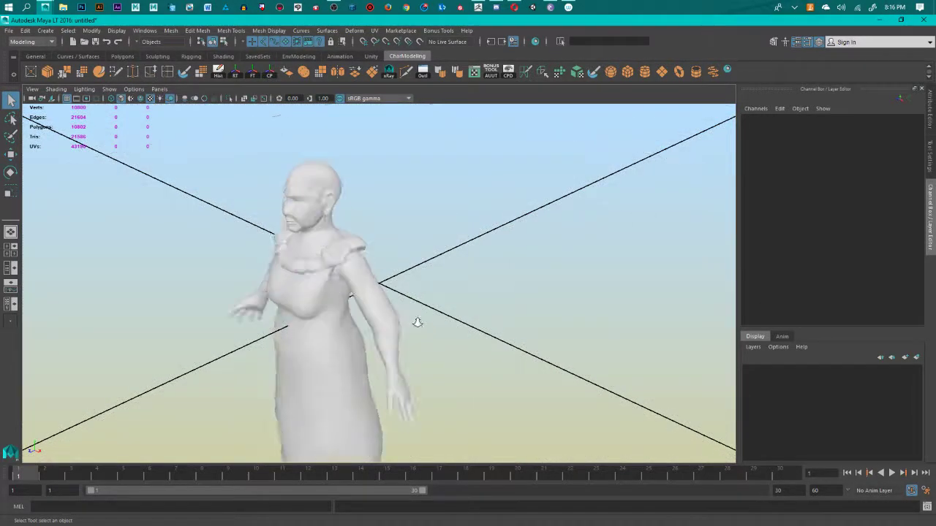
alt+drag(416, 322, 475, 189)
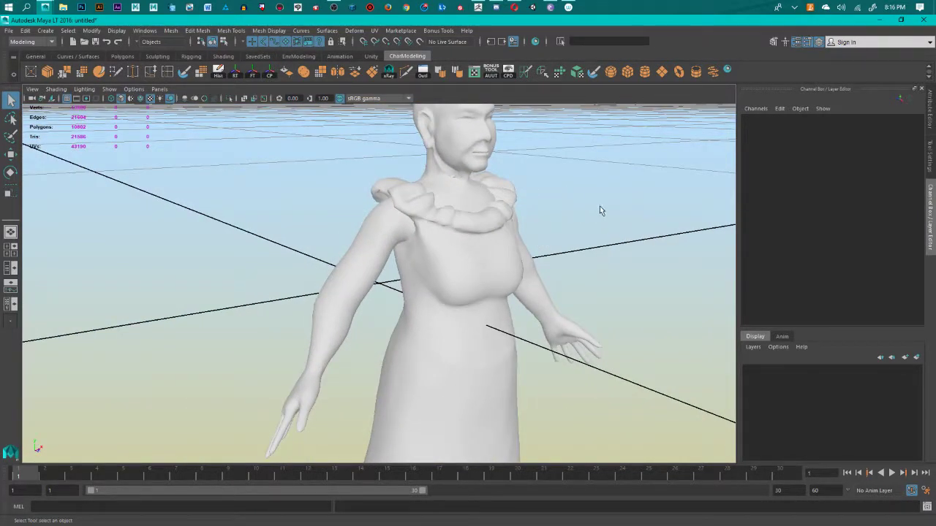
alt+drag(582, 208, 524, 275)
alt+middle_drag(524, 277, 553, 127)
alt+drag(498, 259, 550, 196)
alt+middle_drag(510, 276, 490, 244)
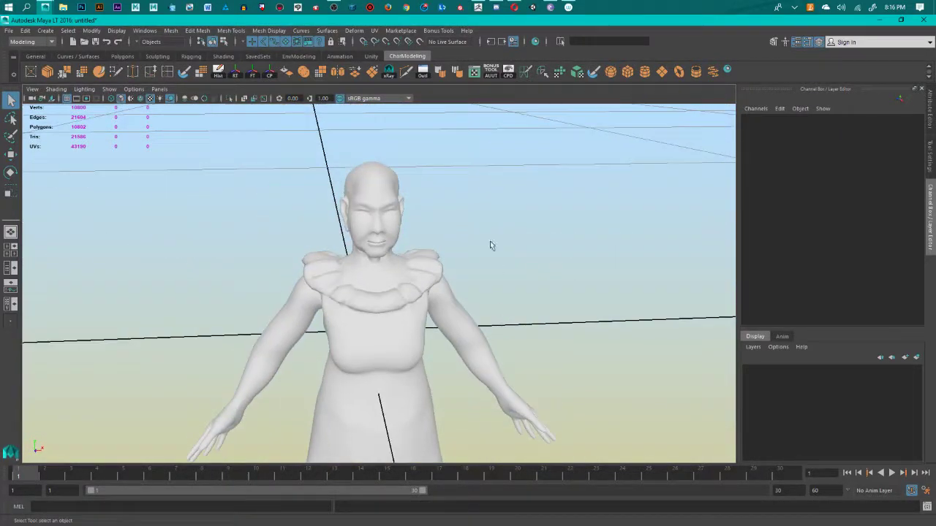
alt+drag(461, 244, 493, 224)
Step: Select the low-poly body and examine its wireframe closely around the face, neck and collar
click(413, 230)
alt+middle_drag(527, 253, 541, 280)
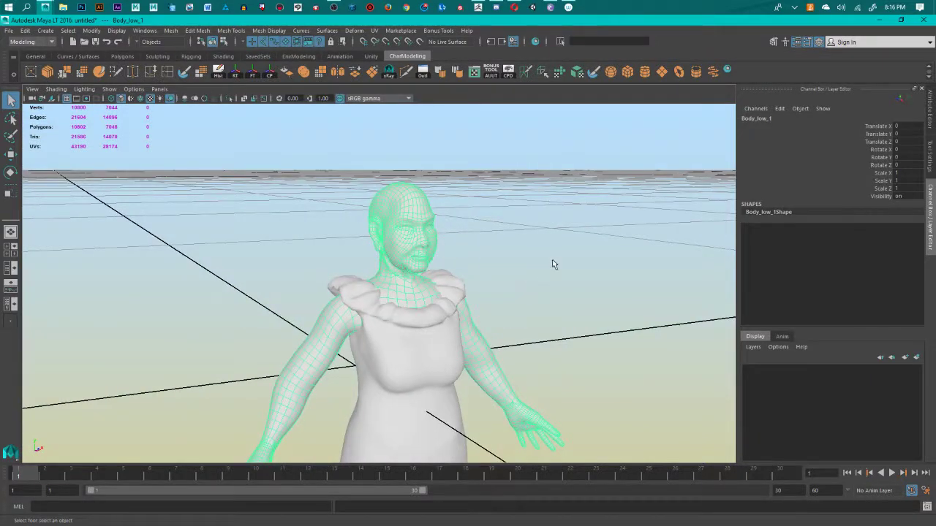
click(553, 264)
scroll(492, 255, up, 8)
scroll(502, 280, down, 3)
mouse_move(500, 281)
alt+mouse_down()
mouse_move(498, 273)
mouse_move(480, 288)
mouse_move(386, 284)
mouse_move(501, 290)
alt+mouse_up()
click(495, 250)
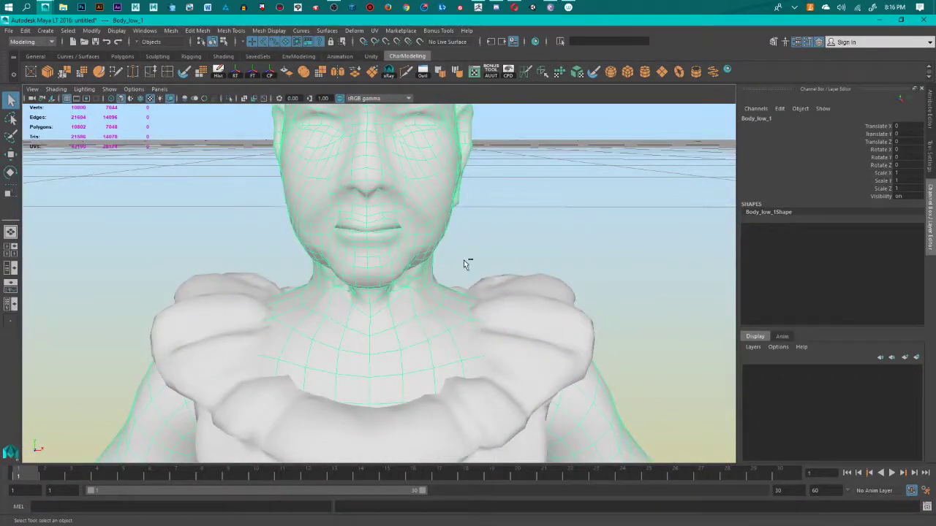
click(604, 265)
scroll(611, 307, down, 8)
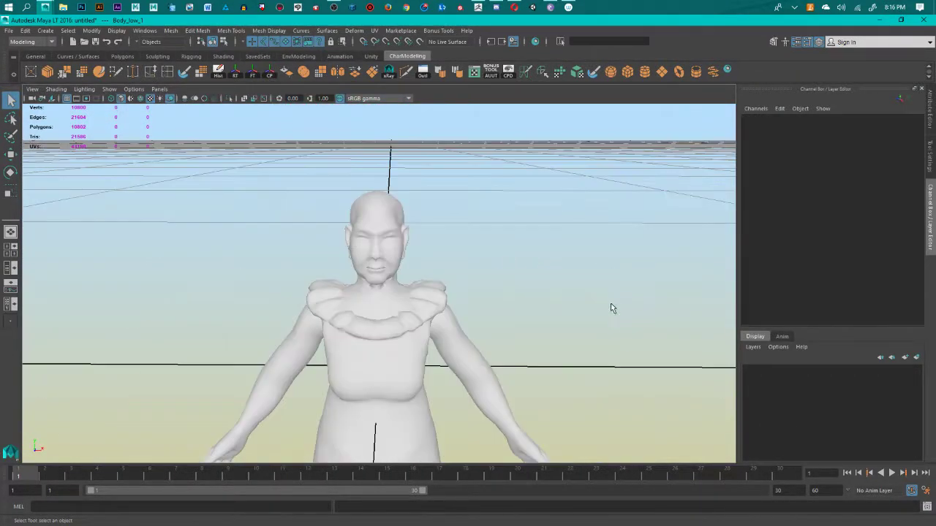
Step: Select the low-poly body mesh and soften its edges
scroll(611, 322, up, 1)
scroll(611, 322, down, 6)
alt+middle_drag(529, 284, 552, 261)
click(414, 234)
scroll(512, 275, up, 8)
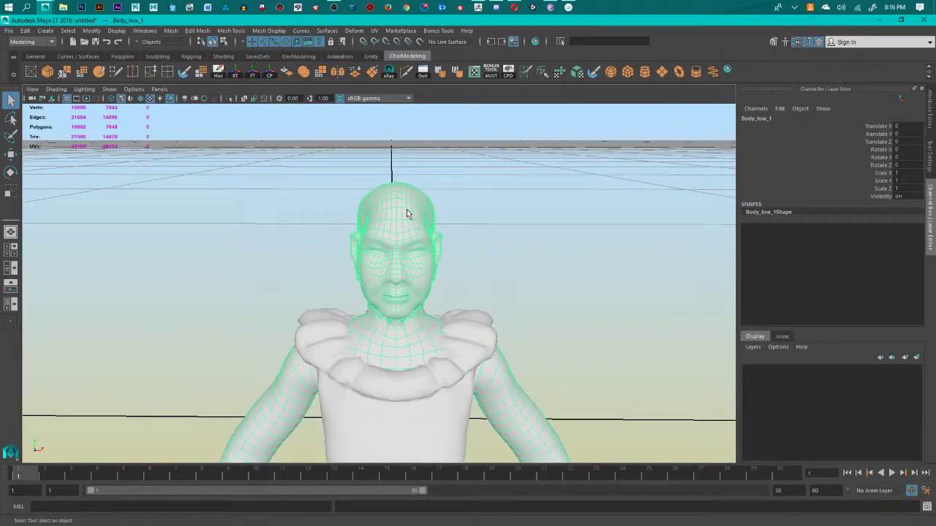
shift+right_drag(408, 211, 492, 239)
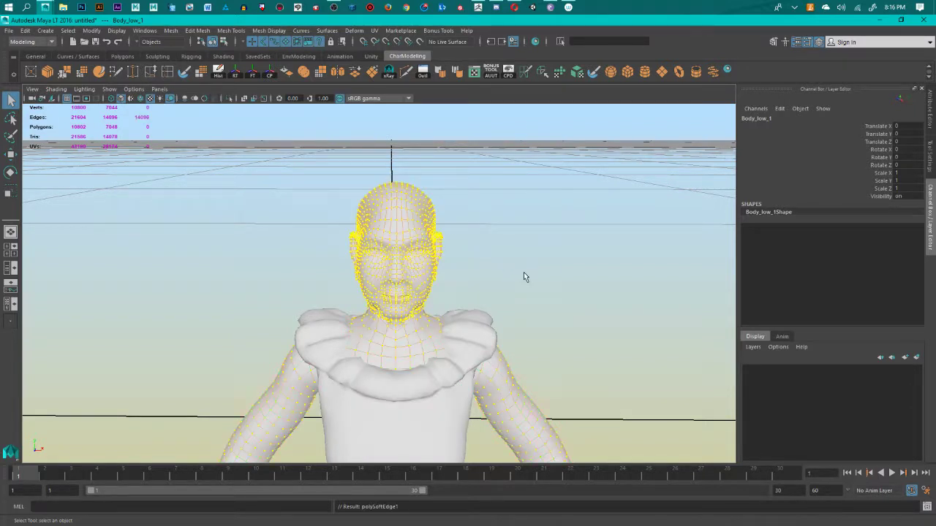
Step: Reselect the low-poly body and apply the edge softening a second time
click(524, 272)
alt+drag(523, 272, 458, 238)
click(435, 231)
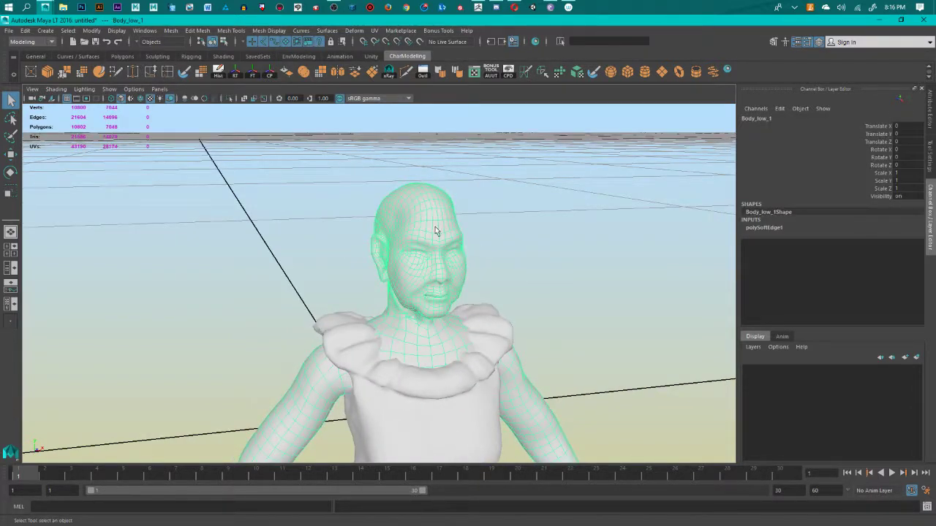
shift+right_drag(421, 223, 510, 257)
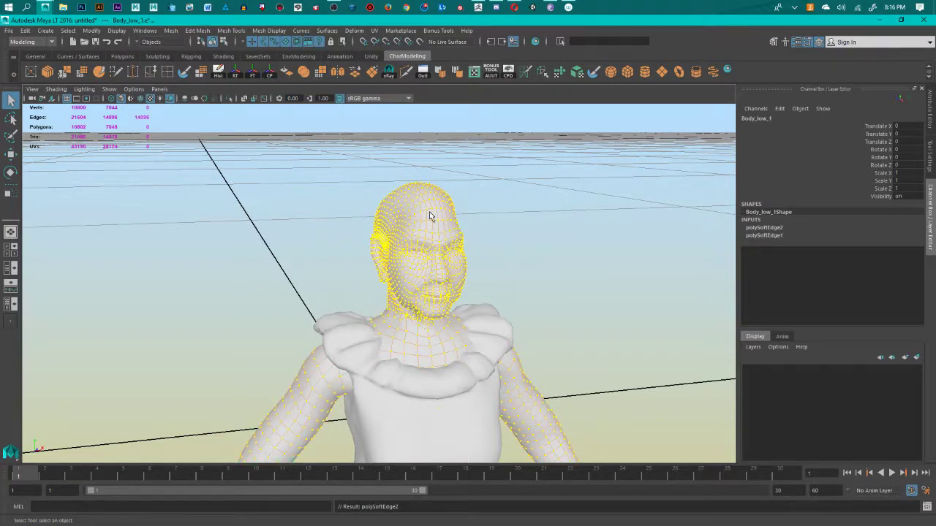
Step: Pick an edge on the body's forehead, try the edge options on it, and return to object mode
mouse_move(429, 211)
right_down()
mouse_move(424, 204)
mouse_move(434, 216)
right_up()
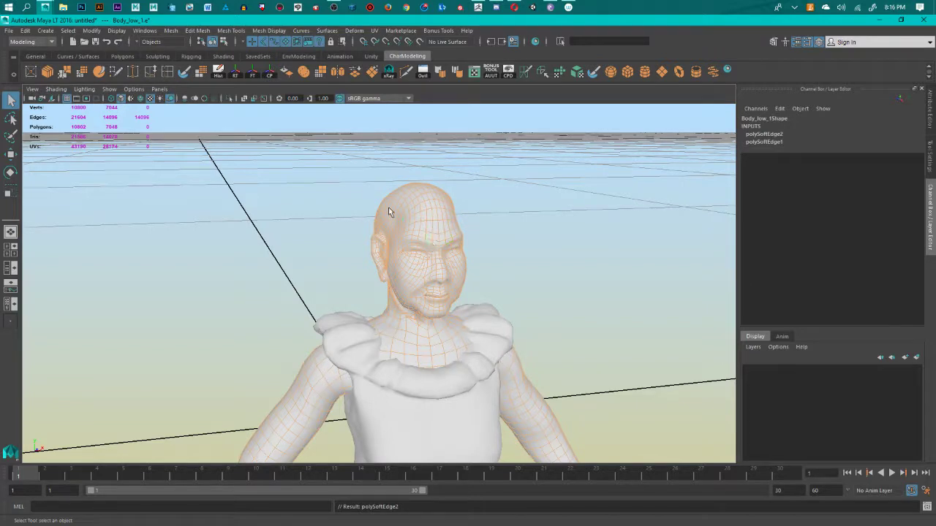
click(424, 234)
shift+right_drag(427, 201, 509, 223)
click(510, 225)
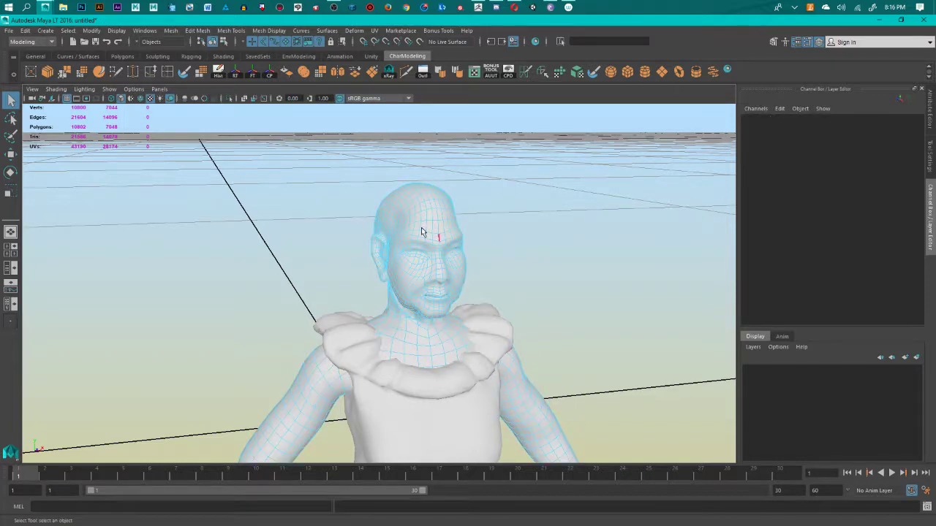
right_drag(424, 223, 479, 212)
Step: Create a polygon cylinder at the scene origin beside the character
alt+drag(511, 259, 491, 302)
scroll(489, 301, down, 10)
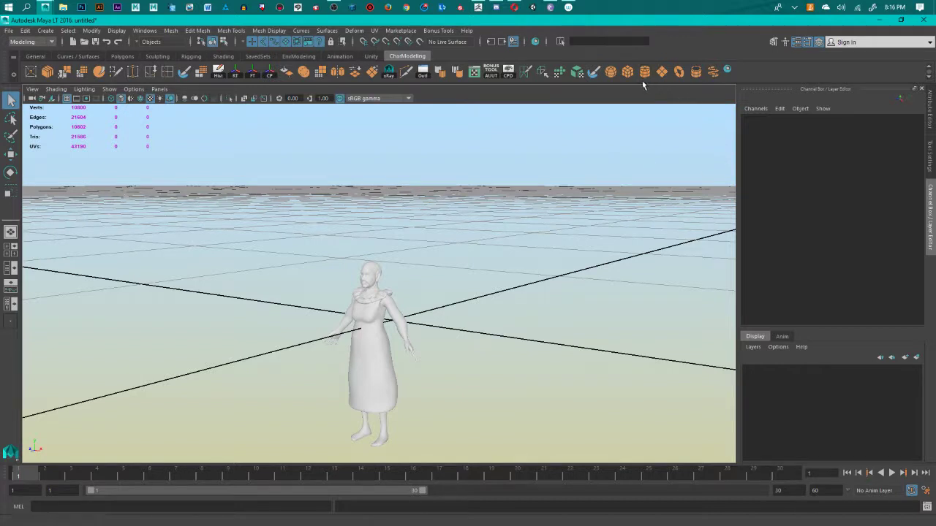
click(266, 276)
scroll(441, 350, down, 5)
scroll(441, 350, up, 5)
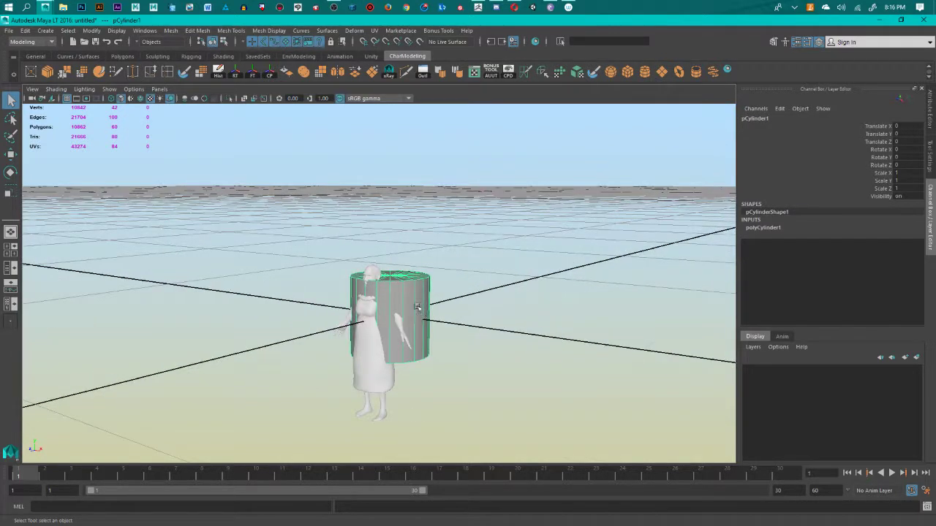
Step: Move the cylinder away from the character along the X axis to about 6.6
key(w)
scroll(413, 325, down, 5)
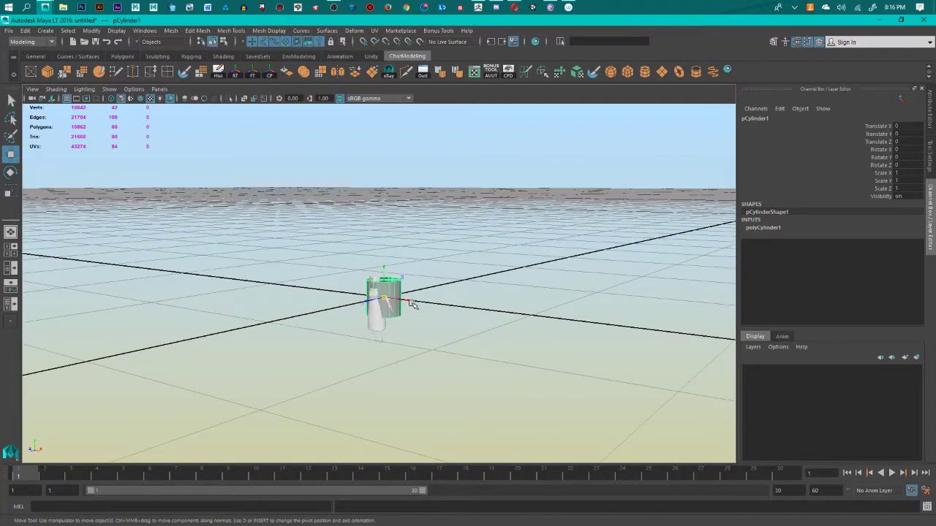
click(412, 303)
click(387, 296)
drag(402, 299, 506, 313)
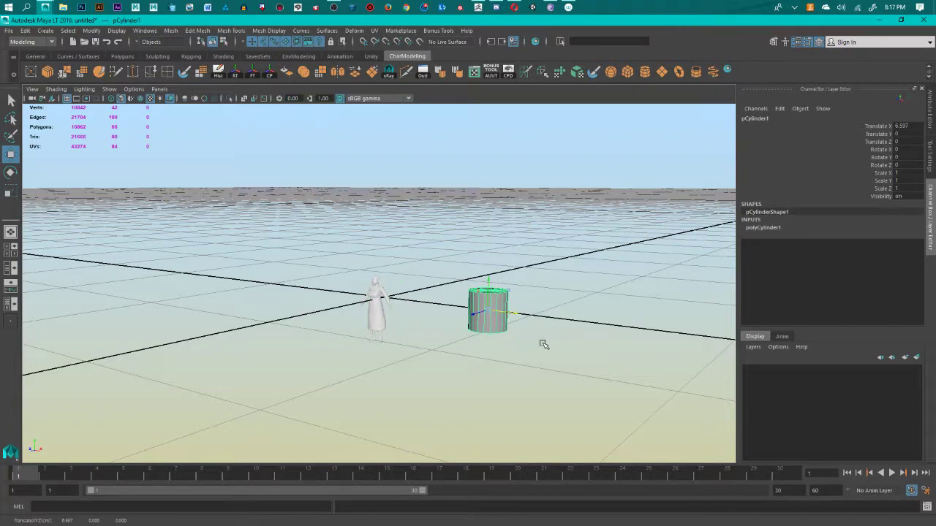
Step: Open the cylinder's creation settings and set Subdivisions Axis to 3
alt+middle_drag(543, 344, 443, 351)
scroll(443, 351, up, 6)
alt+drag(458, 388, 504, 322)
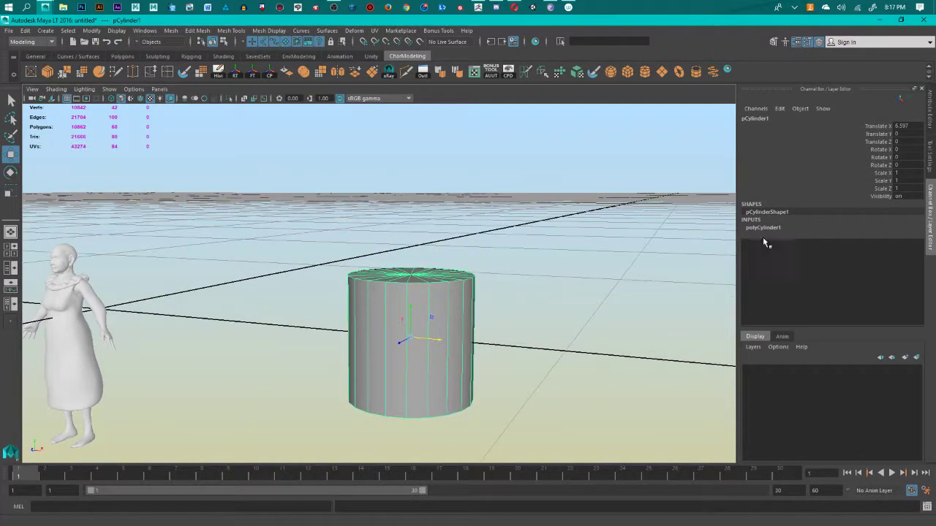
click(756, 228)
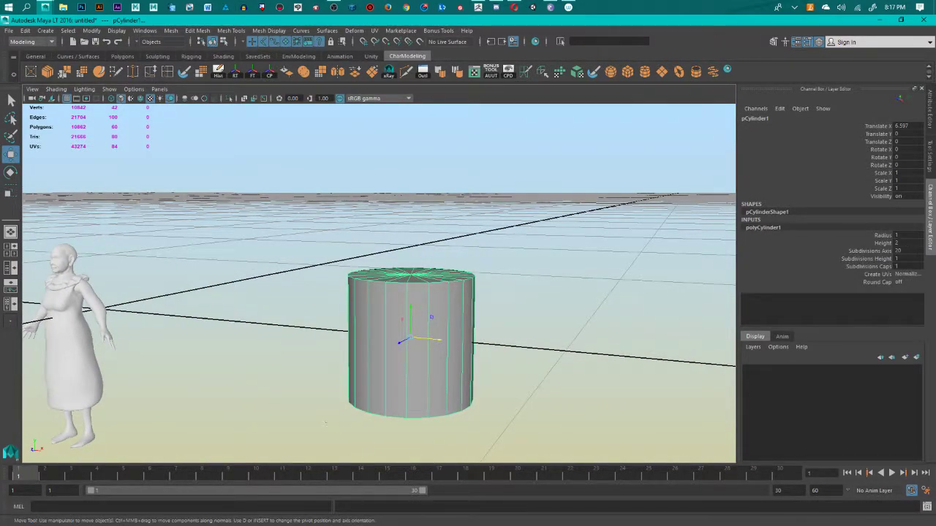
key(alt+Tab)
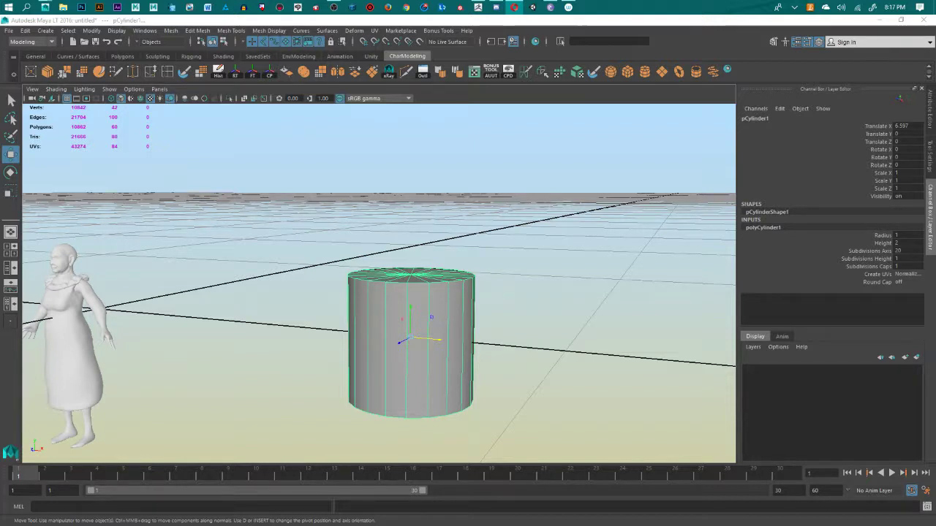
scroll(577, 369, down, 3)
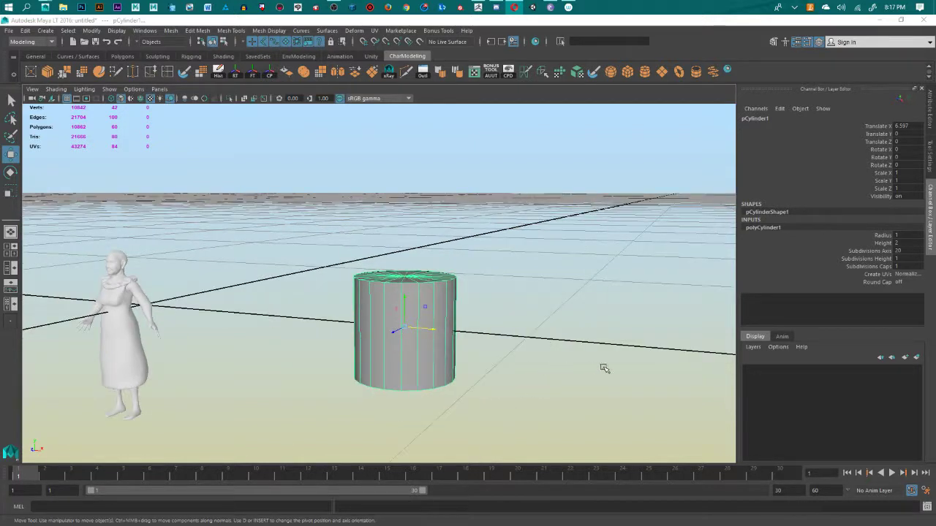
double_click(898, 251)
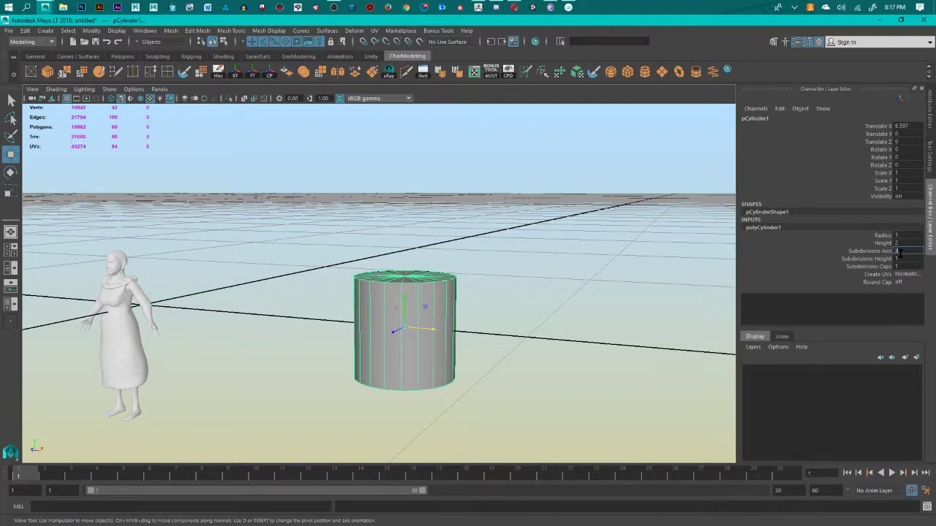
text(3)
key(Return)
Step: Remove the cylinder's cap subdivisions so each end is one face, and inspect the resulting prism
double_click(895, 259)
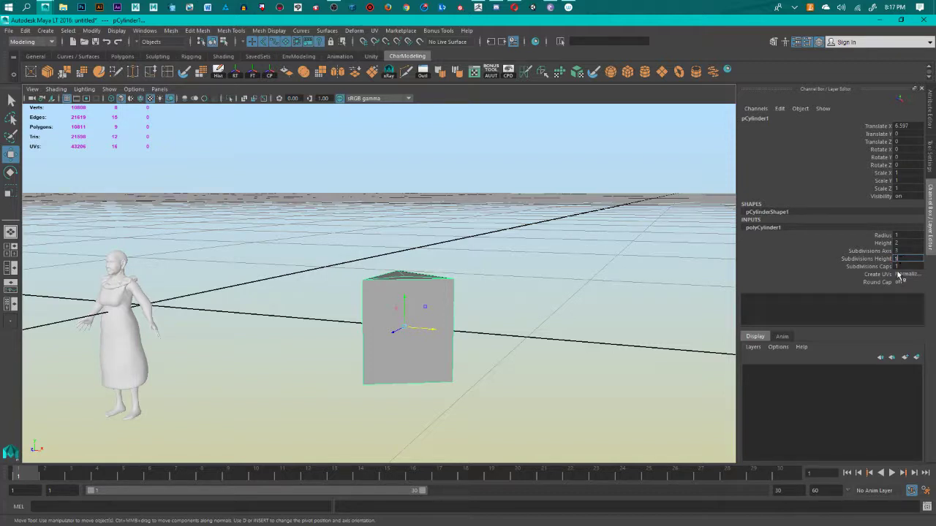
double_click(902, 266)
click(531, 380)
alt+right_drag(530, 380, 546, 442)
alt+drag(638, 247, 610, 315)
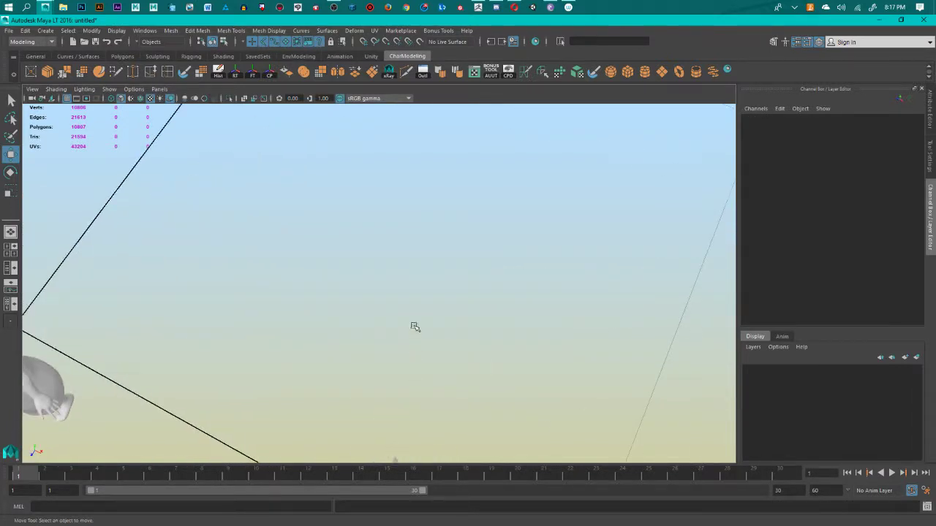
alt+middle_drag(416, 328, 454, 136)
click(472, 303)
alt+drag(472, 303, 507, 261)
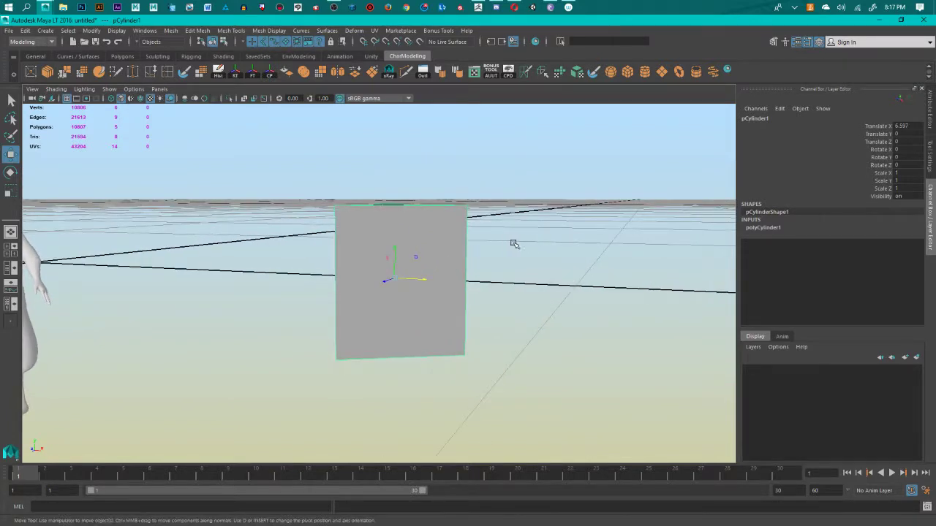
Step: Scale the three-sided cylinder into a thin upright pole, about 0.051 in X and Z and 1.185 in Y
click(428, 275)
key(r)
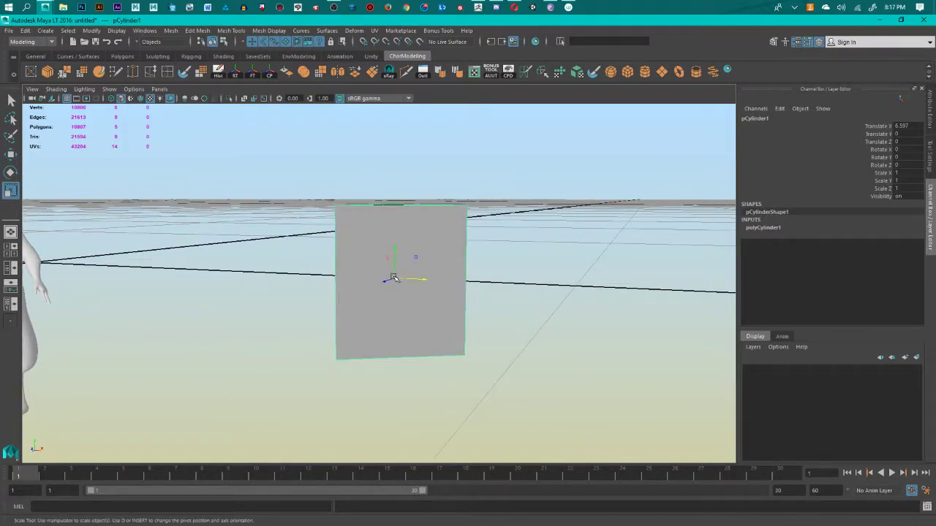
drag(396, 278, 280, 320)
drag(394, 247, 411, 259)
alt+middle_drag(411, 259, 420, 327)
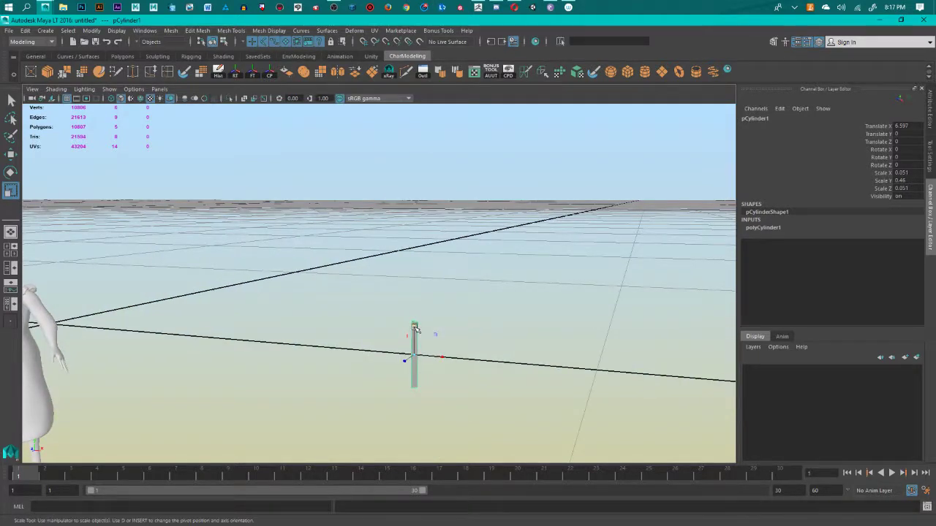
drag(415, 328, 422, 267)
click(473, 351)
mouse_move(472, 352)
alt+mouse_down()
mouse_move(513, 376)
mouse_move(461, 427)
mouse_move(512, 397)
mouse_move(388, 303)
mouse_move(483, 358)
alt+mouse_up()
click(372, 289)
key(q)
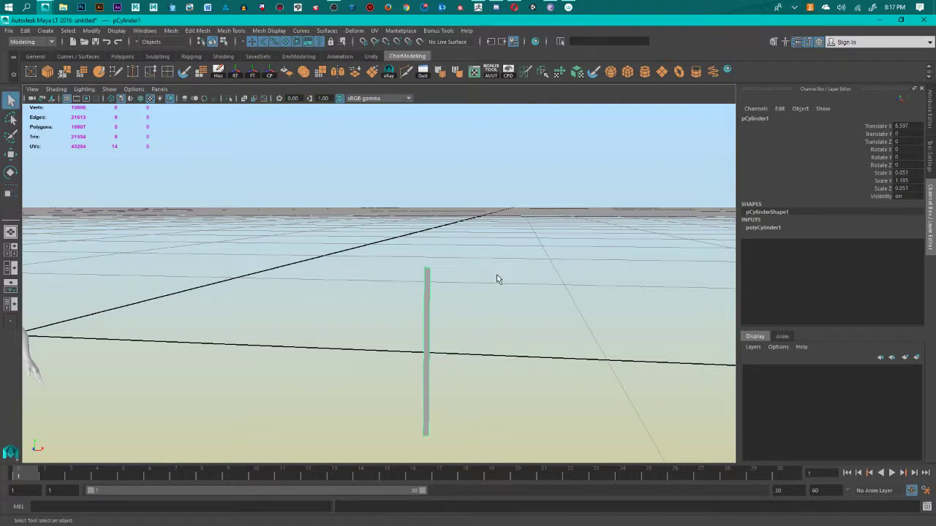
Step: Soften the pole's edges and check its shading from several angles
alt+drag(497, 274, 344, 377)
click(443, 371)
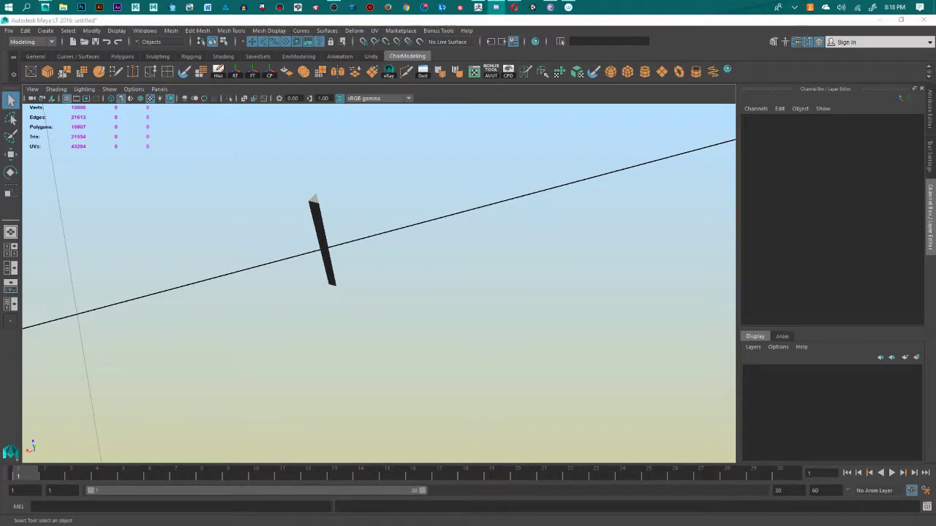
alt+drag(439, 297, 320, 256)
click(330, 256)
shift+right_drag(330, 253, 427, 262)
click(429, 267)
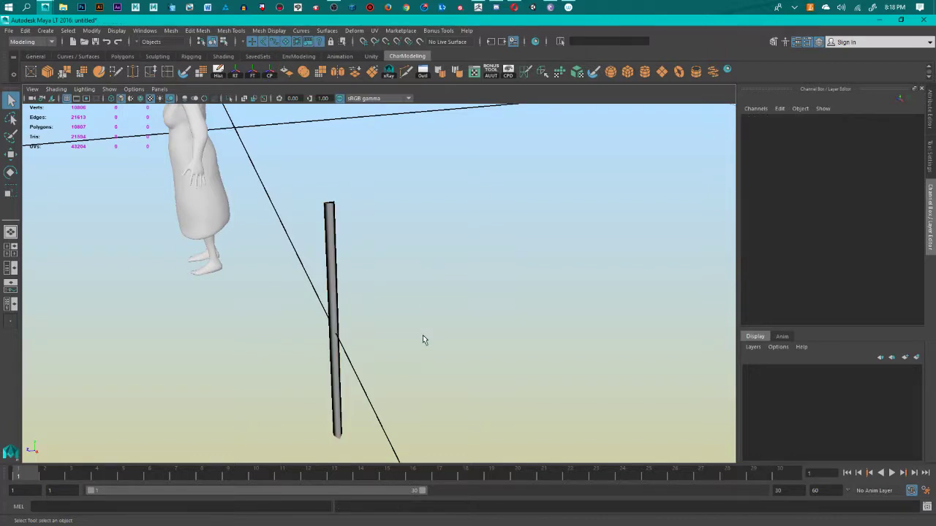
Step: Create a directional light at the scene origin
alt+drag(424, 339, 414, 304)
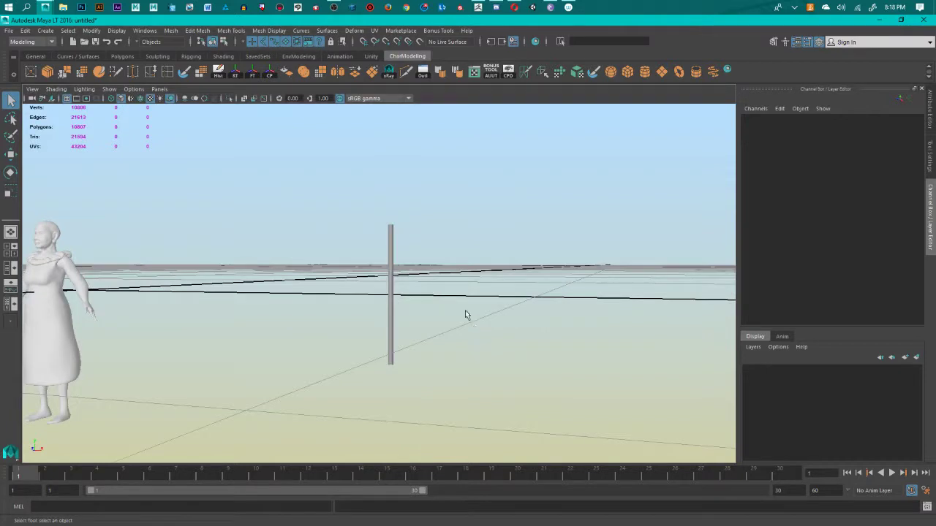
alt+middle_drag(465, 310, 383, 321)
click(67, 31)
click(67, 31)
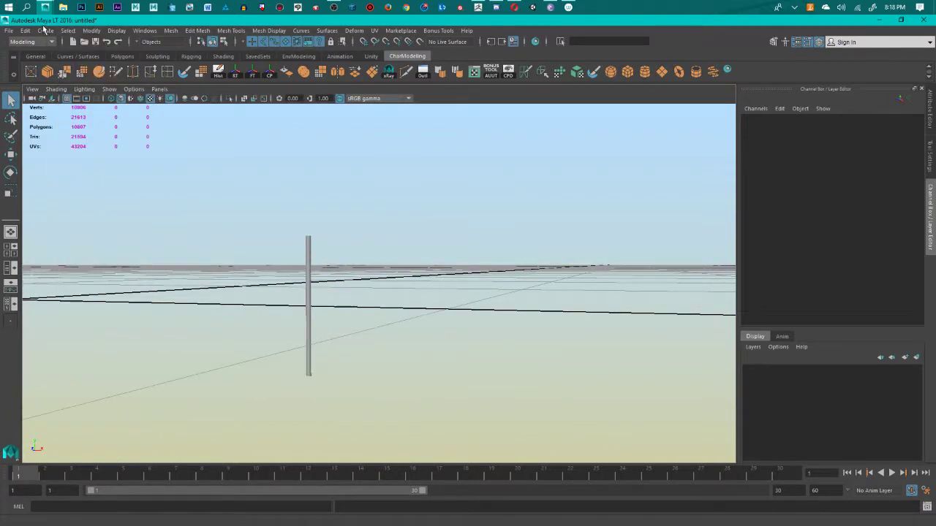
click(45, 31)
mouse_move(87, 55)
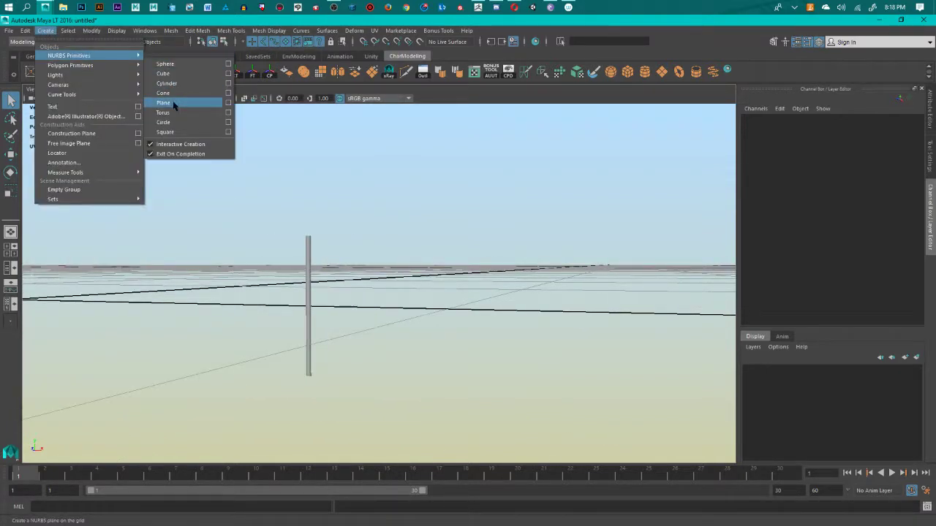
mouse_move(81, 76)
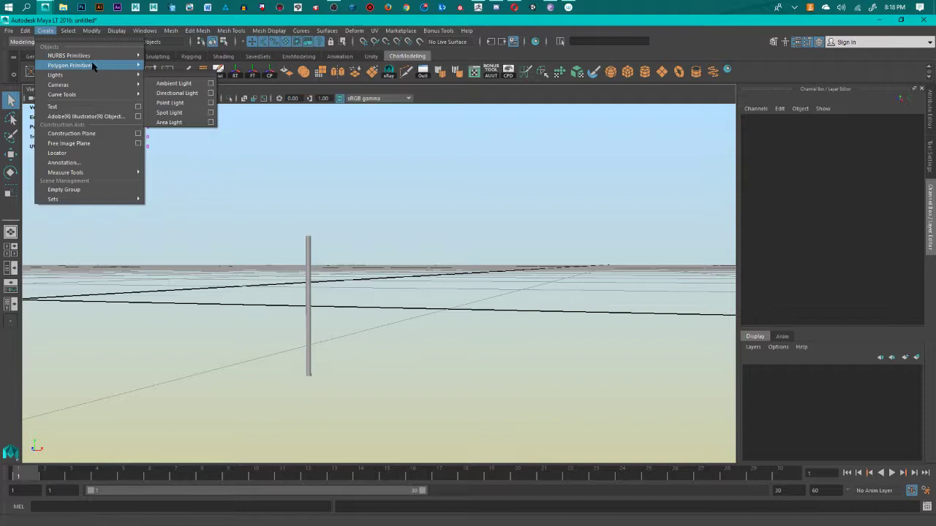
click(187, 95)
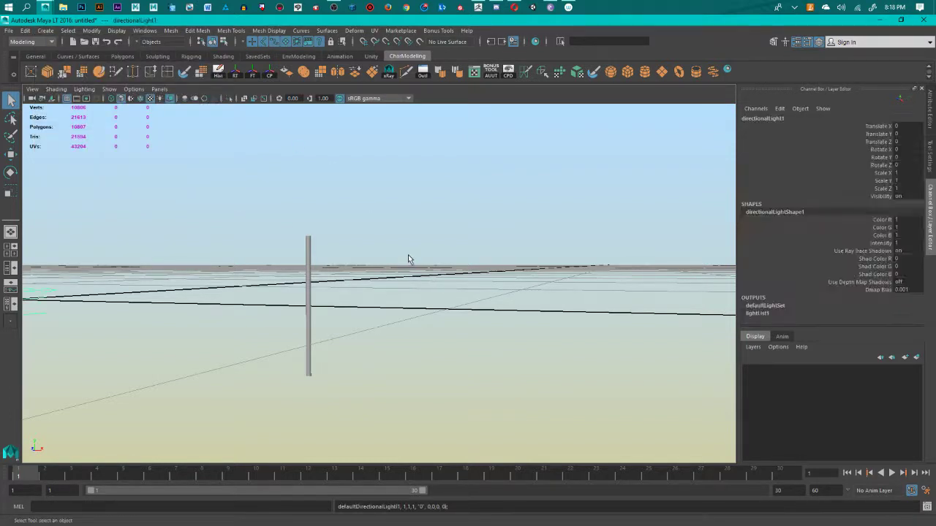
Step: Move the directional light above the pole, to about 7.75 in X and 2.15 in Y
alt+drag(407, 254, 326, 313)
scroll(326, 314, up, 3)
key(w)
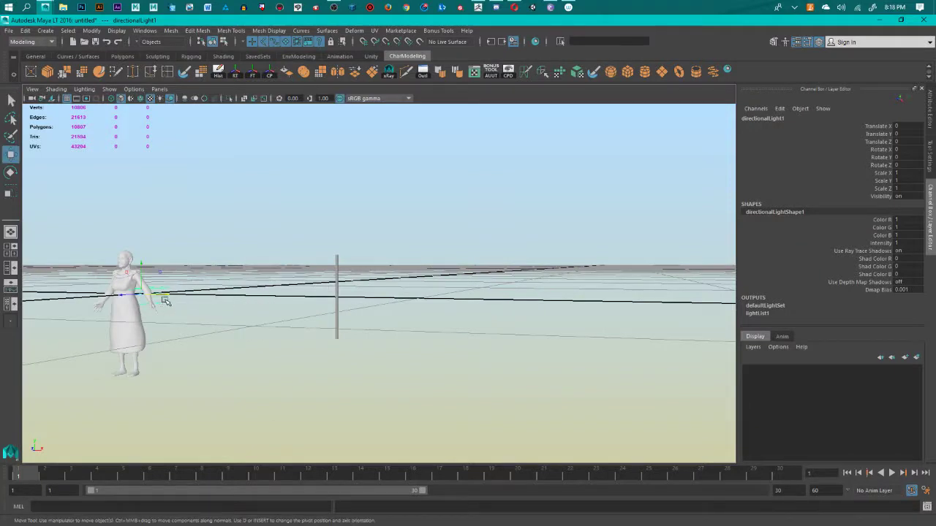
drag(165, 295, 404, 326)
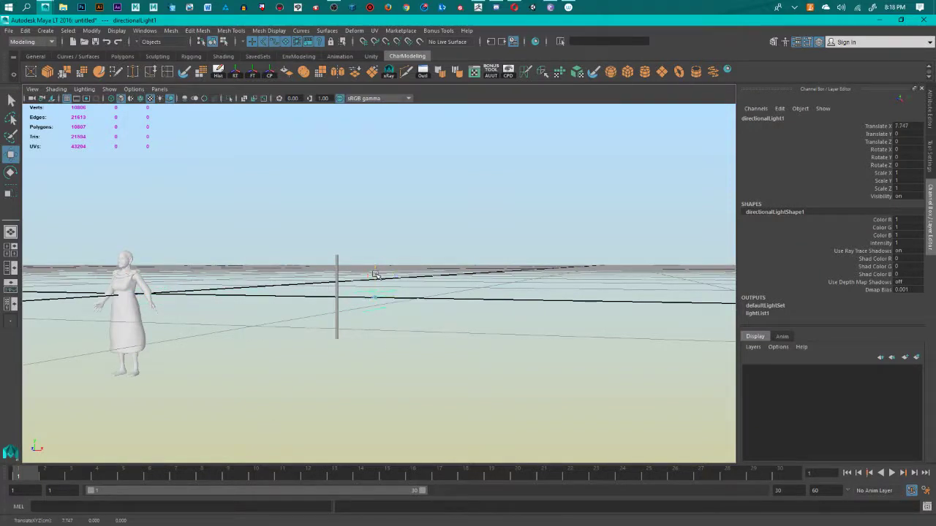
Step: Light the viewport with the scene lights and examine the character's face, dress and the pole
key(7)
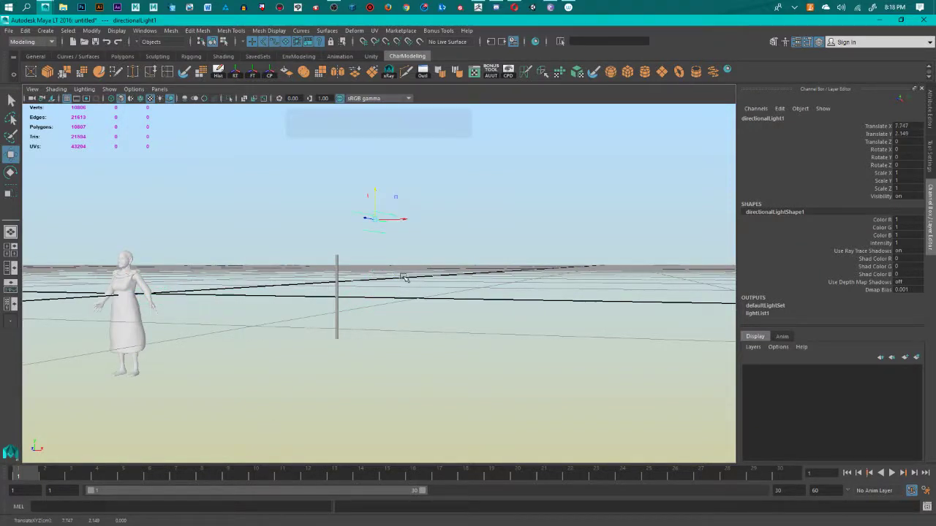
alt+drag(401, 275, 377, 256)
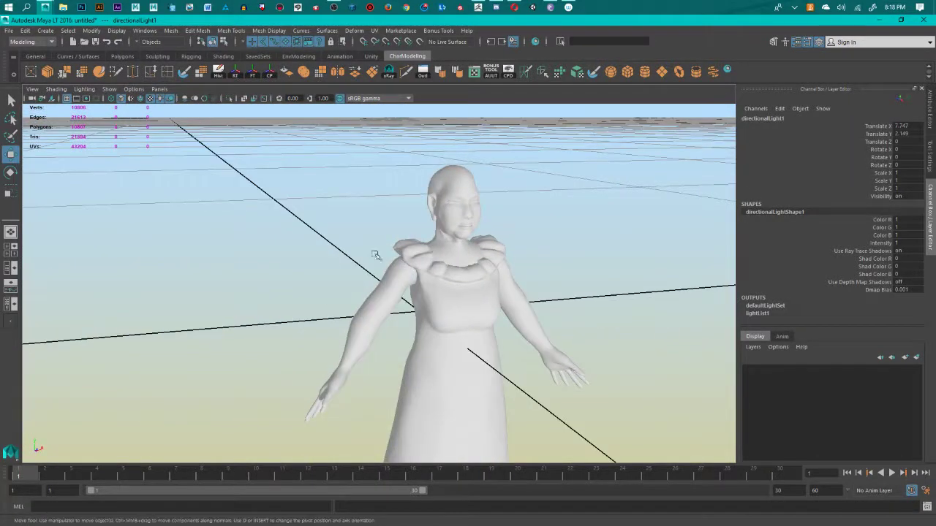
click(392, 278)
click(581, 266)
alt+middle_drag(580, 265, 482, 297)
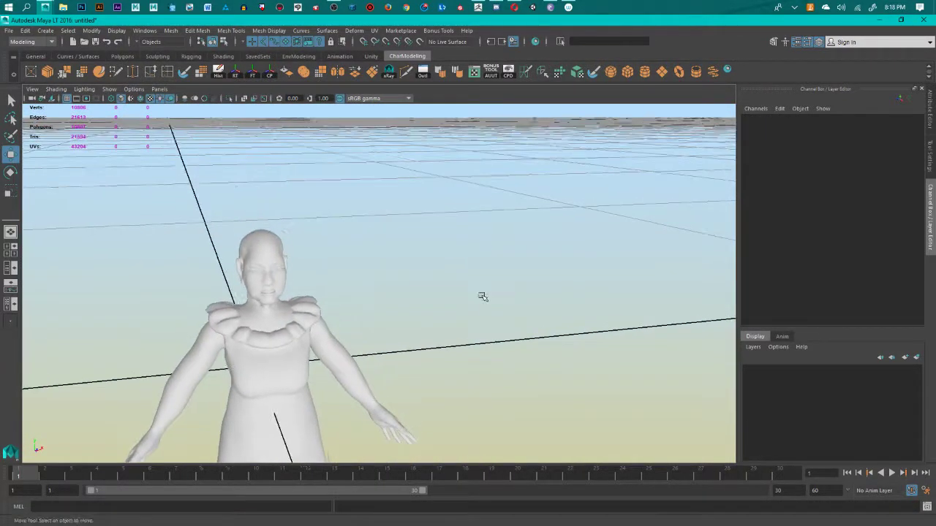
scroll(485, 302, up, 3)
alt+drag(421, 296, 437, 290)
scroll(503, 245, down, 4)
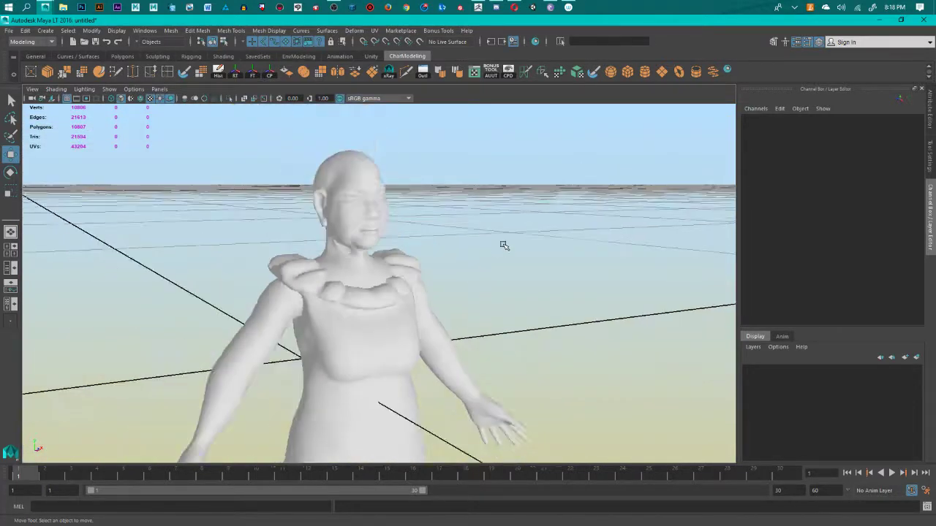
alt+drag(504, 245, 407, 224)
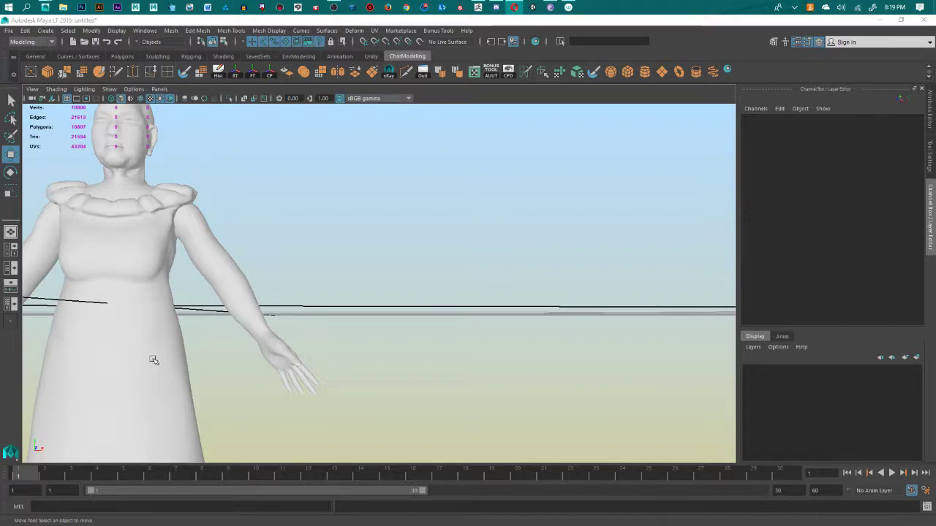
alt+right_drag(649, 323, 437, 274)
alt+drag(394, 311, 417, 308)
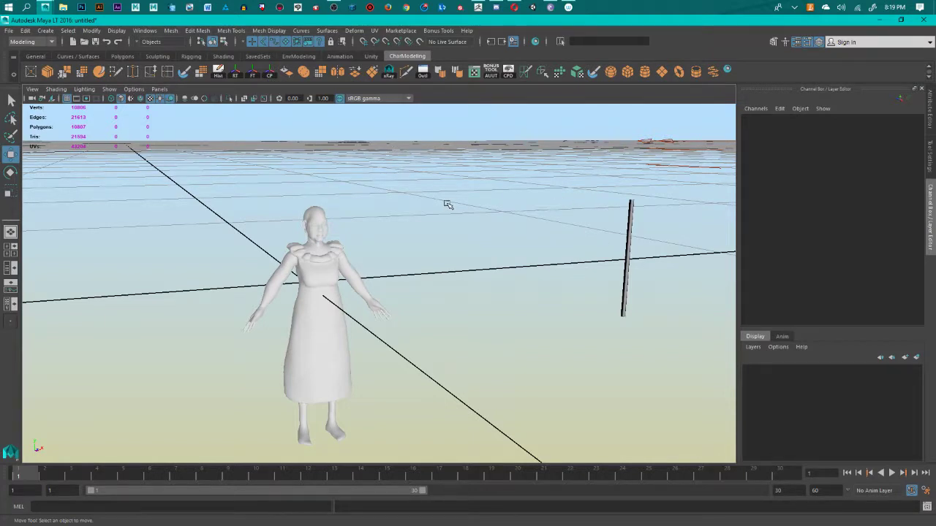
Step: Return the viewport to default shaded display and isolate the character's body mesh
key(5)
scroll(431, 285, up, 10)
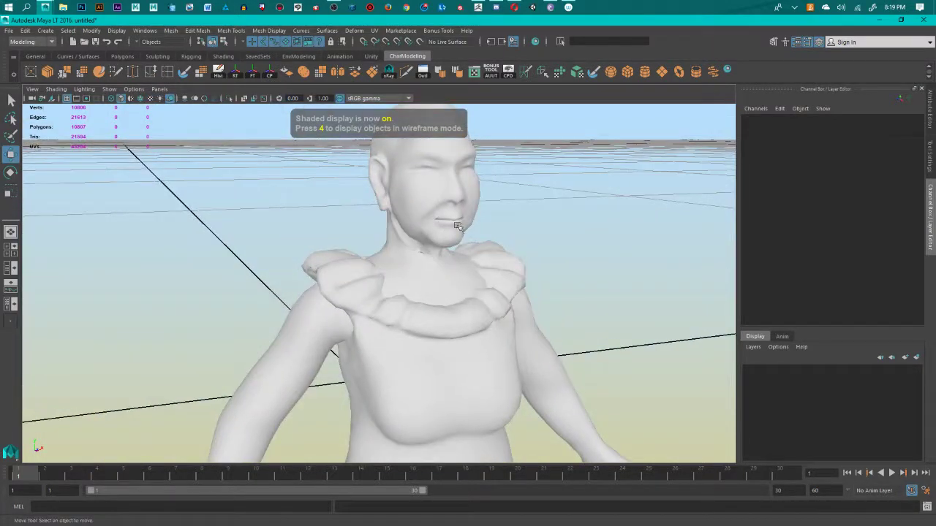
scroll(453, 234, up, 2)
scroll(409, 278, down, 8)
click(378, 306)
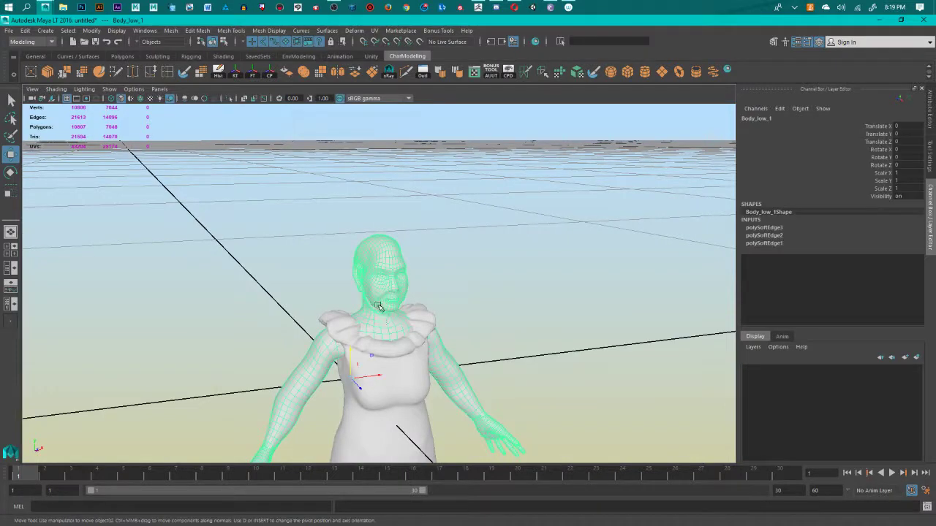
click(230, 102)
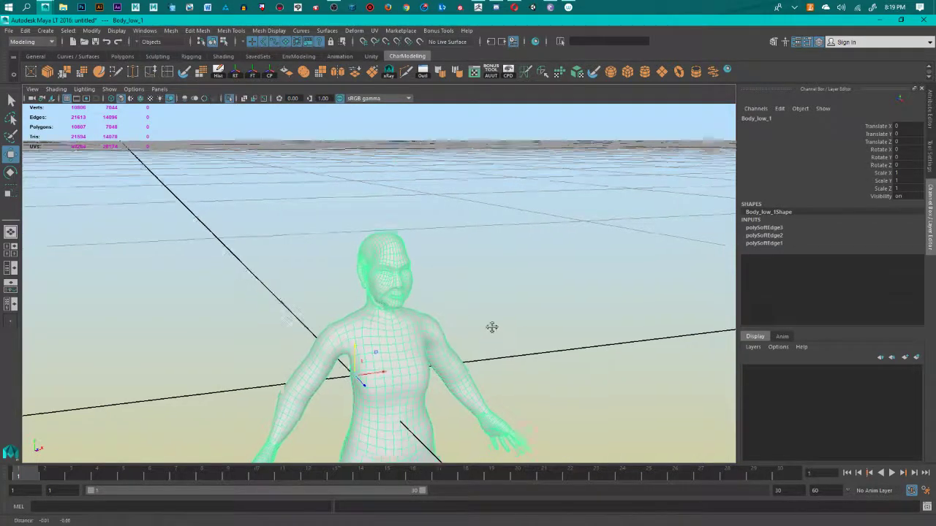
Step: Examine the isolated body mesh around the head, neck and shoulders, and turn isolation off
scroll(512, 278, up, 6)
scroll(529, 222, down, 6)
scroll(524, 253, up, 3)
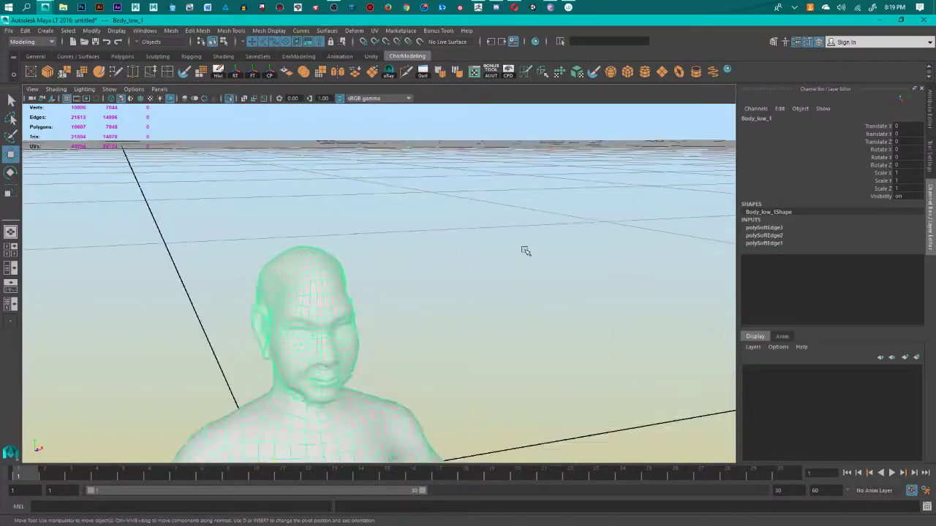
scroll(449, 303, up, 3)
scroll(471, 267, down, 2)
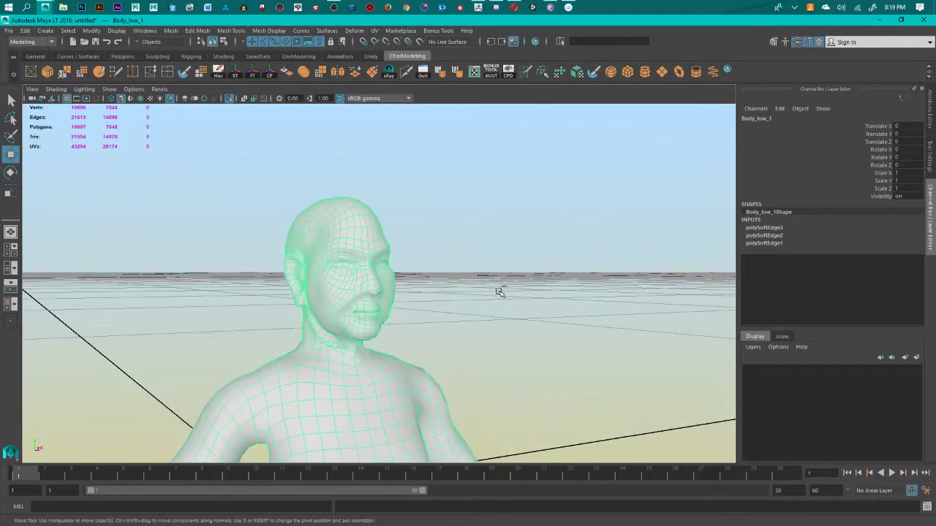
alt+middle_drag(434, 293, 463, 256)
alt+right_drag(464, 256, 495, 293)
alt+drag(496, 293, 468, 285)
alt+middle_drag(467, 285, 495, 284)
scroll(533, 286, up, 3)
scroll(534, 287, down, 2)
scroll(537, 287, up, 2)
scroll(528, 286, down, 4)
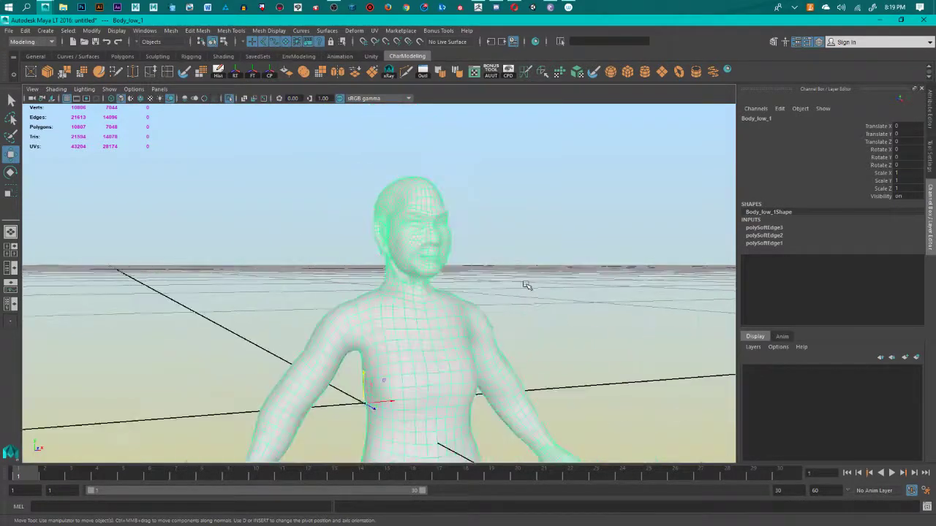
alt+middle_drag(521, 230, 499, 286)
scroll(499, 286, up, 6)
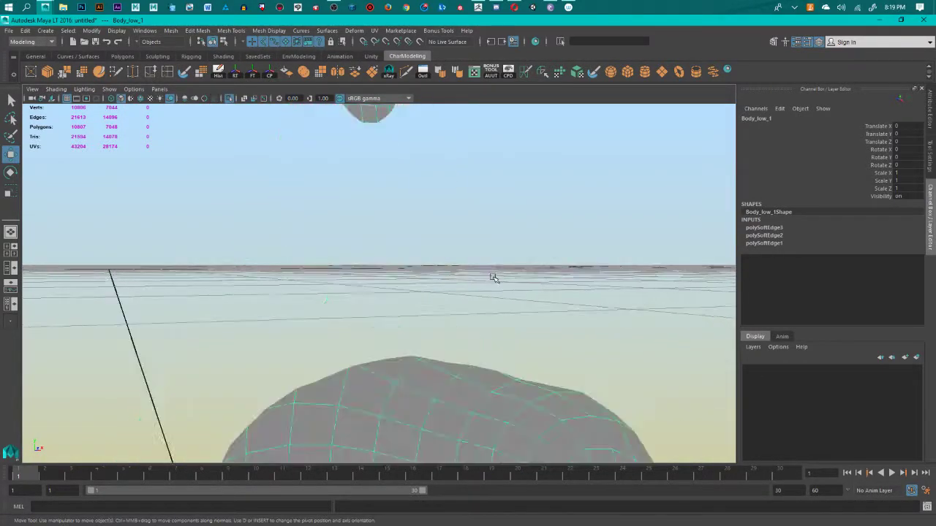
scroll(494, 278, down, 5)
alt+middle_drag(493, 278, 495, 285)
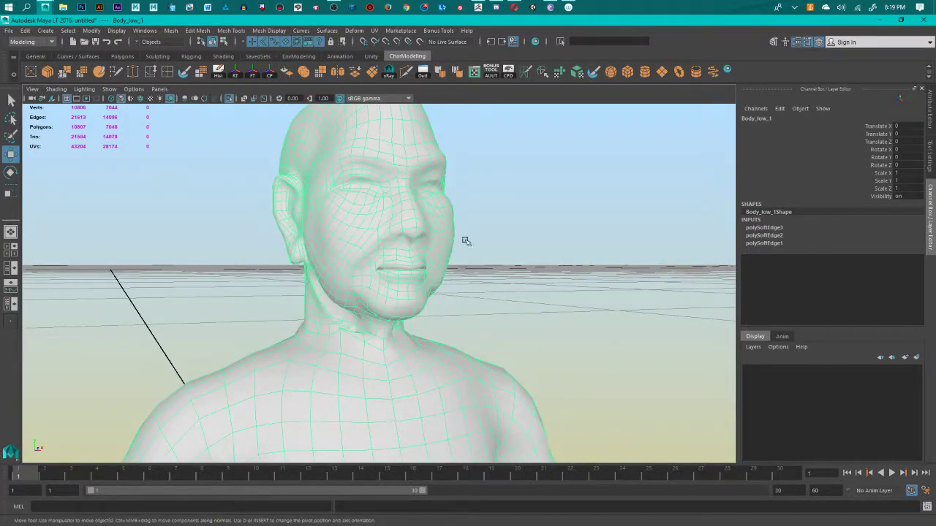
alt+middle_drag(465, 241, 507, 286)
alt+drag(507, 286, 495, 290)
alt+middle_drag(495, 290, 535, 245)
alt+drag(564, 256, 502, 262)
scroll(488, 241, down, 7)
scroll(498, 283, down, 3)
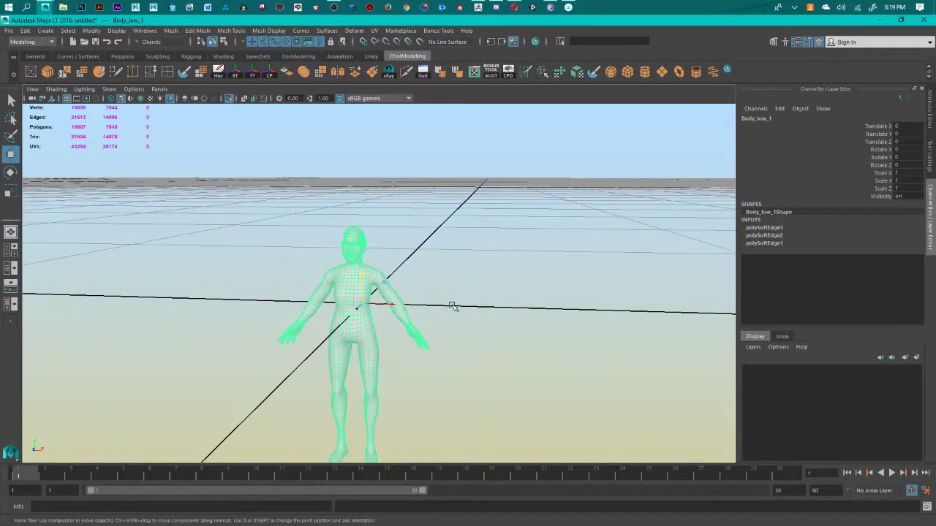
click(451, 304)
click(229, 100)
Step: Try scaling the body and dress together to about 19.14 and raising them to about 48 in Y
scroll(373, 209, down, 5)
drag(373, 209, 443, 413)
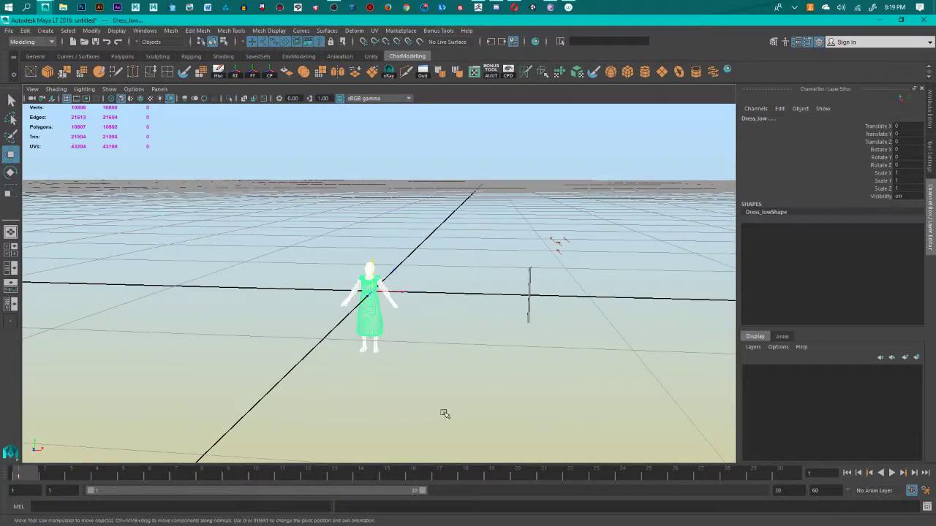
scroll(393, 271, down, 8)
key(r)
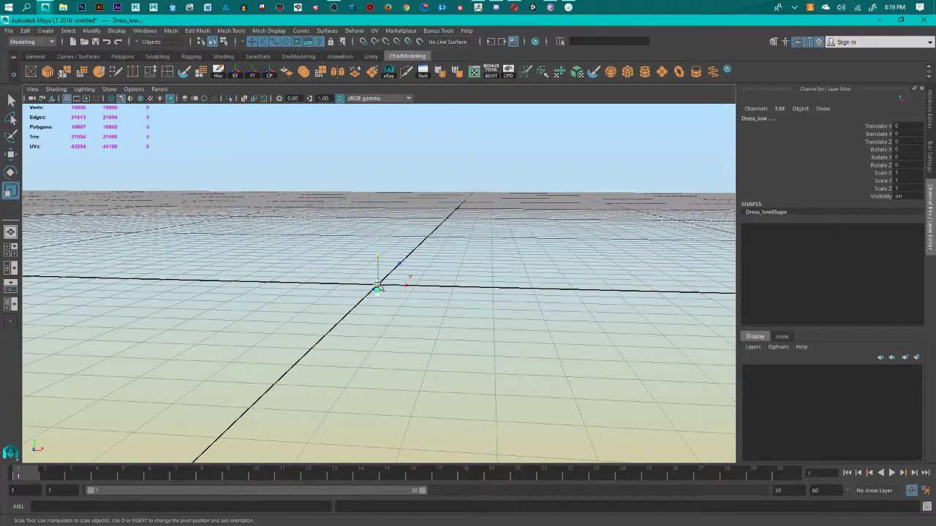
drag(376, 288, 516, 271)
key(w)
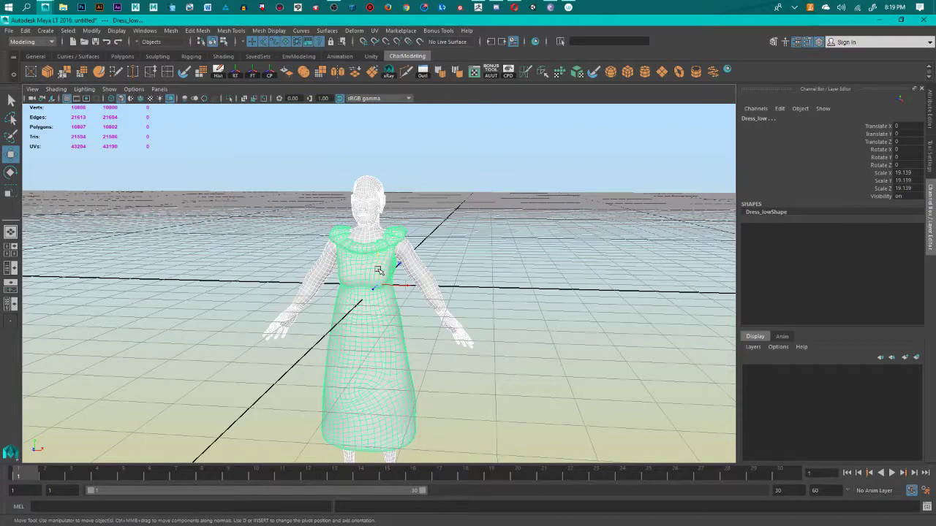
drag(378, 270, 364, 56)
Step: Inspect the enlarged character's head and undo the upward move and the scaling
alt+middle_drag(450, 161, 476, 390)
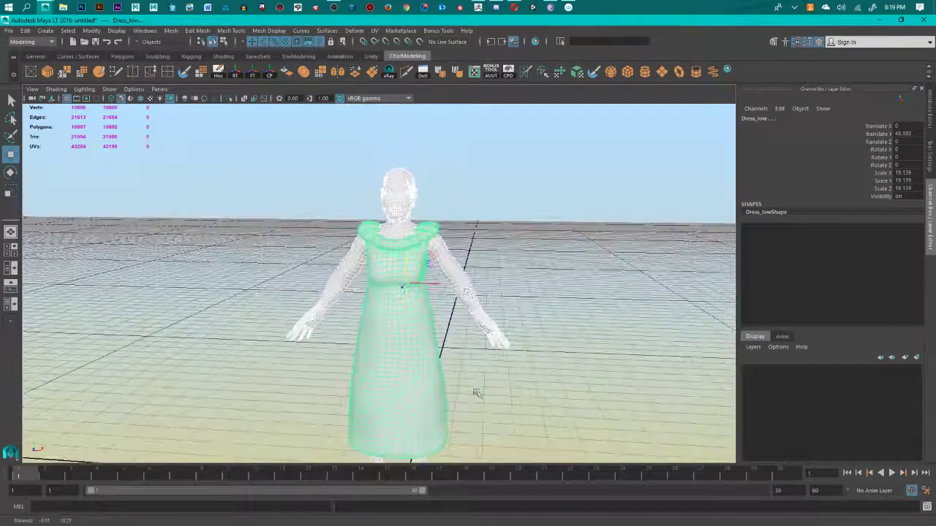
alt+middle_drag(475, 207, 458, 284)
scroll(468, 289, up, 10)
key(ctrl+z)
key(ctrl+z)
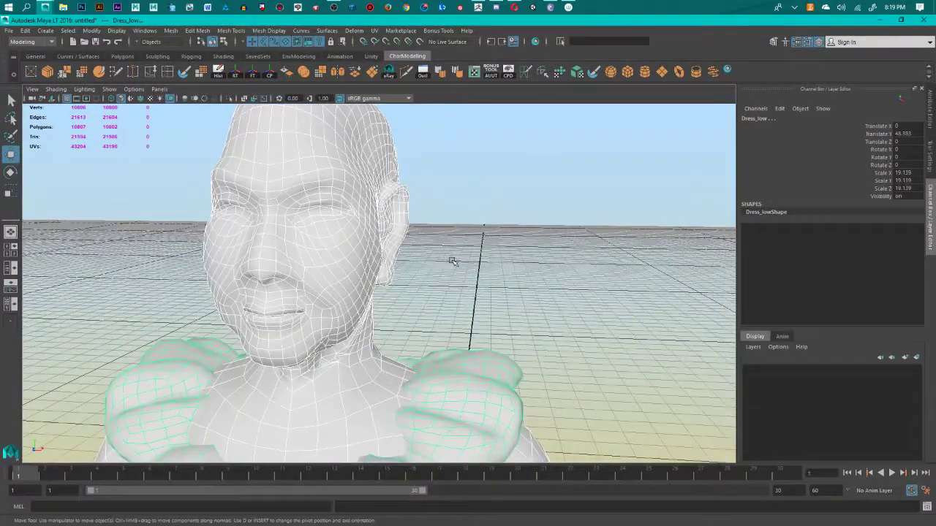
Step: Group the body and dress meshes and scale the group uniformly to about 19.97
alt+middle_drag(442, 369, 464, 180)
alt+middle_drag(413, 453, 405, 180)
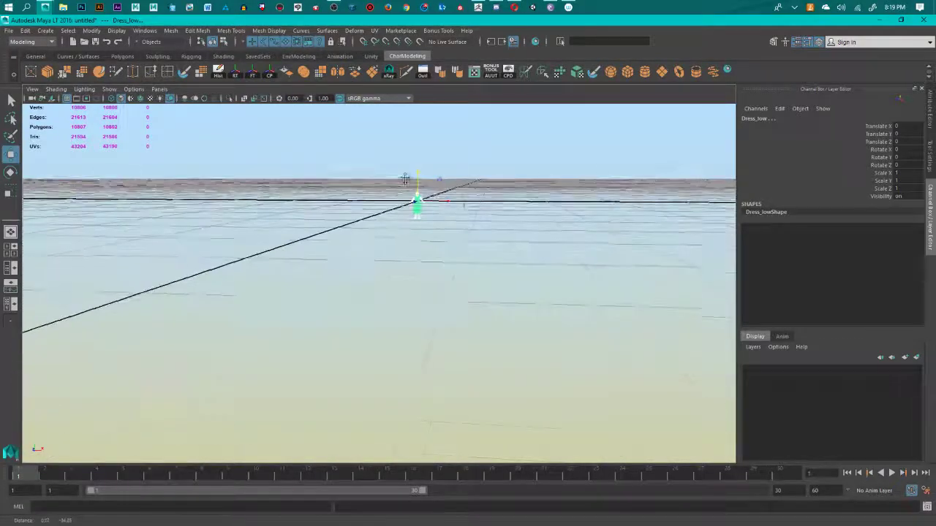
click(388, 185)
drag(407, 192, 438, 288)
key(ctrl+g)
key(r)
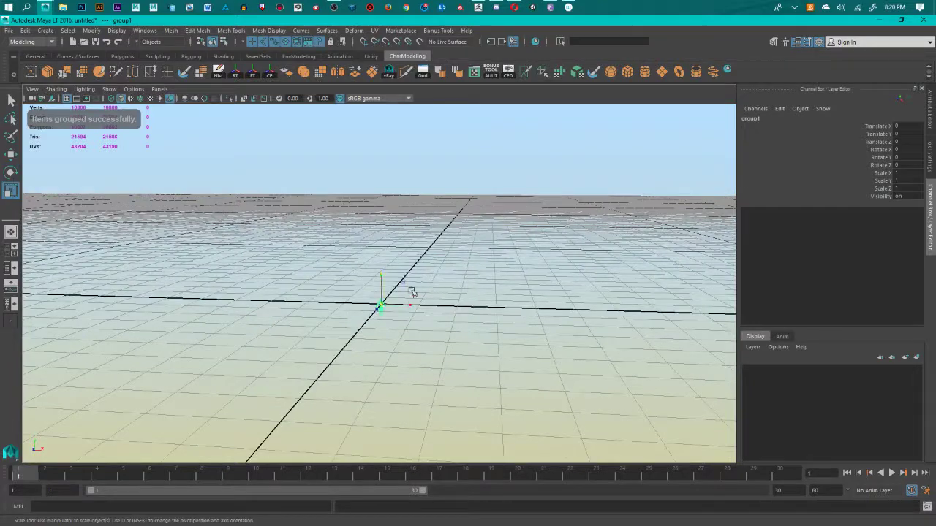
drag(380, 307, 560, 309)
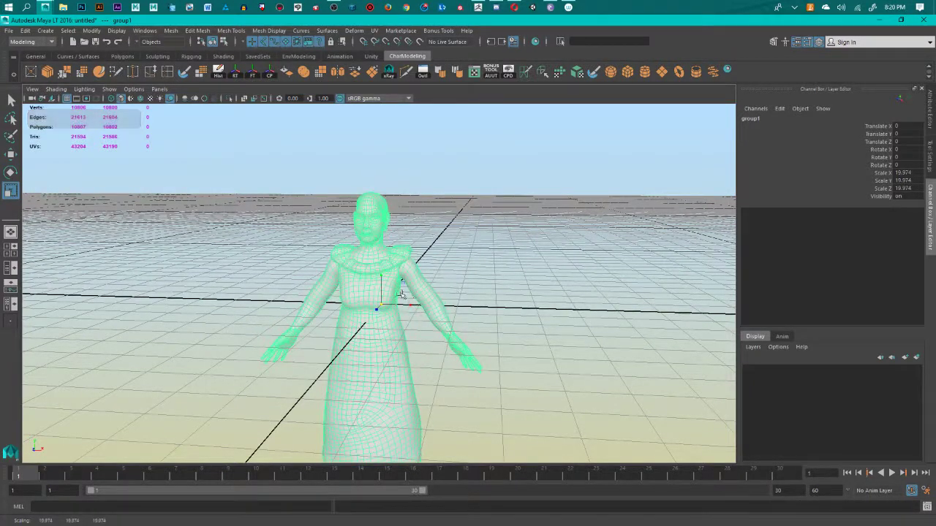
Step: Raise the character group about 50.6 units in Y so its feet stand on the grid
key(w)
drag(382, 284, 391, 60)
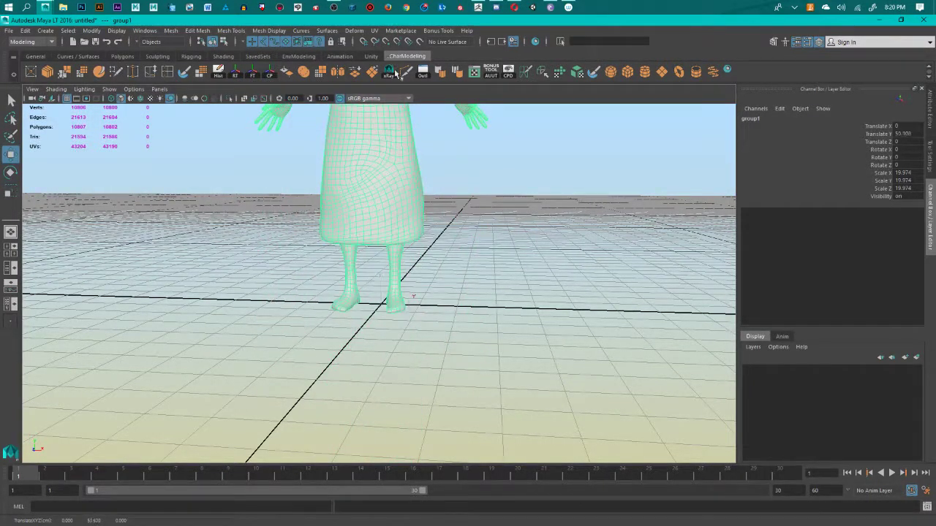
key(f)
click(430, 267)
scroll(368, 248, up, 5)
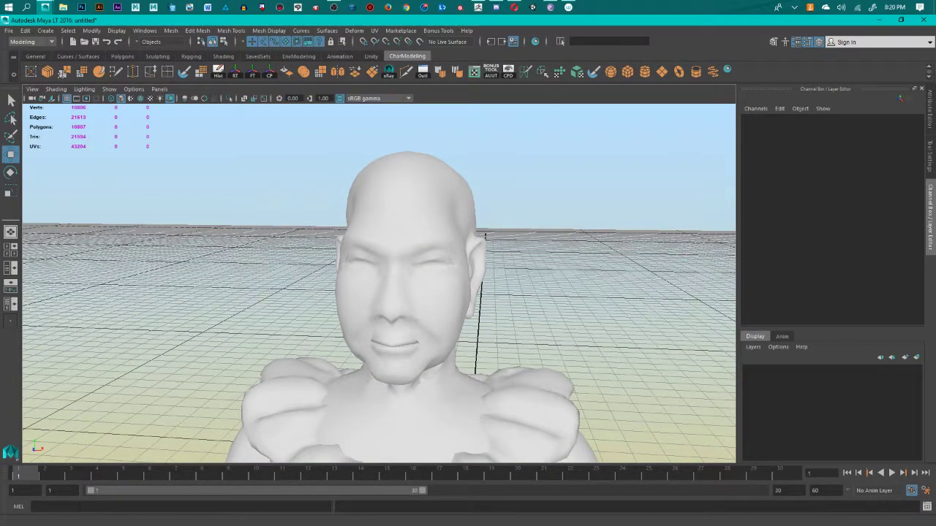
Step: Examine the raised character at full height from the front, the side and above
key(alt+Tab)
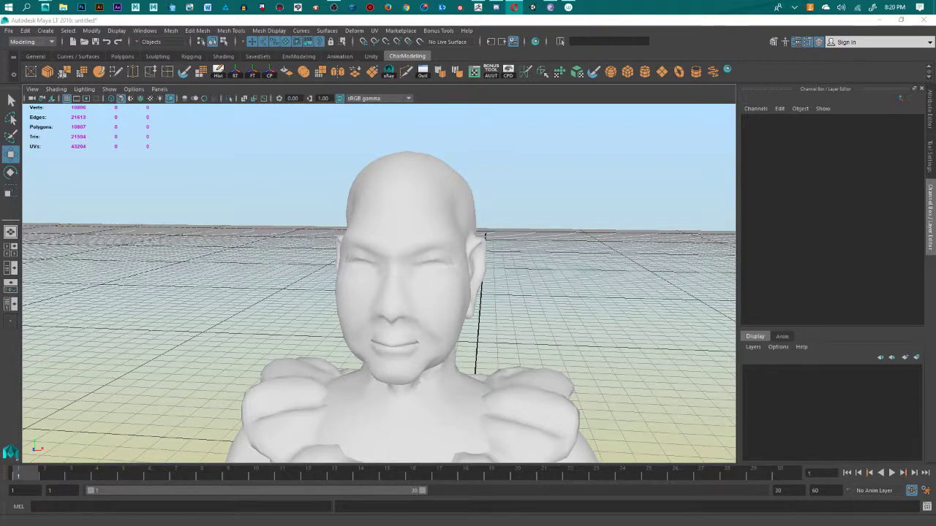
scroll(532, 298, down, 2)
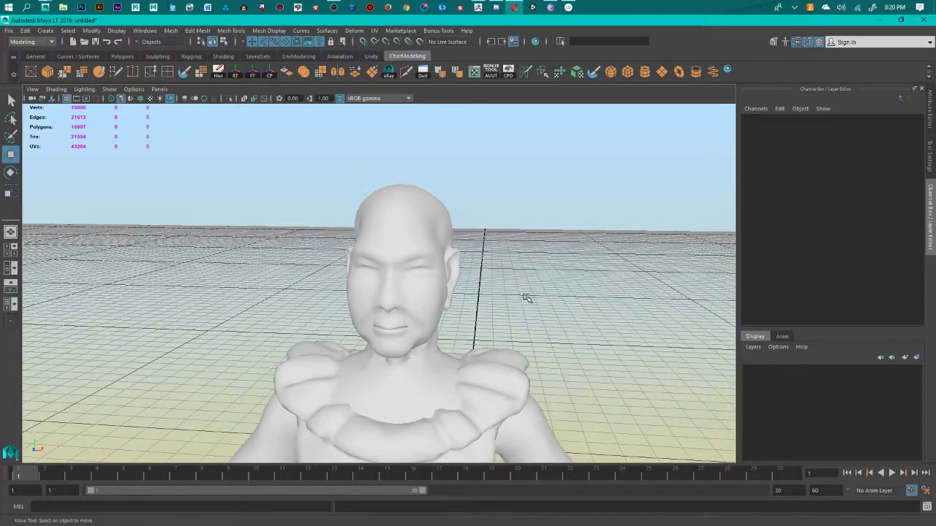
alt+middle_drag(526, 297, 522, 138)
scroll(487, 422, down, 5)
scroll(486, 422, down, 5)
alt+middle_drag(487, 422, 487, 332)
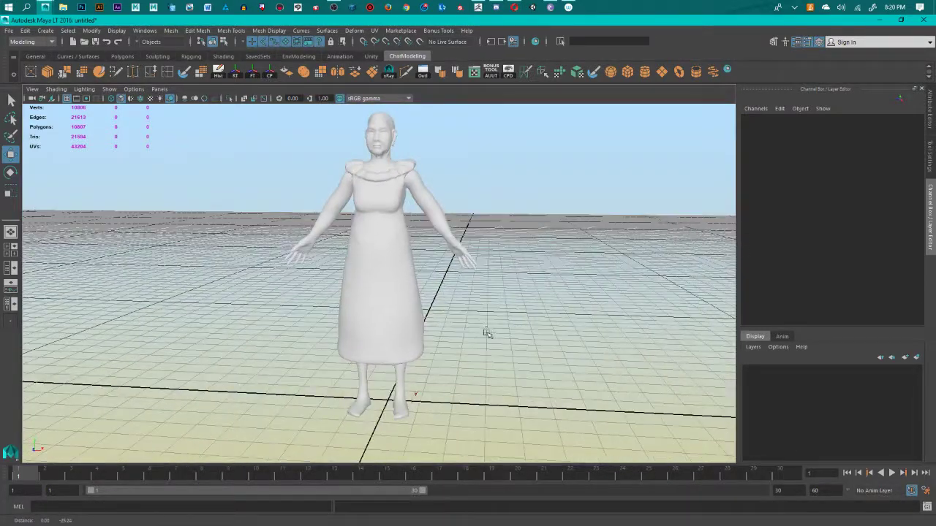
alt+middle_drag(475, 367, 470, 397)
alt+drag(471, 394, 308, 217)
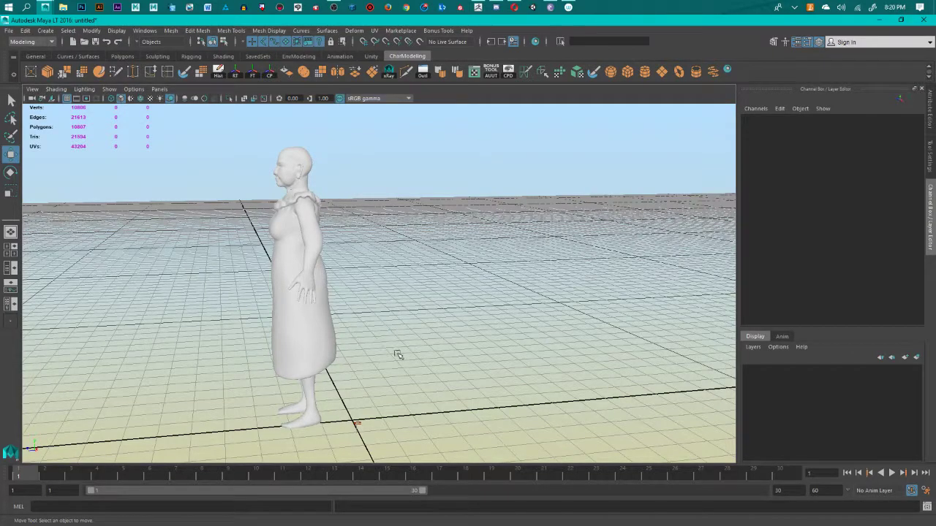
alt+drag(396, 355, 454, 399)
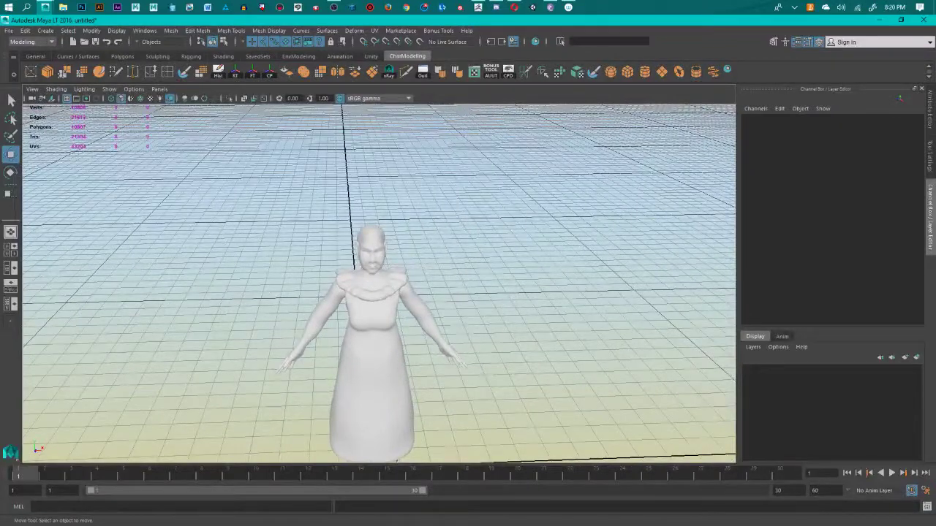
Step: Examine the character's face, ruffled collar and shoulders up close from the front and at an angle
scroll(324, 345, up, 5)
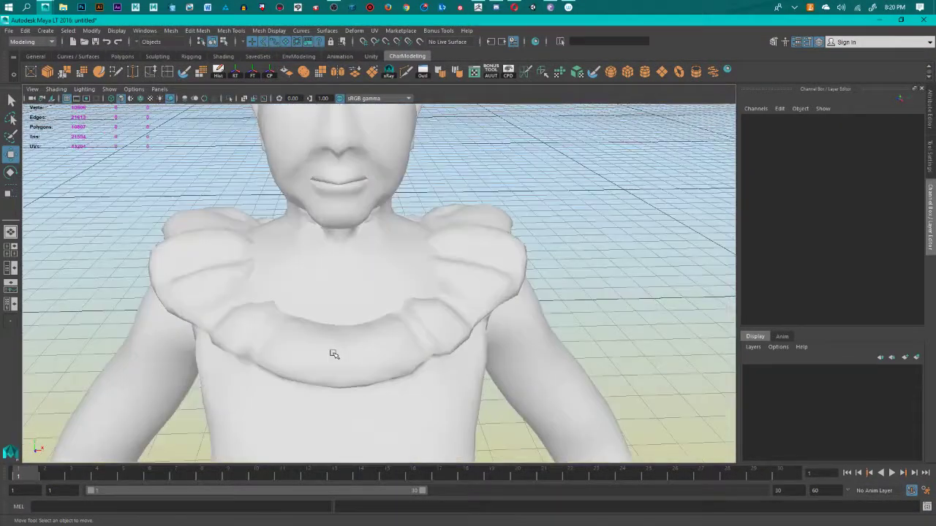
scroll(329, 357, down, 3)
scroll(336, 321, up, 5)
alt+drag(347, 288, 361, 348)
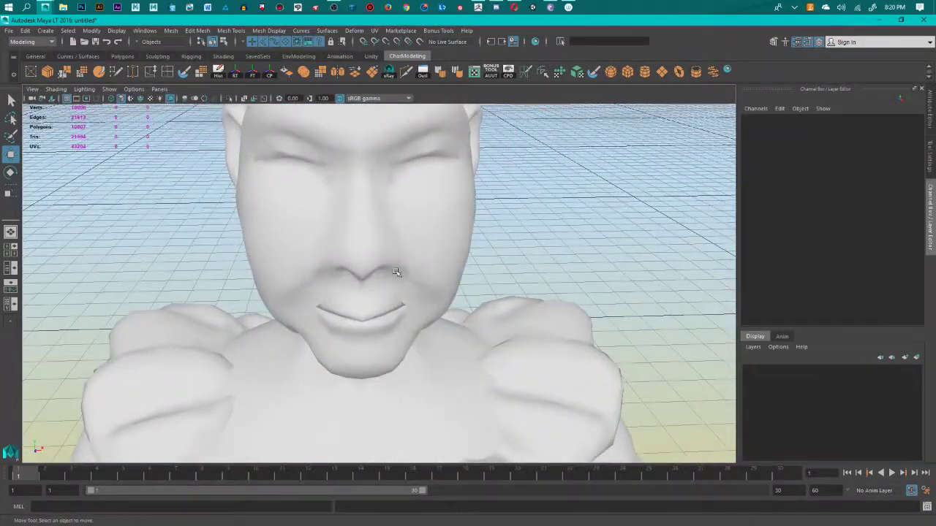
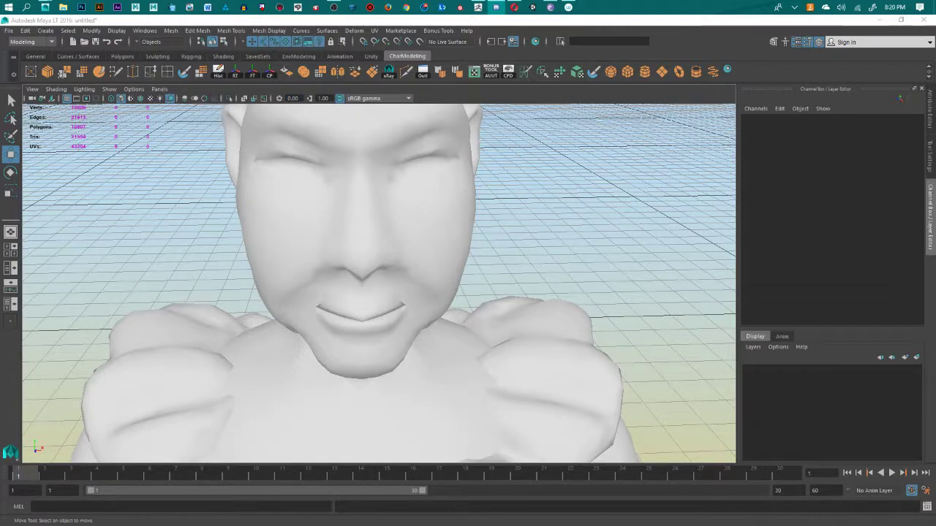
scroll(467, 354, down, 8)
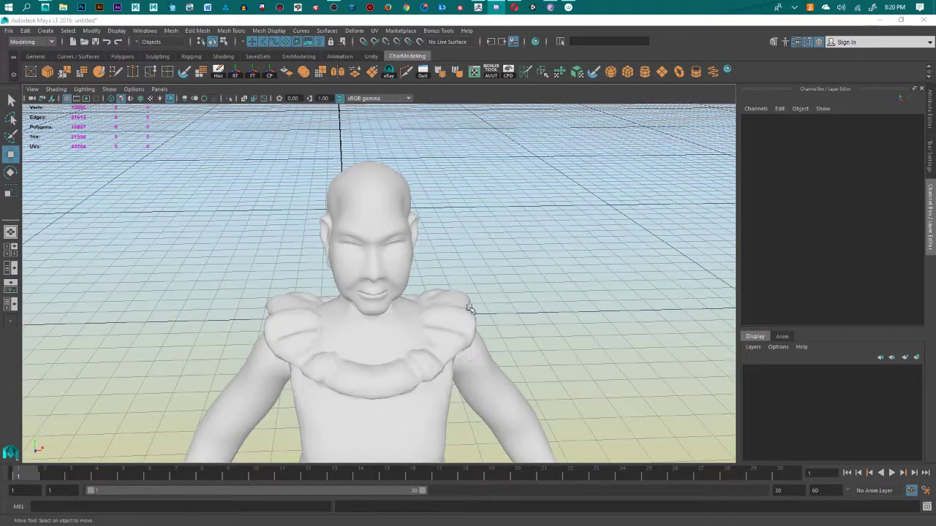
mouse_move(495, 310)
alt+mouse_down()
mouse_move(531, 237)
mouse_move(505, 350)
mouse_move(489, 313)
alt+mouse_up()
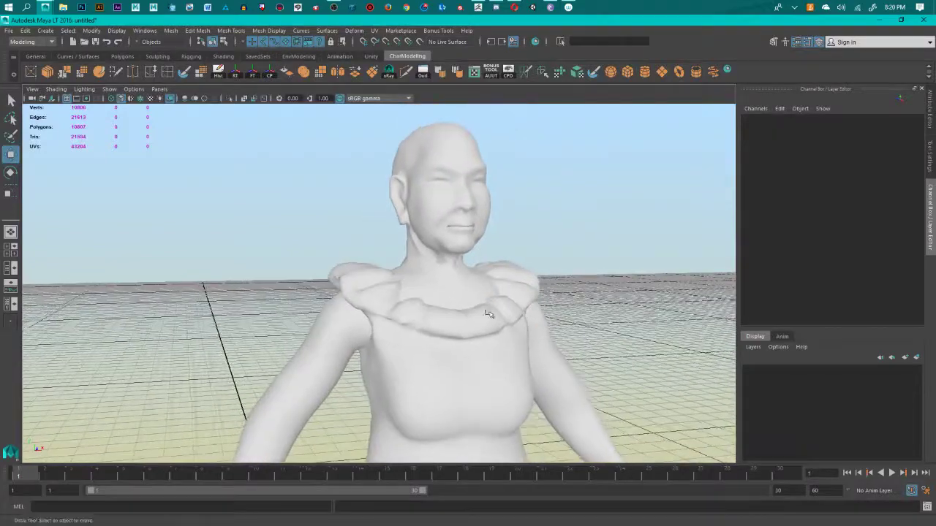
Step: Select the body mesh and examine the wireframe of its face from the front
click(451, 232)
scroll(492, 257, down, 5)
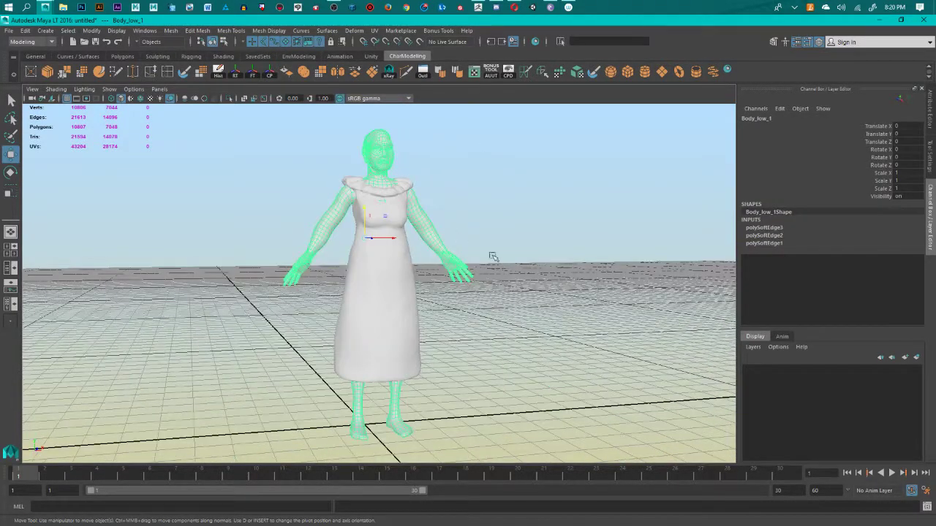
alt+drag(492, 257, 515, 343)
scroll(455, 297, up, 6)
alt+drag(456, 297, 538, 334)
alt+middle_drag(539, 334, 479, 304)
scroll(526, 310, up, 5)
mouse_move(478, 305)
alt+mouse_down()
mouse_move(504, 315)
mouse_move(510, 292)
mouse_move(492, 309)
alt+mouse_up()
scroll(492, 308, up, 2)
alt+drag(563, 310, 550, 282)
alt+middle_drag(550, 282, 541, 310)
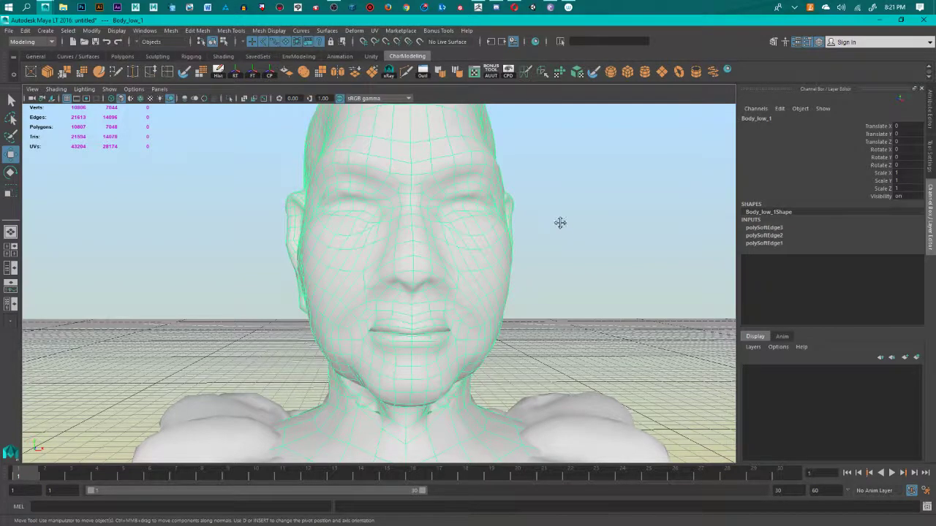
Step: Examine the body mesh's topology around the ear, eyes, nose and mouth from side and front views
alt+drag(560, 222, 513, 296)
alt+middle_drag(512, 297, 454, 265)
alt+drag(455, 265, 571, 274)
alt+middle_drag(629, 249, 464, 276)
alt+right_drag(464, 277, 505, 309)
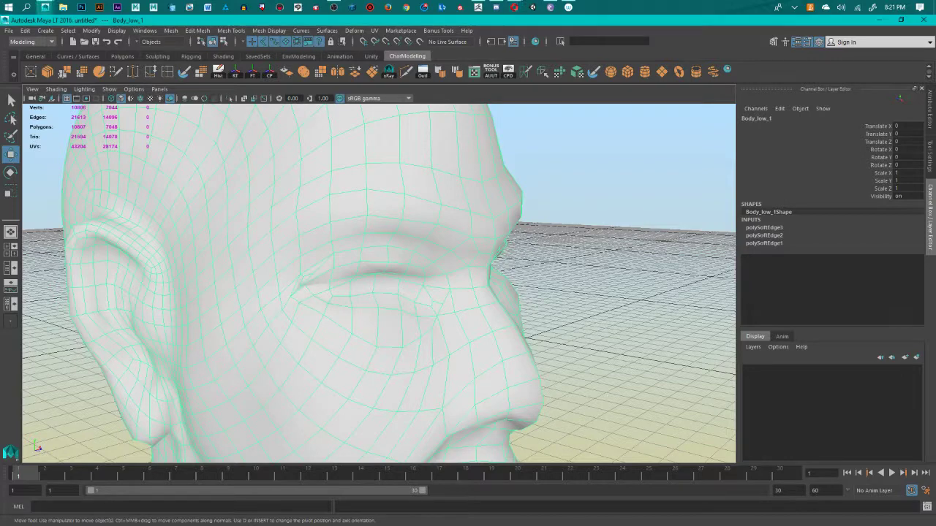
scroll(447, 322, down, 5)
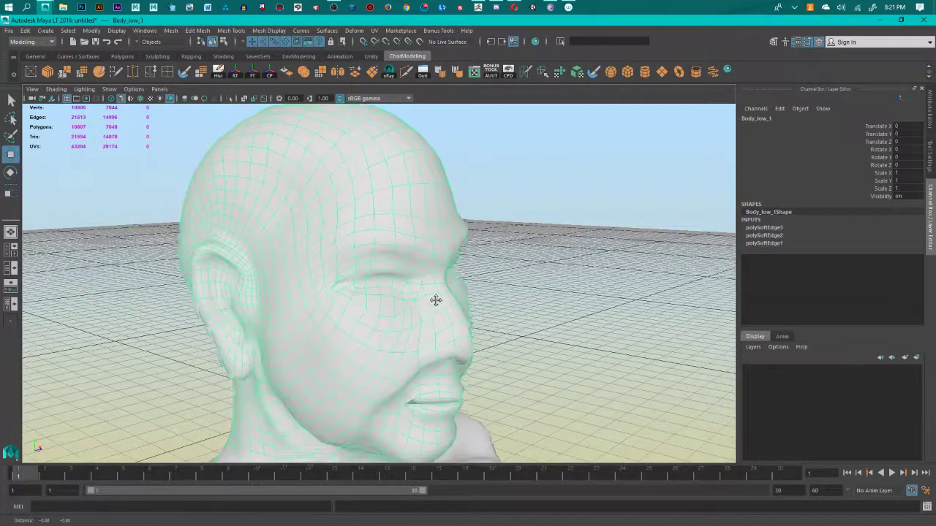
alt+middle_drag(435, 300, 451, 272)
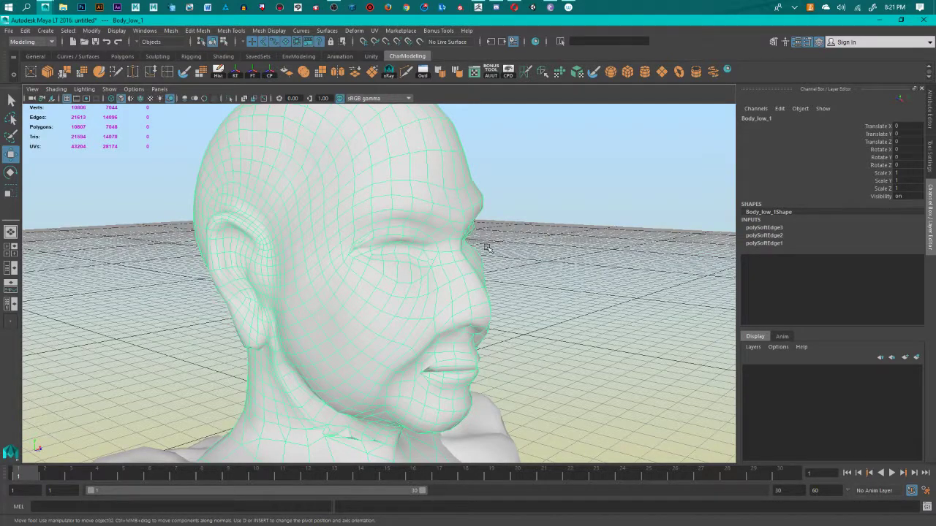
alt+drag(499, 236, 413, 265)
alt+middle_drag(414, 266, 563, 255)
alt+drag(528, 249, 566, 255)
scroll(564, 256, up, 4)
alt+middle_drag(557, 260, 558, 277)
scroll(558, 277, down, 2)
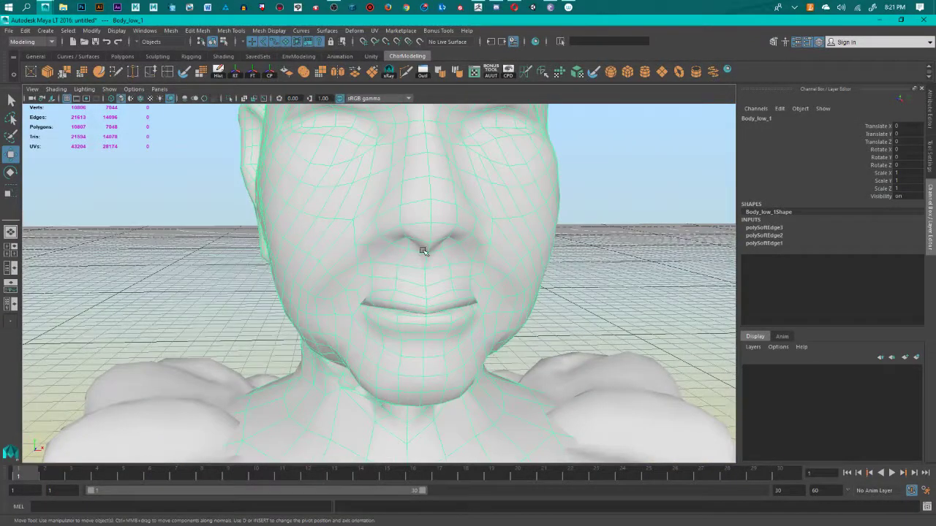
Step: Switch the body mesh to vertex editing and select mirrored vertices near the mouth corners, checking the lips from several angles
right_drag(414, 250, 365, 294)
click(358, 292)
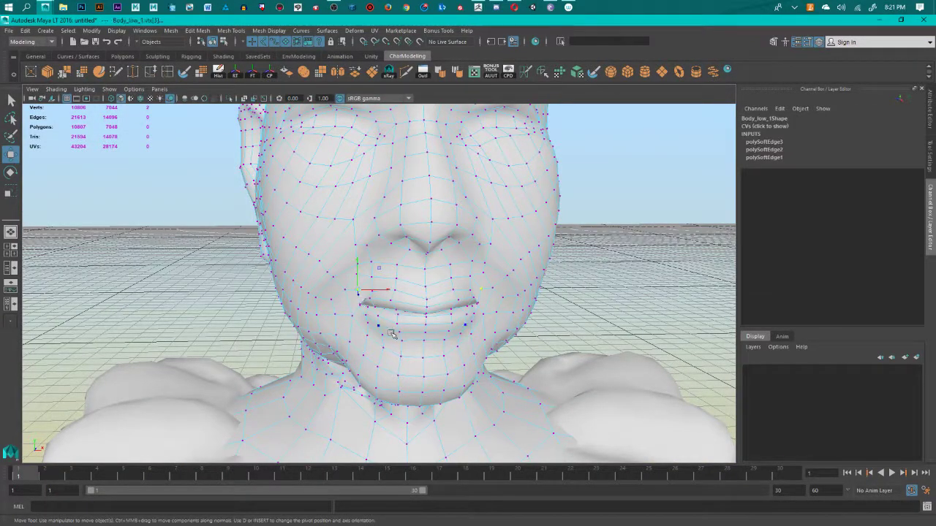
scroll(572, 278, up, 3)
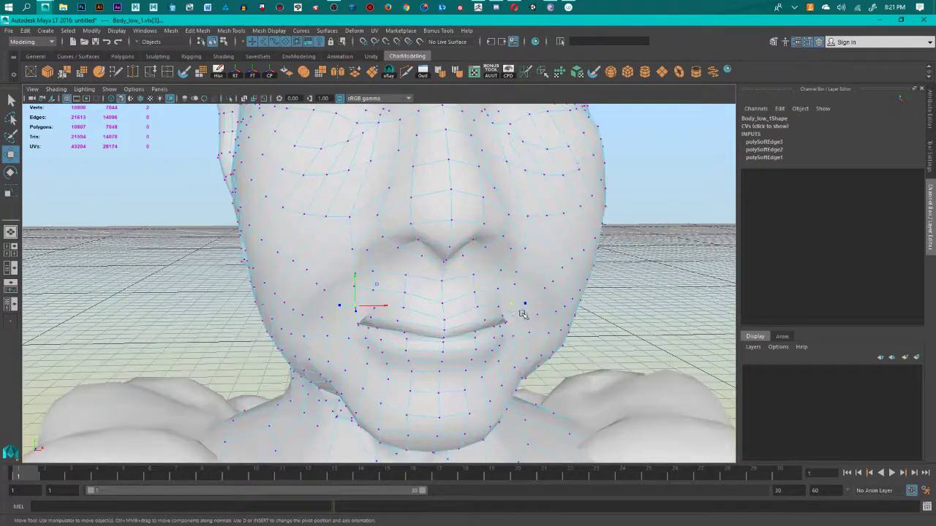
alt+drag(508, 344, 519, 343)
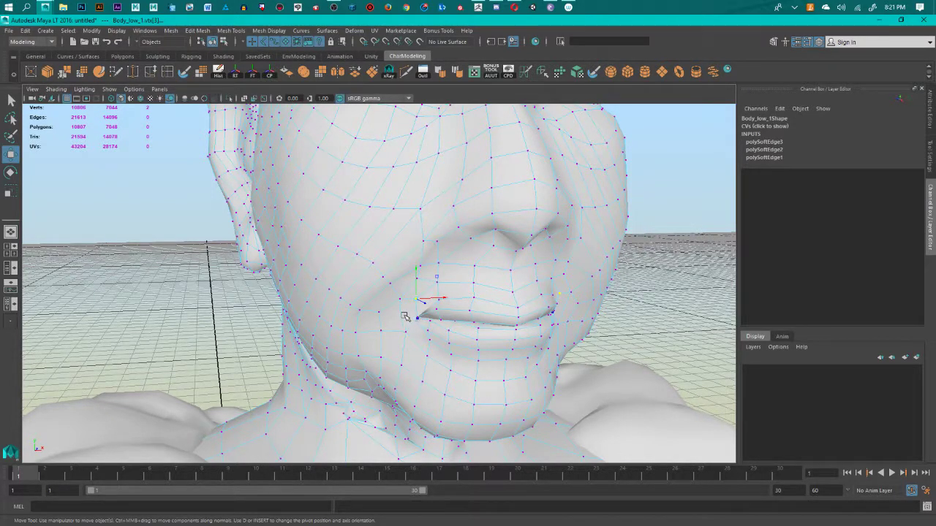
alt+drag(402, 316, 379, 320)
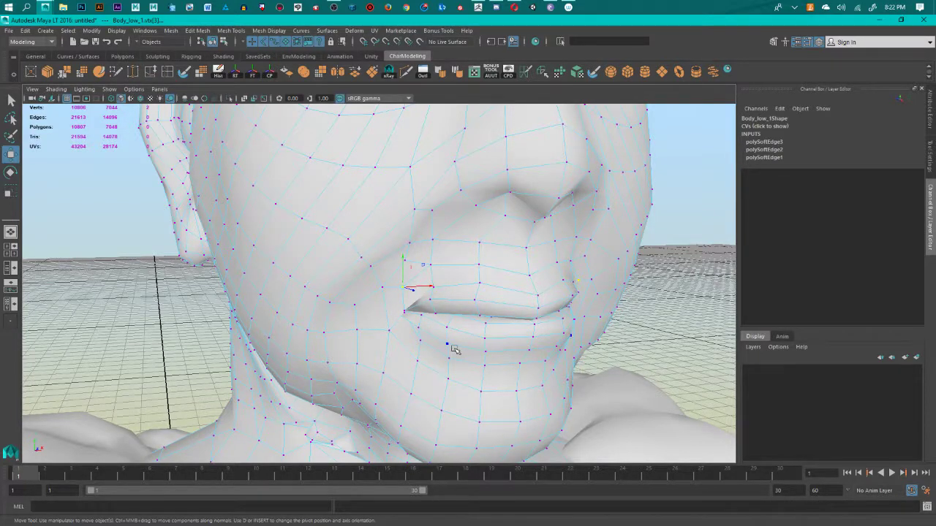
alt+right_drag(391, 298, 434, 313)
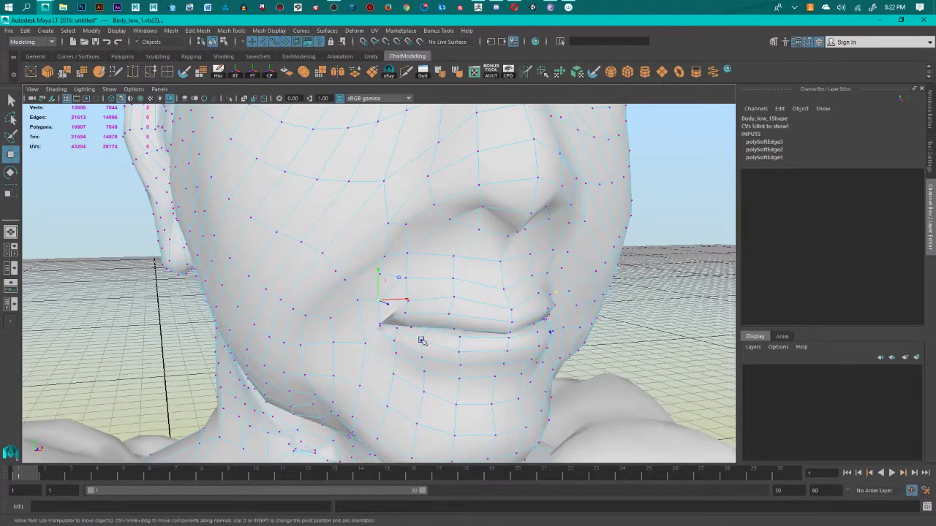
alt+drag(417, 338, 381, 339)
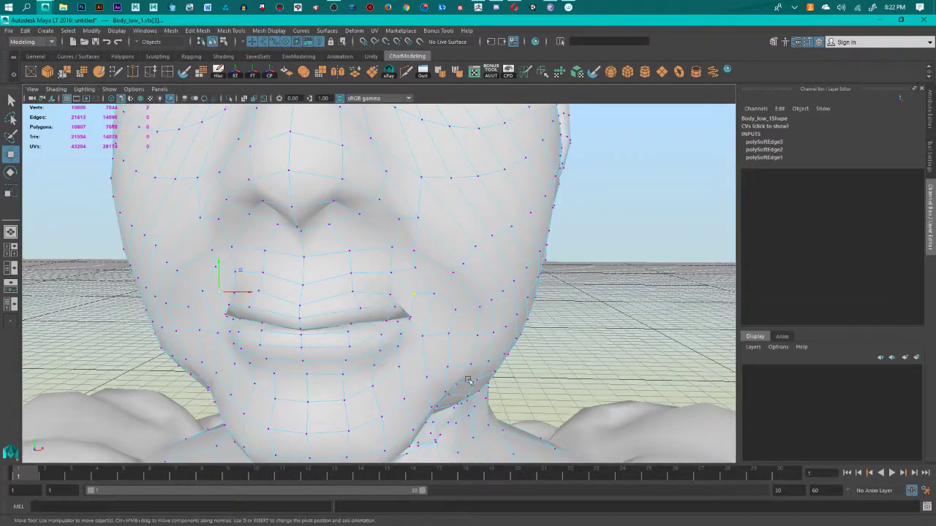
alt+drag(486, 344, 531, 340)
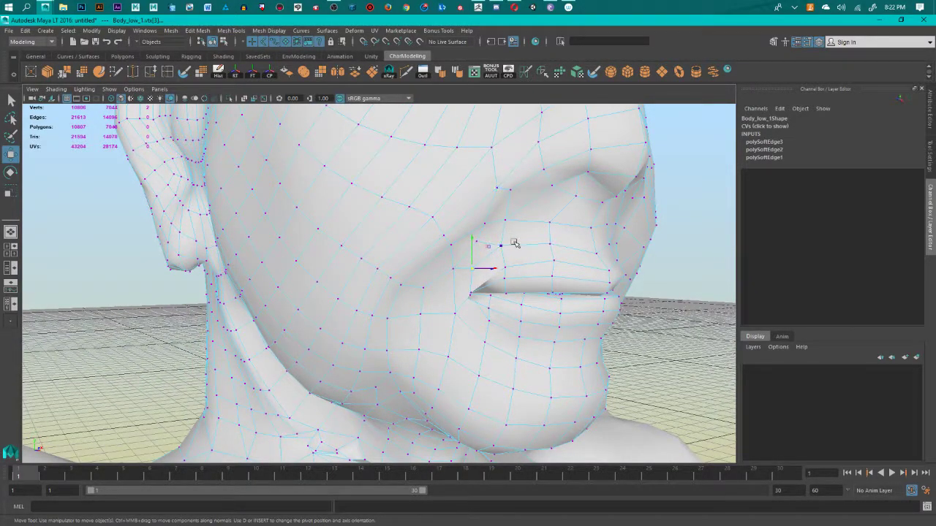
click(458, 312)
Step: Select mirrored vertices along the lower eyelids near the outer eye corners
scroll(452, 304, down, 5)
alt+drag(446, 300, 359, 268)
scroll(395, 282, up, 5)
scroll(336, 271, down, 5)
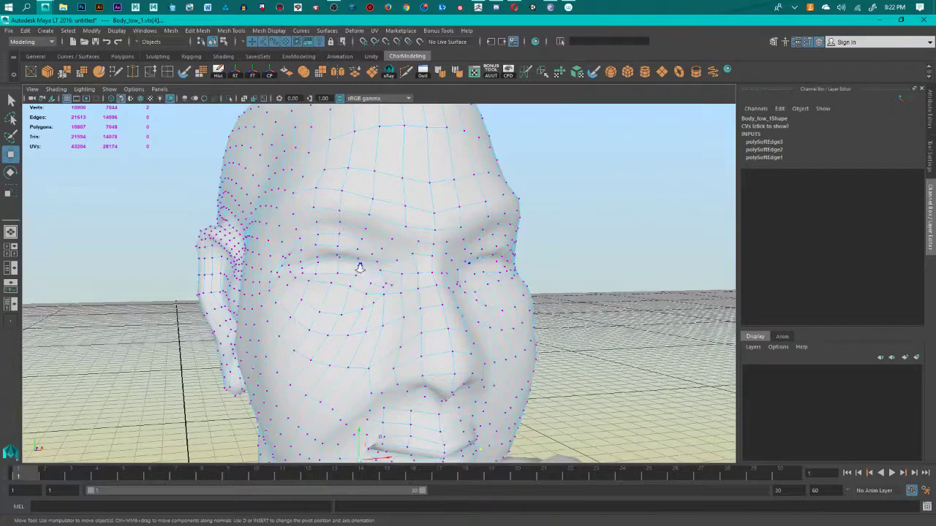
scroll(360, 268, up, 3)
alt+drag(303, 252, 545, 326)
click(532, 272)
click(573, 254)
click(579, 266)
click(519, 297)
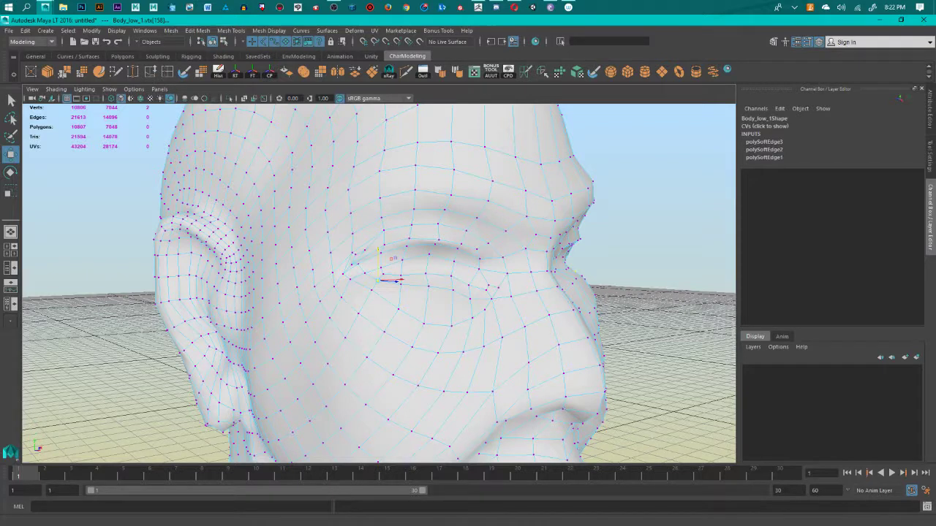
click(515, 8)
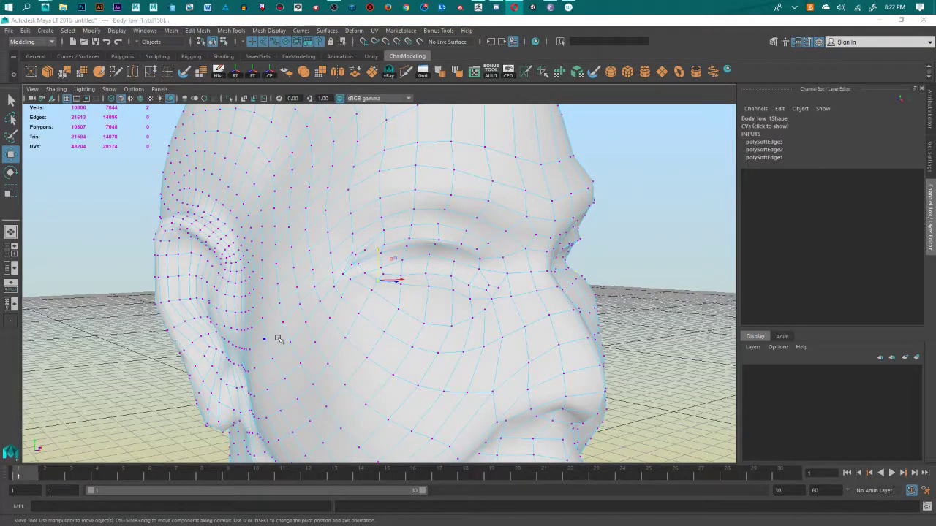
Step: Raise the mirrored lower eyelid vertices slightly to start closing the eye shape
mouse_move(482, 293)
alt+mouse_down()
mouse_move(512, 278)
mouse_move(539, 286)
mouse_move(463, 291)
mouse_move(487, 289)
alt+mouse_up()
scroll(426, 322, down, 3)
alt+middle_drag(425, 329, 434, 288)
scroll(437, 305, up, 4)
alt+drag(414, 330, 487, 330)
click(457, 328)
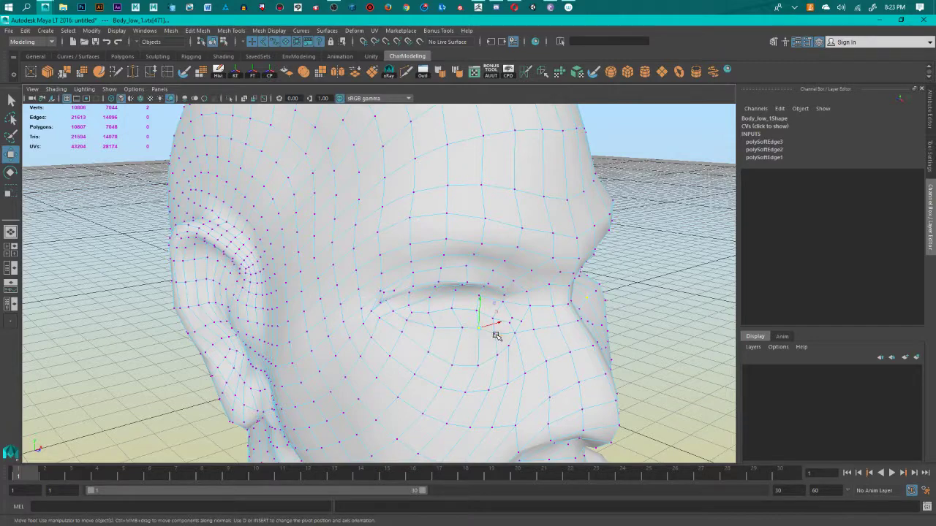
alt+drag(537, 380, 625, 326)
alt+middle_drag(625, 326, 470, 367)
scroll(475, 336, up, 4)
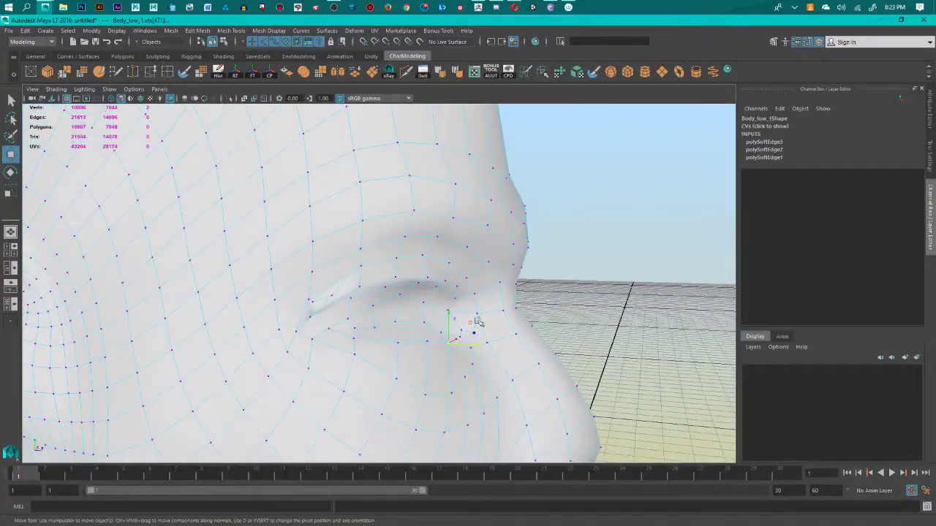
alt+drag(475, 321, 461, 338)
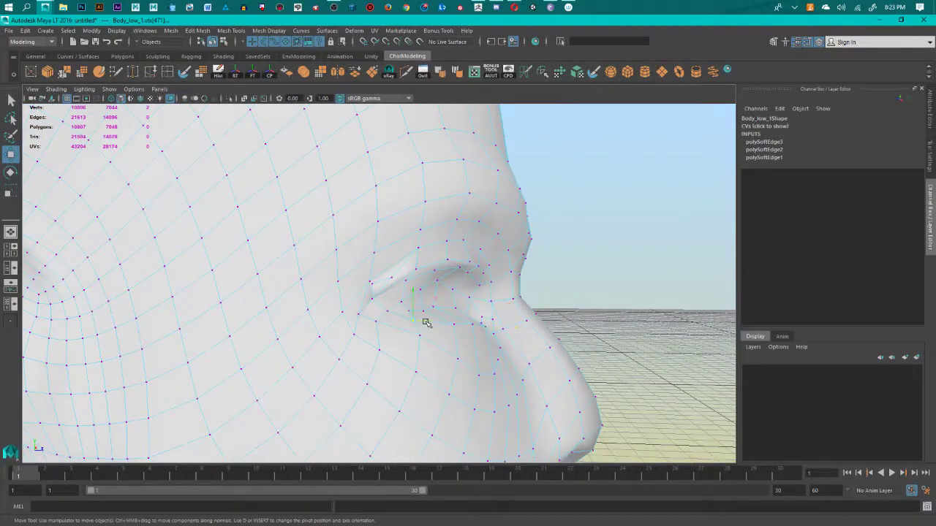
drag(413, 301, 415, 291)
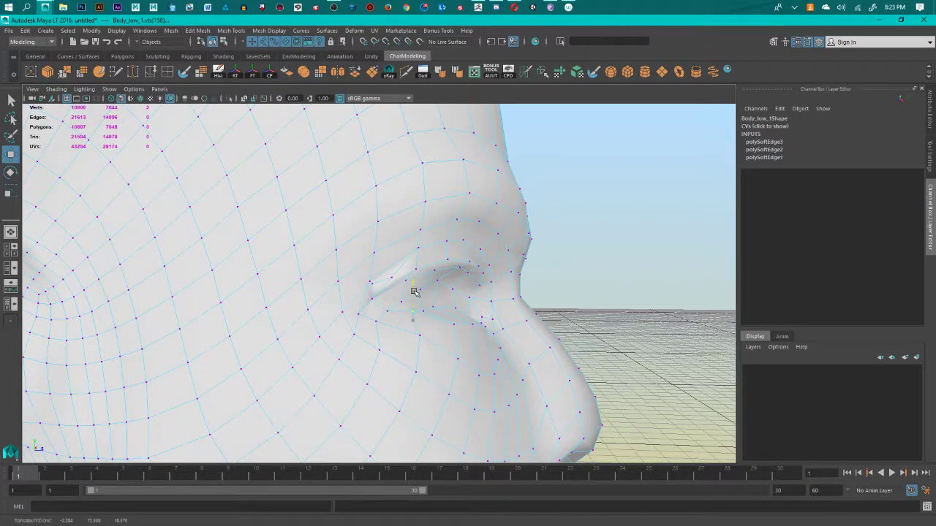
Step: Adjust the neighbouring lower eyelid vertices so the lid forms an almost straight line across both eyes
click(476, 324)
drag(457, 311, 472, 298)
click(475, 322)
alt+drag(569, 329, 380, 348)
click(358, 324)
click(337, 298)
click(377, 291)
click(359, 312)
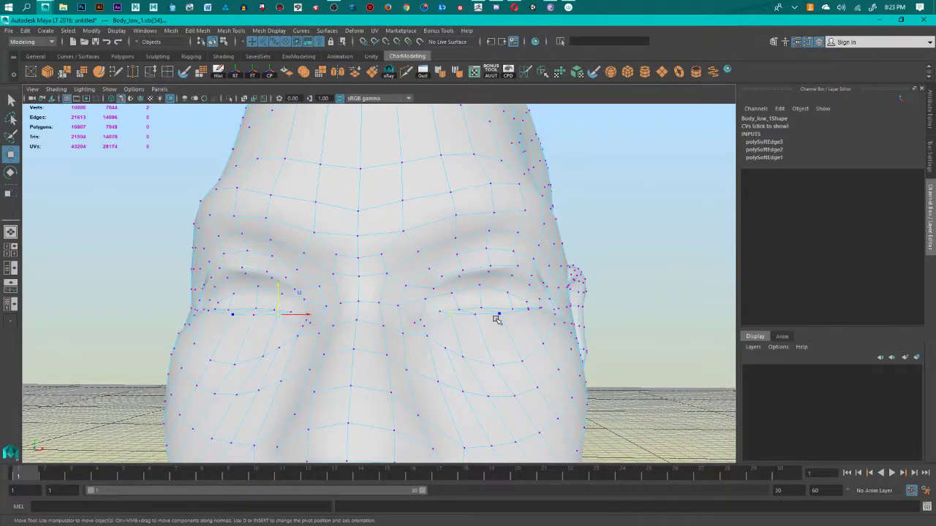
Step: Try moving the mirrored vertices at the inner eye corners in Y and Z, and undo the move
alt+drag(497, 323, 477, 359)
alt+drag(352, 365, 440, 362)
middle_drag(435, 309, 435, 301)
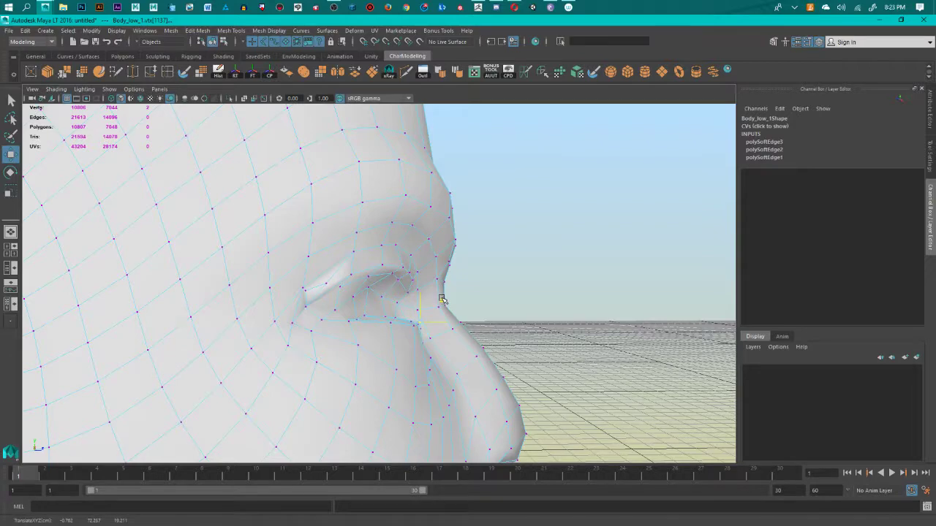
alt+drag(442, 299, 418, 353)
key(ctrl+z)
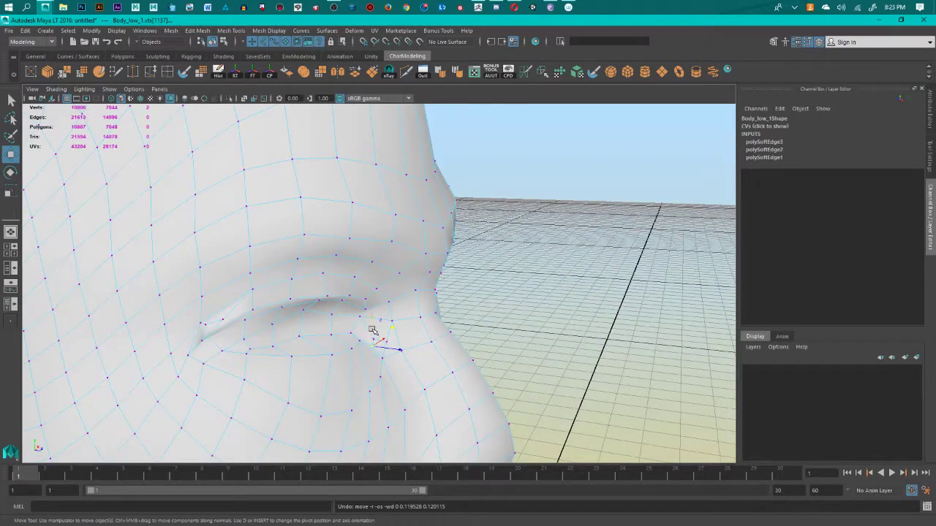
Step: Raise the mirrored vertices at the inner eye corners slightly, and clear the vertex selection
middle_drag(373, 330, 372, 322)
mouse_move(372, 322)
alt+mouse_down()
mouse_move(378, 359)
mouse_move(355, 328)
alt+mouse_up()
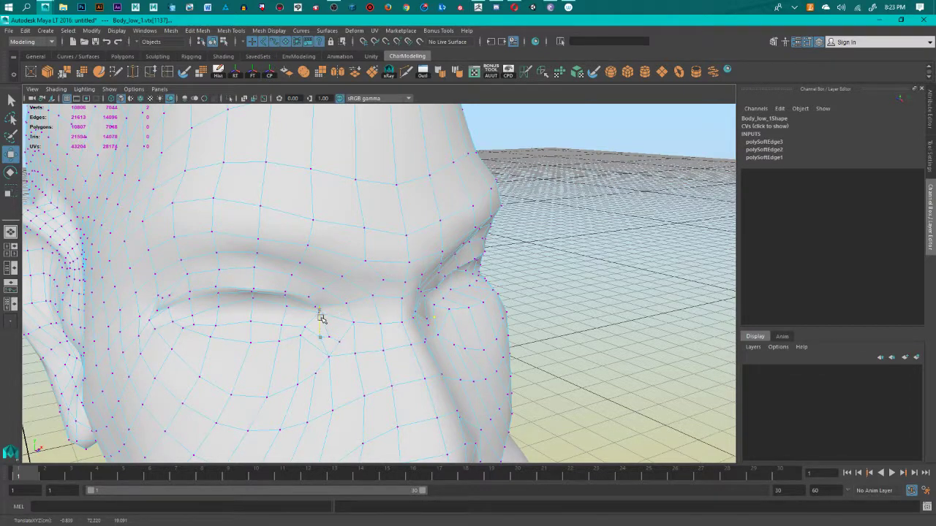
click(480, 319)
alt+drag(480, 319, 594, 335)
key(alt+Tab)
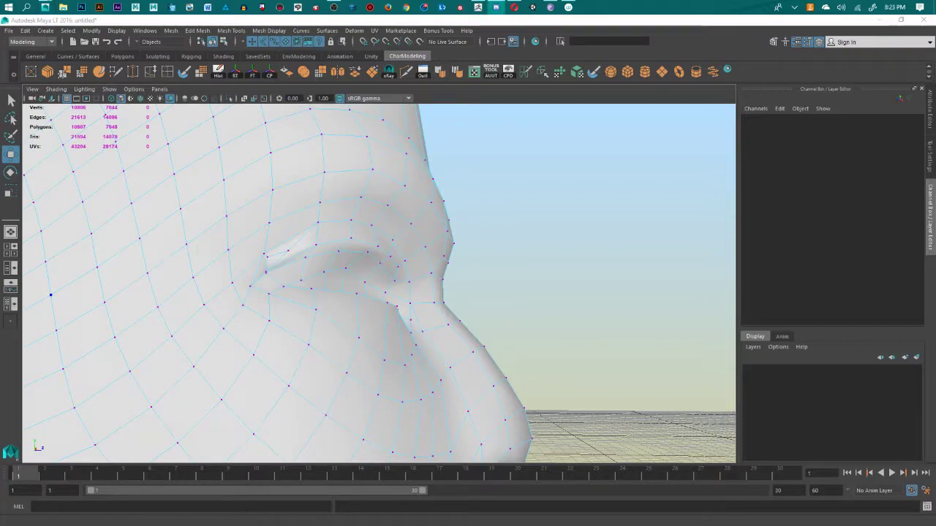
key(alt+Tab)
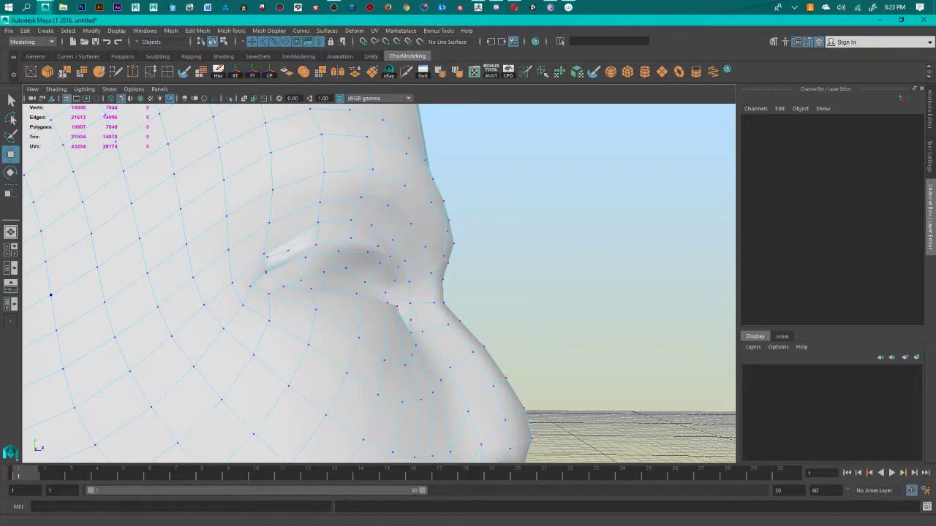
Step: Adjust the height of the mirrored eyelid vertices beside the inner eye corners
alt+drag(522, 351, 464, 402)
drag(341, 307, 400, 342)
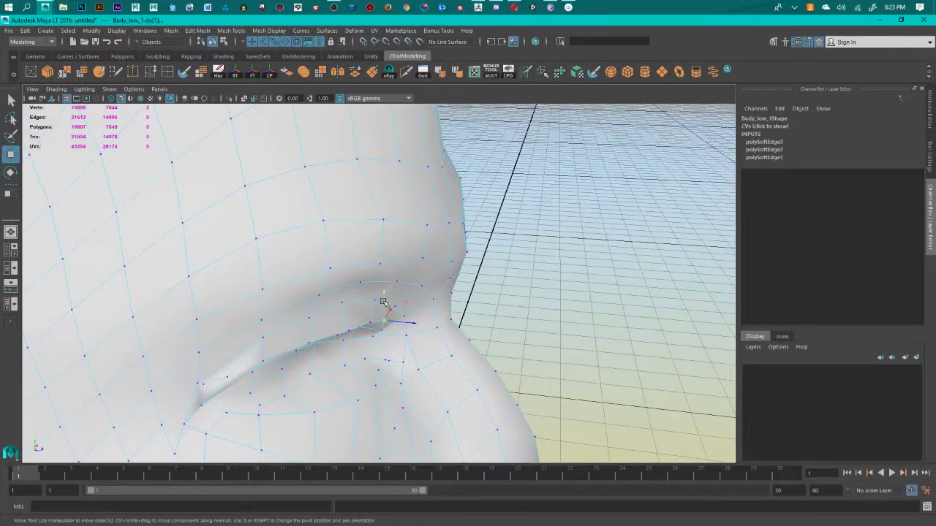
drag(383, 301, 371, 308)
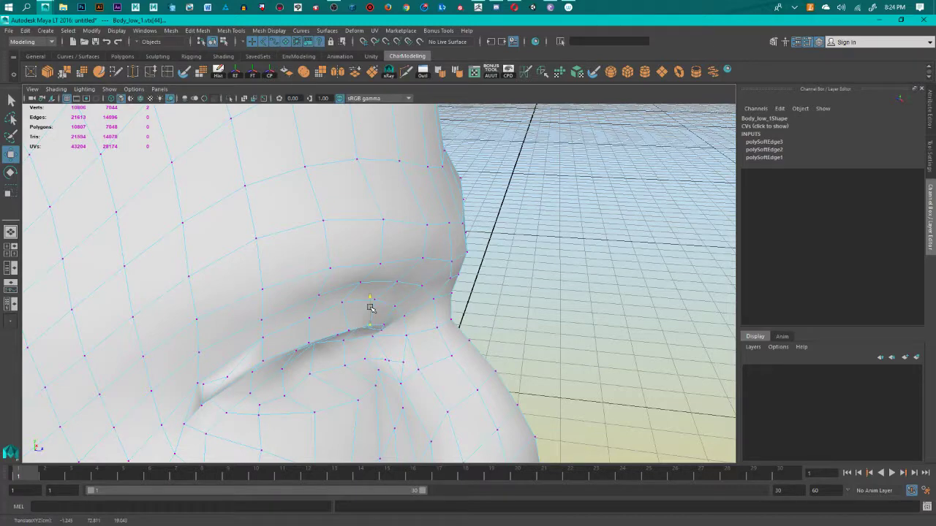
alt+drag(568, 343, 418, 287)
click(485, 307)
alt+drag(485, 307, 424, 317)
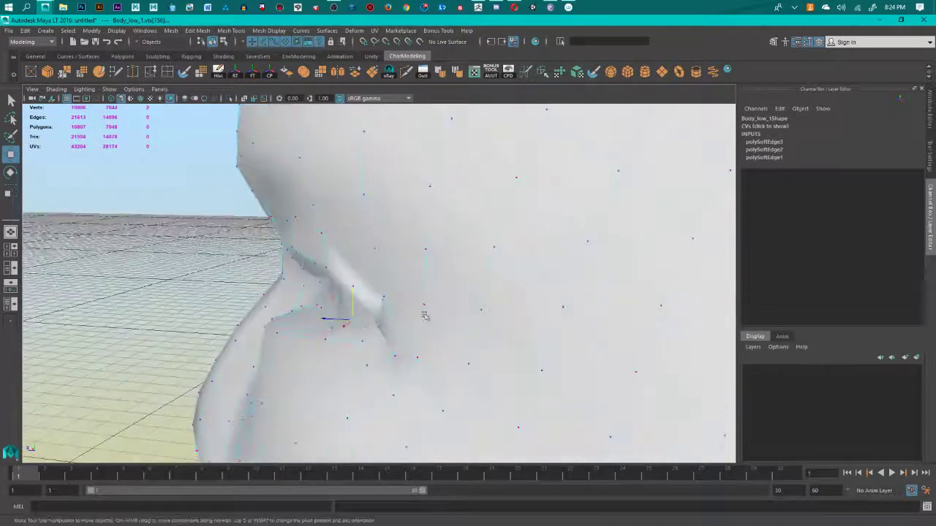
Step: Shift the mirrored vertices inside the eye opening in Z, and adjust the neighbouring lower eyelid vertices
drag(329, 323, 384, 278)
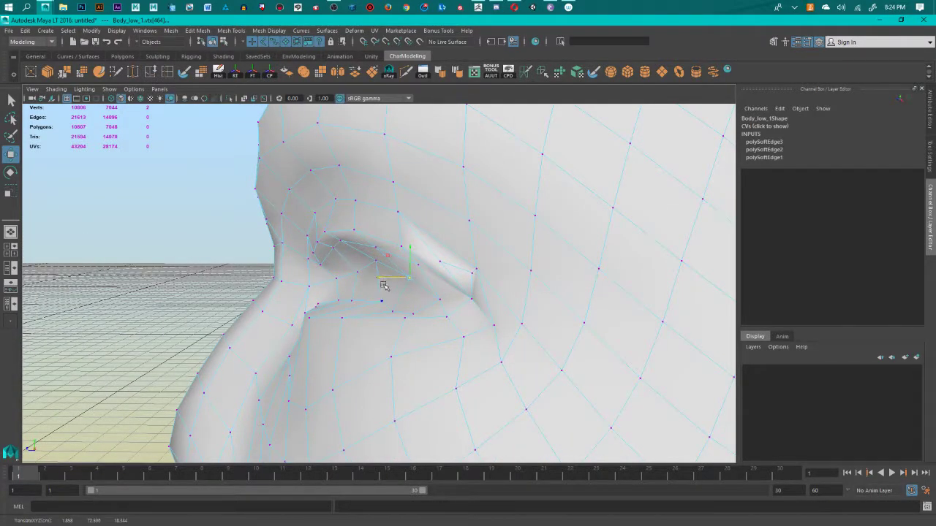
drag(374, 243, 389, 277)
alt+drag(392, 315, 426, 392)
click(484, 278)
click(387, 329)
Step: Adjust the mirrored vertices at the outer corners of the upper eyelids
alt+drag(449, 361, 522, 385)
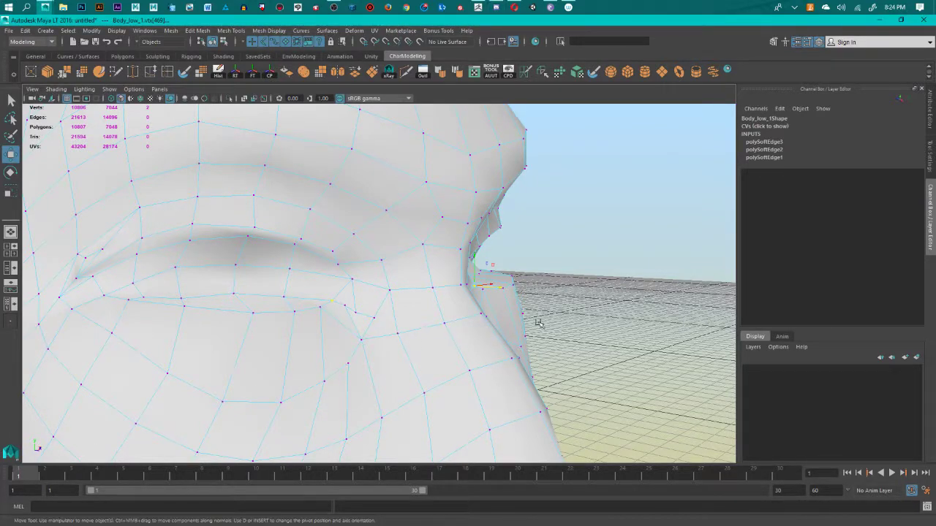
alt+drag(537, 323, 632, 343)
scroll(560, 222, up, 8)
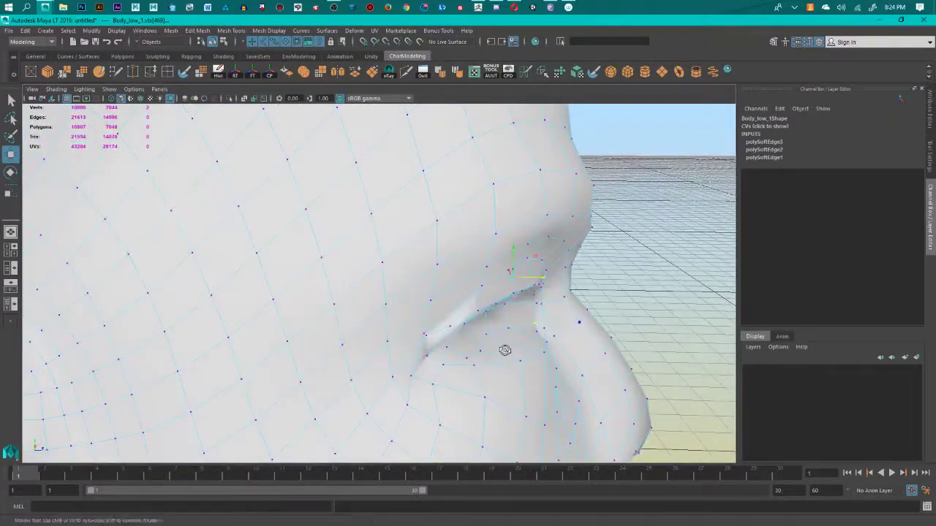
mouse_move(349, 328)
alt+mouse_down()
mouse_move(378, 368)
mouse_move(351, 323)
alt+mouse_up()
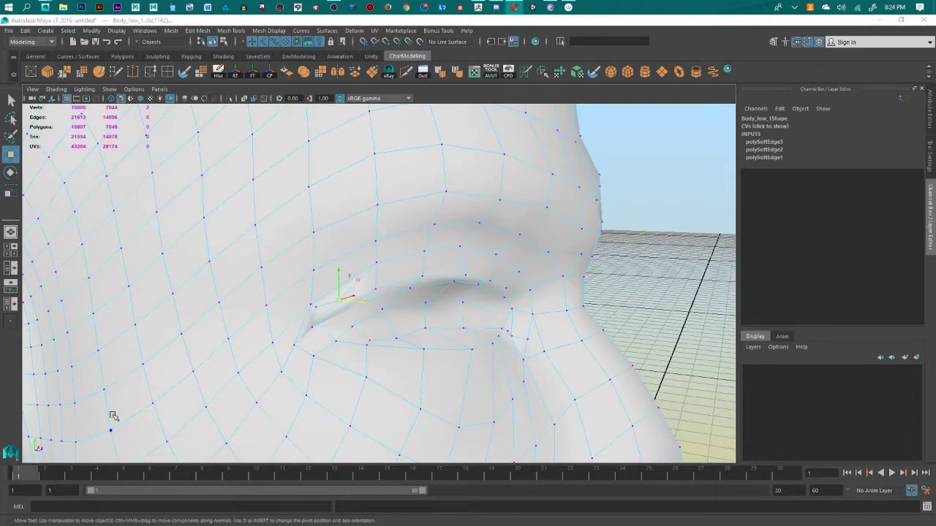
Step: Examine the head and the neck mesh beneath the jaw for remaining geometry problems
scroll(556, 282, down, 5)
alt+middle_drag(495, 337, 510, 289)
alt+drag(510, 288, 529, 244)
alt+drag(457, 239, 540, 337)
scroll(541, 337, up, 3)
alt+middle_drag(509, 346, 484, 259)
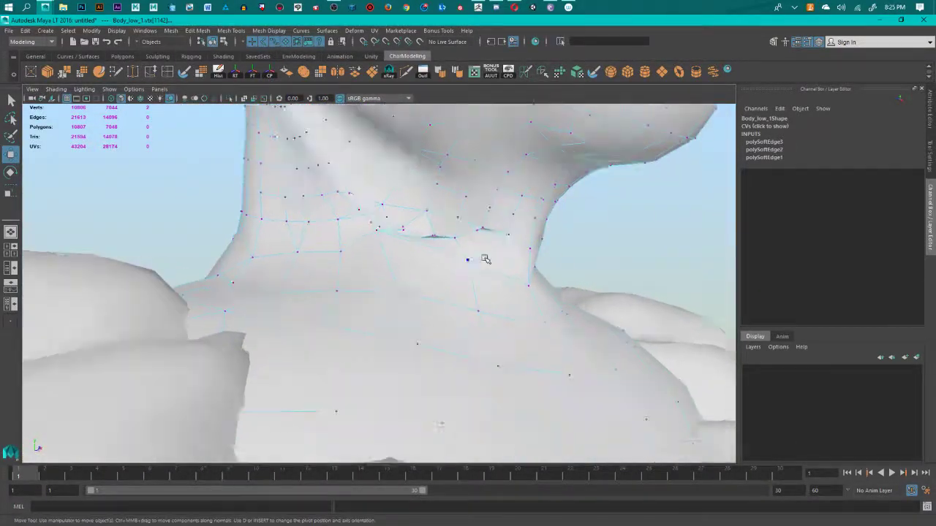
scroll(485, 259, up, 5)
alt+drag(484, 259, 491, 286)
alt+middle_drag(484, 199, 480, 215)
alt+drag(480, 215, 3, 181)
scroll(560, 293, down, 10)
scroll(464, 286, up, 5)
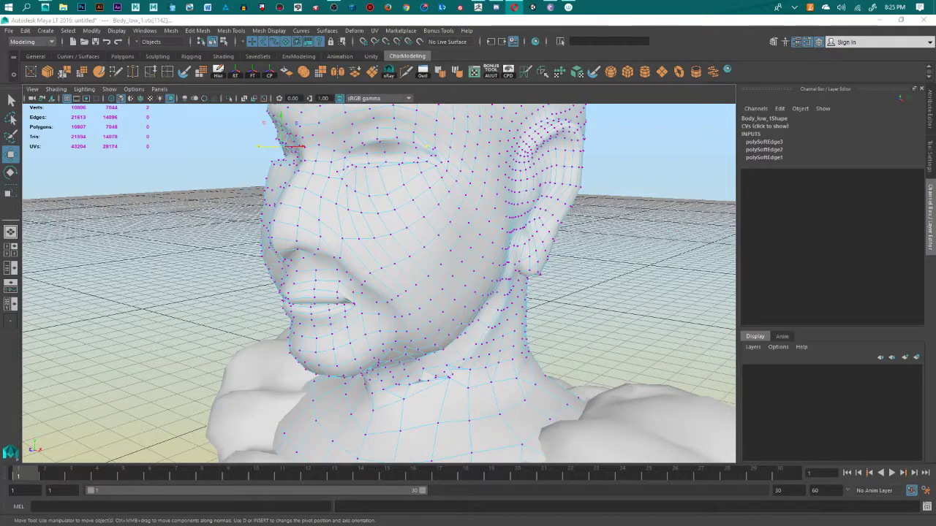
Step: Raise the mirrored vertices just below the inner eye corners
alt+drag(286, 236, 411, 229)
scroll(380, 291, up, 3)
drag(433, 266, 431, 225)
drag(445, 276, 454, 231)
click(454, 262)
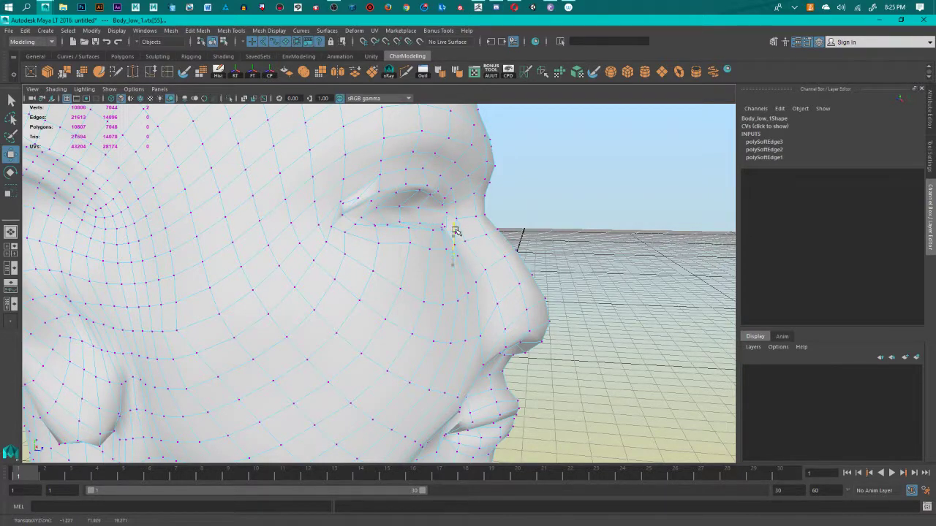
alt+middle_drag(480, 295, 441, 293)
scroll(475, 308, up, 2)
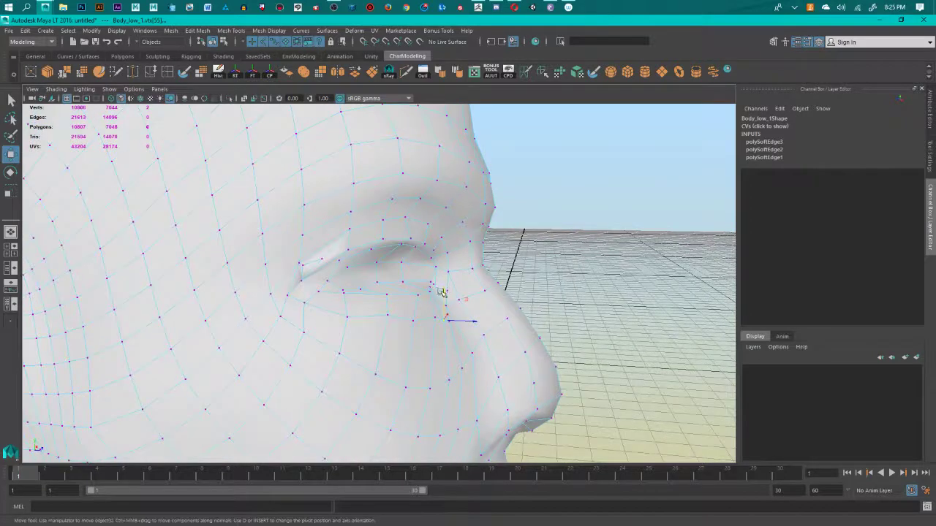
Step: Undo the last vertex edit, then try moving the mirrored vertices below the outer eye corners and undo it
alt+drag(441, 292, 464, 385)
key(ctrl+z)
click(269, 299)
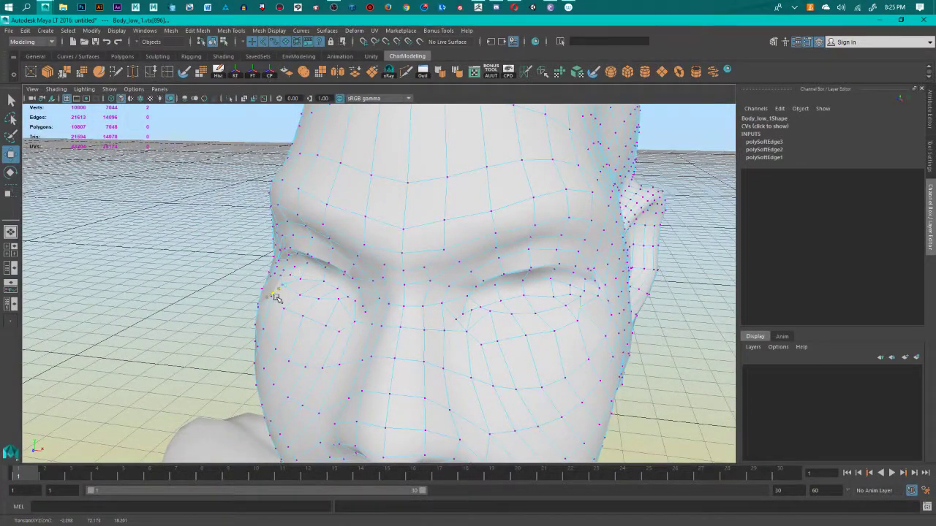
key(ctrl+z)
Step: Examine the neck seam under the jaw, and check the face from the front and side
alt+drag(424, 364, 508, 387)
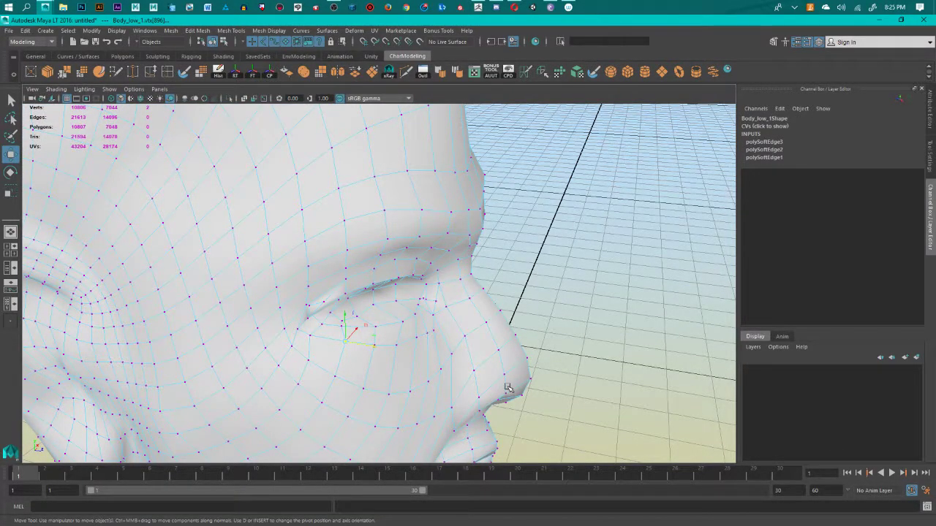
alt+right_drag(556, 378, 506, 351)
alt+middle_drag(505, 351, 578, 168)
alt+drag(197, 442, 567, 372)
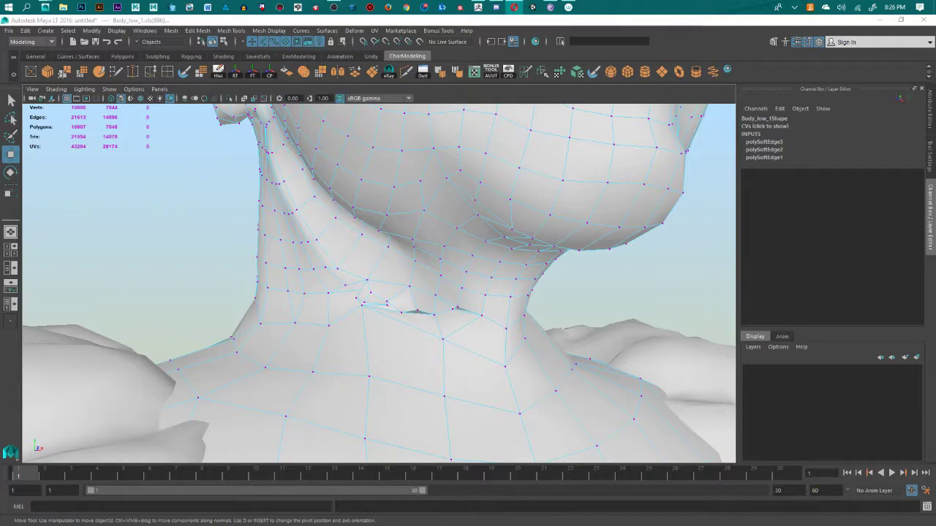
scroll(478, 349, down, 5)
scroll(461, 347, up, 4)
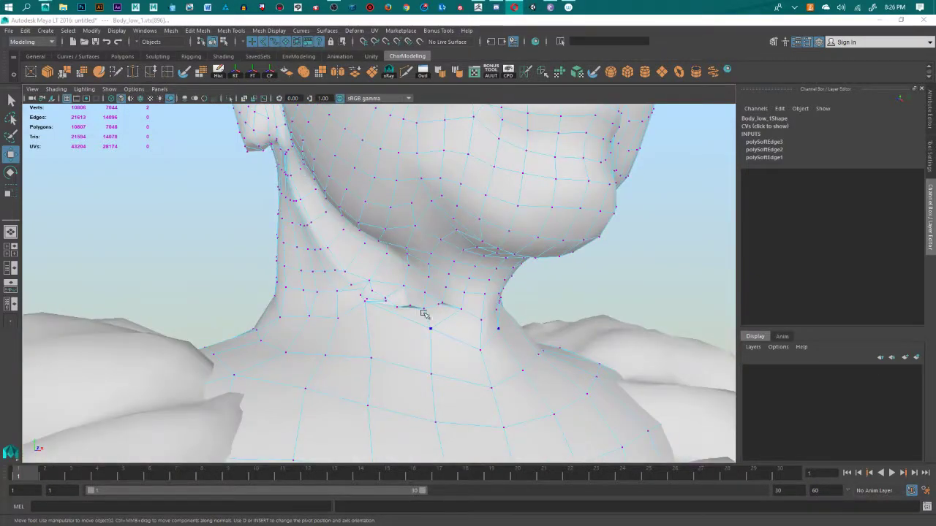
alt+middle_drag(399, 219, 401, 333)
alt+drag(400, 333, 374, 355)
alt+middle_drag(374, 356, 357, 381)
alt+middle_drag(393, 253, 376, 329)
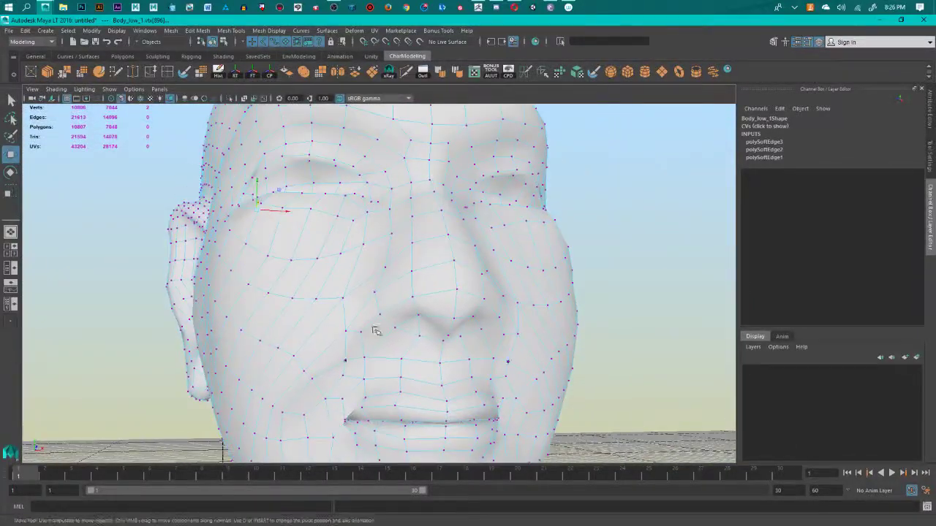
alt+middle_drag(410, 285, 411, 356)
alt+drag(411, 356, 358, 355)
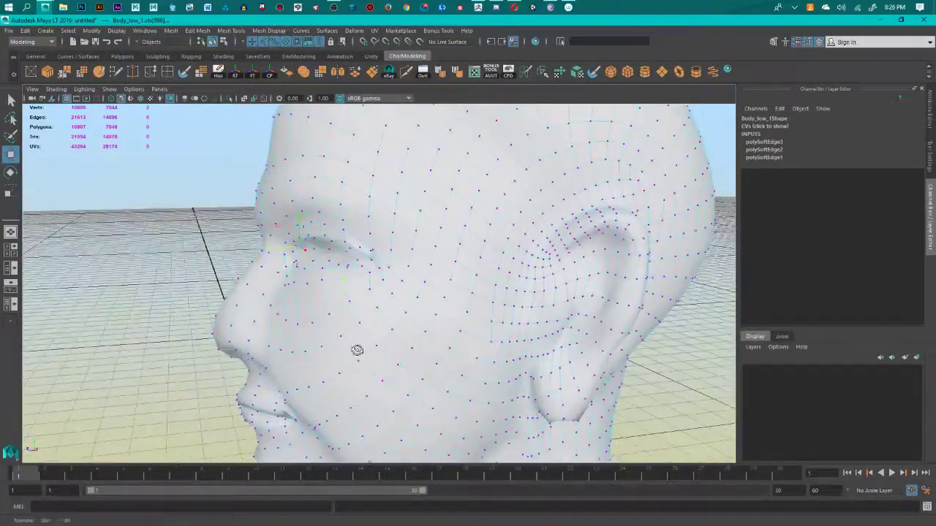
Step: Pull the neighbouring mirrored vertices below the lower eyelids forward in Z, and clear the selection
alt+drag(318, 279, 258, 283)
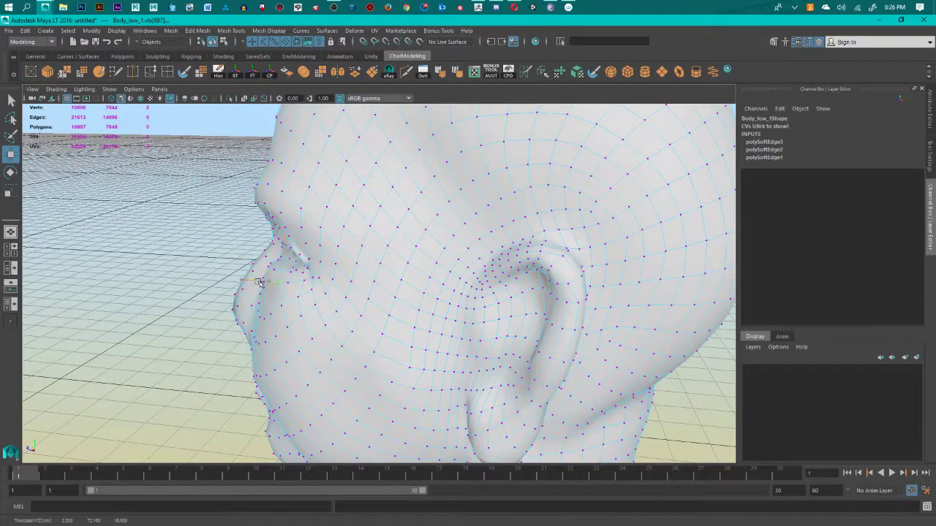
alt+drag(270, 317, 261, 291)
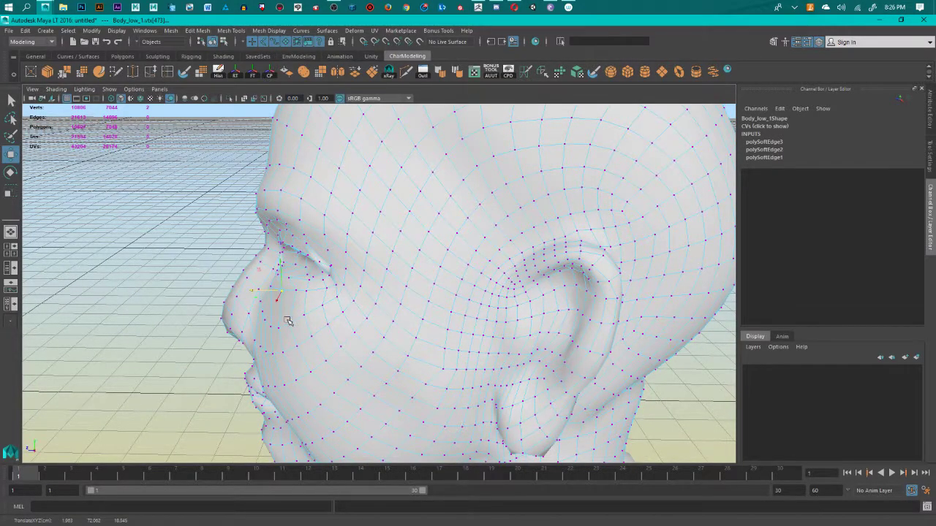
alt+drag(288, 321, 521, 268)
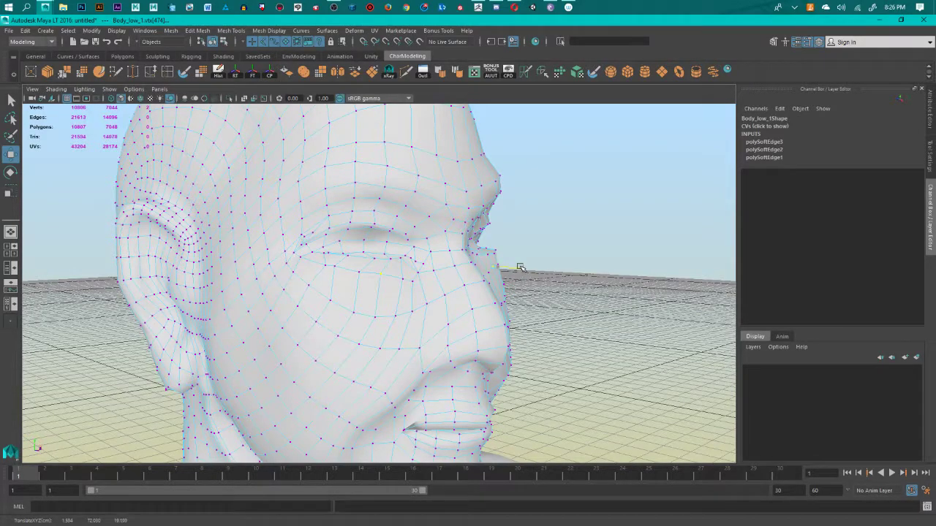
click(561, 296)
Step: Inspect the character's neck, arms, hands and torso from several angles
alt+drag(562, 298, 543, 320)
scroll(541, 333, down, 5)
alt+middle_drag(541, 339, 545, 282)
alt+drag(545, 293, 502, 254)
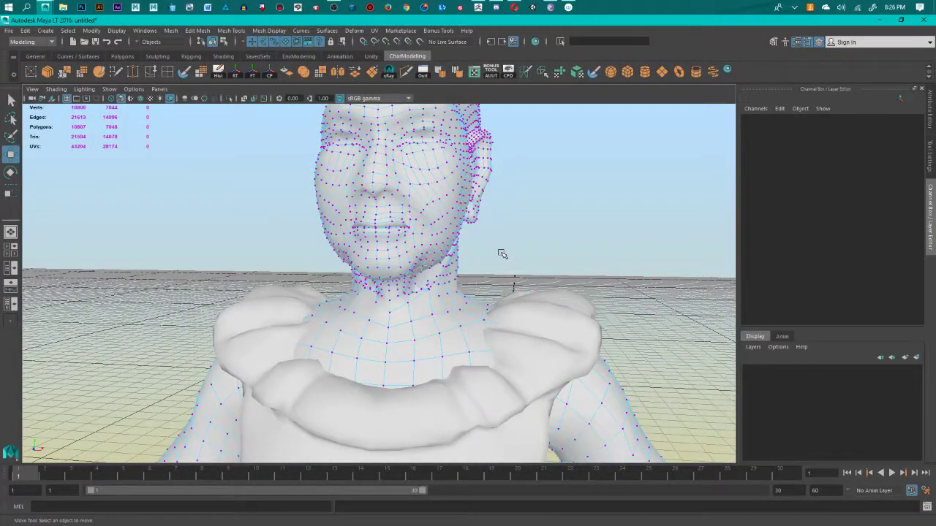
scroll(517, 373, down, 3)
alt+middle_drag(522, 390, 480, 192)
alt+middle_drag(461, 380, 399, 241)
alt+middle_drag(483, 318, 455, 384)
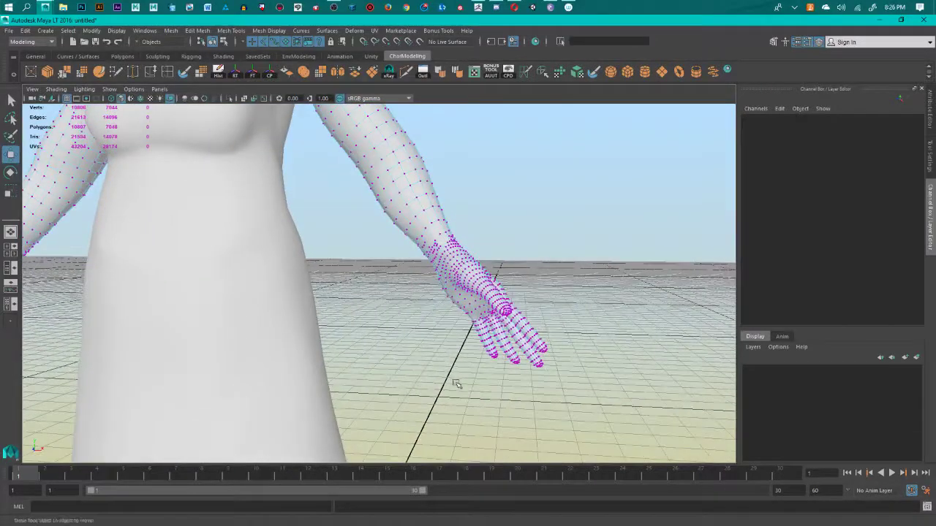
alt+drag(455, 384, 482, 372)
alt+middle_drag(482, 371, 470, 426)
alt+drag(470, 426, 474, 290)
alt+middle_drag(474, 290, 442, 238)
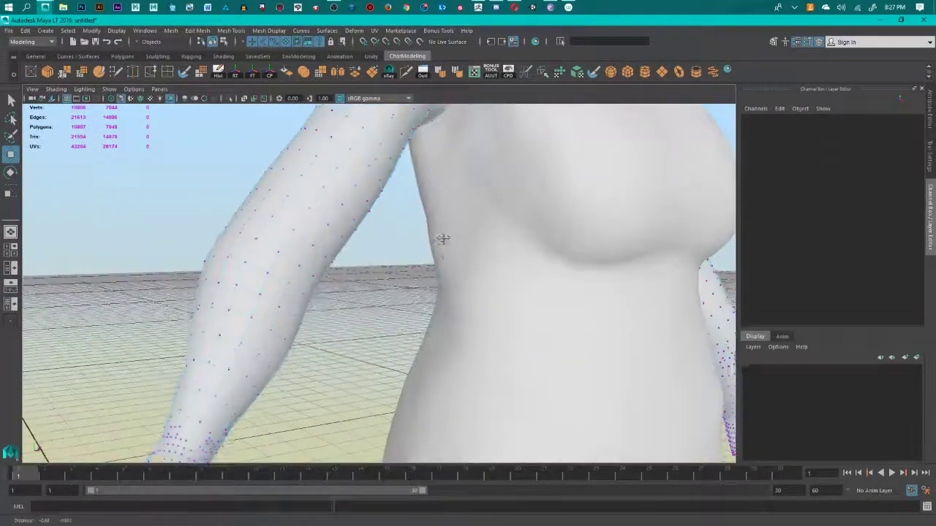
scroll(441, 349, down, 6)
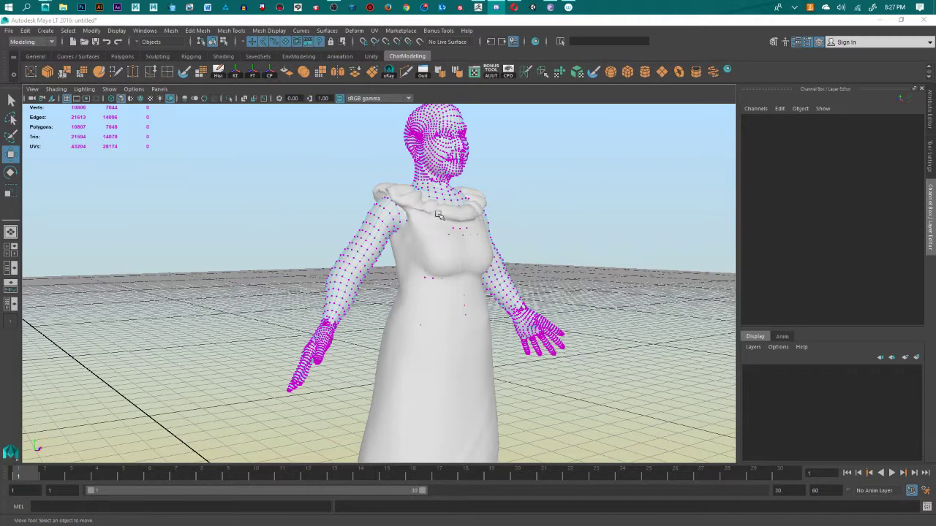
Step: Return to object selection, select the body mesh, and isolate it from the clothing
alt+middle_drag(438, 215, 419, 388)
right_drag(426, 267, 478, 252)
click(429, 304)
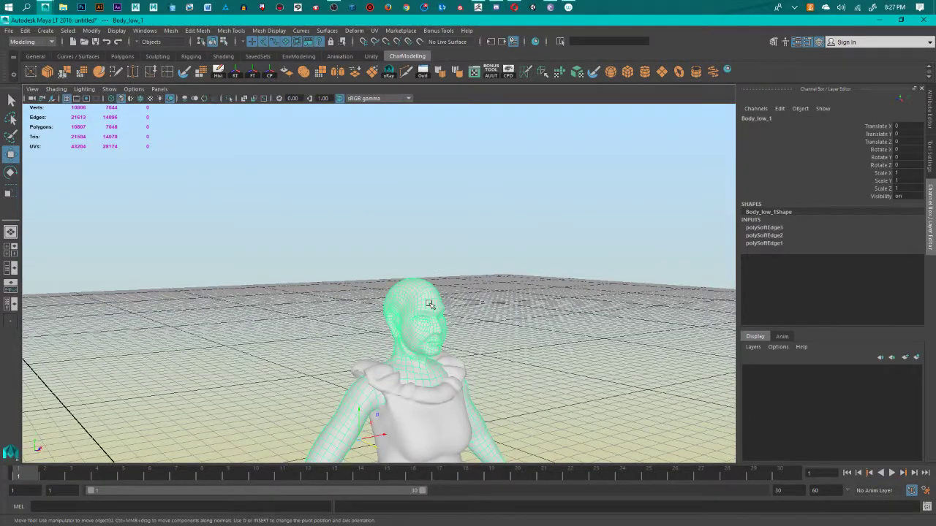
click(230, 98)
Step: Examine the isolated body's head, shoulders and chest from above and from the front
scroll(469, 334, up, 6)
alt+middle_drag(469, 333, 494, 139)
alt+drag(474, 351, 460, 282)
alt+middle_drag(343, 378, 497, 300)
alt+drag(497, 301, 438, 366)
alt+middle_drag(438, 366, 441, 221)
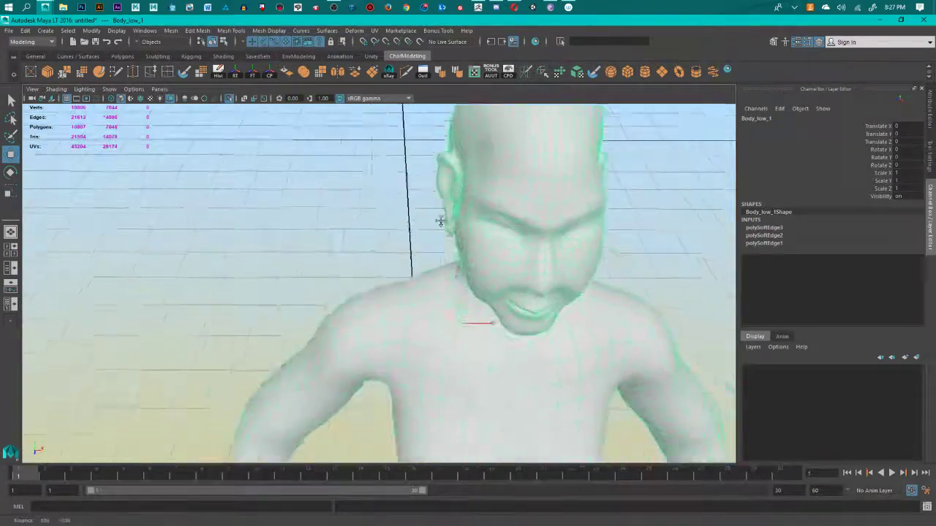
alt+drag(521, 350, 539, 227)
alt+middle_drag(540, 227, 449, 363)
scroll(438, 266, up, 4)
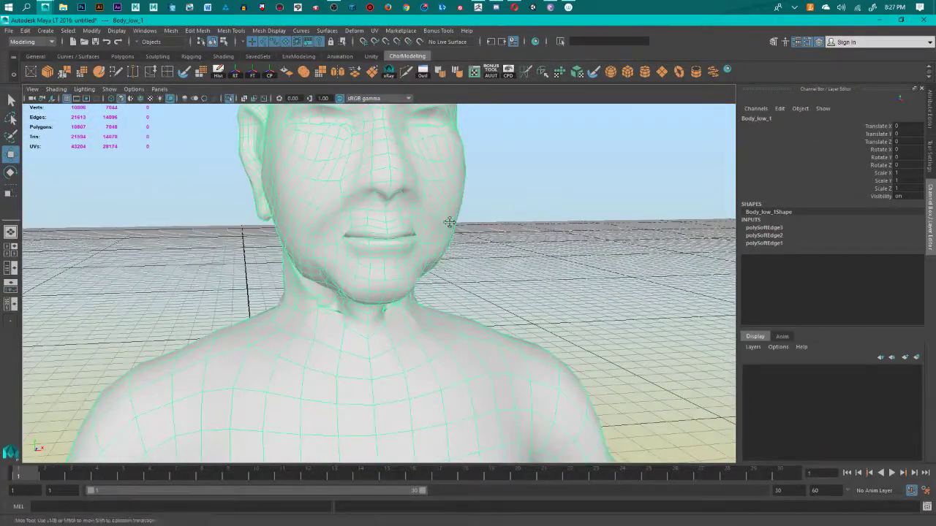
alt+drag(449, 221, 527, 279)
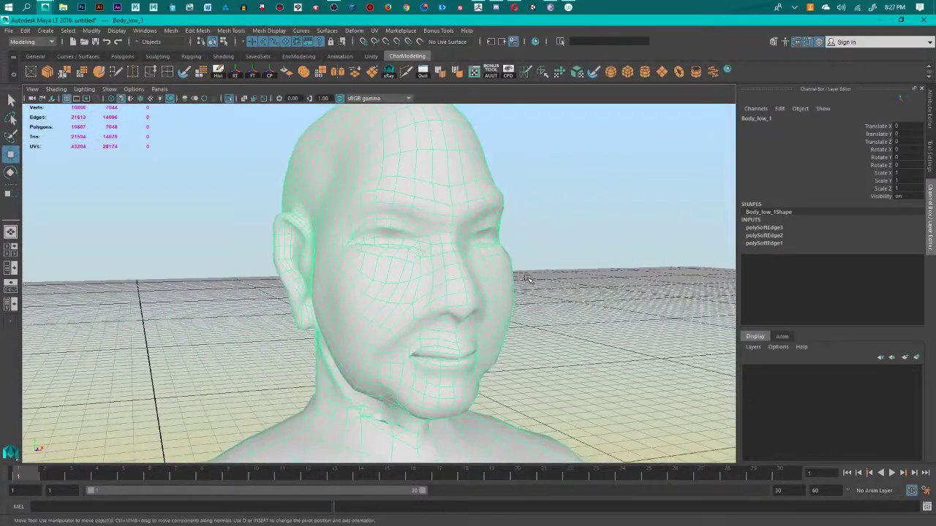
Step: Inspect the isolated body's overall proportions, and check the creased mesh around the front of the neck
alt+right_drag(528, 279, 442, 314)
alt+middle_drag(411, 379, 461, 198)
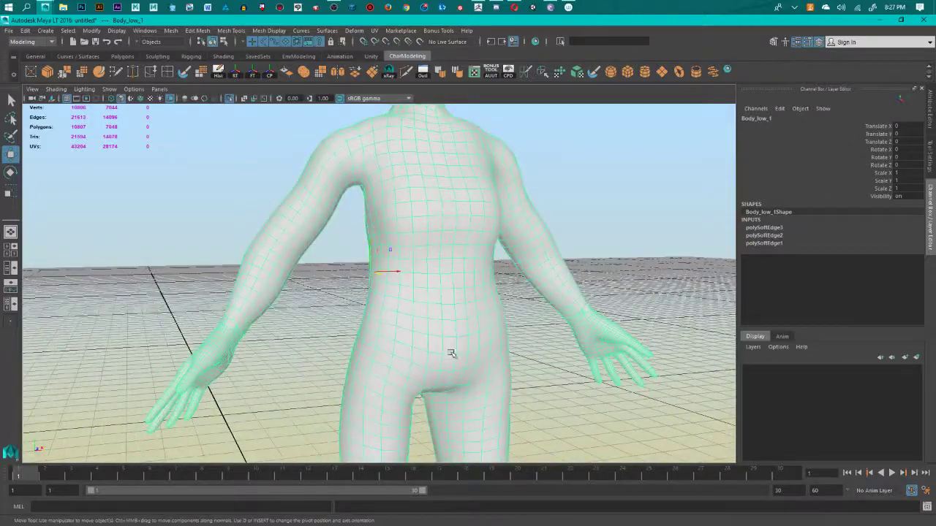
alt+right_drag(451, 354, 315, 398)
alt+middle_drag(314, 399, 328, 455)
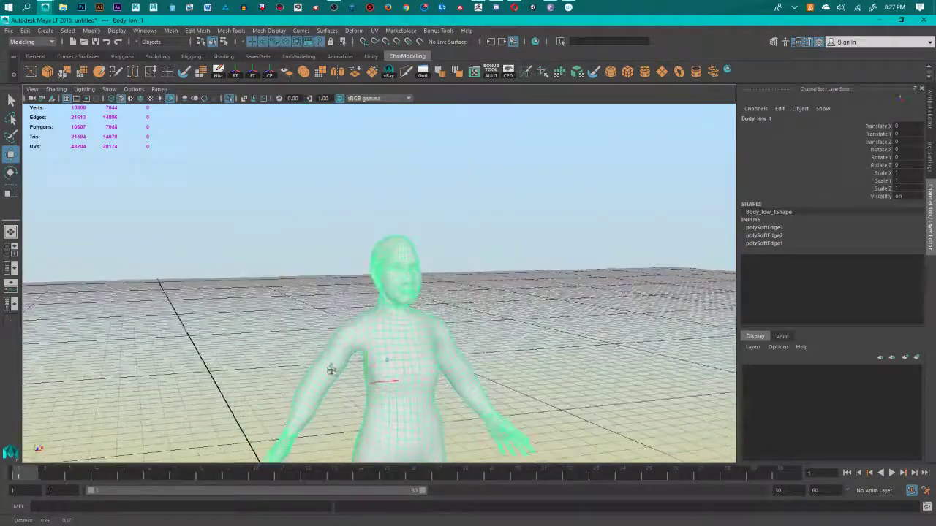
alt+drag(330, 294, 427, 331)
alt+middle_drag(427, 331, 443, 281)
alt+drag(443, 281, 470, 280)
alt+middle_drag(426, 137, 424, 190)
alt+right_drag(423, 191, 423, 216)
alt+middle_drag(423, 216, 434, 314)
scroll(432, 366, up, 2)
scroll(436, 362, up, 2)
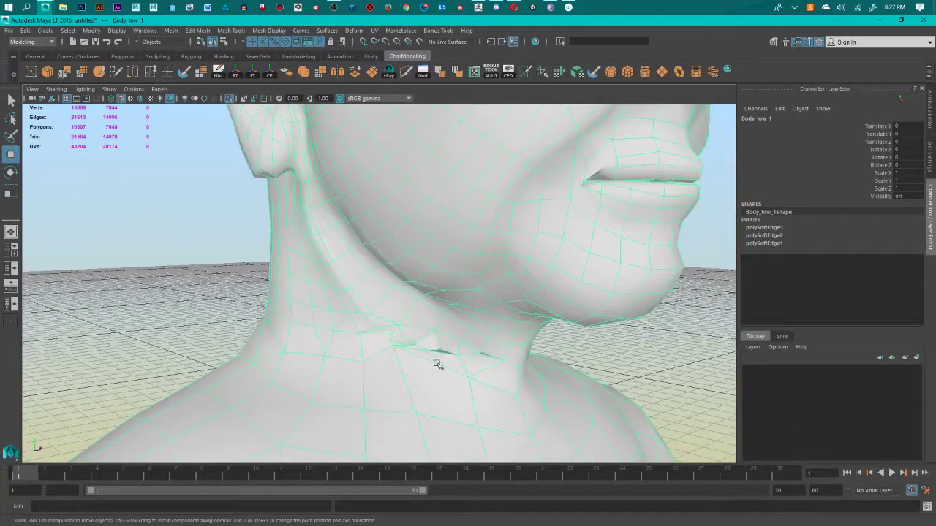
Step: Switch the isolated body to vertex editing around the gaps at the front of the neck
alt+middle_drag(436, 363, 402, 318)
right_drag(401, 266, 357, 264)
scroll(446, 359, up, 2)
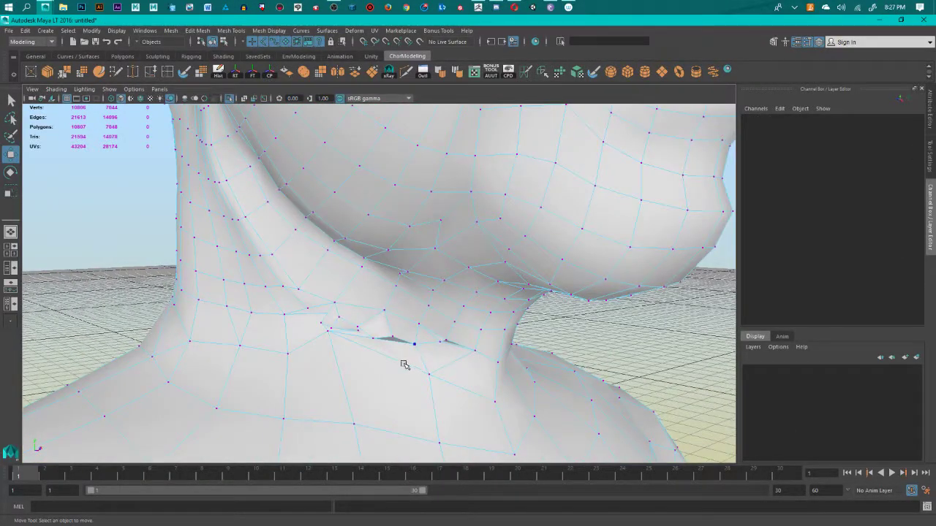
Step: Adjust the vertices beside the gap at the front of the neck, working around toward the side seam
alt+drag(404, 364, 367, 276)
scroll(346, 314, up, 3)
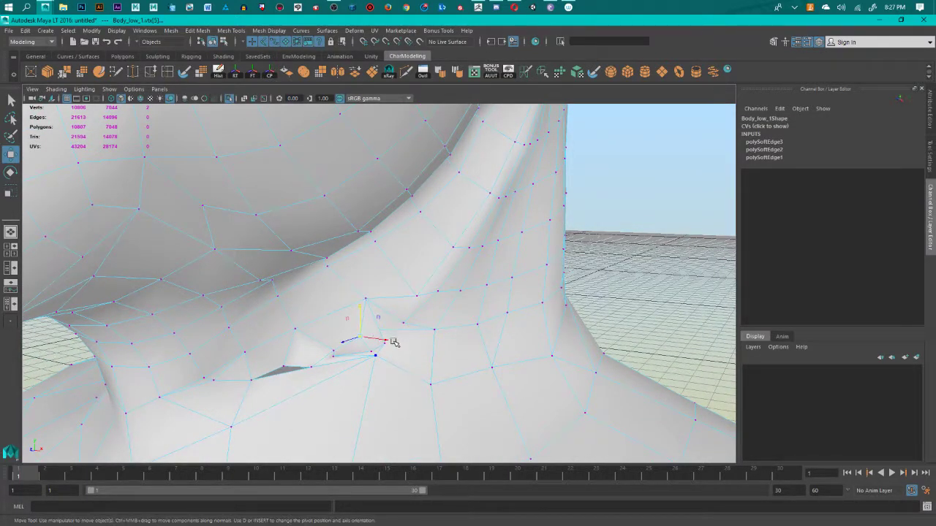
drag(393, 342, 471, 379)
click(385, 332)
drag(563, 342, 493, 345)
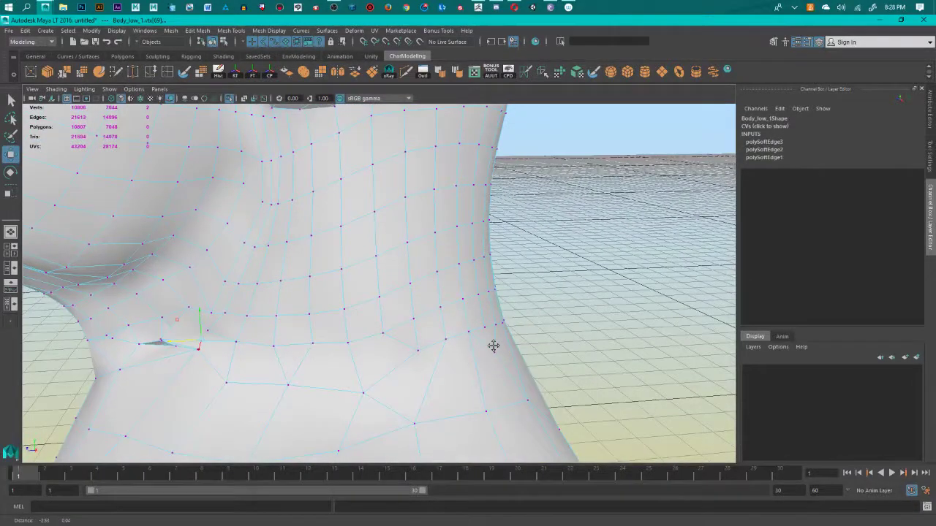
alt+drag(274, 387, 337, 348)
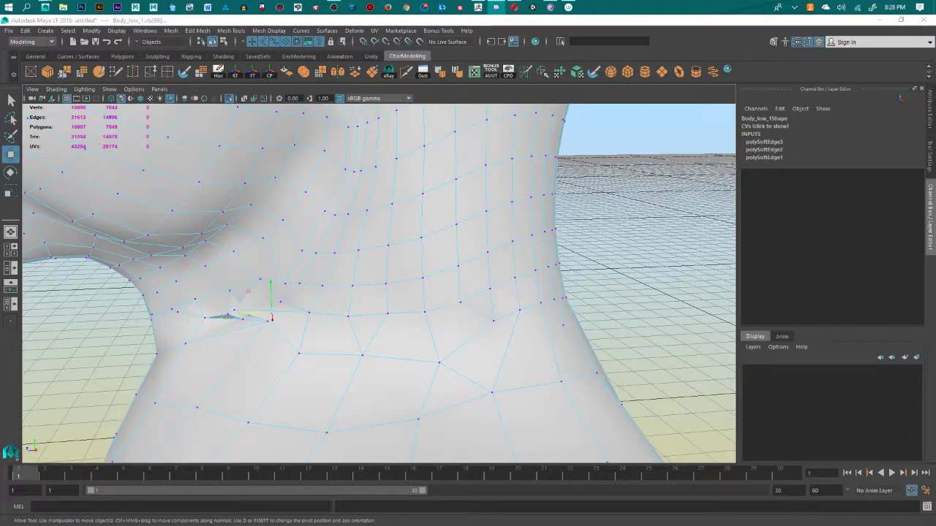
scroll(417, 372, down, 8)
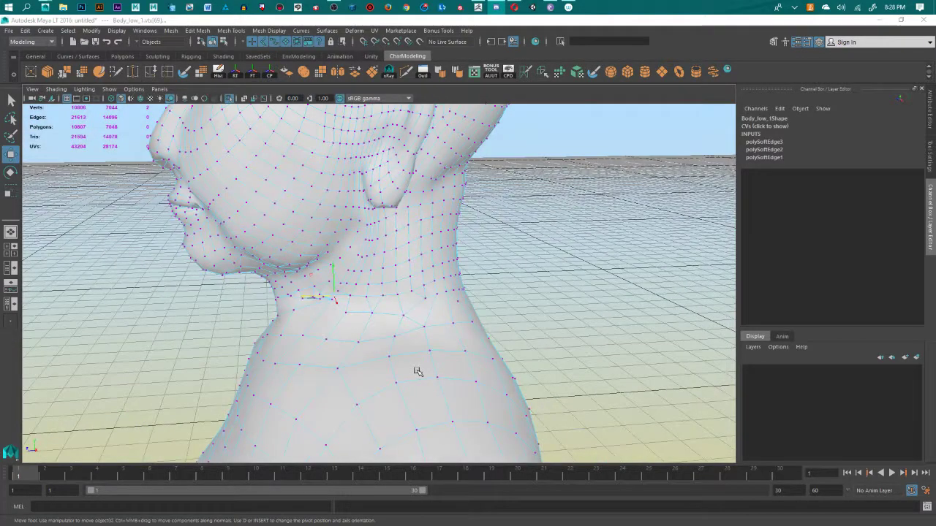
scroll(420, 377, up, 8)
alt+middle_drag(342, 312, 344, 312)
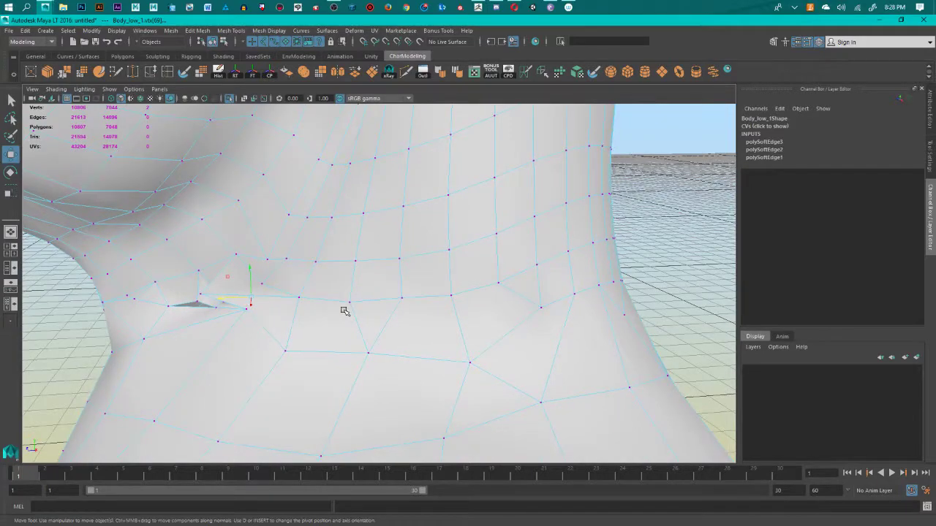
scroll(478, 323, down, 3)
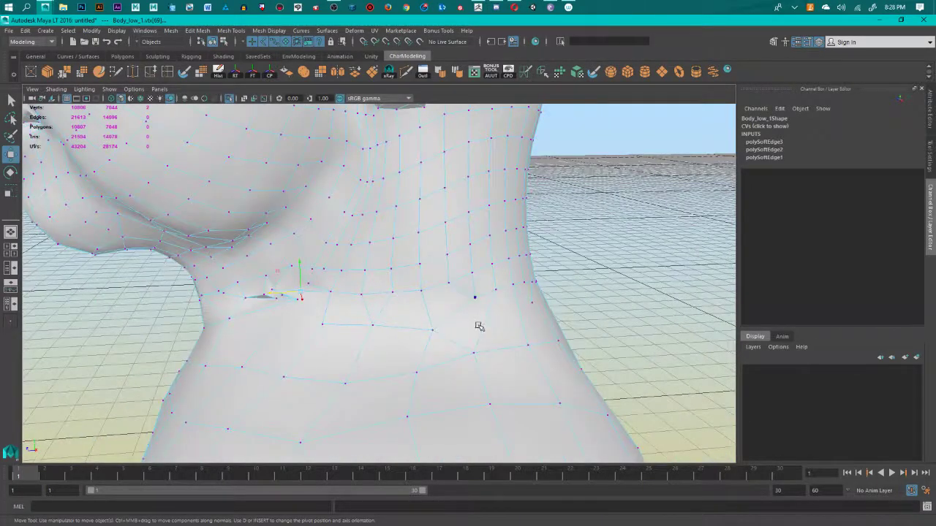
Step: Switch the body to edge editing and delete two edge loops running from the side of the neck up around the head
alt+drag(478, 324, 398, 364)
alt+drag(192, 330, 397, 261)
click(379, 295)
click(379, 295)
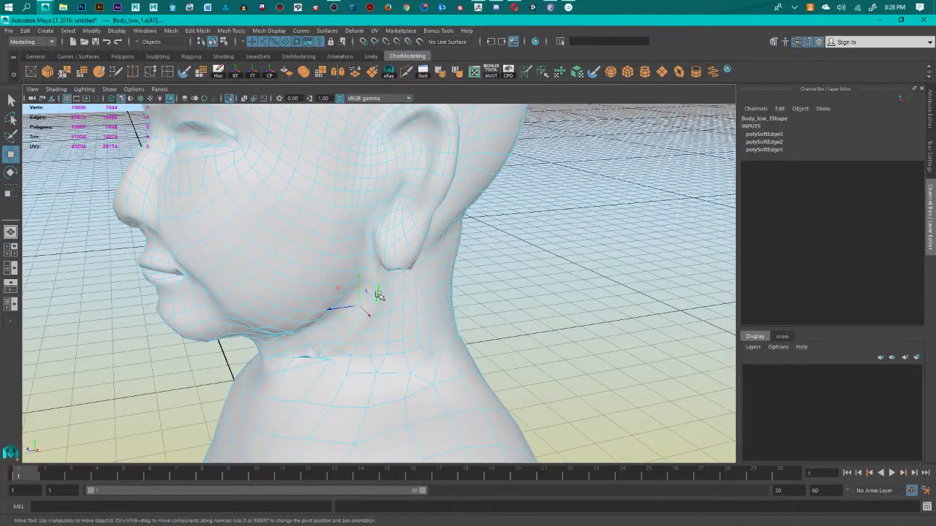
alt+drag(377, 385, 407, 313)
scroll(408, 313, down, 2)
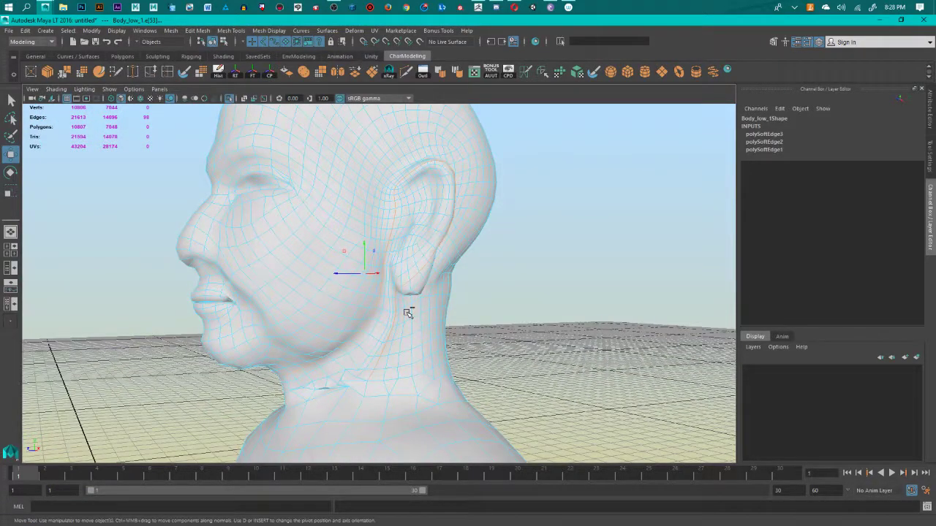
key(ctrl+Delete)
alt+drag(416, 382, 406, 336)
key(ctrl+z)
key(ctrl+Delete)
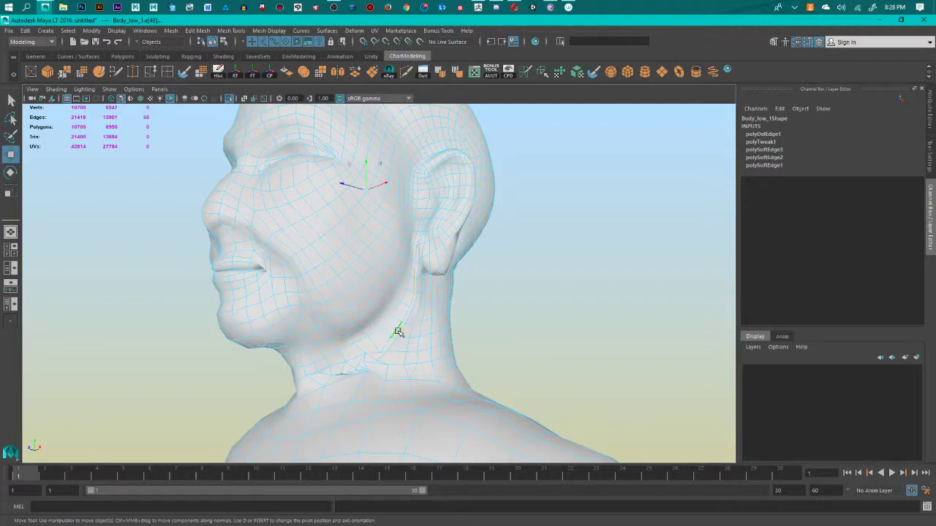
alt+drag(398, 332, 516, 373)
key(ctrl+Delete)
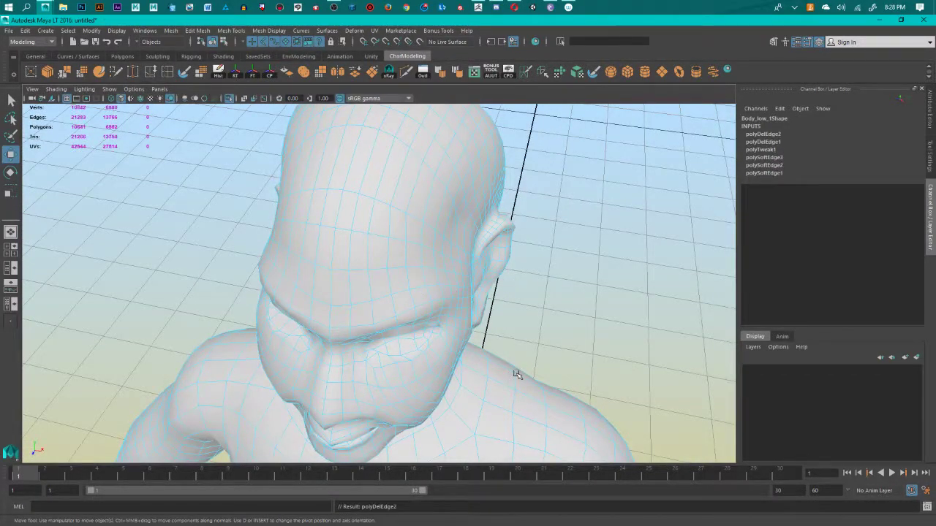
Step: Examine the remaining edge loops around the neck, ears and face by selecting several of them, and clear the selection
alt+drag(493, 254, 472, 297)
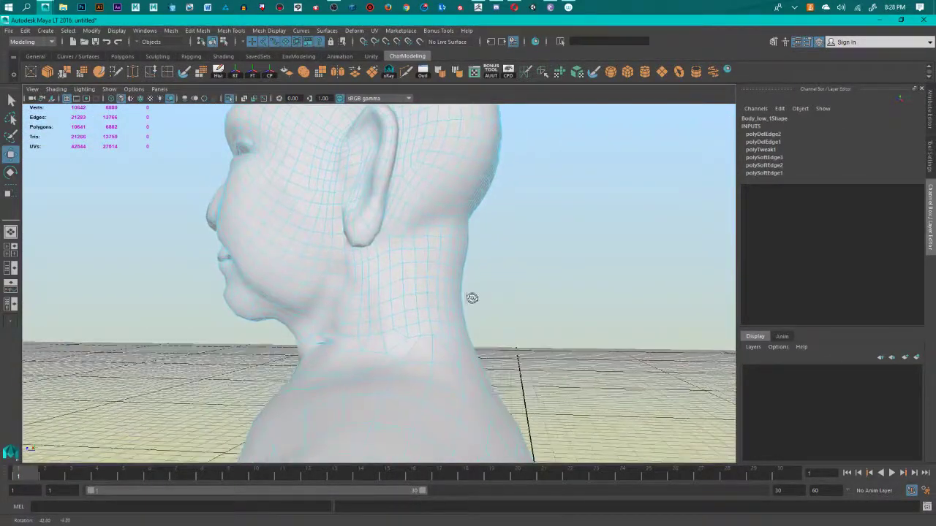
scroll(415, 263, down, 3)
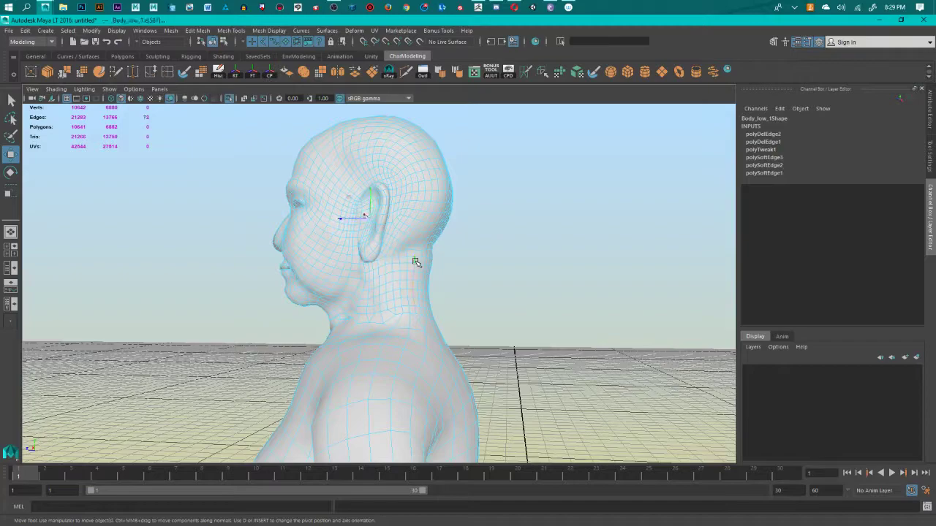
alt+drag(484, 352, 555, 364)
click(524, 274)
alt+drag(524, 275, 418, 161)
double_click(378, 193)
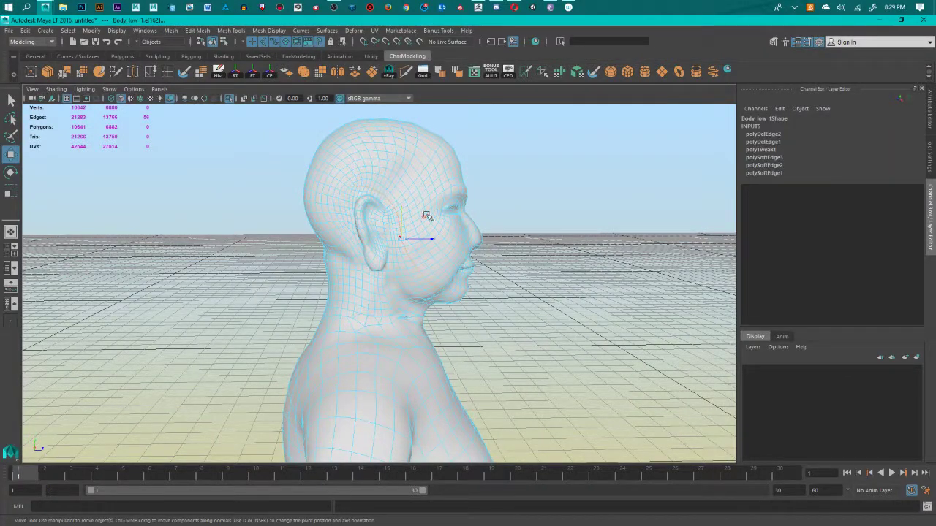
alt+middle_drag(557, 253, 558, 315)
alt+right_drag(558, 315, 553, 365)
alt+drag(553, 366, 497, 338)
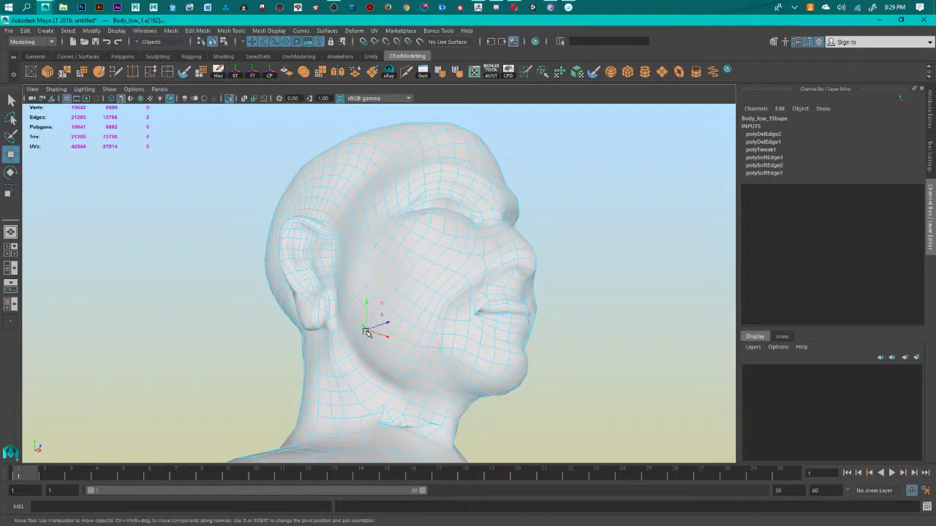
alt+drag(366, 332, 419, 367)
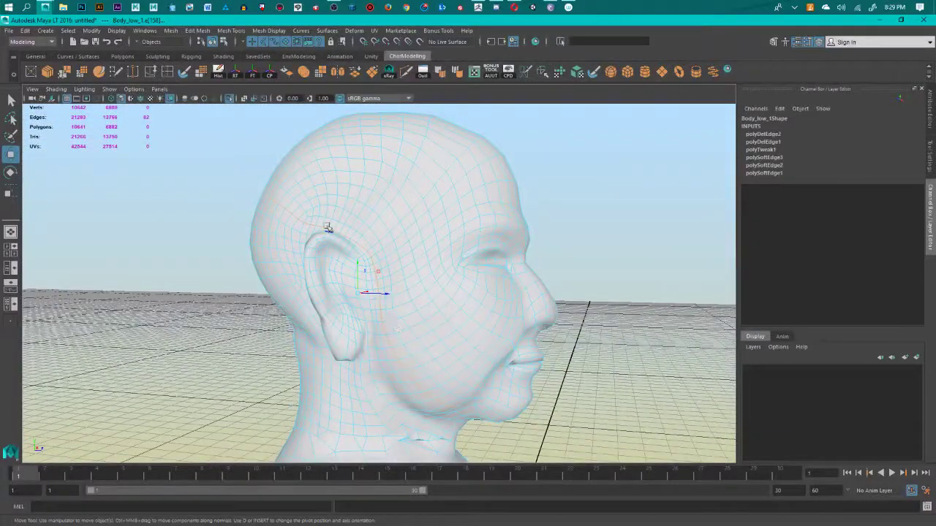
click(247, 376)
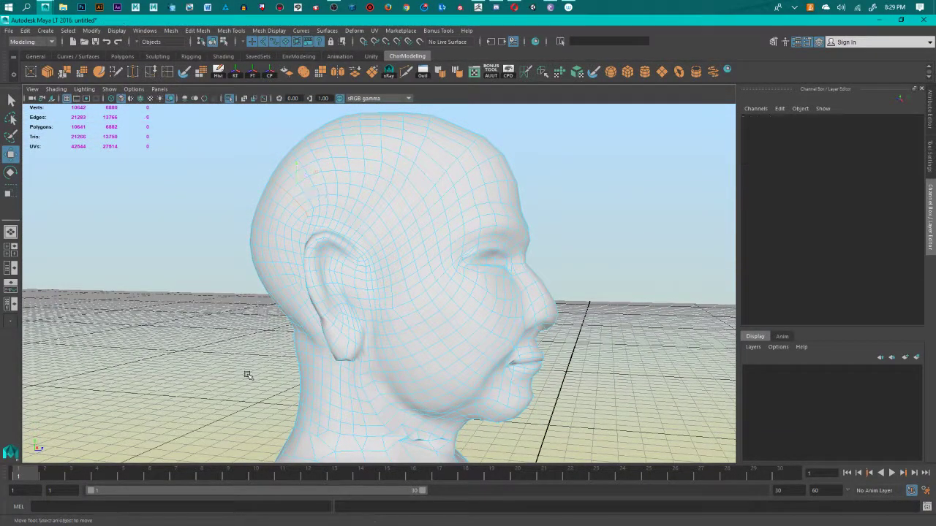
Step: Switch to vertex editing and reshape the lower back of the skull by moving a mirrored vertex pair with soft selection
alt+drag(246, 376, 397, 267)
right_drag(397, 267, 396, 294)
click(383, 323)
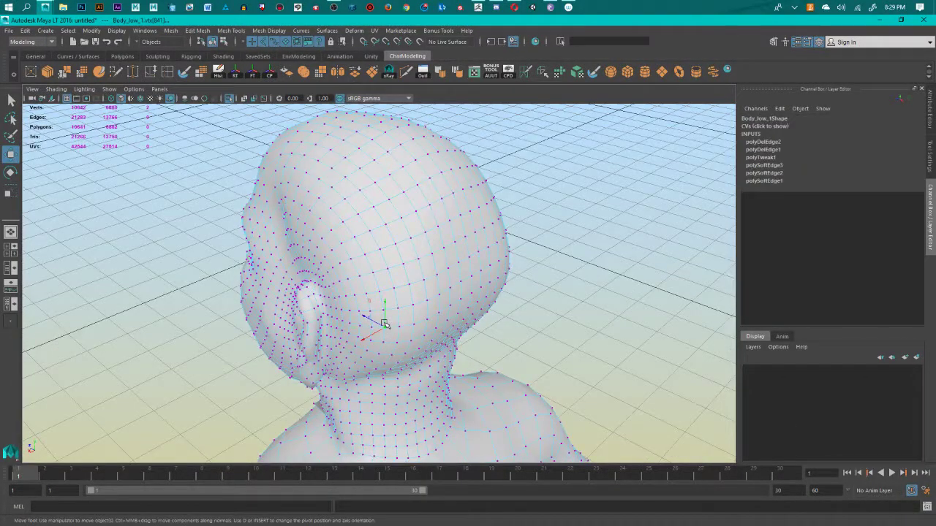
key(b)
alt+drag(416, 400, 374, 384)
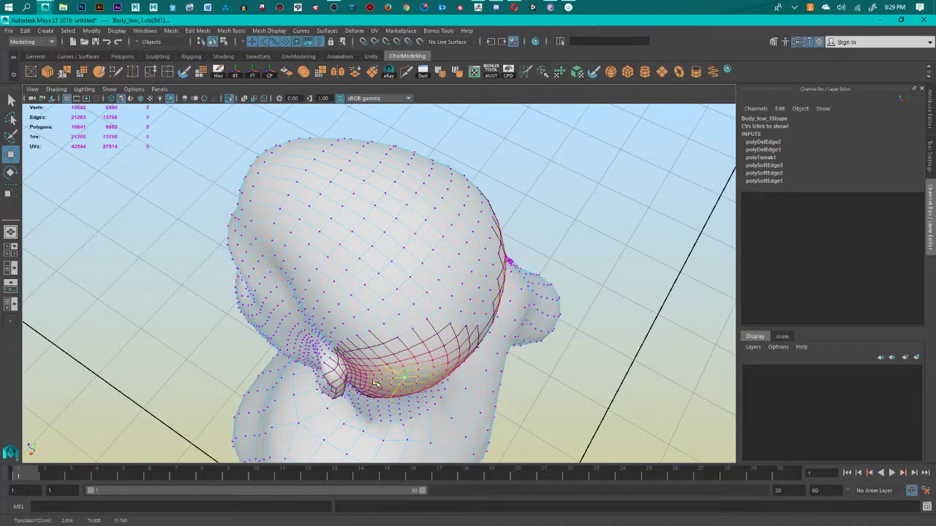
alt+drag(467, 375, 311, 366)
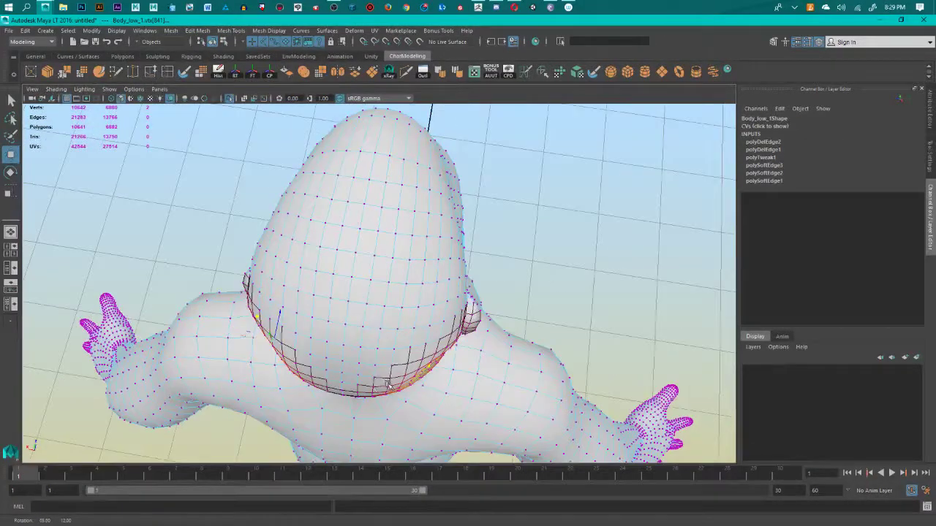
alt+drag(266, 340, 340, 394)
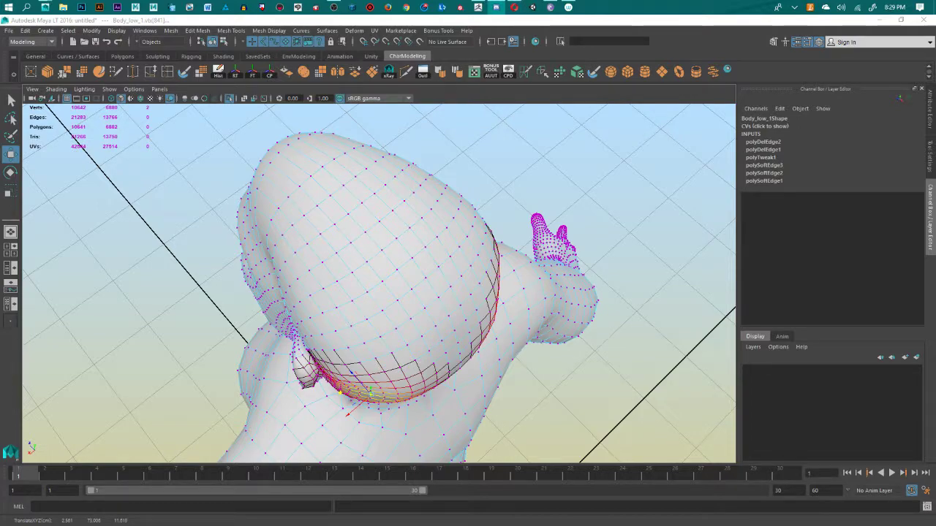
Step: Shift the centre vertex at the lower back of the skull along the depth axis with soft selection, and deselect it
scroll(679, 286, down, 3)
scroll(517, 336, up, 2)
alt+drag(517, 336, 428, 325)
click(340, 334)
alt+drag(337, 356, 331, 390)
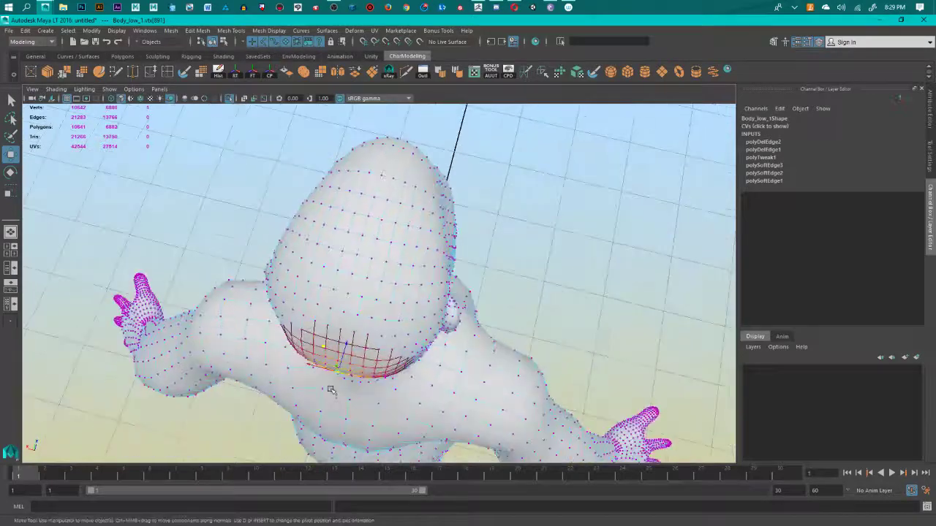
drag(346, 347, 346, 351)
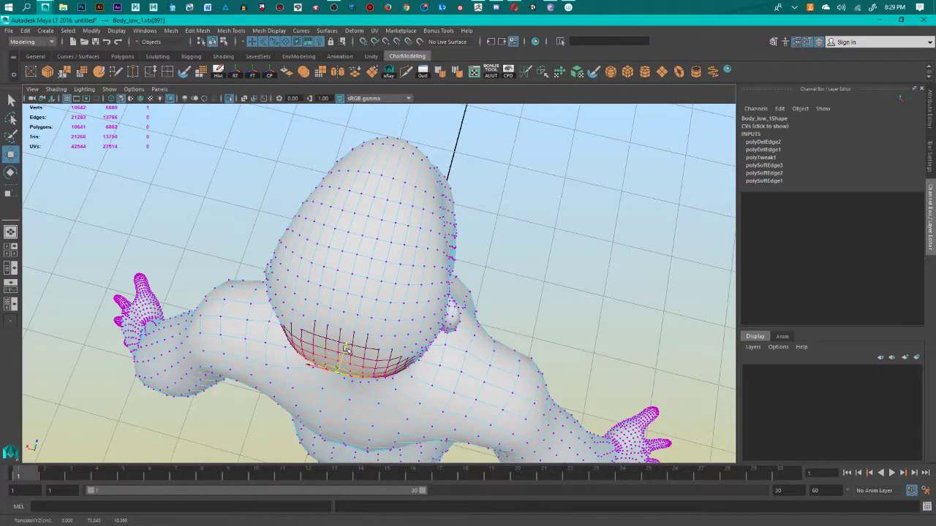
click(585, 329)
alt+drag(585, 329, 408, 280)
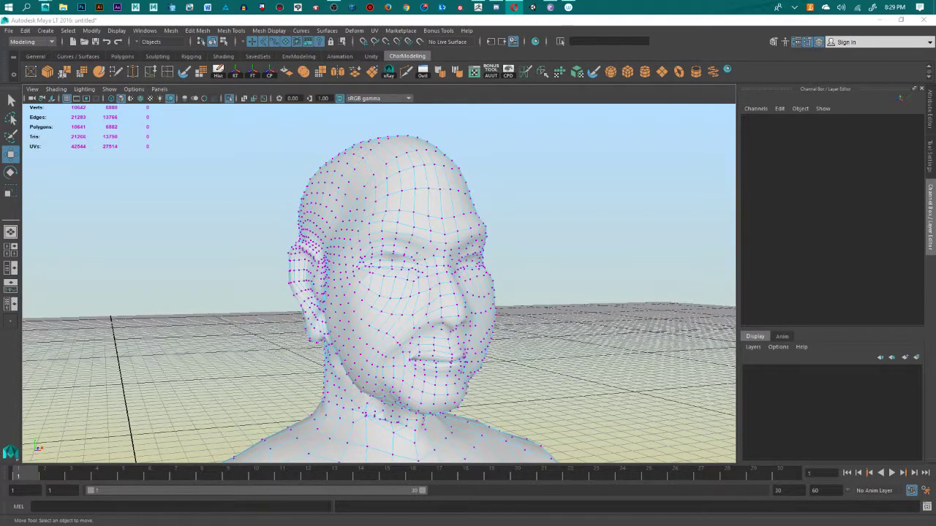
Step: Examine the shoulders, the gaps at the front of the neck, and the mesh flow at the nape
click(840, 9)
click(776, 50)
scroll(503, 334, down, 3)
alt+middle_drag(504, 340, 544, 251)
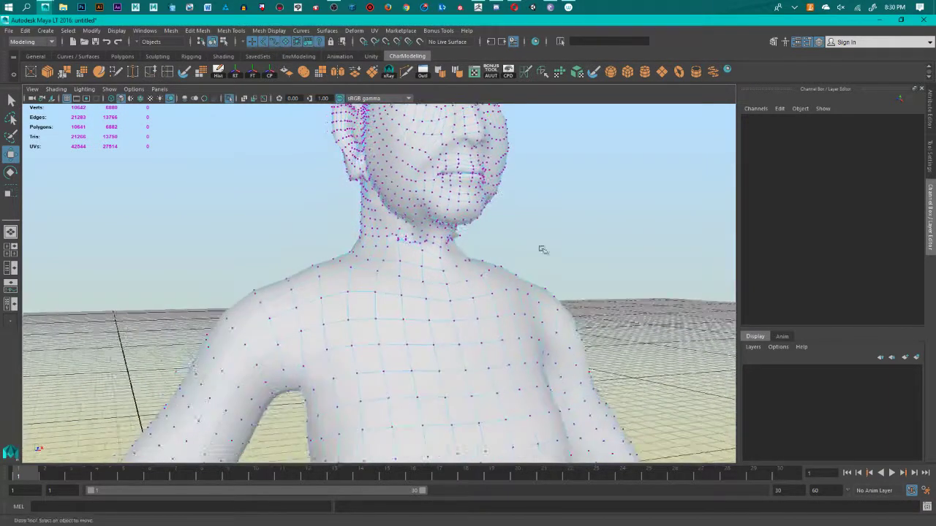
alt+drag(544, 251, 479, 351)
alt+middle_drag(441, 291, 443, 365)
alt+drag(489, 310, 533, 295)
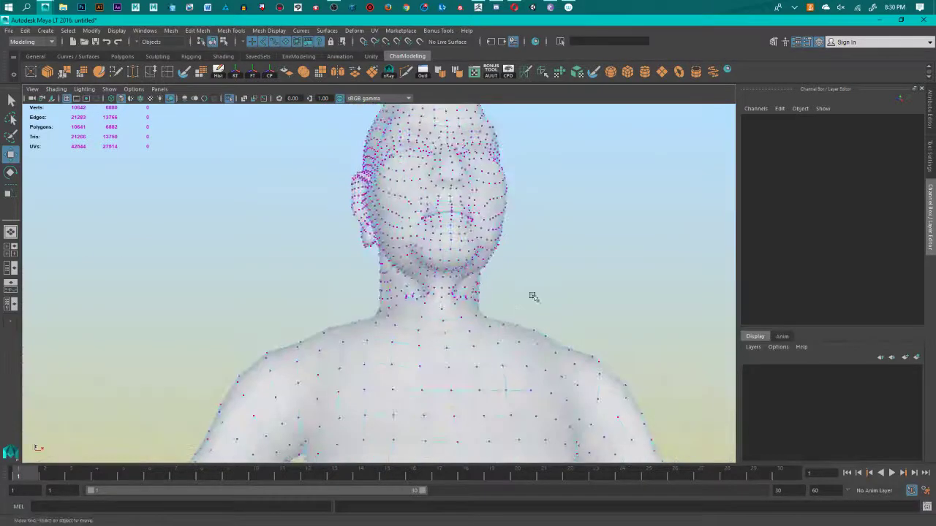
scroll(528, 344, up, 5)
alt+middle_drag(366, 315, 276, 292)
alt+drag(276, 292, 305, 313)
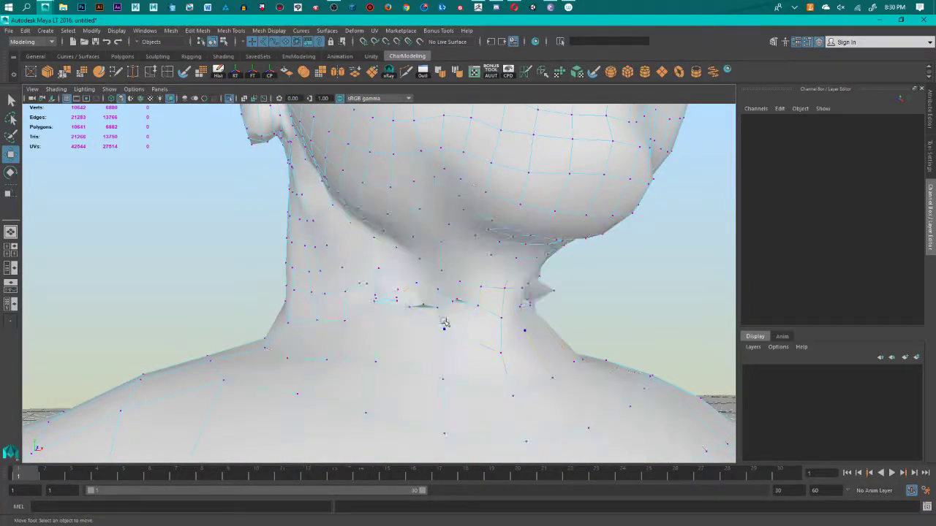
alt+middle_drag(444, 324, 409, 301)
alt+drag(408, 285, 389, 326)
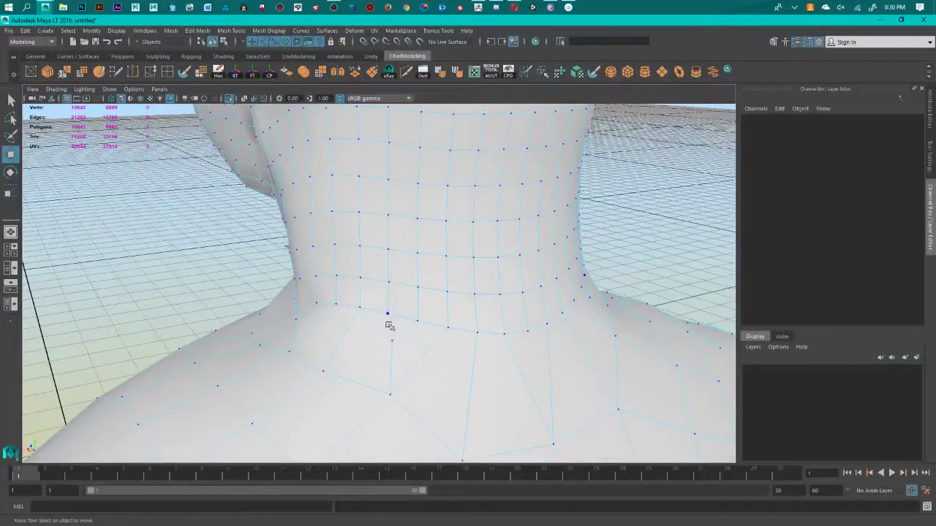
alt+drag(488, 348, 467, 302)
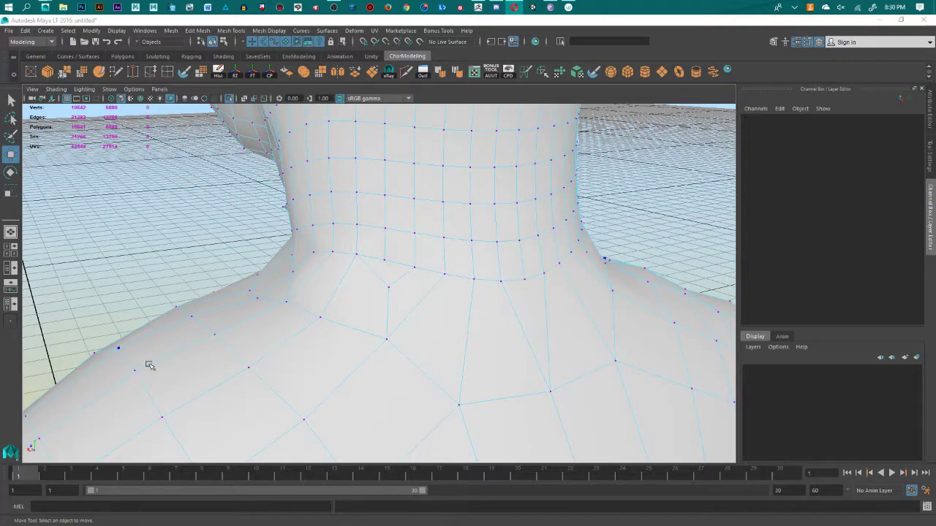
Step: Remove the stray vertices just below the nape, and in edge editing delete the extra edge left there
alt+middle_drag(469, 289, 445, 345)
alt+middle_drag(327, 335, 316, 320)
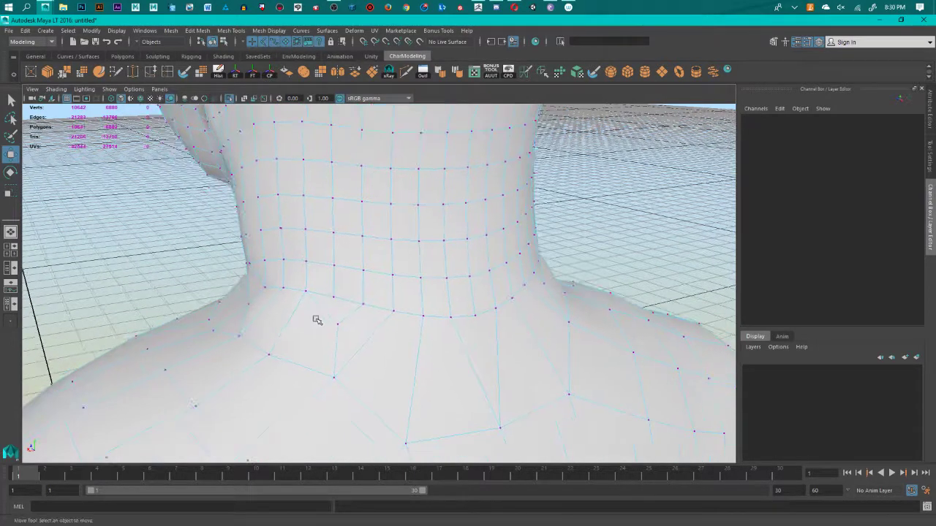
click(332, 323)
click(332, 324)
alt+drag(511, 391, 485, 378)
right_drag(347, 267, 347, 242)
click(336, 338)
key(Delete)
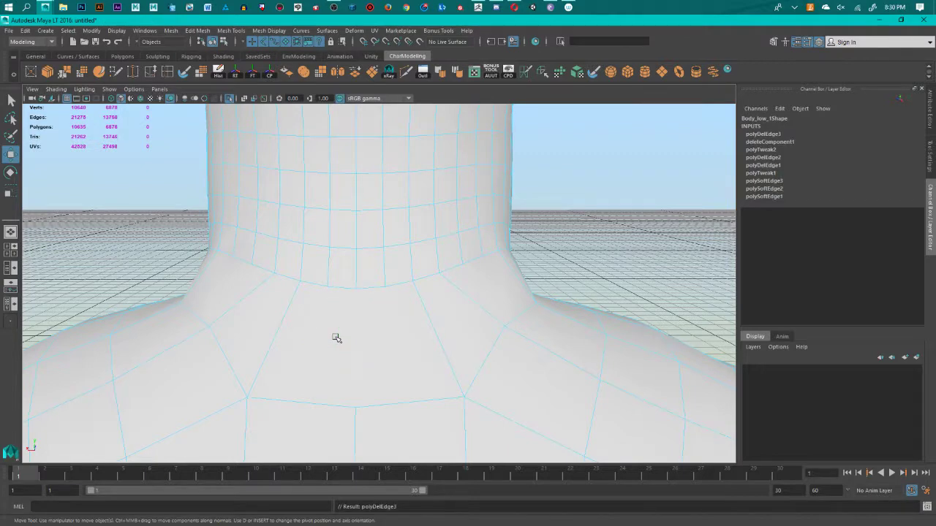
Step: Delete the surplus edges along the neck seam on the sides of the neck
alt+drag(334, 339, 281, 373)
click(180, 376)
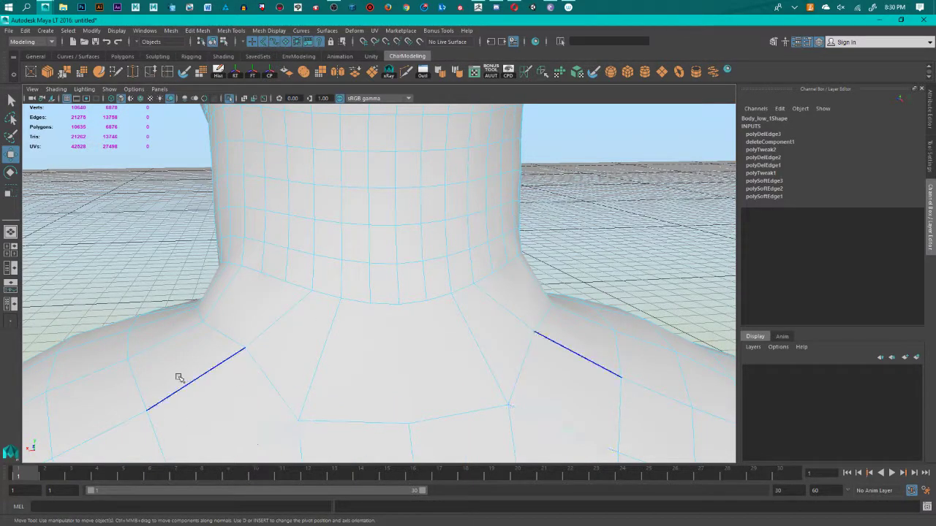
alt+drag(179, 376, 327, 339)
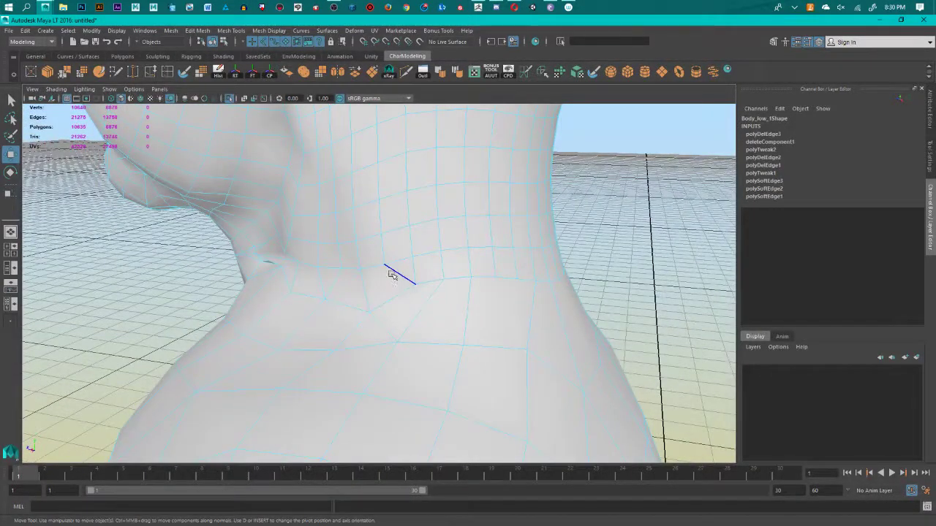
click(394, 272)
key(Delete)
alt+drag(461, 351, 430, 316)
key(Delete)
key(Delete)
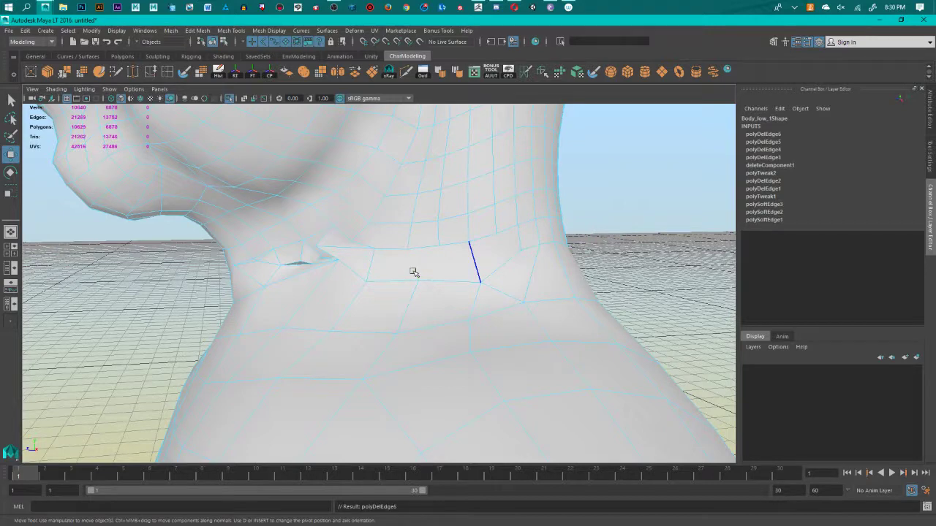
Step: Delete the extra short edge above the neck seam, next to the gap at the front of the neck
alt+drag(416, 271, 436, 264)
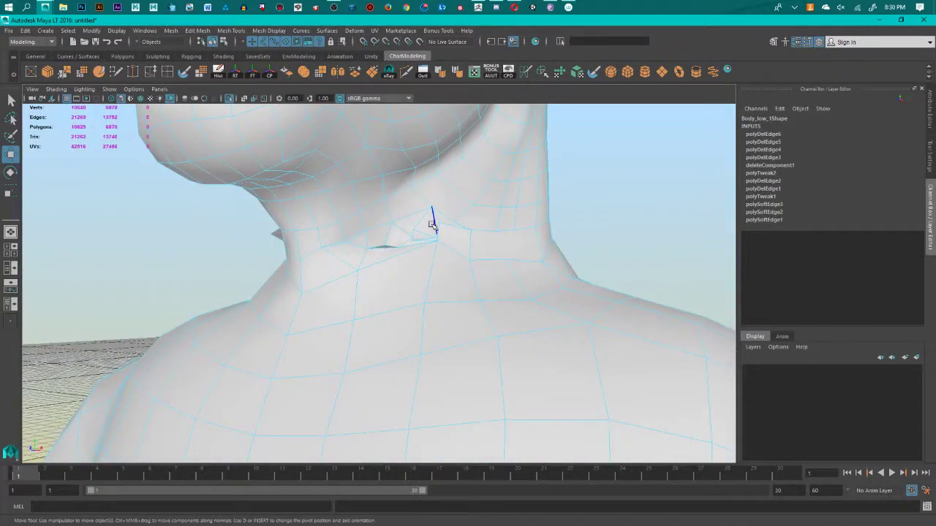
key(Delete)
mouse_move(432, 226)
alt+mouse_down()
mouse_move(460, 226)
mouse_move(446, 224)
alt+mouse_up()
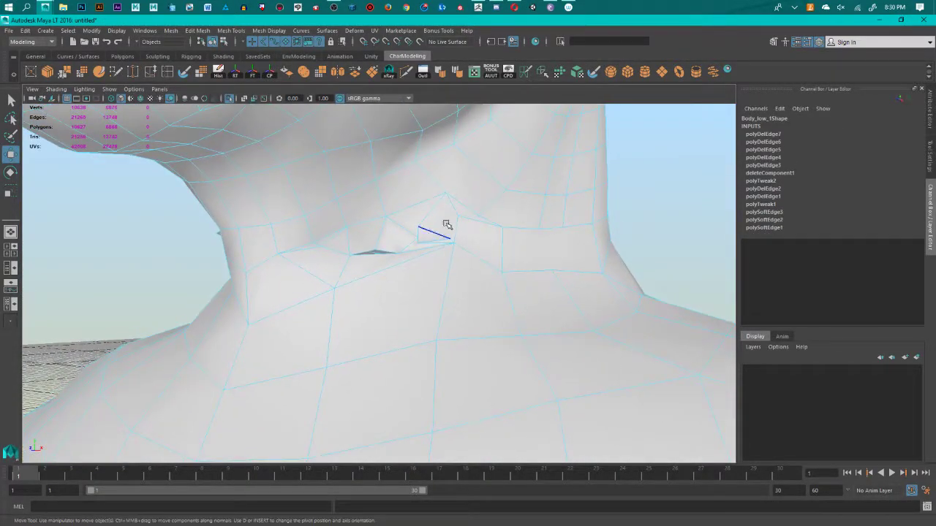
Step: Delete the slanted extra edges just above the neck seam, beside the gap at the front of the neck
key(Delete)
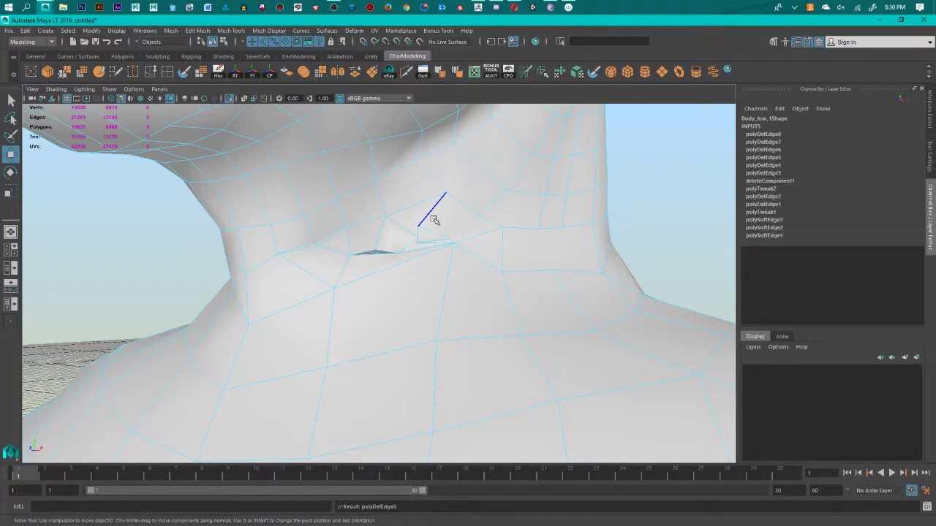
click(432, 219)
key(Delete)
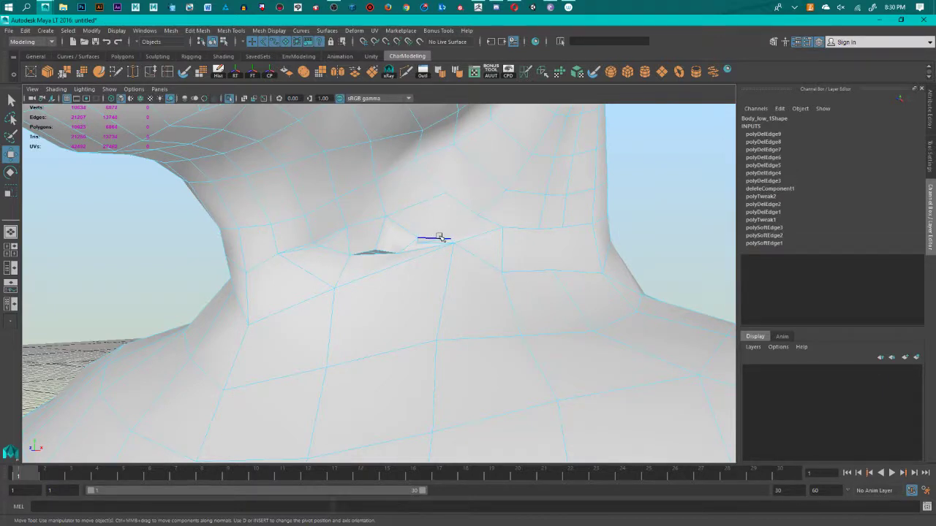
Step: Delete the short overlapping edges on the neck seam at the corner of the gap, closing up the opening
alt+drag(439, 237, 424, 266)
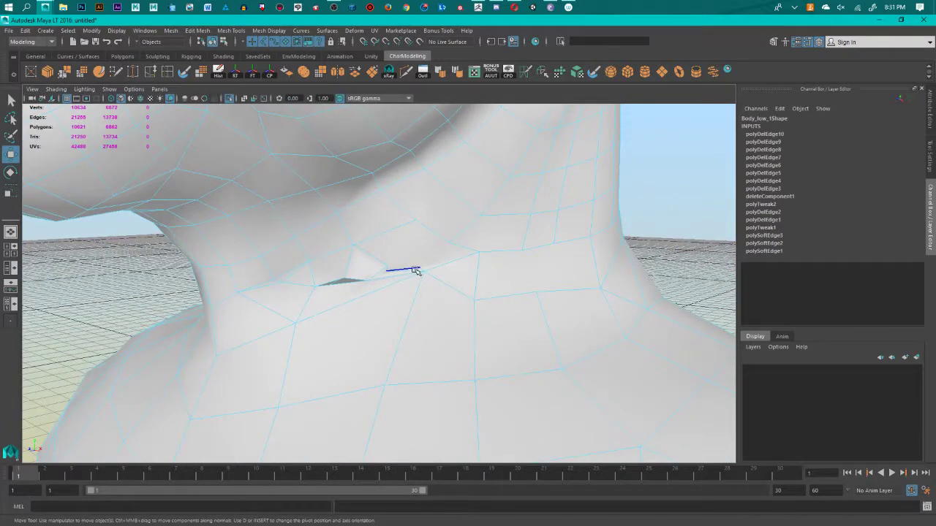
click(415, 271)
key(Delete)
click(414, 271)
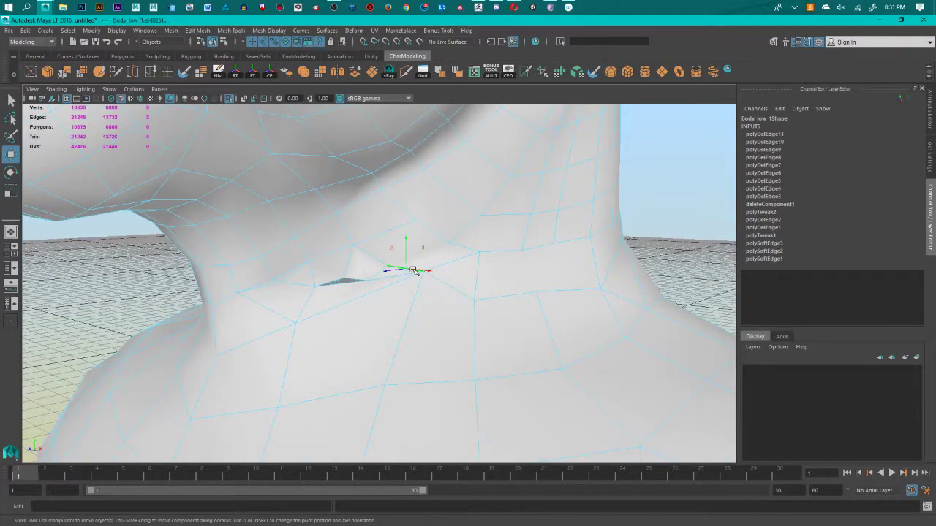
key(Delete)
alt+drag(386, 282, 421, 303)
key(Delete)
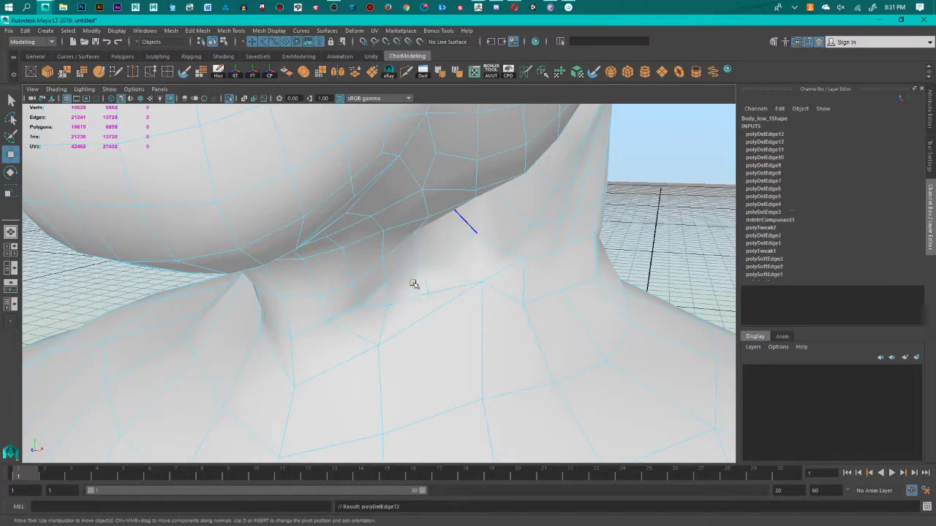
click(421, 298)
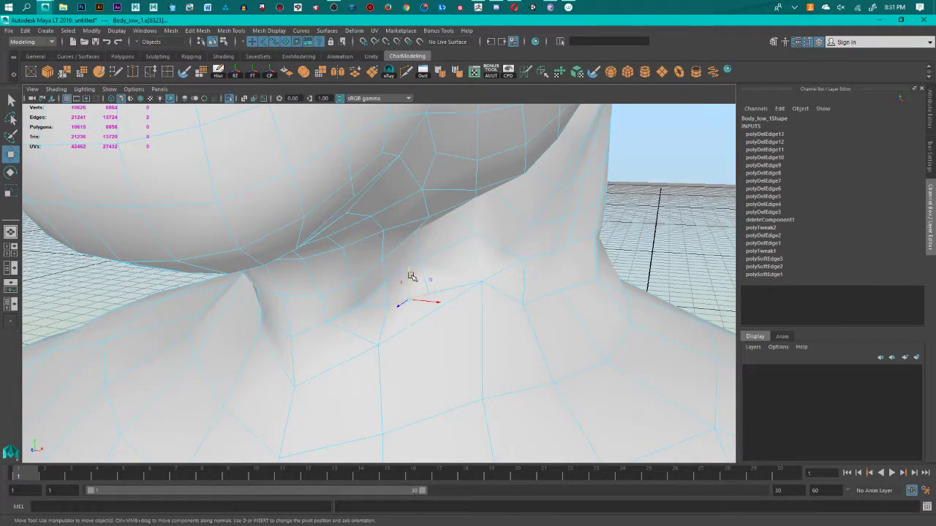
drag(411, 277, 411, 270)
key(ctrl+z)
Step: Delete the surplus short edges above the neck seam between the throat and the side of the neck, on both sides
alt+drag(627, 362, 558, 343)
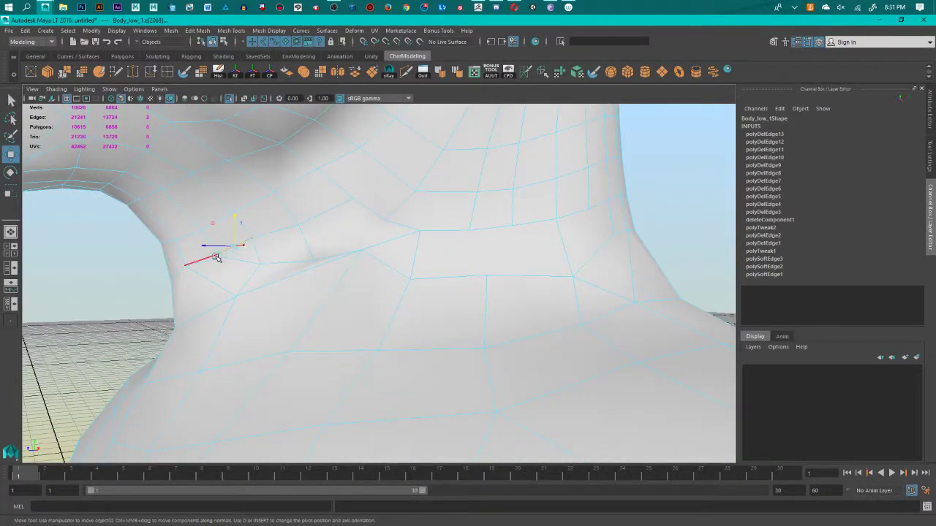
alt+drag(218, 260, 313, 300)
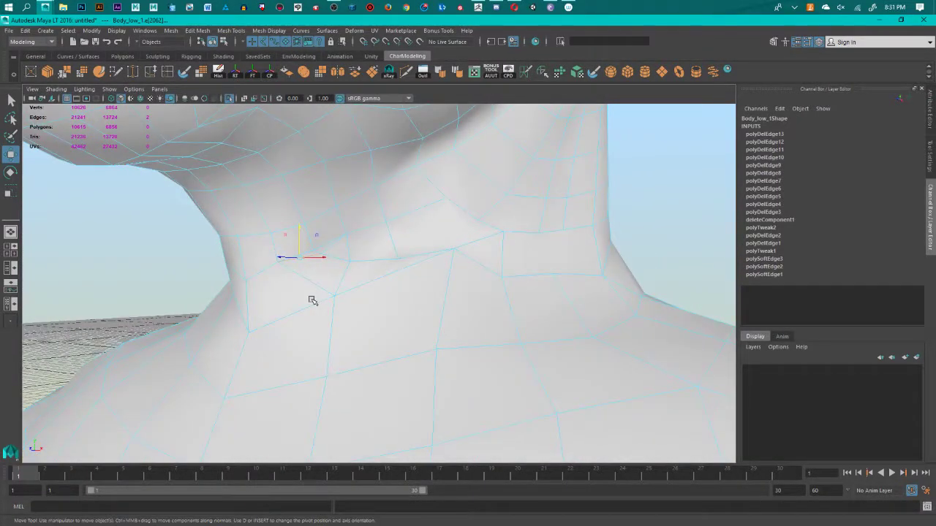
click(333, 244)
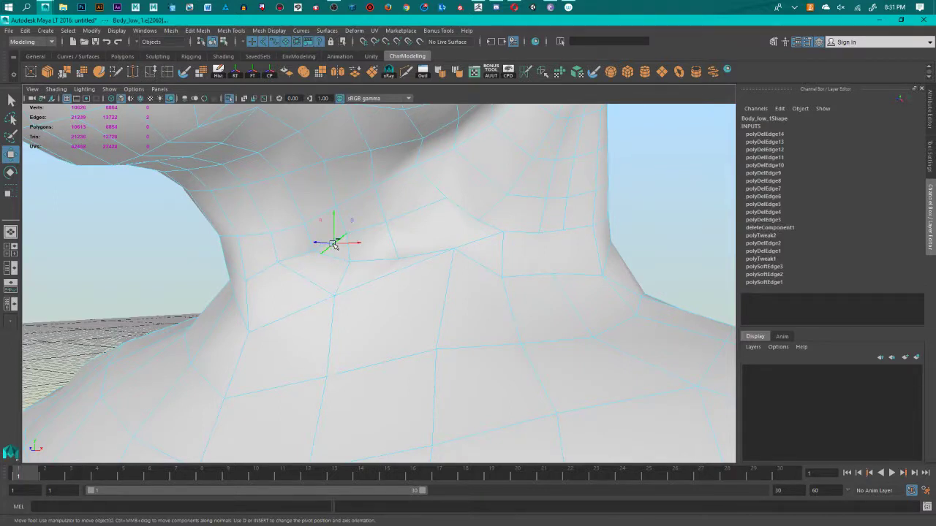
key(Delete)
click(355, 250)
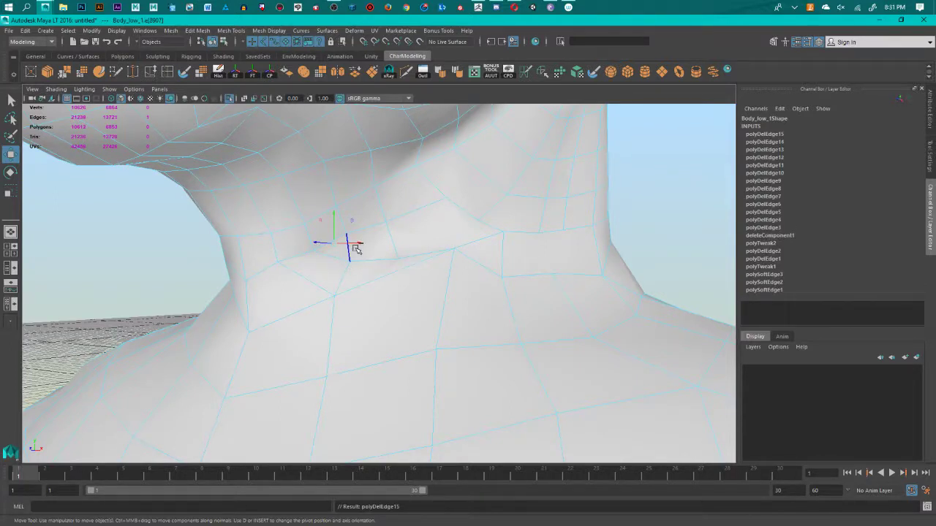
key(Delete)
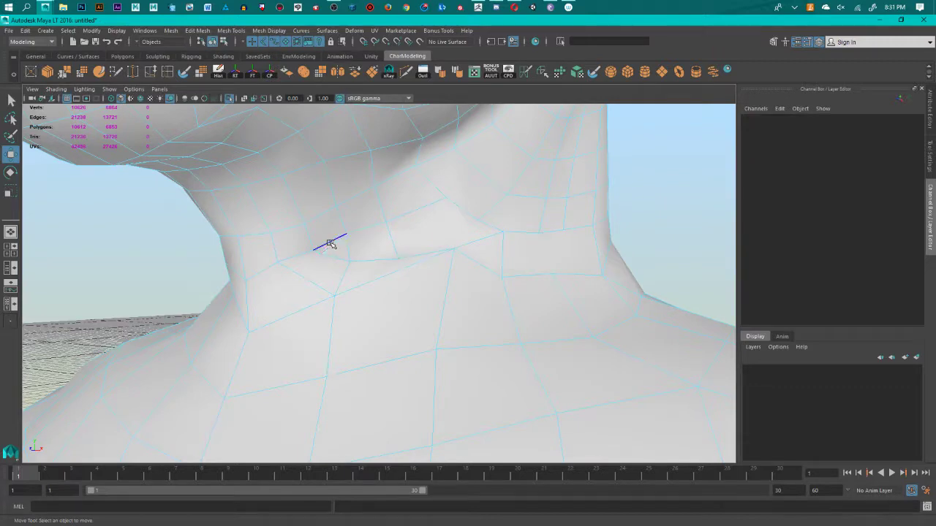
click(331, 243)
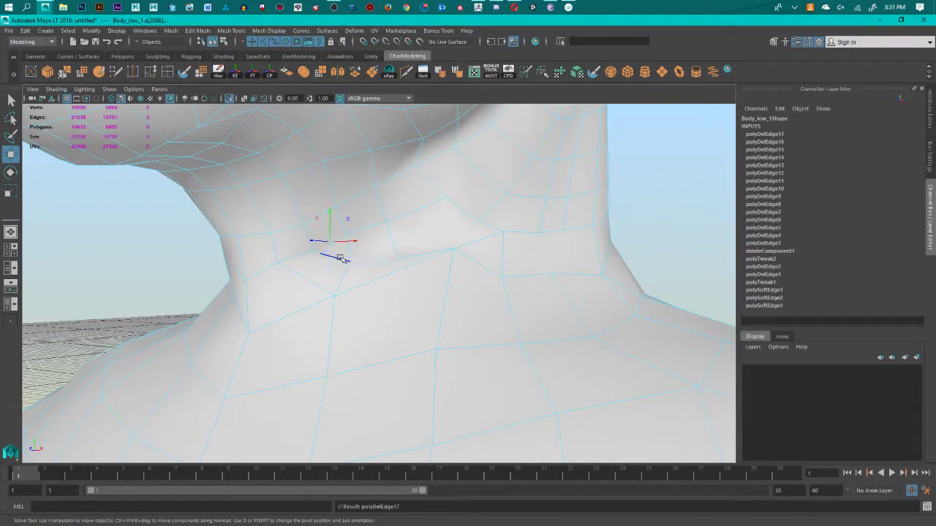
key(ctrl+Delete)
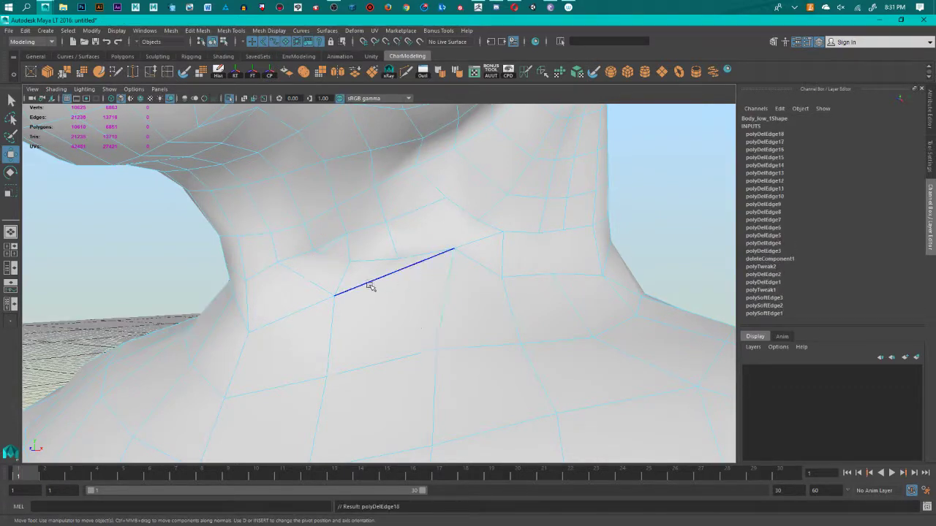
Step: Remove the remaining extra edge above the neck seam beside the throat and delete the stray vertices left there
alt+drag(368, 282, 382, 281)
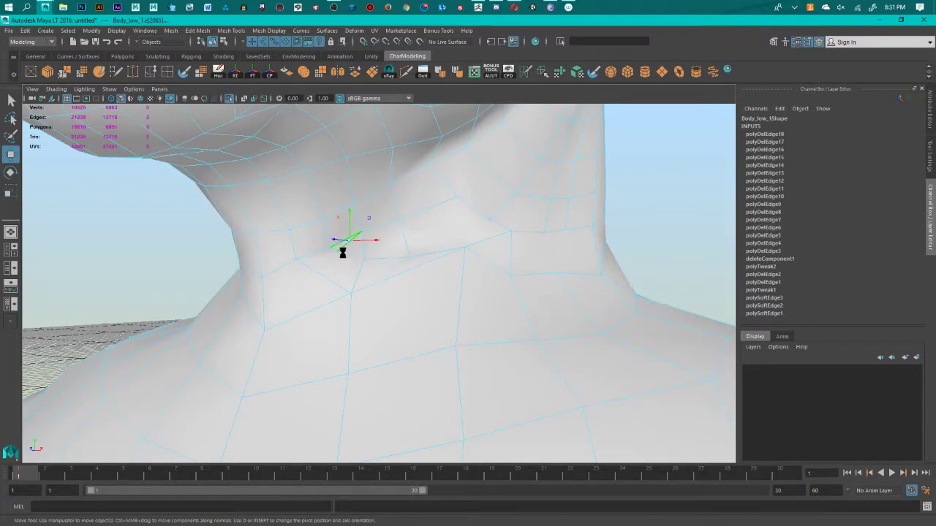
right_drag(348, 259, 293, 245)
click(342, 247)
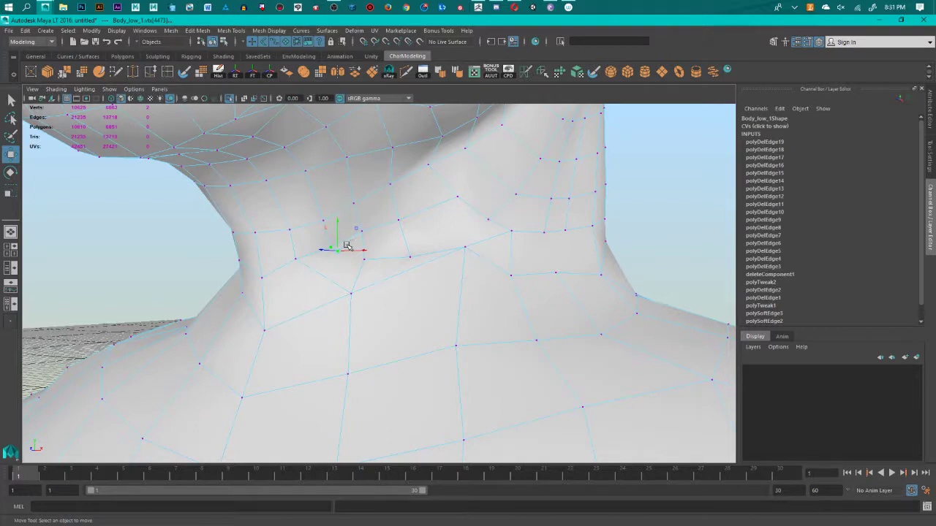
key(Delete)
click(344, 248)
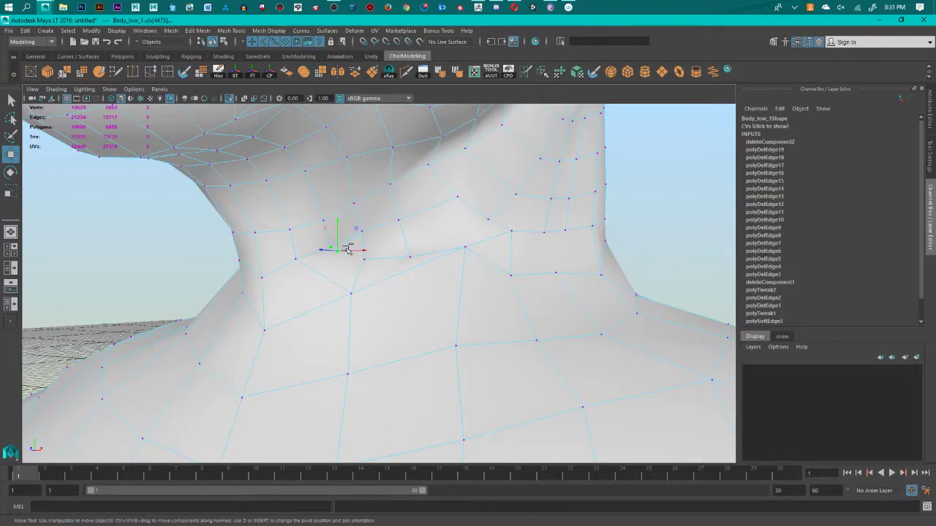
key(Delete)
alt+drag(372, 318, 396, 317)
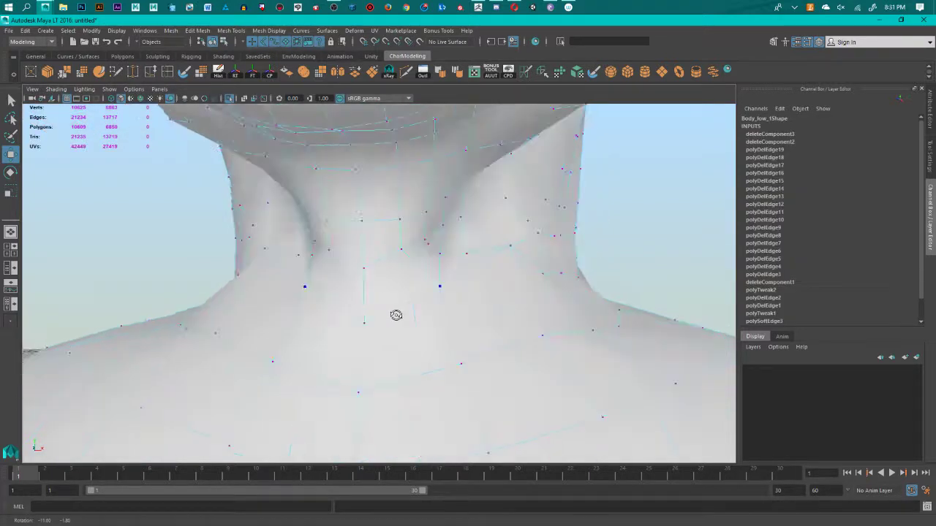
click(428, 245)
mouse_move(438, 295)
alt+mouse_down()
mouse_move(460, 301)
mouse_move(441, 301)
alt+mouse_up()
alt+drag(468, 266, 469, 279)
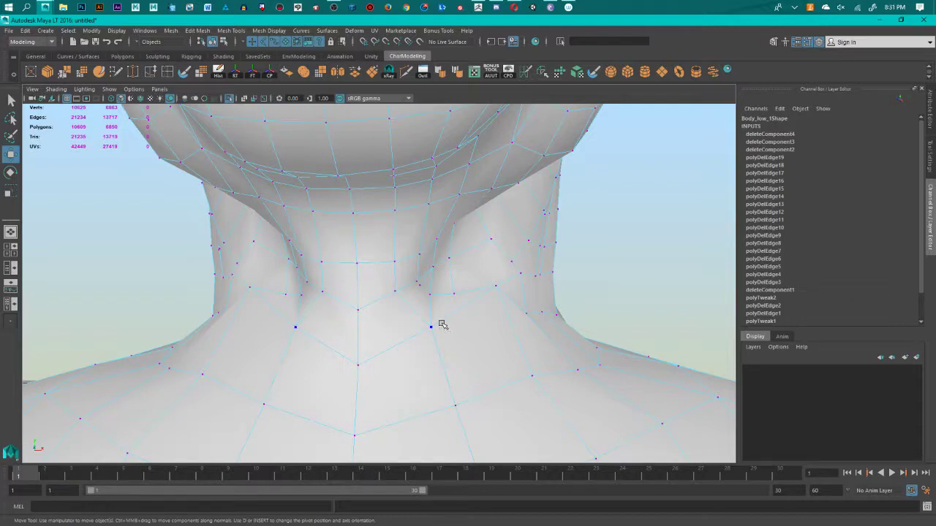
Step: Turn off the Move tool's symmetry and delete the leftover vertex on one side of the throat, just above the neck seam
scroll(439, 314, up, 3)
click(926, 102)
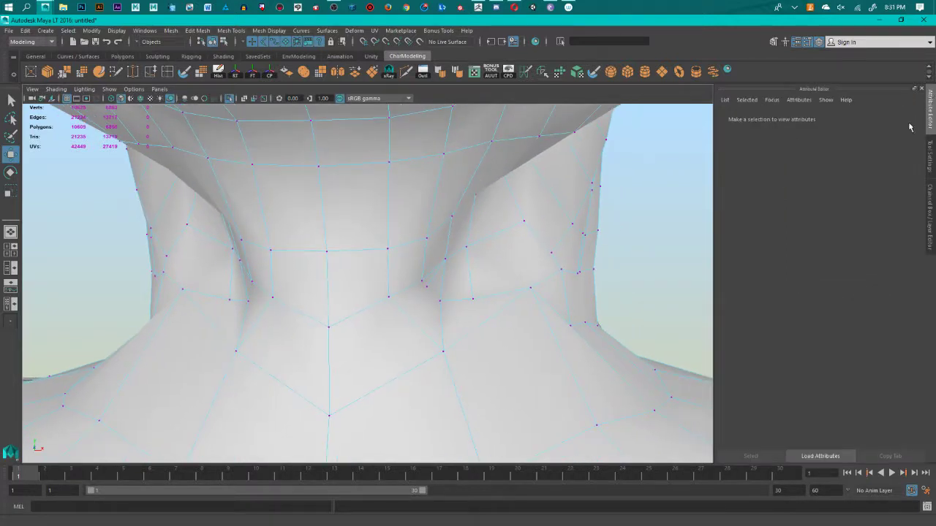
click(931, 157)
click(781, 288)
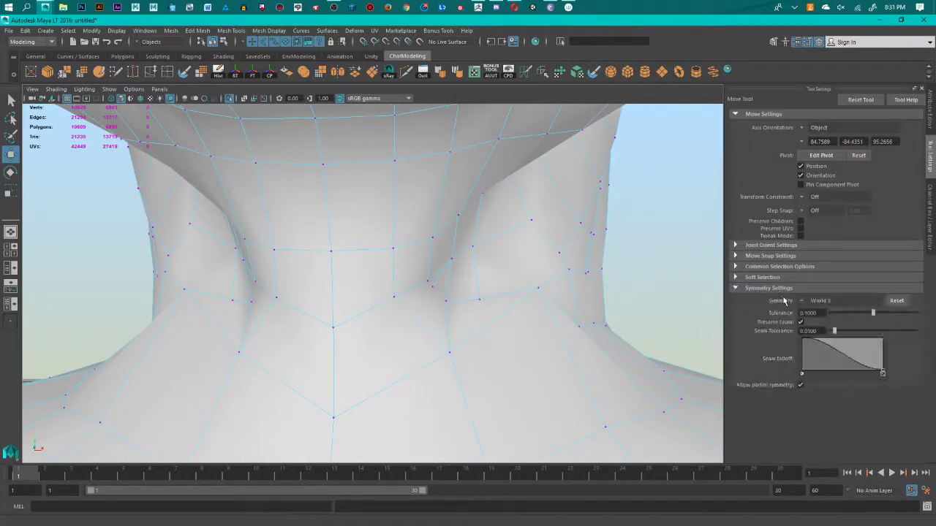
click(804, 300)
click(811, 310)
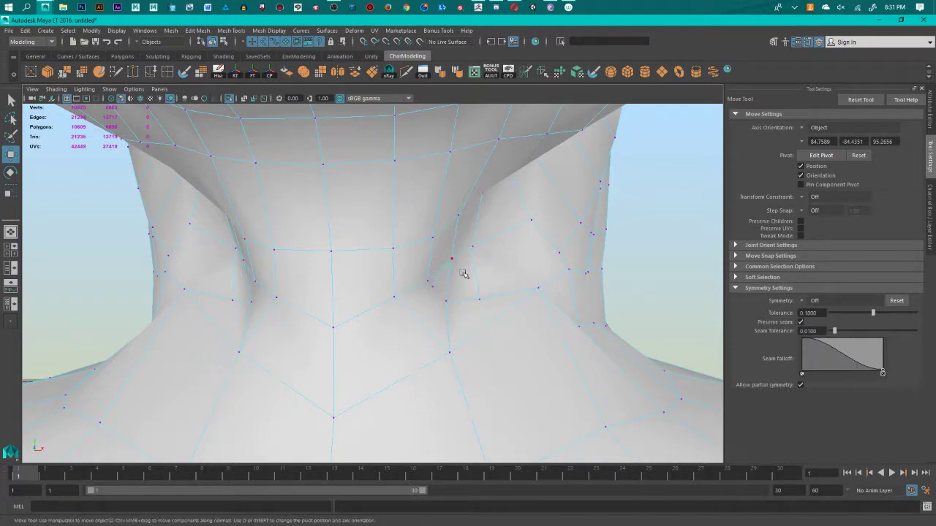
click(435, 287)
key(Delete)
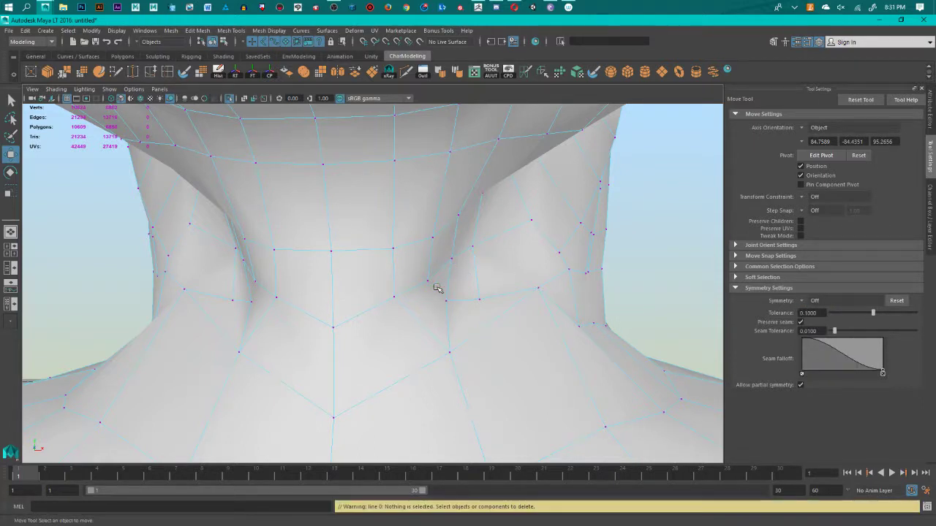
key(ctrl+Delete)
alt+drag(436, 287, 511, 322)
Step: Set the Move tool's symmetry to World X and select the mirrored vertex pair beside the throat
click(805, 300)
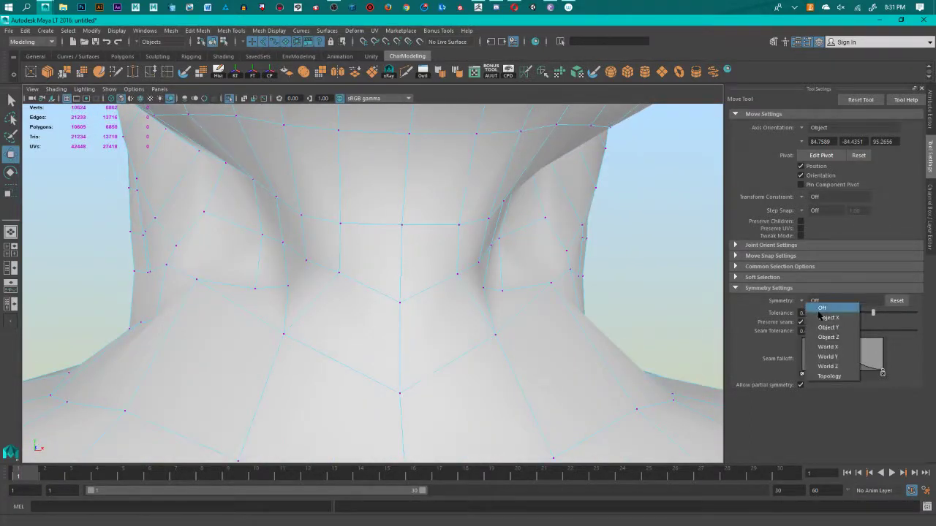
click(813, 342)
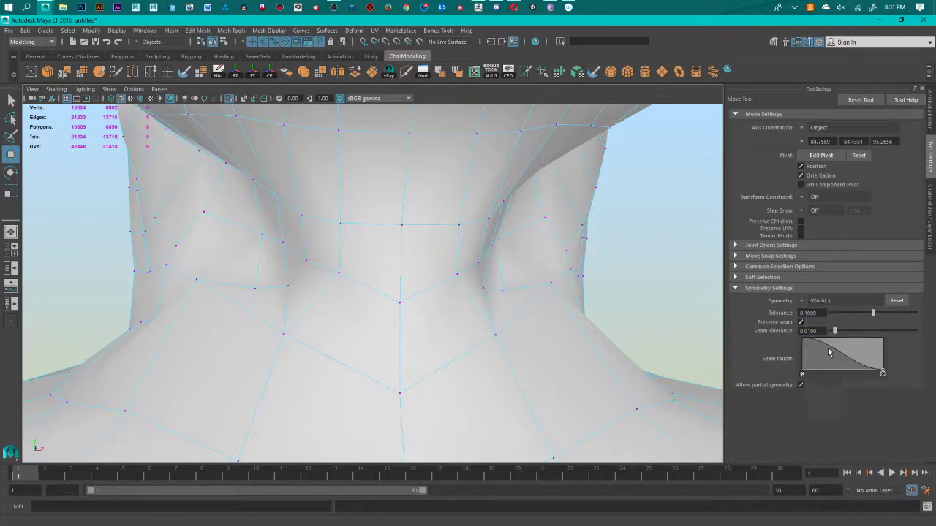
click(476, 264)
alt+drag(505, 328, 314, 327)
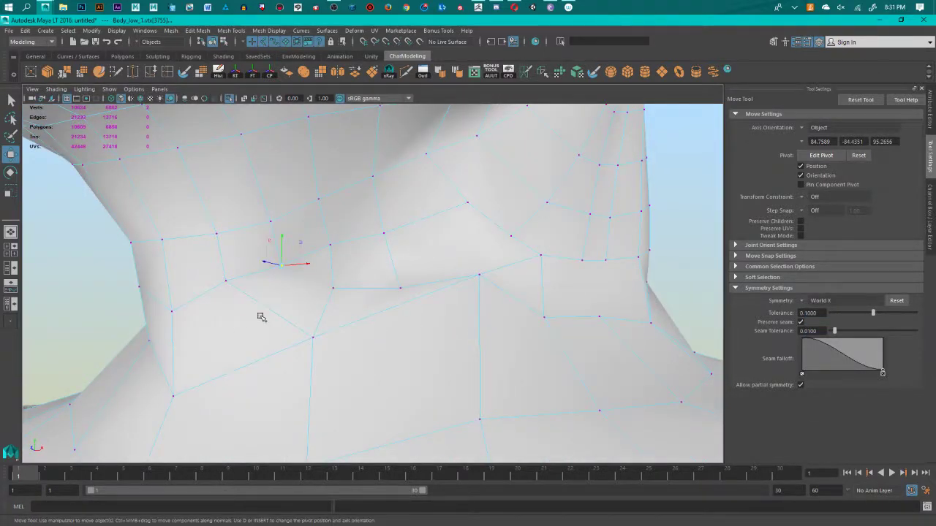
alt+drag(207, 319, 372, 272)
right_drag(372, 271, 368, 241)
click(372, 271)
click(372, 271)
key(Delete)
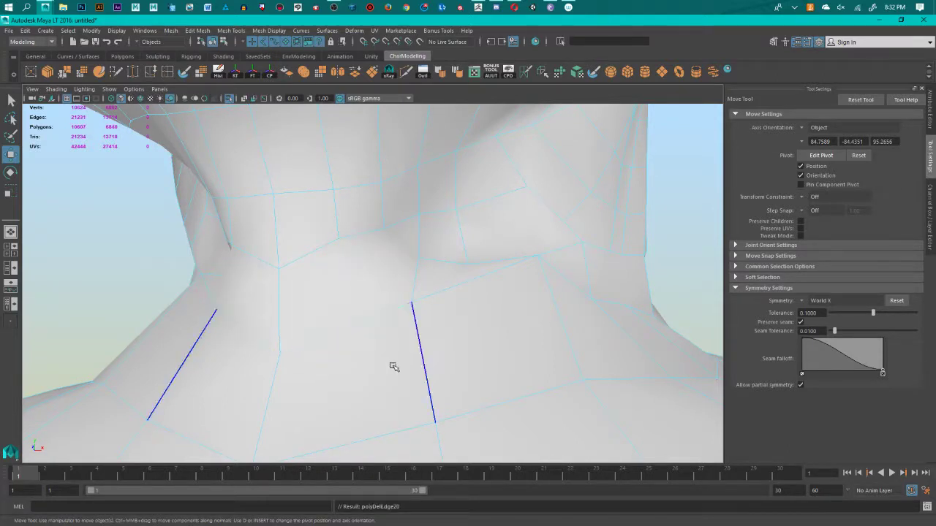
alt+drag(292, 368, 440, 312)
key(ctrl+z)
Step: Move the mirrored seam vertices at the sides of the neck down toward the shoulders
alt+drag(441, 350, 403, 351)
right_drag(334, 268, 315, 272)
click(338, 286)
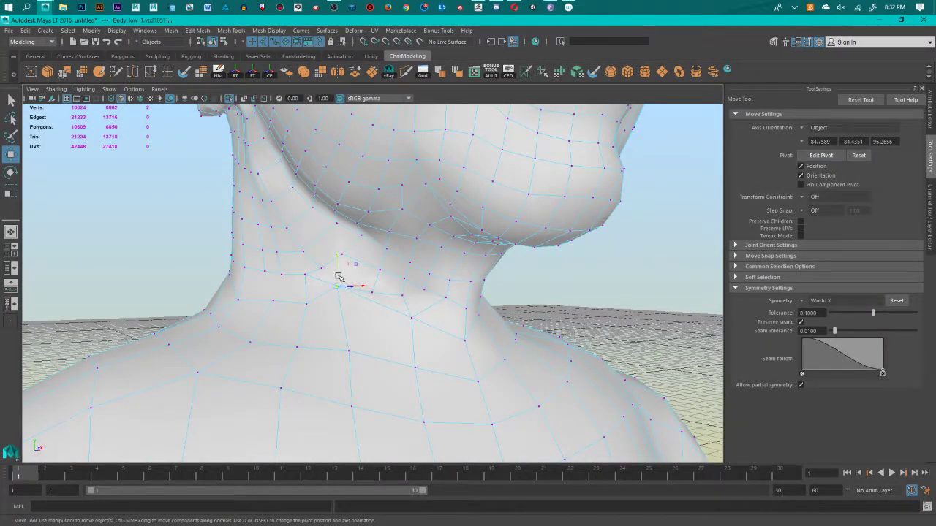
drag(339, 278, 340, 335)
Step: Delete the two diagonal edges below the neck seam at the base of the neck, on both sides
right_drag(337, 266, 327, 252)
click(364, 342)
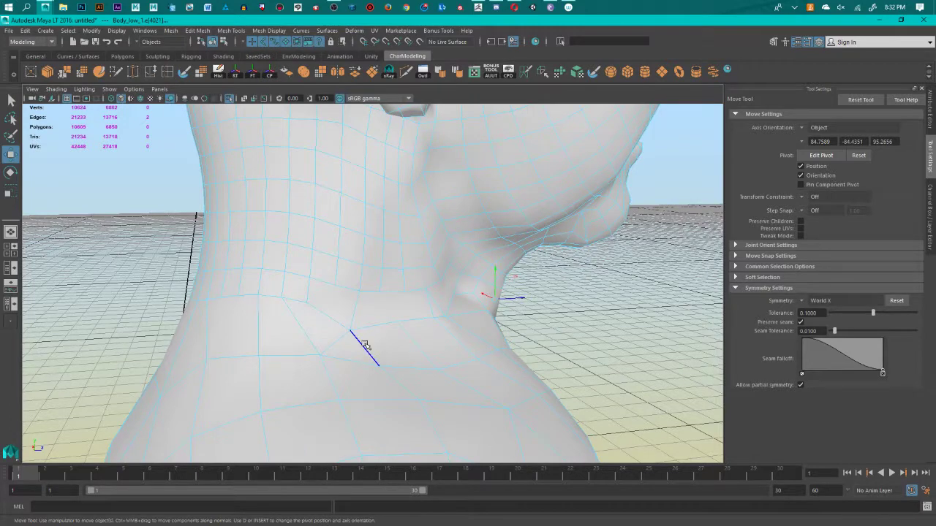
key(Delete)
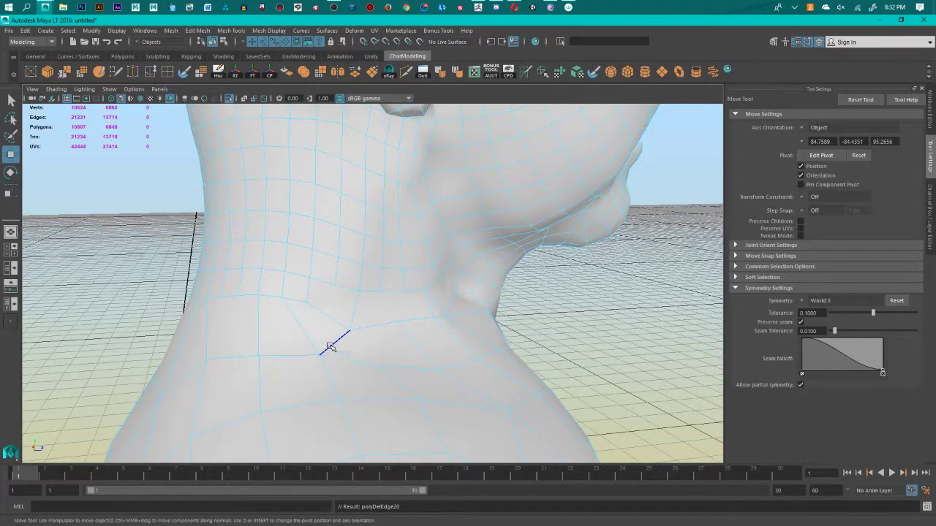
click(329, 345)
key(Delete)
Step: Examine the mesh flow of the neck seam from the back, sides and front
alt+drag(271, 370, 355, 366)
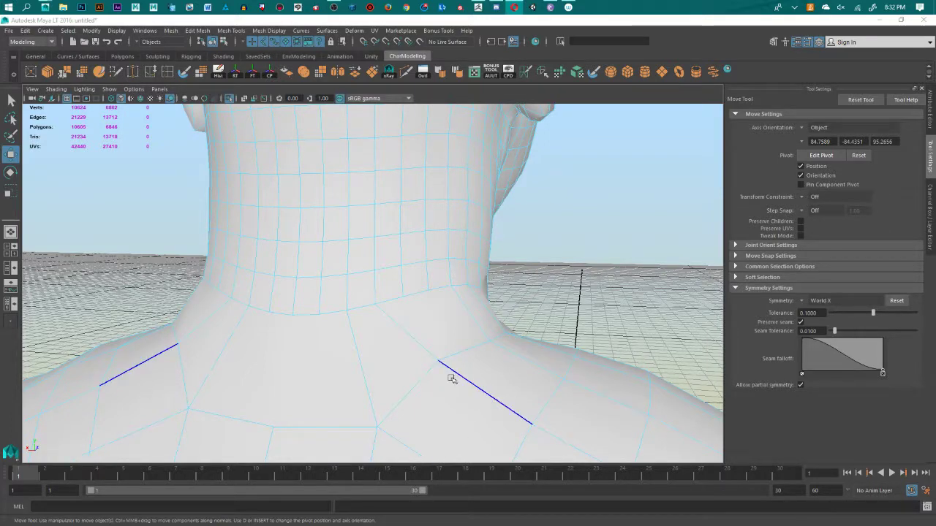
alt+drag(134, 271, 286, 255)
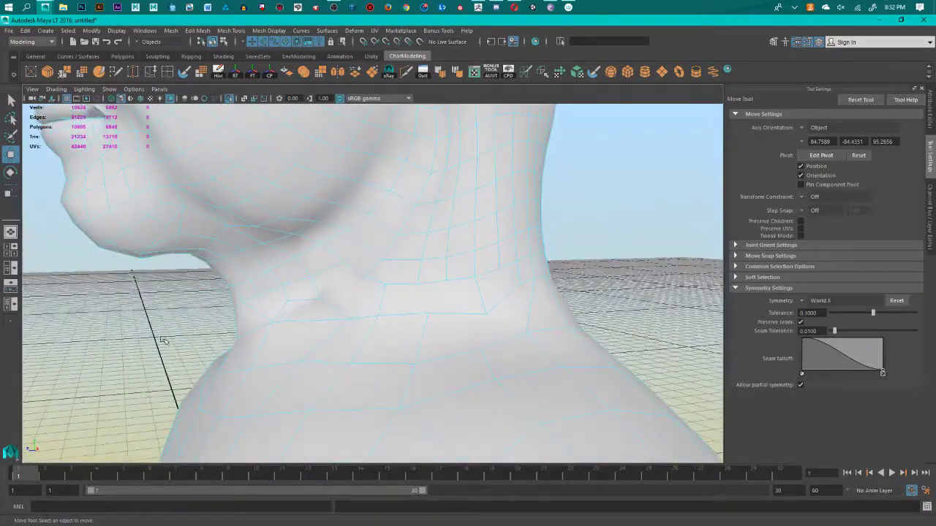
alt+drag(164, 341, 271, 338)
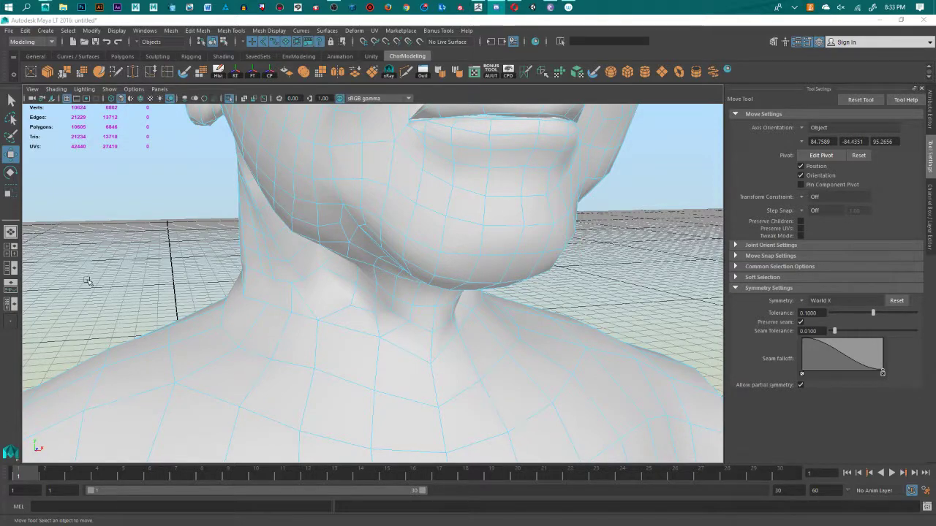
alt+drag(196, 254, 159, 255)
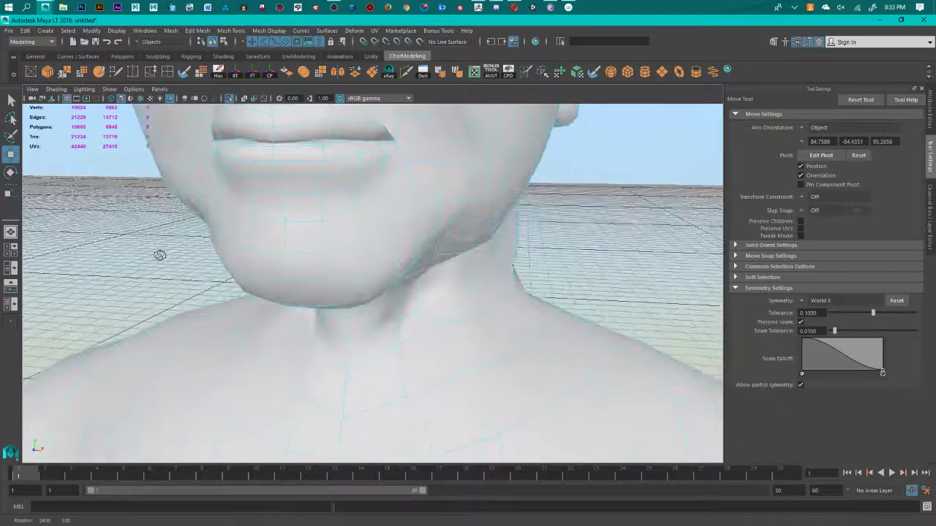
alt+drag(420, 286, 364, 285)
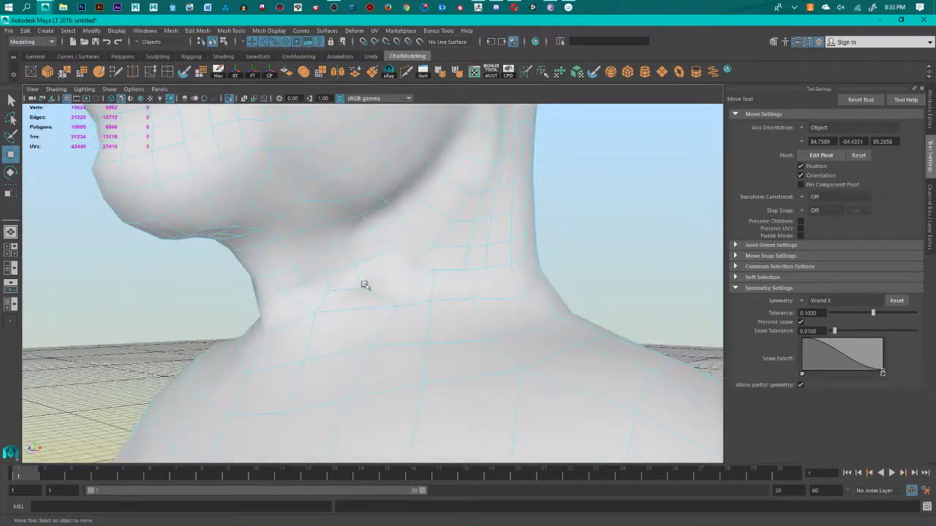
alt+drag(200, 279, 270, 351)
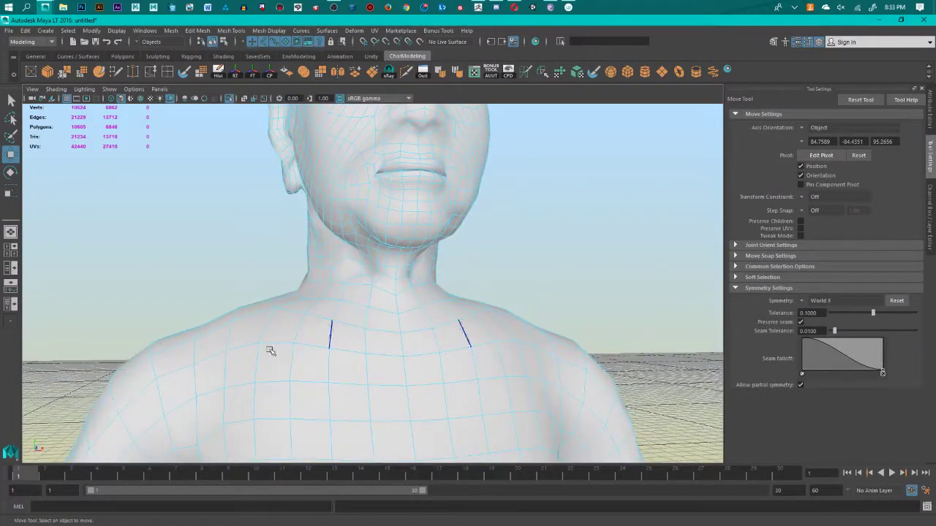
Step: Try to merge the neighbouring vertices at the side of the neck seam to their center, and undo the merge
key(alt+Tab)
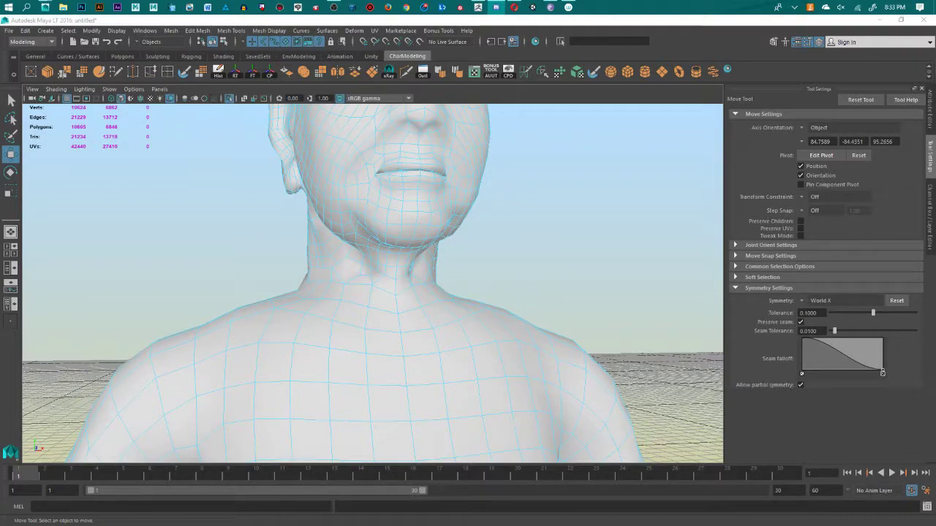
alt+drag(298, 329, 359, 355)
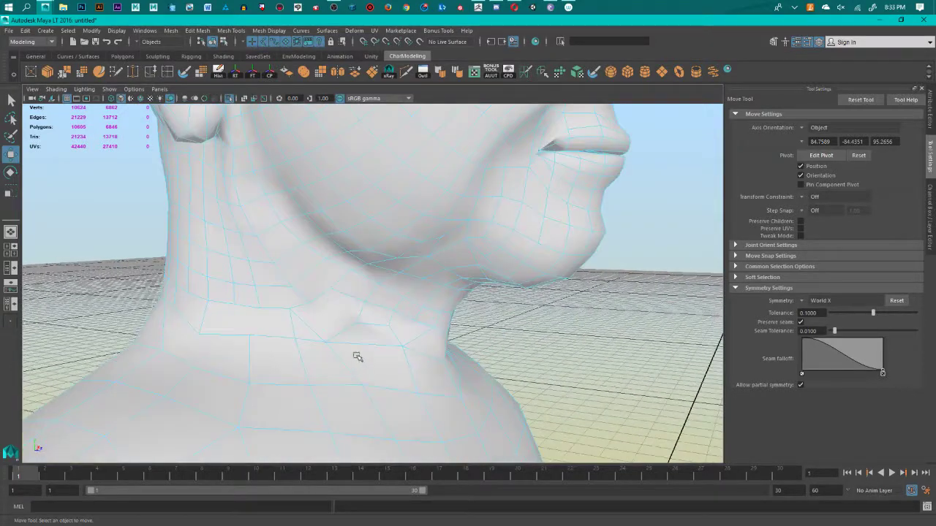
right_drag(307, 268, 265, 270)
click(332, 292)
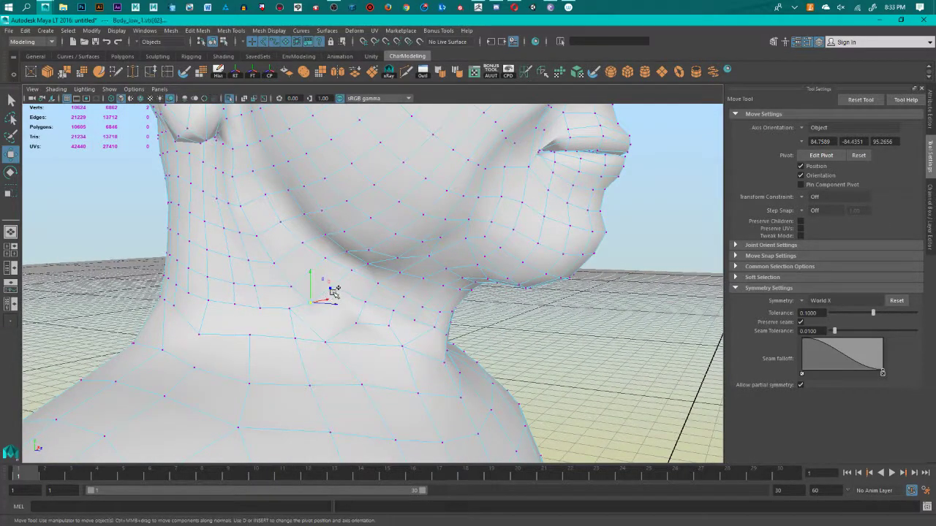
shift+right_drag(332, 292, 326, 197)
scroll(404, 370, up, 3)
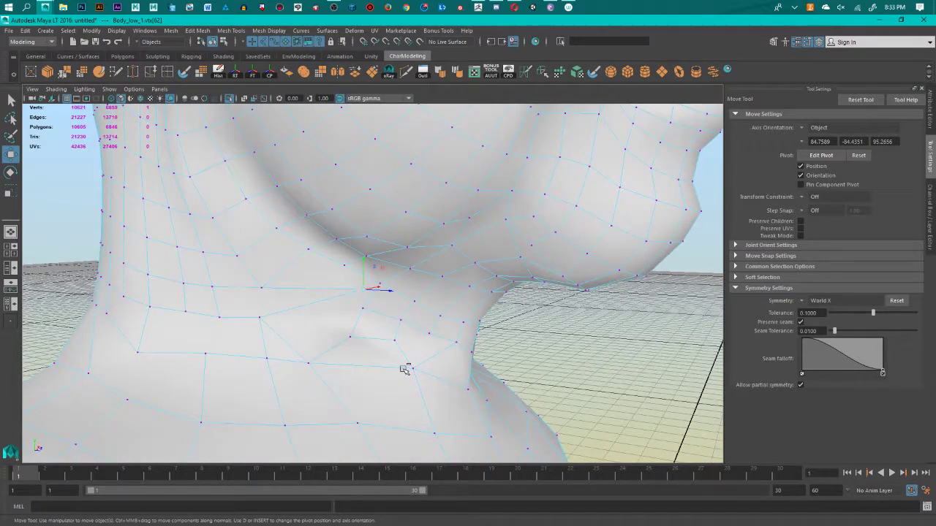
key(ctrl+z)
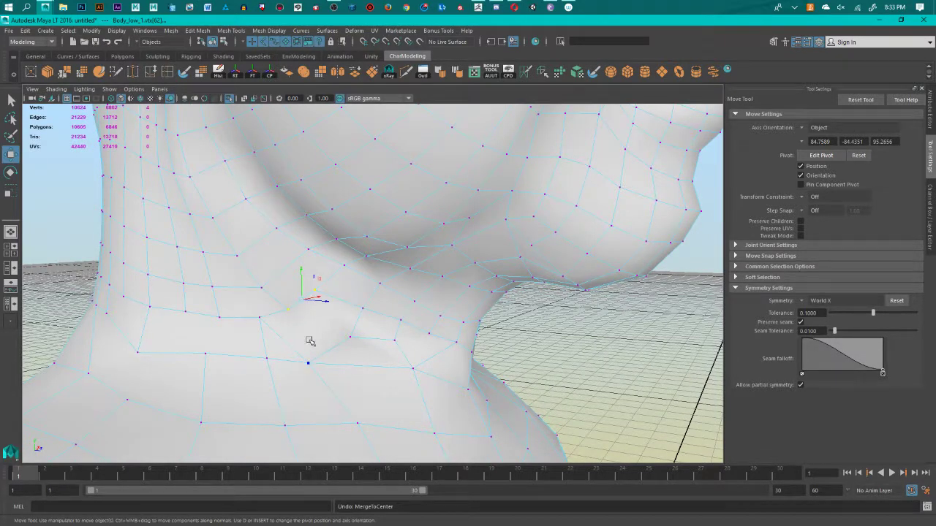
Step: Snap the raised vertex at the side of the neck seam onto the adjacent vertex at the end of the neck's edge row
click(319, 291)
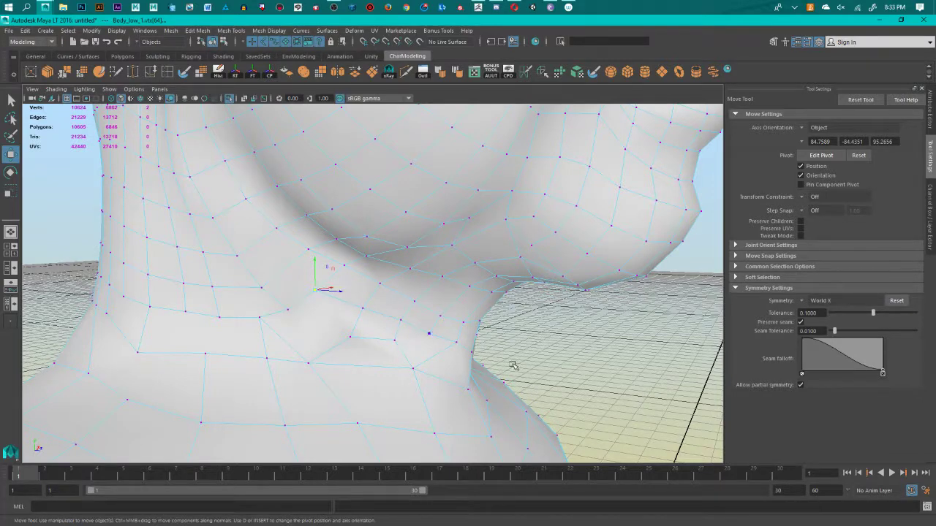
alt+drag(513, 366, 355, 354)
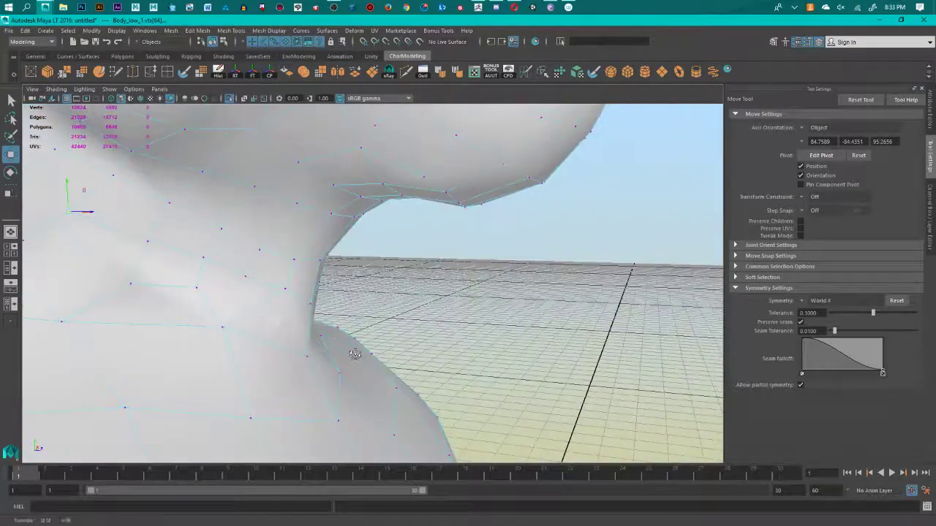
alt+middle_drag(354, 354, 538, 336)
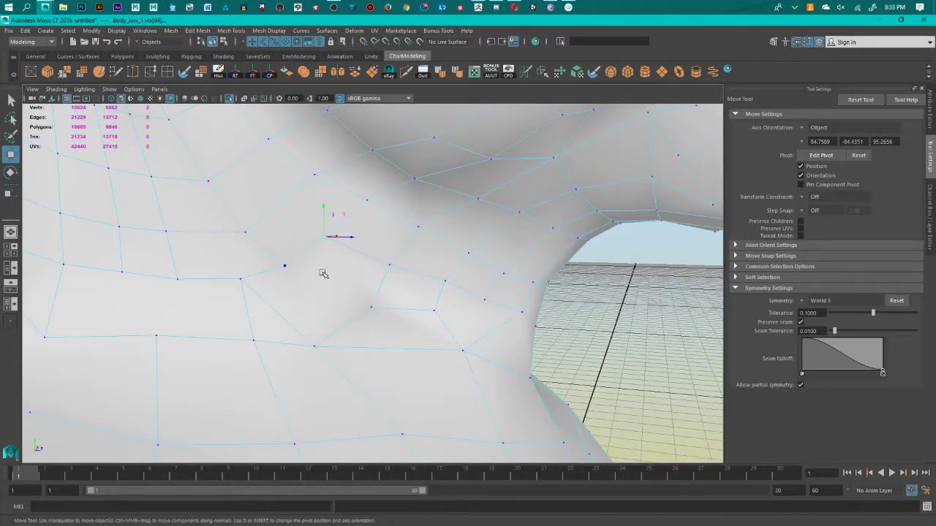
key(v)
drag(323, 236, 284, 266)
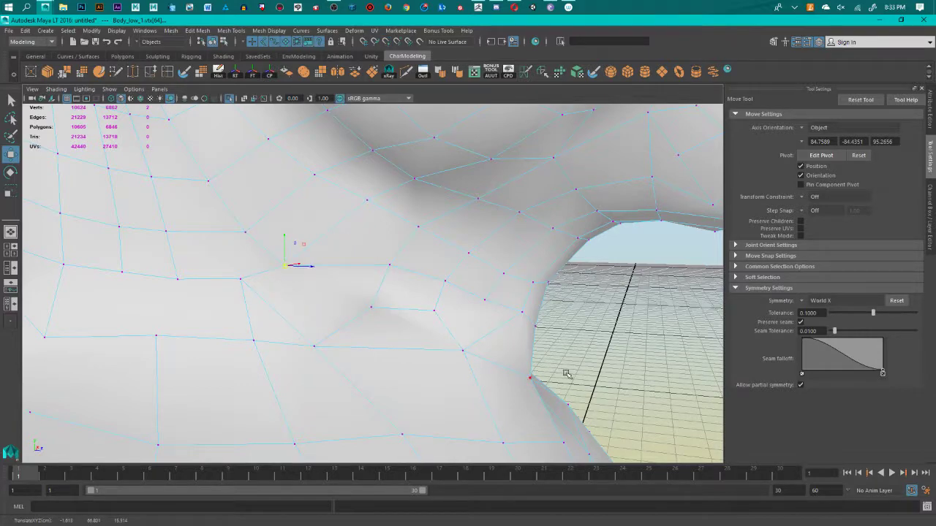
scroll(566, 374, down, 4)
alt+drag(566, 373, 541, 373)
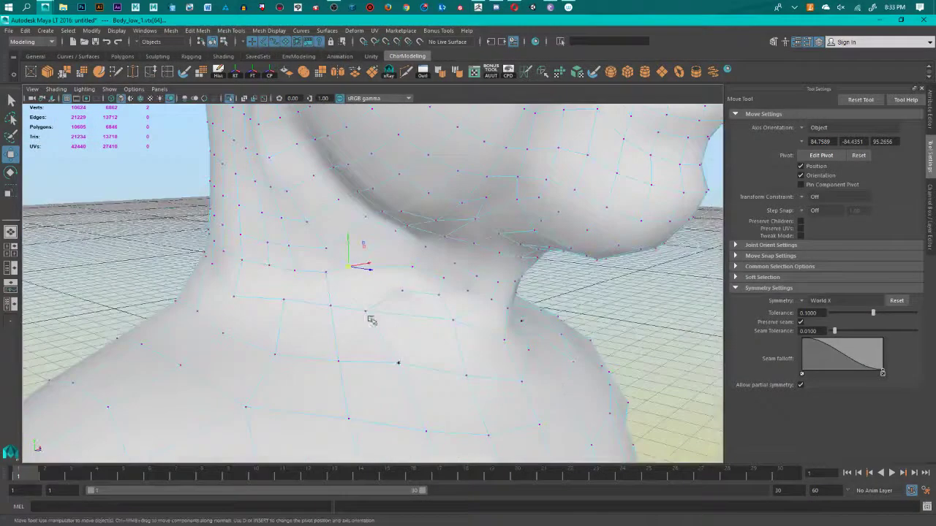
scroll(371, 320, up, 2)
drag(328, 253, 382, 330)
drag(325, 284, 254, 326)
key(ctrl+z)
key(ctrl+z)
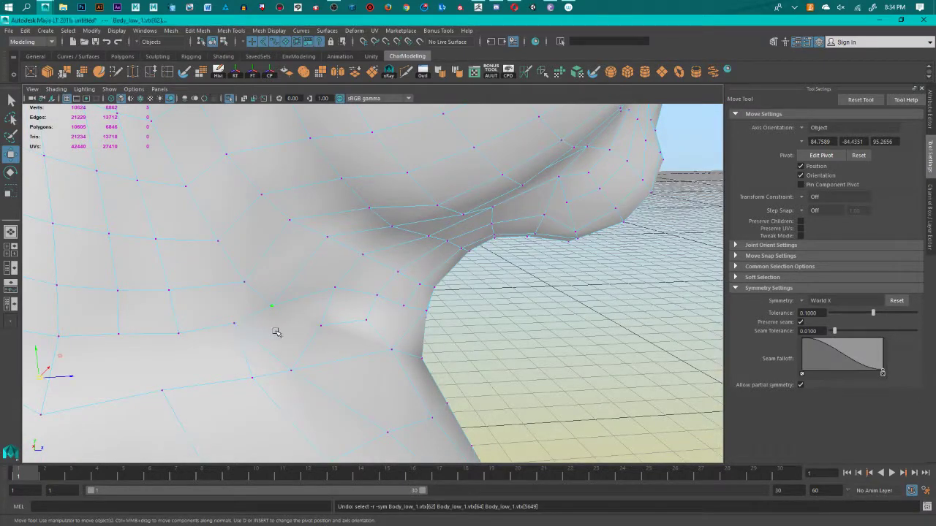
key(ctrl+z)
Step: Turn off camera based selection for the Select Tool's marquee selection
alt+middle_drag(309, 334, 406, 307)
scroll(443, 390, up, 4)
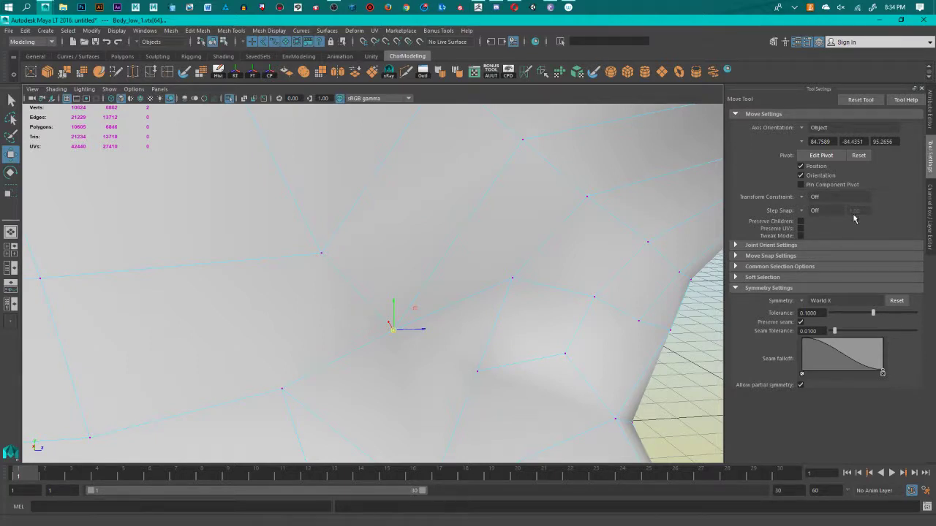
click(926, 120)
click(929, 173)
click(10, 100)
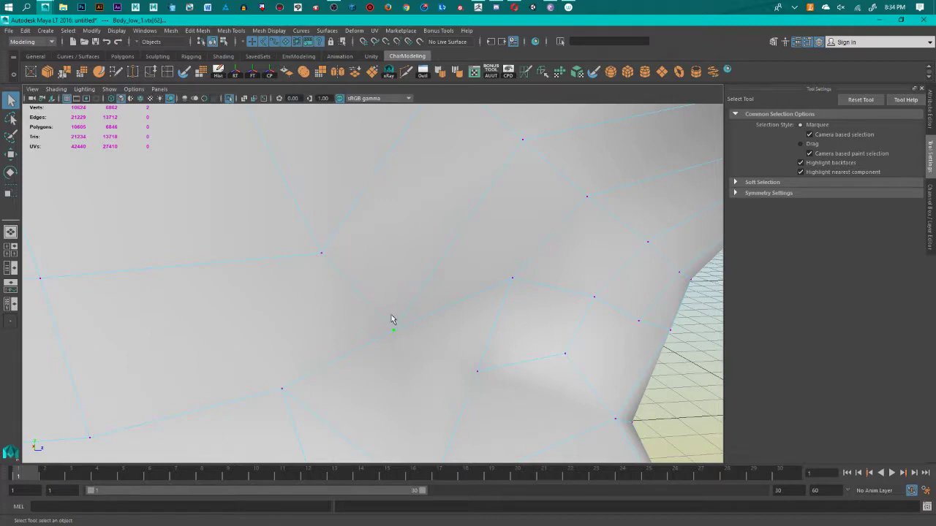
click(809, 134)
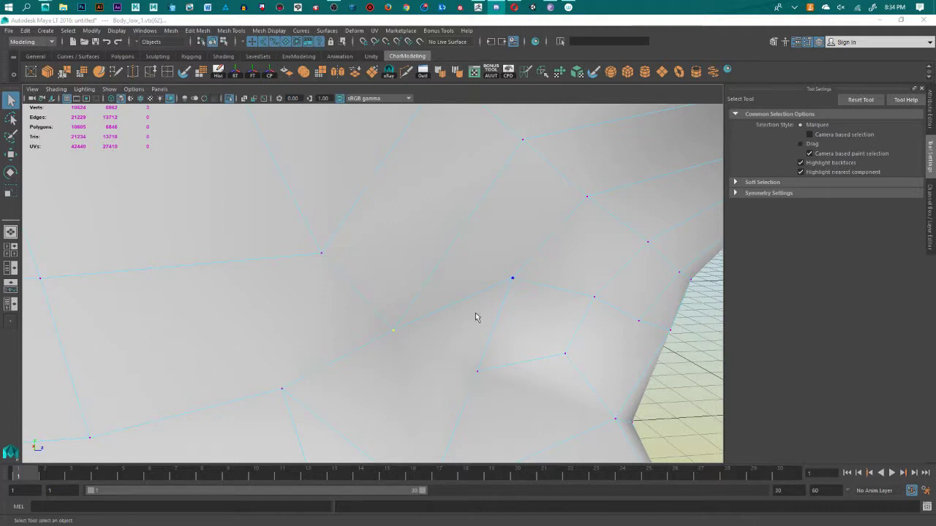
Step: Merge the overlapping vertices on the side of the neck, level with the dent below the jaw
scroll(476, 318, down, 2)
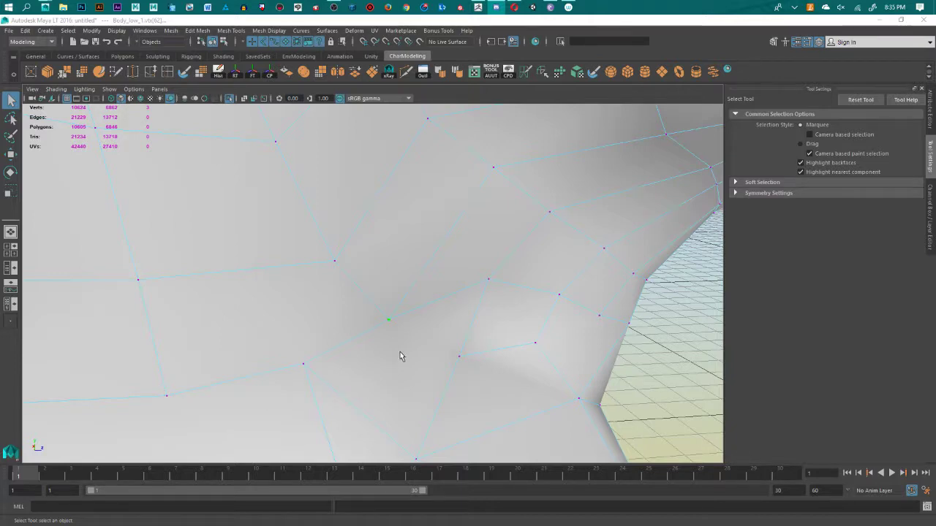
alt+drag(402, 355, 355, 370)
alt+drag(391, 399, 365, 345)
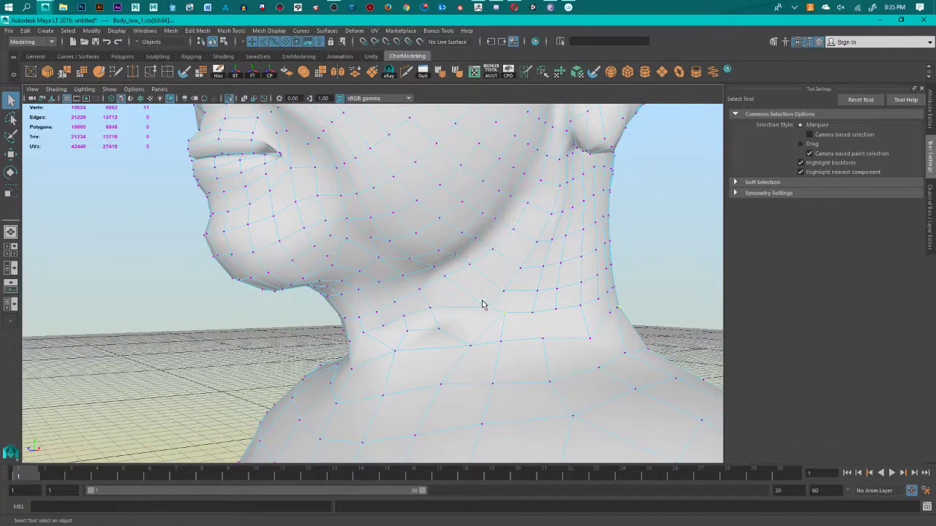
alt+drag(491, 318, 474, 384)
scroll(474, 386, up, 3)
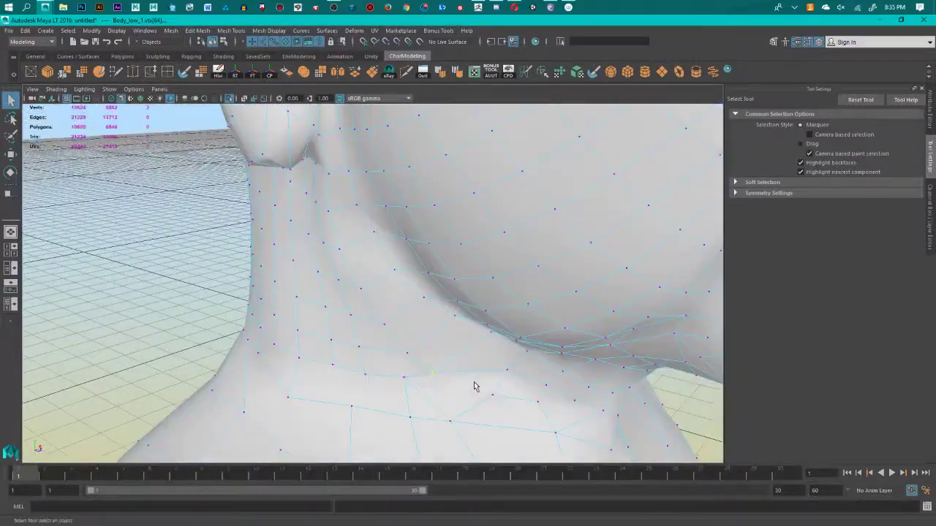
shift+right_drag(433, 372, 488, 285)
Step: Find the remaining duplicate vertices at the same spot on the side of the neck and merge them
alt+drag(468, 392, 329, 339)
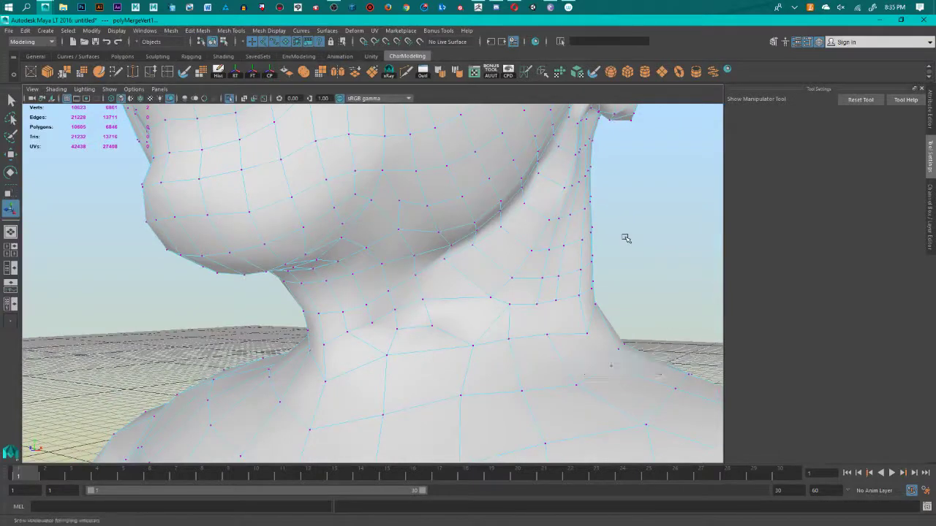
alt+drag(467, 344, 457, 326)
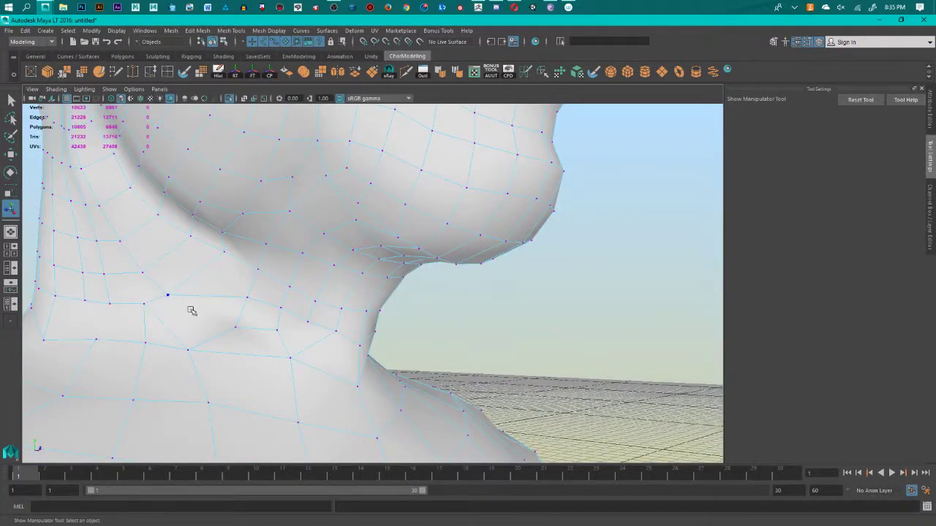
alt+drag(191, 311, 343, 349)
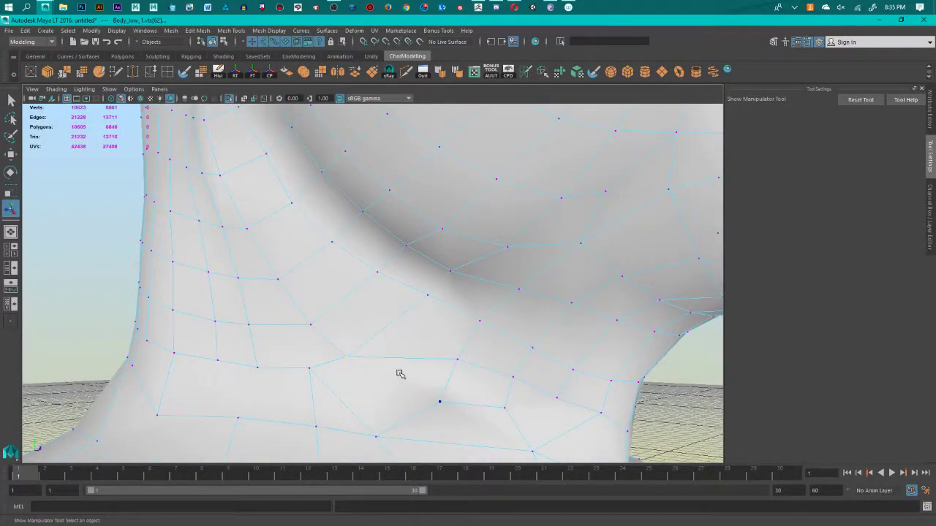
alt+drag(399, 373, 306, 344)
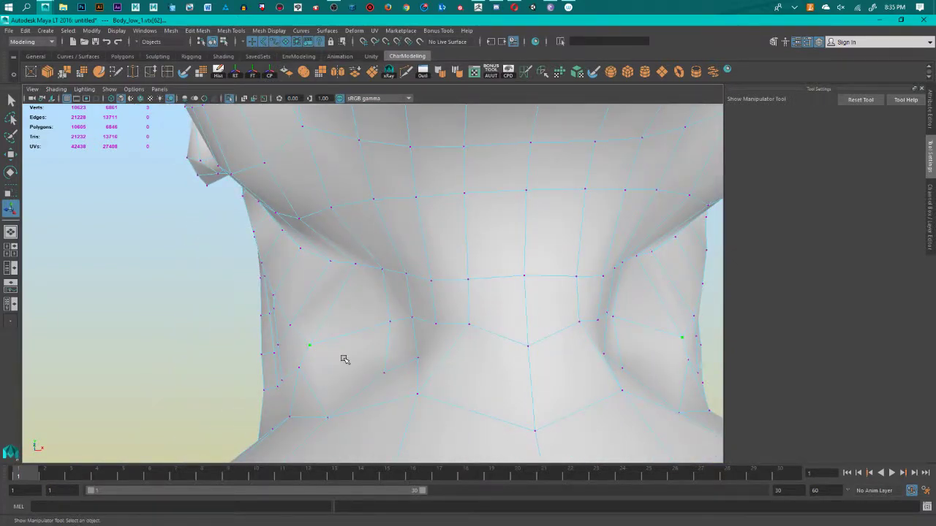
shift+right_drag(312, 341, 365, 285)
click(386, 283)
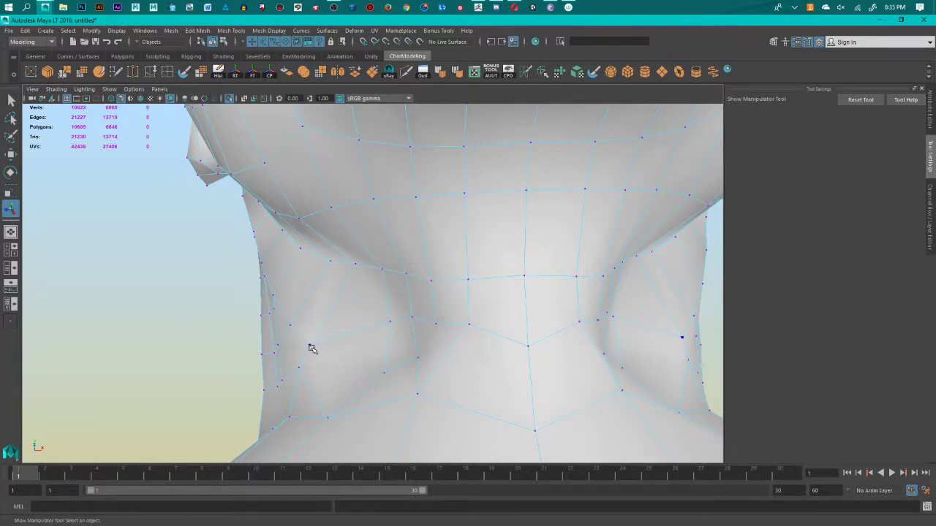
Step: Deselect everything and save the scene as MM_LowPoly in the project's scenes folder
click(313, 365)
click(122, 346)
key(q)
key(ctrl+s)
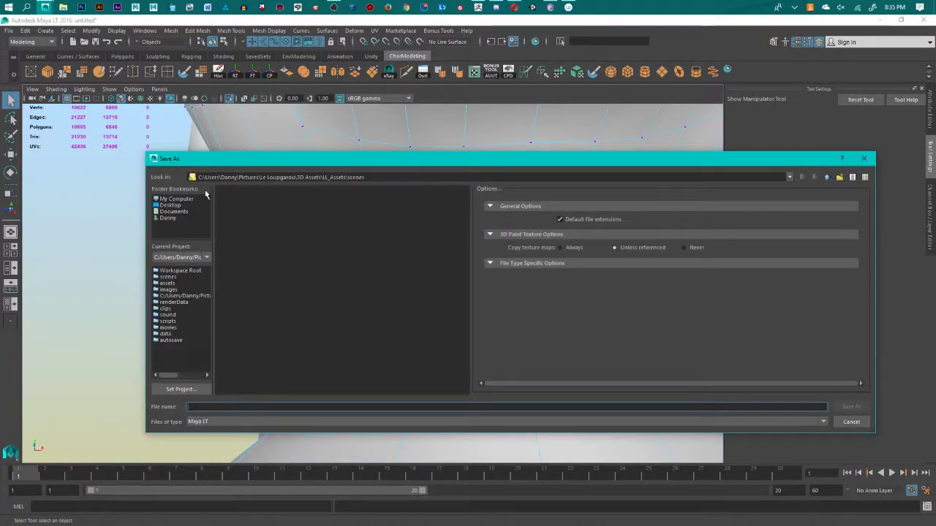
text(MM)
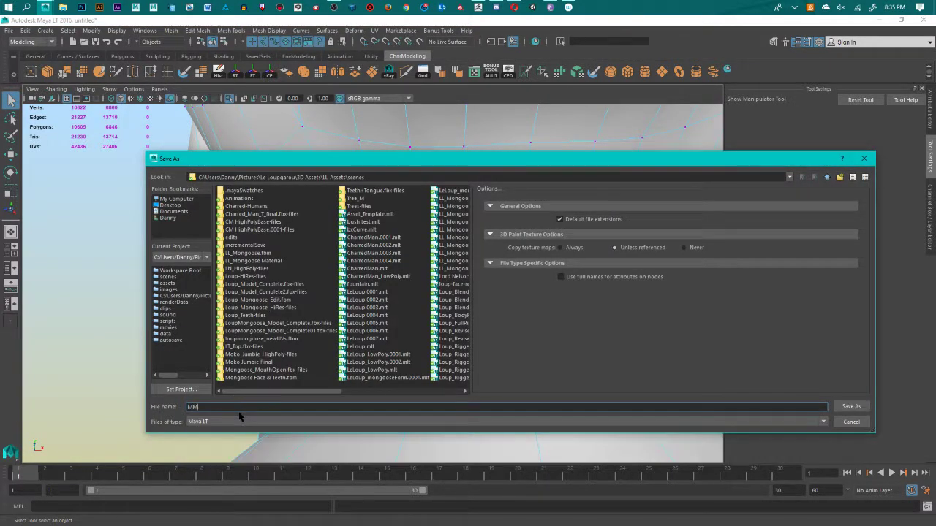
text(_LowPoly)
key(Return)
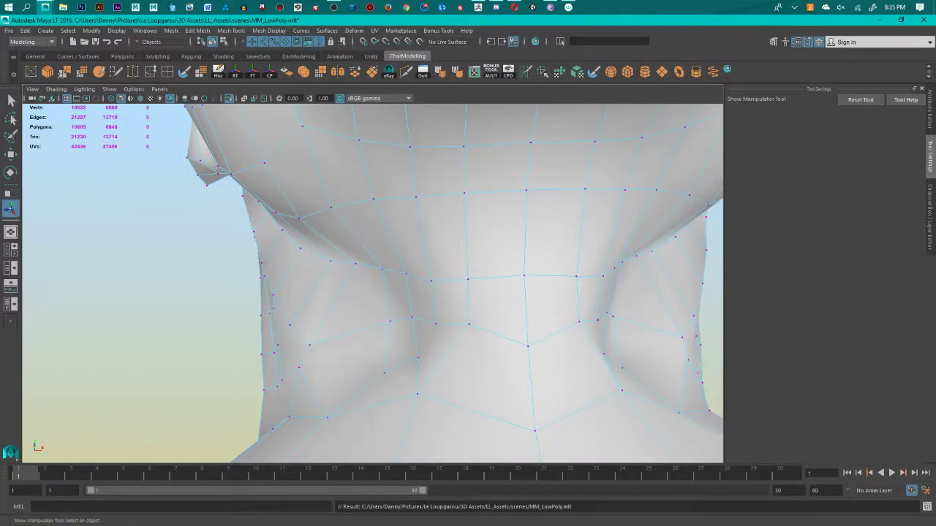
key(alt+Tab)
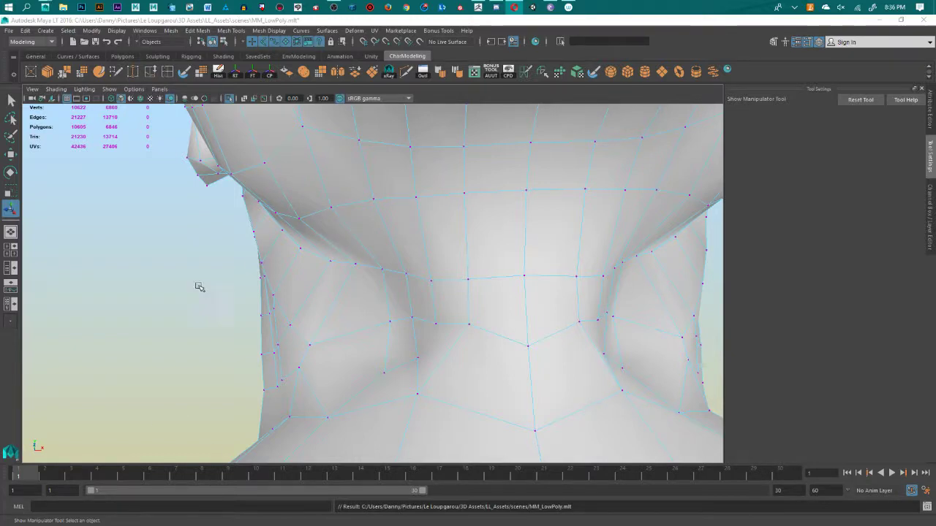
Step: Reposition vertices along the side of the neck, from the merged vertex up toward the jaw, to even out the surface
alt+drag(198, 286, 351, 329)
click(438, 333)
shift+click(424, 367)
alt+drag(425, 368, 316, 345)
click(345, 335)
shift+click(363, 387)
key(w)
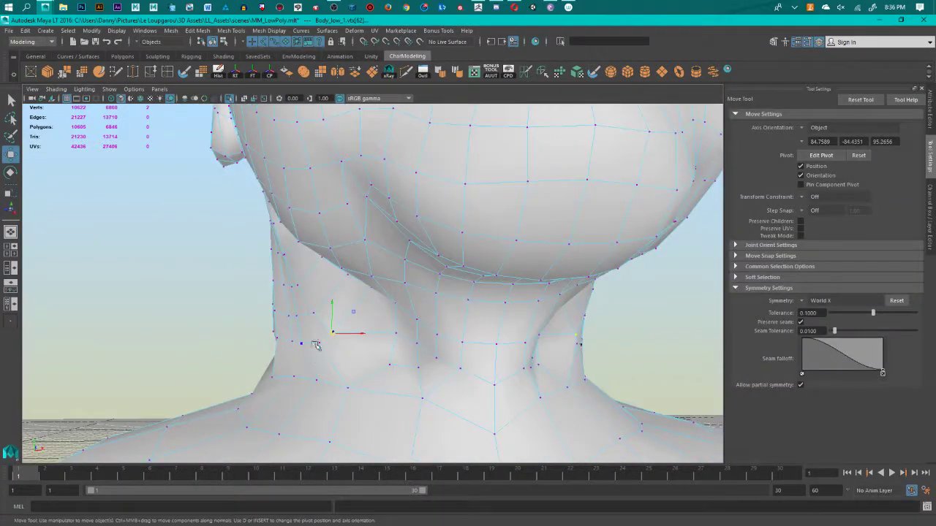
alt+drag(365, 307, 341, 355)
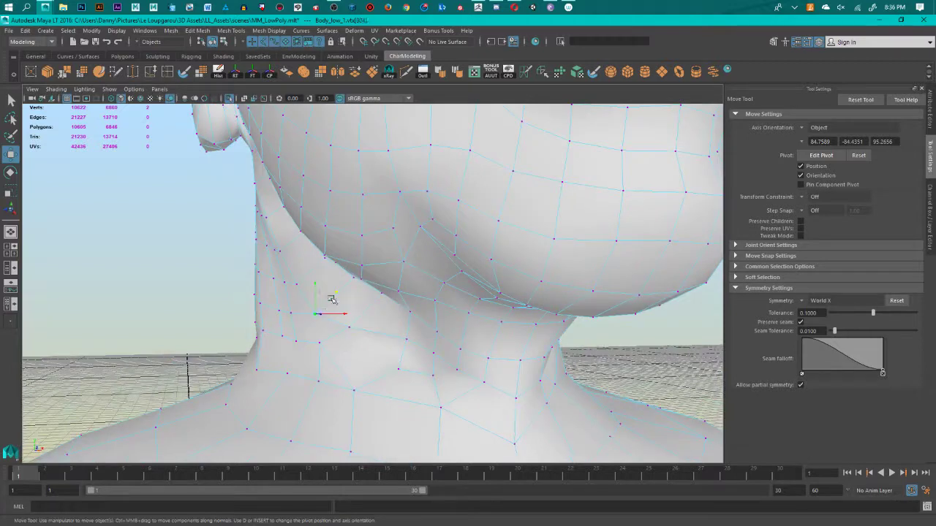
click(300, 284)
alt+drag(325, 260, 296, 255)
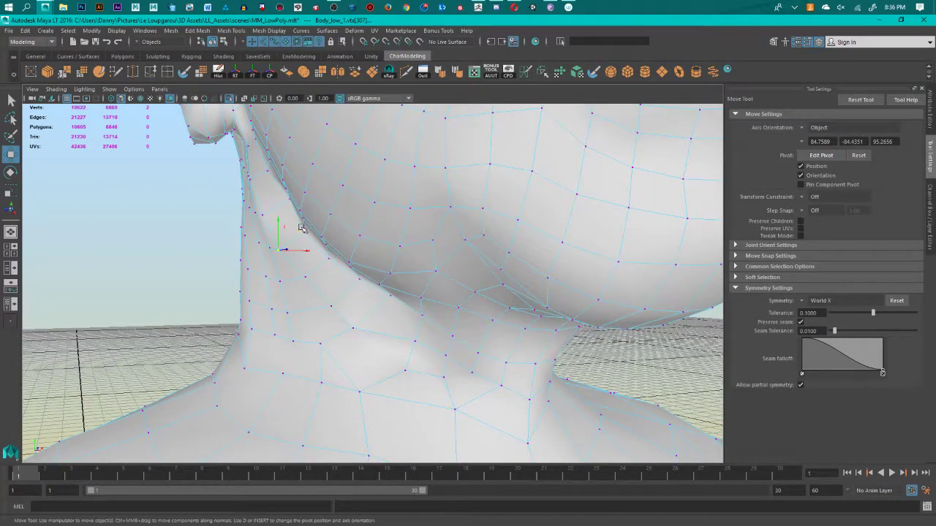
alt+drag(326, 345, 443, 338)
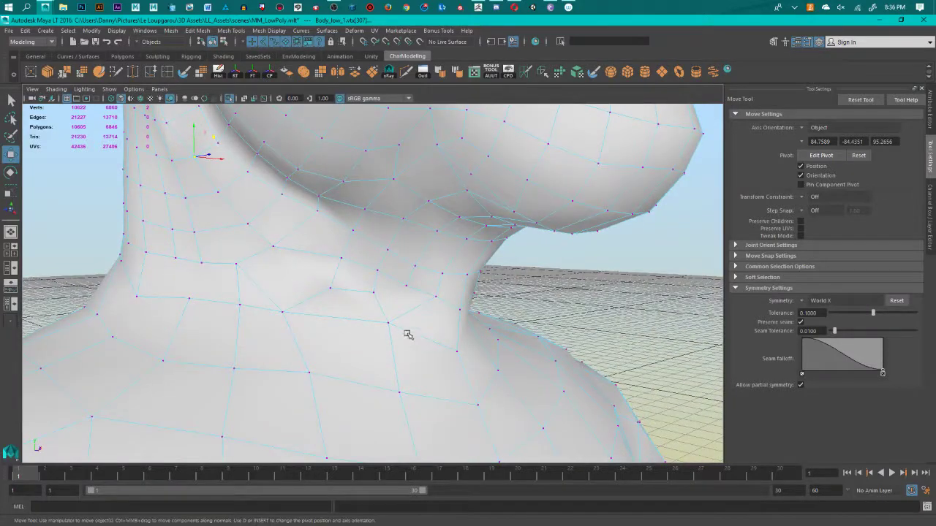
Step: Cut a new edge with Multi-Cut from the vertical edge beside the throat across to the neck's centre line
alt+drag(318, 289, 359, 322)
click(406, 74)
scroll(351, 313, up, 2)
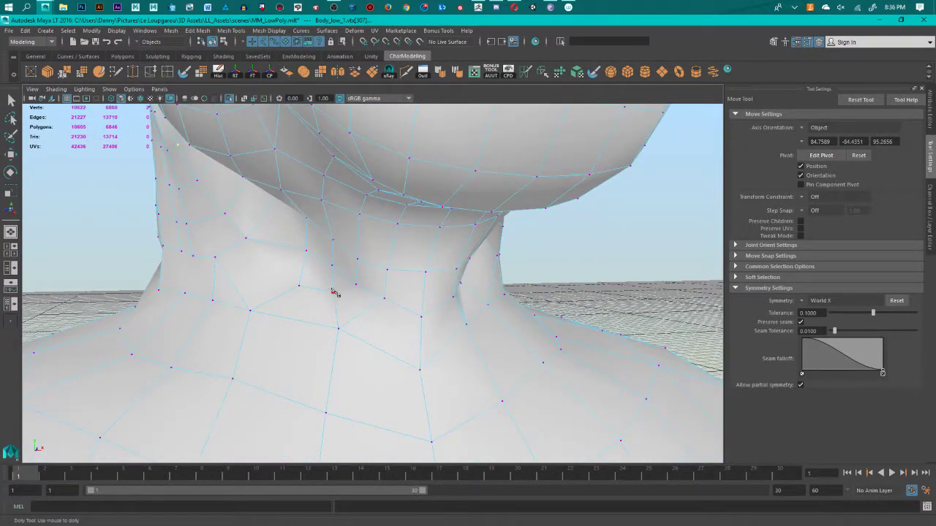
click(332, 294)
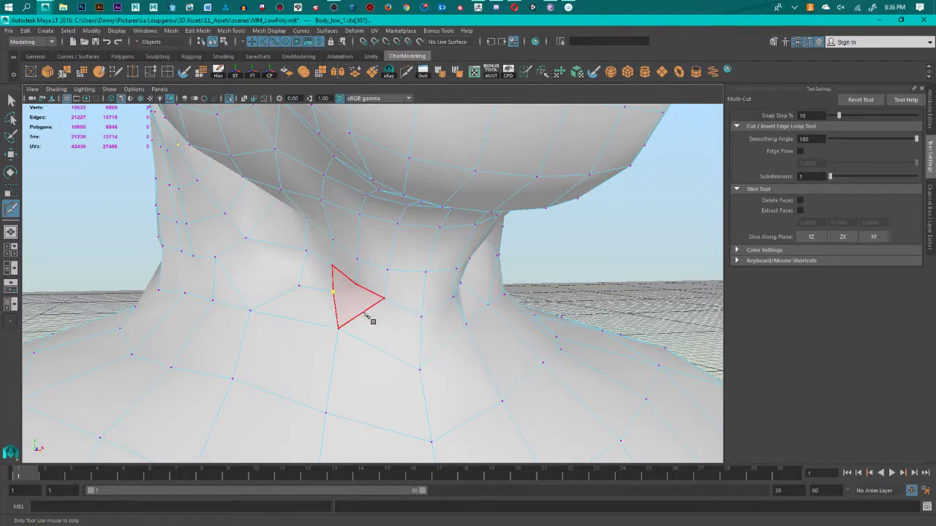
alt+drag(429, 341, 461, 363)
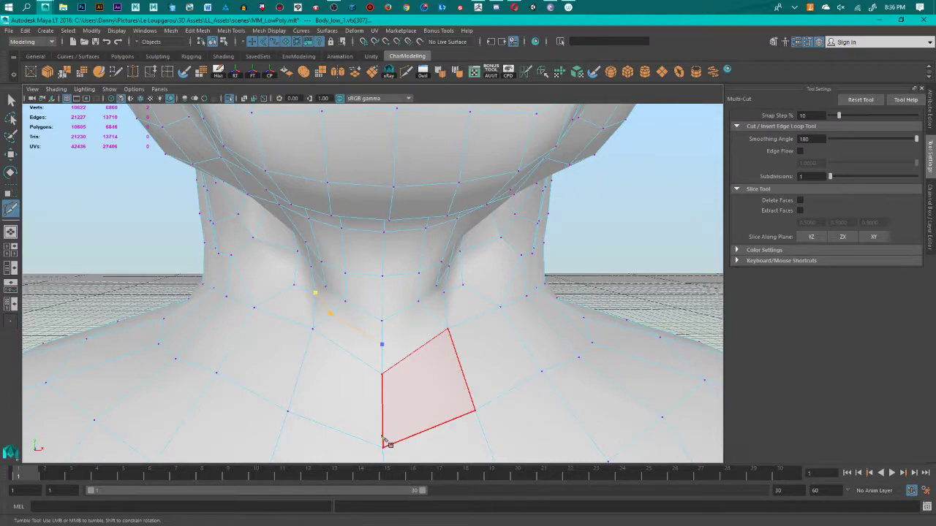
key(Return)
Step: Cut the matching edge on the opposite side of the throat, ending at the same point on the centre line
alt+drag(338, 382, 352, 376)
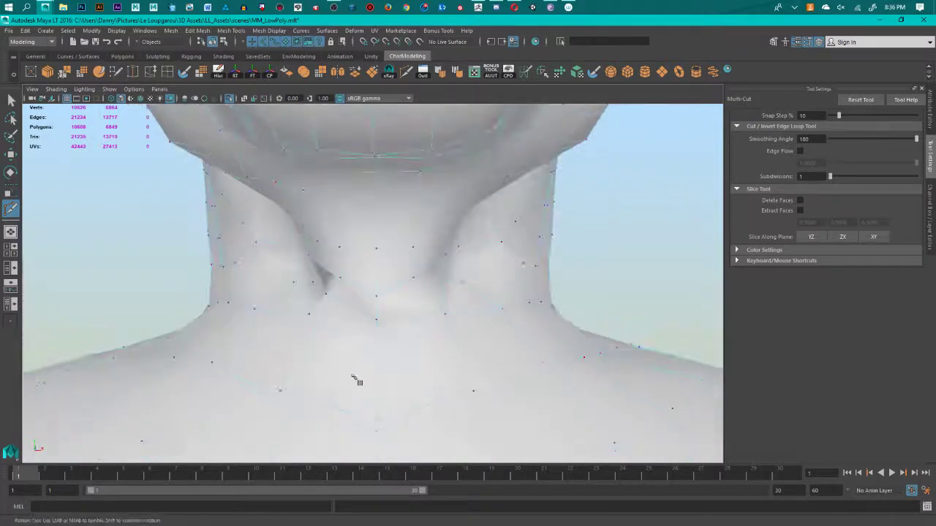
alt+drag(424, 334, 389, 368)
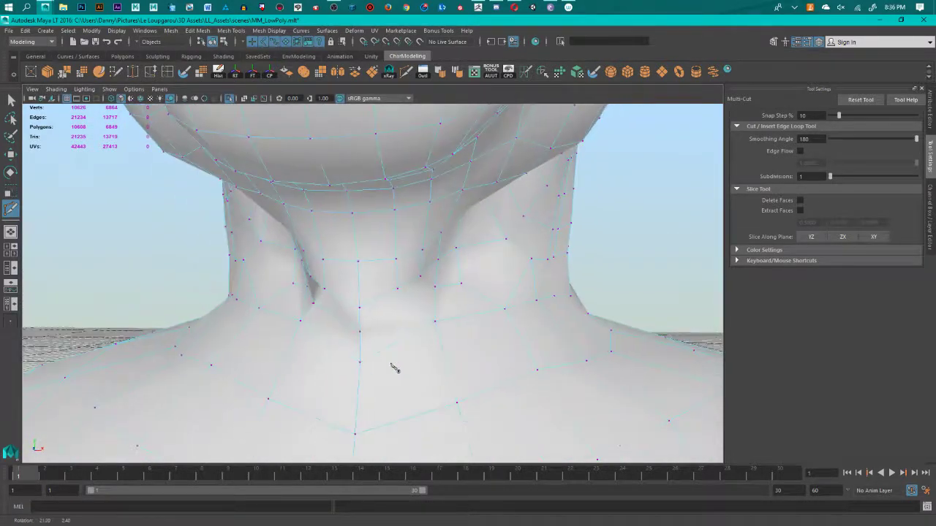
click(435, 288)
click(418, 306)
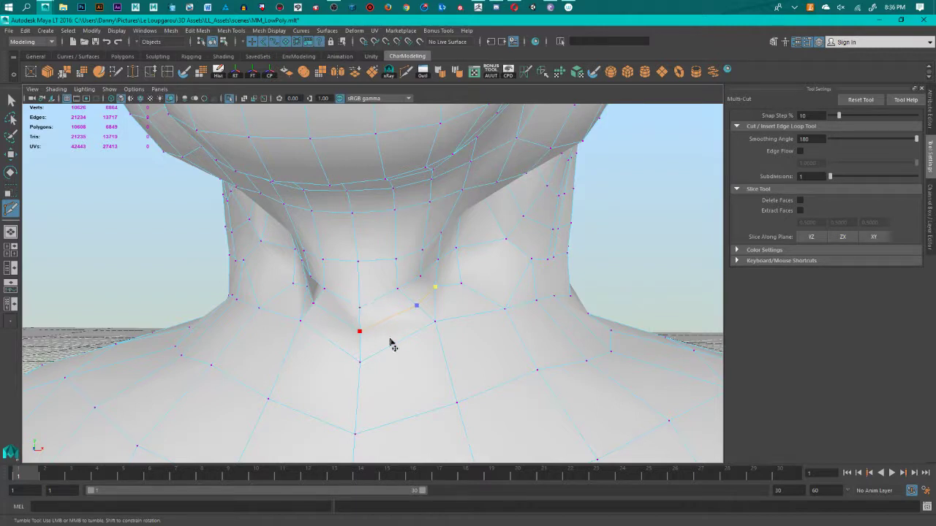
key(Return)
key(w)
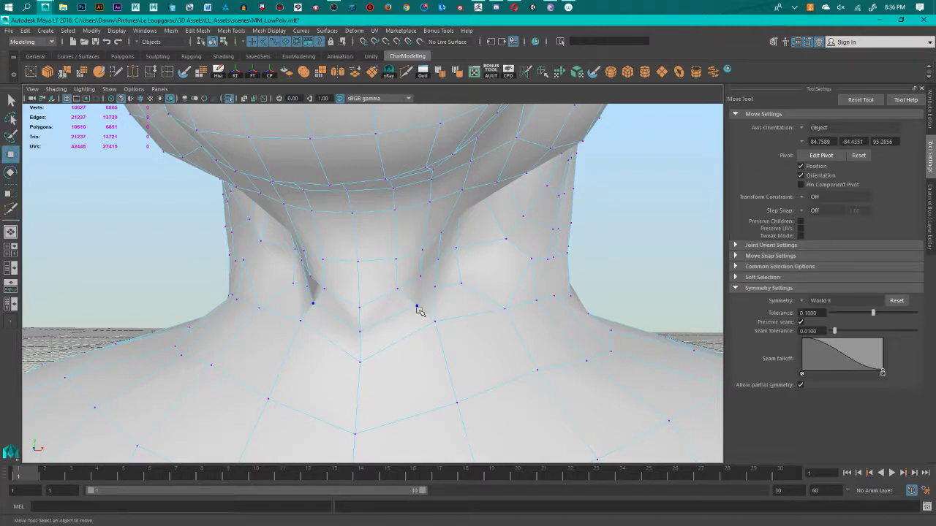
Step: Check the new cut vertices beside the throat and delete the short diagonal edge beneath the cut
click(417, 307)
mouse_move(394, 402)
alt+mouse_down()
mouse_move(426, 406)
mouse_move(388, 409)
alt+mouse_up()
click(378, 309)
alt+drag(358, 338, 389, 336)
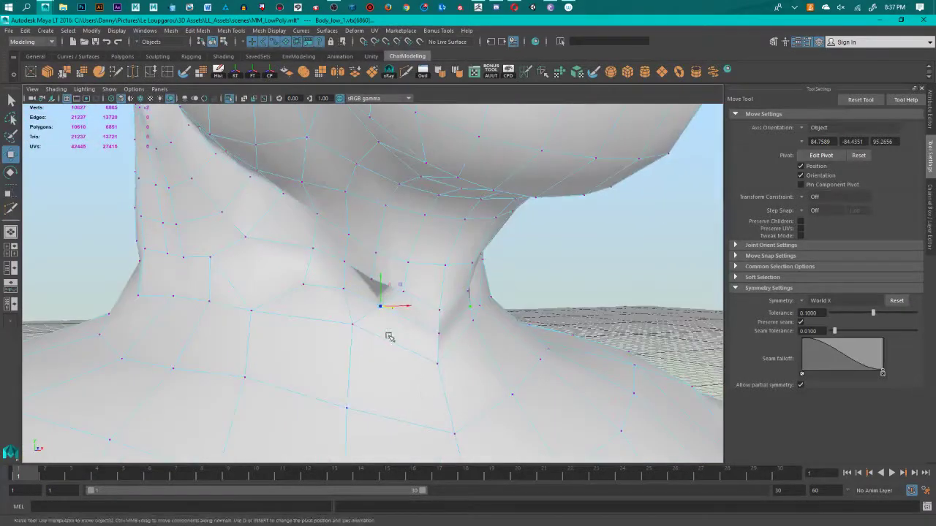
right_drag(374, 267, 360, 235)
click(350, 309)
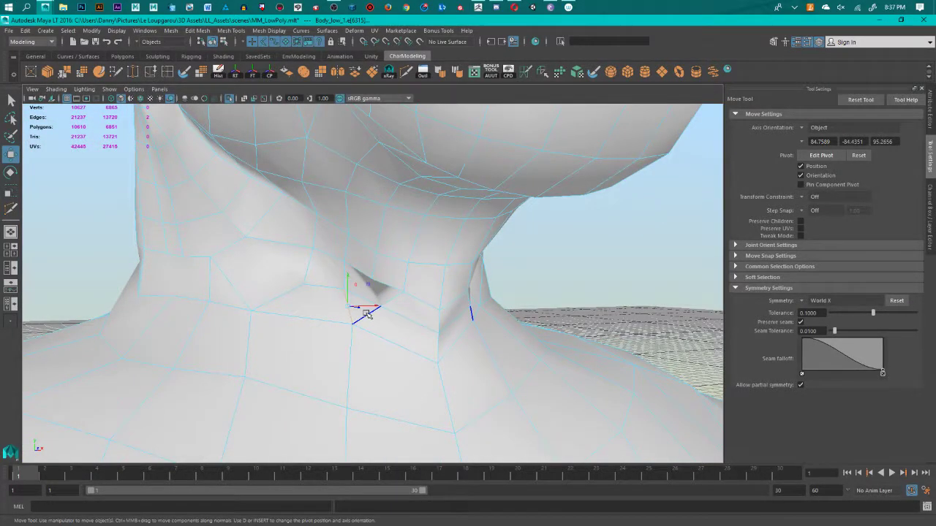
click(406, 342)
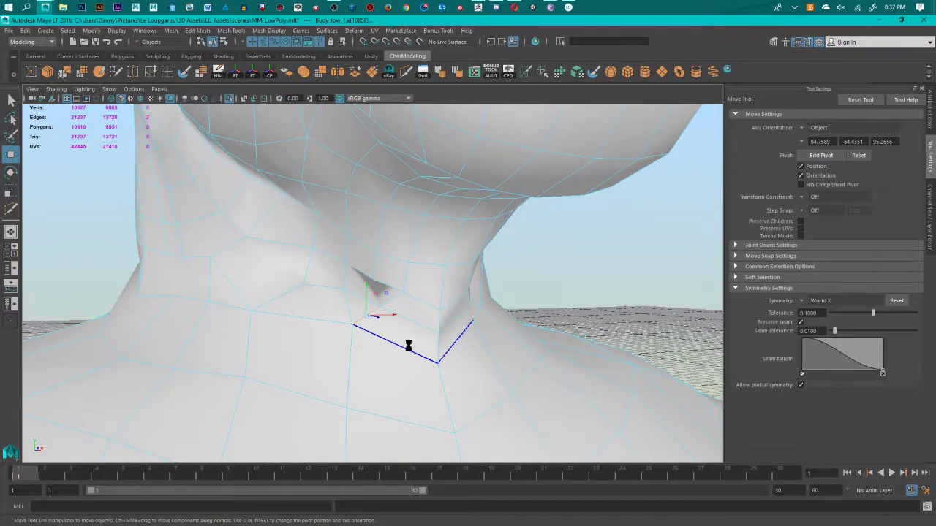
key(Delete)
Step: Move the new cut vertex beside the throat toward the neck's centre line
scroll(396, 363, up, 2)
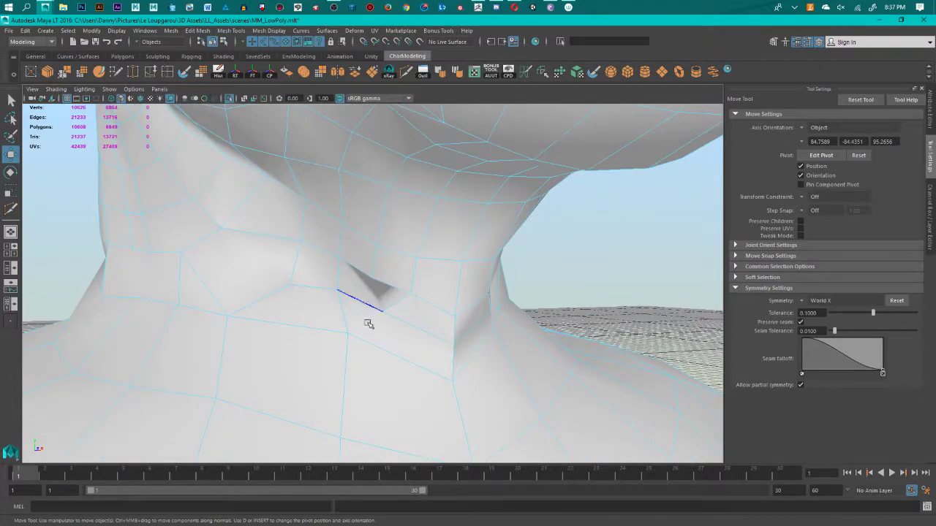
scroll(402, 386, down, 5)
scroll(401, 387, up, 3)
right_drag(387, 268, 374, 292)
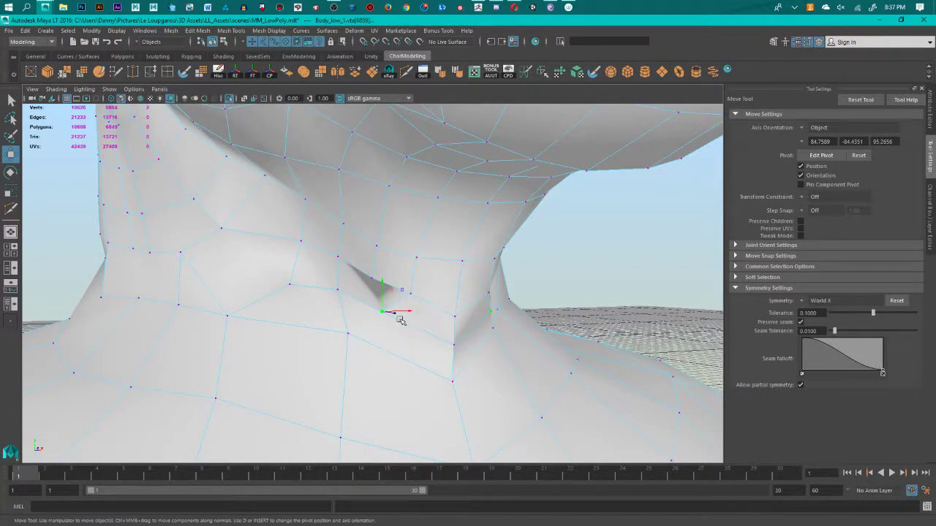
alt+drag(400, 319, 445, 397)
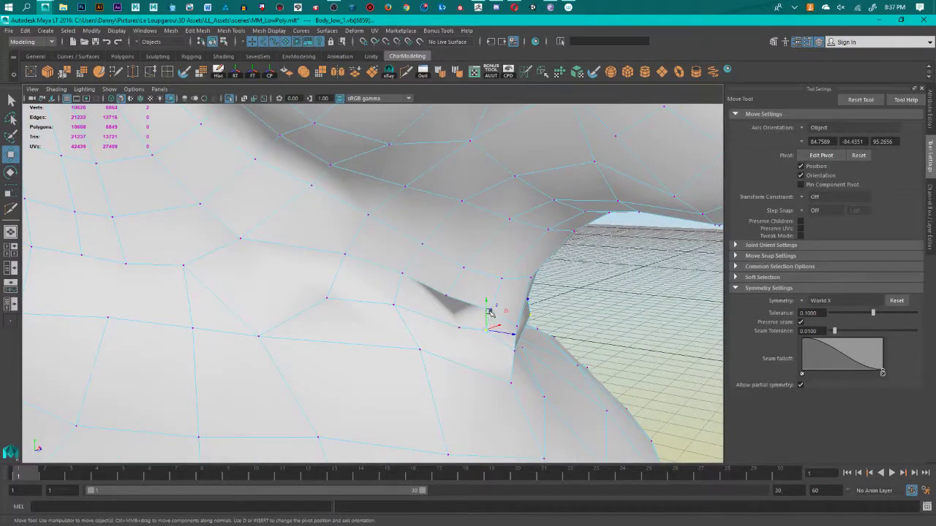
alt+drag(485, 322, 537, 352)
middle_drag(547, 348, 538, 346)
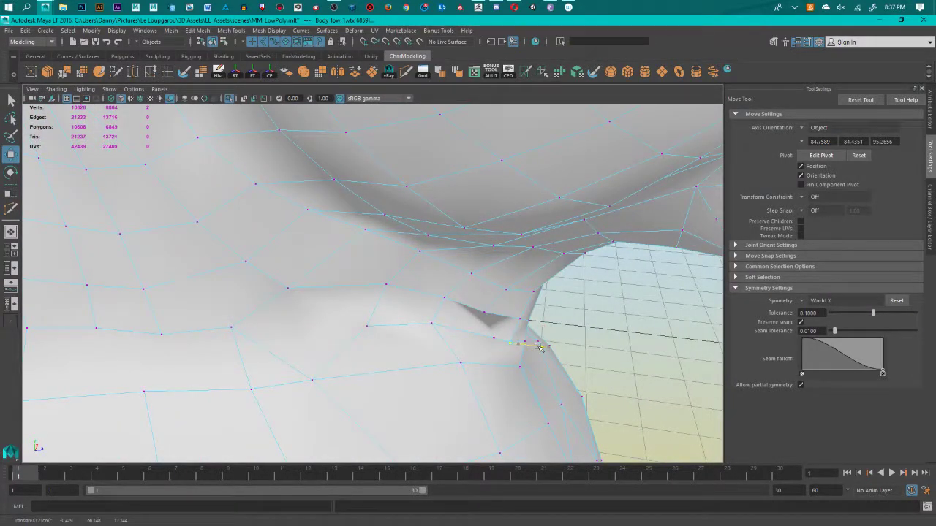
alt+drag(525, 374, 435, 345)
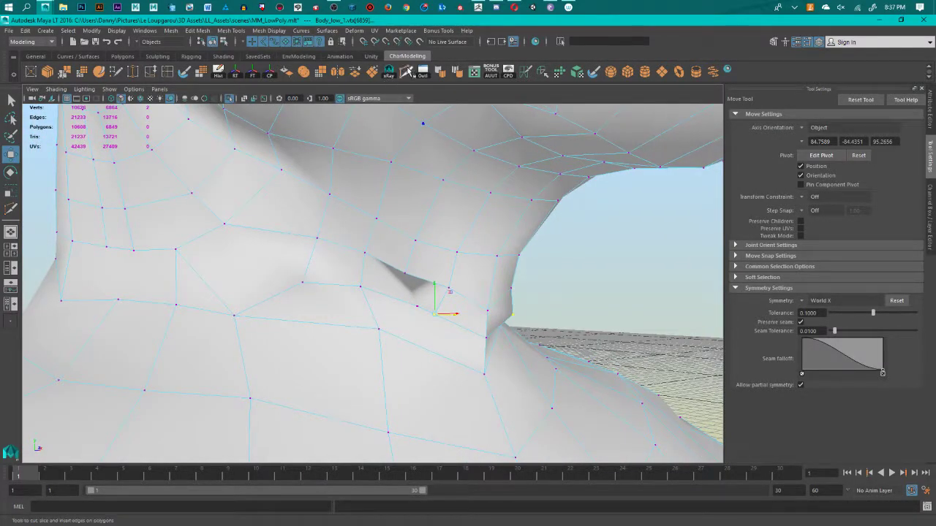
Step: Try to connect the vertex at the dark fold beside the throat to the vertex below it with an edge
shift+click(406, 275)
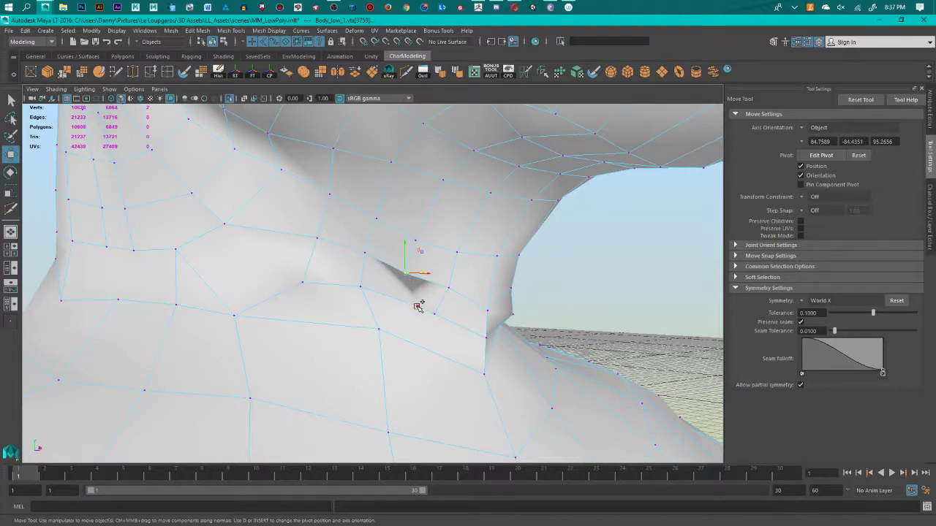
shift+right_drag(416, 305, 420, 374)
key(ctrl+z)
shift+right_drag(422, 307, 419, 366)
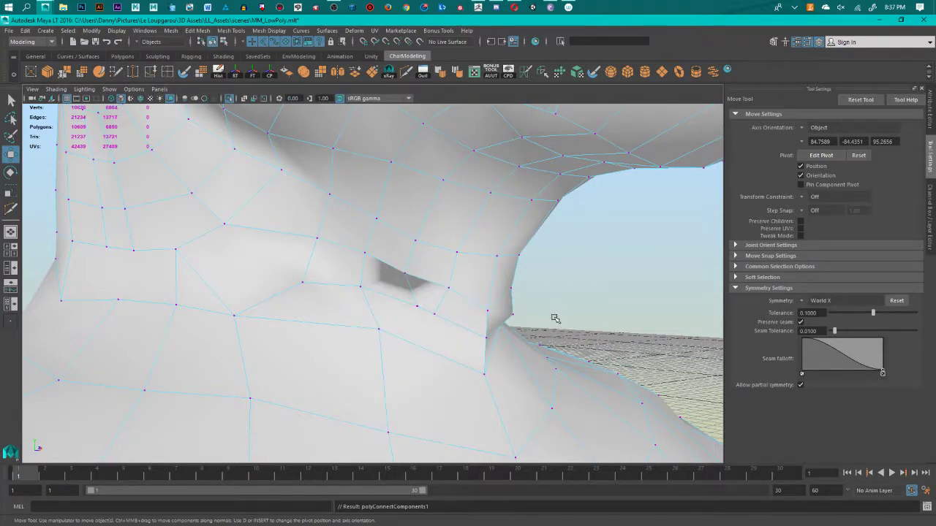
alt+drag(556, 320, 460, 339)
key(ctrl+z)
key(ctrl+z)
Step: Delete the stray cut vertex beneath the dark fold beside the throat, together with its symmetrical counterpart
click(403, 301)
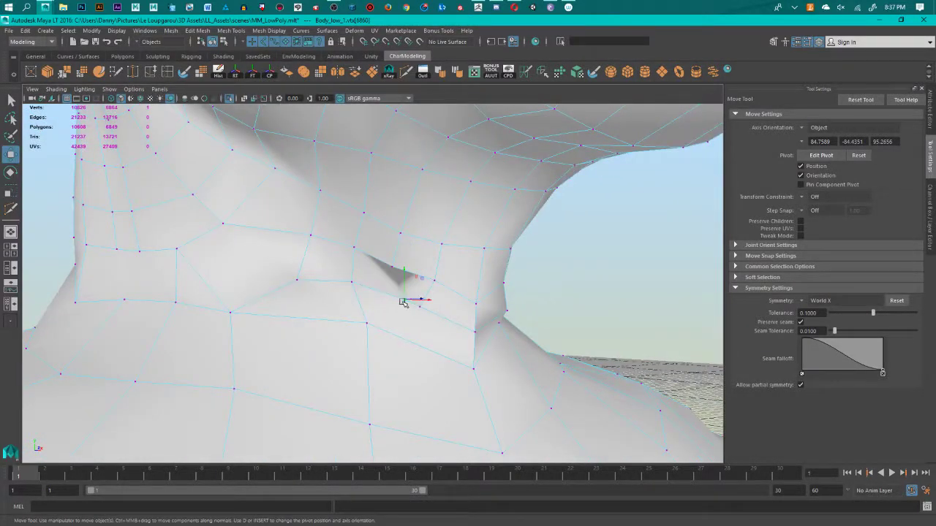
key(ctrl+z)
alt+drag(604, 313, 464, 317)
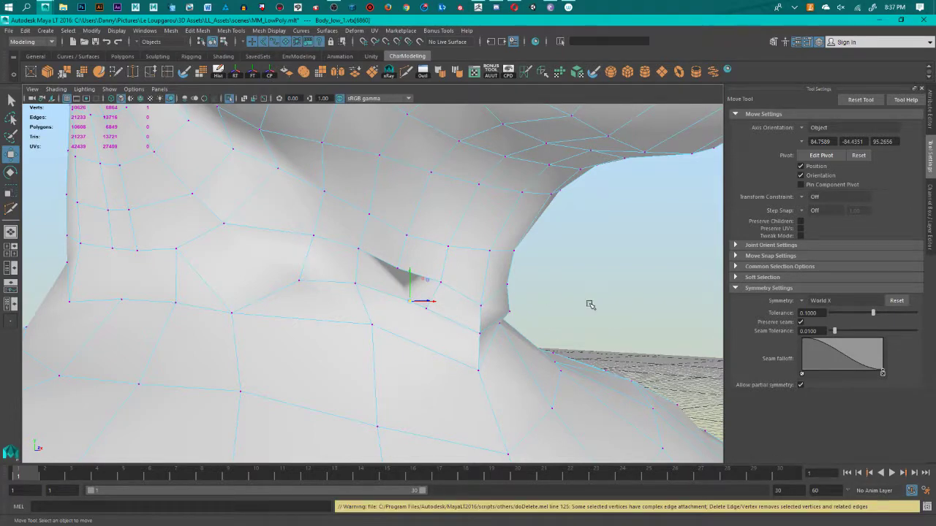
alt+drag(619, 309, 506, 317)
click(434, 294)
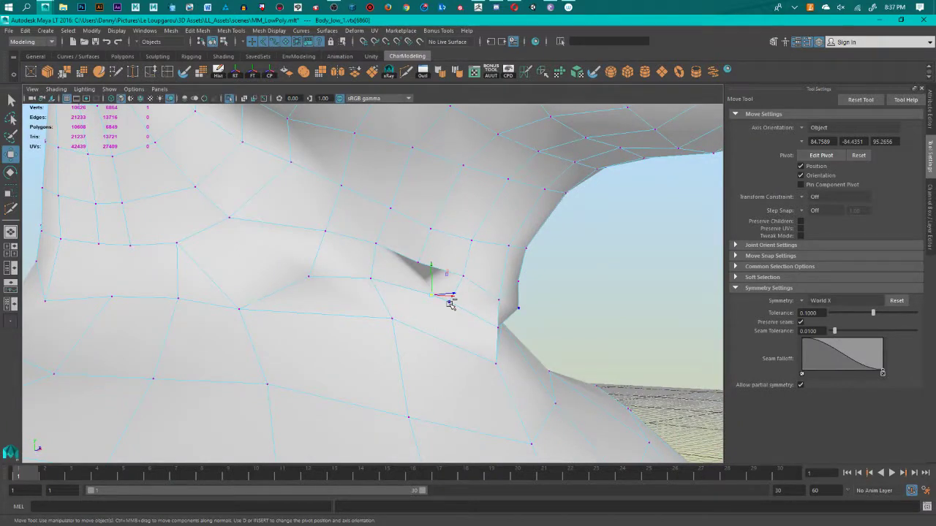
key(Delete)
alt+drag(623, 307, 574, 313)
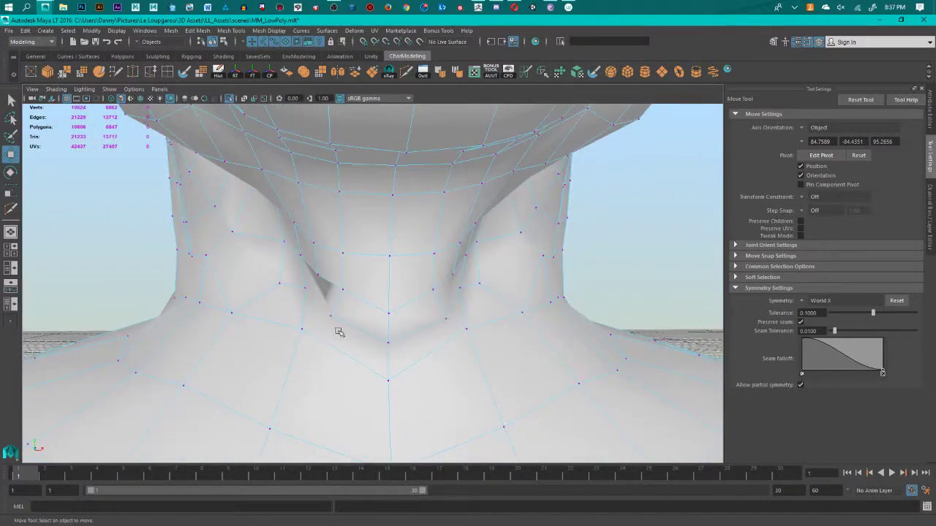
Step: Connect the two vertices beneath the dark fold beside the throat with a new edge
alt+drag(339, 331, 326, 277)
click(324, 272)
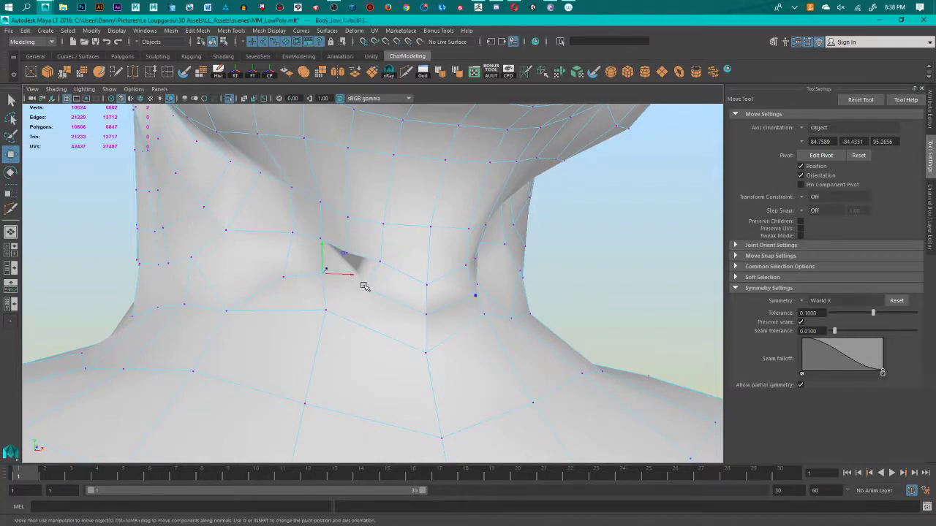
shift+click(344, 253)
shift+right_drag(369, 290, 374, 348)
alt+drag(577, 295, 512, 286)
mouse_move(354, 257)
right_down()
mouse_move(343, 257)
mouse_move(358, 326)
mouse_move(345, 254)
mouse_move(354, 257)
right_up()
Step: Cut a U-shaped edge path from the fold vertex down across the neck's centre line and up to the matching opposite vertex, and save the scene
click(407, 73)
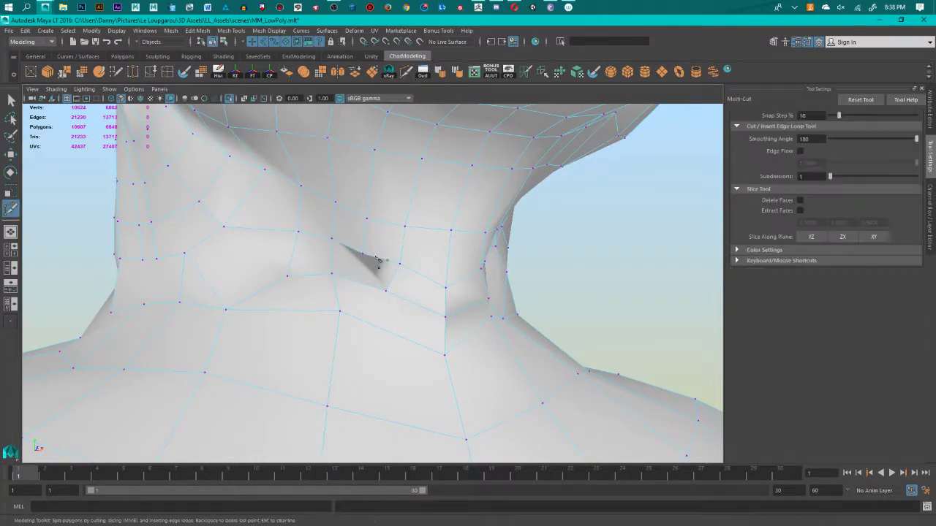
click(364, 295)
mouse_move(368, 310)
alt+mouse_down()
mouse_move(397, 323)
mouse_move(355, 313)
alt+mouse_up()
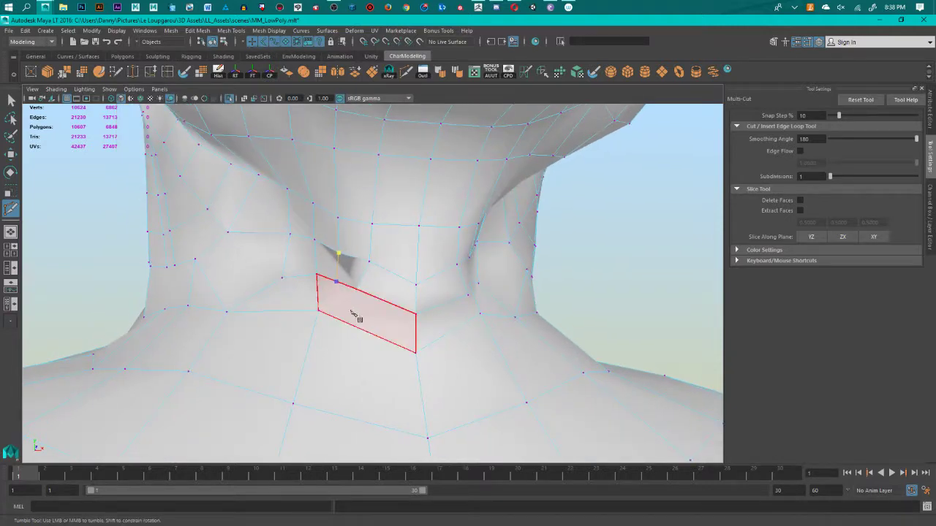
click(342, 303)
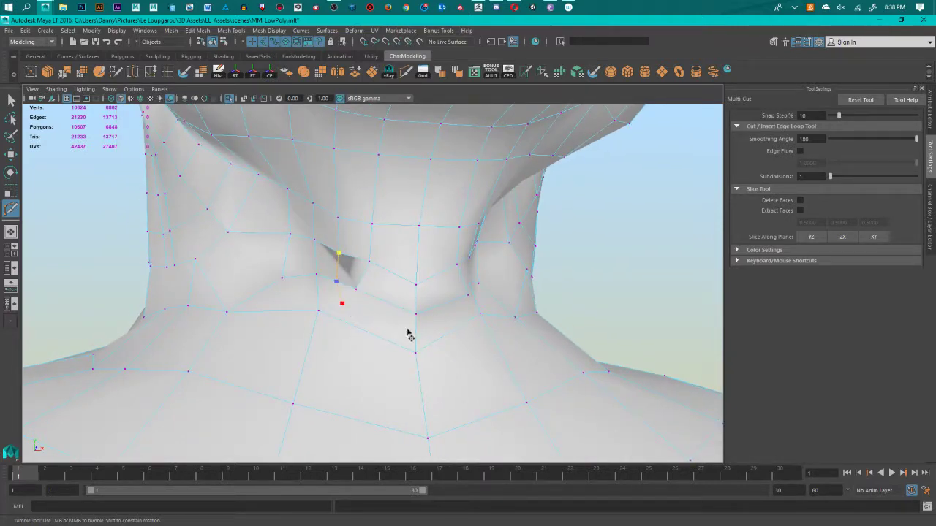
click(416, 333)
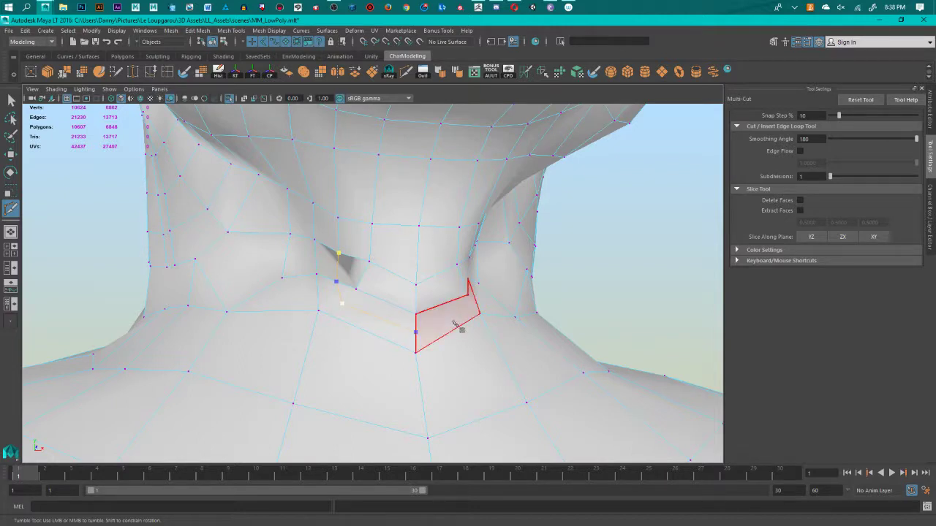
alt+drag(456, 320, 415, 312)
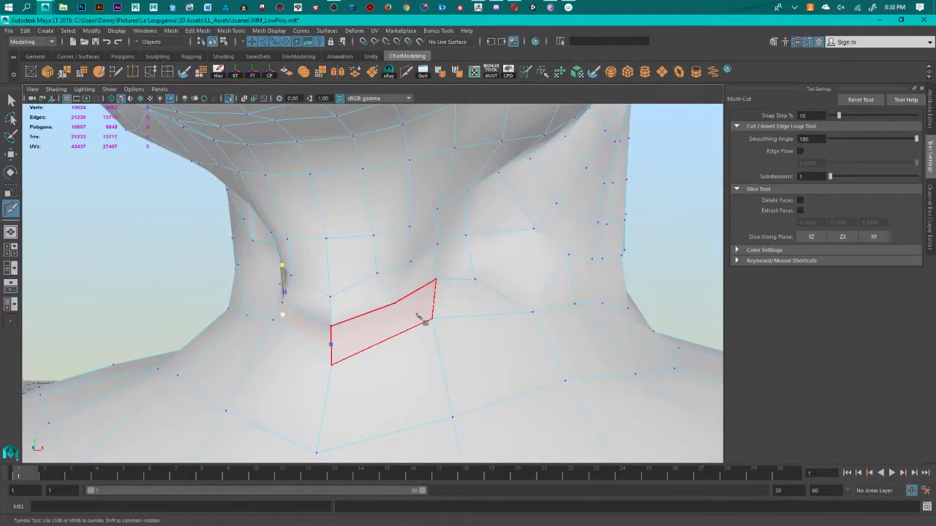
click(416, 314)
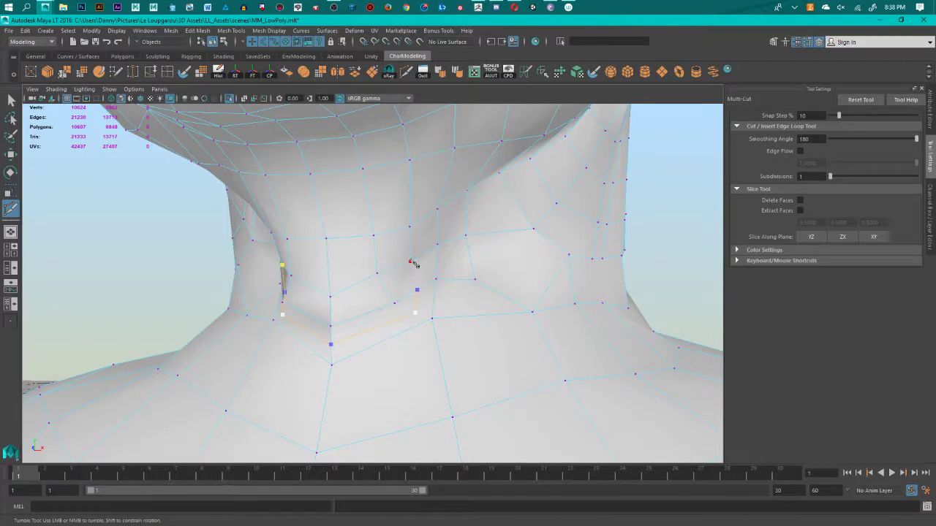
click(411, 262)
right_click(422, 340)
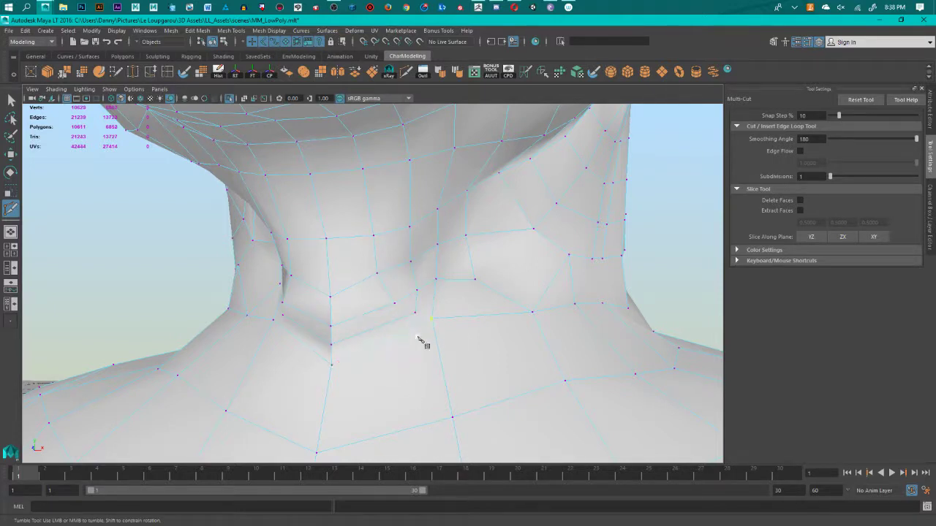
key(ctrl+s)
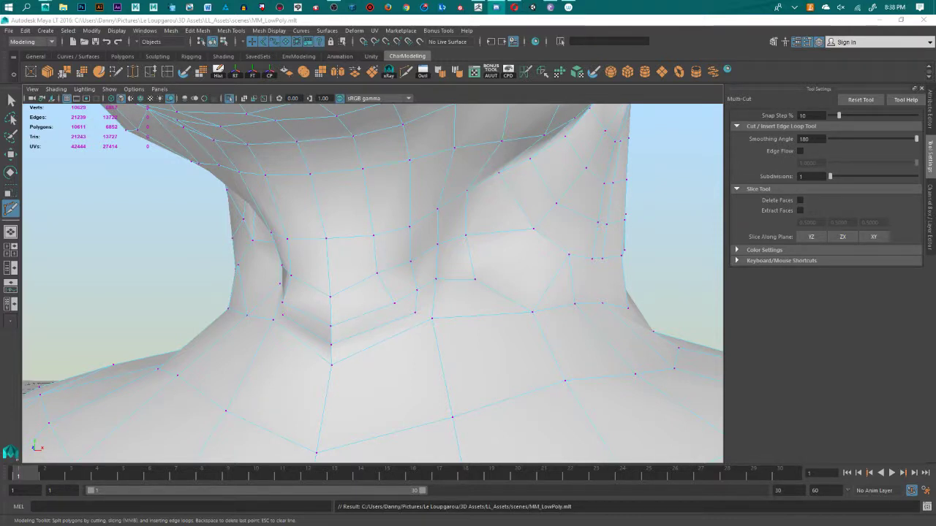
Step: Connect the new cut's lower corner vertex to the adjacent vertex at the neck base, with symmetry on
scroll(461, 299, down, 3)
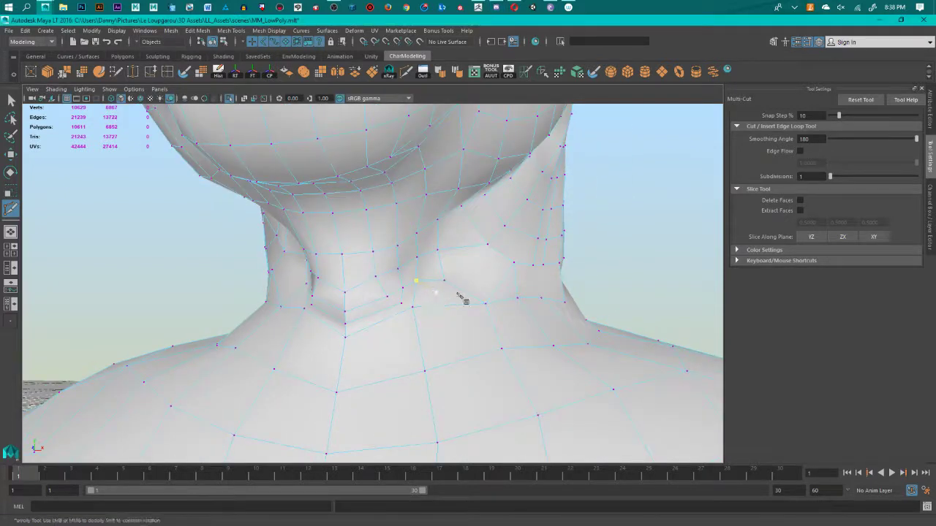
alt+drag(461, 299, 406, 326)
key(w)
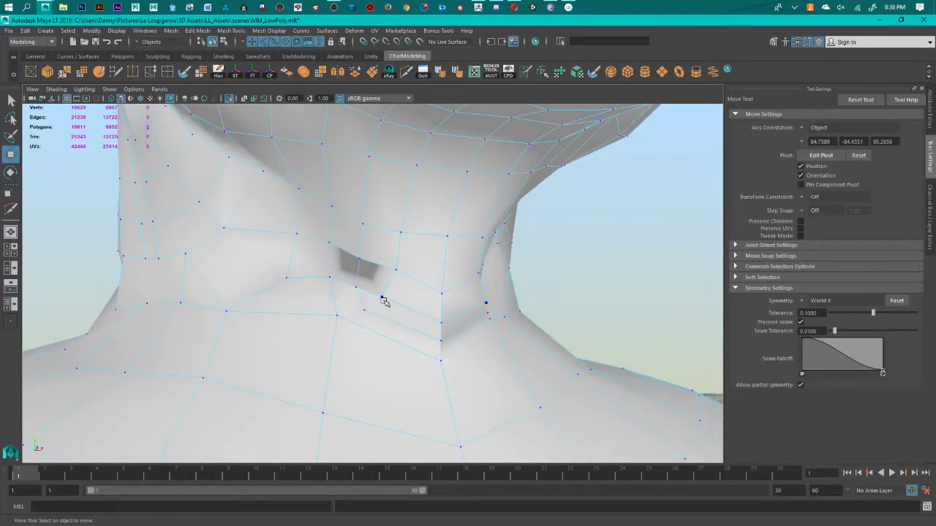
click(384, 301)
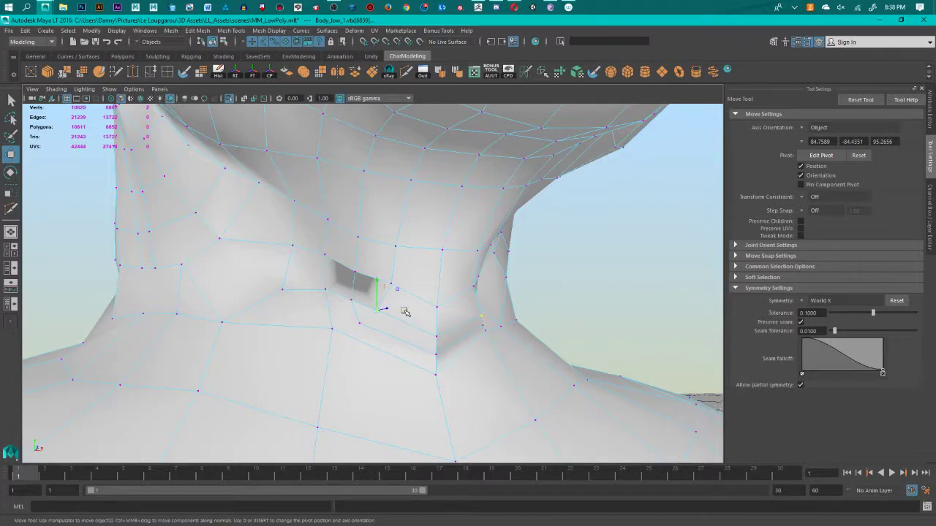
alt+drag(424, 386, 420, 358)
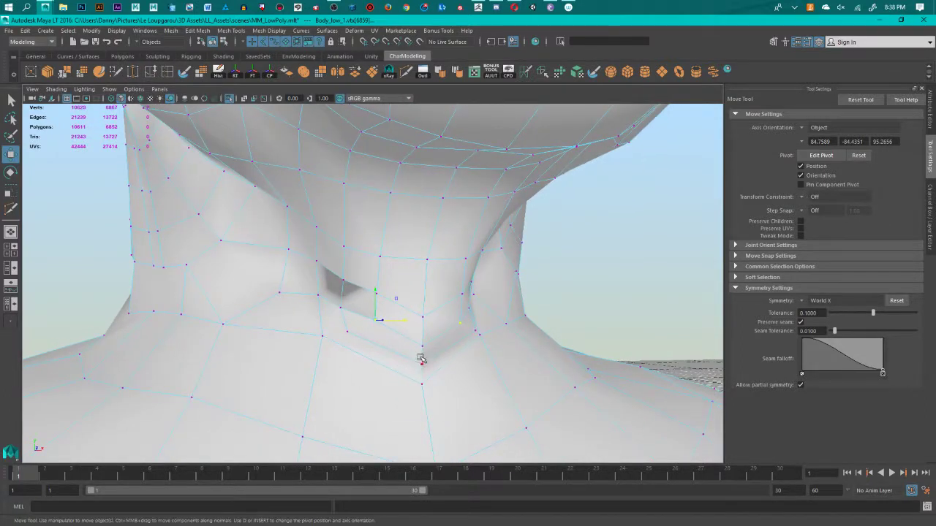
scroll(428, 385, up, 4)
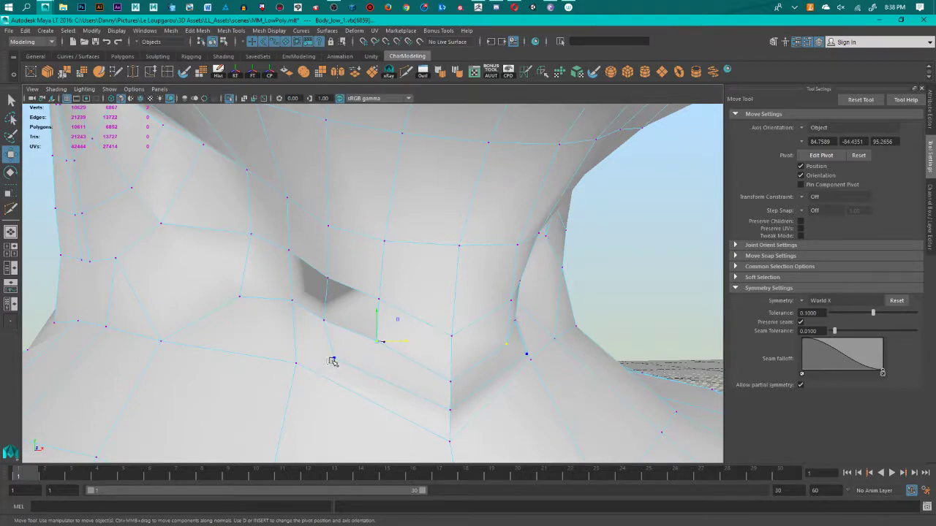
click(296, 363)
shift+right_click(300, 365)
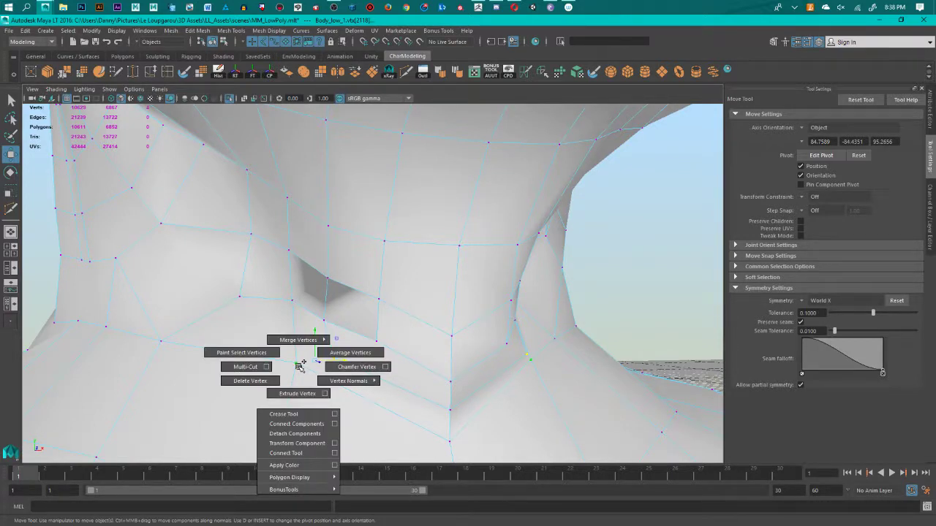
click(306, 424)
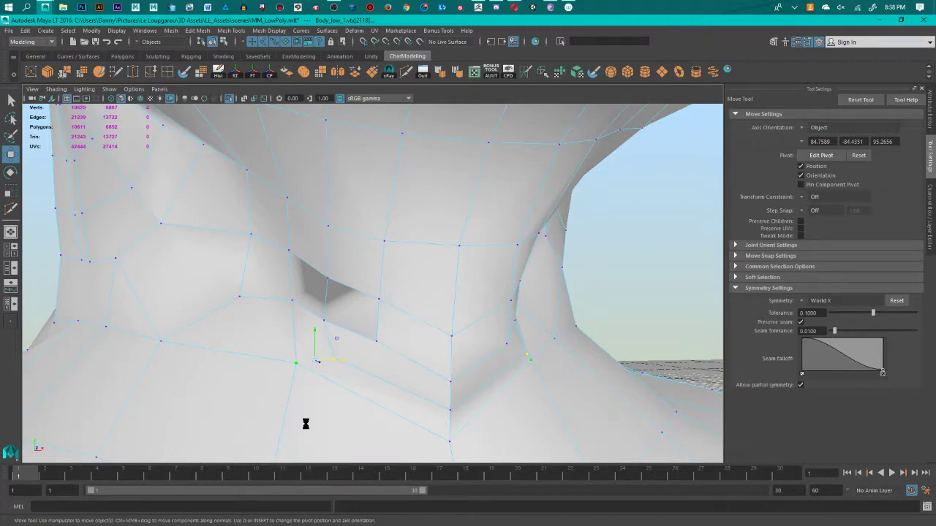
alt+drag(405, 344, 396, 390)
Step: Cut a new edge from the vertex below the throat fold down and across to the neck's centre line
click(408, 72)
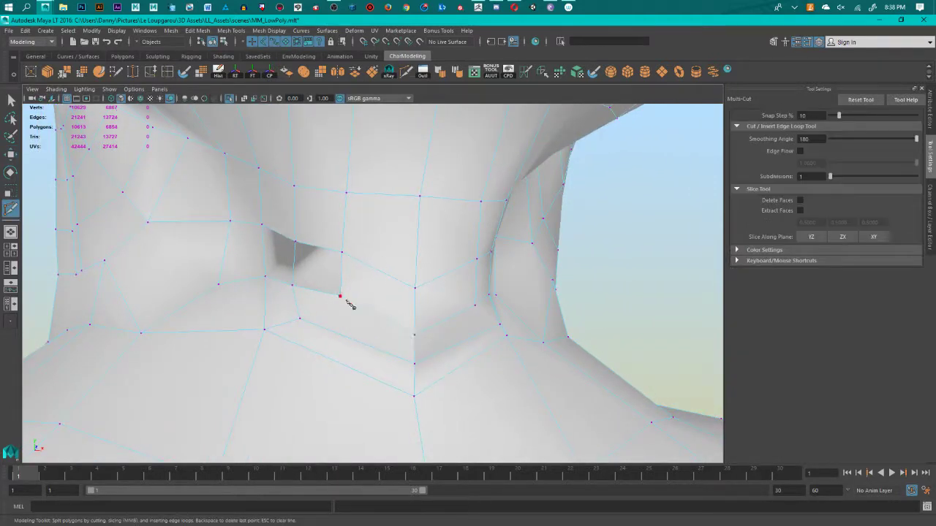
click(340, 299)
click(414, 349)
key(Return)
key(w)
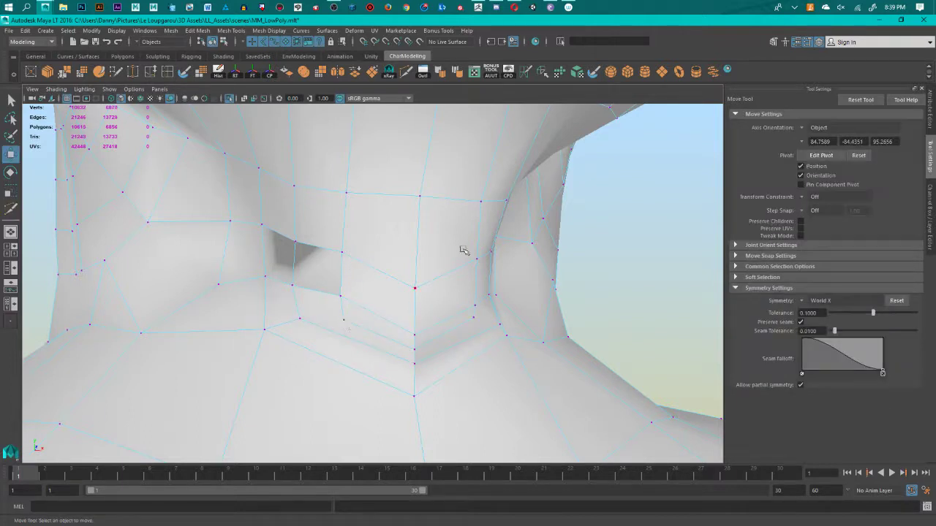
Step: Switch to ZBrush and close it, saving its project over miraclegyal.ZPR in the Park Models project files folder
click(485, 8)
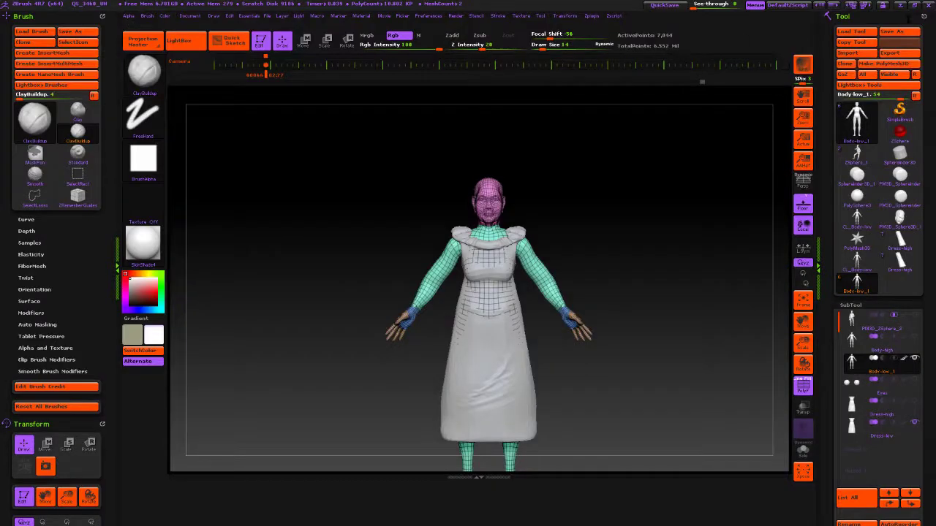
click(927, 7)
click(456, 305)
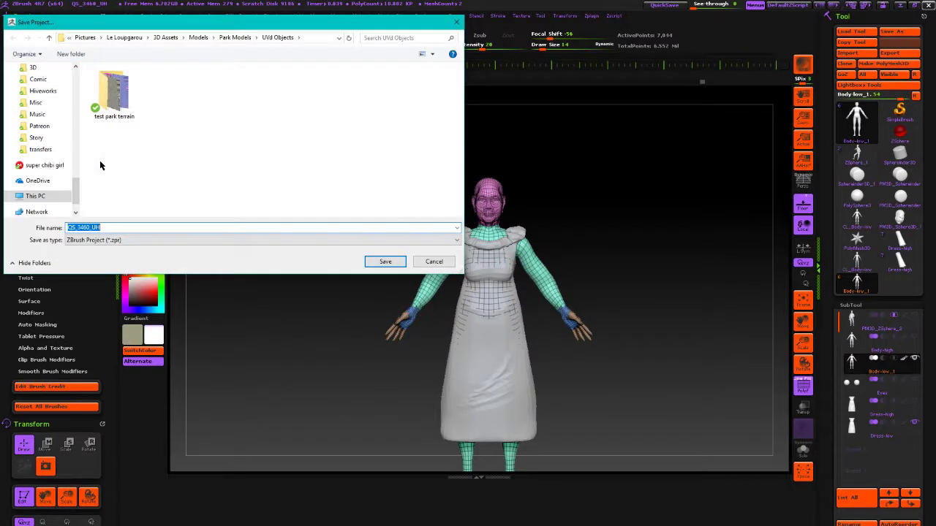
click(50, 38)
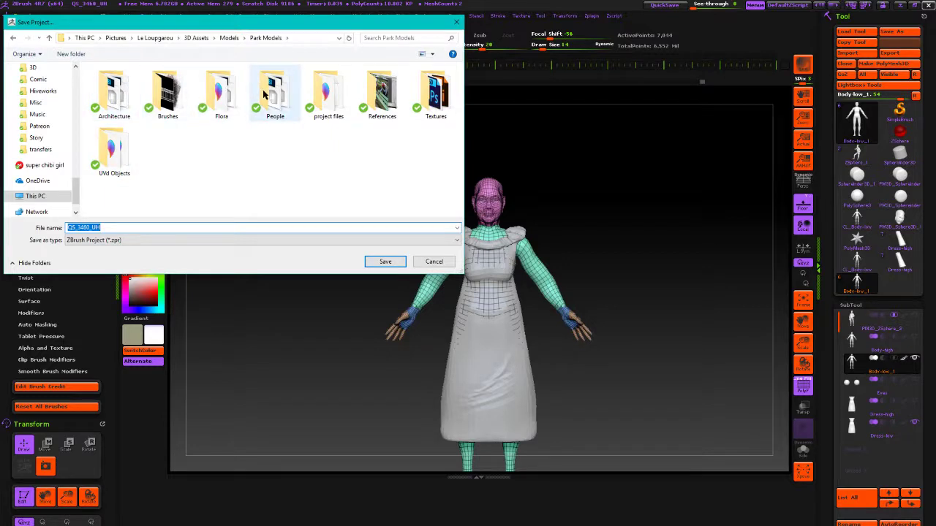
click(329, 100)
double_click(328, 101)
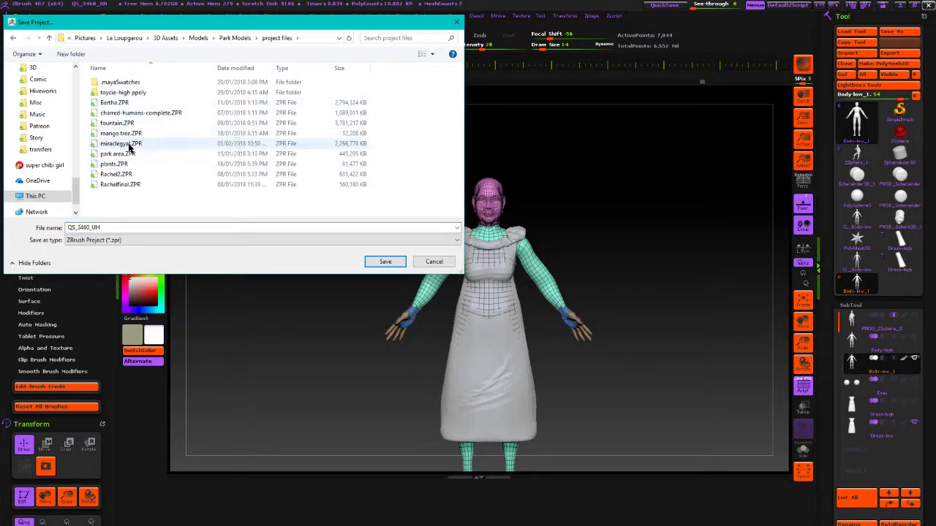
click(130, 144)
click(402, 263)
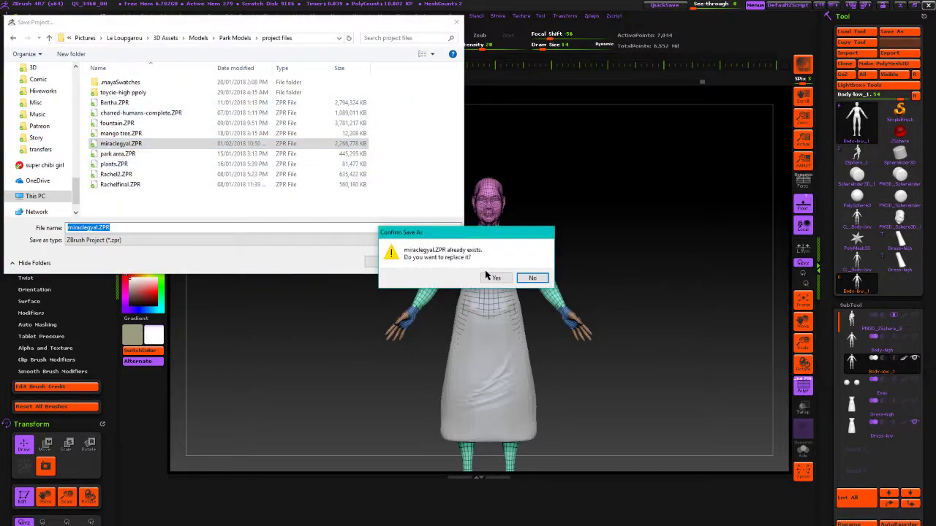
click(494, 279)
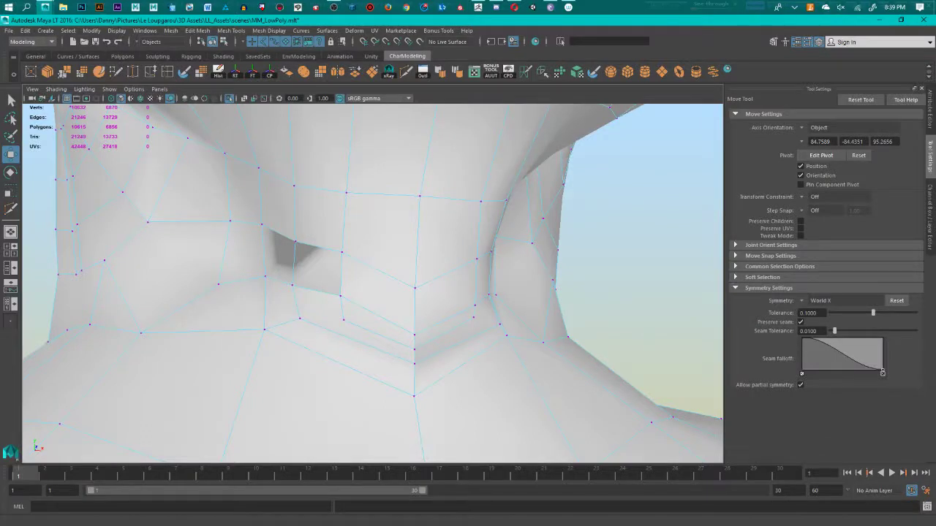
Step: Connect the new cut's corner vertex to the neighbouring lower corner vertex beside the throat
click(298, 319)
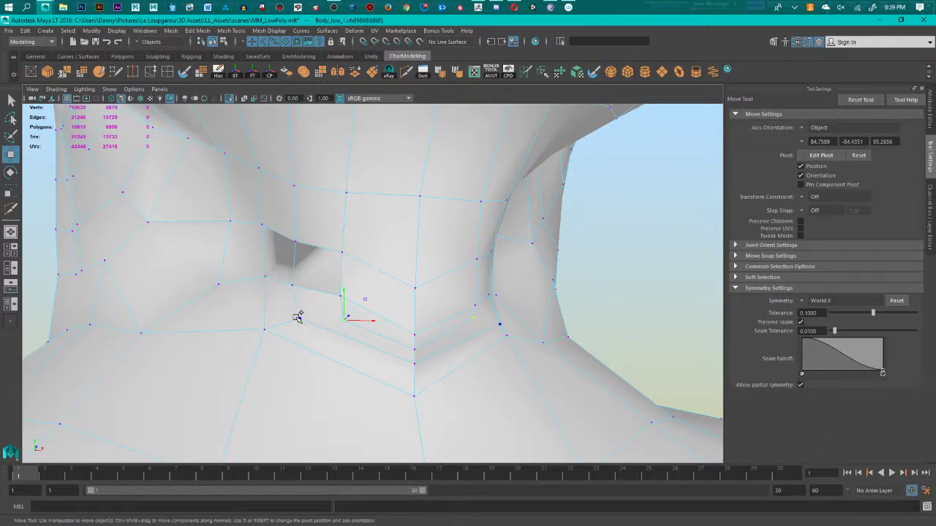
shift+right_click(300, 319)
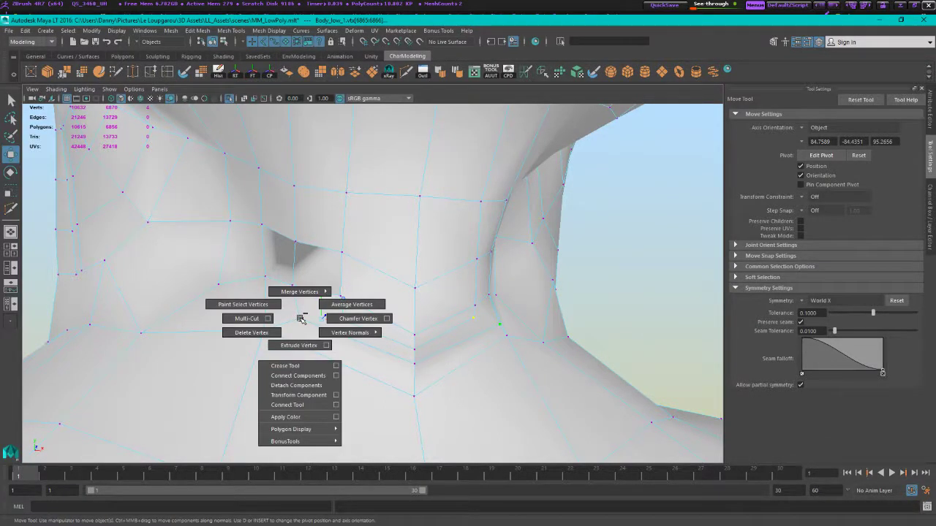
click(300, 345)
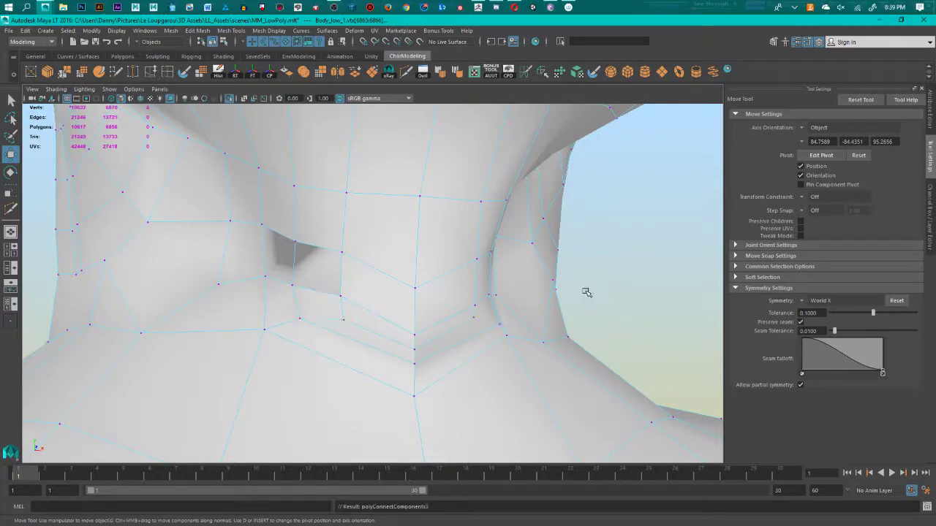
Step: Delete the short vertical edge linking the neck's lowest side loop to the neck-base line, with symmetry on
scroll(587, 292, down, 4)
alt+drag(587, 292, 428, 239)
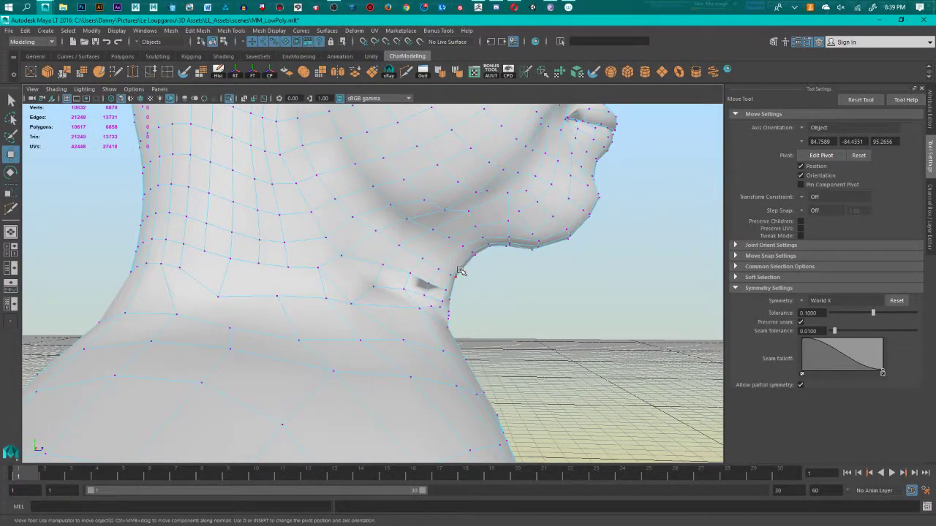
alt+drag(602, 315, 365, 340)
right_drag(326, 267, 324, 238)
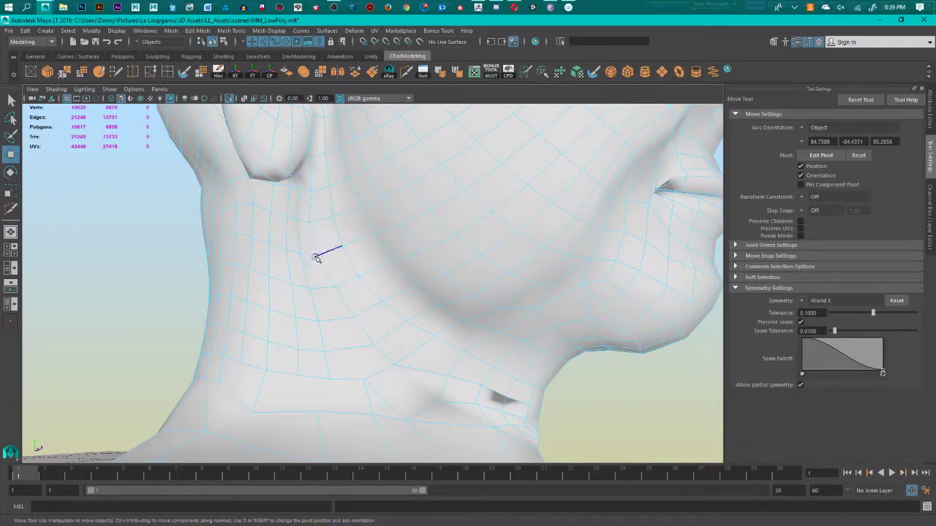
double_click(305, 284)
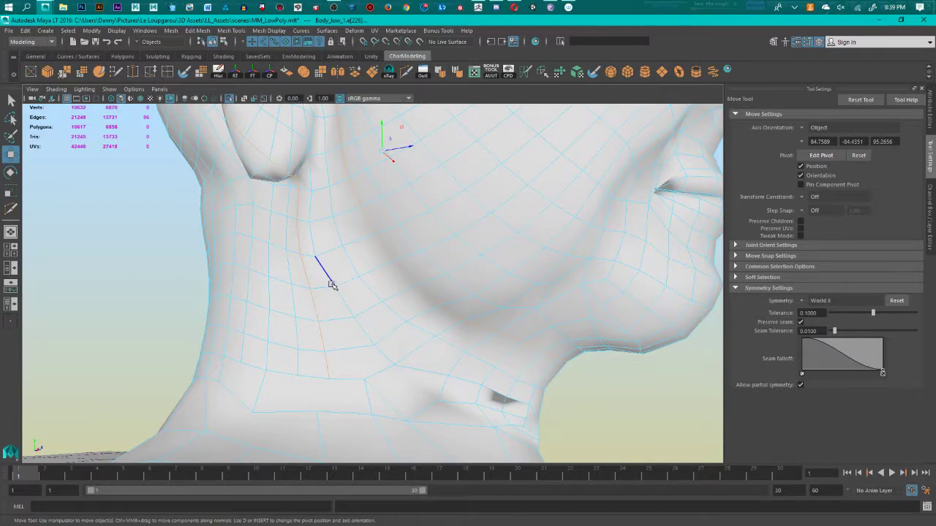
double_click(332, 284)
alt+drag(348, 349, 346, 357)
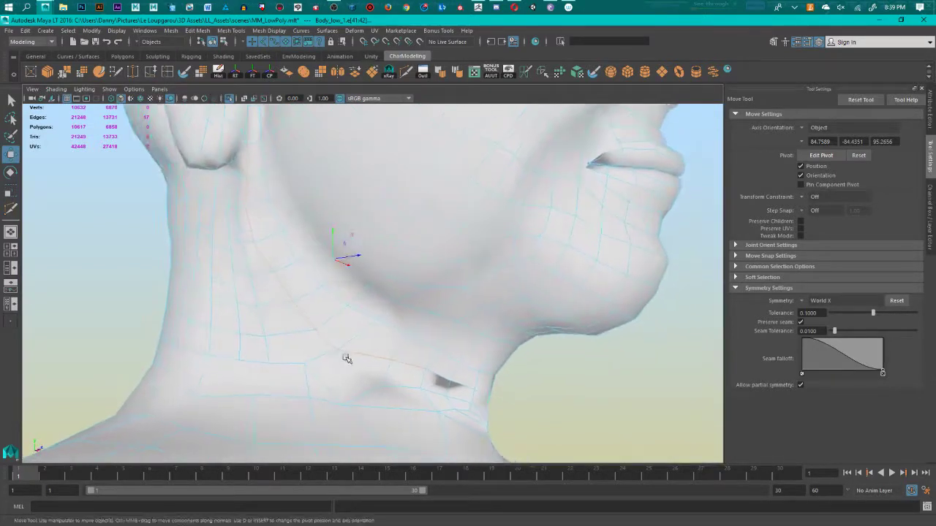
click(310, 381)
key(Delete)
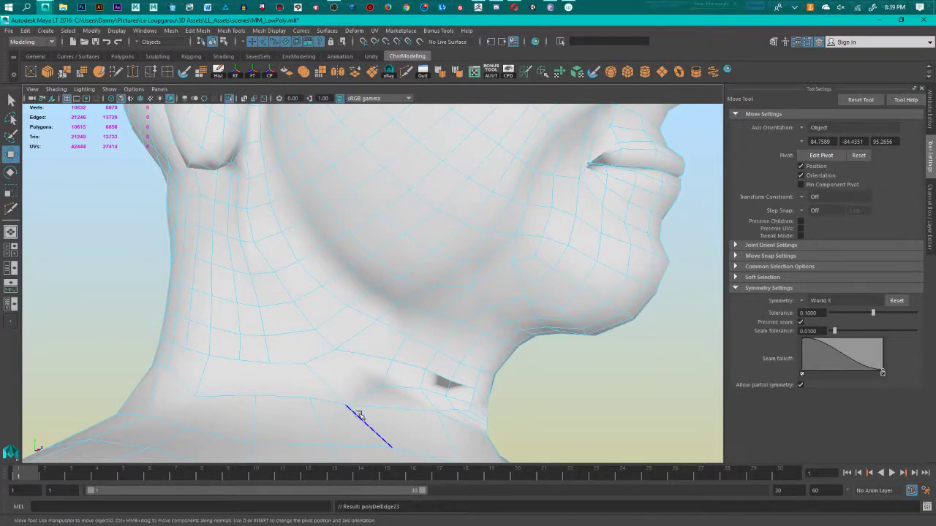
Step: Delete the diagonal edge running from the lowest side-neck loop down to the neck-base line
scroll(360, 412, down, 2)
alt+drag(416, 367, 365, 366)
click(313, 369)
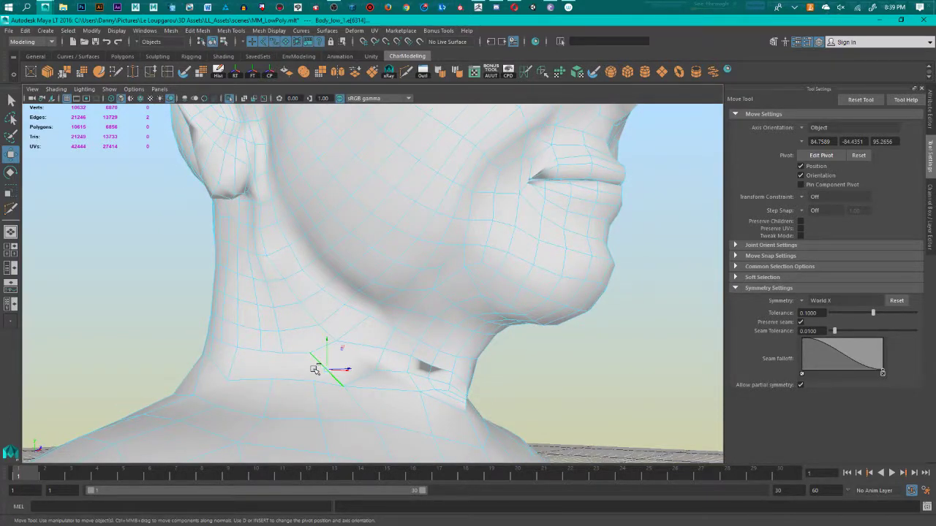
key(Delete)
alt+drag(534, 380, 488, 378)
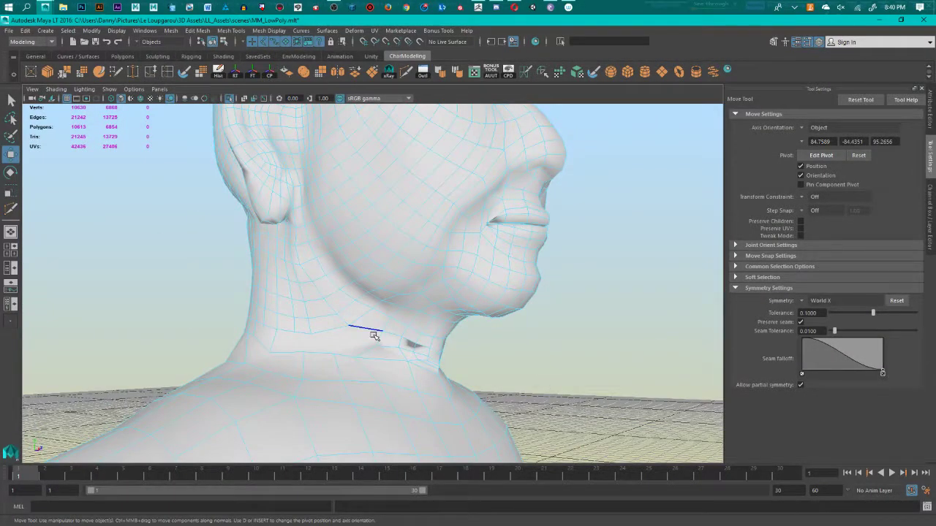
Step: Connect the front corner vertex of the side-neck grid to the neck-base vertex directly below it
right_drag(373, 266, 336, 267)
alt+drag(371, 388, 386, 355)
scroll(310, 331, up, 5)
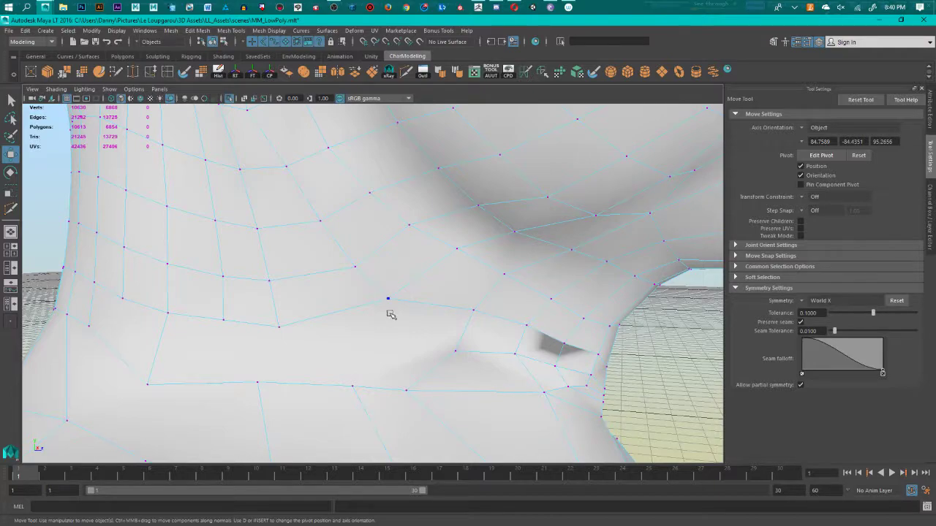
scroll(398, 336, down, 4)
alt+drag(411, 368, 382, 296)
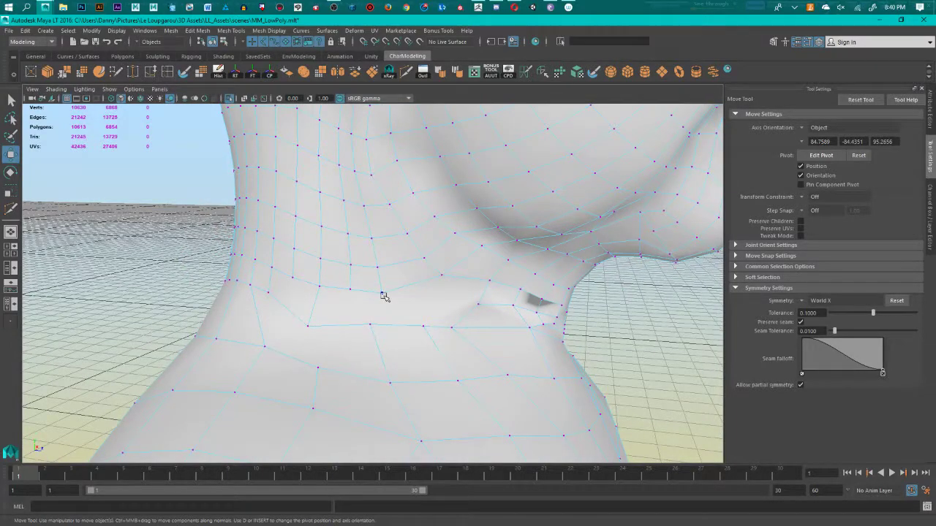
click(382, 293)
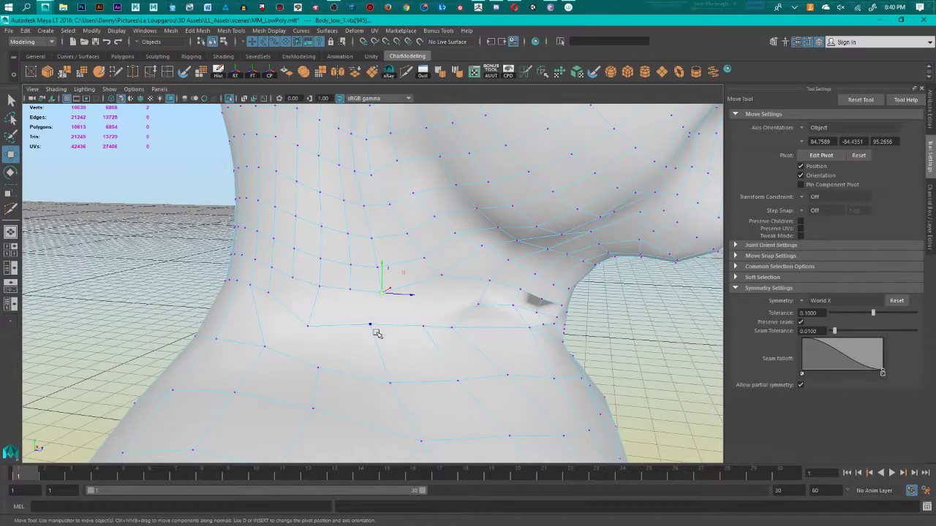
scroll(379, 334, up, 2)
shift+click(369, 333)
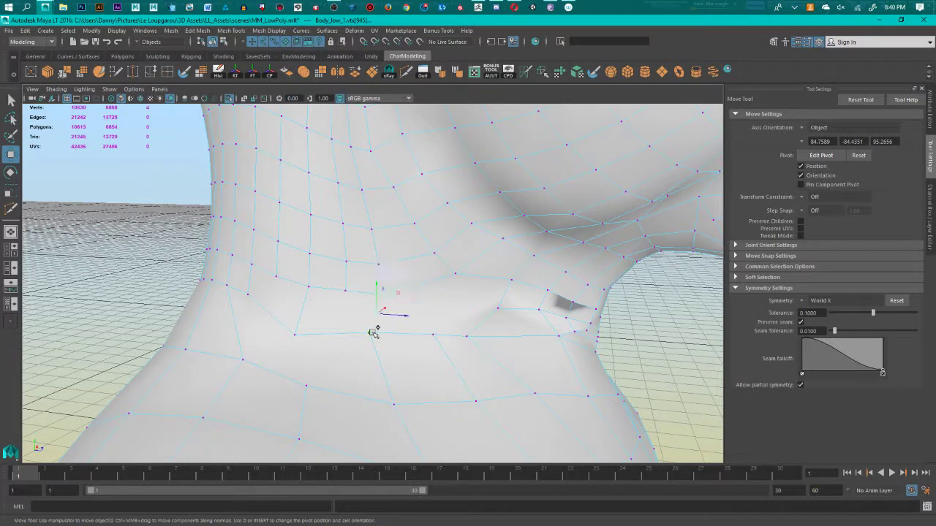
shift+right_click(373, 333)
shift+right_drag(374, 333, 370, 391)
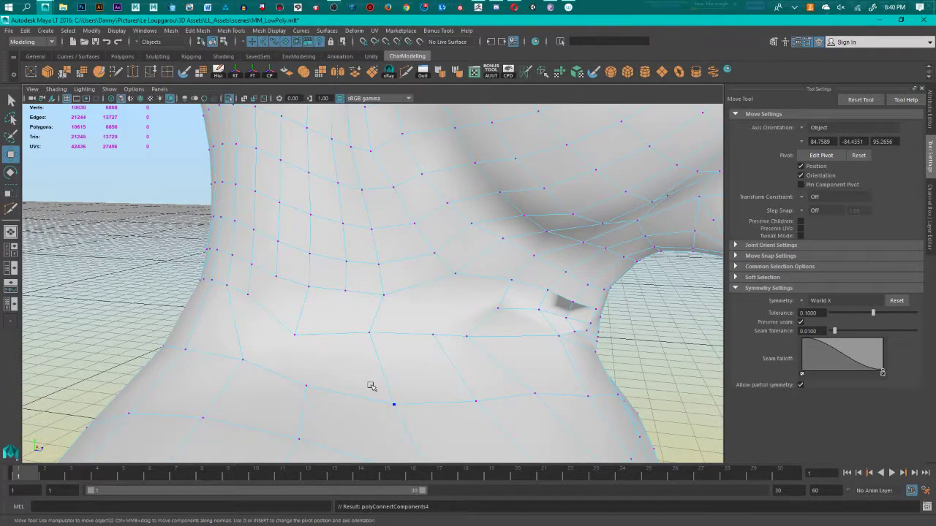
Step: Cut a shallow U-shaped edge path below the side-neck grid, starting and ending on its bottom-row vertices and crossing the vertical edge between them
scroll(333, 220, down, 4)
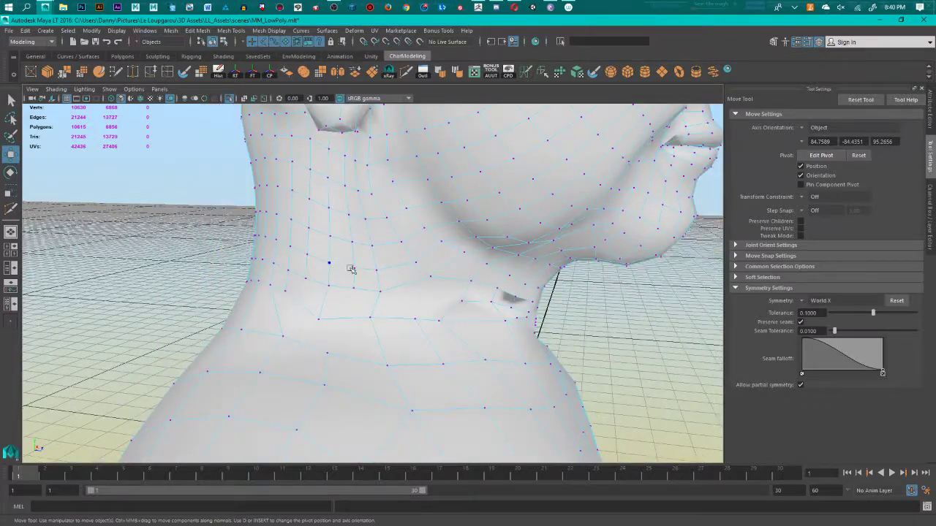
alt+drag(351, 269, 363, 298)
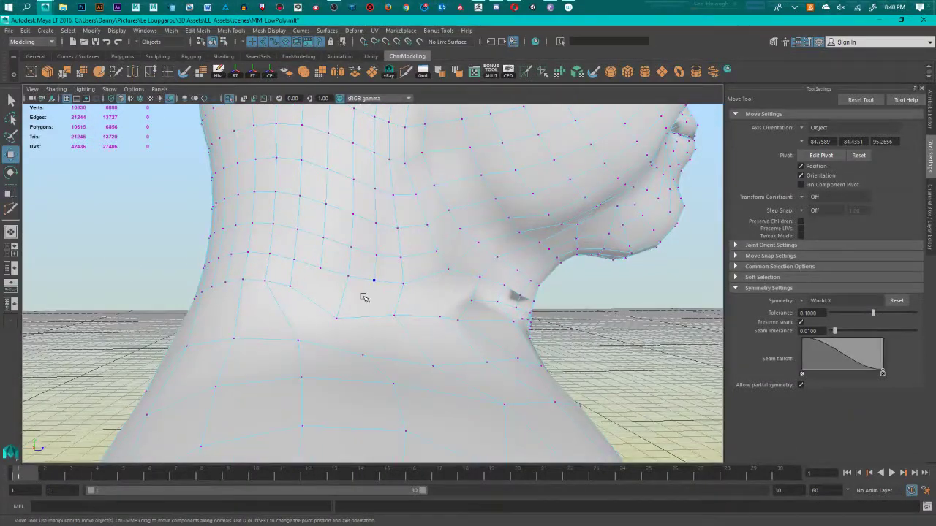
scroll(479, 300, up, 2)
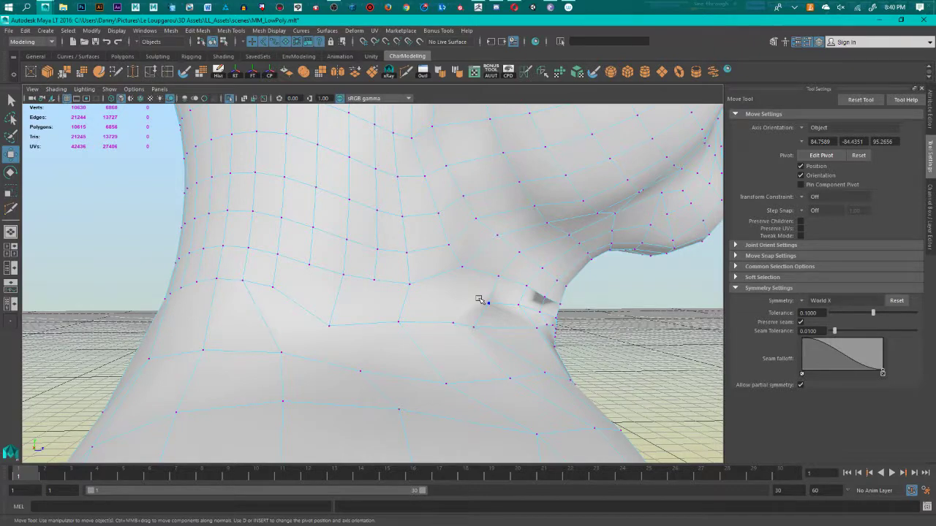
scroll(478, 300, up, 2)
scroll(480, 323, down, 2)
scroll(480, 323, up, 1)
alt+drag(479, 323, 380, 277)
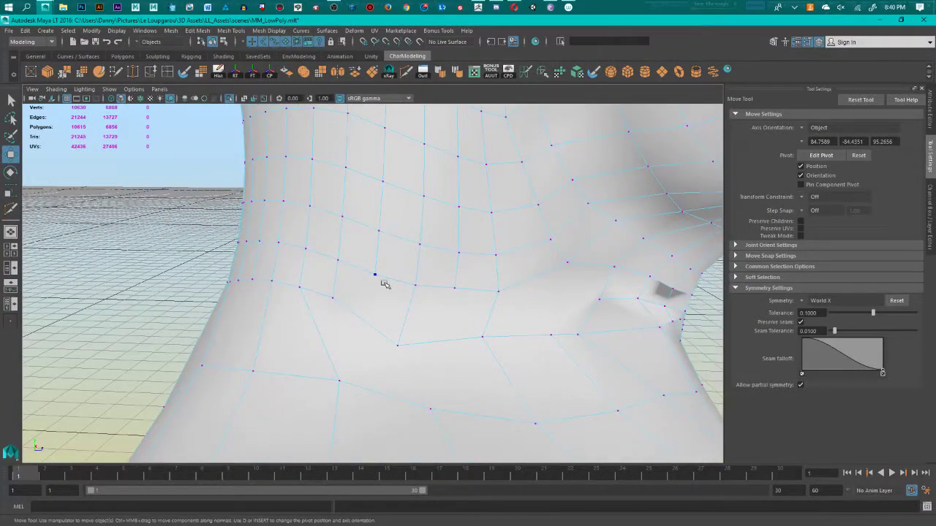
right_click(371, 269)
right_drag(373, 272, 372, 268)
key(y)
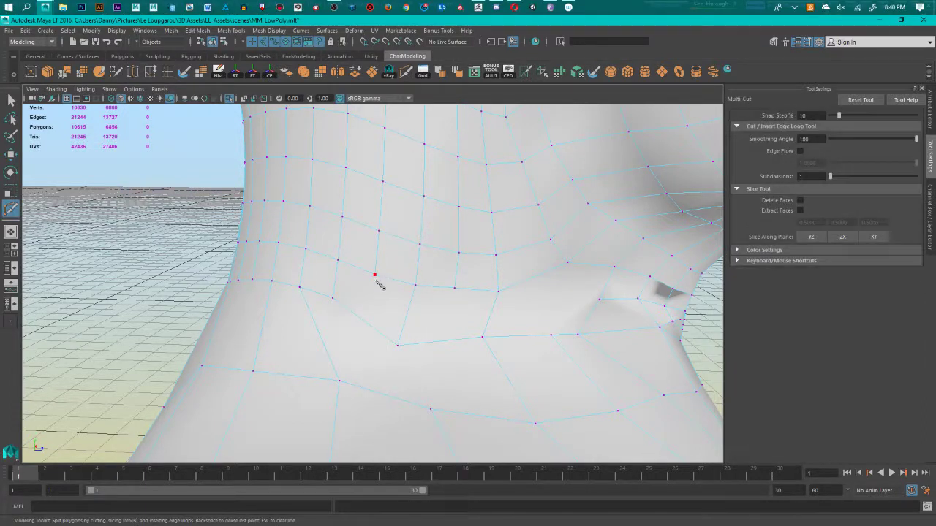
click(369, 298)
click(409, 308)
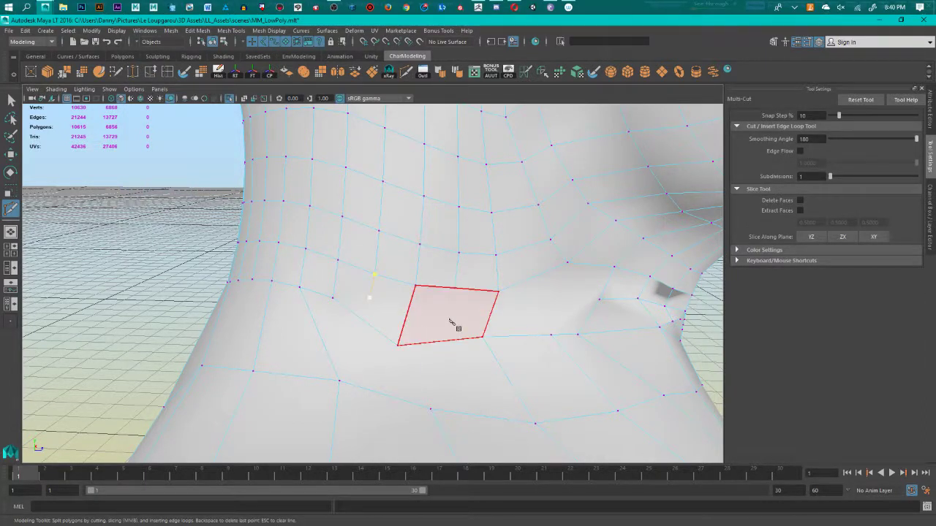
click(448, 318)
click(455, 290)
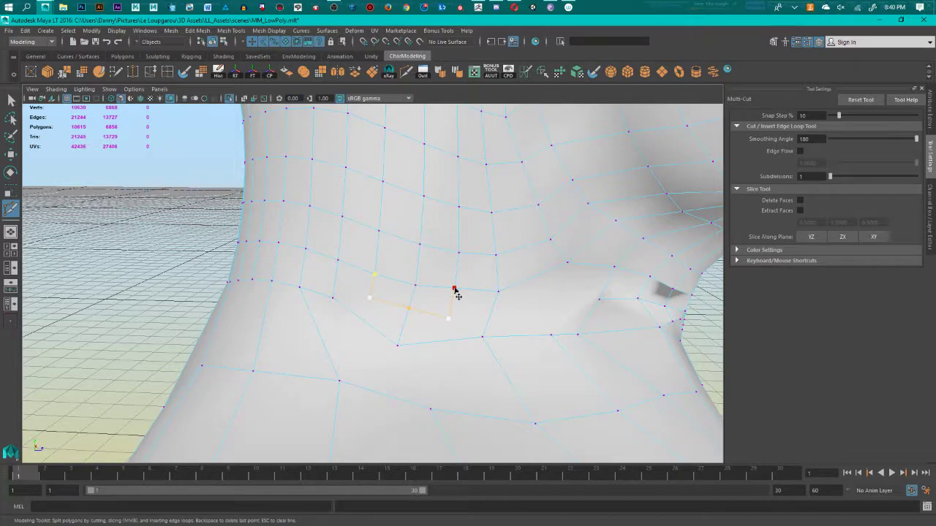
right_click(440, 334)
Step: Cut the matching U-shaped edge path below the grid on the opposite side of the neck
scroll(440, 333, down, 3)
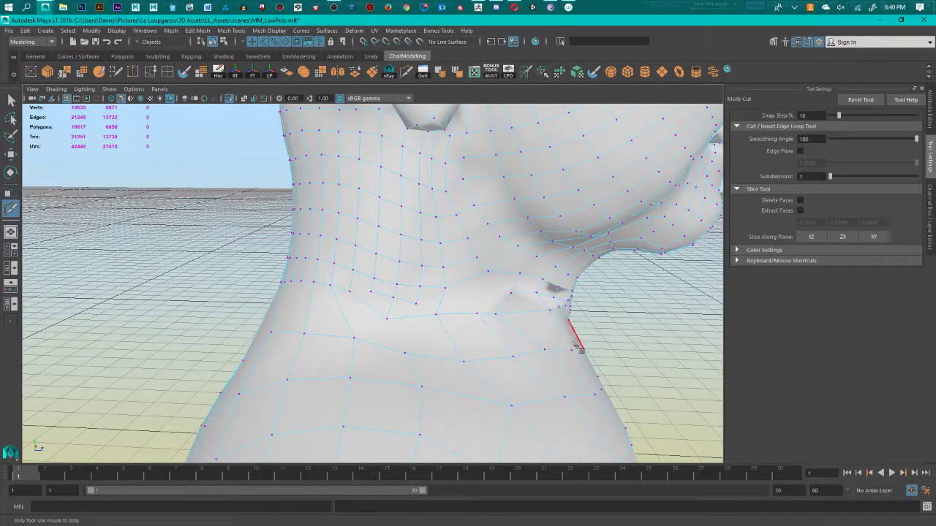
alt+drag(578, 341, 356, 327)
click(279, 331)
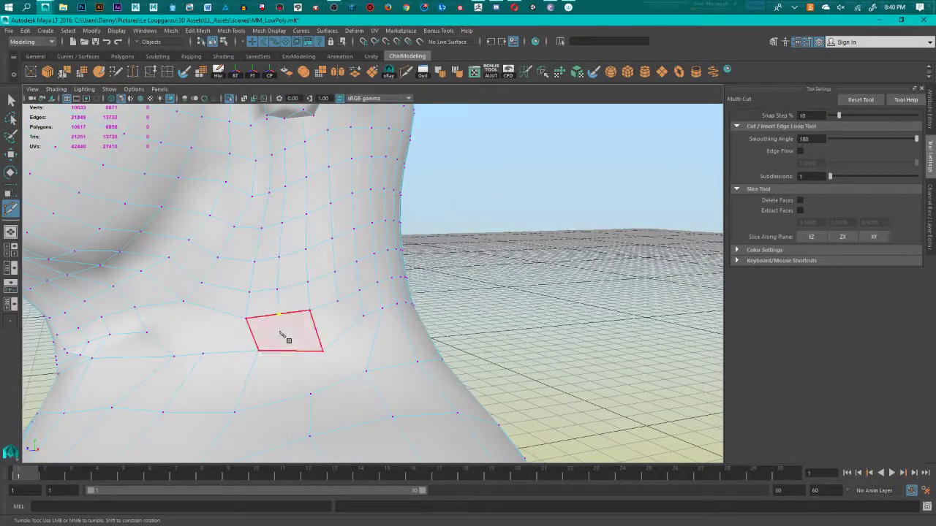
click(338, 318)
click(337, 302)
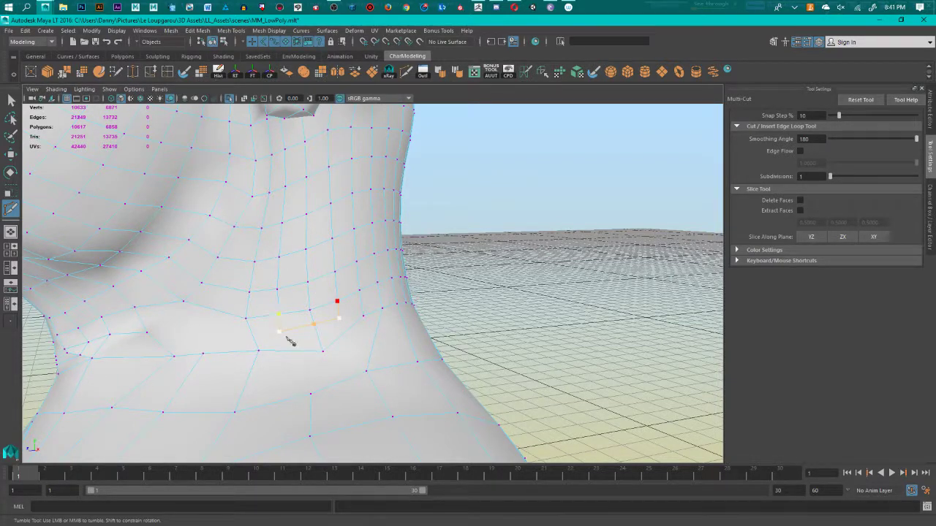
key(Return)
Step: Connect both lower corners of the new U-shaped cut to their adjacent outer vertices
key(w)
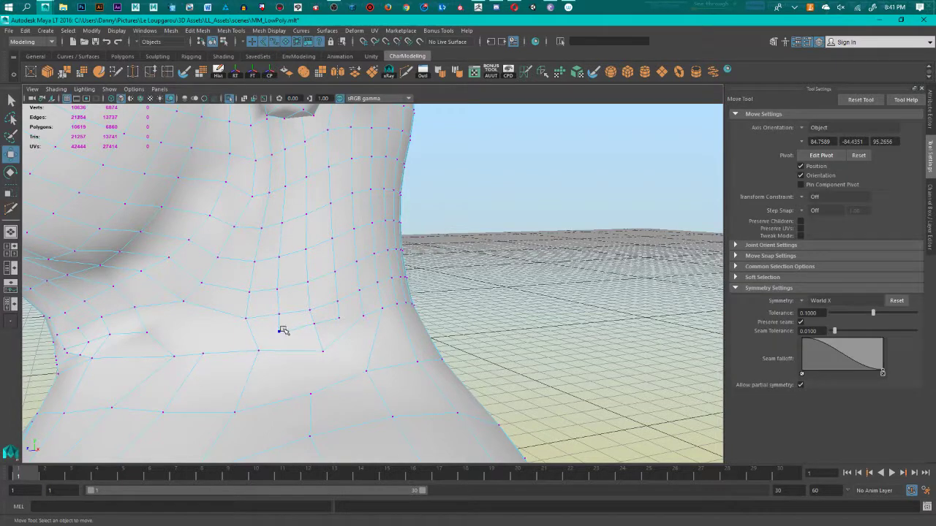
shift+click(259, 350)
shift+right_drag(260, 349, 261, 406)
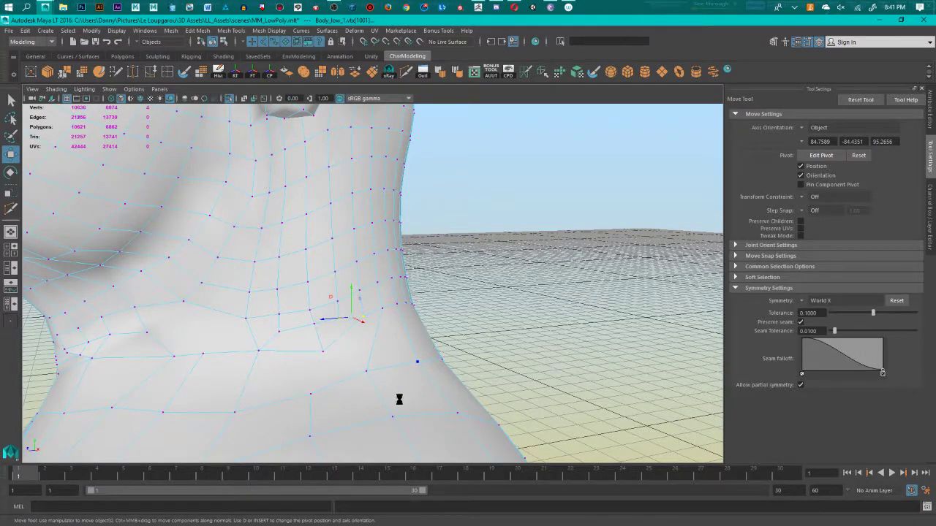
Step: Connect the neck-base corner vertex beneath the new cut to the nearest shoulder vertex below it
scroll(442, 330, down, 4)
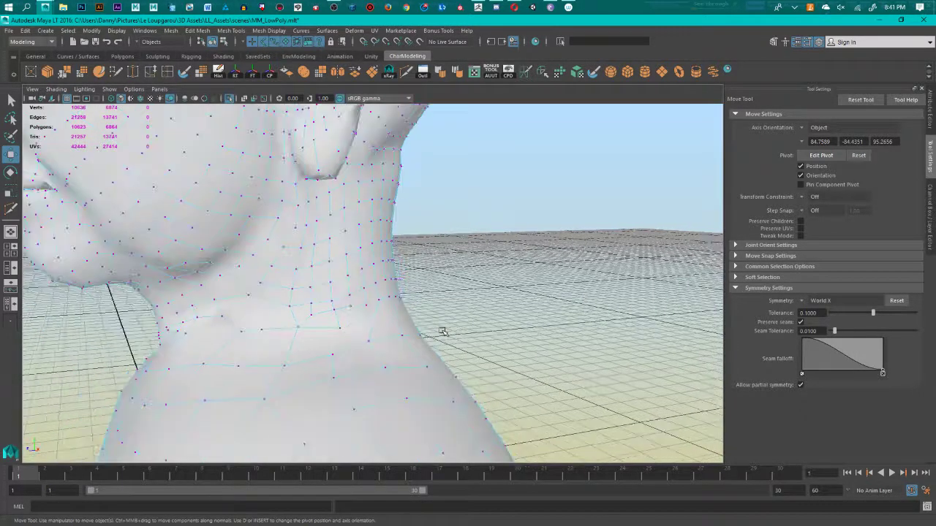
alt+drag(348, 373, 328, 378)
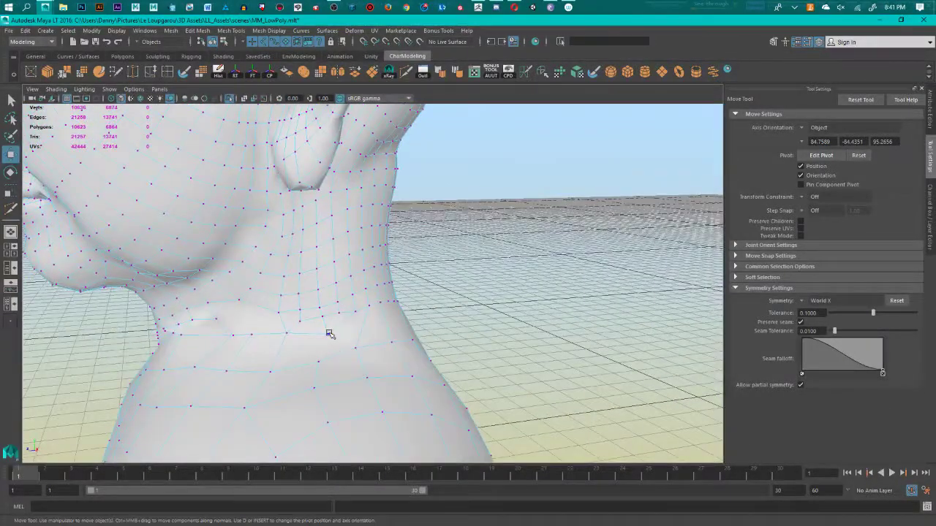
click(325, 345)
shift+right_click(324, 365)
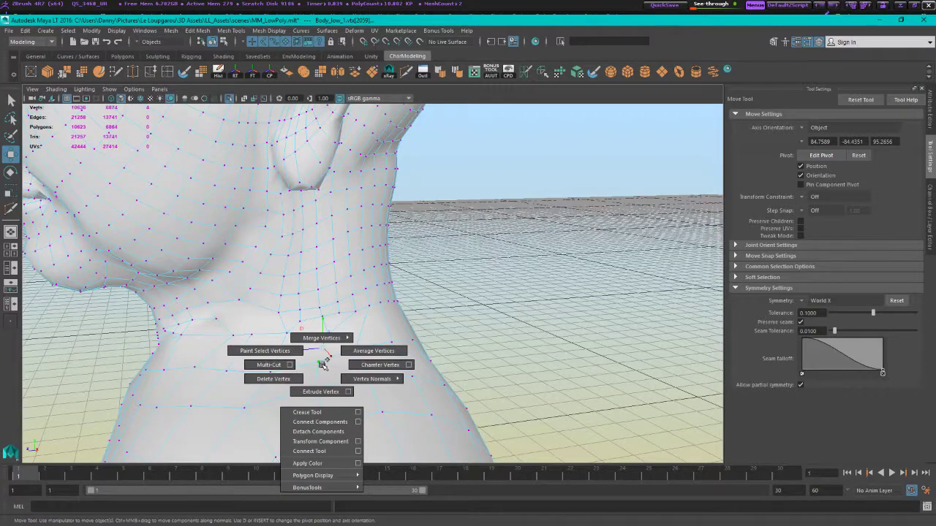
shift+right_drag(323, 365, 315, 424)
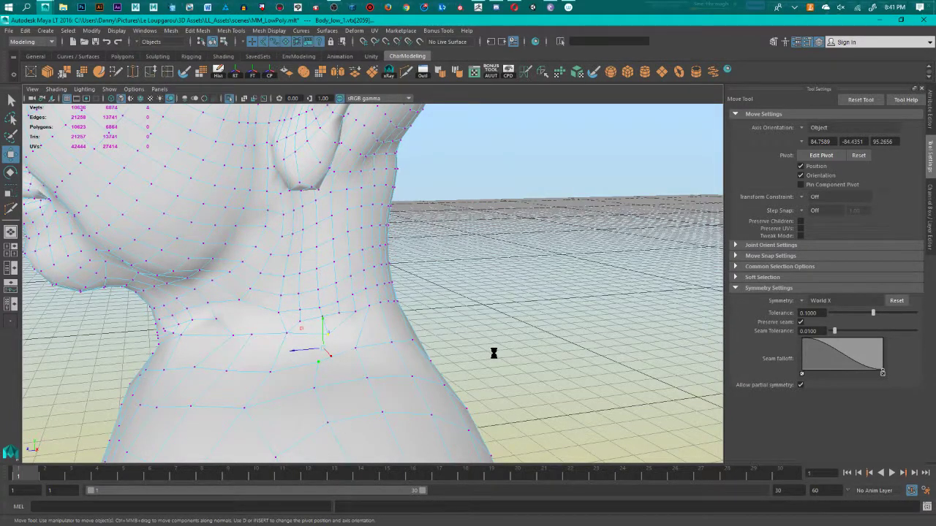
alt+drag(424, 323, 609, 296)
alt+middle_drag(535, 340, 425, 350)
scroll(424, 350, up, 2)
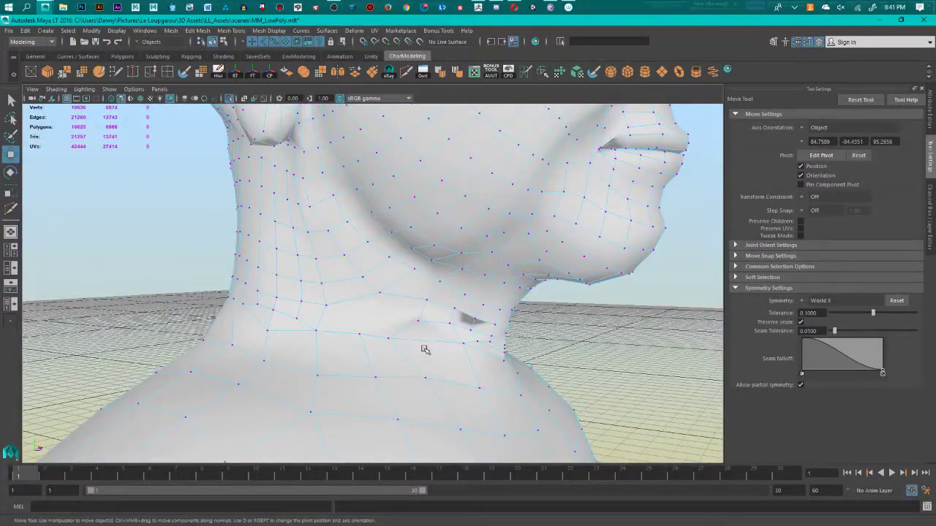
click(381, 291)
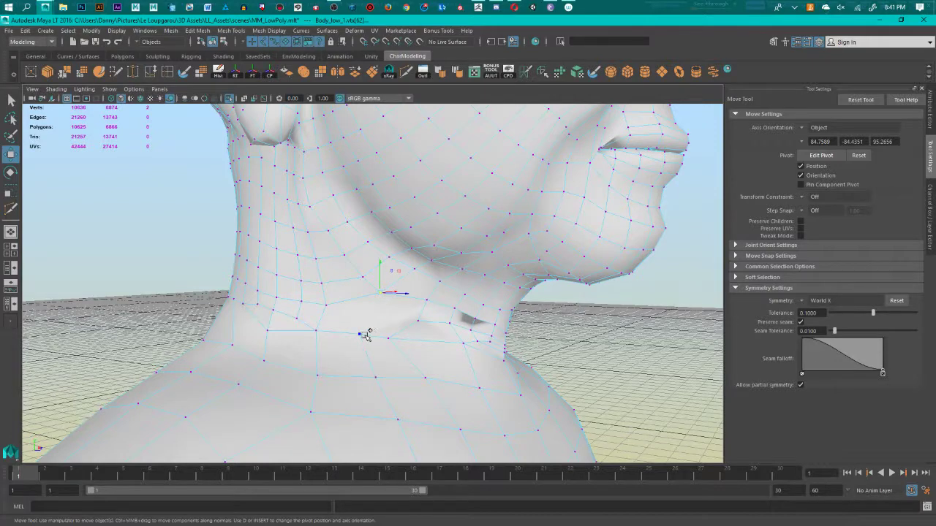
shift+click(366, 335)
drag(383, 291, 384, 291)
click(389, 338)
Step: Cut a new edge from the throat fold's outer vertex back across the face and up to the side-neck loop vertex
scroll(390, 383, up, 4)
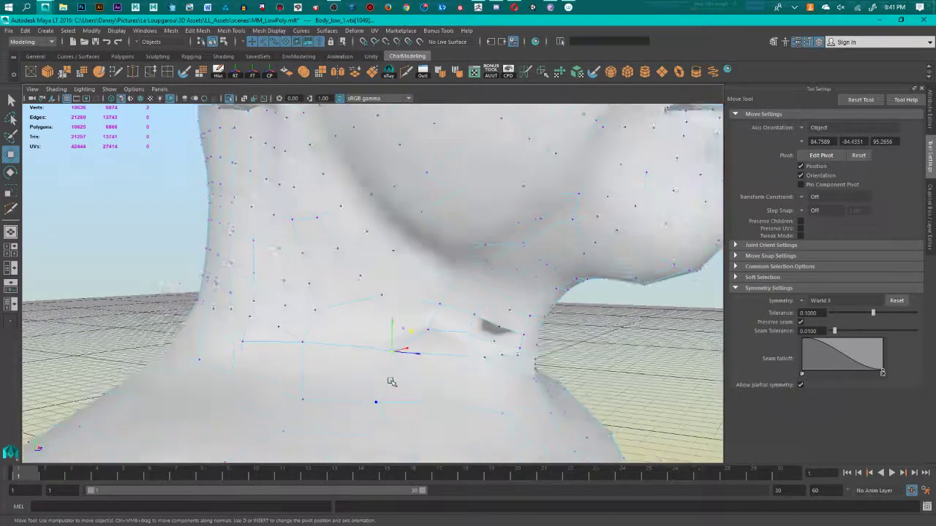
mouse_move(391, 382)
alt+middle_down()
mouse_move(355, 309)
mouse_move(403, 376)
alt+middle_up()
alt+drag(402, 376, 361, 349)
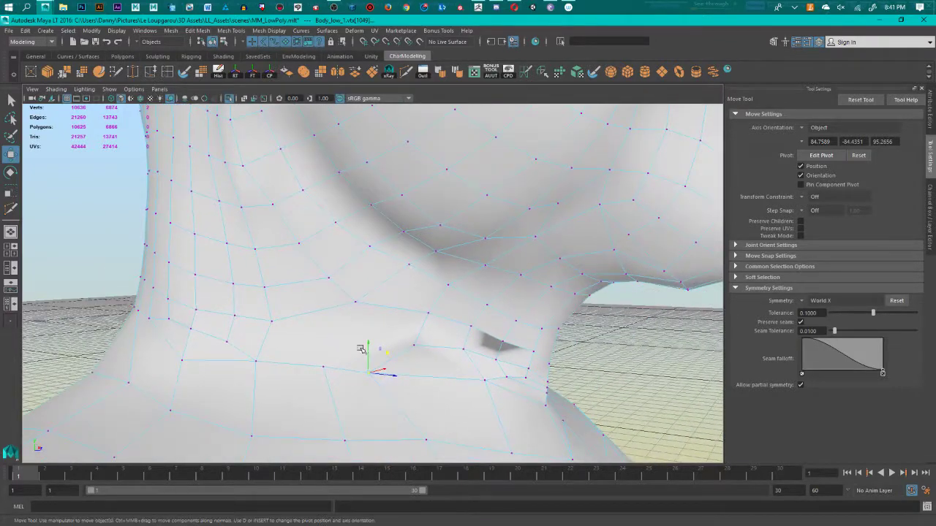
click(413, 346)
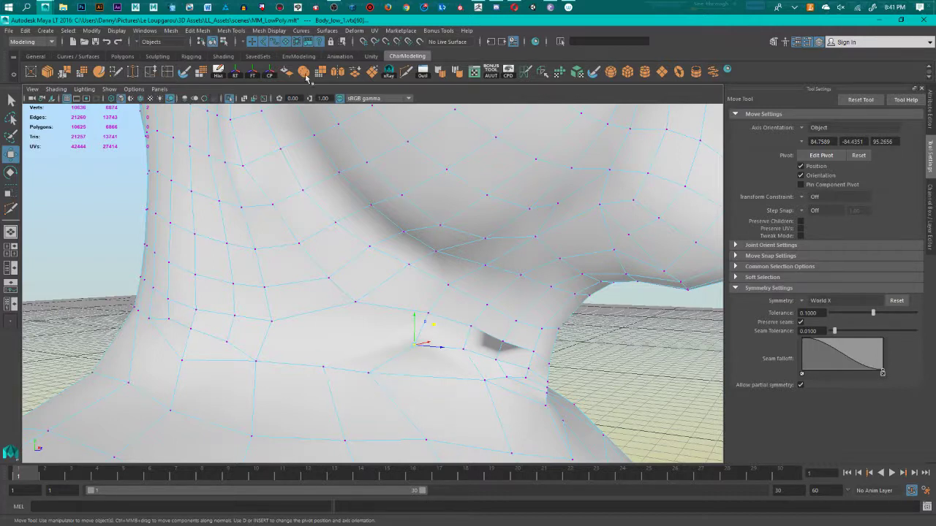
click(406, 71)
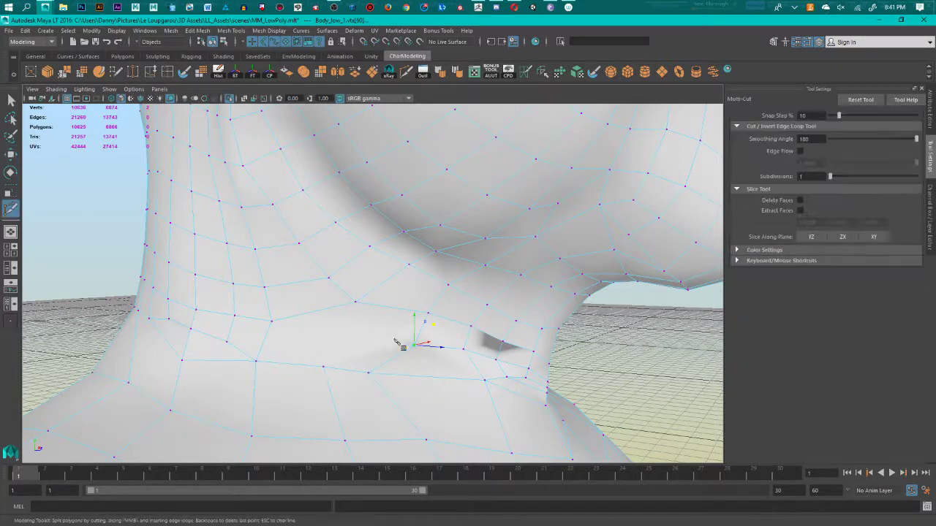
click(347, 340)
key(Return)
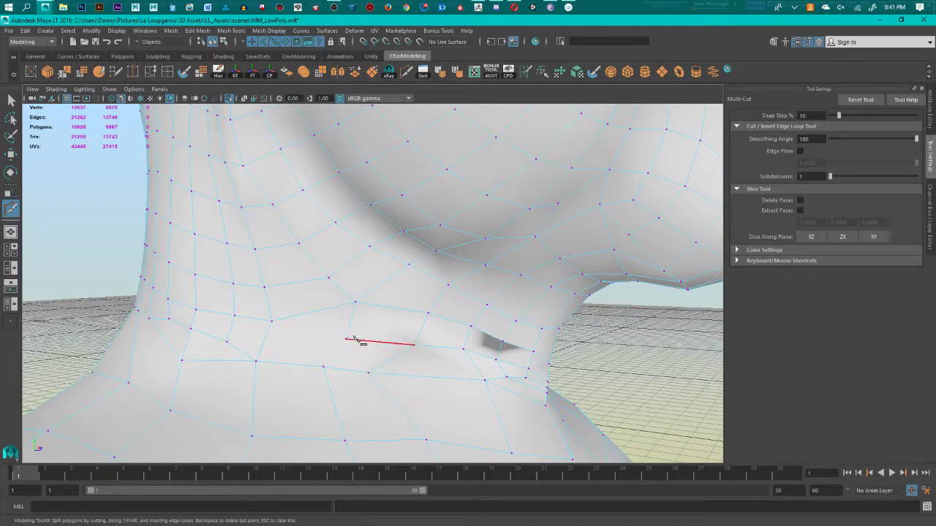
Step: Undo the last cut across the side-neck face behind the throat fold
click(323, 368)
key(Escape)
key(Escape)
key(ctrl+z)
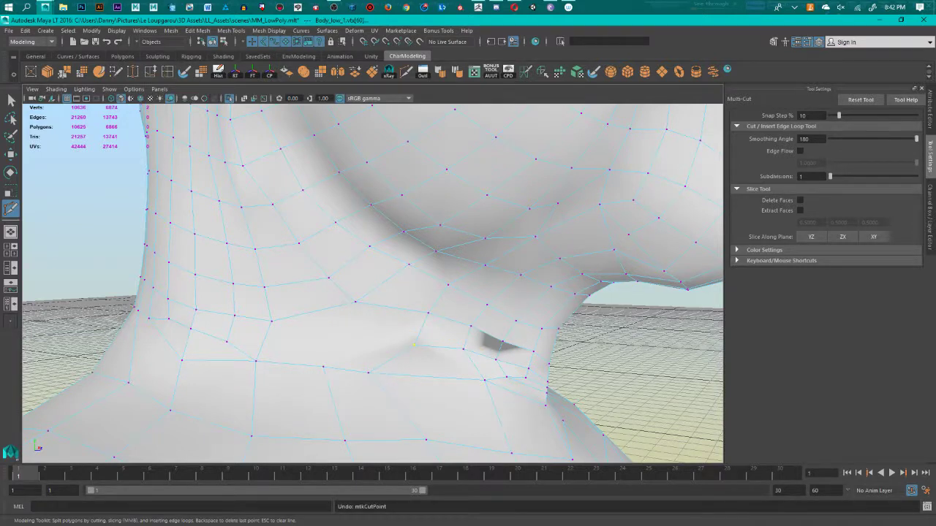
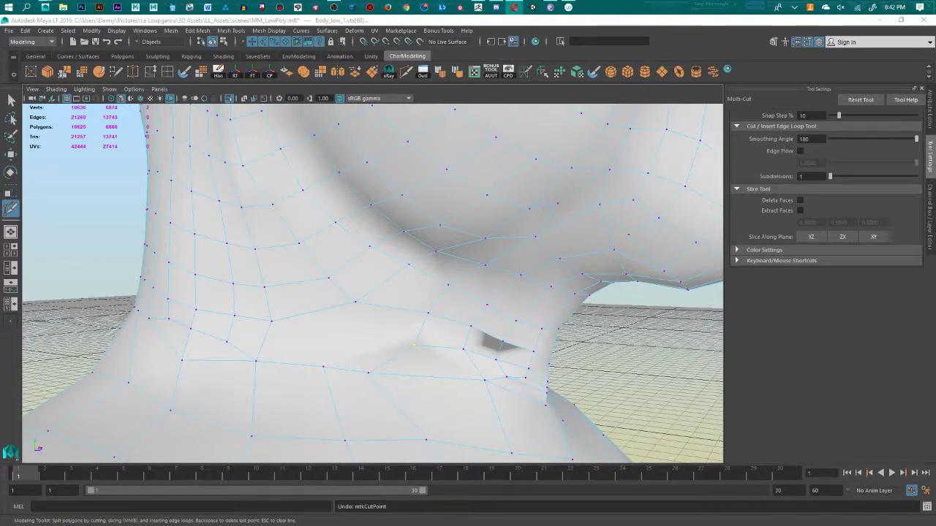
scroll(447, 328, down, 4)
scroll(373, 338, up, 4)
mouse_move(370, 337)
alt+mouse_down()
mouse_move(383, 332)
mouse_move(373, 335)
alt+mouse_up()
alt+drag(340, 365, 249, 333)
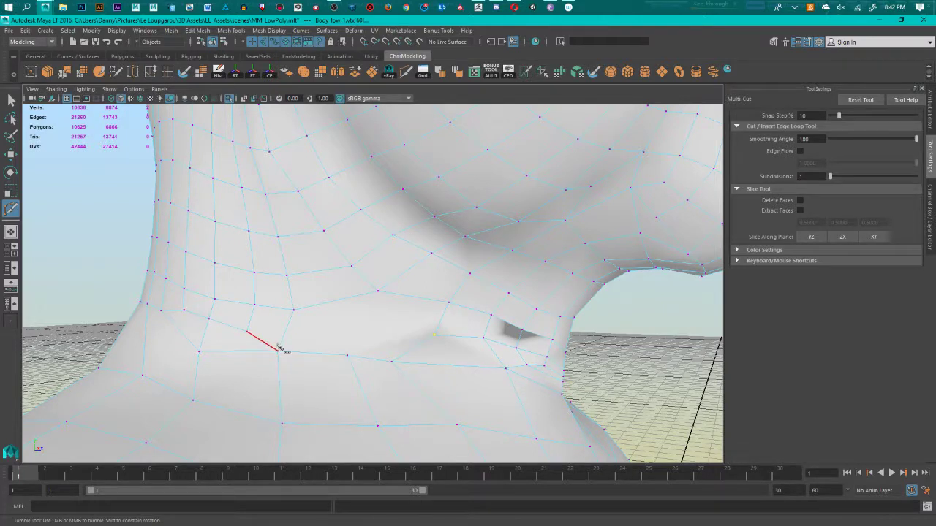
click(347, 357)
key(ctrl+z)
Step: Connect the side-neck loop vertex above the smooth face to the neck-base vertex below it
key(w)
click(376, 295)
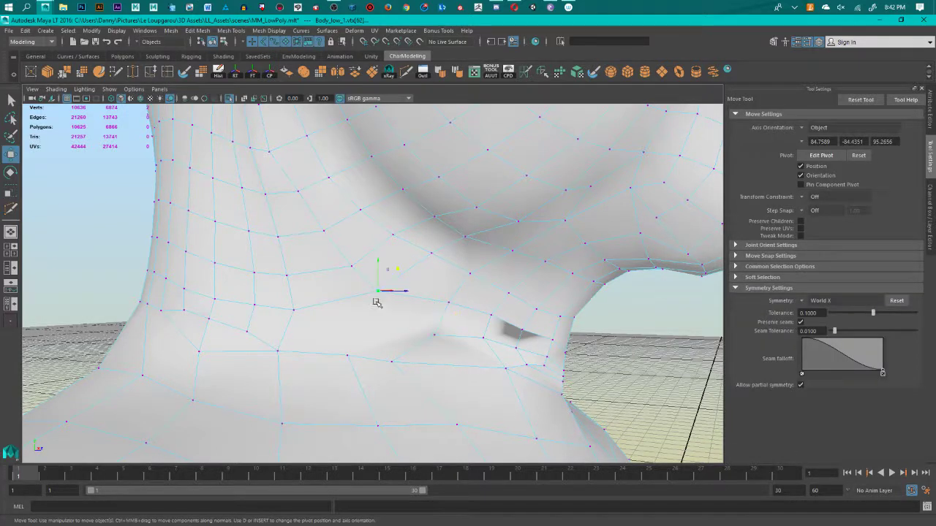
shift+right_click(350, 357)
mouse_move(350, 357)
shift+right_down()
mouse_move(339, 374)
mouse_move(350, 370)
mouse_move(345, 427)
shift+right_up()
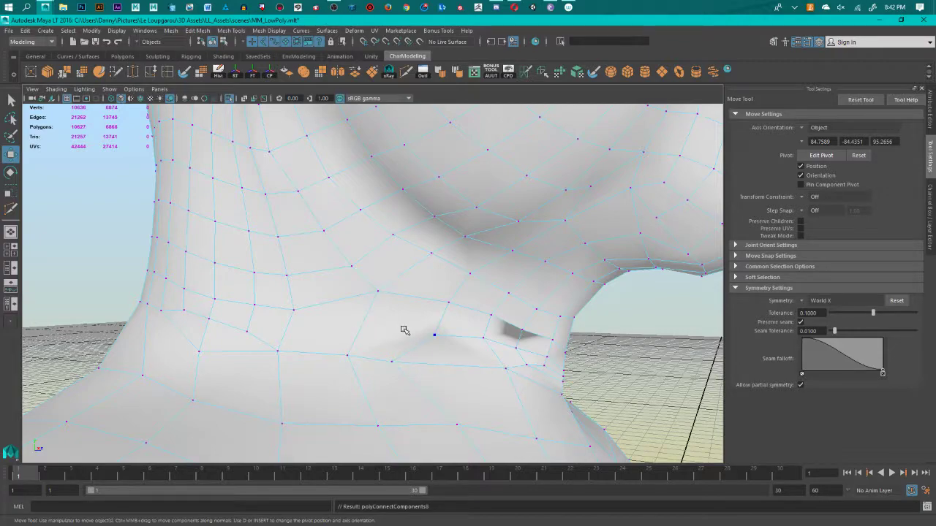
Step: Try deleting the edges beside the throat fold that run toward the front neck base
alt+drag(408, 328, 384, 323)
right_drag(367, 320, 358, 248)
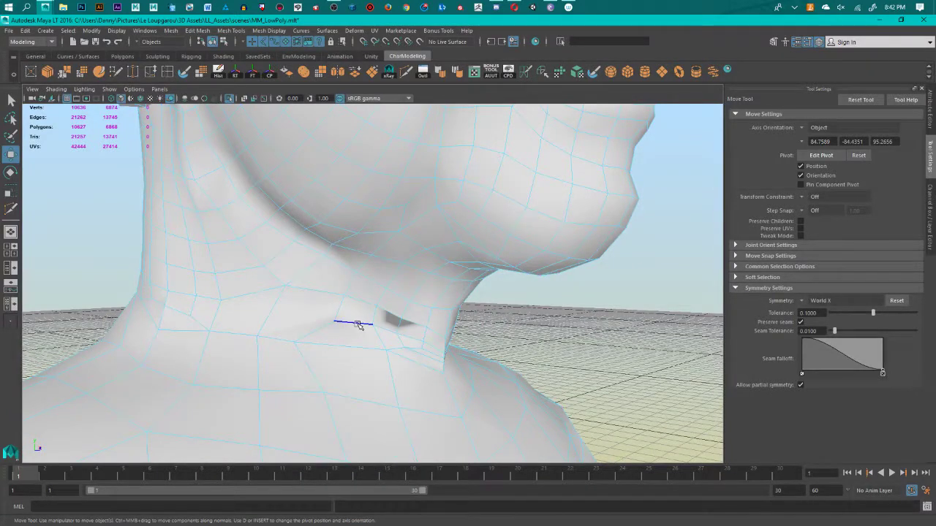
click(359, 323)
alt+drag(545, 342, 528, 337)
shift+click(322, 328)
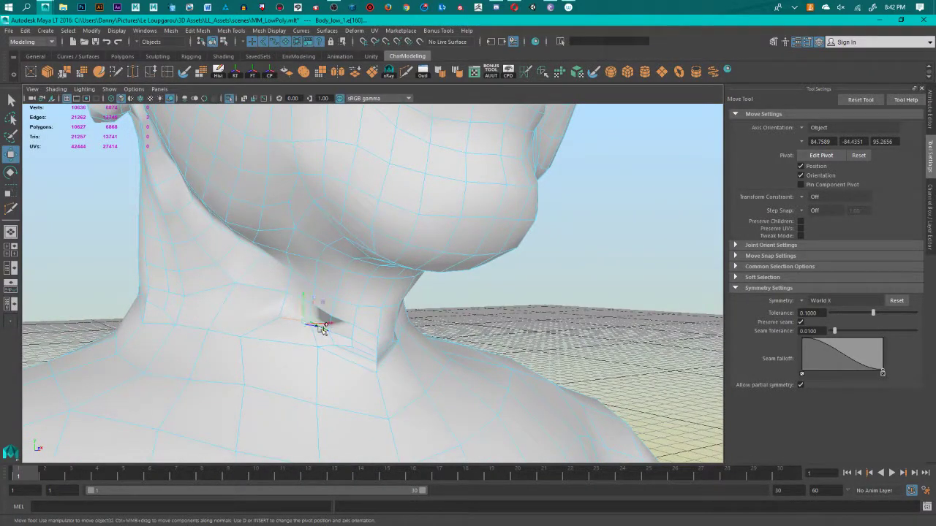
shift+click(340, 337)
shift+click(360, 343)
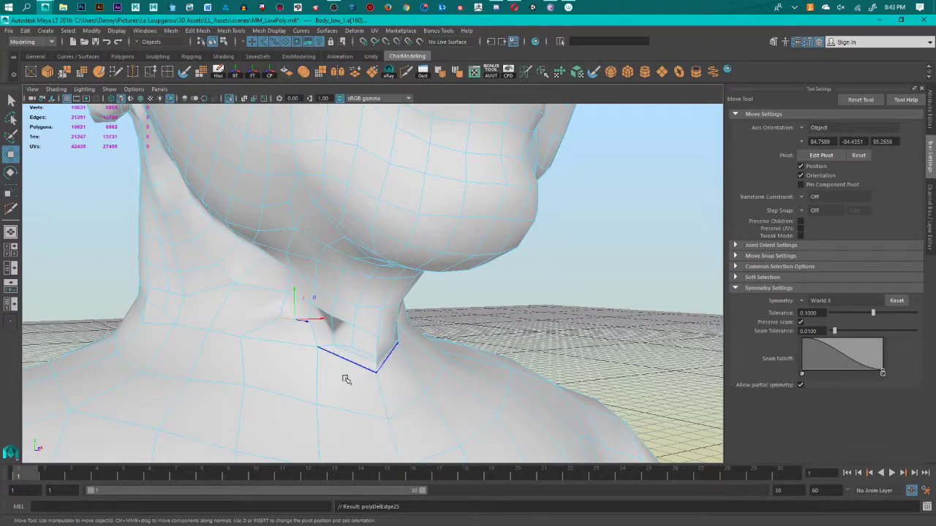
key(Delete)
alt+drag(540, 327, 569, 323)
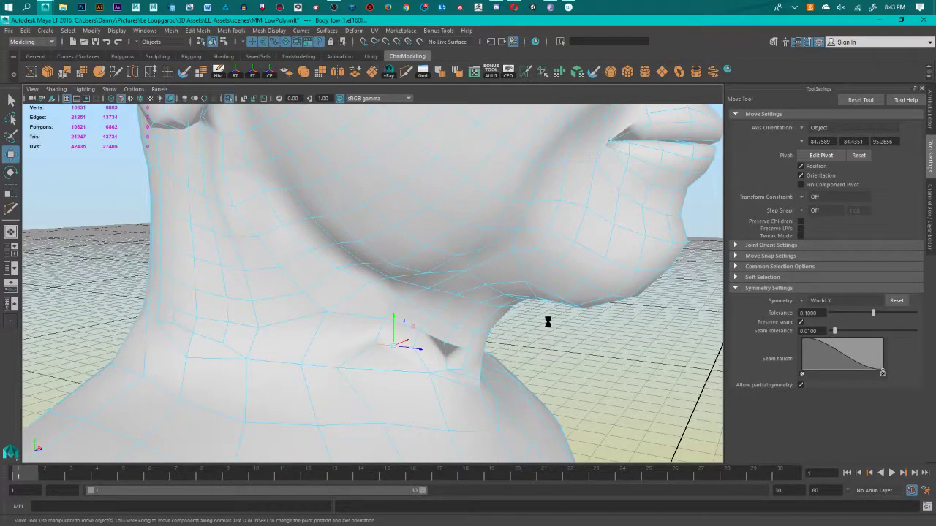
alt+drag(550, 362, 485, 336)
key(ctrl+z)
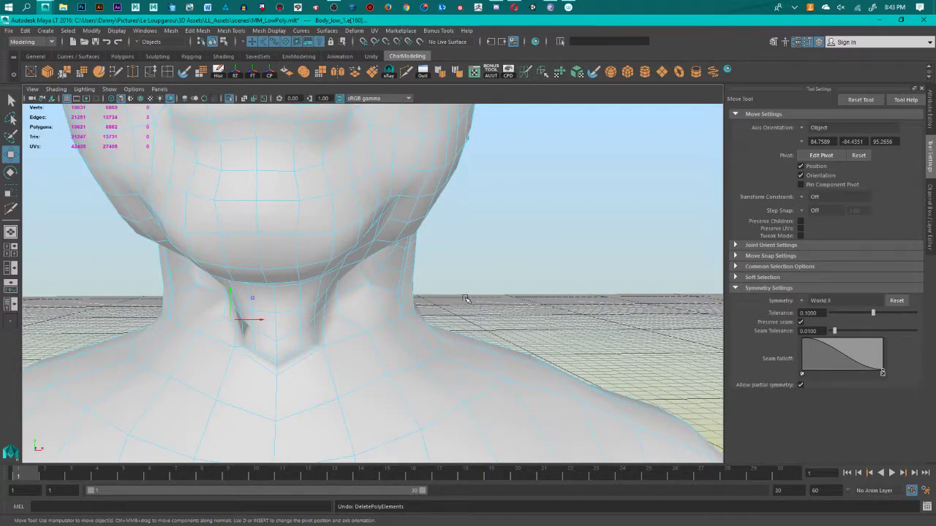
key(ctrl+z)
Step: Cut an edge path from the throat fold's outer vertex back across the side of the neck to the grid's lower corner vertex
alt+drag(416, 300, 504, 304)
scroll(328, 378, up, 2)
alt+middle_drag(306, 341, 332, 327)
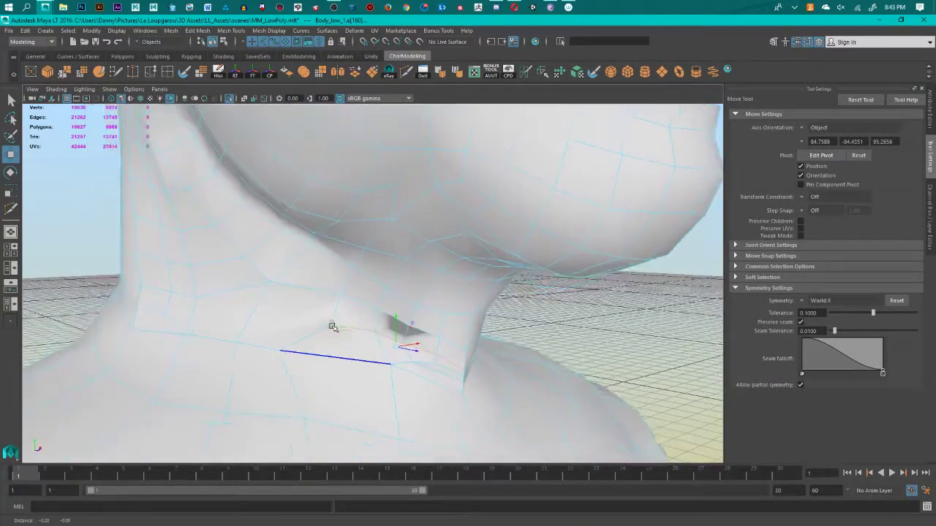
right_drag(332, 326, 268, 257)
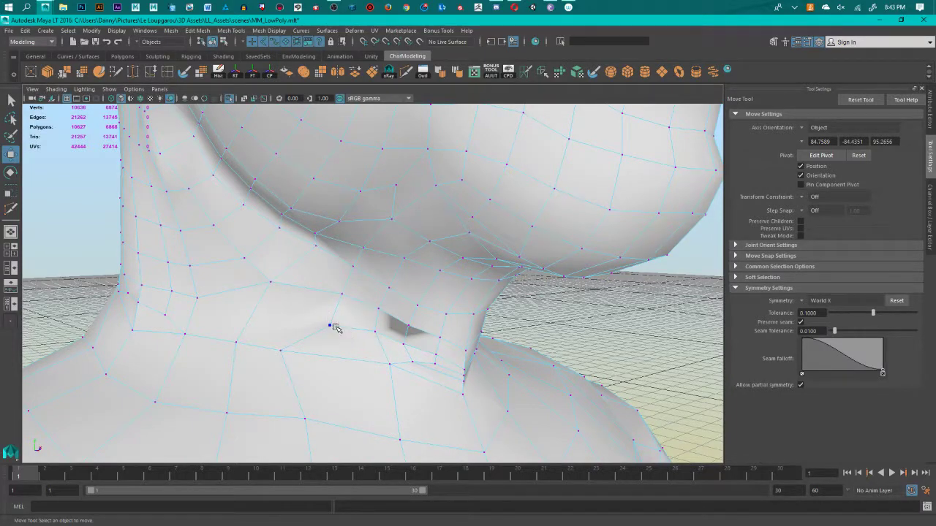
click(331, 325)
mouse_move(363, 328)
alt+mouse_down()
mouse_move(337, 326)
mouse_move(352, 333)
alt+mouse_up()
alt+drag(333, 395, 353, 400)
alt+drag(347, 358, 355, 361)
alt+middle_drag(355, 361, 340, 361)
scroll(341, 362, up, 4)
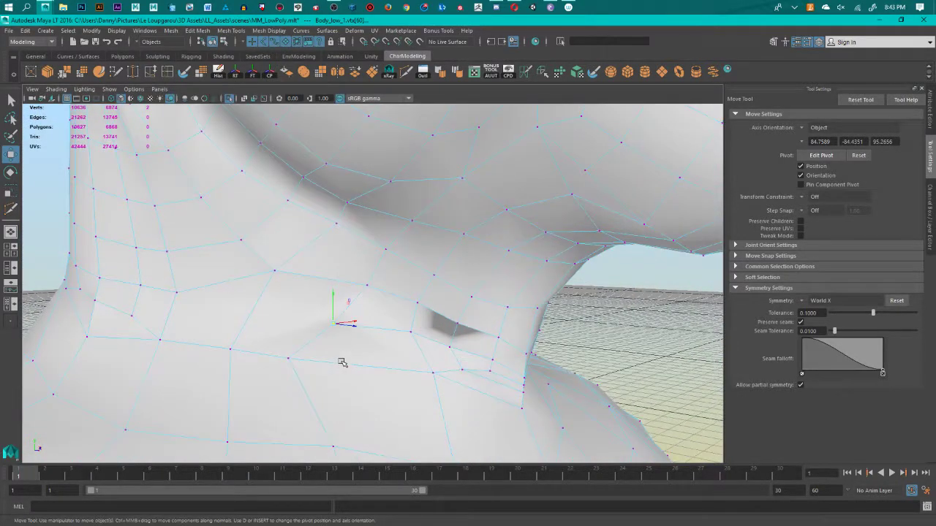
scroll(341, 362, down, 4)
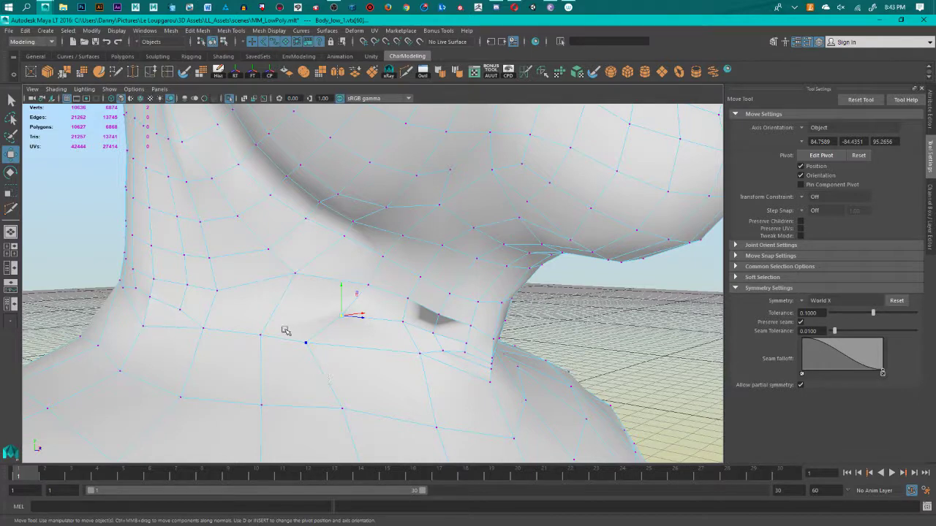
alt+drag(313, 256, 315, 317)
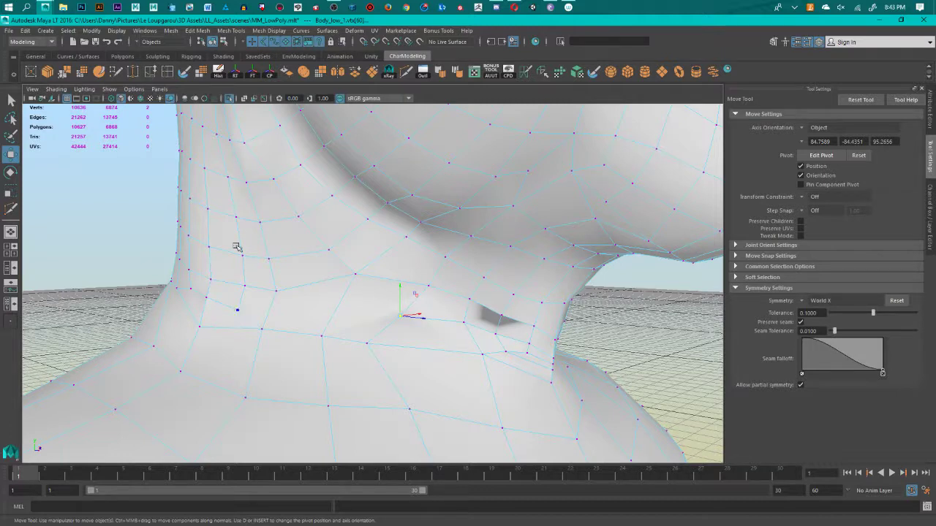
click(406, 73)
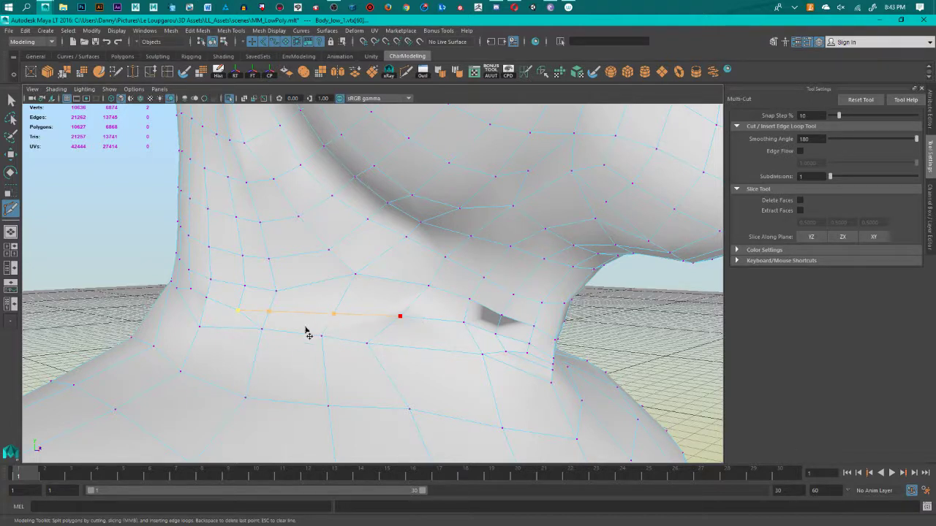
alt+drag(298, 330, 303, 335)
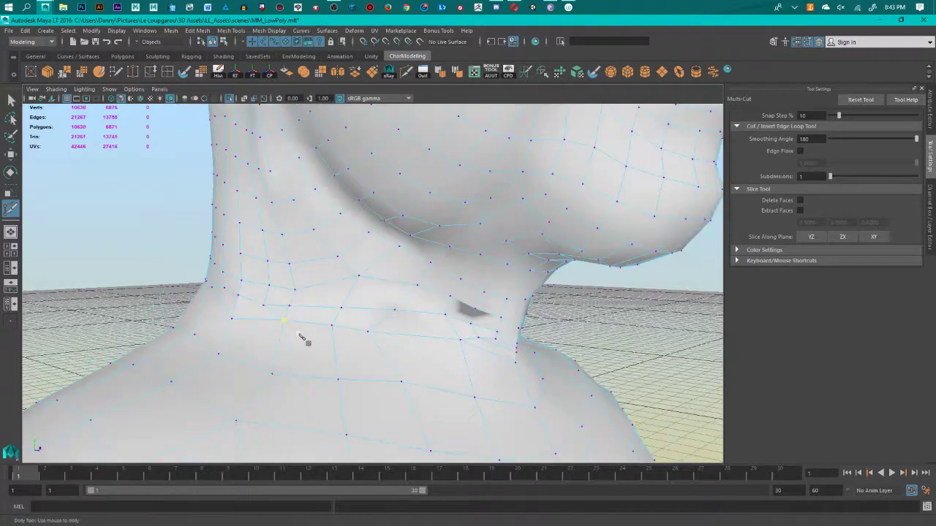
Step: Cut the matching edge path between the throat fold and the grid's lower corner on the opposite side of the neck
alt+drag(495, 351, 415, 365)
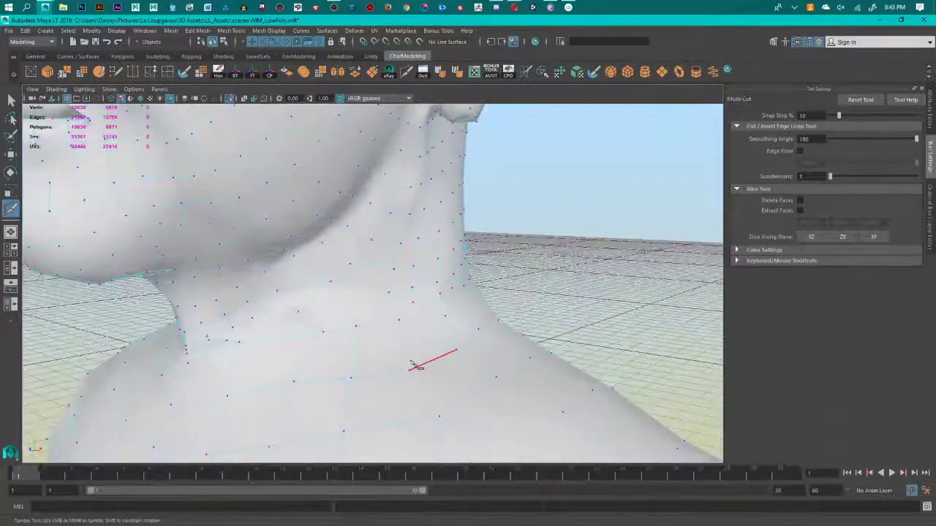
click(298, 313)
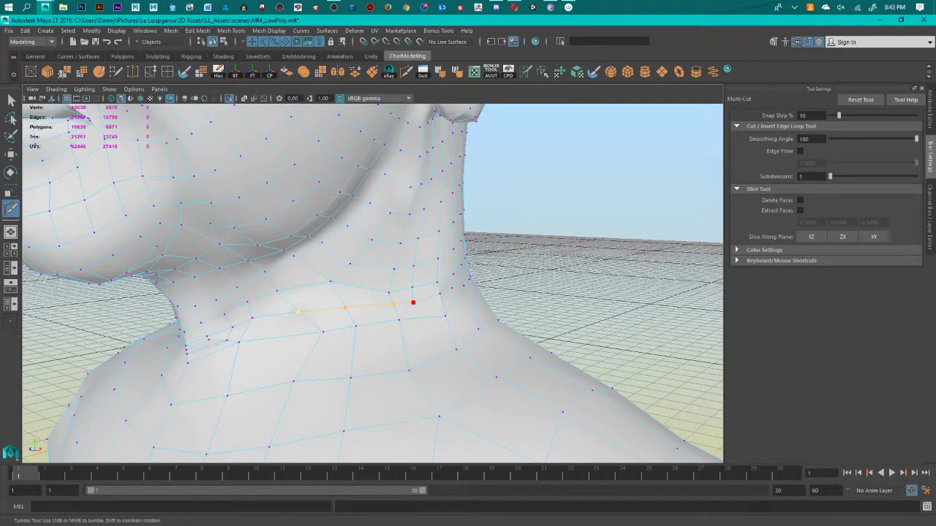
key(Return)
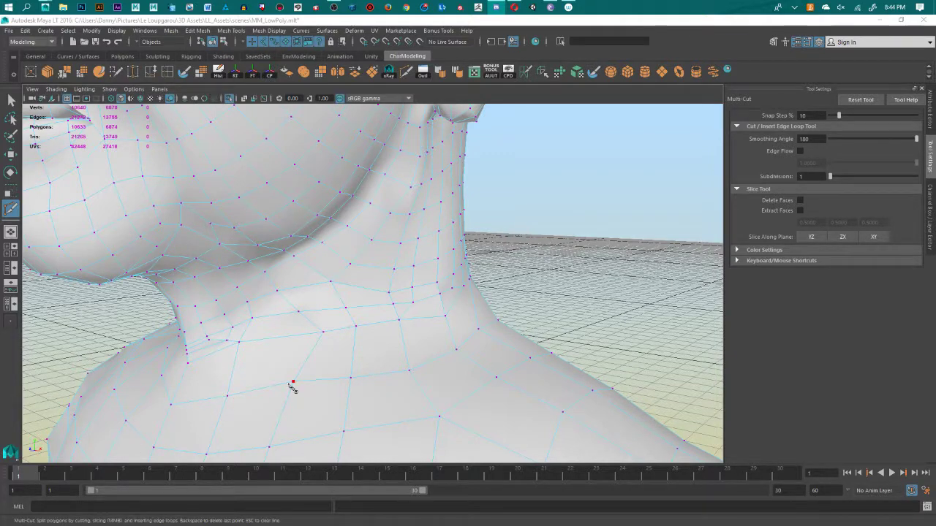
Step: Delete the short edge between the new cut and the neck-base loop near the grid's lower corner on both sides
alt+right_drag(424, 322, 434, 367)
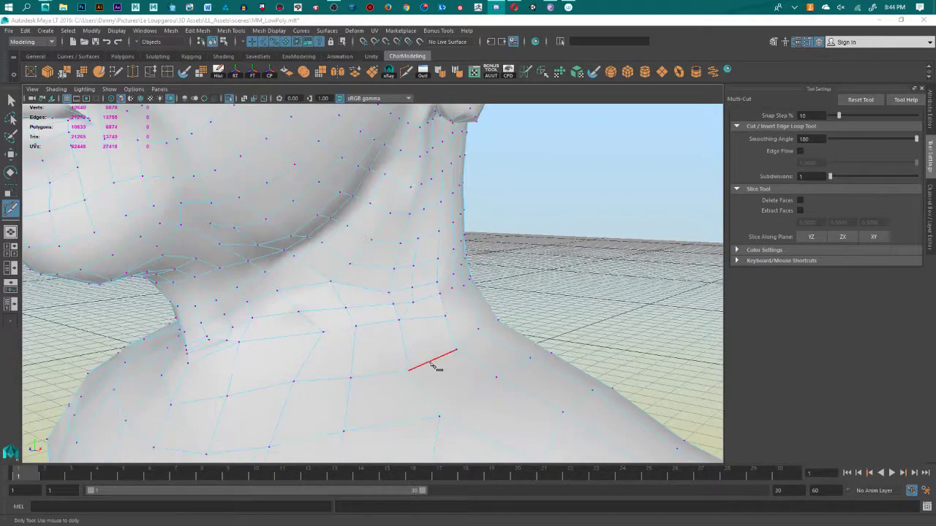
alt+drag(428, 365, 413, 331)
key(w)
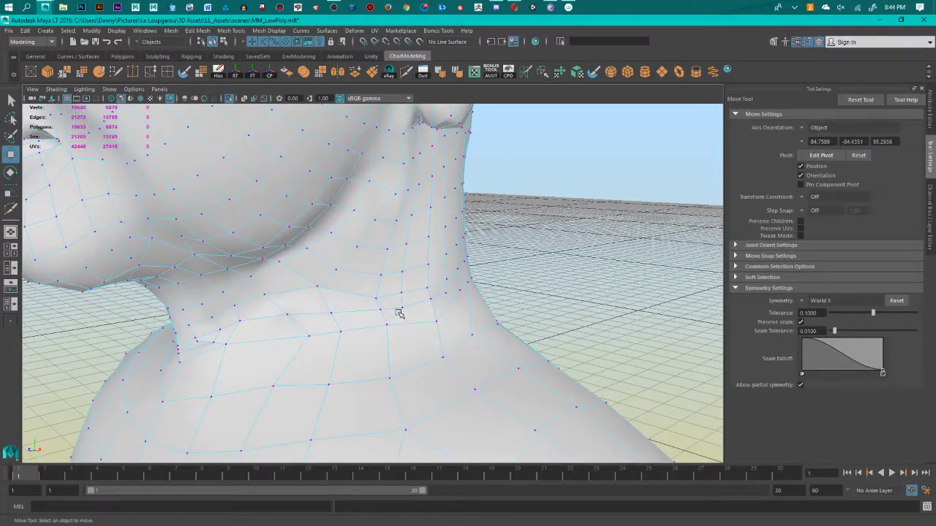
right_drag(398, 313, 400, 233)
alt+drag(496, 379, 446, 380)
alt+drag(396, 341, 384, 355)
click(390, 314)
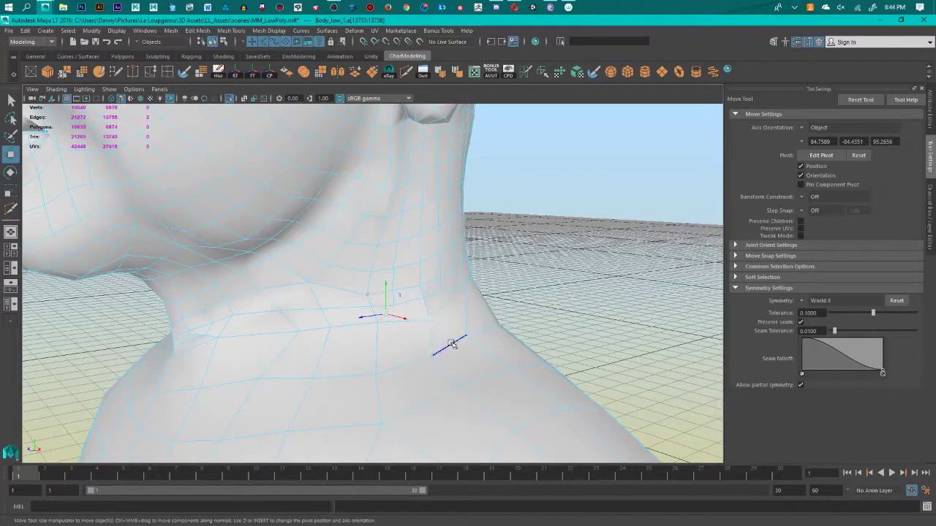
click(312, 378)
alt+drag(313, 378, 378, 332)
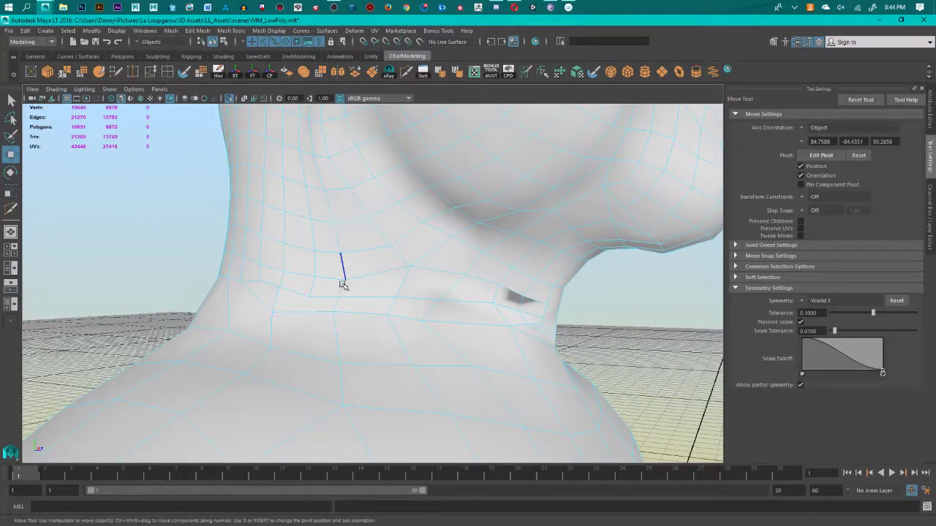
Step: Delete the vertical edge below the rear neck grid and the diagonal edge beside it at the neck base
alt+drag(341, 282, 346, 387)
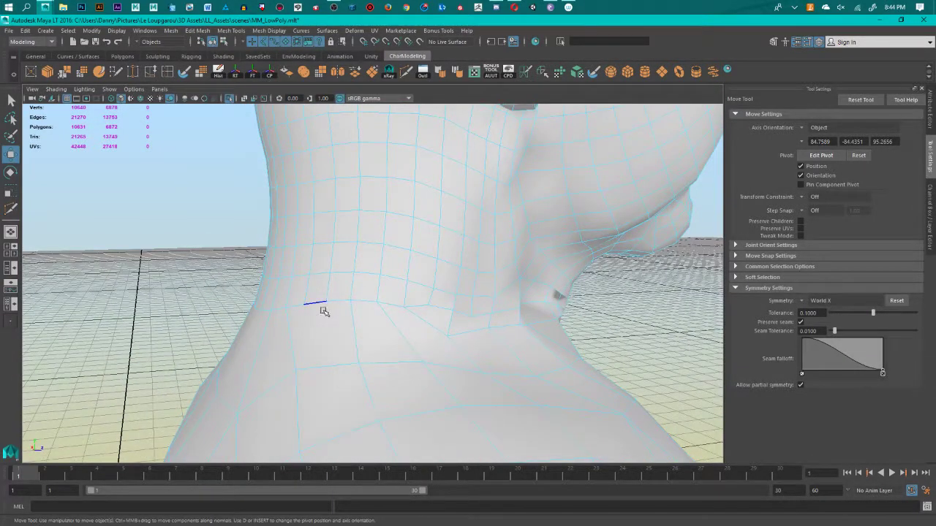
click(355, 342)
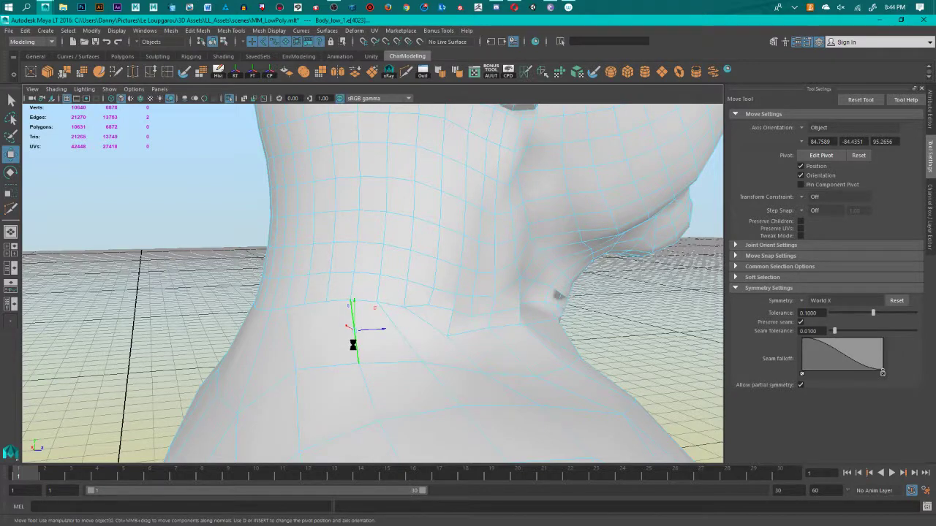
key(Delete)
alt+drag(410, 357, 385, 344)
click(334, 296)
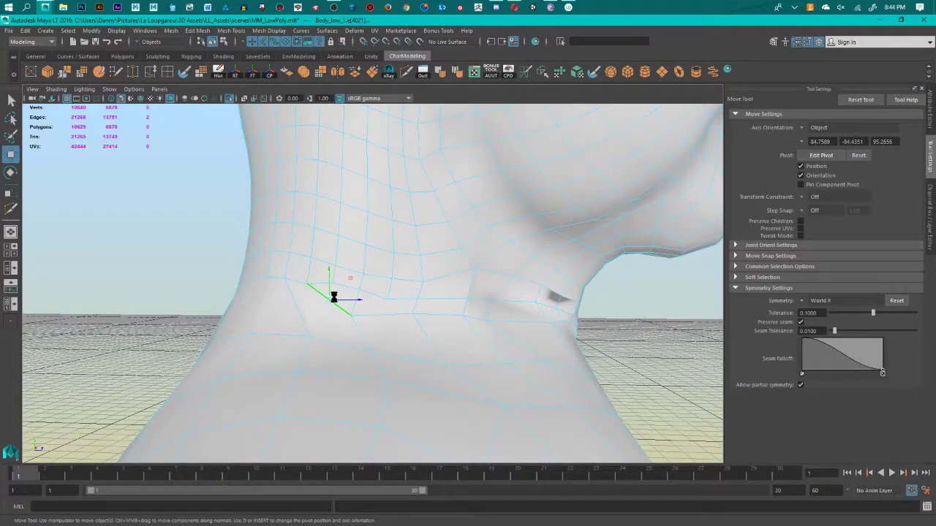
Step: Cut a continuous edge path around the back of the neck base from one side-neck corner to the other
alt+drag(266, 342, 500, 340)
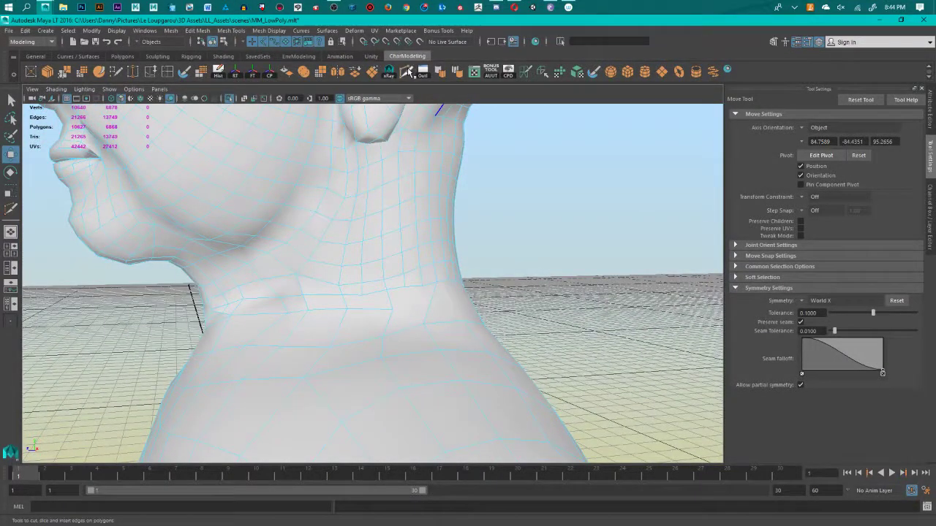
click(406, 71)
alt+drag(554, 307, 491, 395)
click(389, 331)
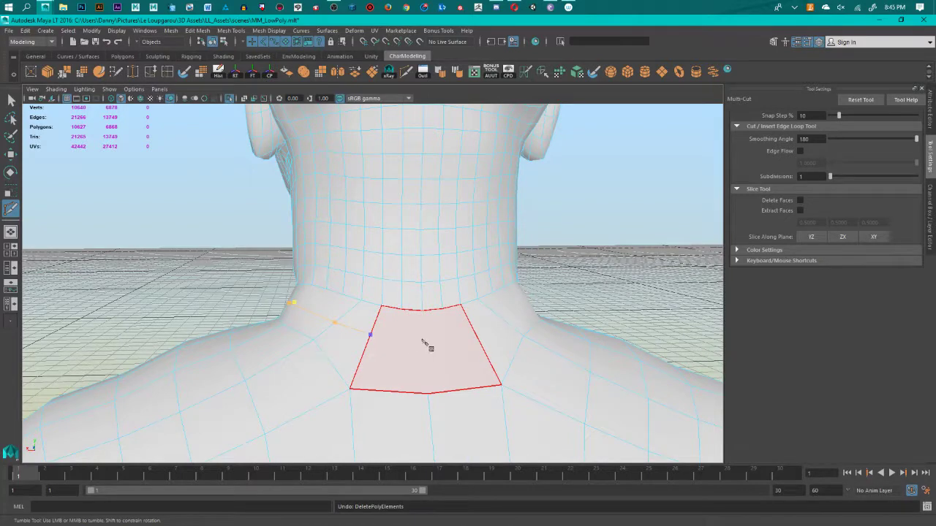
click(480, 331)
alt+drag(484, 338, 479, 391)
click(454, 334)
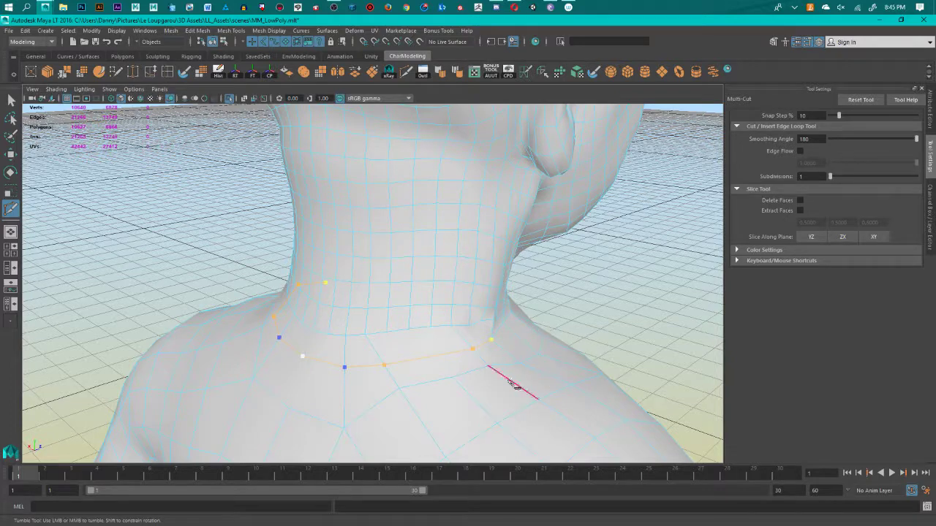
Step: Cut a vertical center edge from the lowest rear neck vertex through the new loop to the upper back, and save the scene
alt+right_drag(522, 392, 459, 372)
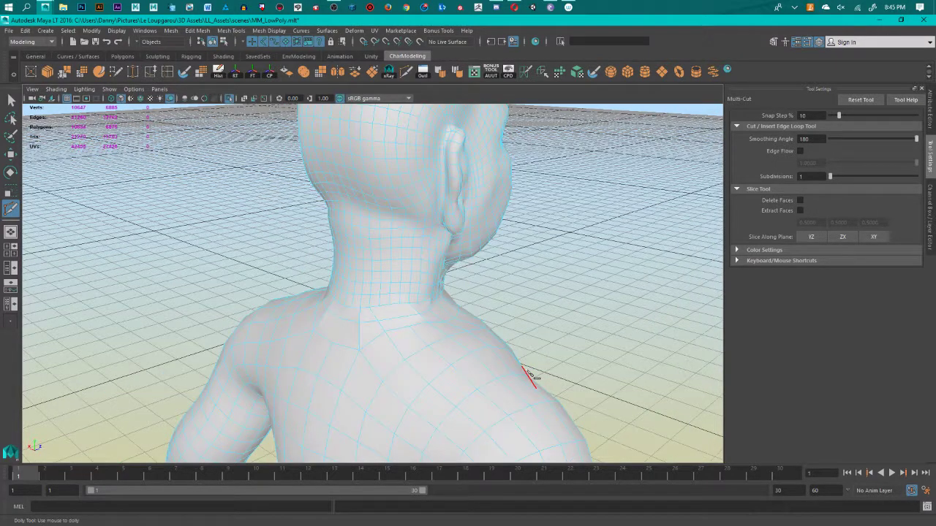
alt+drag(533, 376, 518, 329)
click(388, 312)
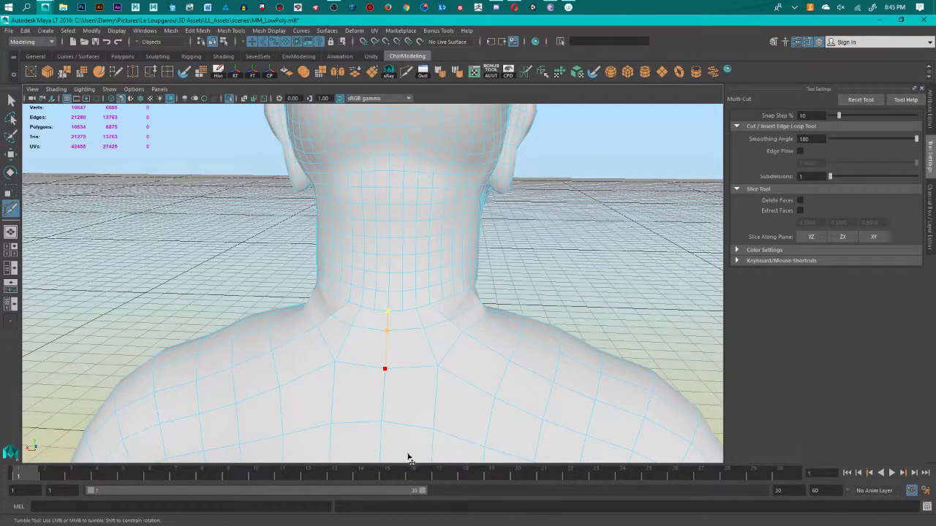
right_click(431, 298)
scroll(450, 404, up, 2)
key(ctrl+s)
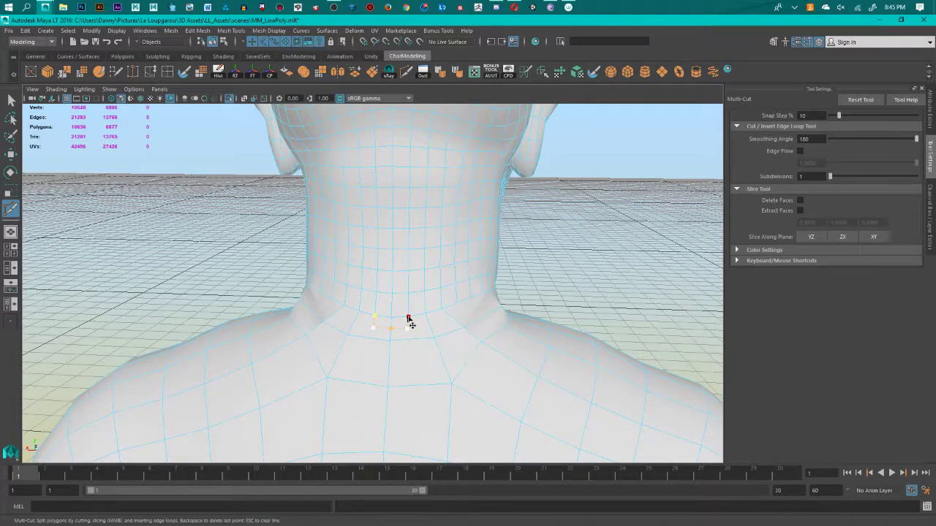
Step: Cut a small U-shaped edge path across the center line just below the rear neck grid
click(408, 318)
key(Return)
alt+right_drag(391, 387, 369, 406)
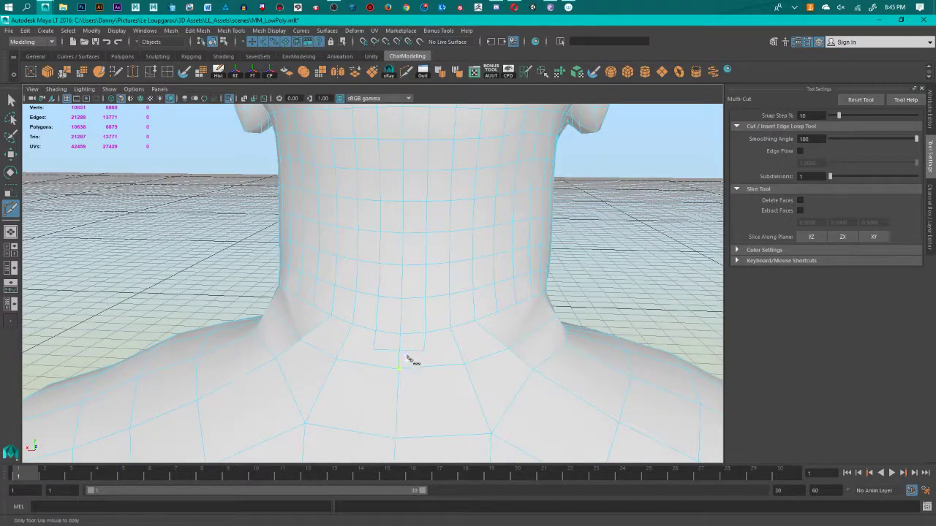
Step: Connect the corner vertices of the U-shaped path to the neighbouring neck-base loop vertices on both sides
alt+right_drag(411, 361, 383, 326)
key(w)
right_drag(389, 267, 340, 271)
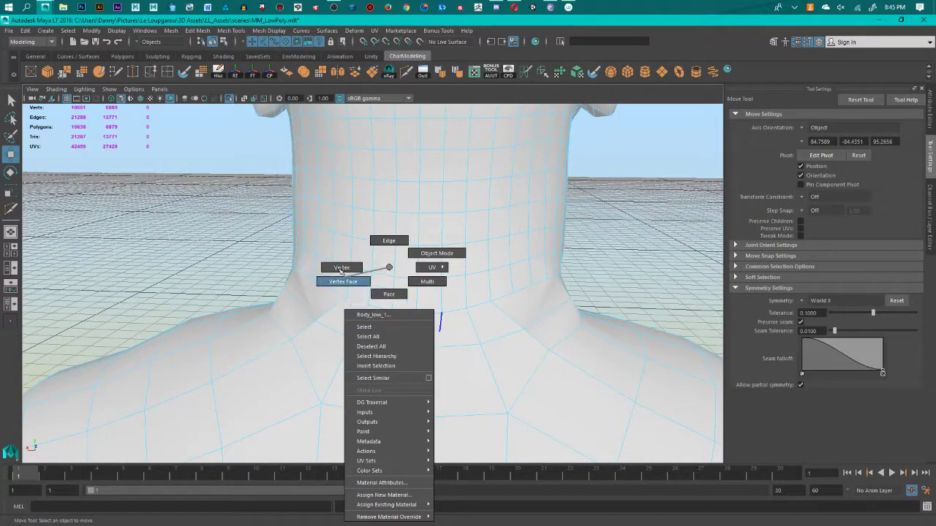
click(388, 329)
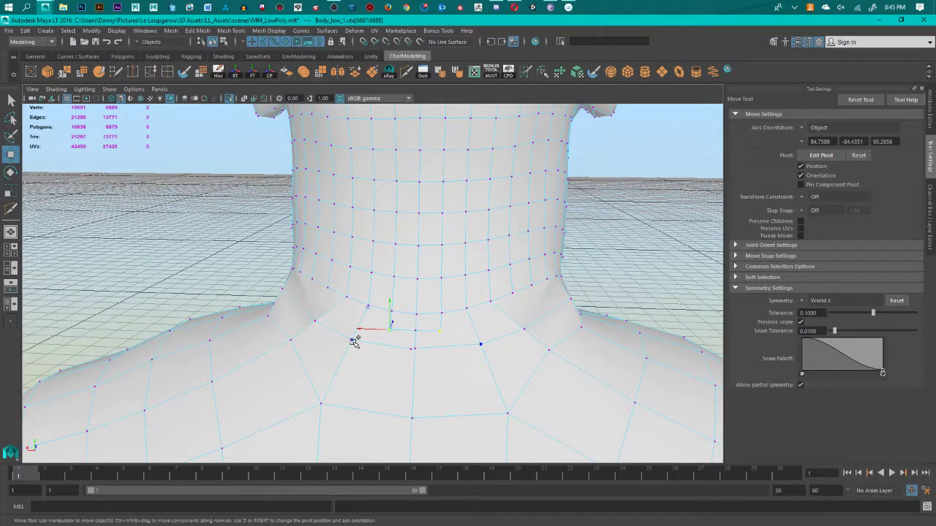
shift+right_click(354, 342)
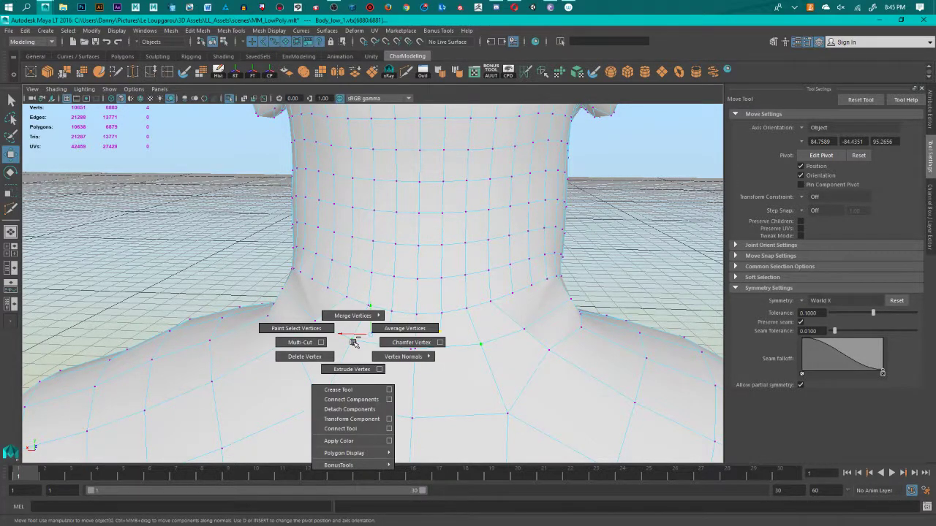
click(356, 399)
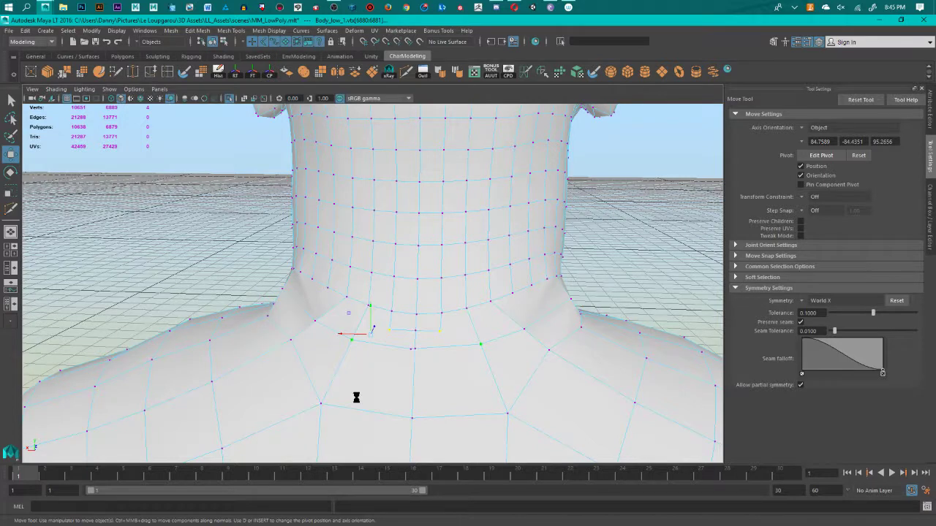
click(419, 381)
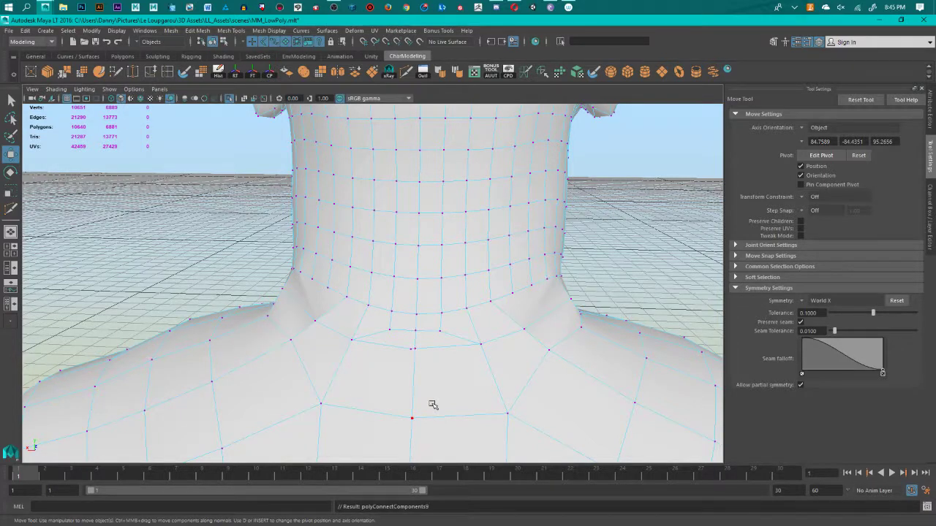
Step: Turn symmetry off and delete the stray vertex beside the center line on the rear neck-base loop
click(804, 300)
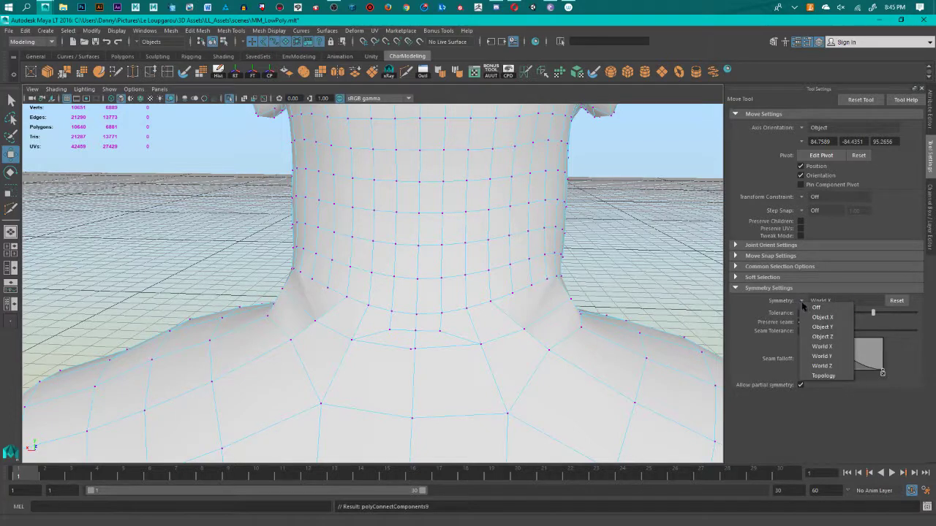
click(812, 304)
click(408, 351)
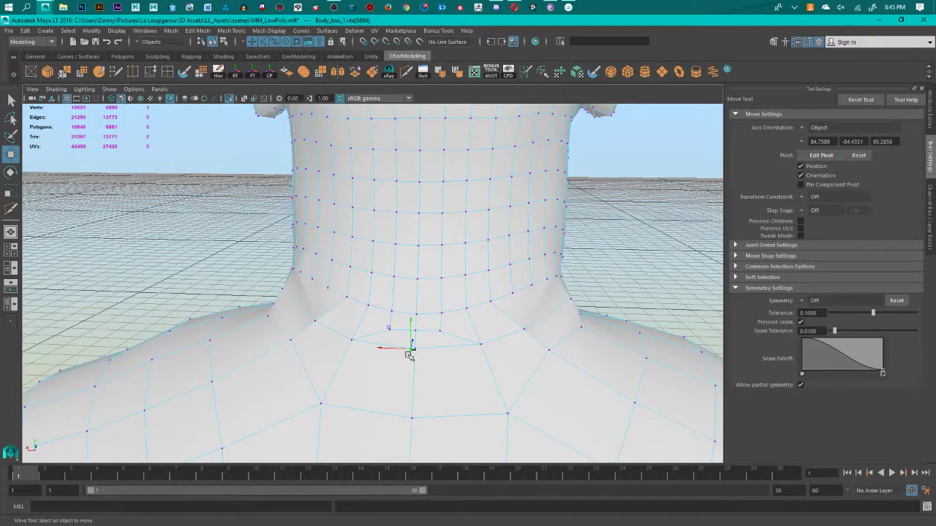
key(Delete)
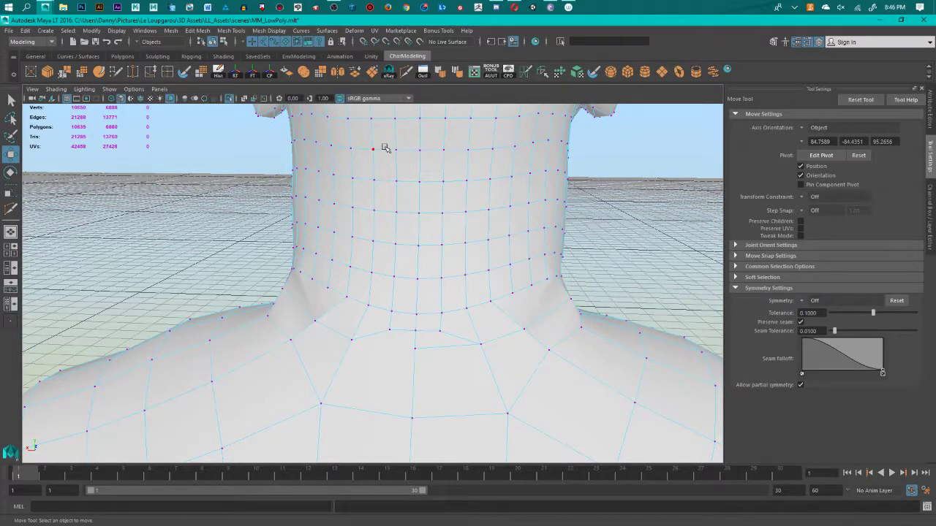
Step: Connect the rear loop's center vertex to the neighbouring loop vertex across the resulting gap
click(384, 317)
shift+right_click(418, 351)
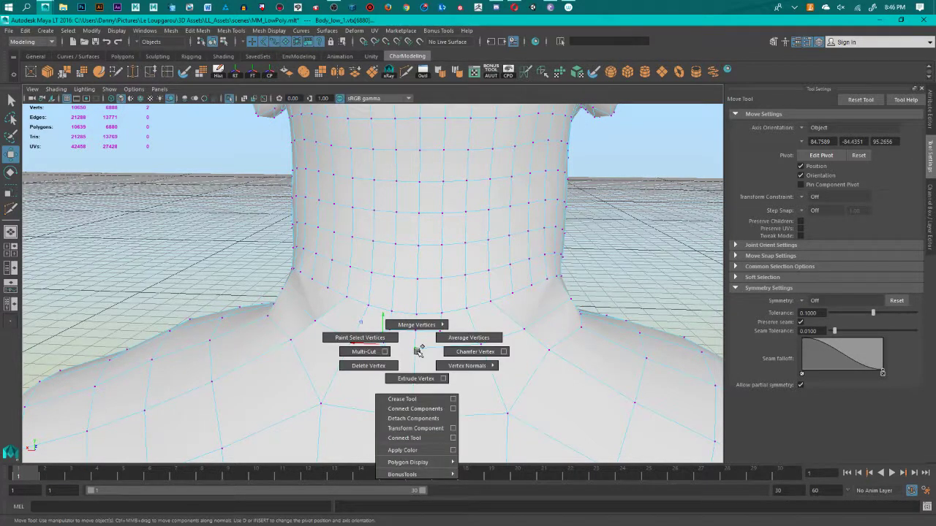
click(476, 351)
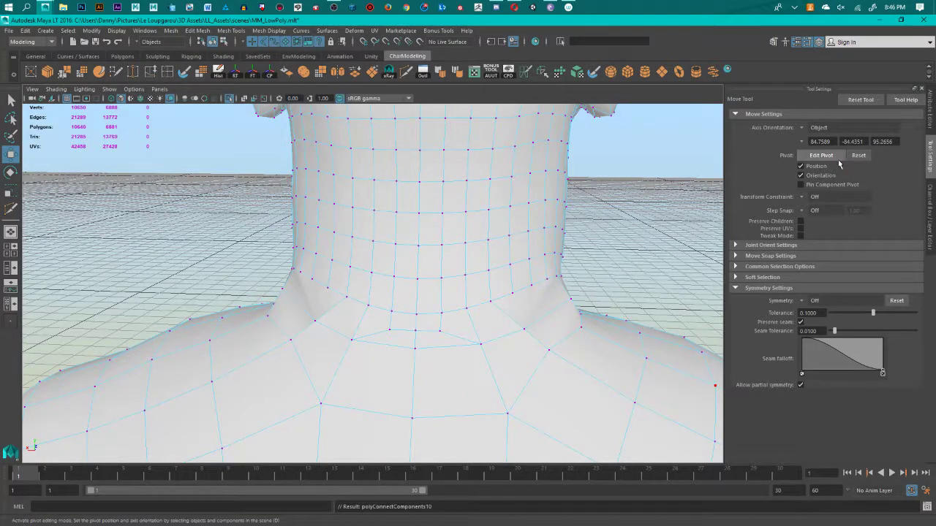
Step: Show the full character with its collar to examine the neck from behind, and isolate the body mesh again
scroll(523, 313, down, 3)
scroll(523, 315, down, 5)
alt+drag(500, 330, 347, 288)
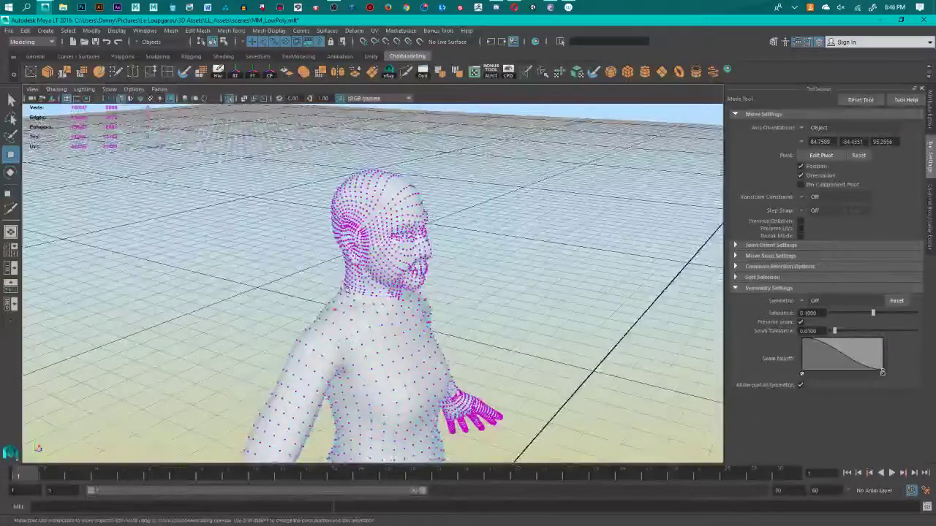
key(F8)
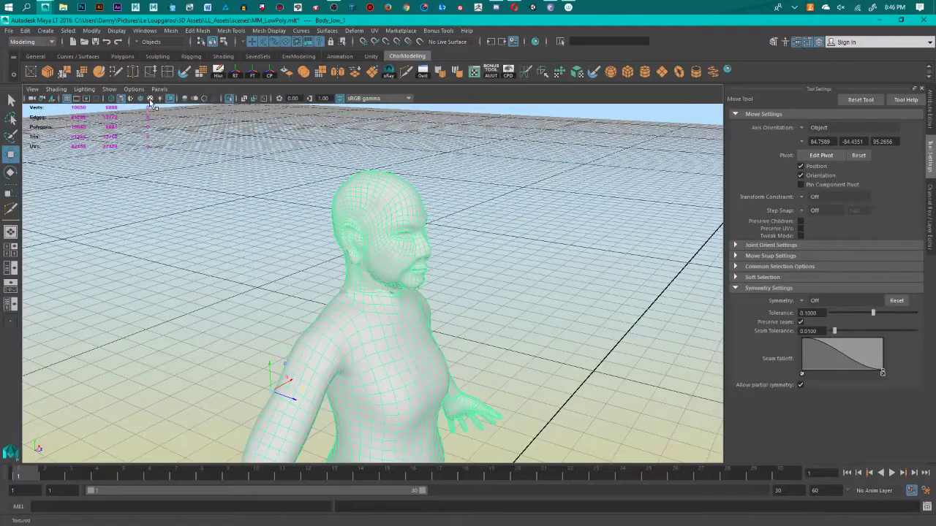
click(229, 99)
key(ctrl+shift+a)
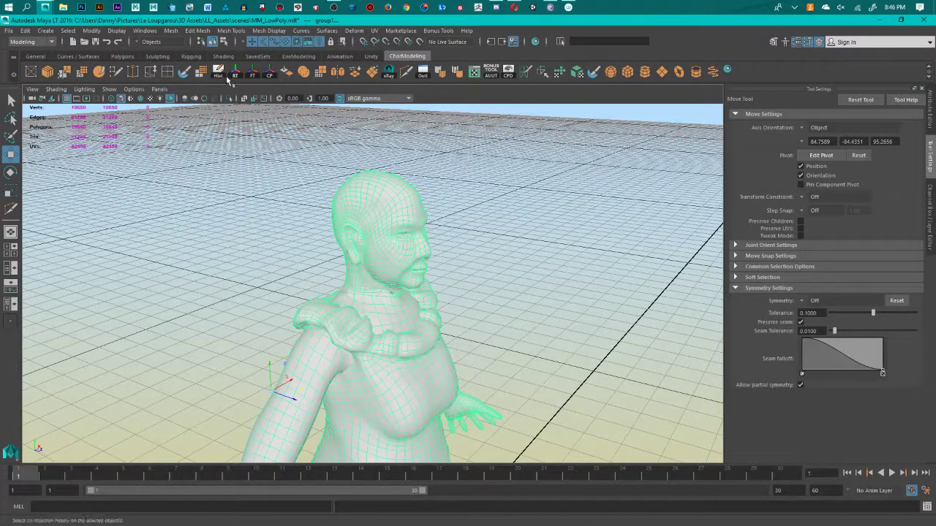
click(487, 324)
alt+drag(486, 324, 413, 305)
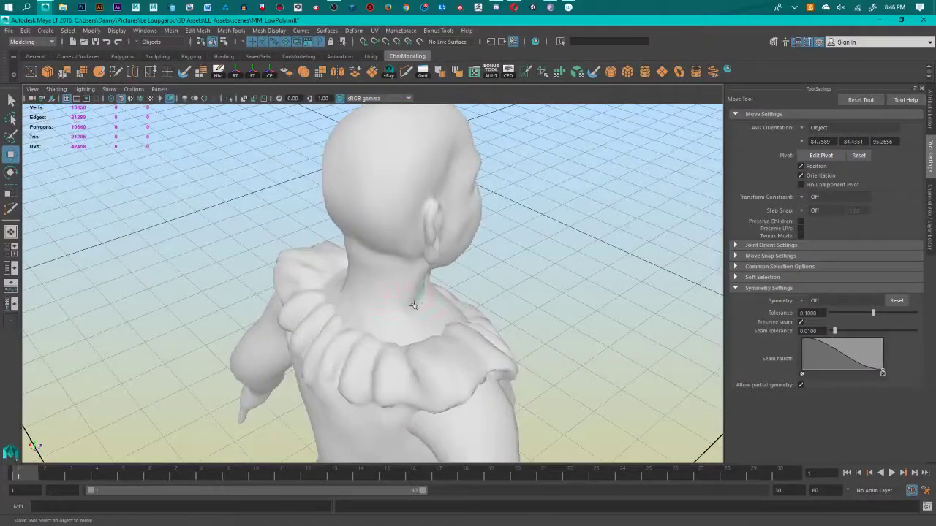
click(413, 305)
click(229, 98)
alt+drag(430, 341, 525, 341)
scroll(478, 334, up, 5)
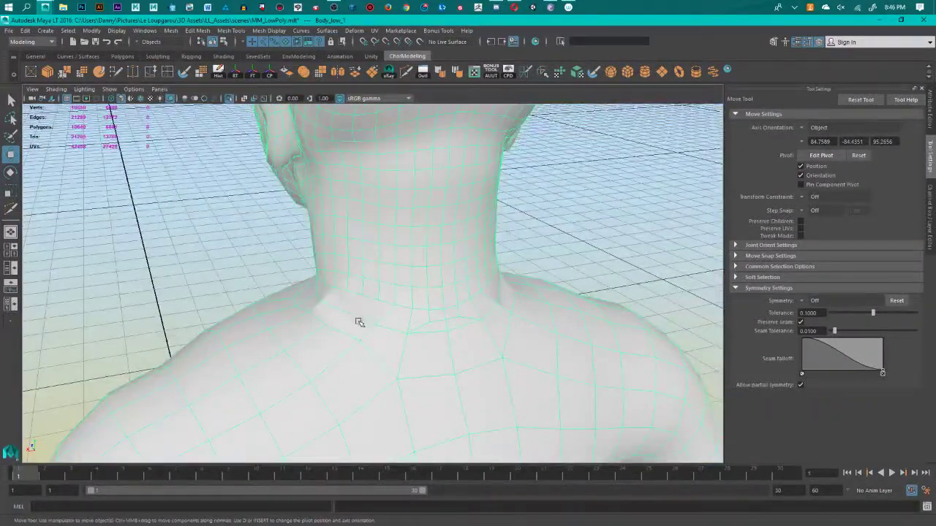
Step: Delete the short diagonal edge between the neck grid and the base loop on one side of the rear neck
alt+drag(358, 322, 376, 324)
right_drag(375, 302, 348, 266)
alt+drag(453, 340, 404, 291)
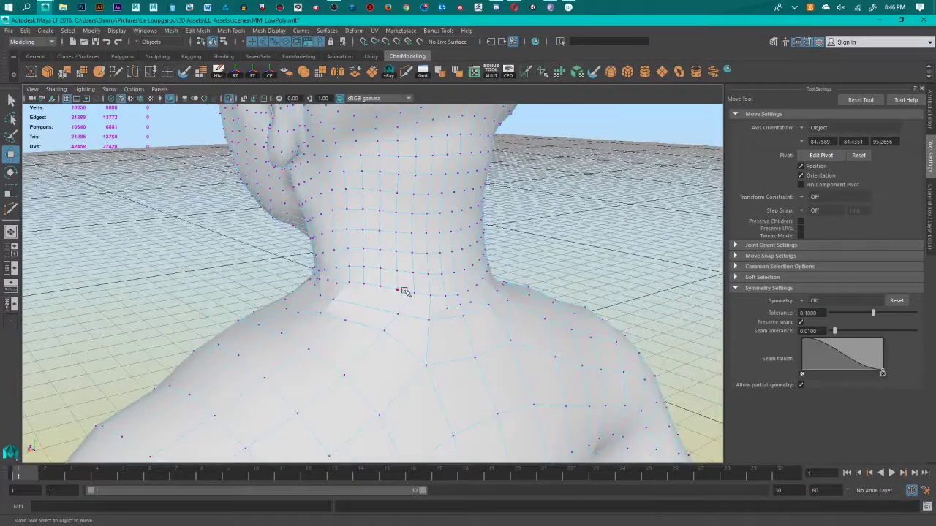
right_drag(405, 291, 453, 253)
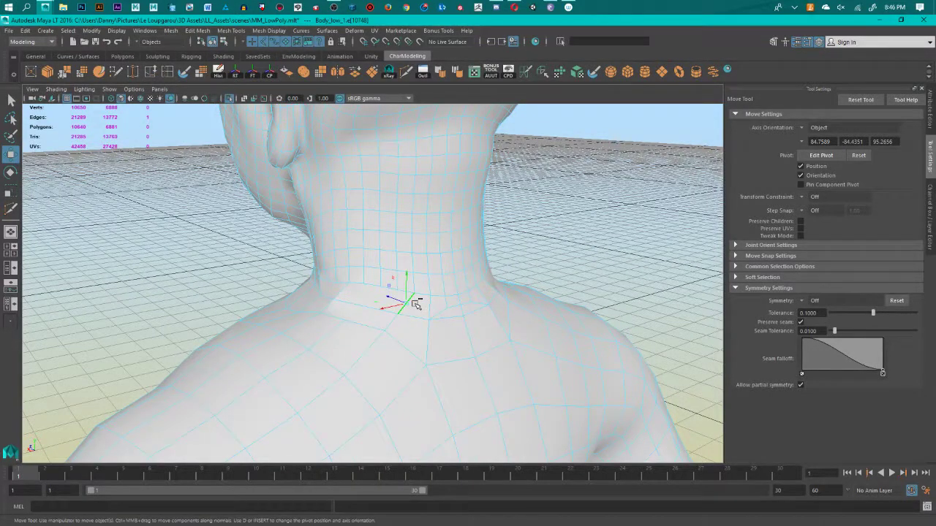
key(Delete)
Step: Connect the freed neck-base loop vertex to the neck grid vertex directly above it on one side
right_drag(393, 316, 337, 269)
click(394, 306)
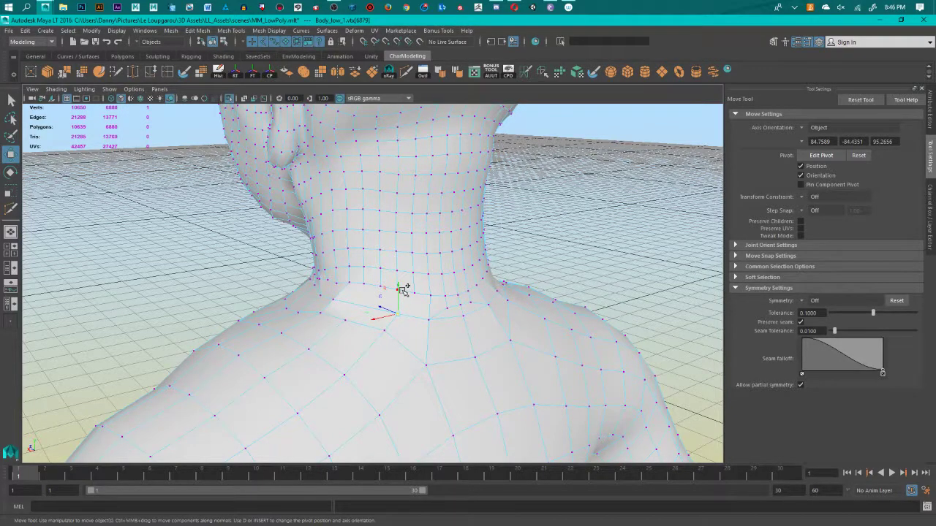
click(404, 291)
shift+right_drag(401, 290, 415, 350)
alt+drag(451, 354, 416, 346)
Step: Undo the one-sided vertex connection and edge deletion at the neck base
key(ctrl+z)
key(ctrl+z)
key(ctrl+z)
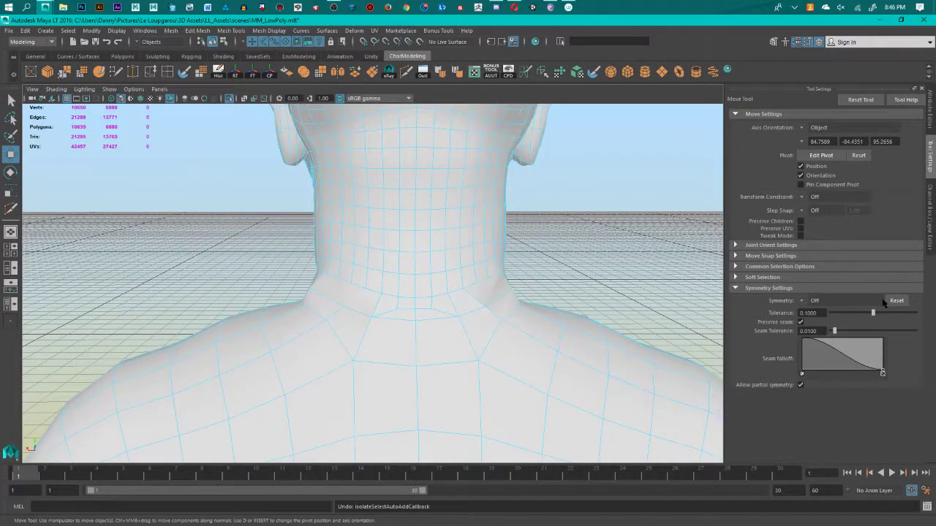
key(ctrl+z)
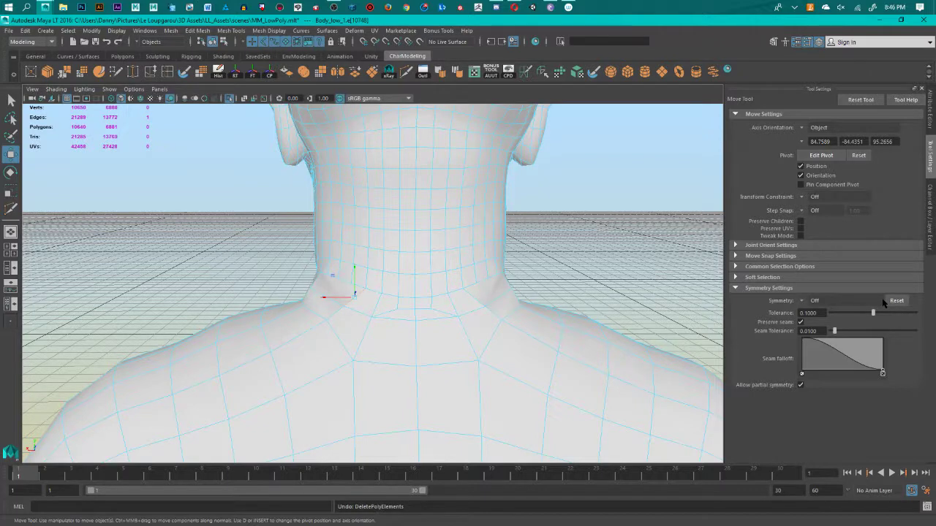
Step: Set symmetry to World X and delete the short diagonal edge below the neck grid on both sides
click(812, 300)
click(810, 315)
click(813, 300)
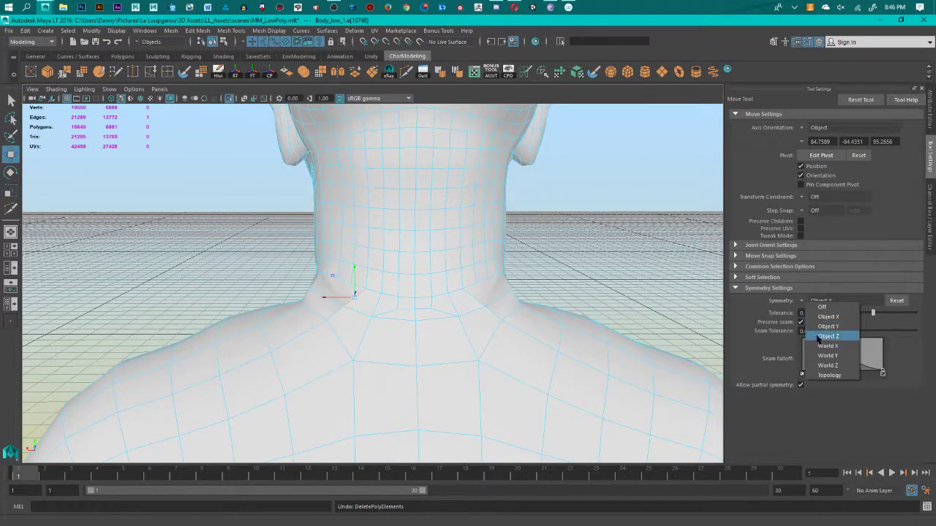
click(818, 346)
alt+drag(359, 326, 359, 309)
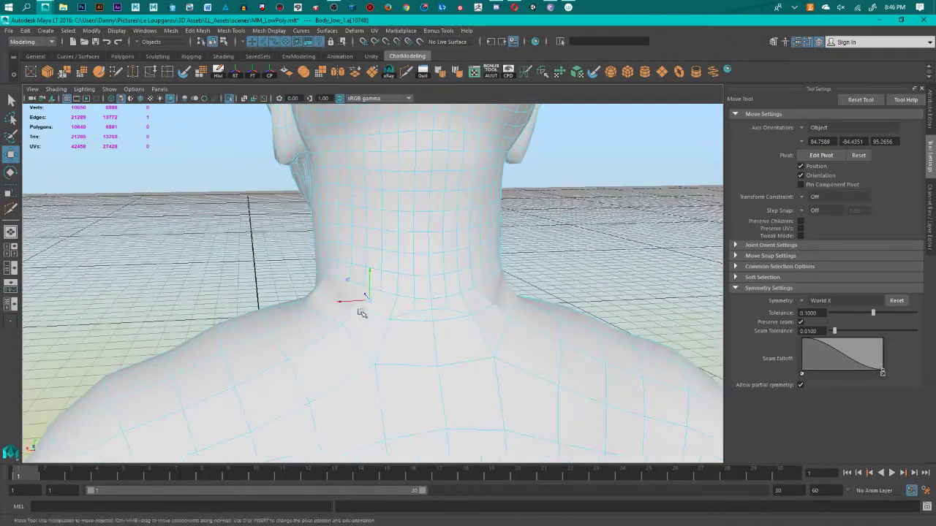
right_drag(359, 267, 333, 269)
click(373, 300)
key(Delete)
Step: Connect the freed neck-base vertices to the neck grid vertices above them on both sides
alt+drag(357, 341, 370, 327)
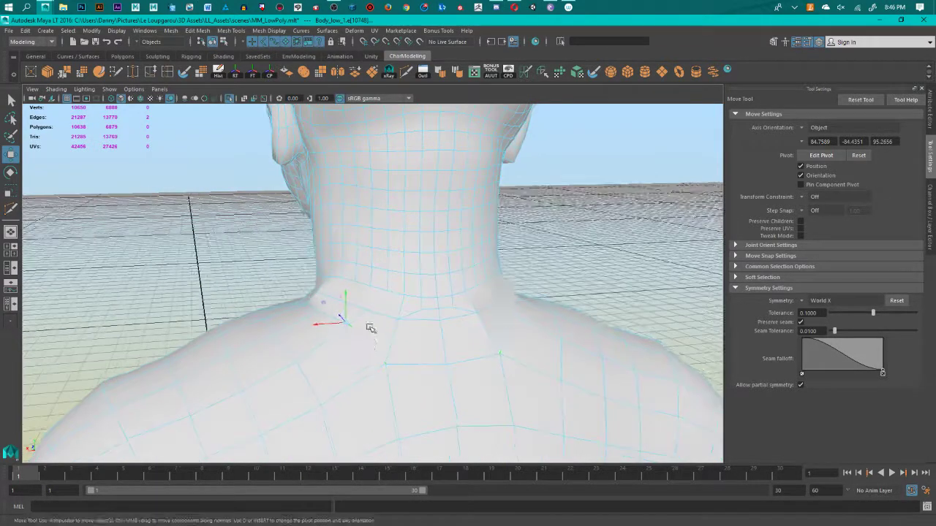
right_drag(370, 267, 327, 268)
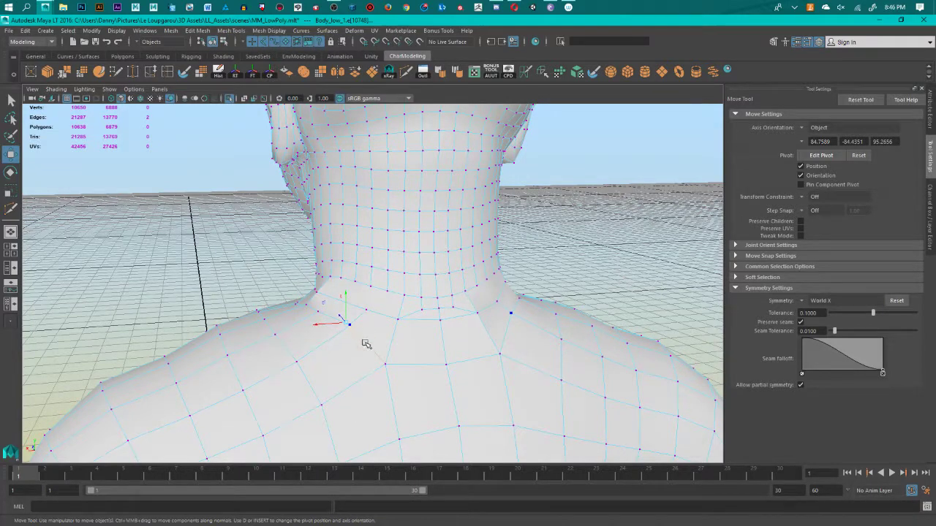
shift+click(372, 288)
shift+right_drag(371, 291, 344, 349)
alt+drag(450, 385, 482, 379)
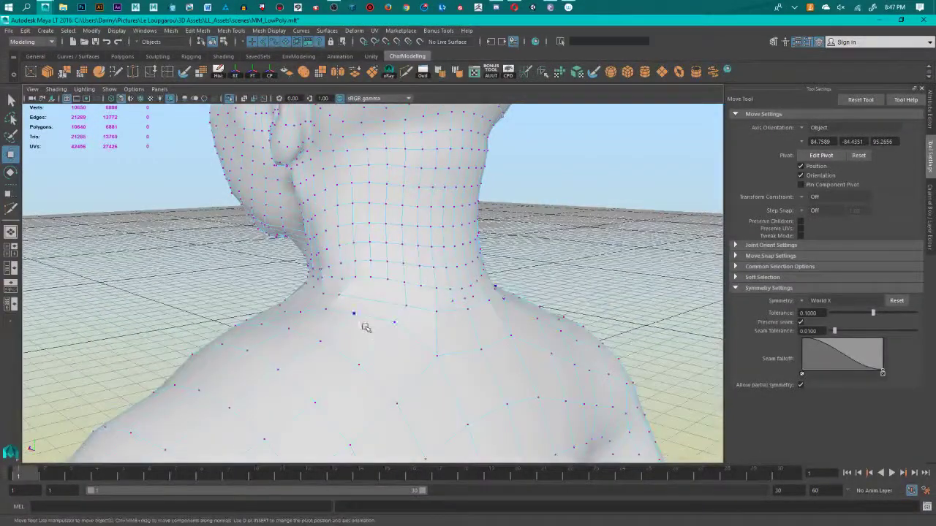
Step: Cut an edge from the side neck-base vertex up across the intermediate edge to the lowest row of the neck grid
click(353, 313)
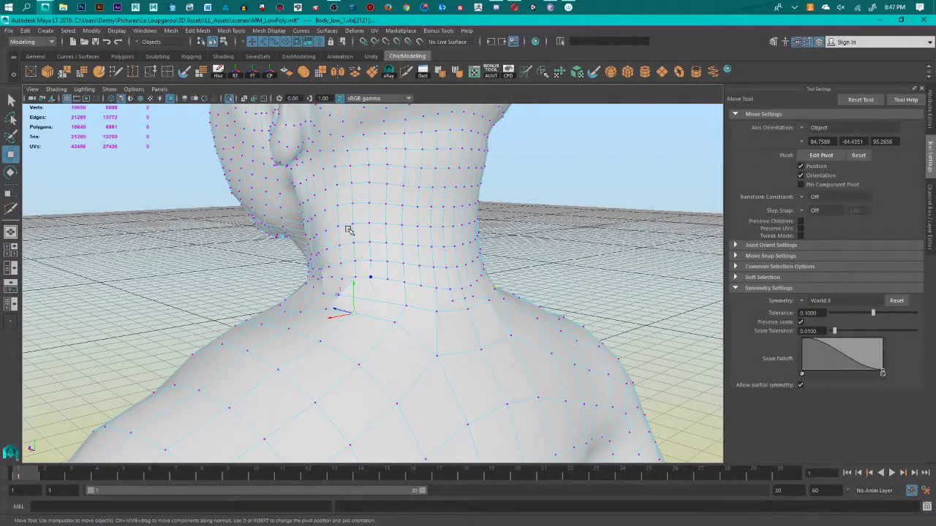
shift+right_drag(373, 260, 380, 240)
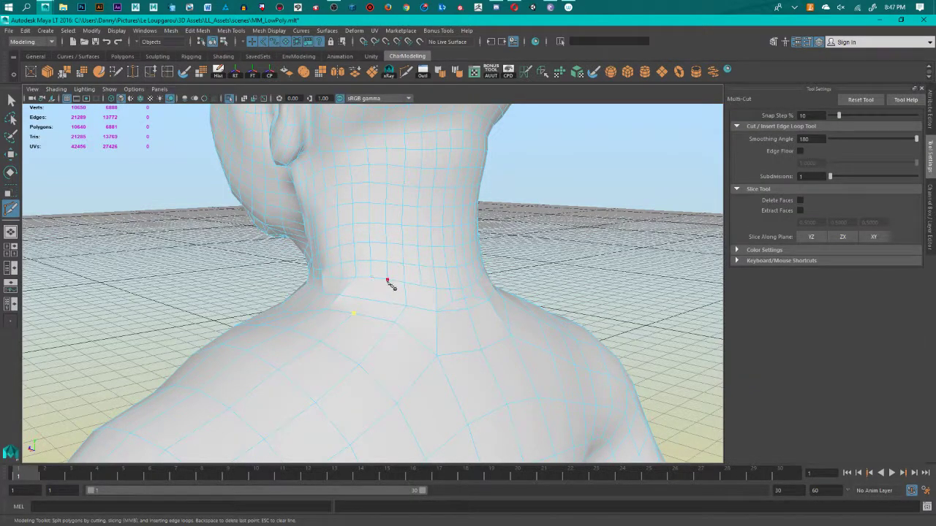
alt+drag(391, 287, 417, 317)
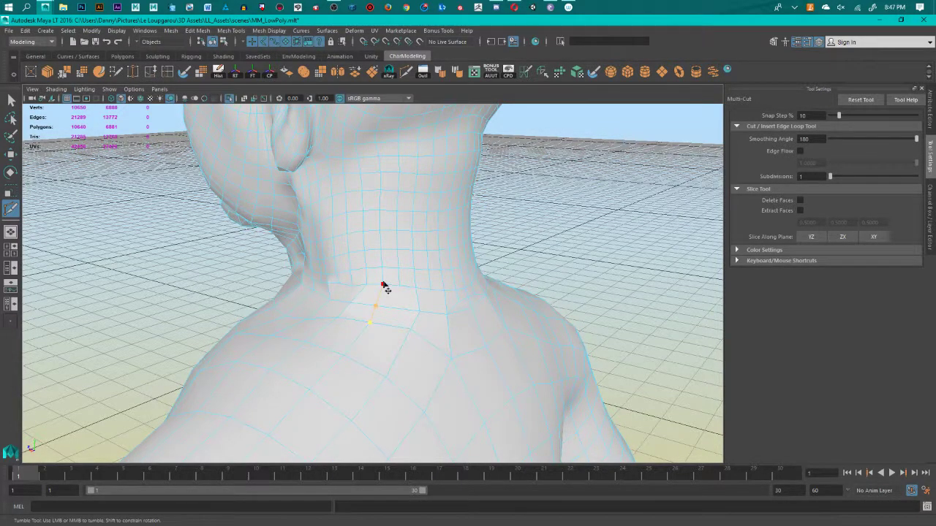
alt+drag(510, 363, 341, 347)
click(454, 300)
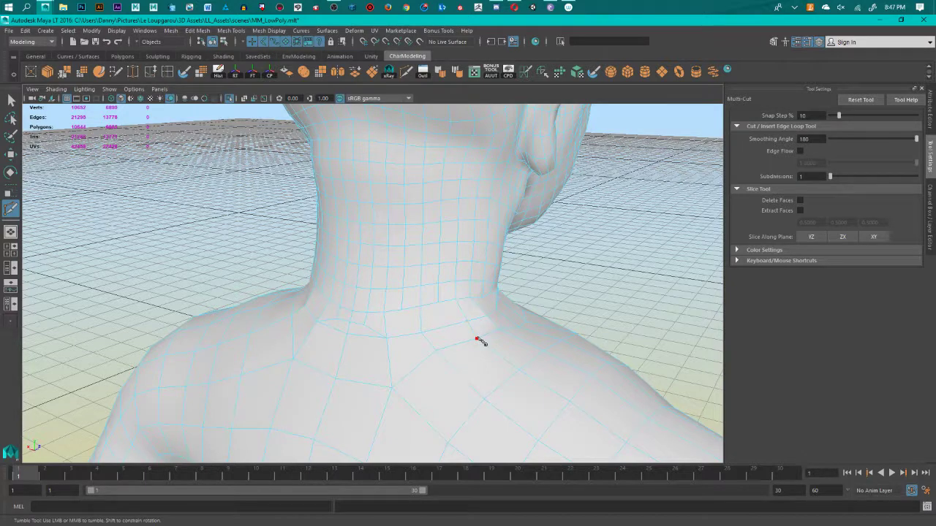
Step: Cut a short horizontal edge path across the faces just below the neck grid at the side of the neck
click(440, 316)
click(420, 320)
click(398, 324)
alt+drag(299, 334, 370, 339)
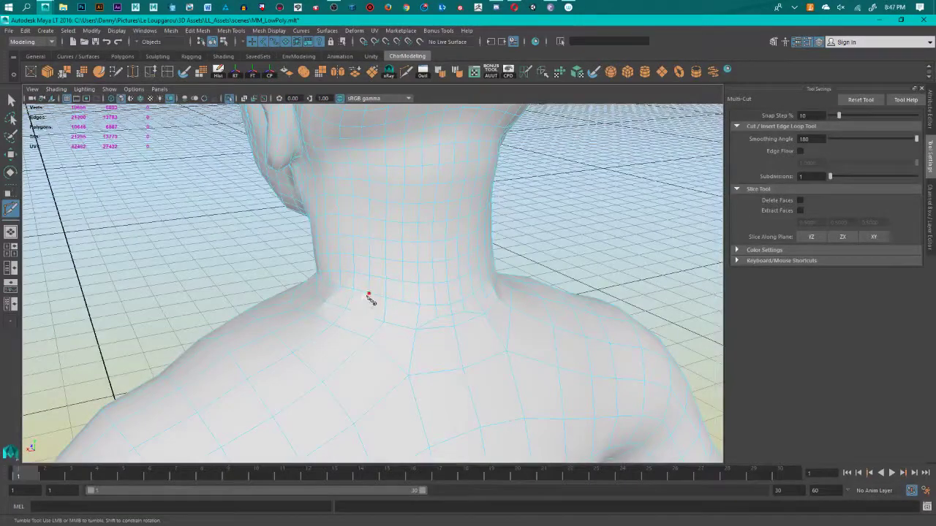
click(369, 296)
Step: Connect the ends of the new horizontal path to the neighbouring neck-base vertices on both sides
key(w)
right_drag(359, 268, 330, 276)
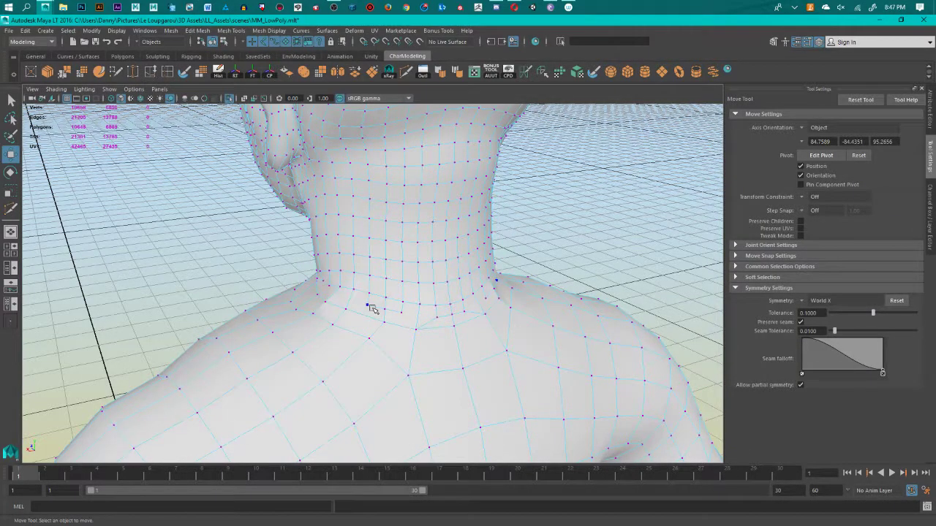
click(345, 307)
shift+right_drag(349, 312, 369, 369)
click(401, 315)
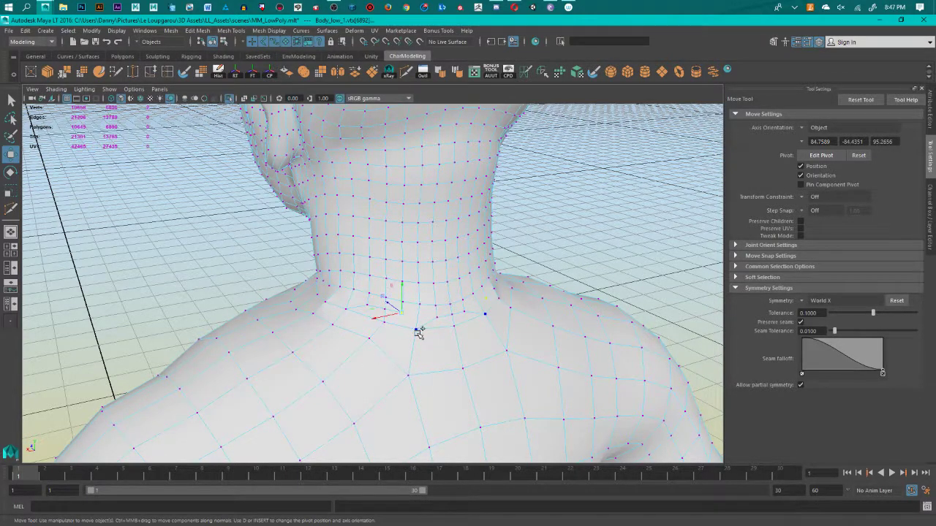
shift+click(418, 332)
shift+right_drag(419, 332, 410, 393)
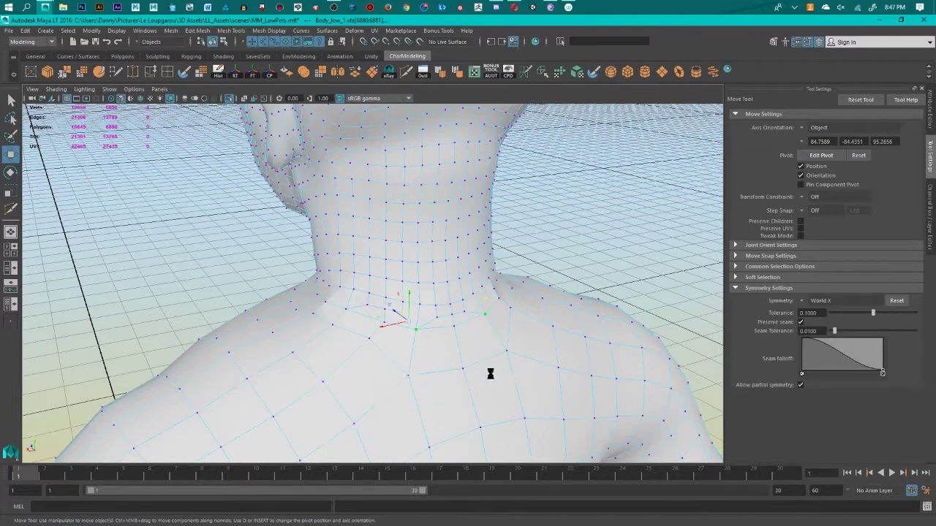
Step: Connect another pair of vertices in the band just below the neck grid at the side of the neck
key(q)
mouse_move(464, 365)
alt+mouse_down()
mouse_move(478, 361)
mouse_move(410, 357)
mouse_move(494, 363)
mouse_move(411, 359)
mouse_move(397, 341)
mouse_move(485, 376)
mouse_move(524, 375)
mouse_move(452, 375)
alt+mouse_up()
click(396, 336)
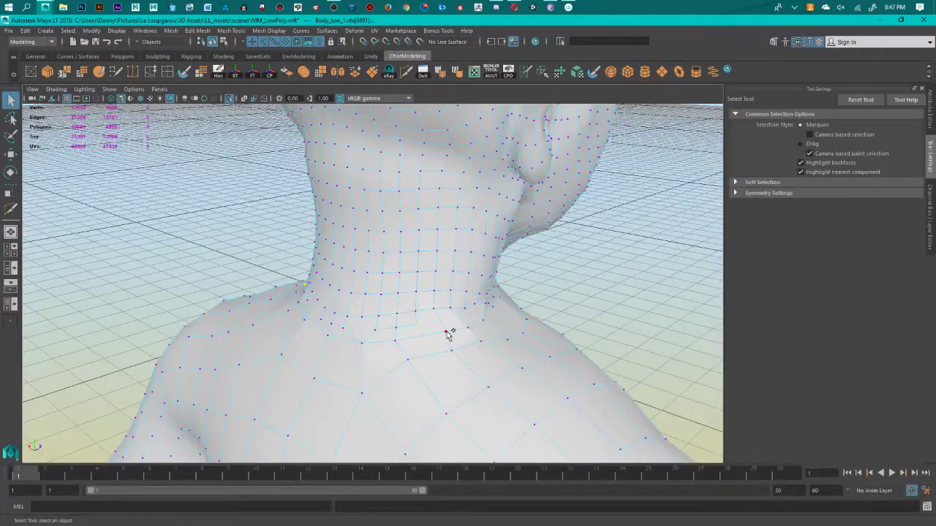
shift+right_drag(446, 332, 455, 398)
alt+drag(411, 390, 400, 343)
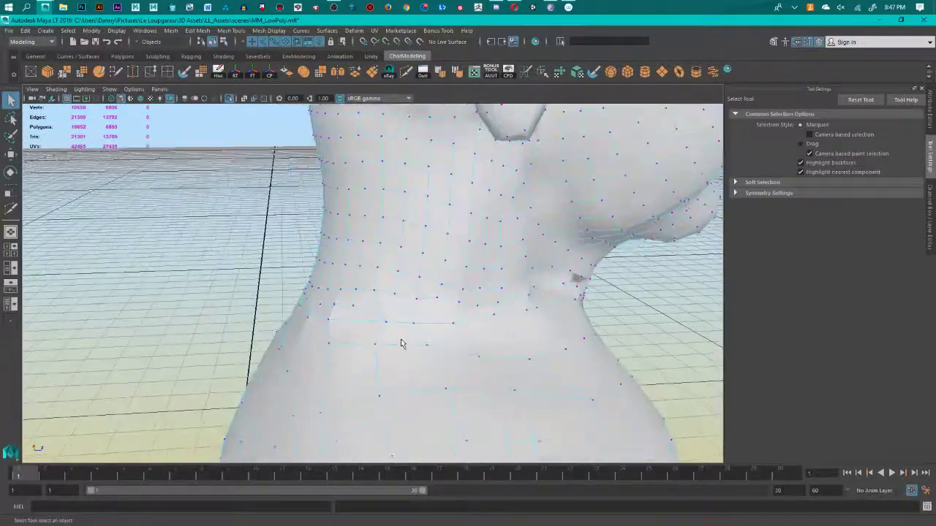
Step: Delete the diagonal edge in the band just below the neck grid at the side of the neck
right_drag(397, 277, 403, 241)
click(407, 311)
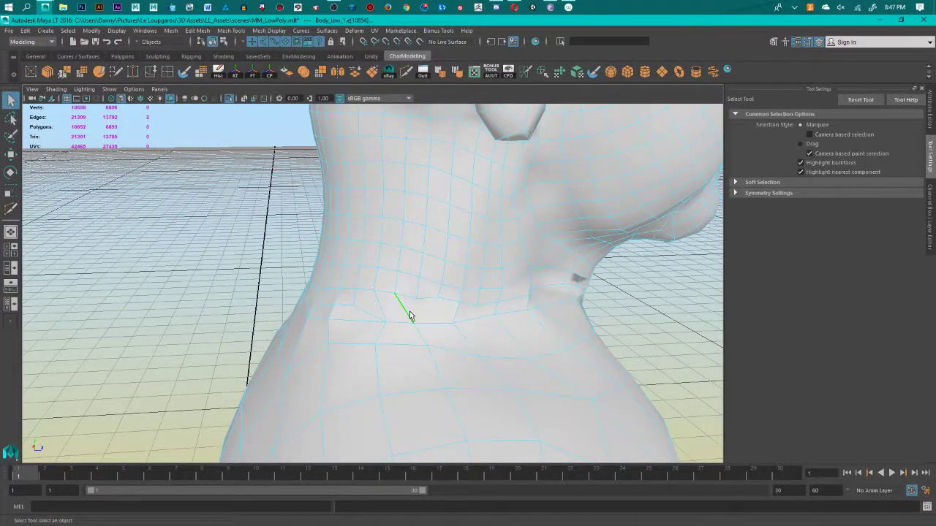
key(ctrl+Delete)
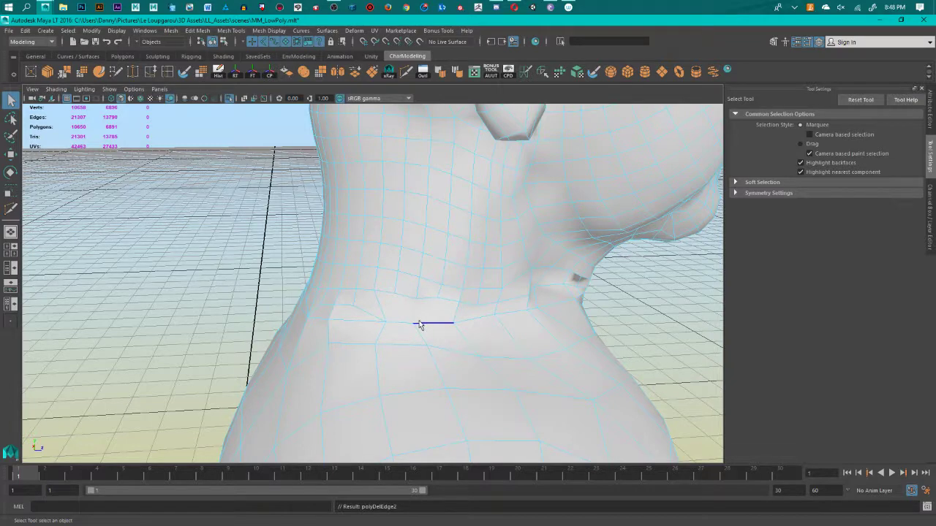
Step: Connect the middle neck-base vertex to the vertex directly above it in the lowest row of the neck grid
right_drag(419, 323, 368, 265)
click(420, 325)
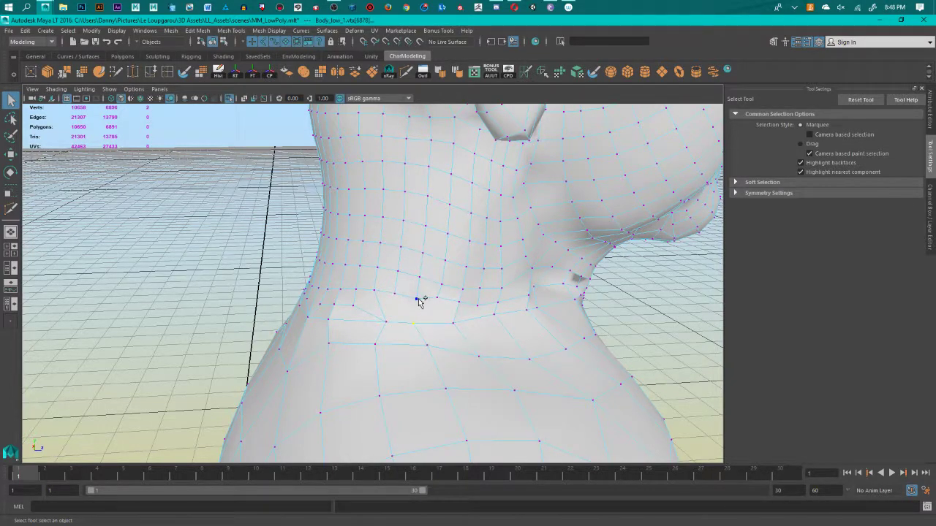
shift+click(419, 298)
shift+right_drag(419, 298, 406, 356)
Step: Cut a short horizontal edge path with Multi-Cut across the band below the neck grid, through the newly connected edge
alt+drag(263, 320, 351, 315)
right_drag(347, 267, 304, 260)
click(406, 71)
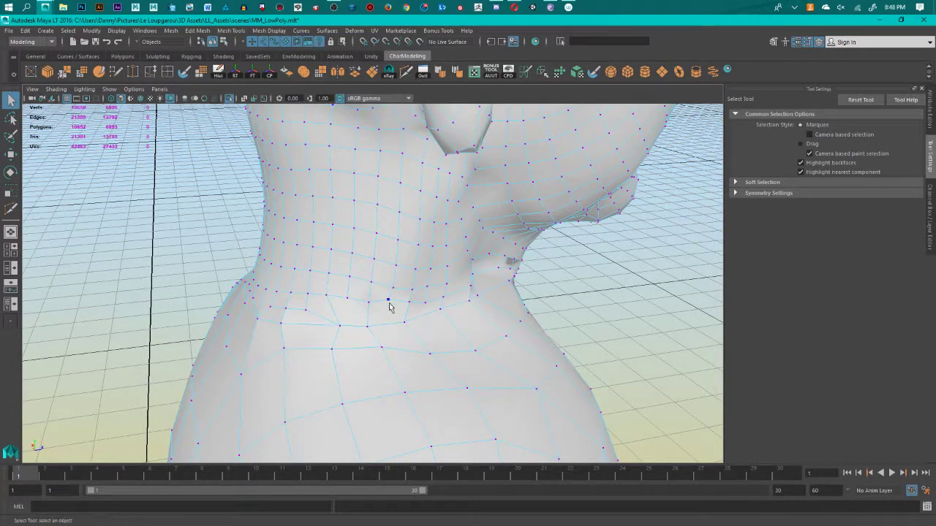
click(350, 314)
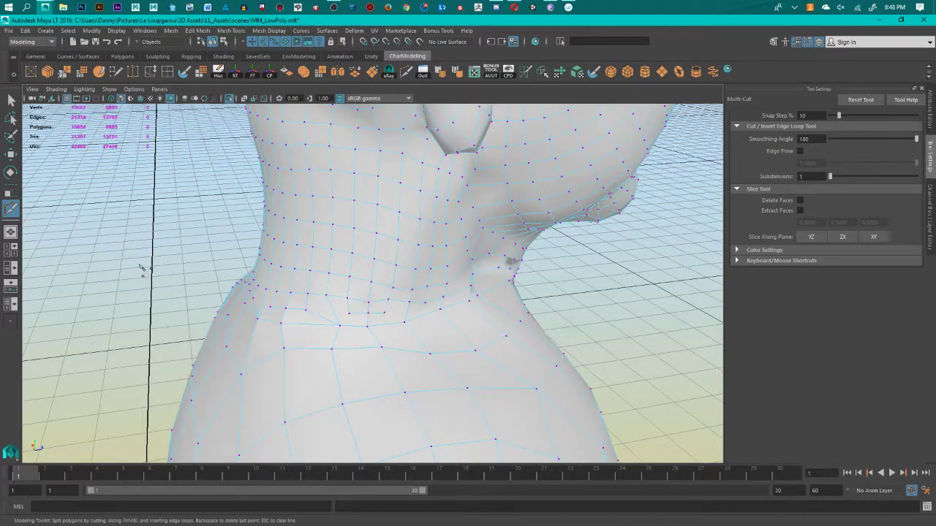
Step: Cut a matching horizontal edge path below the neck grid on the opposite side of the neck
alt+drag(142, 268, 290, 302)
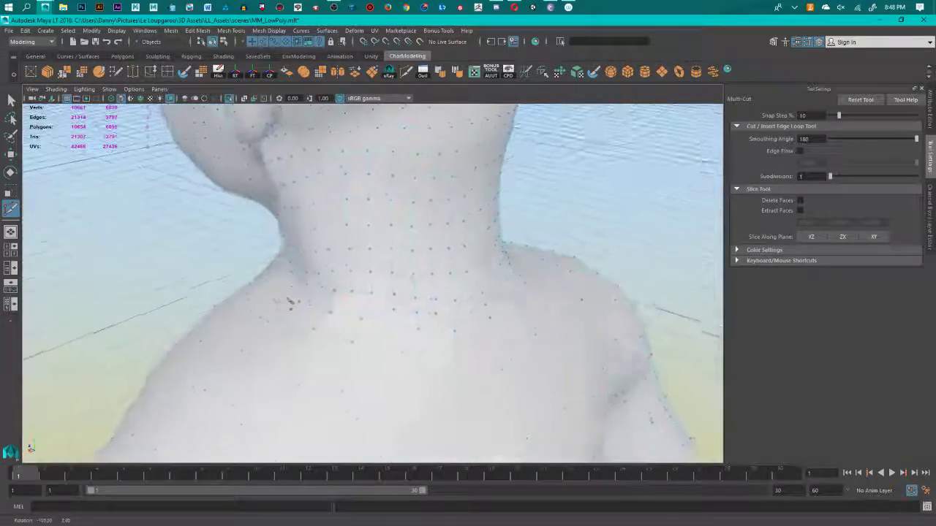
click(370, 300)
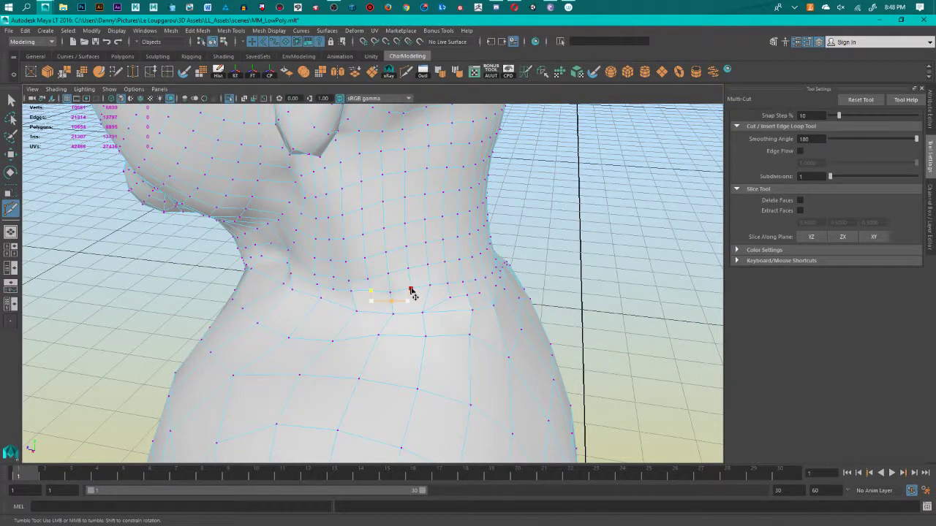
key(w)
Step: Connect the ends of the new horizontal paths to the neighbouring neck-base vertices on both sides of the neck
shift+right_click(354, 308)
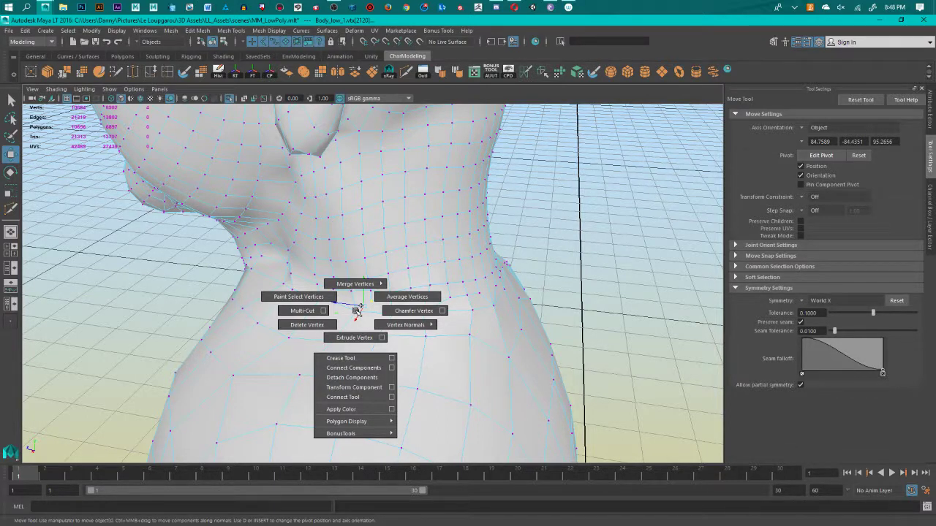
click(349, 370)
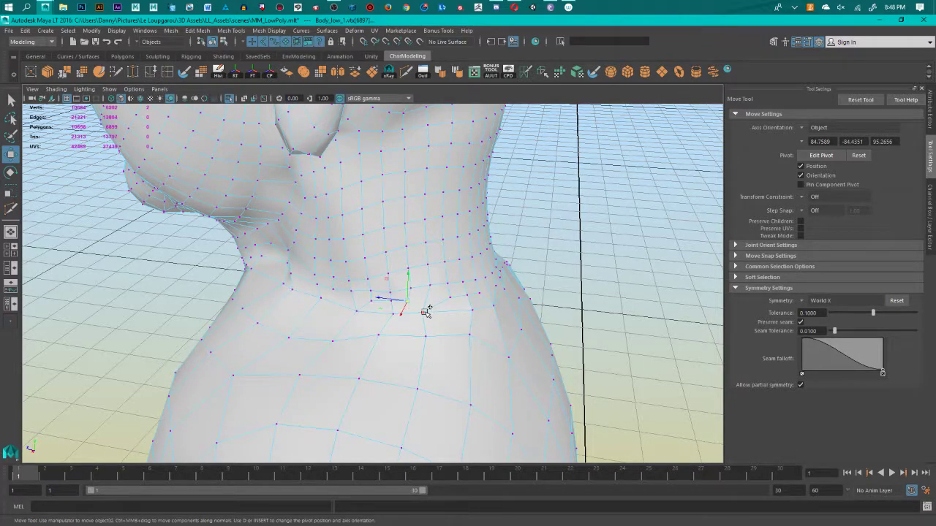
shift+click(496, 340)
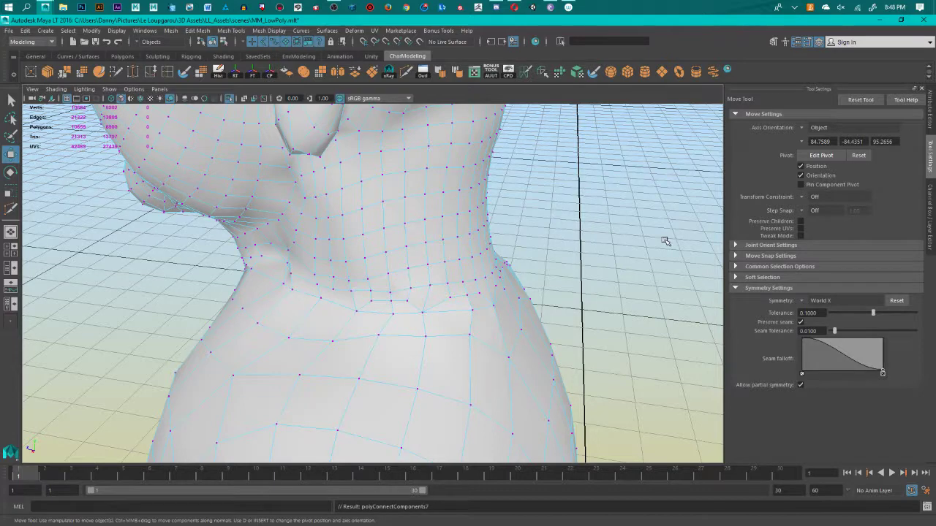
alt+drag(664, 241, 508, 296)
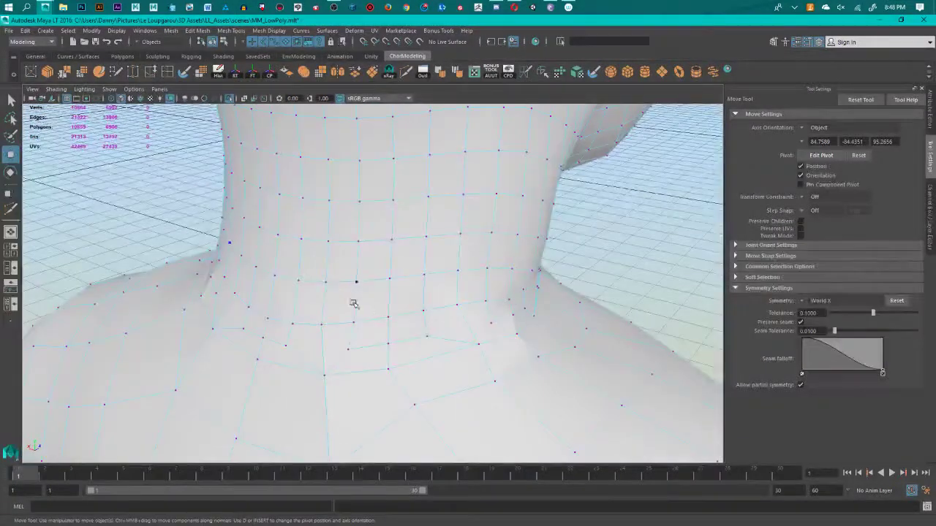
alt+drag(489, 343, 405, 324)
click(390, 317)
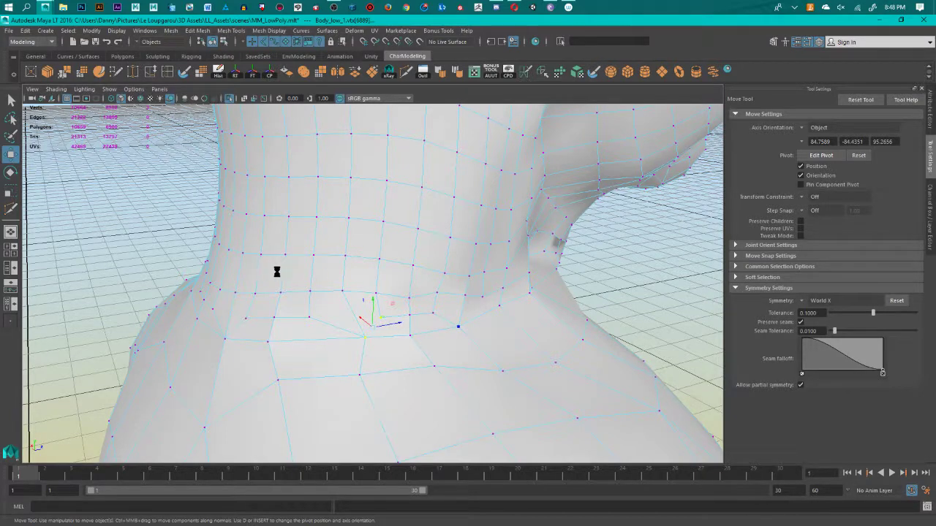
Step: Inspect the reworked neck base from both sides and the front, and save the scene
scroll(277, 272, down, 4)
alt+drag(278, 272, 538, 261)
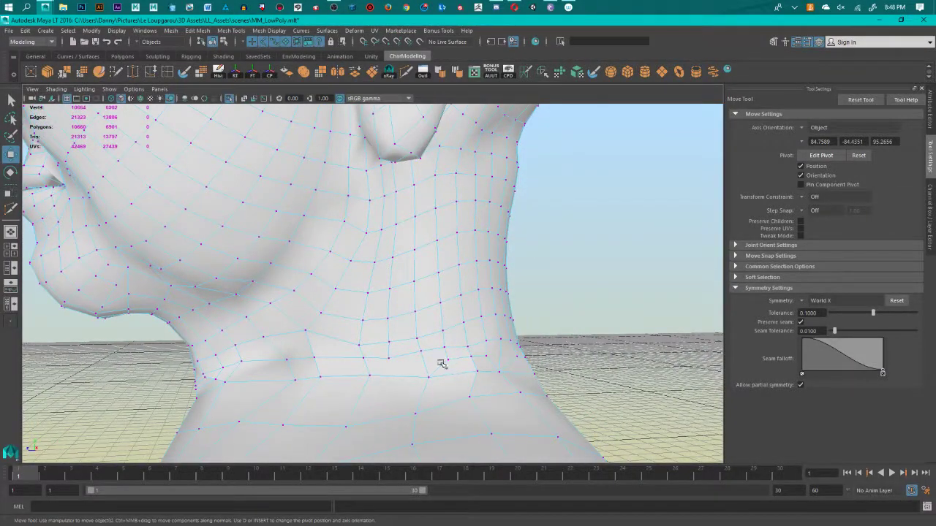
mouse_move(441, 363)
alt+mouse_down()
mouse_move(492, 265)
mouse_move(541, 303)
mouse_move(568, 299)
mouse_move(319, 344)
mouse_move(412, 340)
mouse_move(419, 351)
mouse_move(360, 340)
mouse_move(247, 349)
mouse_move(392, 330)
mouse_move(448, 349)
alt+mouse_up()
scroll(407, 267, down, 5)
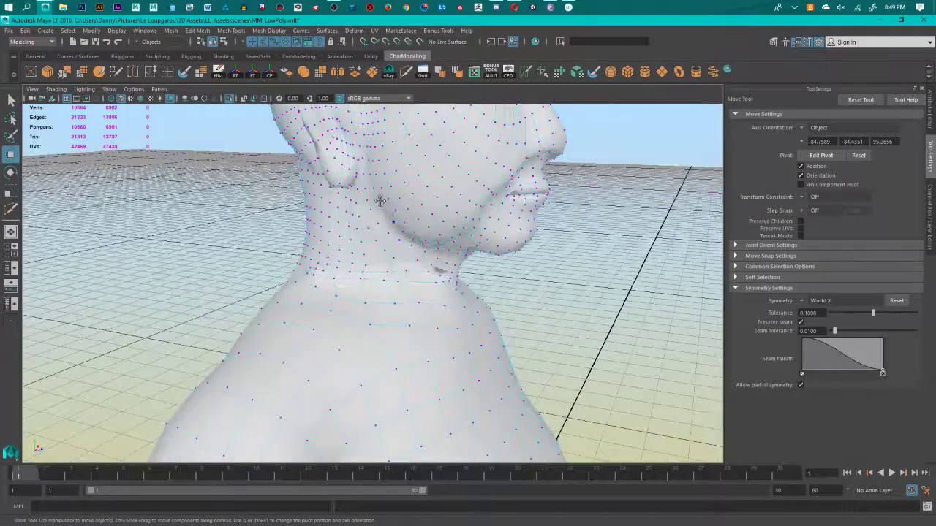
alt+middle_drag(394, 205, 387, 328)
alt+drag(387, 328, 322, 326)
scroll(380, 336, up, 4)
alt+middle_drag(401, 340, 468, 270)
alt+middle_drag(398, 397, 376, 263)
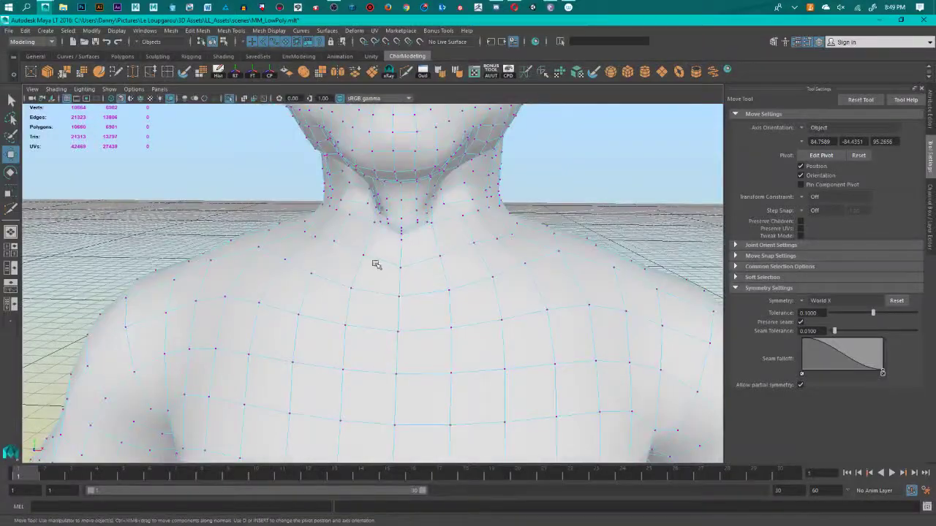
alt+drag(376, 263, 404, 310)
key(ctrl+s)
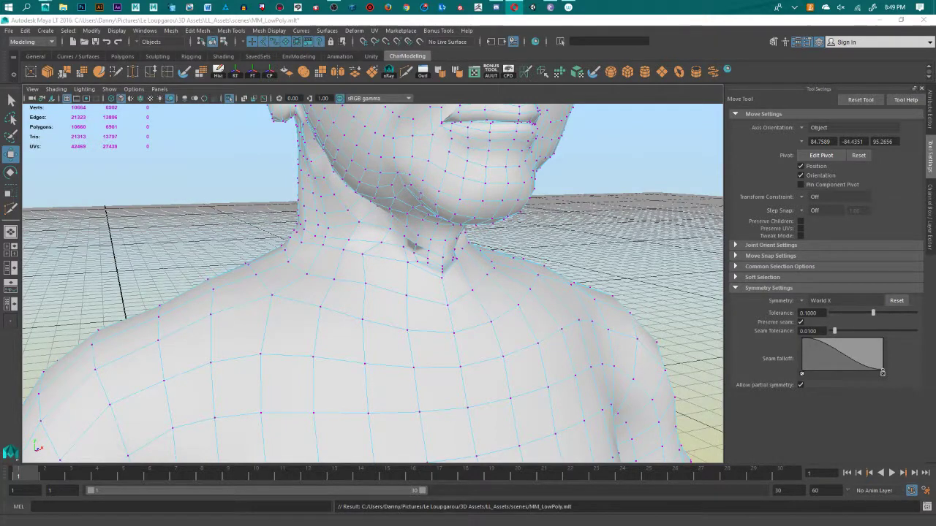
Step: Examine the topology around the base of the neck from the back and the side
alt+middle_drag(470, 311, 479, 354)
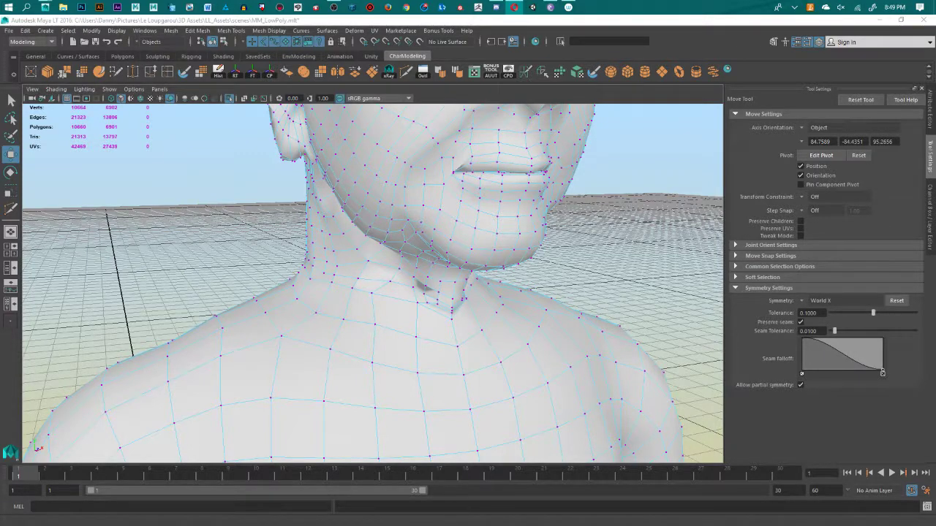
alt+drag(257, 224, 457, 275)
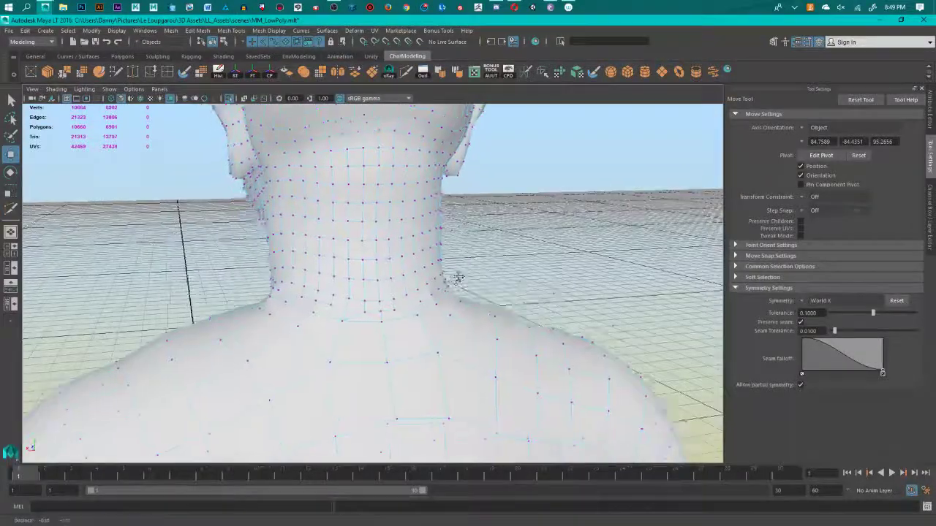
scroll(443, 291, up, 4)
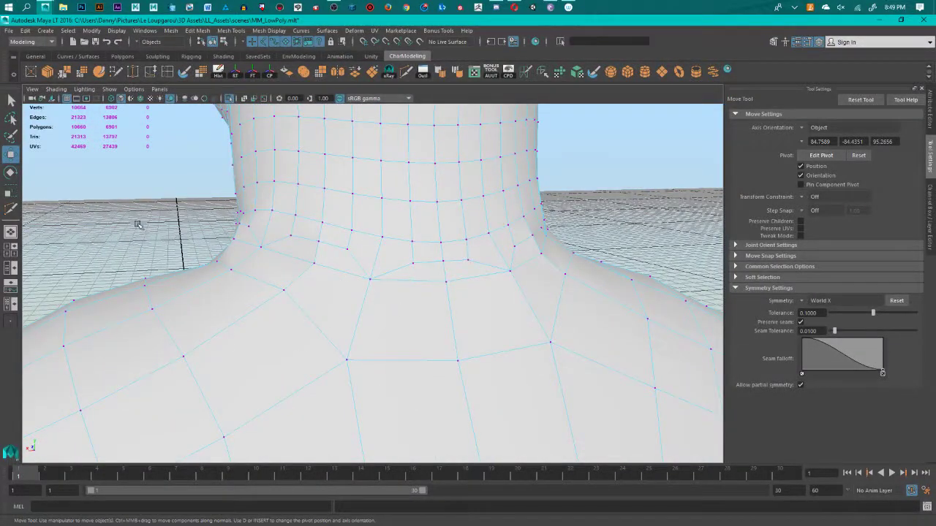
alt+drag(138, 225, 589, 229)
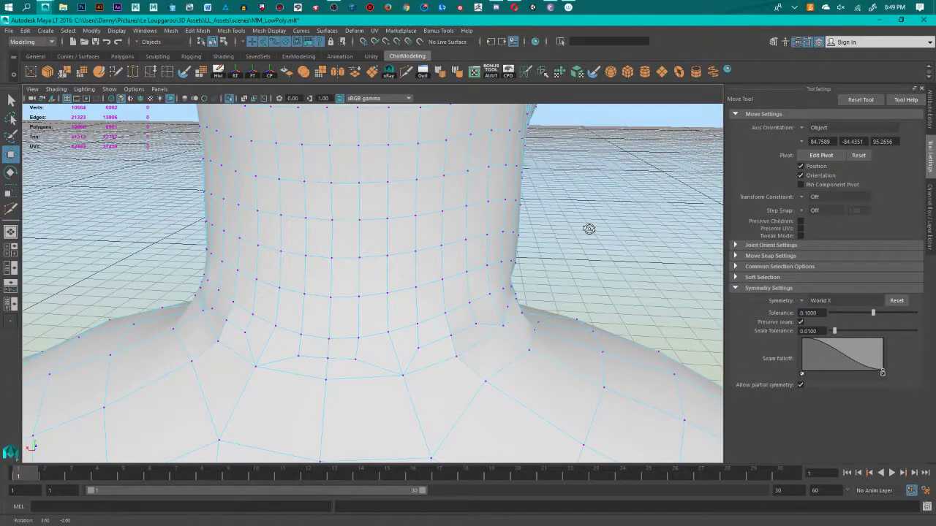
alt+drag(589, 229, 405, 316)
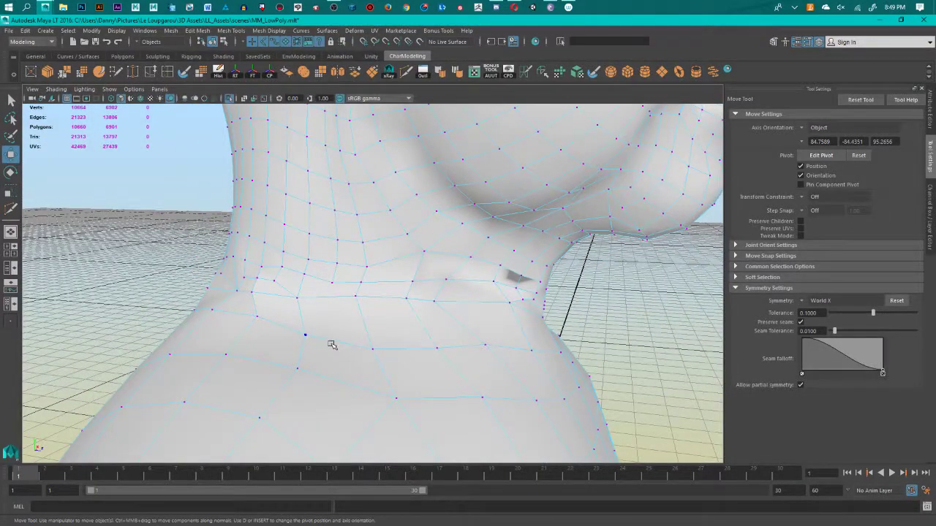
scroll(332, 345, down, 5)
alt+drag(329, 341, 359, 299)
Step: Trace the vertical edge loops down the side of the neck and preview an inserted edge loop there
right_drag(358, 294, 358, 256)
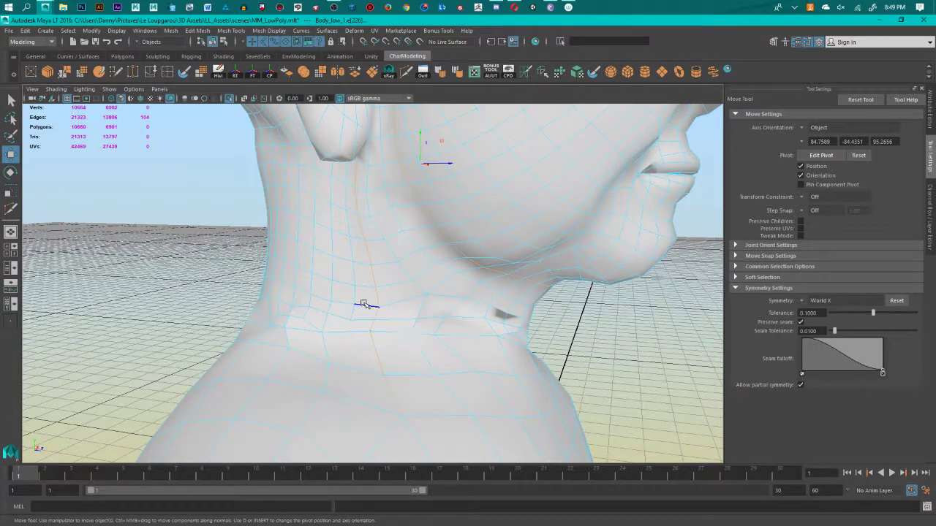
double_click(355, 292)
alt+drag(356, 291, 329, 342)
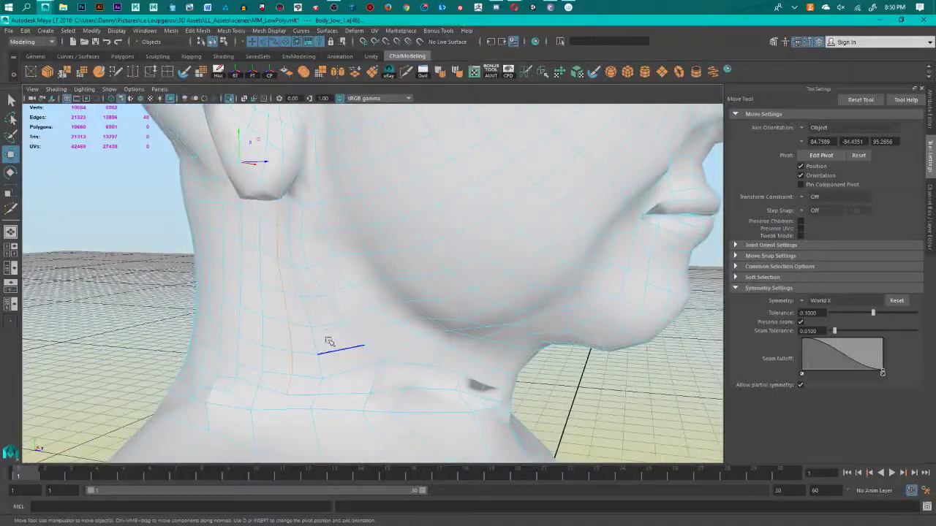
click(407, 71)
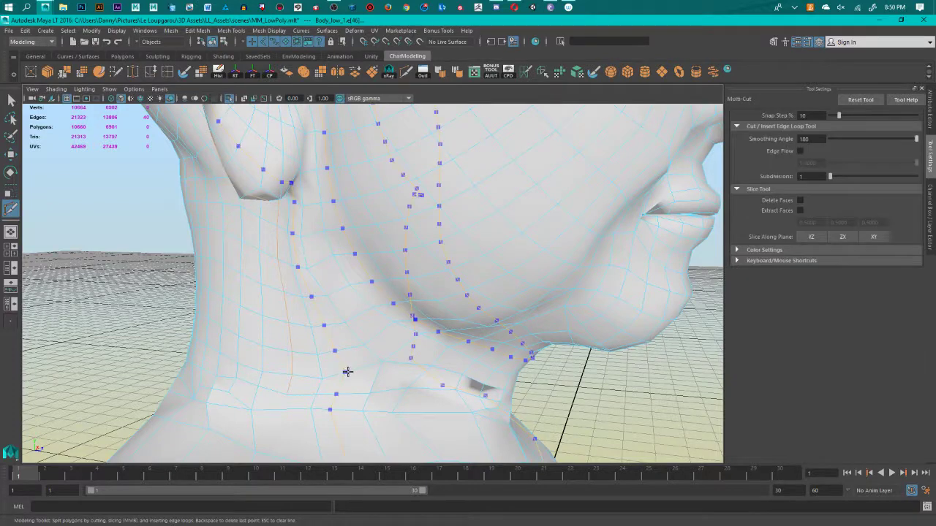
alt+drag(350, 371, 355, 372)
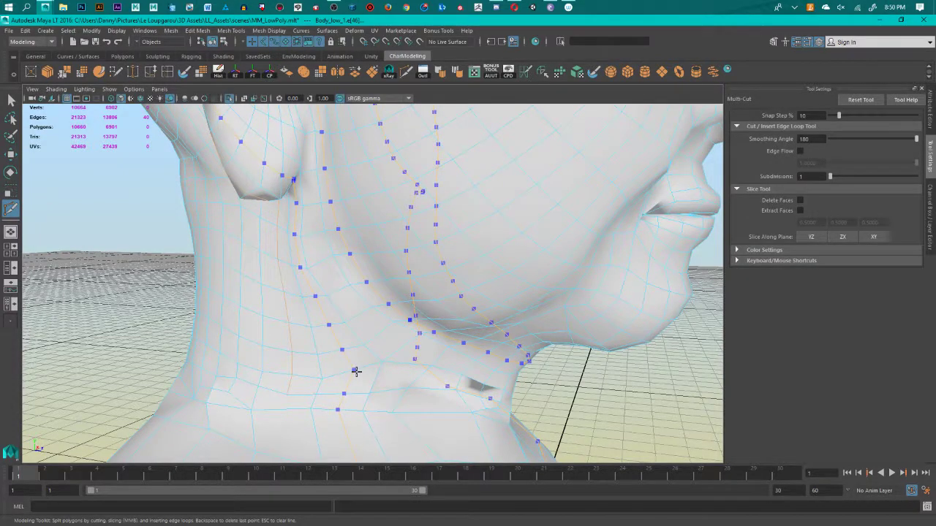
scroll(357, 374, down, 5)
key(q)
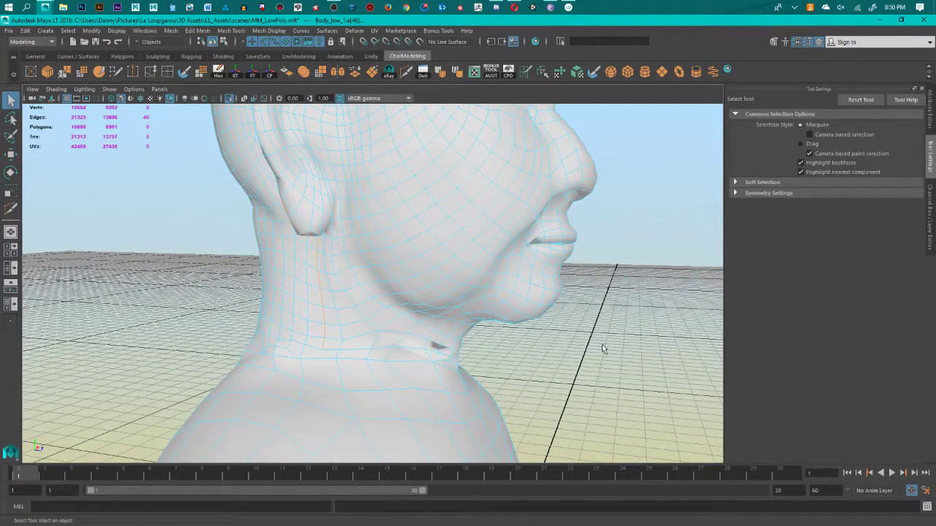
Step: Examine the mesh flow of the head, torso and arms from the side, front and back
alt+middle_drag(490, 346, 458, 240)
scroll(514, 309, up, 3)
scroll(436, 307, down, 10)
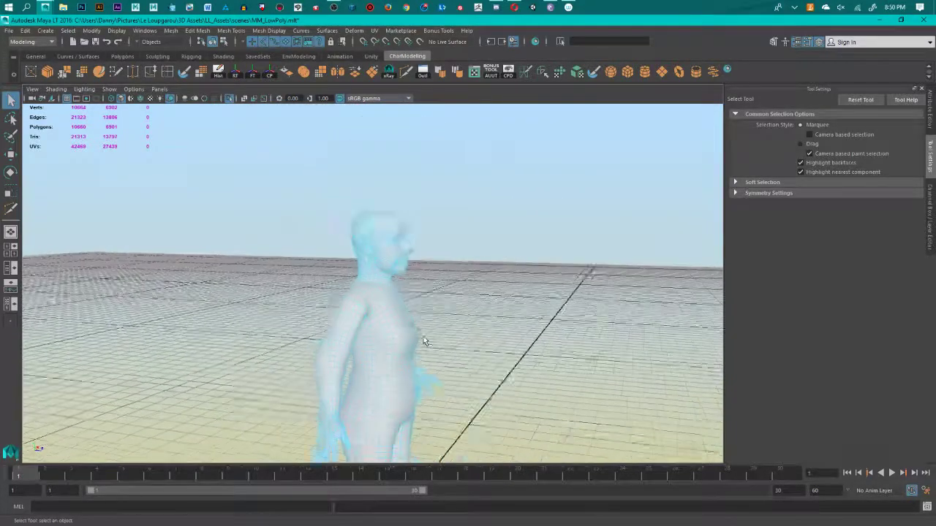
scroll(424, 337, up, 8)
scroll(367, 359, down, 5)
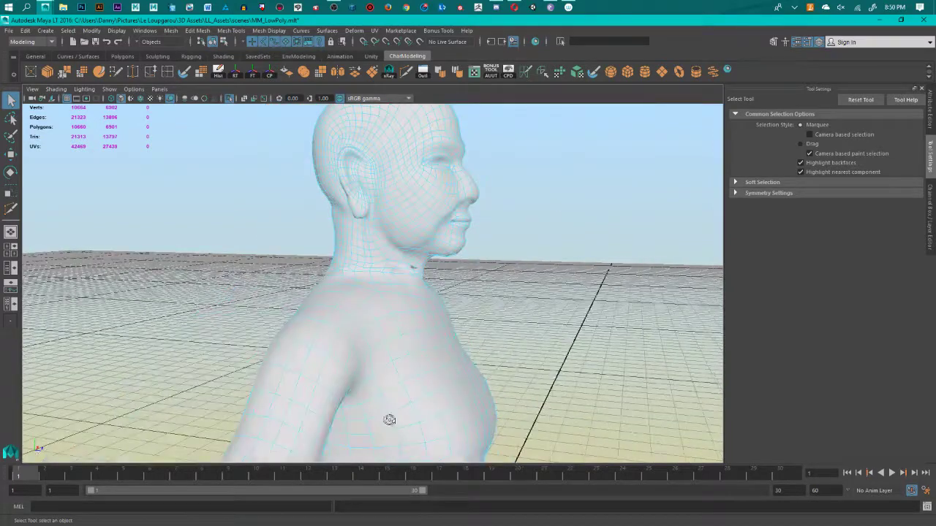
alt+drag(389, 419, 371, 426)
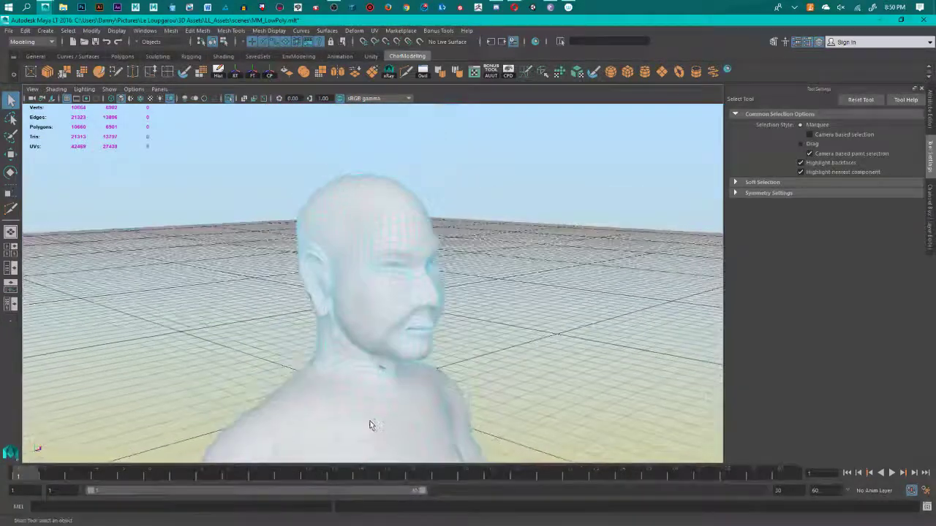
scroll(377, 420, up, 5)
alt+middle_drag(399, 386, 305, 413)
alt+drag(361, 330, 495, 304)
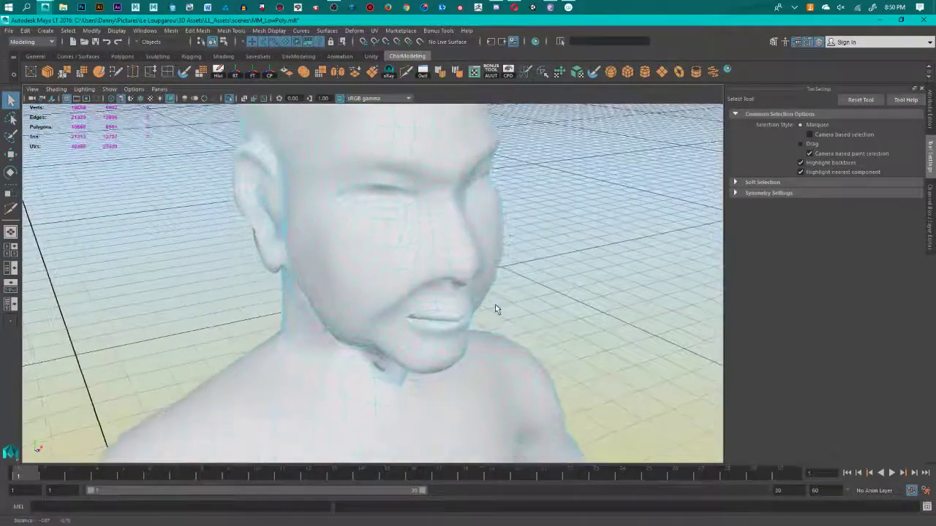
alt+right_drag(483, 297, 424, 342)
alt+middle_drag(415, 341, 443, 155)
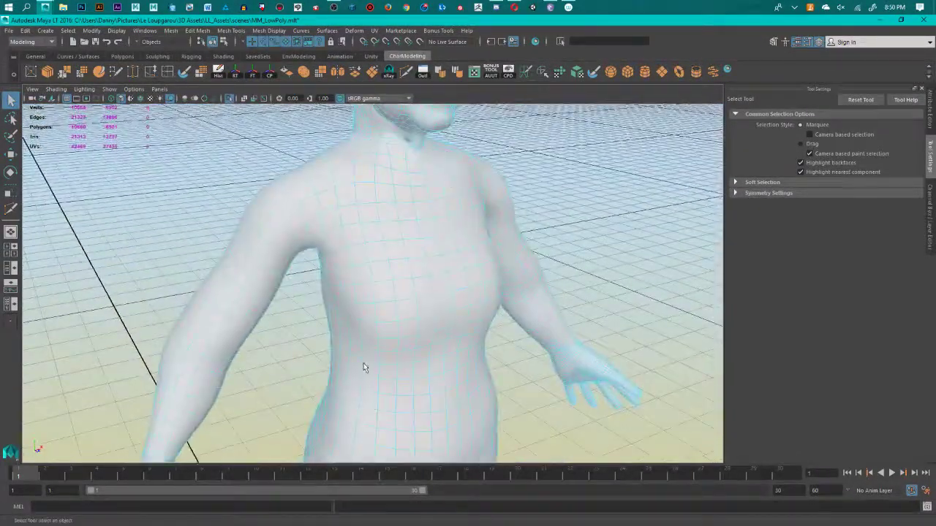
alt+middle_drag(364, 368, 344, 246)
alt+drag(345, 246, 409, 307)
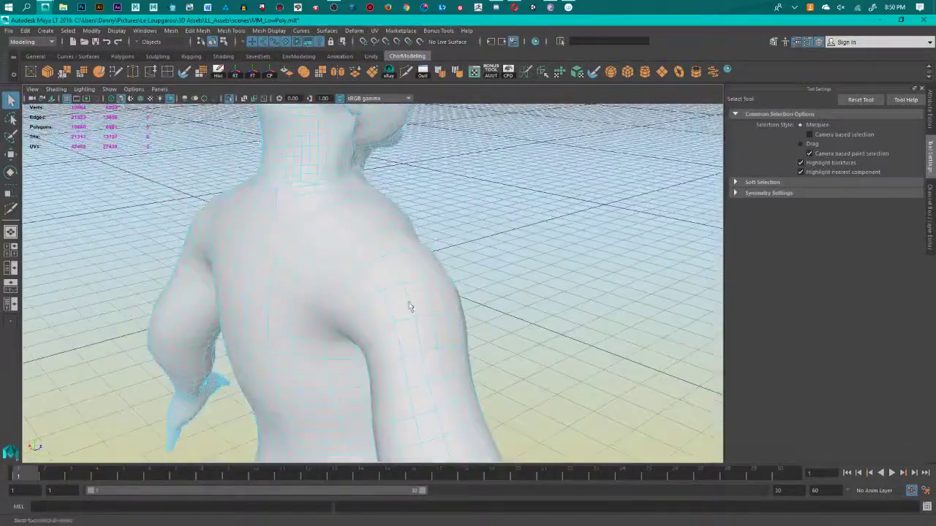
Step: Examine how the neck mesh meets the shoulders from the back and both sides
alt+middle_drag(404, 270, 426, 358)
alt+right_drag(426, 358, 468, 350)
alt+drag(370, 370, 506, 352)
alt+middle_drag(506, 352, 303, 318)
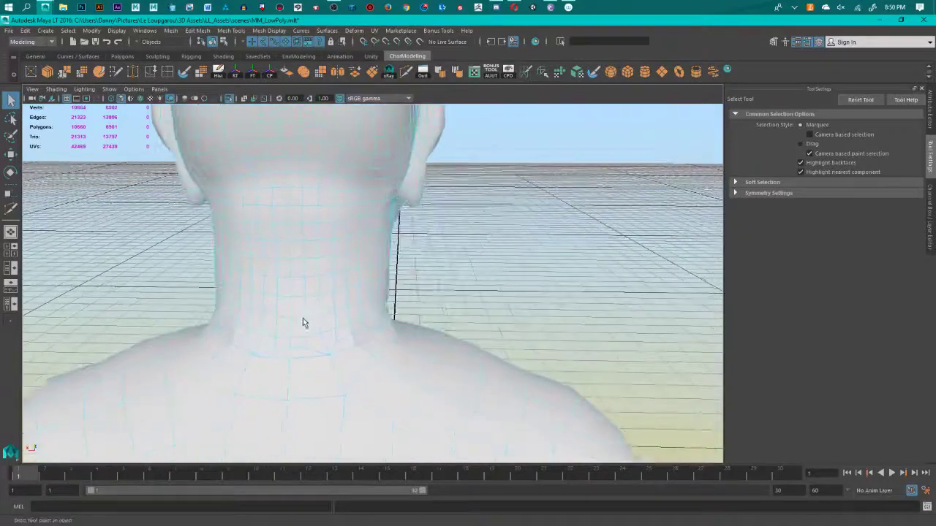
alt+drag(357, 319, 428, 366)
alt+drag(381, 325, 480, 373)
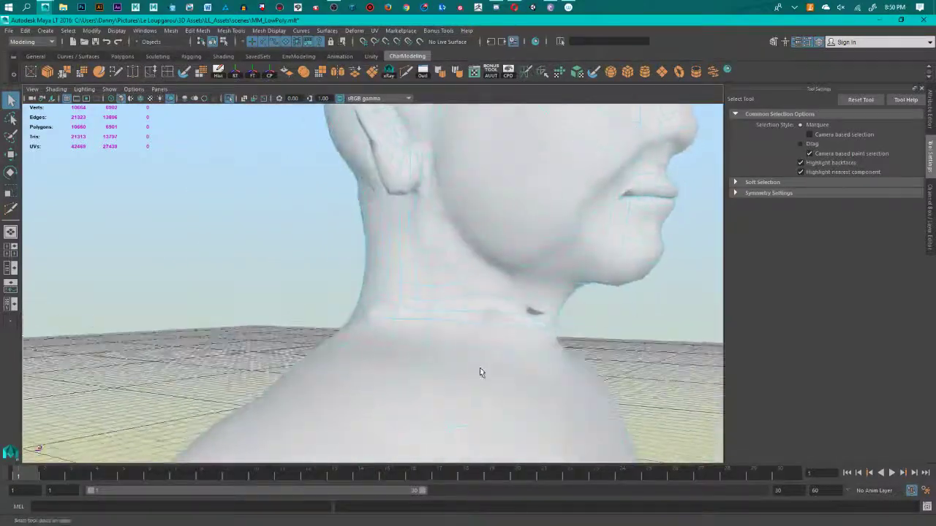
alt+drag(477, 333, 346, 327)
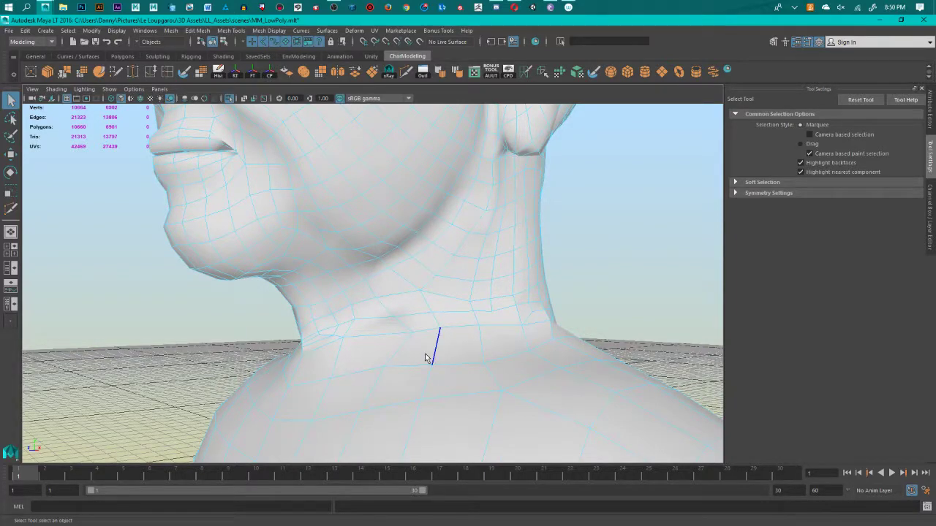
Step: Trace the vertical edge loops on both sides of the neck and examine where they meet the shoulders
alt+drag(426, 358, 393, 368)
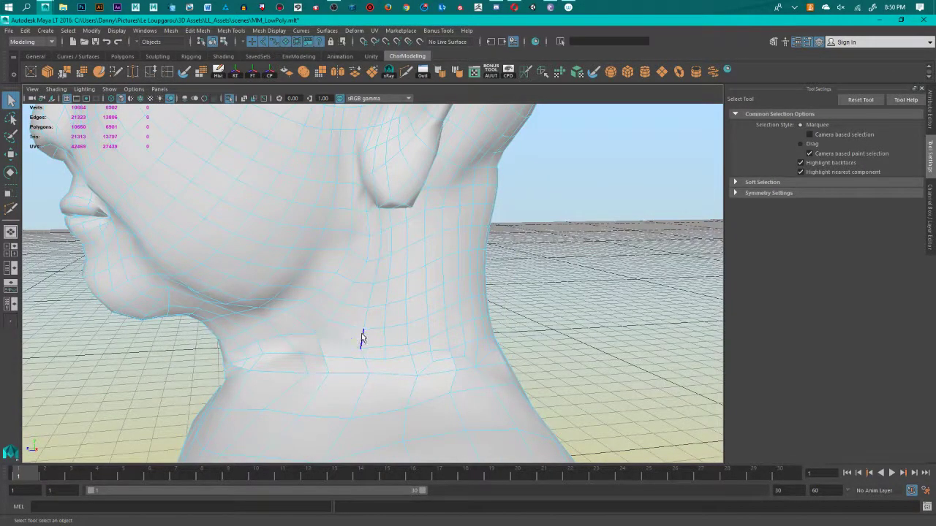
alt+drag(307, 392, 448, 403)
alt+drag(447, 260, 455, 365)
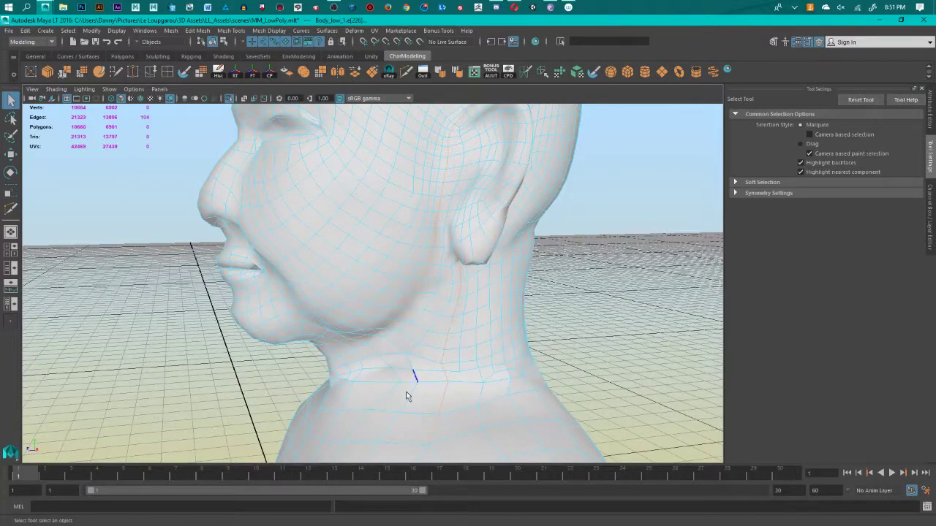
alt+drag(407, 396, 430, 370)
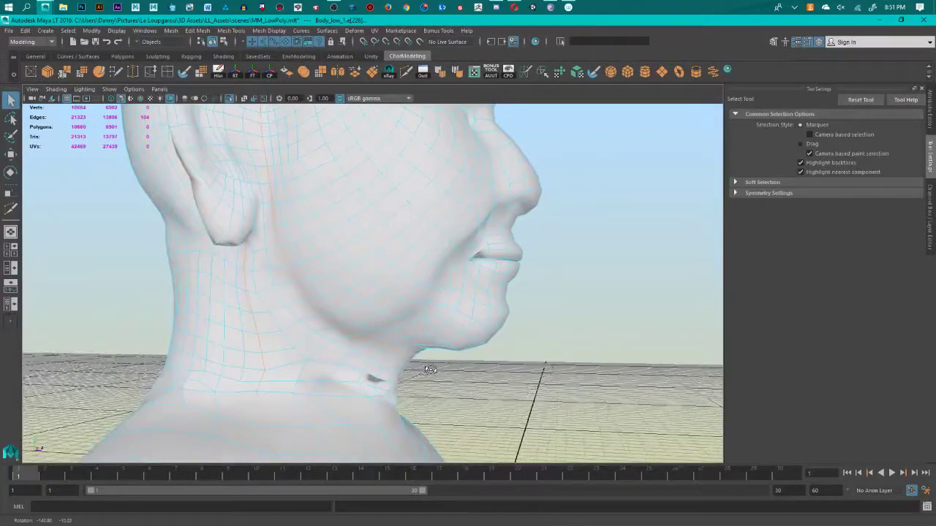
alt+drag(372, 374, 290, 382)
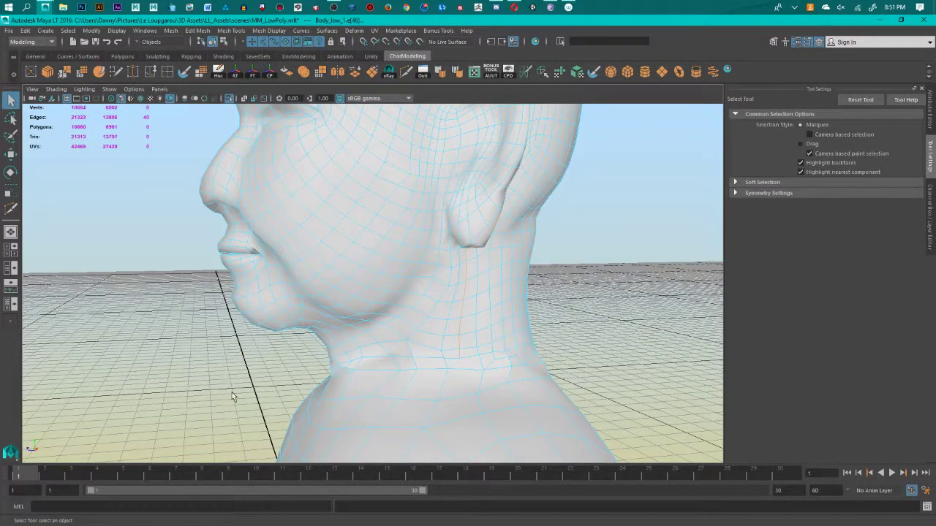
alt+drag(230, 393, 391, 254)
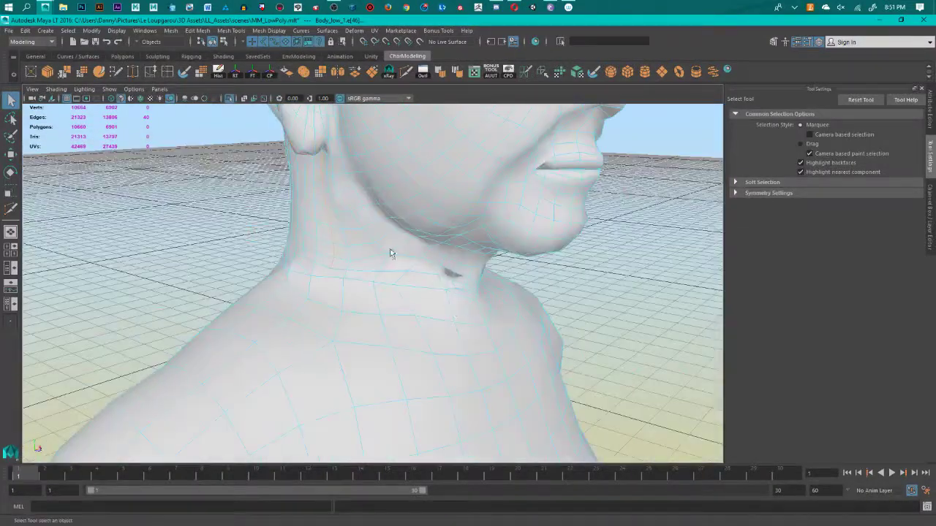
alt+drag(388, 297, 437, 340)
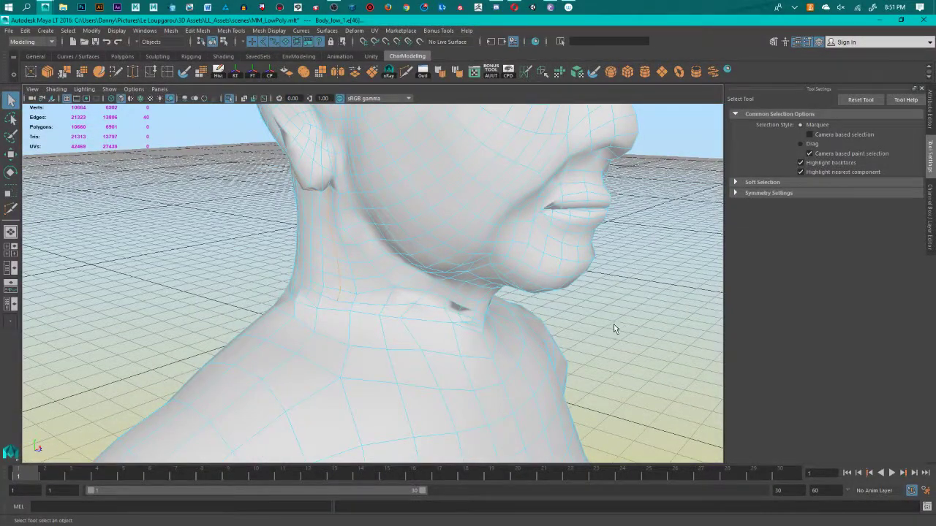
alt+drag(613, 324, 500, 372)
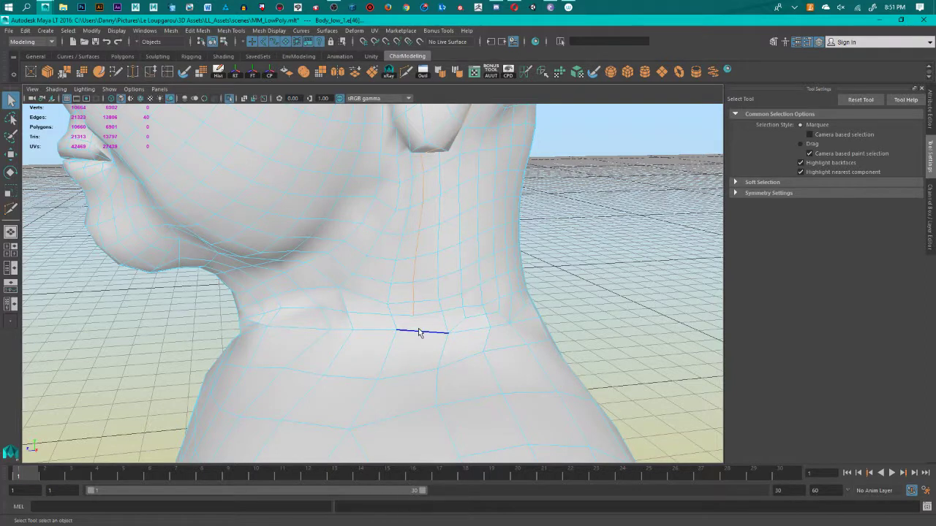
Step: Try to insert a Multi-Cut edge loop through the base of the neck, and undo it after examining the body
shift+right_drag(418, 268, 418, 241)
click(406, 73)
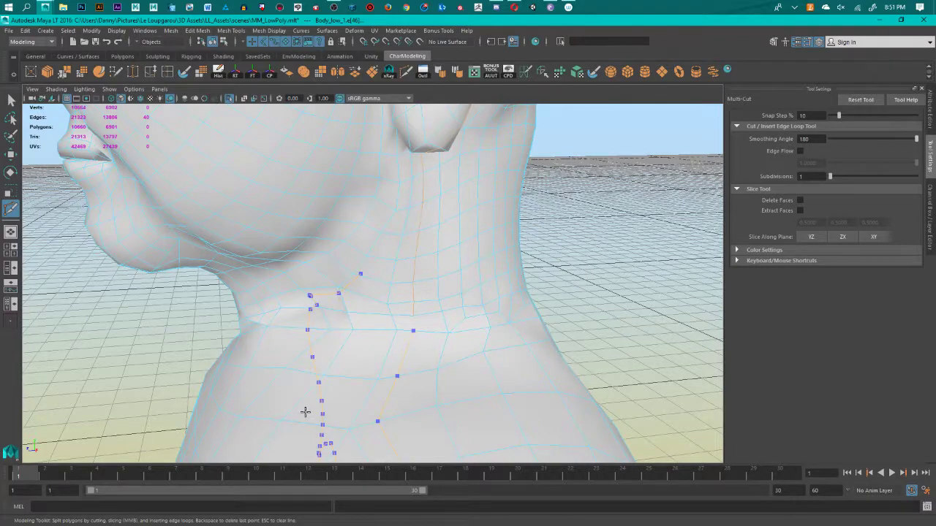
key(Return)
scroll(459, 461, down, 8)
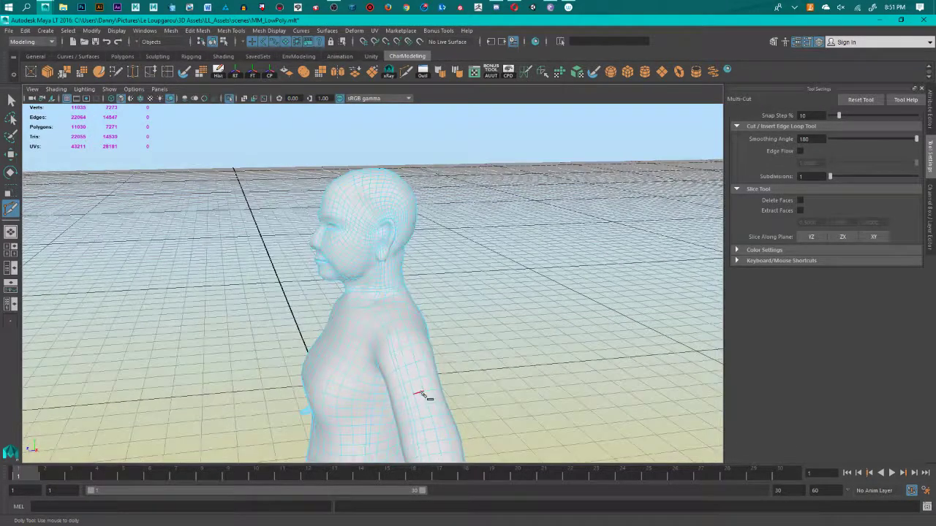
scroll(394, 411, up, 5)
alt+drag(393, 412, 418, 309)
alt+middle_drag(417, 309, 418, 253)
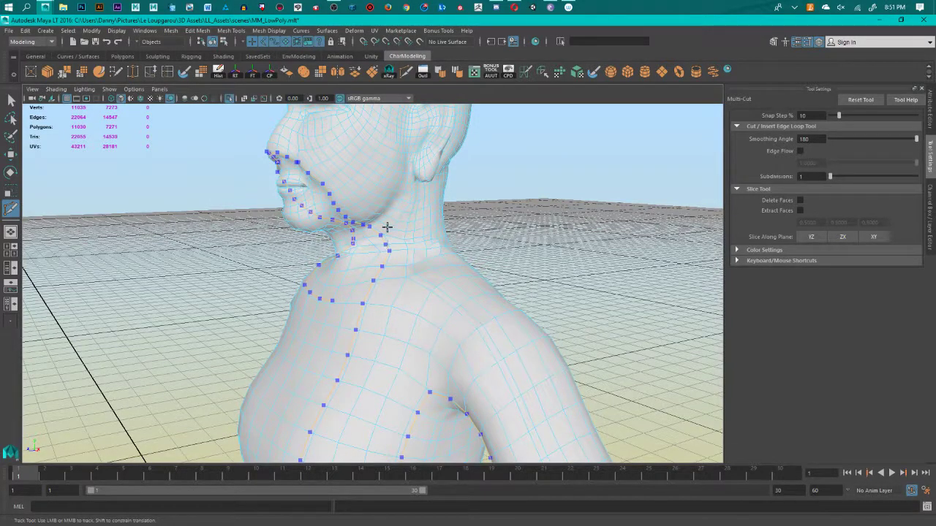
key(ctrl+z)
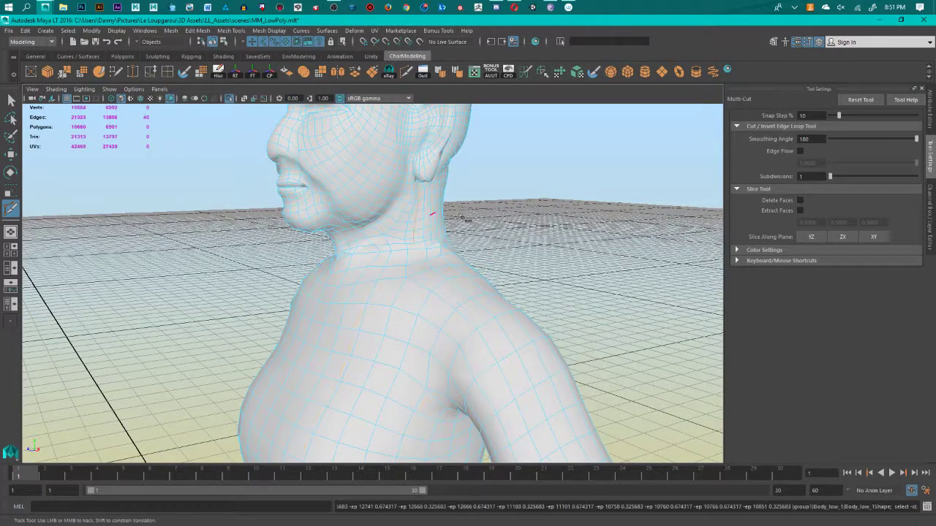
Step: Insert an edge loop with Multi-Cut from the side of the neck base across the shoulder and down the arm
ctrl+click(416, 251)
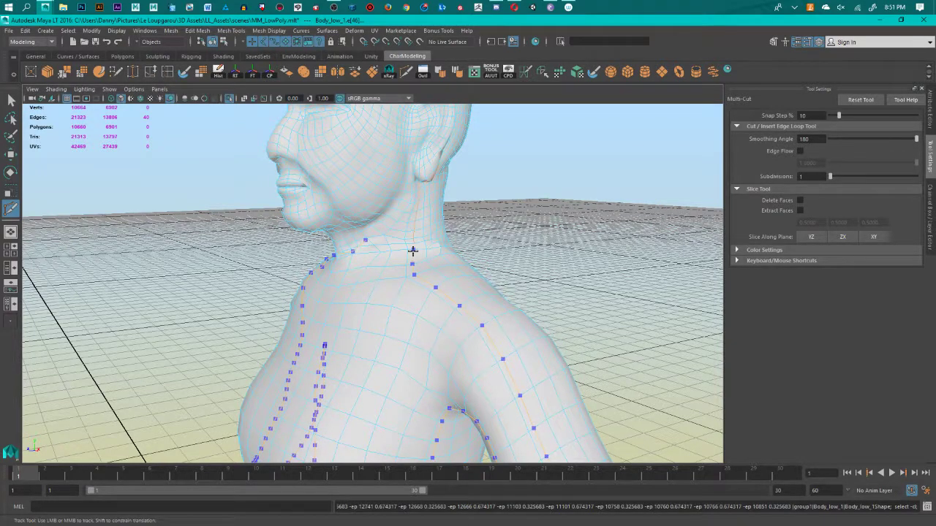
ctrl+click(417, 251)
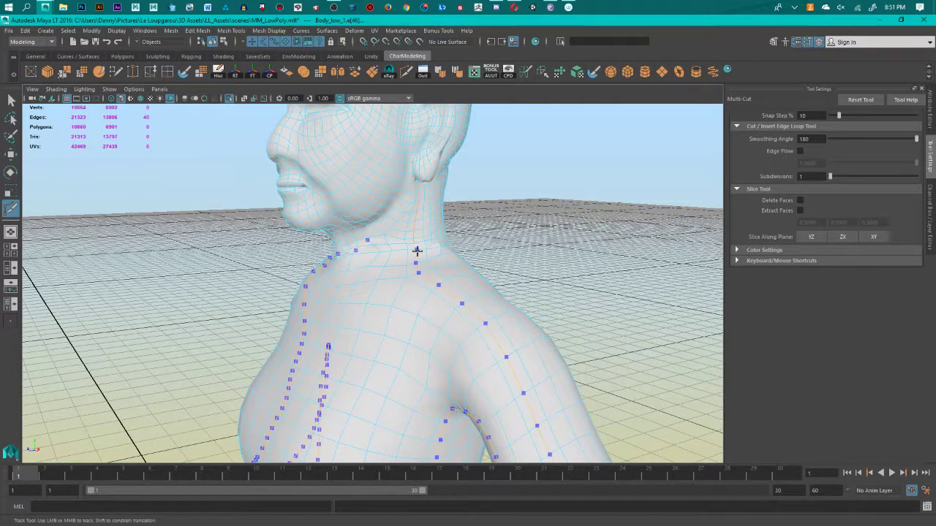
right_click(584, 285)
scroll(549, 277, up, 4)
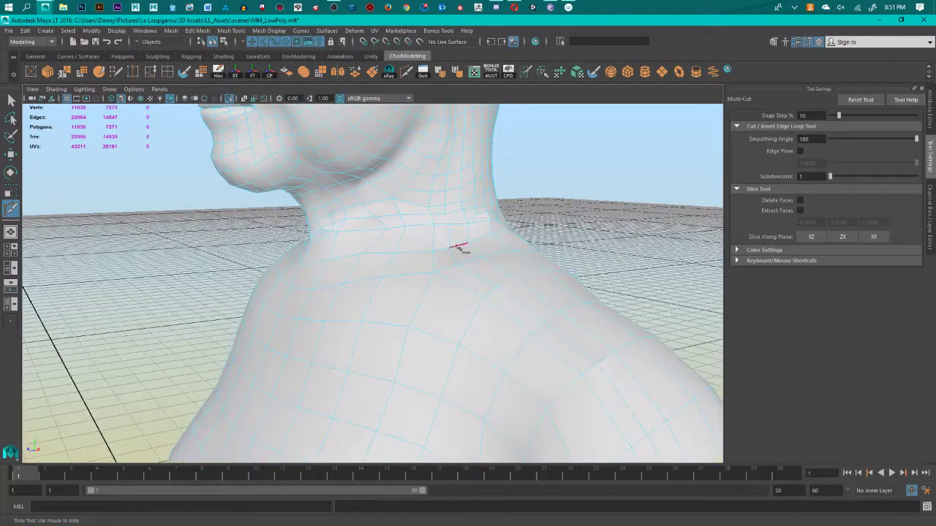
Step: Connect the vertices between the two lowest edge rows at the side of the neck, symmetrically on both sides
key(w)
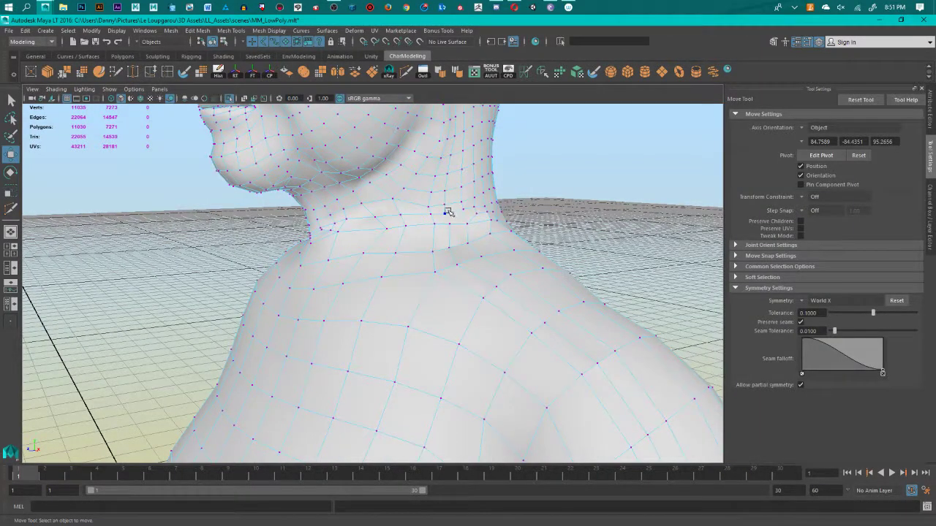
click(447, 213)
shift+right_click(457, 221)
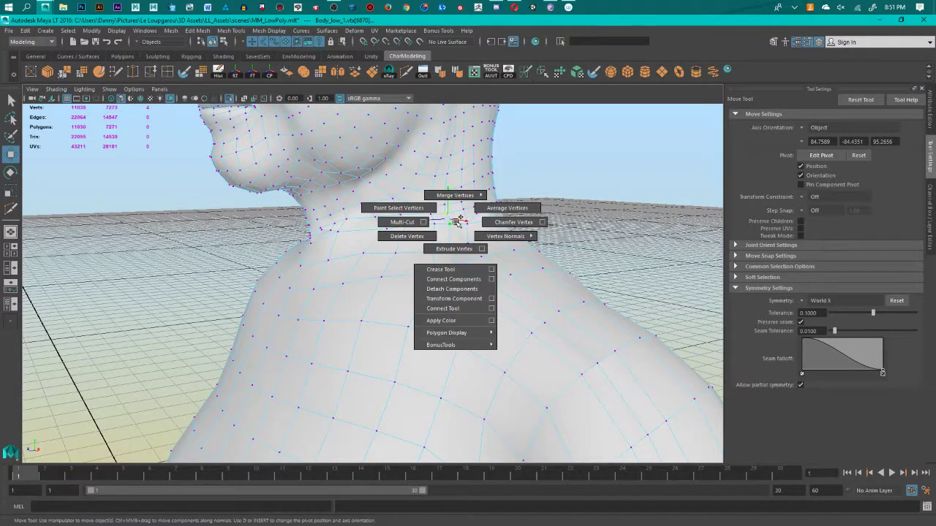
shift+right_drag(457, 222, 494, 276)
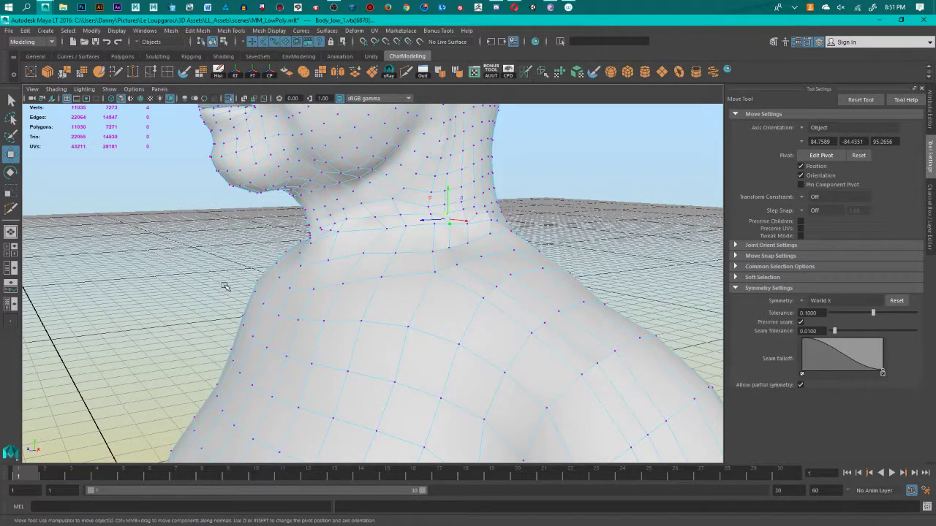
Step: Select the whole body in object mode and delete its construction history
scroll(219, 287, down, 2)
alt+drag(217, 288, 329, 288)
scroll(395, 315, down, 5)
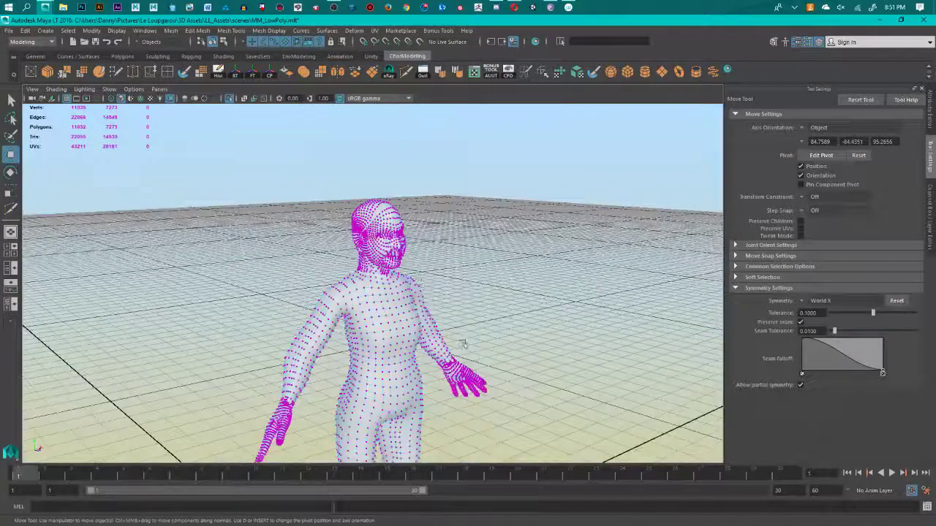
alt+drag(462, 343, 377, 245)
right_drag(376, 245, 392, 291)
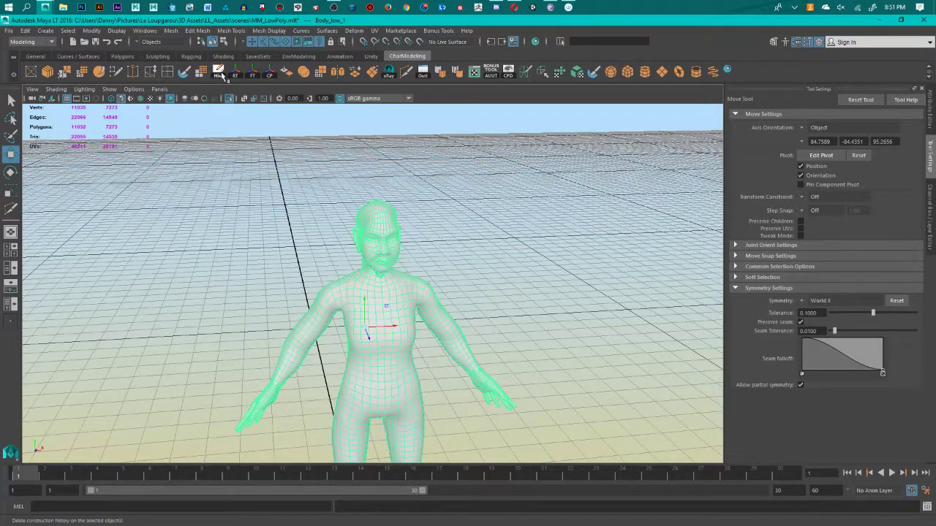
Step: Display the body's vertices and examine the neck topology from the side and the front
scroll(484, 365, up, 5)
alt+middle_drag(485, 366, 470, 223)
alt+drag(470, 224, 407, 357)
alt+middle_drag(405, 297, 412, 377)
scroll(411, 378, up, 5)
alt+drag(412, 378, 441, 338)
alt+middle_drag(441, 338, 424, 302)
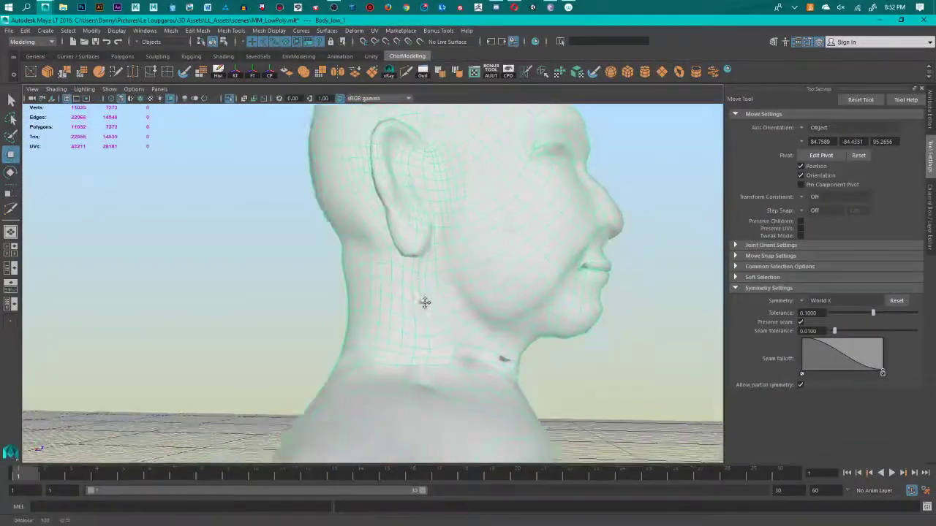
alt+drag(424, 302, 366, 313)
right_drag(365, 269, 319, 281)
alt+drag(384, 339, 570, 395)
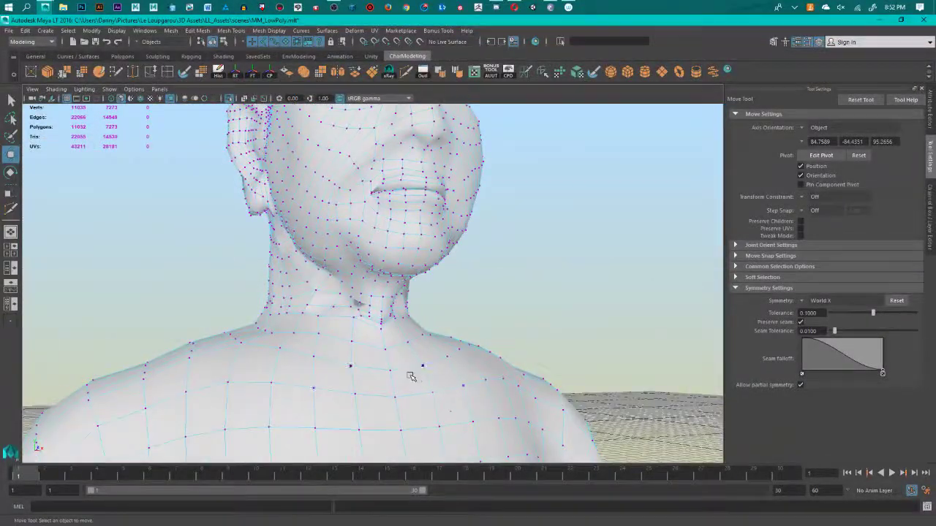
scroll(410, 376, up, 4)
alt+drag(410, 378, 405, 407)
scroll(405, 409, down, 5)
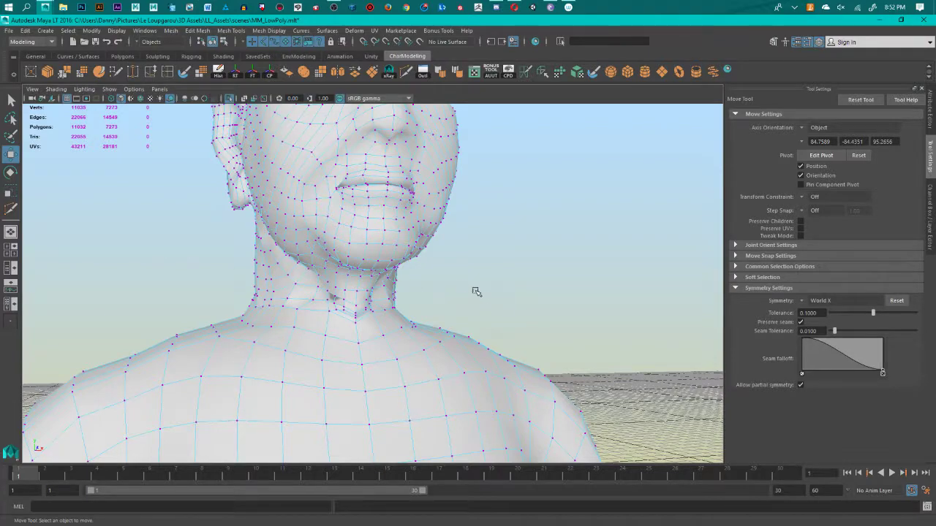
Step: Examine the mesh flow of the torso, shoulders and arms from the front
scroll(422, 262, down, 5)
alt+middle_drag(508, 387, 504, 303)
scroll(504, 303, down, 5)
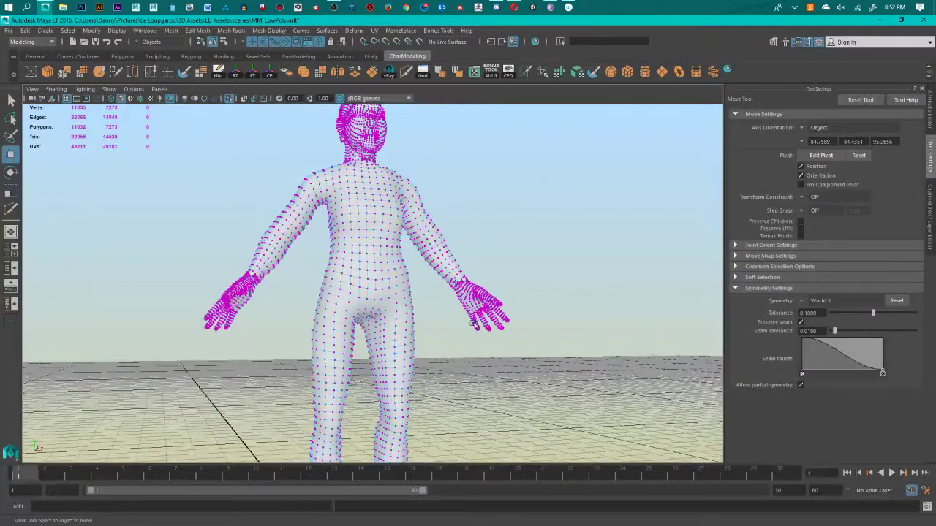
alt+drag(497, 305, 444, 329)
alt+middle_drag(444, 329, 445, 251)
alt+drag(445, 252, 387, 347)
alt+middle_drag(383, 176, 366, 330)
scroll(414, 271, up, 6)
scroll(409, 270, down, 1)
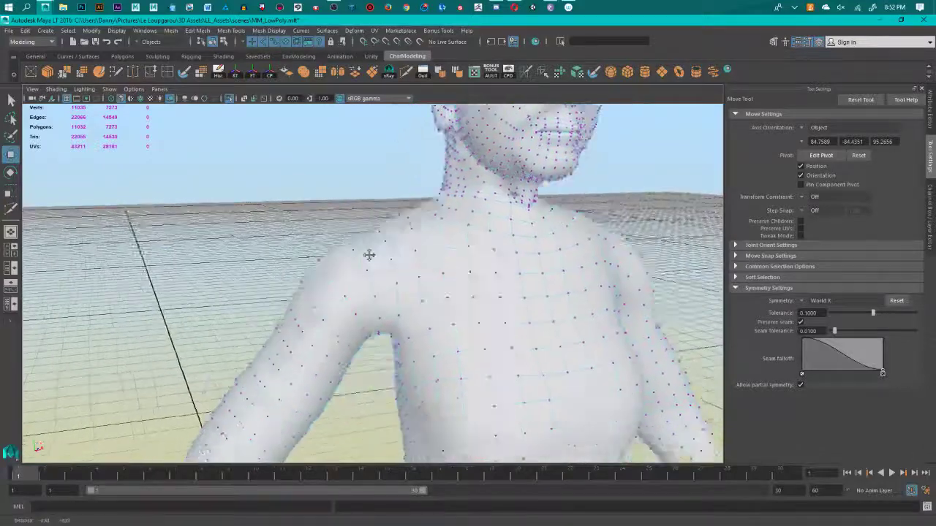
alt+middle_drag(370, 255, 403, 153)
scroll(425, 294, down, 1)
scroll(424, 293, down, 5)
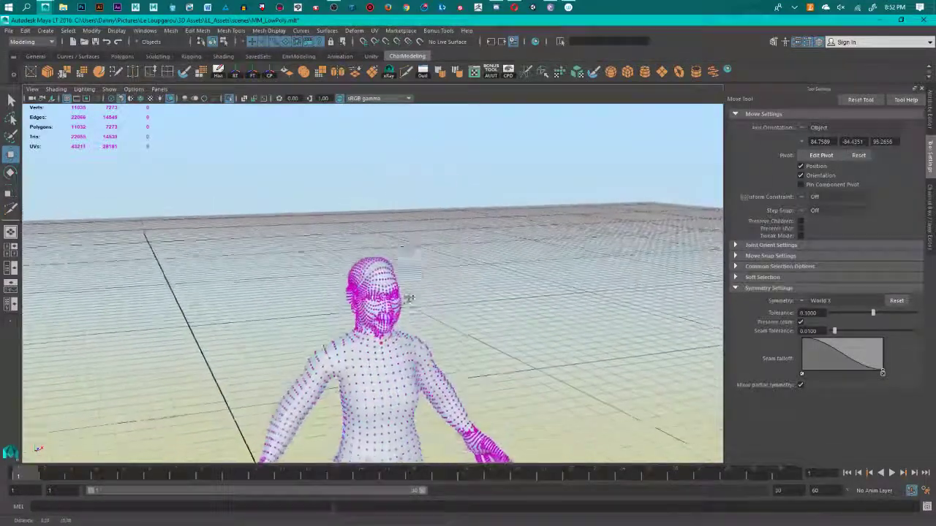
scroll(451, 375, up, 5)
alt+middle_drag(443, 373, 416, 276)
scroll(409, 219, down, 3)
scroll(424, 234, up, 3)
scroll(426, 270, down, 6)
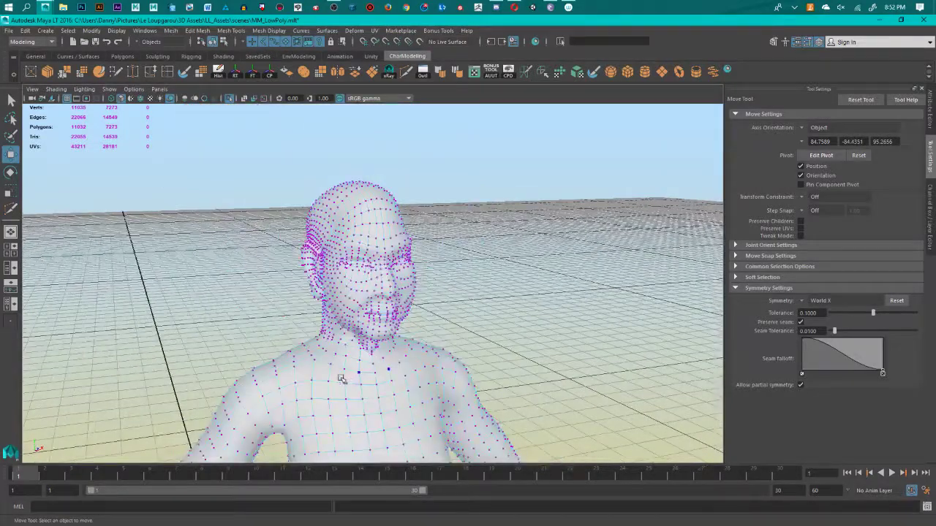
Step: Examine the topology of the torso, the underarms and the back of the neck up close
alt+middle_drag(342, 378, 363, 271)
scroll(363, 271, up, 5)
alt+middle_drag(305, 263, 331, 275)
alt+drag(332, 274, 407, 304)
scroll(410, 306, up, 4)
alt+middle_drag(412, 306, 451, 296)
alt+drag(449, 297, 315, 324)
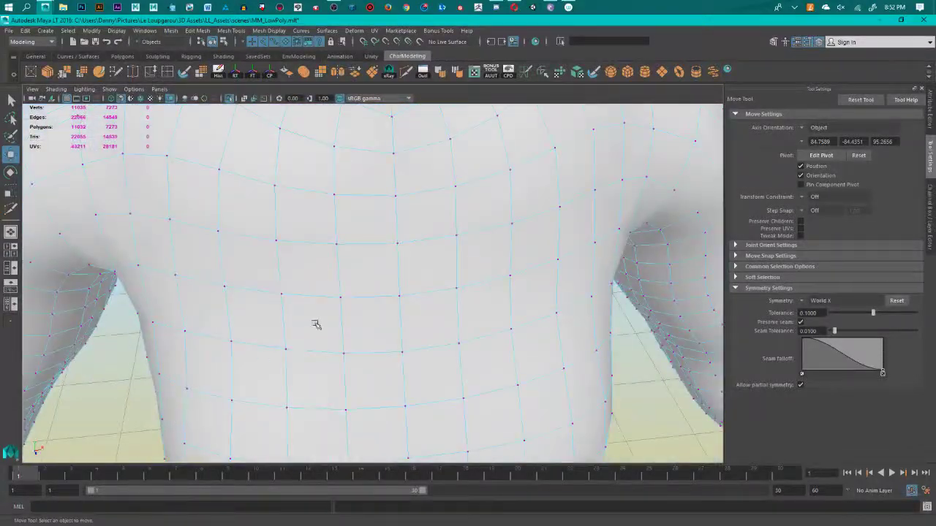
alt+middle_drag(315, 324, 323, 412)
alt+drag(280, 325, 466, 386)
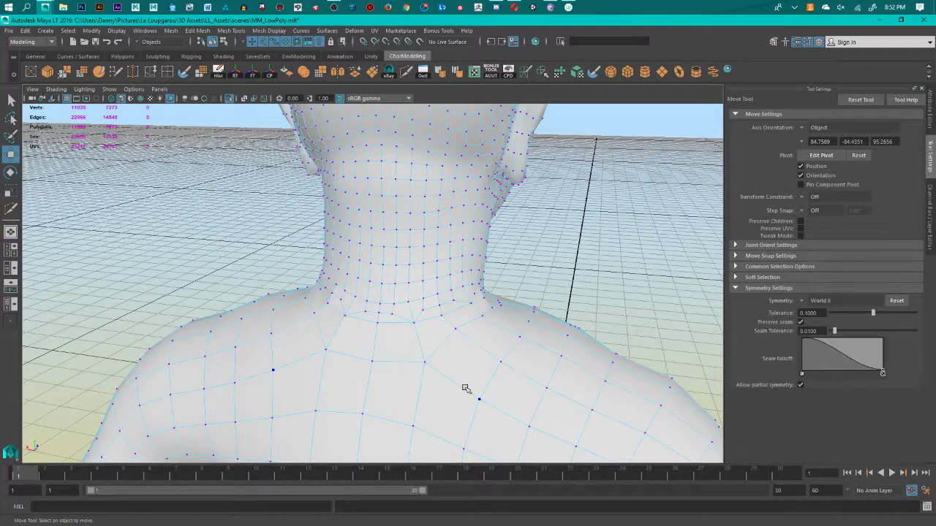
Step: Examine the edge flow around the hips and buttocks from the front and the back
alt+drag(247, 307, 440, 272)
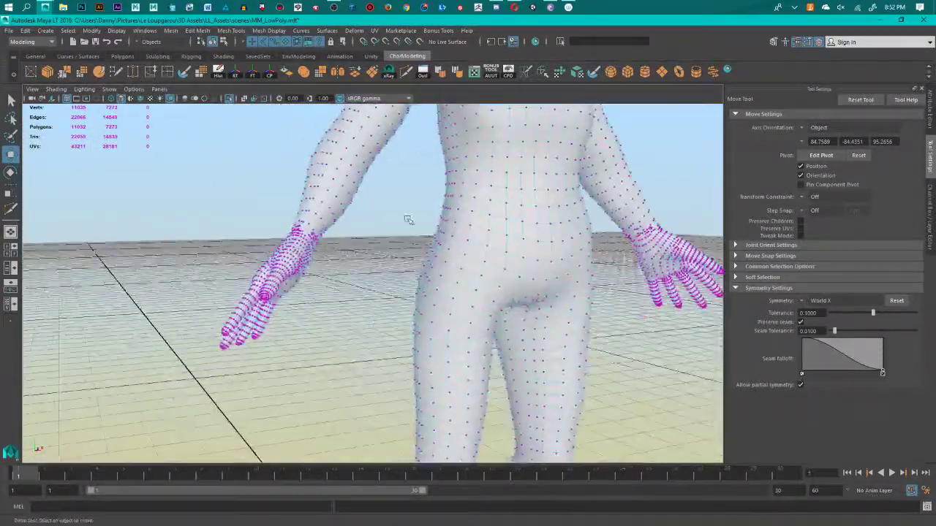
alt+drag(407, 221, 450, 307)
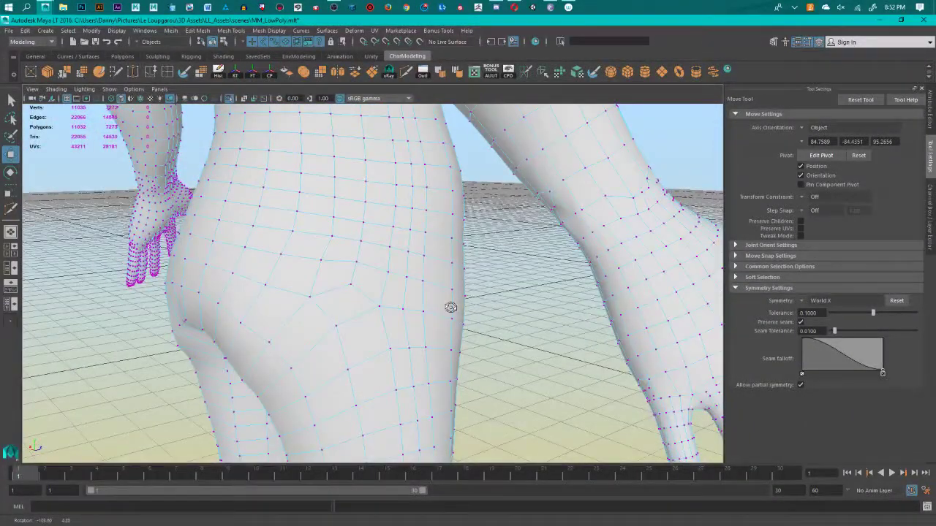
alt+right_drag(455, 310, 351, 342)
alt+drag(350, 342, 398, 347)
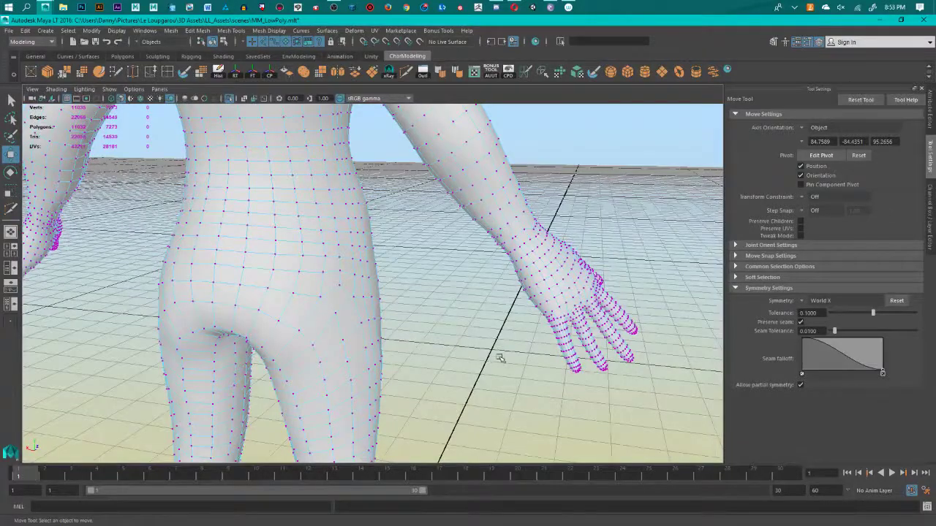
Step: Examine the topology of the palm, fingers, back of the hand and wrist
alt+drag(499, 358, 401, 278)
alt+right_drag(401, 278, 411, 346)
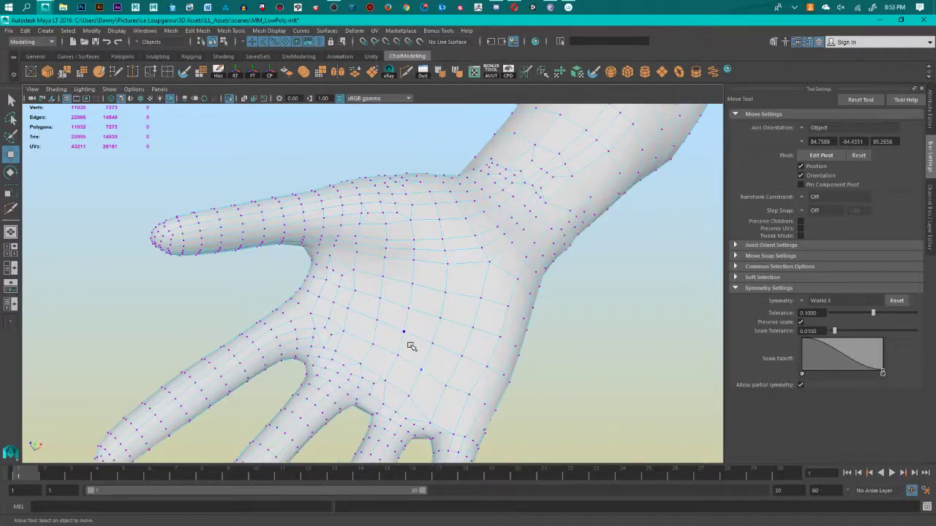
alt+middle_drag(412, 346, 383, 256)
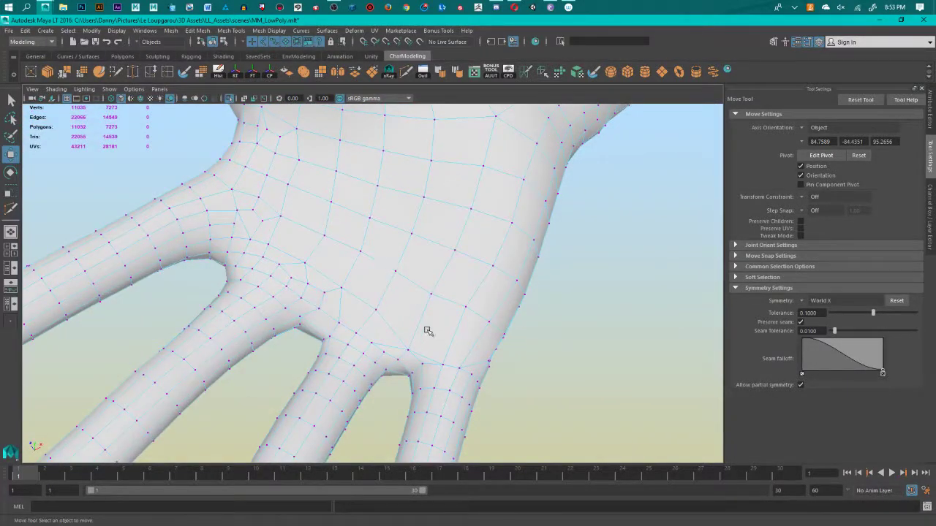
alt+drag(429, 331, 476, 336)
alt+middle_drag(494, 323, 441, 314)
alt+drag(410, 342, 283, 380)
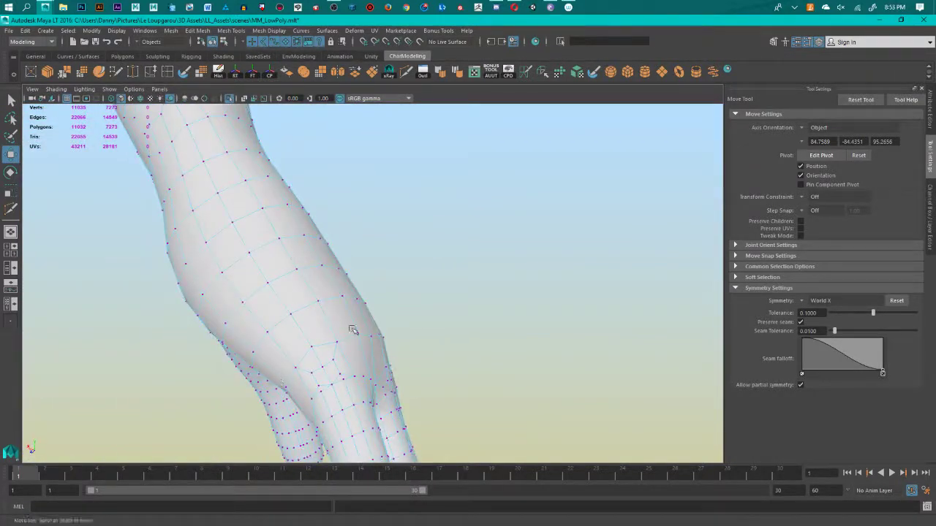
alt+drag(365, 226, 422, 339)
alt+drag(182, 261, 395, 272)
alt+right_drag(395, 272, 443, 259)
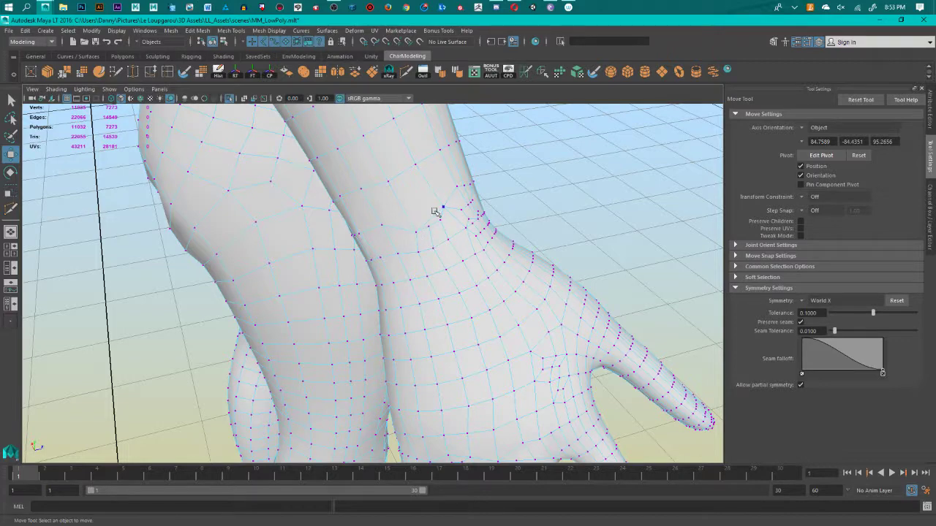
Step: Examine the edge flow from the wrist and hand down over the hips to the knees and lower legs
alt+drag(557, 251, 455, 307)
alt+middle_drag(455, 307, 505, 356)
scroll(506, 356, down, 7)
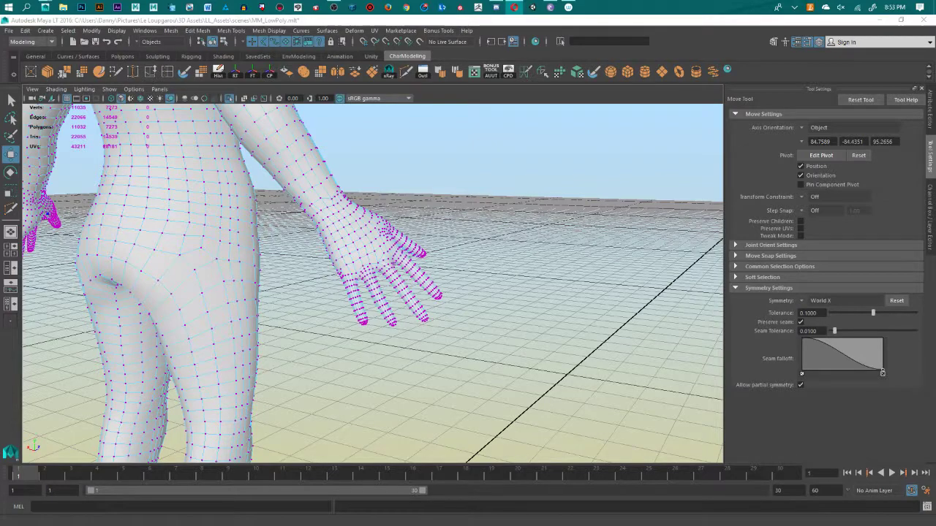
scroll(424, 293, down, 4)
alt+middle_drag(434, 314, 439, 130)
alt+middle_drag(448, 195, 401, 344)
alt+drag(401, 344, 201, 325)
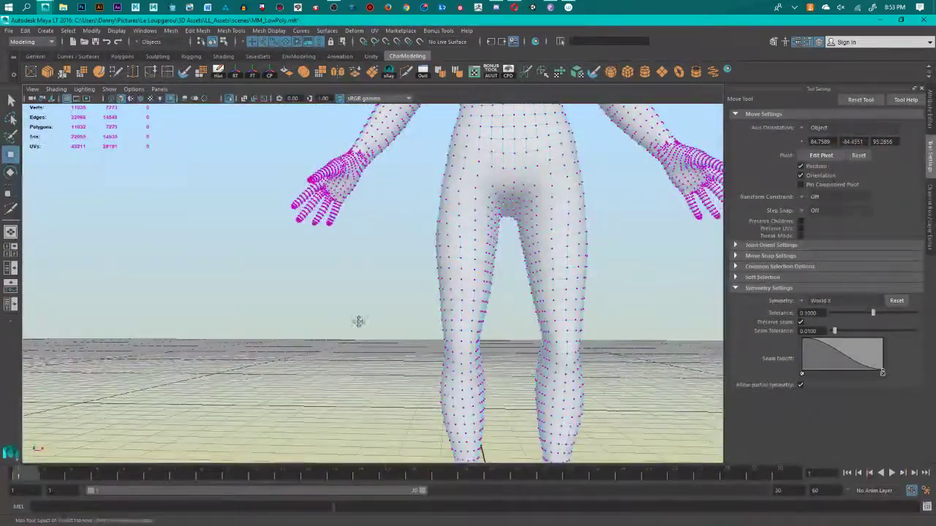
alt+middle_drag(357, 322, 150, 265)
scroll(251, 311, up, 5)
alt+middle_drag(192, 314, 288, 314)
alt+middle_drag(255, 257, 283, 268)
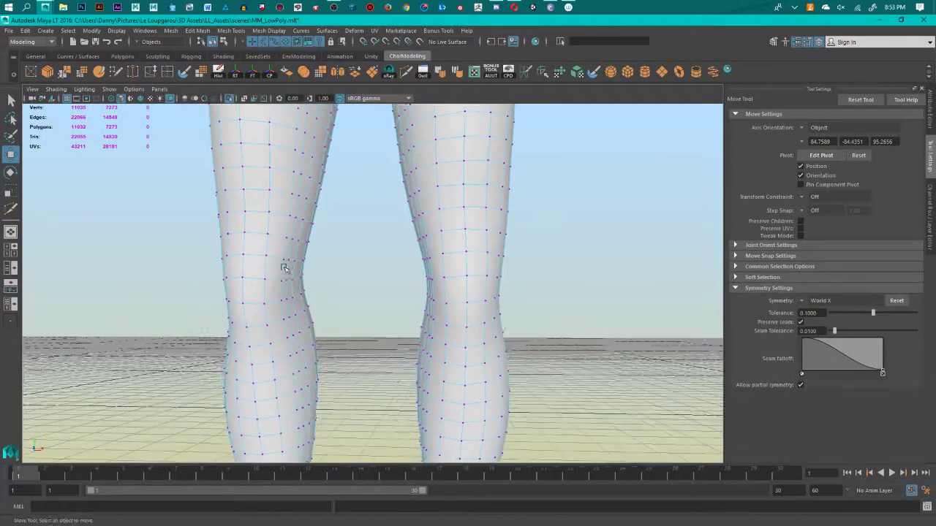
click(391, 73)
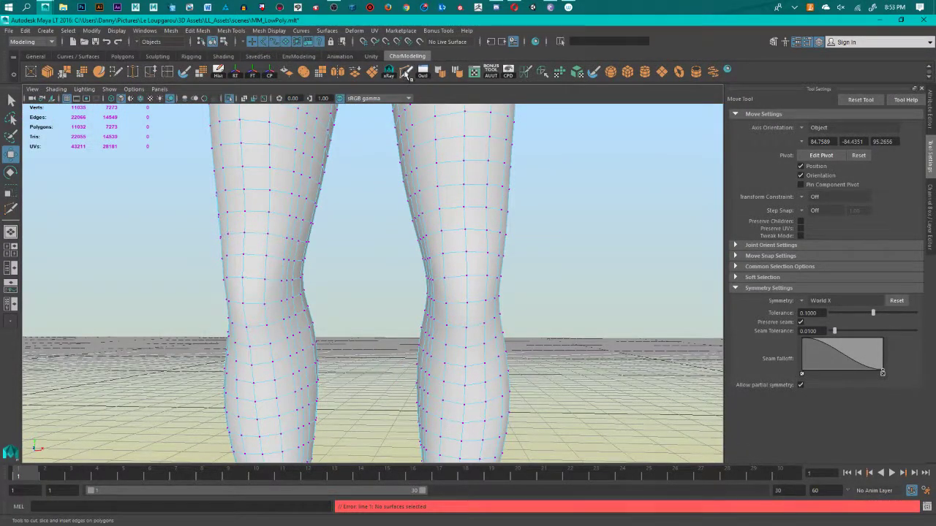
click(406, 72)
alt+middle_drag(257, 282, 313, 272)
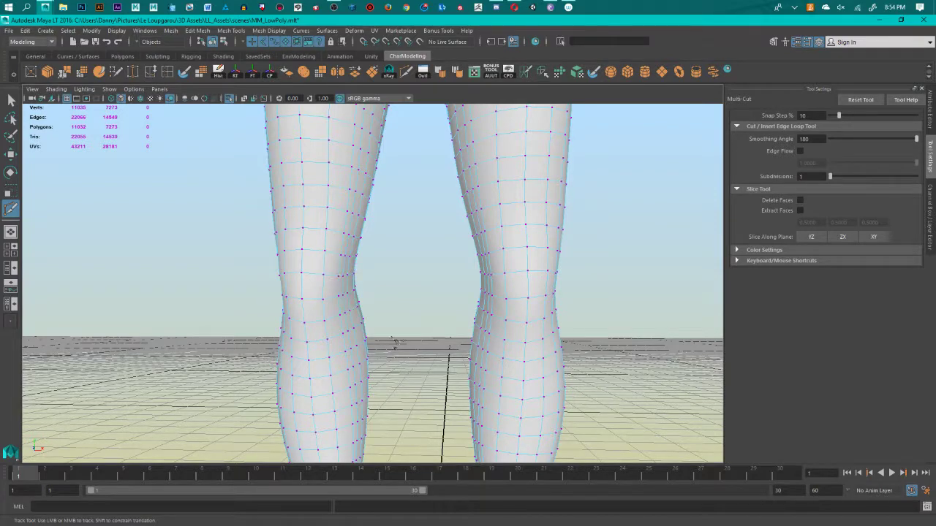
key(w)
Step: Try inserting five evenly spaced edge loops around the leg just above the knee, and undo them
alt+drag(377, 280, 386, 282)
right_drag(315, 138, 331, 117)
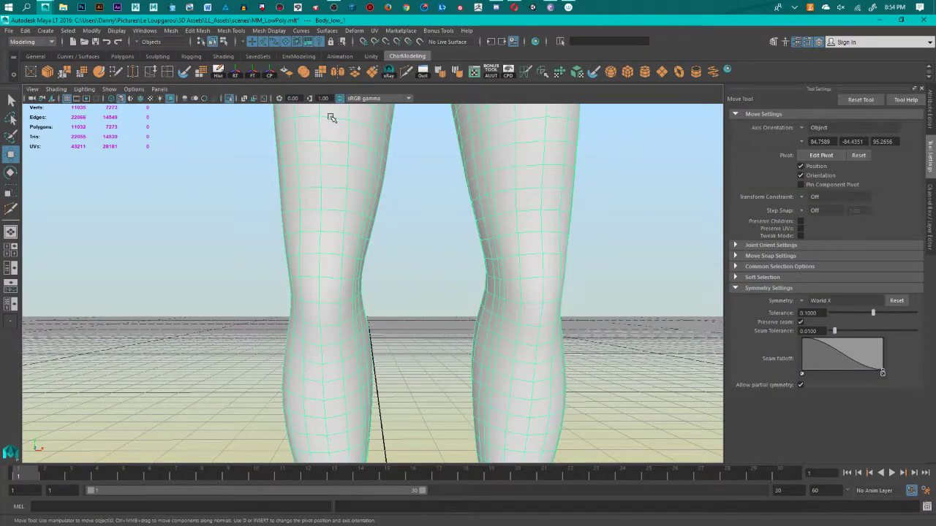
click(231, 31)
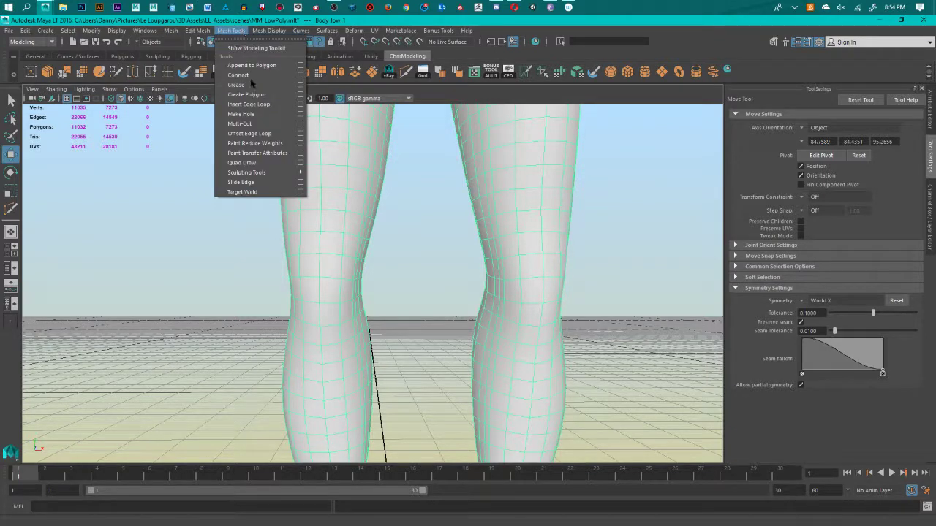
click(248, 104)
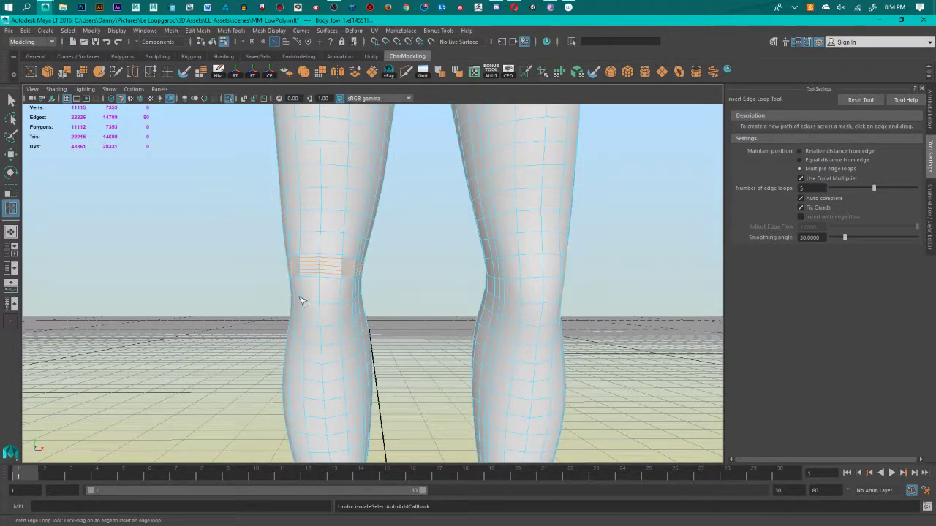
key(ctrl+z)
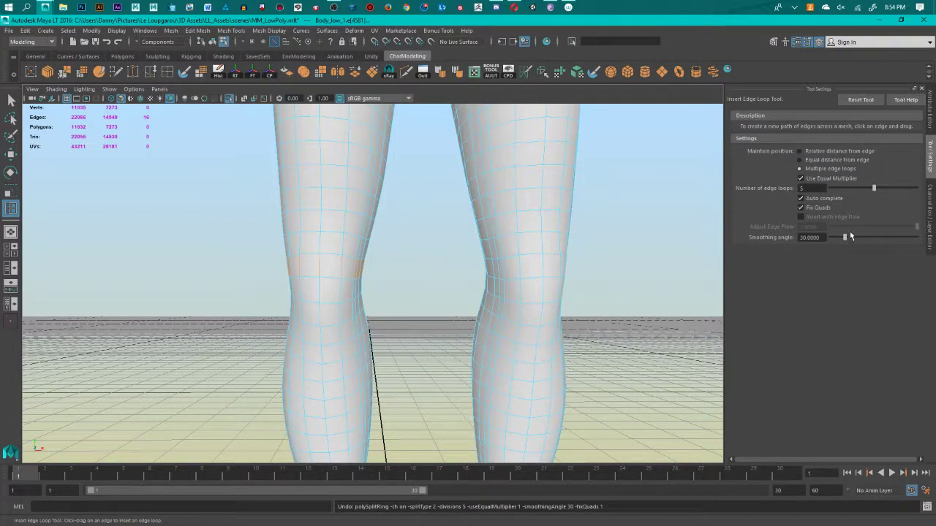
Step: Try inserting a single edge loop around the knee with relative distance from edge and edge flow disabled
click(813, 151)
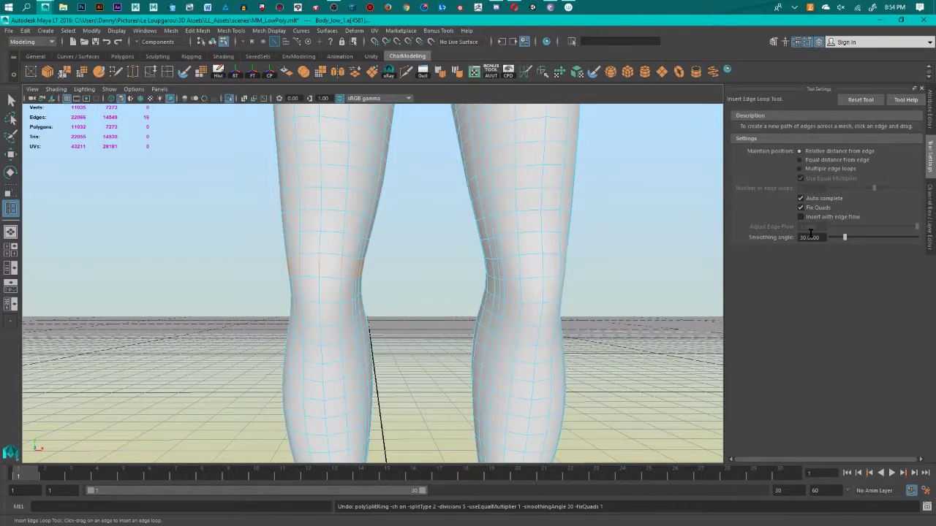
click(801, 217)
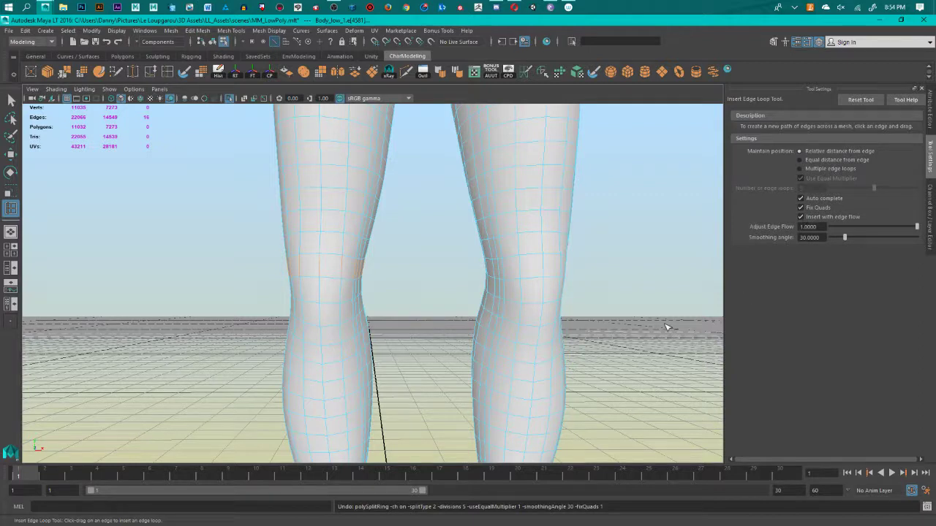
click(813, 218)
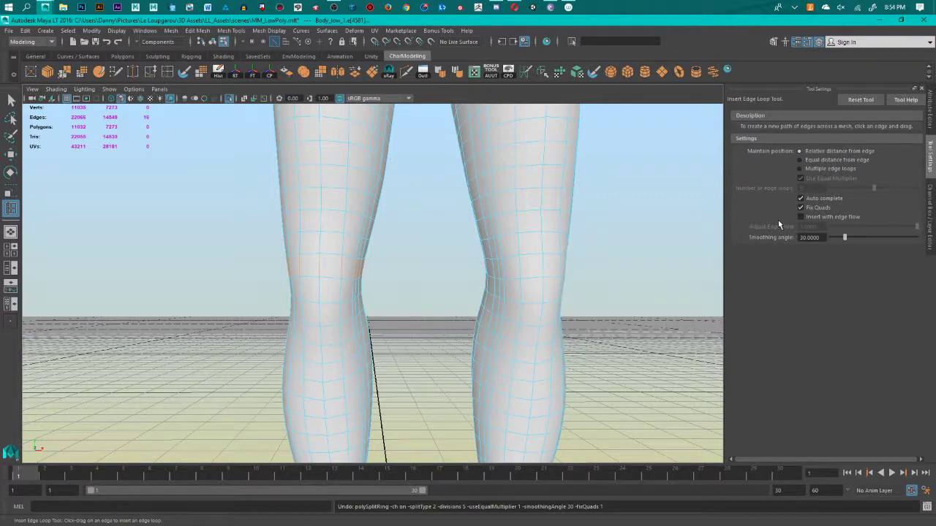
mouse_move(344, 277)
mouse_down()
mouse_move(348, 263)
mouse_move(360, 272)
mouse_up()
alt+drag(456, 345, 497, 339)
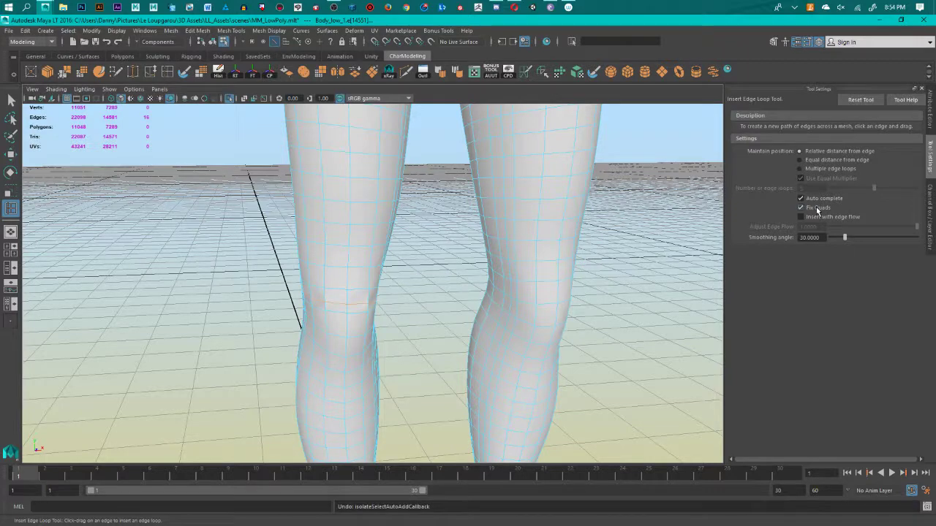
Step: Undo the knee loop and try inserting one with equal distance from edge instead, undoing that one too
click(804, 159)
key(ctrl+z)
key(ctrl+z)
drag(372, 307, 380, 307)
alt+drag(460, 353, 493, 341)
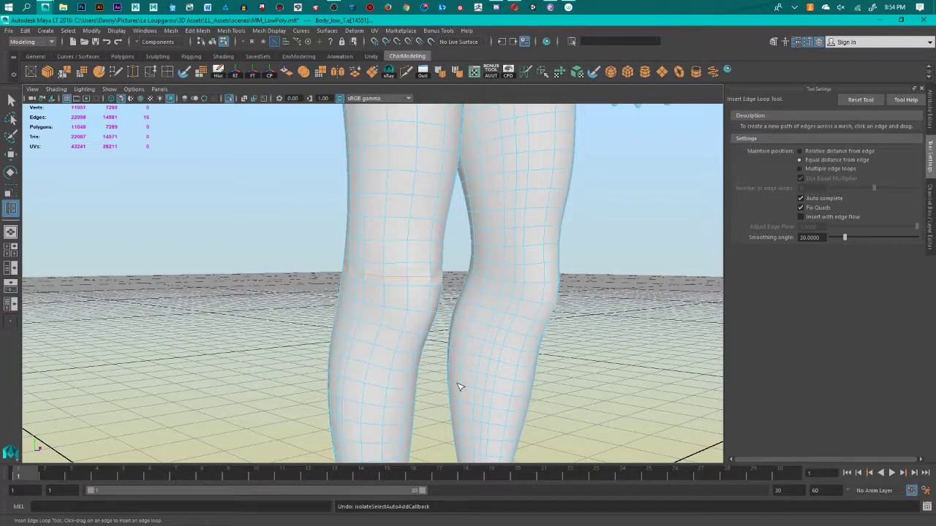
key(ctrl+z)
key(ctrl+z)
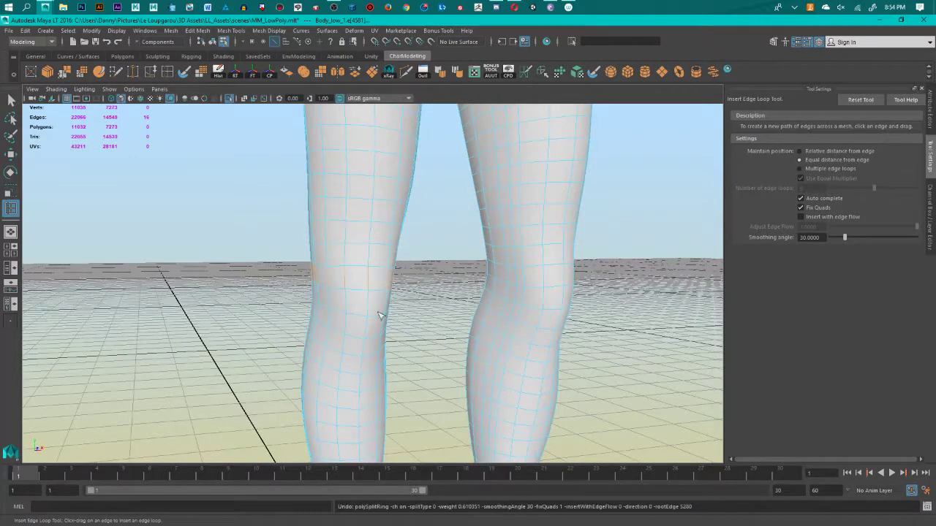
Step: Try shifting the existing edge loop above the knee using Component axis orientation, and undo the move
key(w)
right_drag(370, 263, 368, 272)
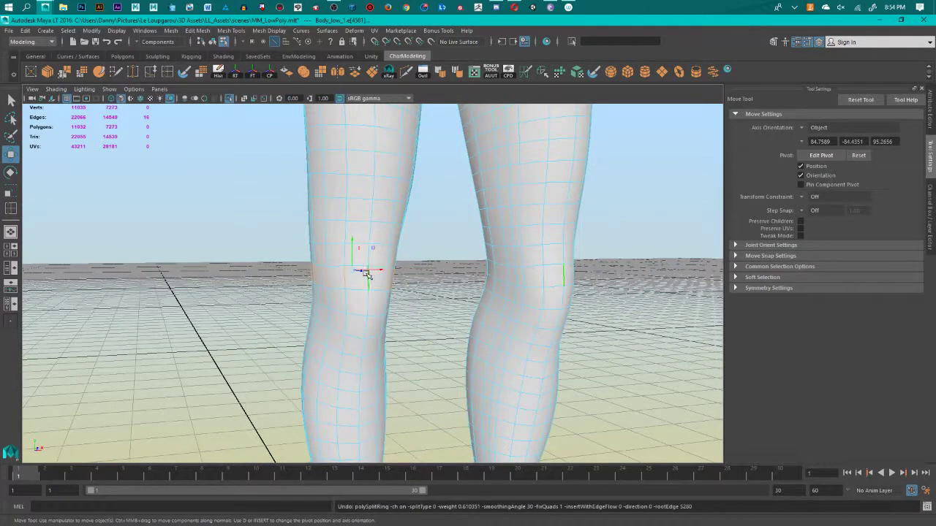
double_click(365, 269)
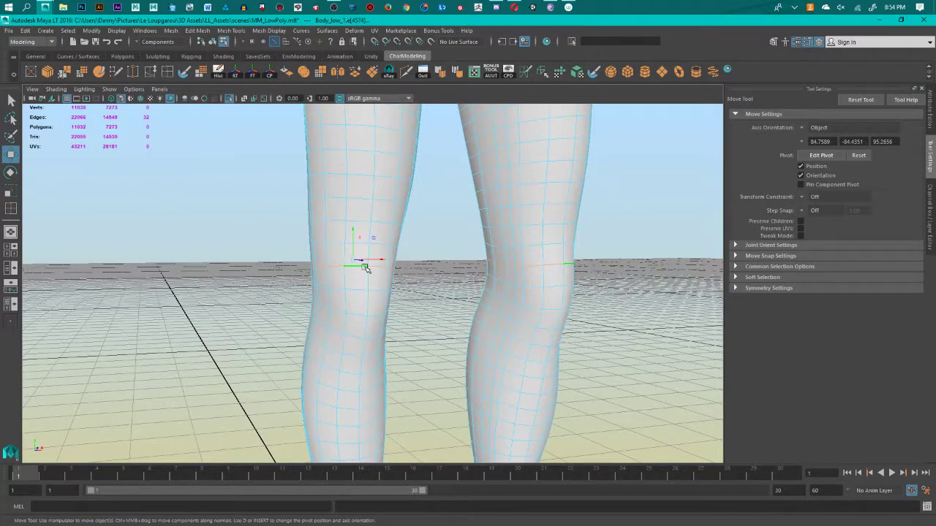
right_drag(366, 269, 391, 248)
alt+drag(390, 282, 412, 287)
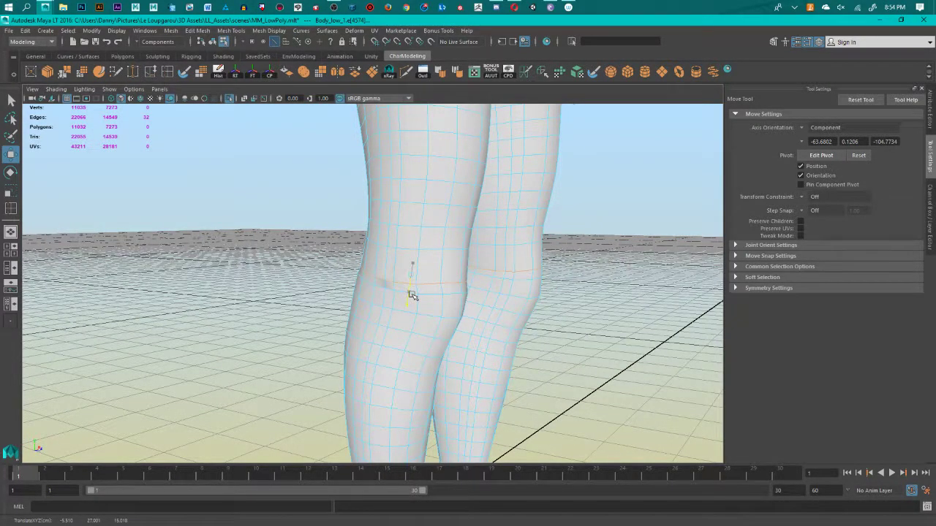
alt+drag(412, 294, 310, 307)
double_click(334, 312)
alt+drag(339, 348, 229, 401)
key(ctrl+z)
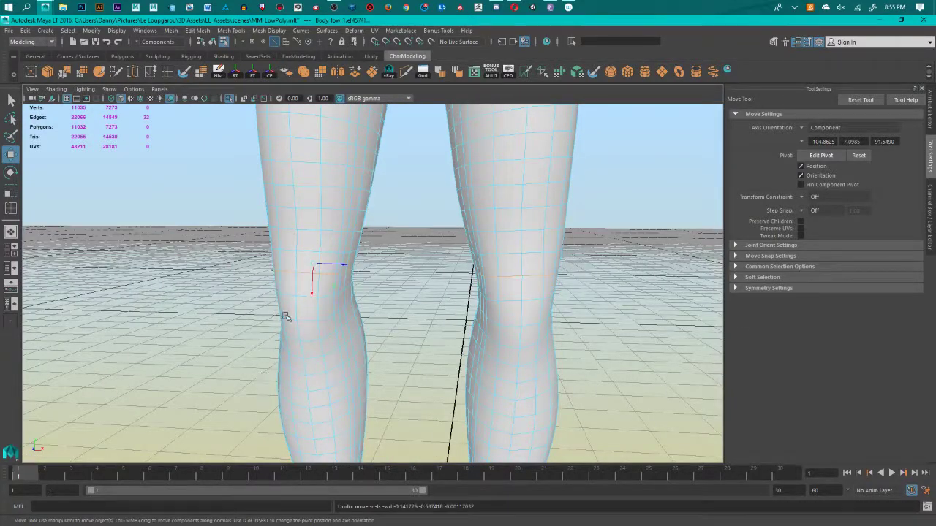
Step: Move the edge loop above the knees down in Object axis orientation and scale it slightly
right_drag(330, 275, 313, 263)
alt+drag(313, 264, 326, 248)
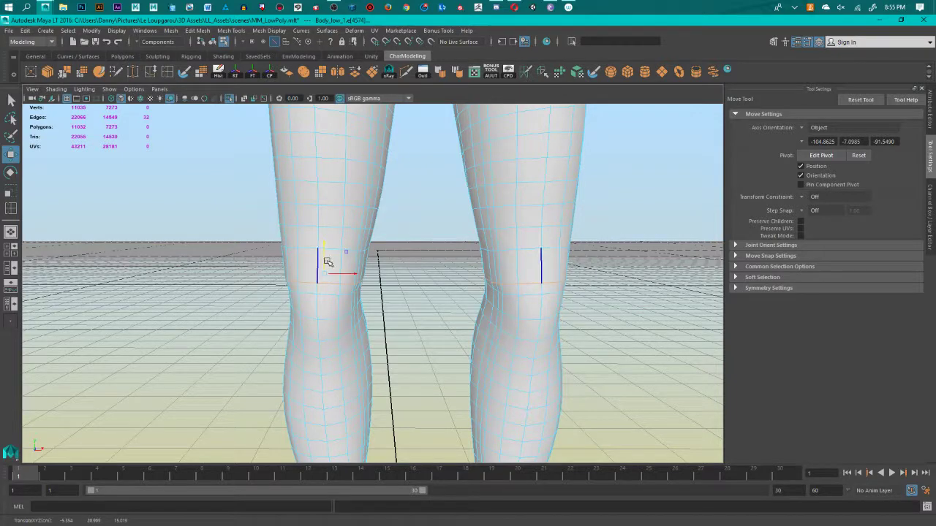
key(r)
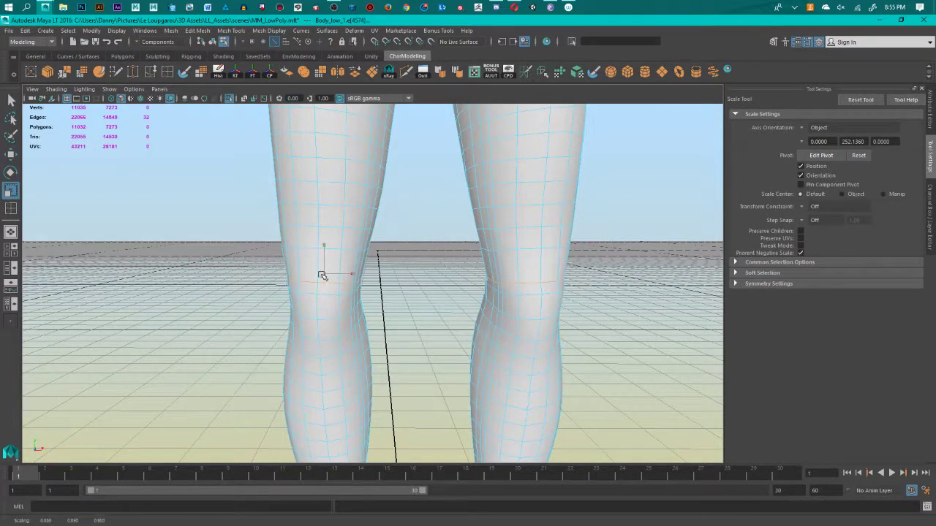
alt+drag(390, 310, 441, 345)
Step: Move the edge loop below the knees up toward the kneecap and scale it slightly to tighten the joint topology
click(372, 311)
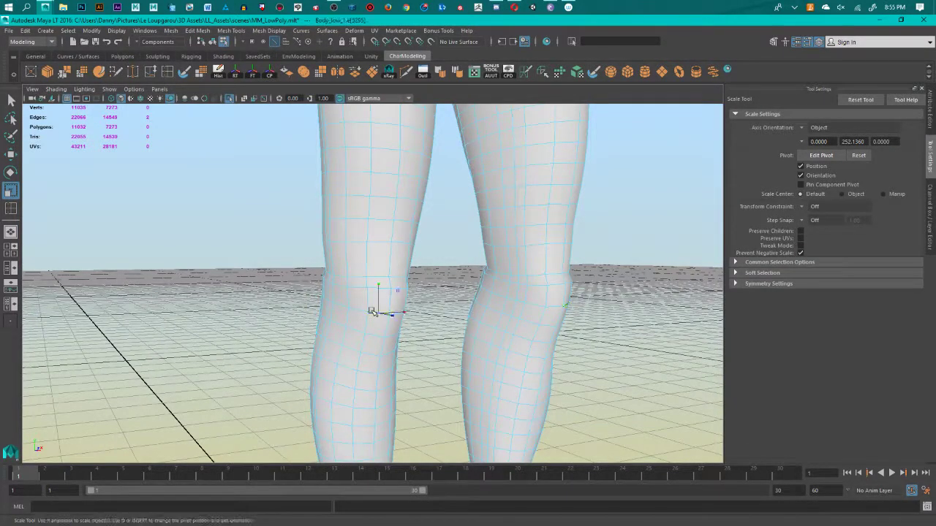
key(w)
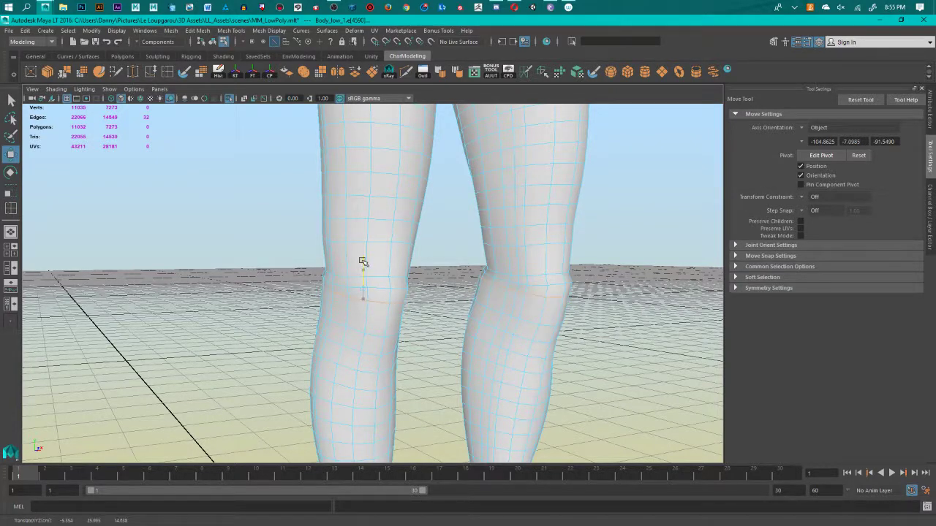
key(r)
drag(363, 287, 363, 290)
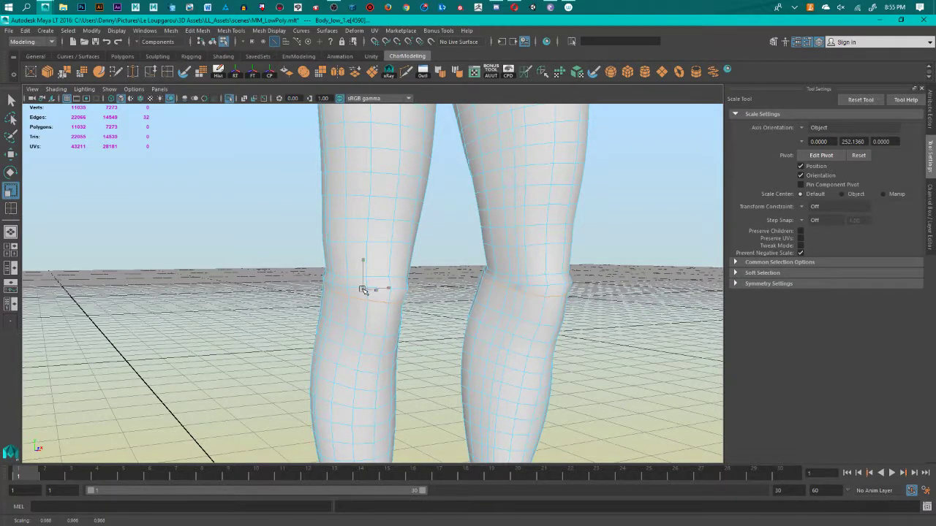
alt+drag(402, 335, 384, 343)
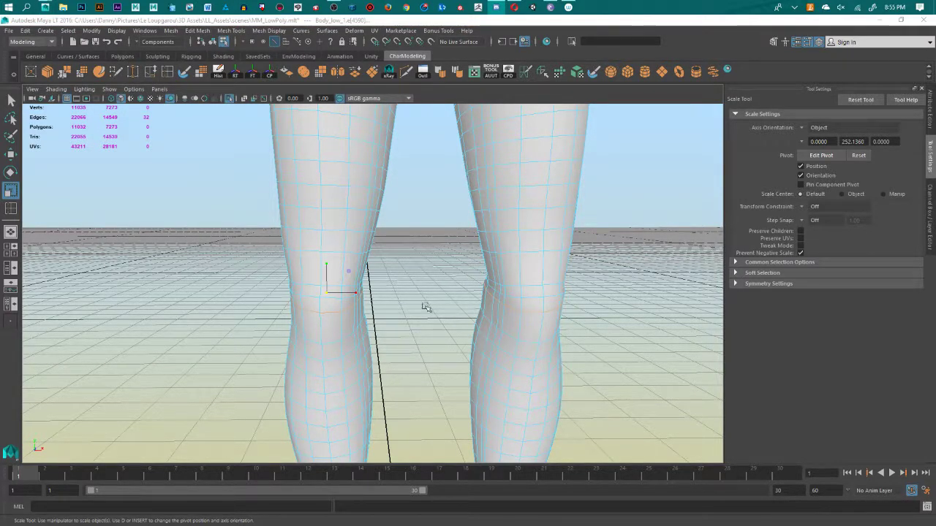
alt+drag(426, 307, 453, 316)
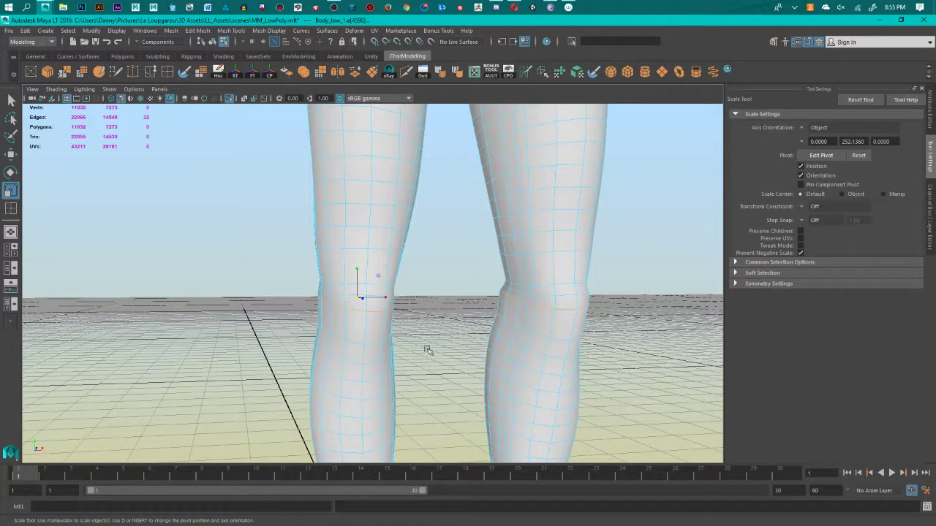
mouse_move(427, 350)
alt+mouse_down()
mouse_move(413, 292)
mouse_move(410, 307)
mouse_move(443, 340)
mouse_move(418, 388)
mouse_move(619, 388)
mouse_move(409, 363)
mouse_move(417, 346)
mouse_move(431, 360)
alt+mouse_up()
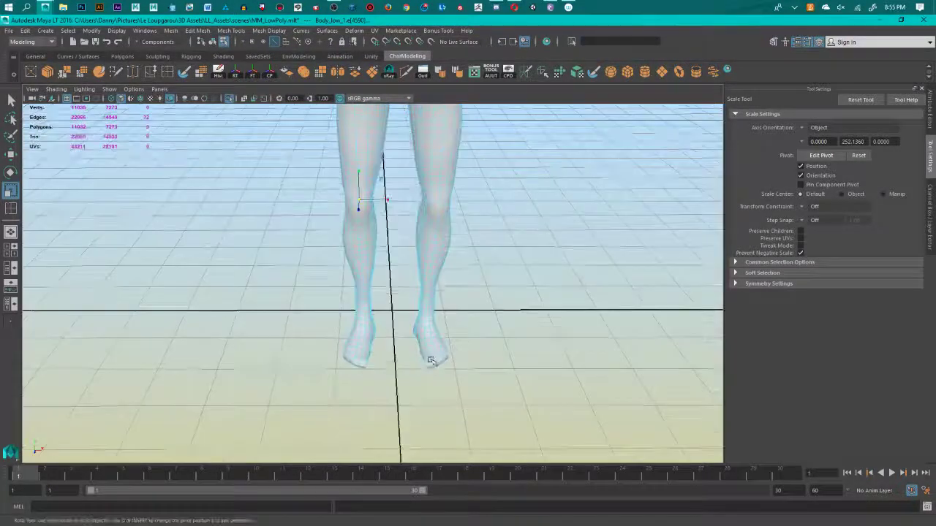
Step: Examine the edge loops around the elbow and along the arm, shoulder and chest, selecting loops to follow their flow
alt+middle_drag(405, 252, 397, 397)
alt+drag(397, 397, 416, 335)
alt+middle_drag(416, 242, 407, 390)
alt+right_drag(407, 390, 528, 378)
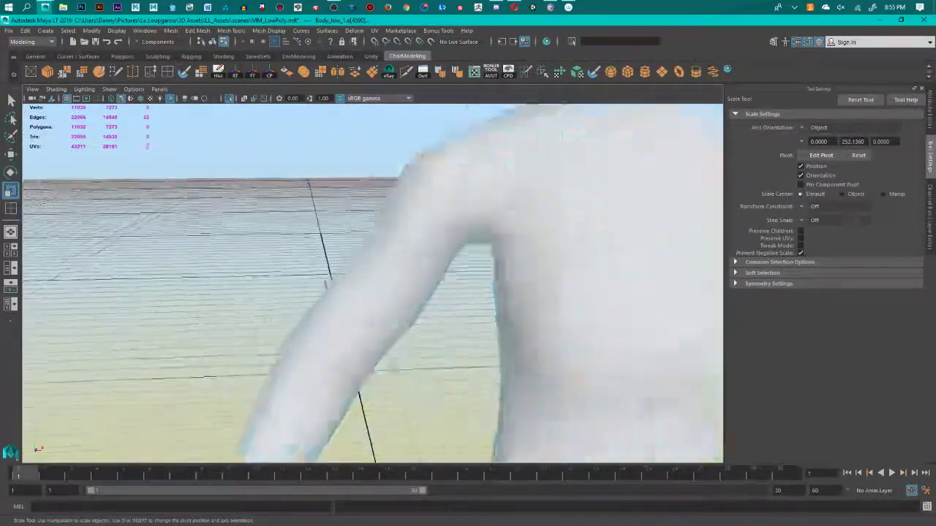
alt+middle_drag(381, 447, 416, 273)
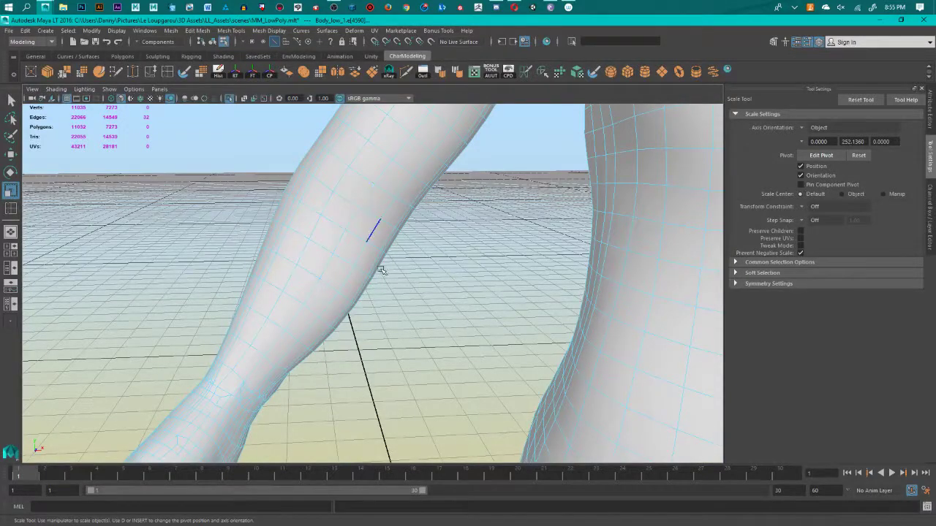
alt+drag(381, 270, 446, 300)
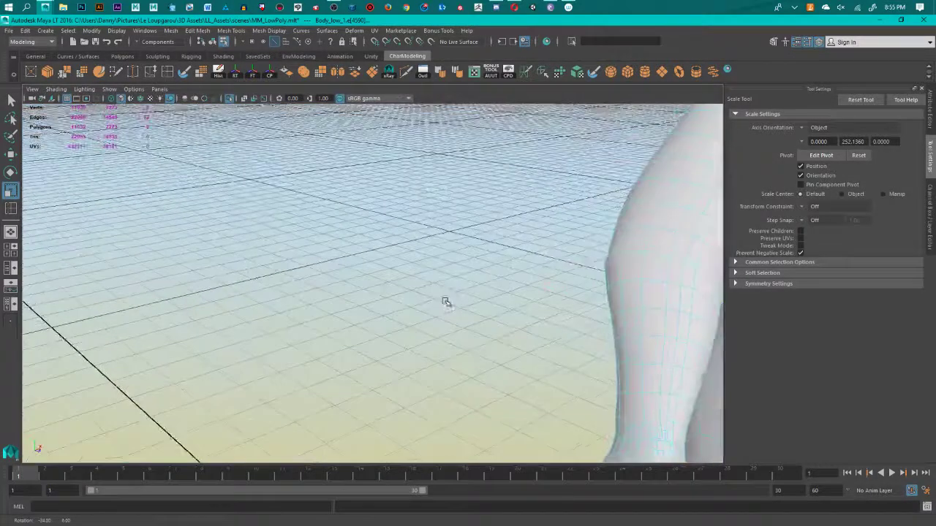
alt+middle_drag(445, 300, 226, 322)
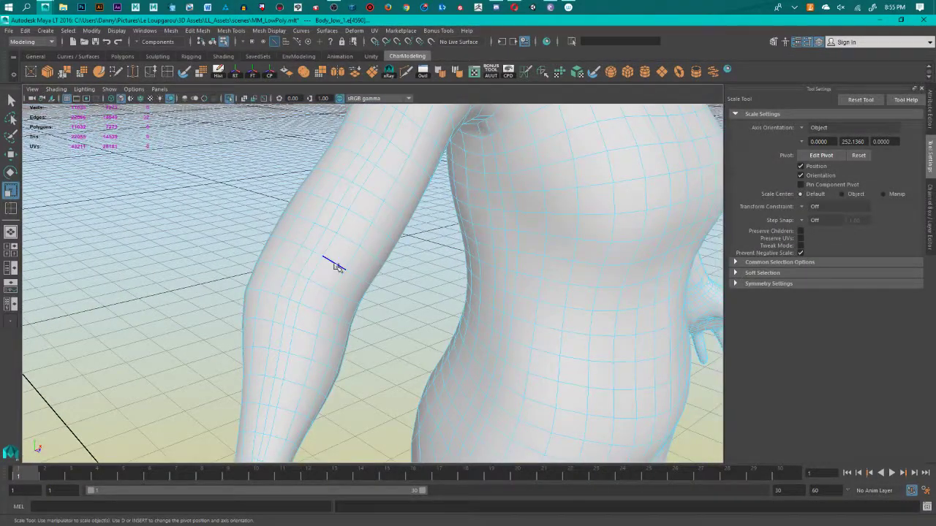
key(w)
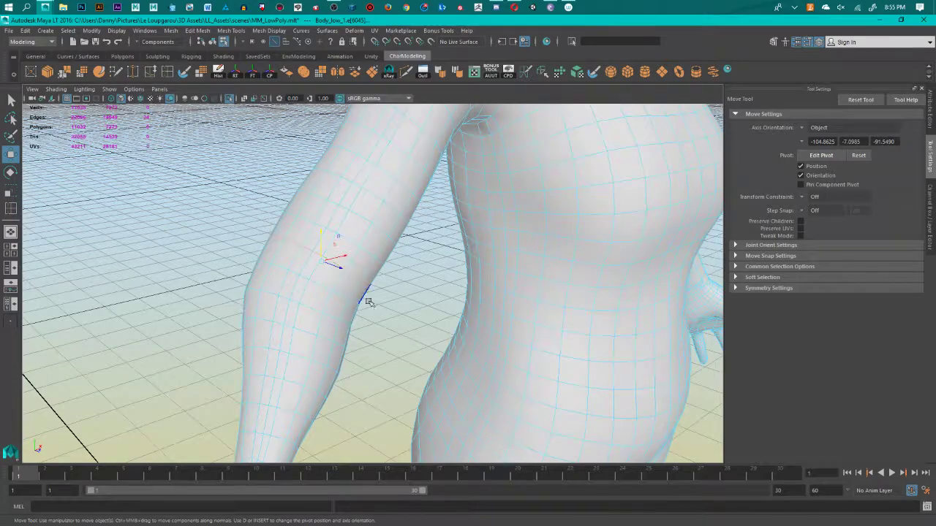
scroll(372, 305, down, 5)
alt+middle_drag(376, 313, 322, 339)
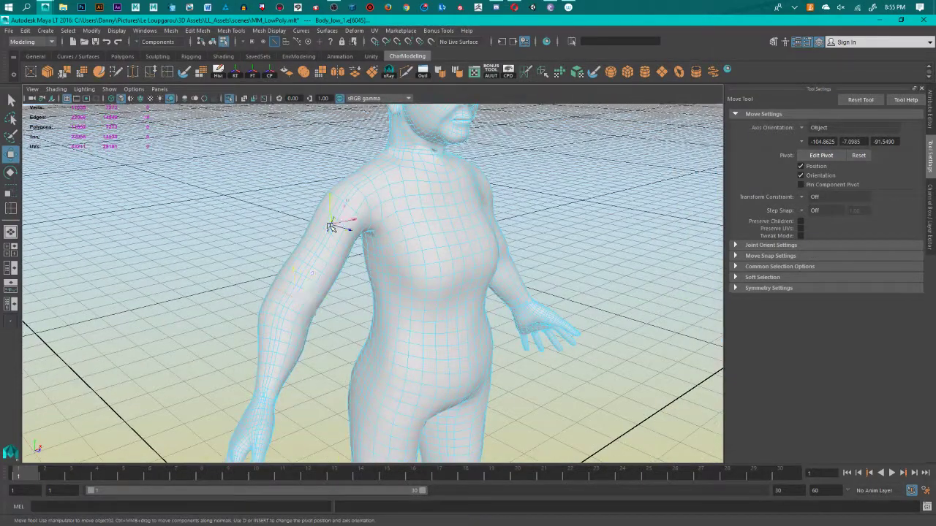
alt+drag(330, 227, 424, 354)
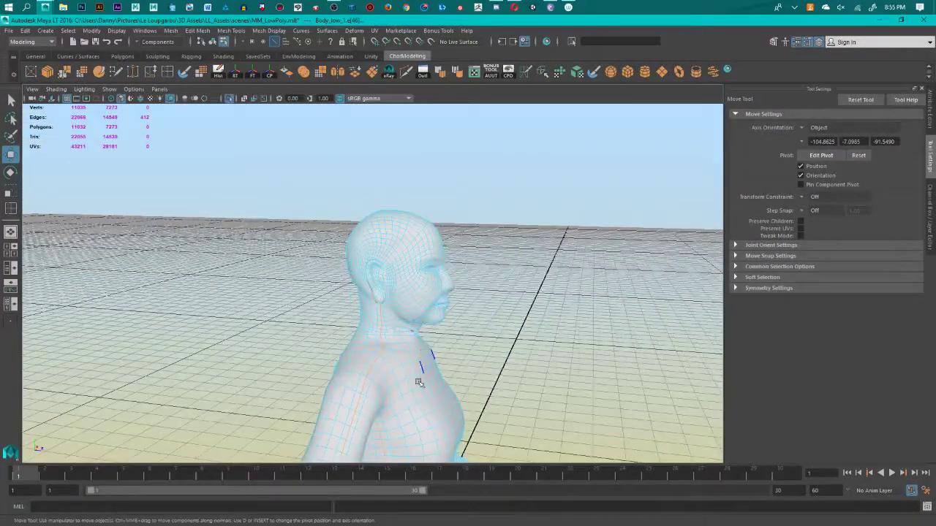
alt+middle_drag(419, 372, 416, 273)
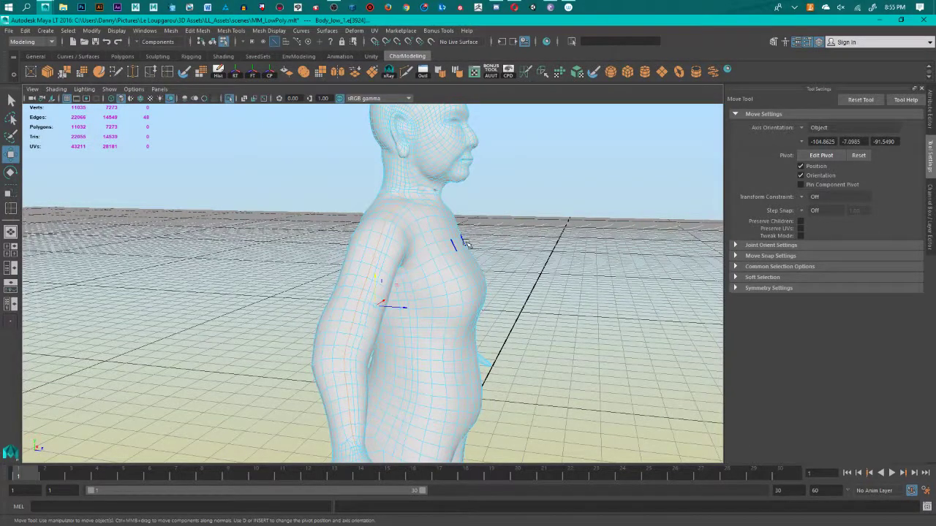
Step: Examine the mesh flow along the arm and torso and across the palm and finger bases
alt+drag(464, 243, 358, 303)
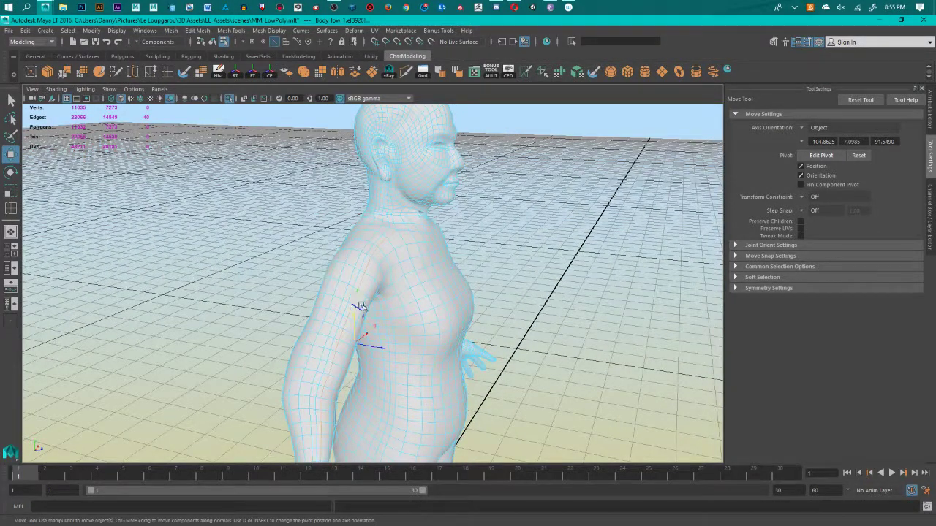
alt+middle_drag(516, 246, 531, 197)
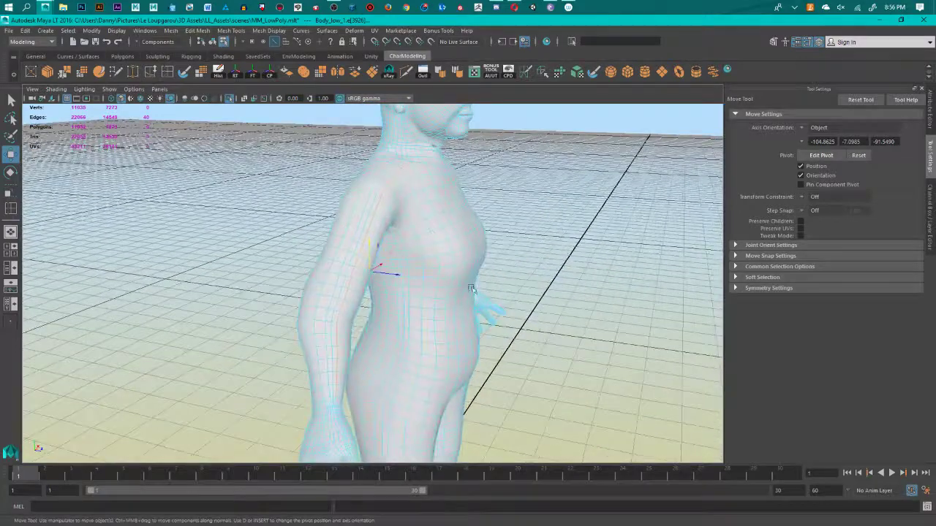
alt+right_drag(531, 197, 574, 199)
alt+middle_drag(574, 198, 577, 185)
alt+drag(346, 287, 390, 339)
click(396, 307)
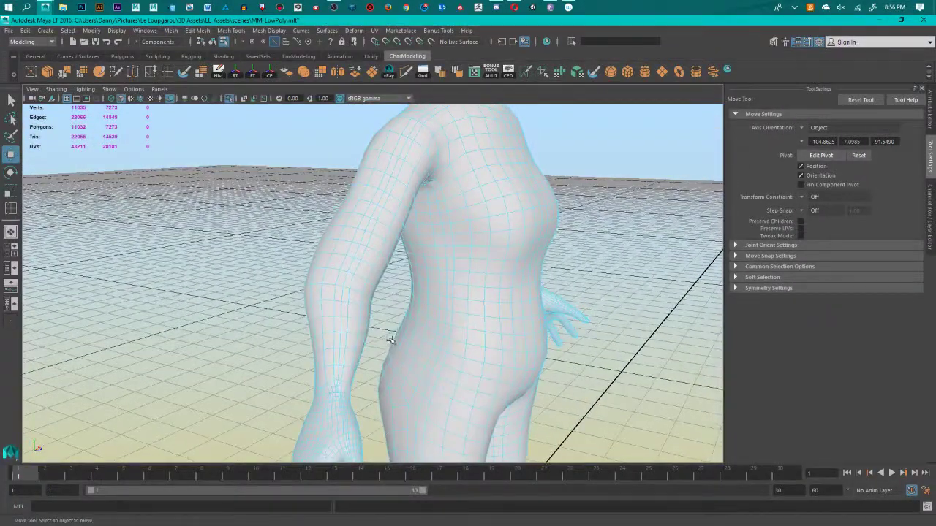
alt+middle_drag(382, 326, 443, 189)
alt+drag(461, 349, 432, 344)
scroll(434, 348, up, 5)
scroll(434, 349, down, 3)
scroll(463, 301, up, 3)
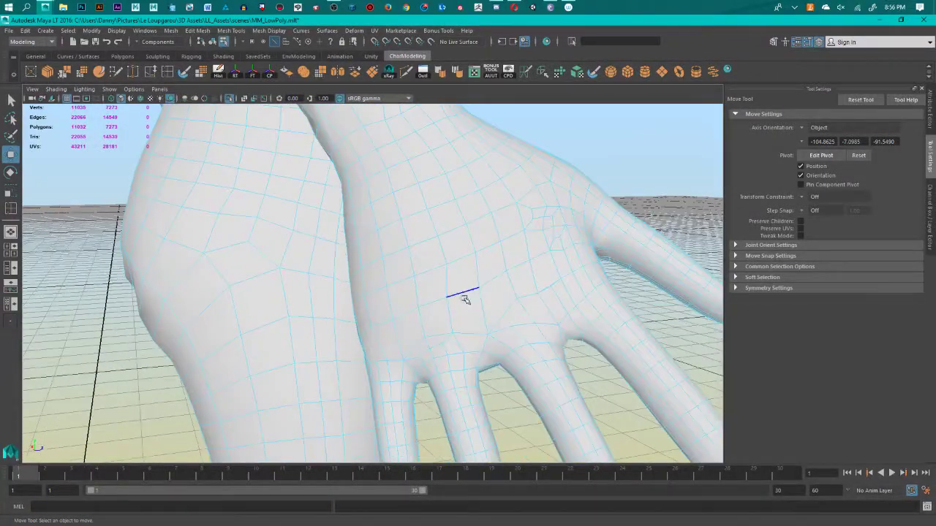
alt+middle_drag(464, 300, 434, 386)
scroll(398, 373, down, 8)
alt+drag(397, 373, 355, 335)
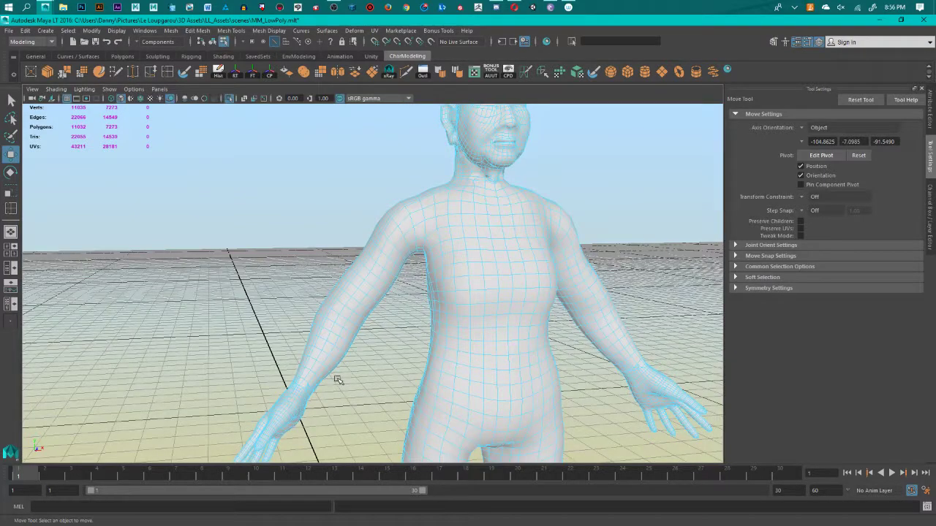
Step: Examine the topology of the shoulder, neck and face, focusing on the edge loops around the mouth
scroll(354, 342, up, 4)
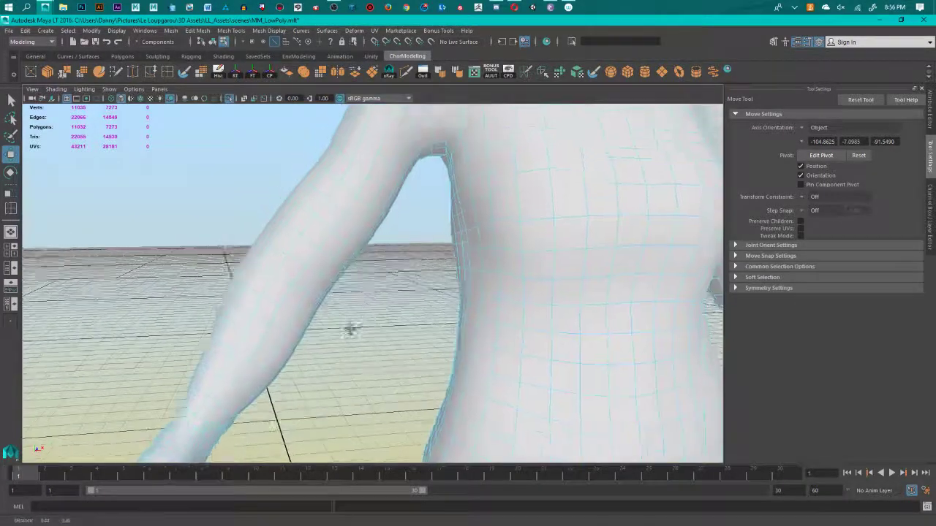
alt+drag(351, 328, 404, 296)
alt+middle_drag(404, 296, 377, 483)
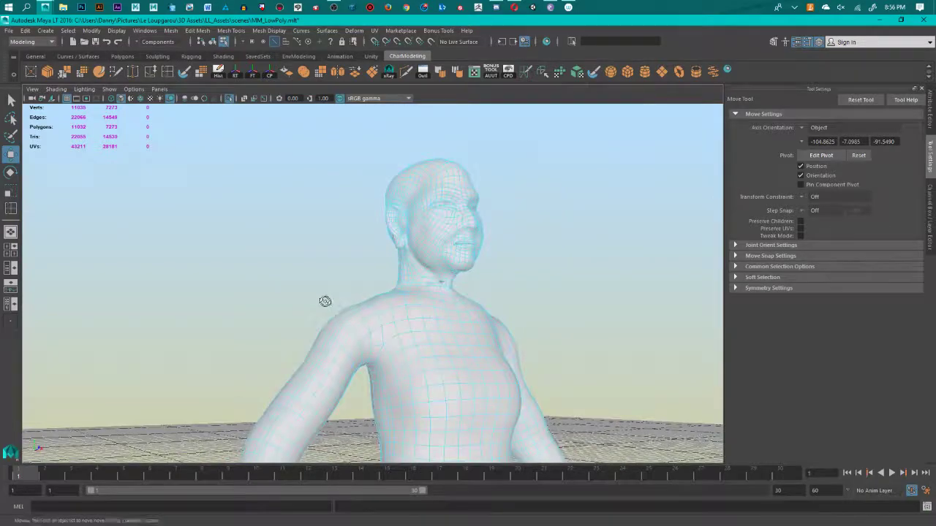
mouse_move(325, 301)
alt+mouse_down()
mouse_move(428, 320)
mouse_move(516, 299)
mouse_move(482, 329)
mouse_move(451, 330)
mouse_move(490, 319)
mouse_move(329, 317)
alt+mouse_up()
alt+middle_drag(329, 317, 331, 371)
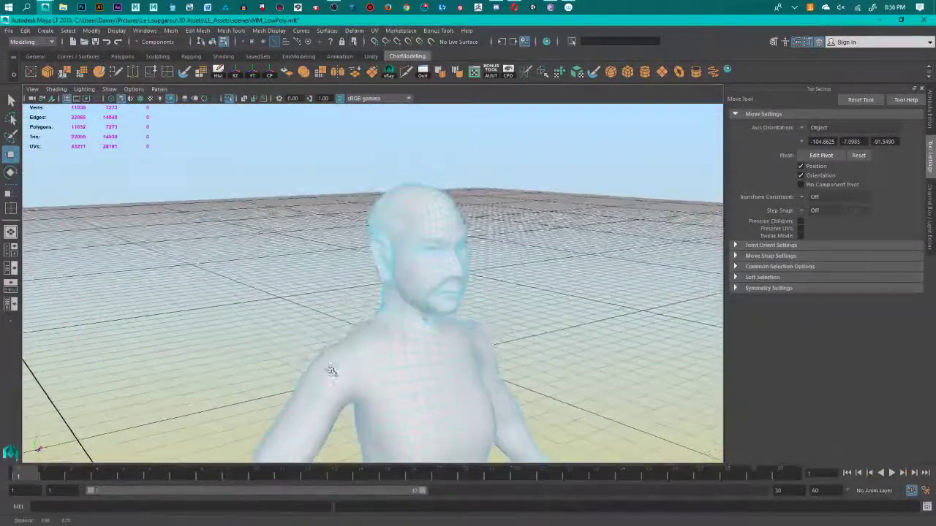
scroll(332, 371, up, 6)
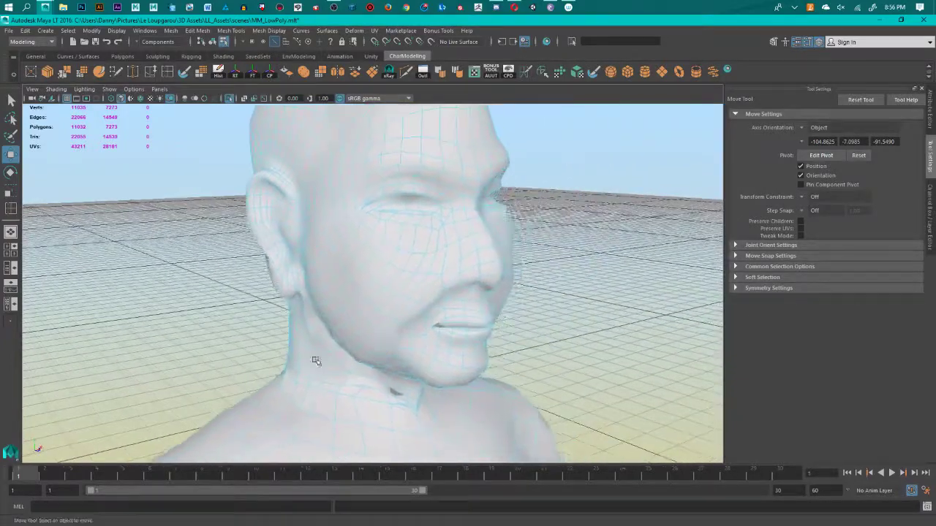
alt+drag(458, 262, 307, 281)
alt+middle_drag(308, 280, 320, 280)
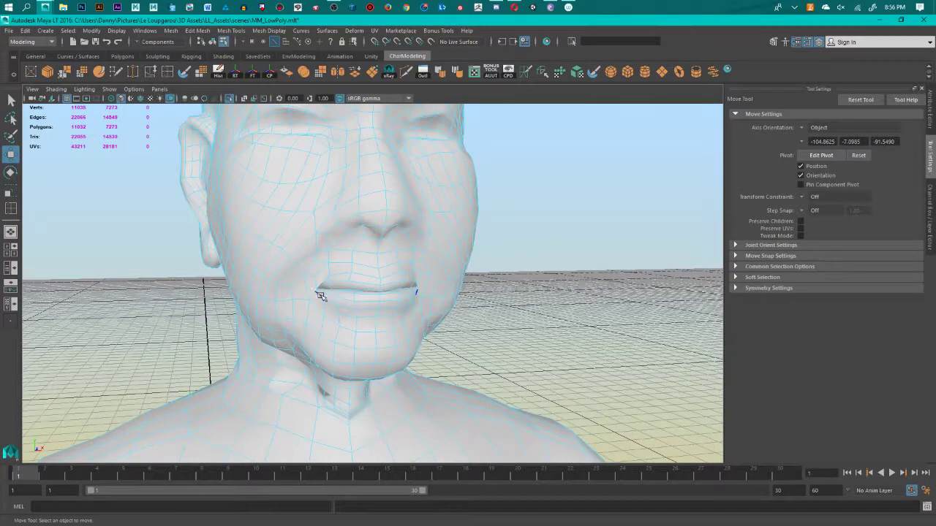
scroll(321, 295, up, 3)
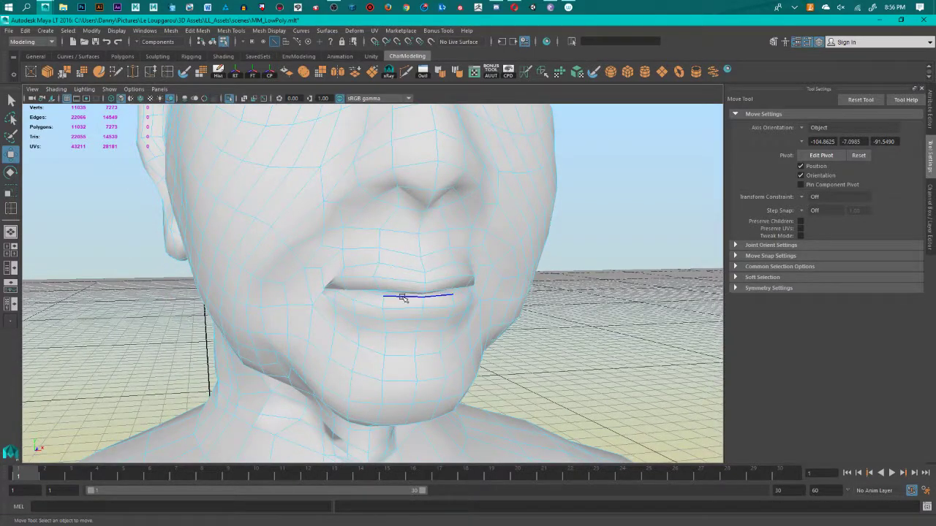
Step: Switch to face editing, enable soft selection with an adjusted falloff around the lips, and try pulling the chin faces down
right_drag(402, 297, 395, 296)
click(406, 305)
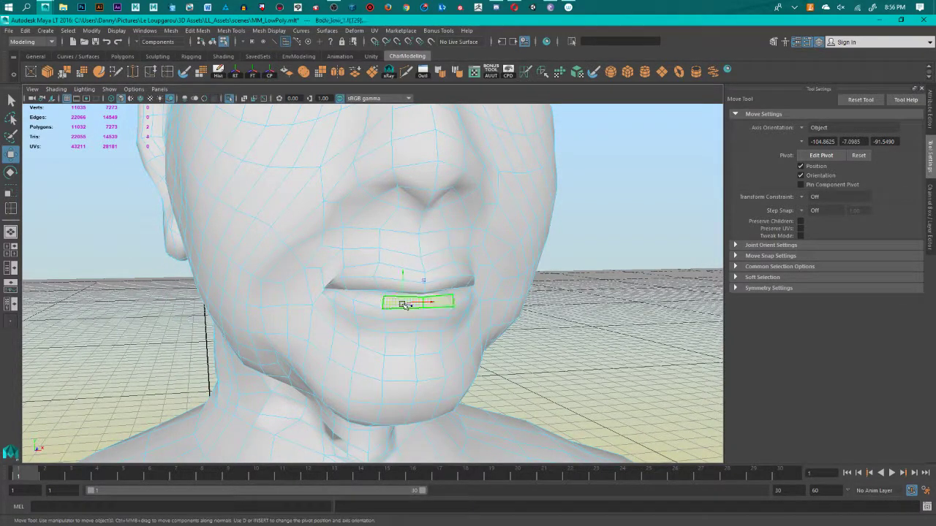
key(b)
alt+drag(418, 326, 432, 332)
drag(287, 261, 157, 318)
key(b)
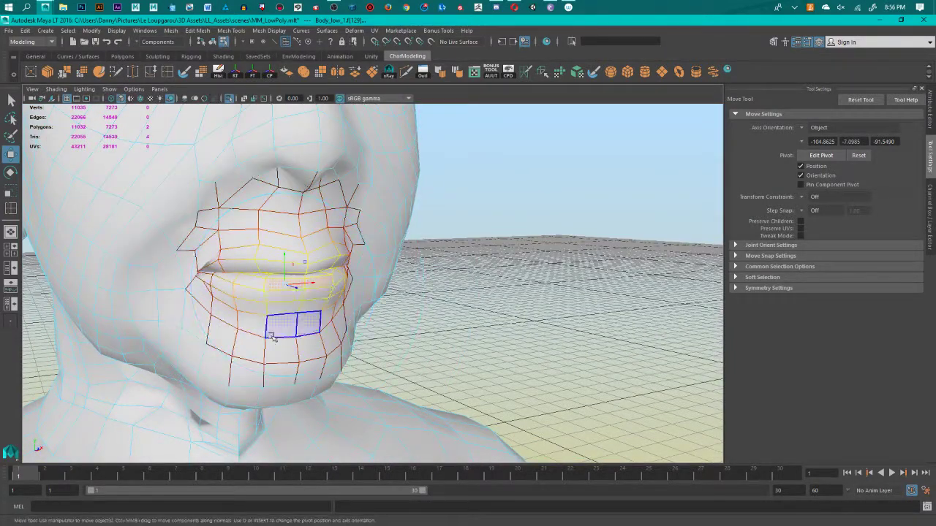
click(274, 333)
drag(282, 300, 289, 379)
Step: Try rotating the soft-selected chin faces, first with the wide falloff and again with a smaller falloff radius, undoing each rotation
alt+drag(409, 322, 497, 285)
alt+middle_drag(252, 338, 350, 333)
key(f)
scroll(405, 348, down, 5)
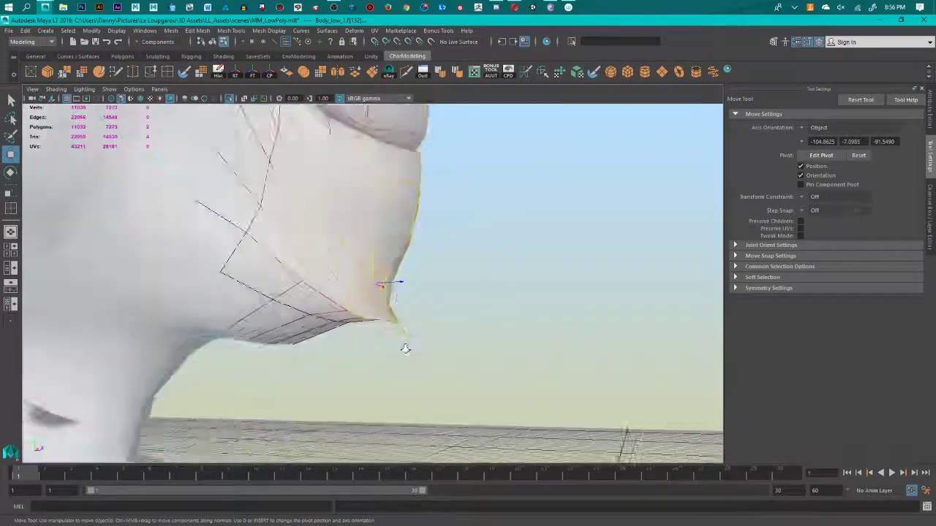
alt+drag(464, 334, 383, 360)
alt+drag(428, 314, 459, 292)
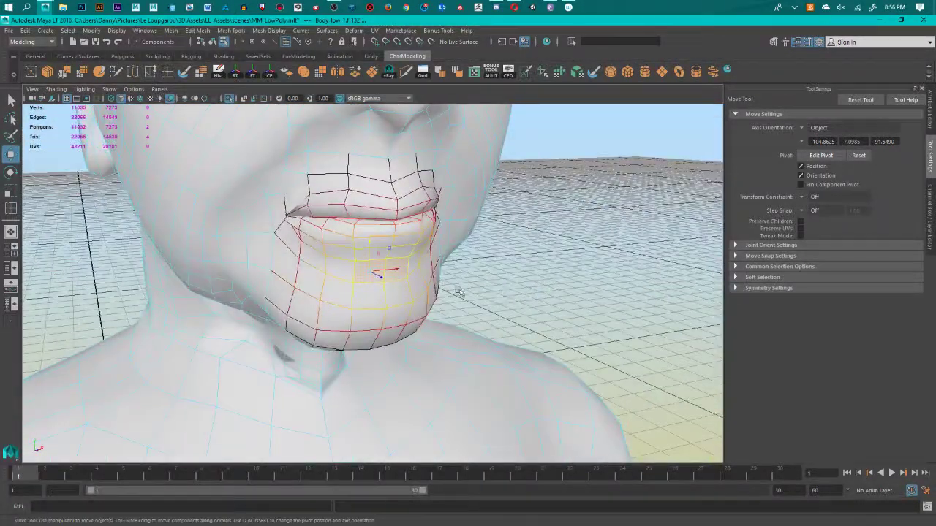
key(e)
drag(376, 279, 381, 285)
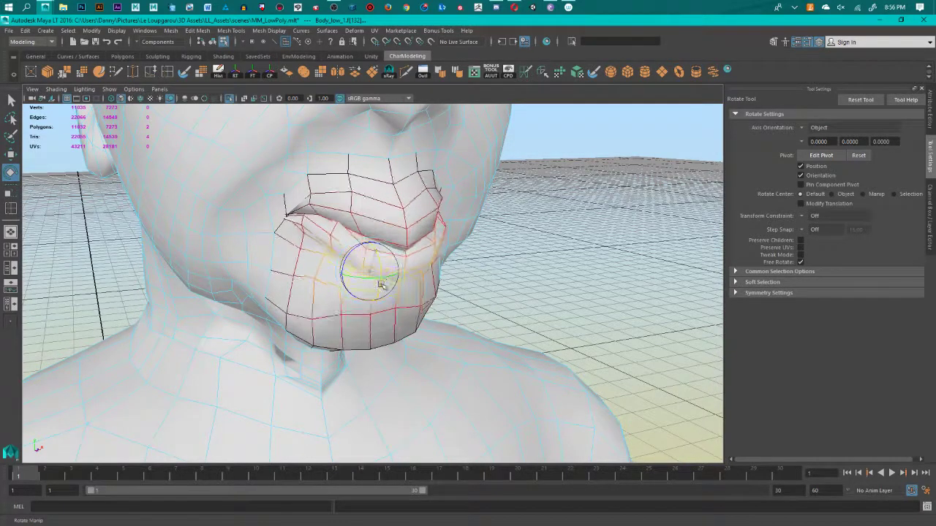
key(ctrl+z)
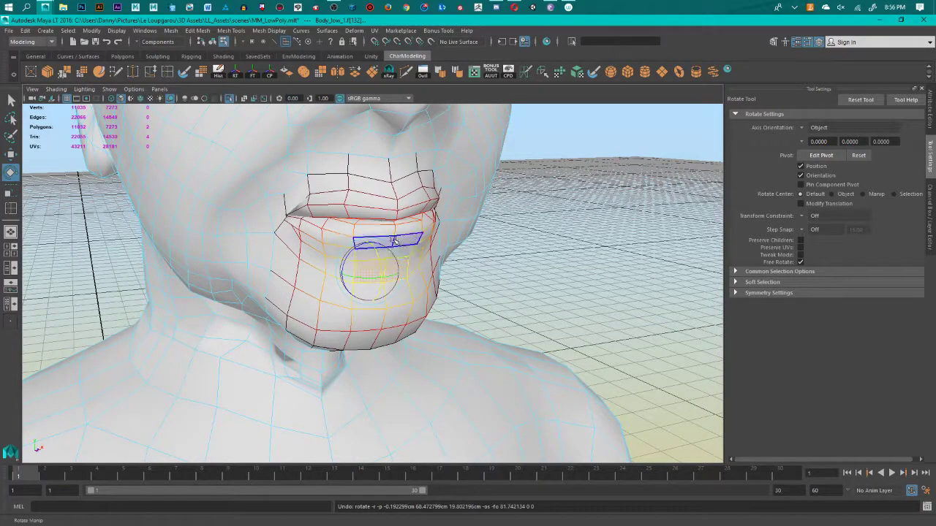
drag(393, 241, 367, 253)
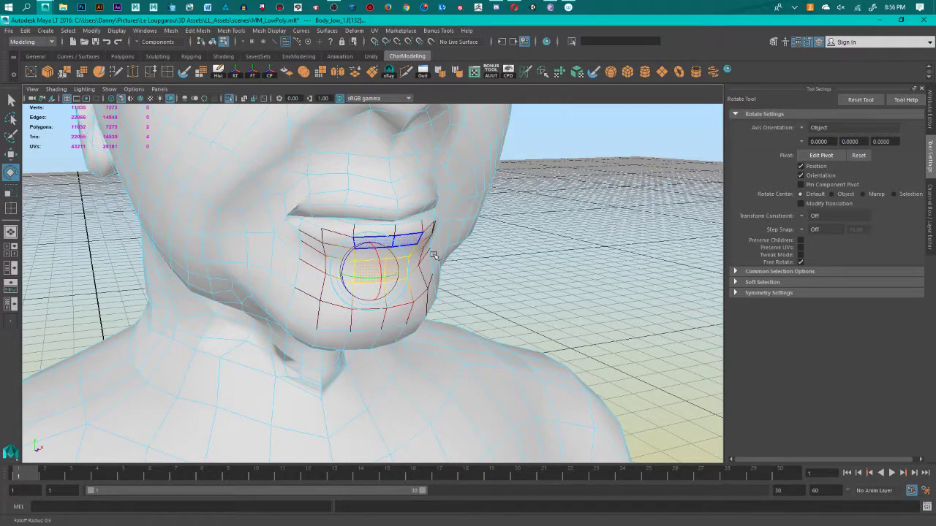
drag(386, 338, 385, 320)
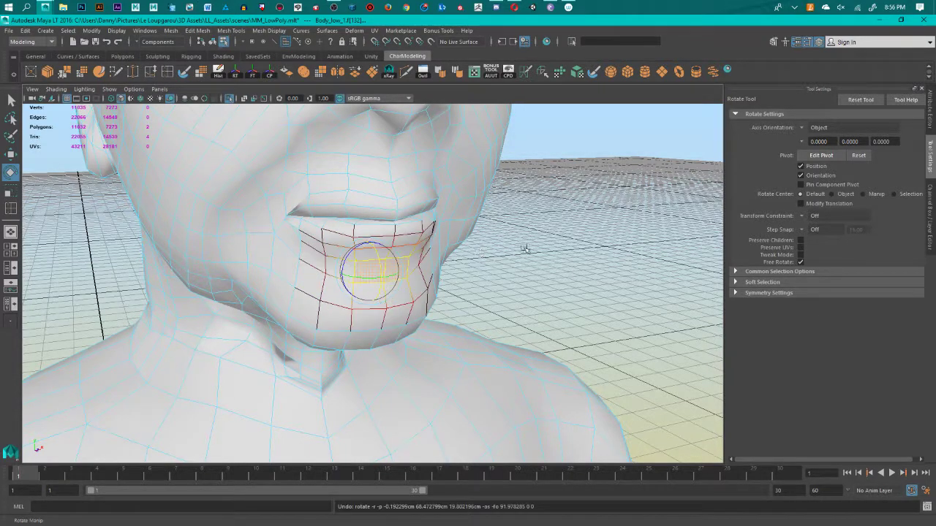
Step: Select the faces along the lower lip with soft selection and try moving them down to test the mouth deformation
mouse_move(524, 249)
alt+mouse_down()
mouse_move(531, 269)
mouse_move(512, 257)
alt+mouse_up()
click(531, 271)
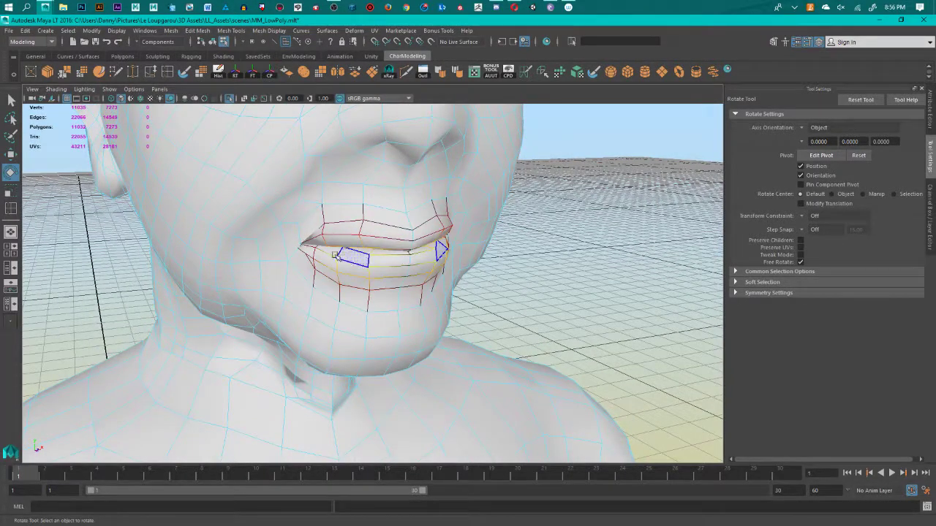
click(351, 258)
double_click(406, 263)
key(w)
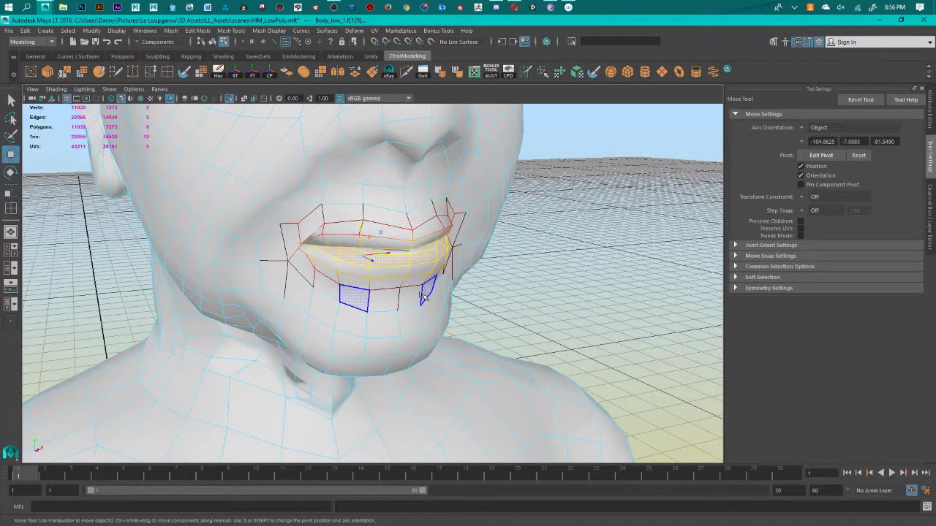
drag(363, 231, 363, 260)
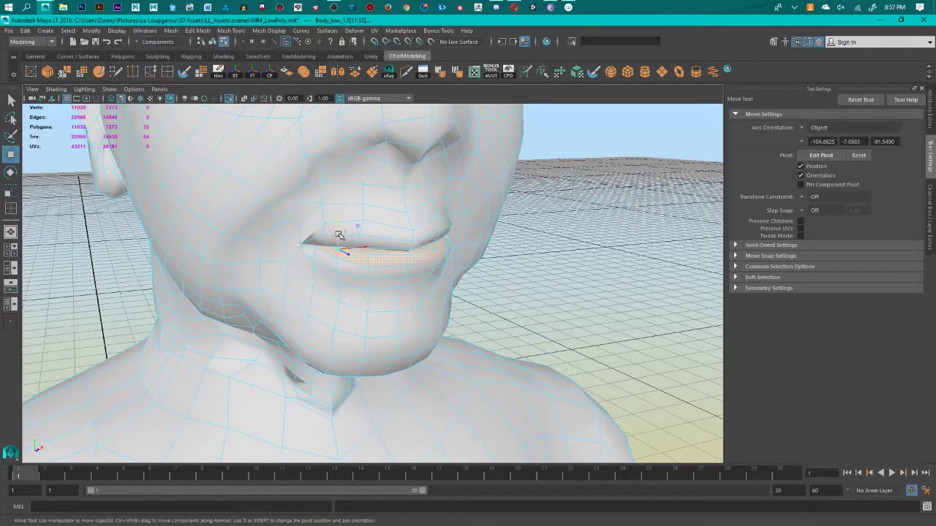
Step: Select the face strip inside the mouth opening, move its two centre faces down, and clear the selection
alt+drag(339, 234, 350, 214)
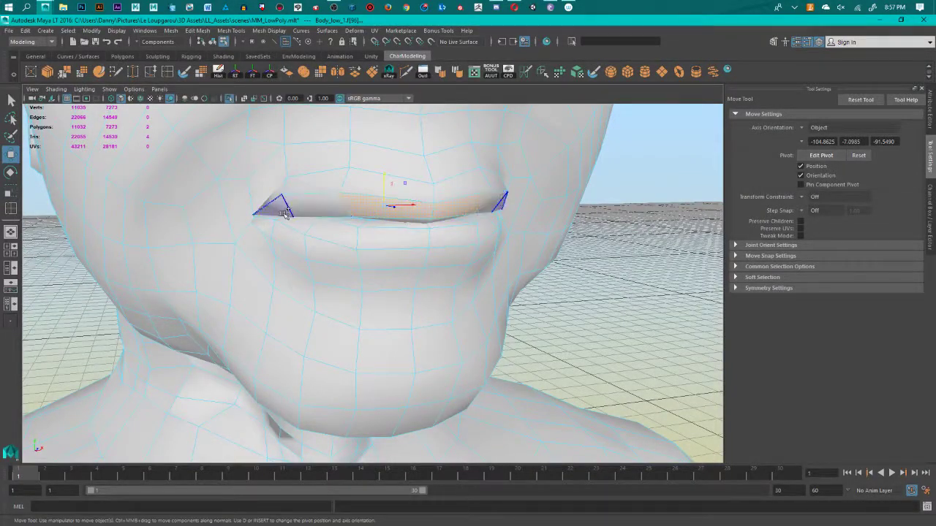
shift+double_click(285, 212)
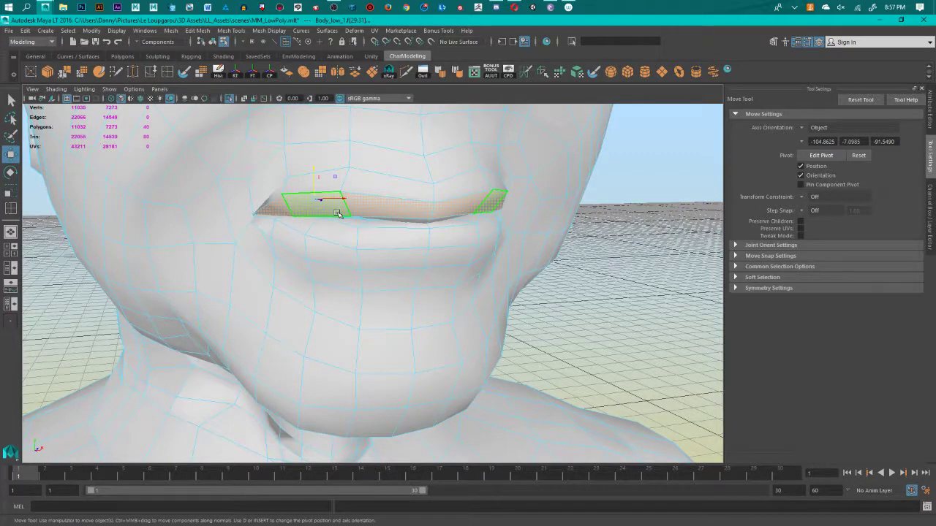
alt+drag(441, 237, 529, 253)
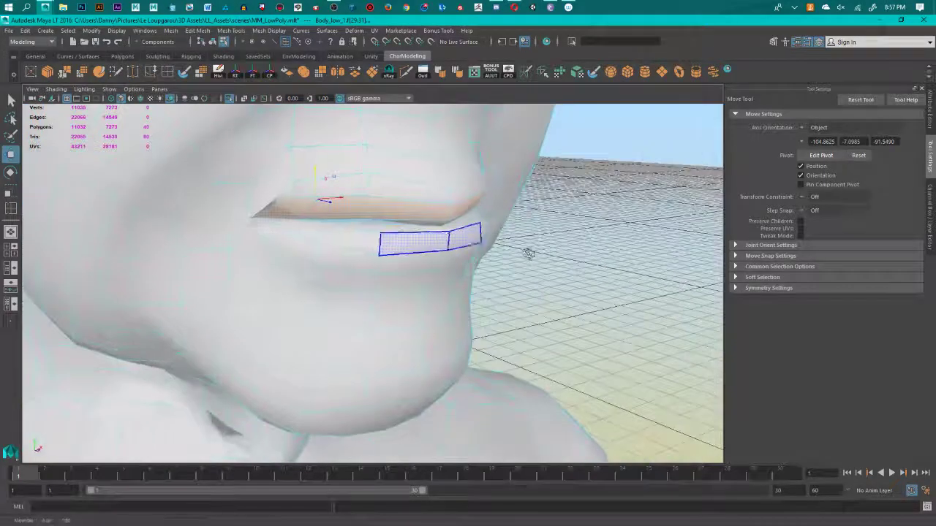
click(440, 221)
alt+drag(440, 224, 392, 233)
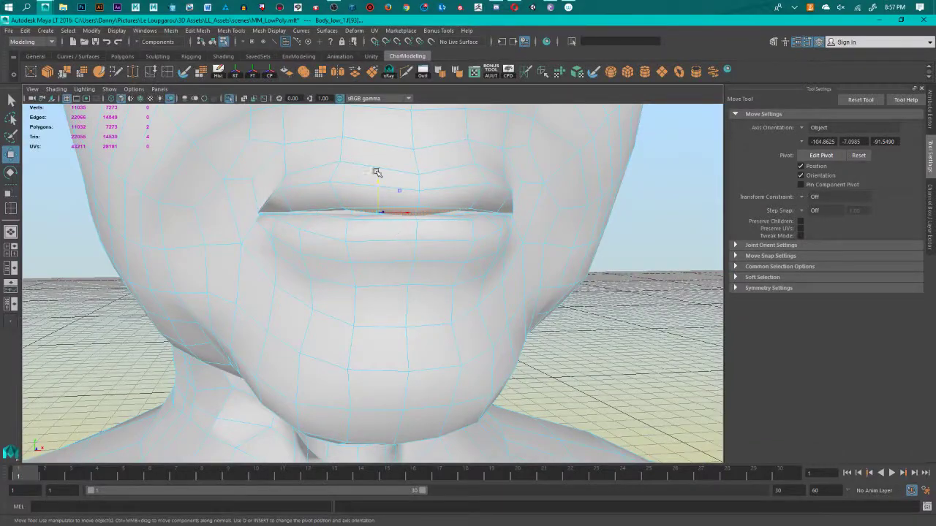
drag(377, 189, 380, 220)
click(109, 330)
Step: Switch to vertex editing and move the mouth-corner vertices back toward the cheek
scroll(144, 334, down, 6)
alt+drag(144, 334, 391, 312)
alt+right_drag(391, 313, 461, 368)
alt+drag(461, 368, 436, 334)
alt+middle_drag(436, 334, 476, 375)
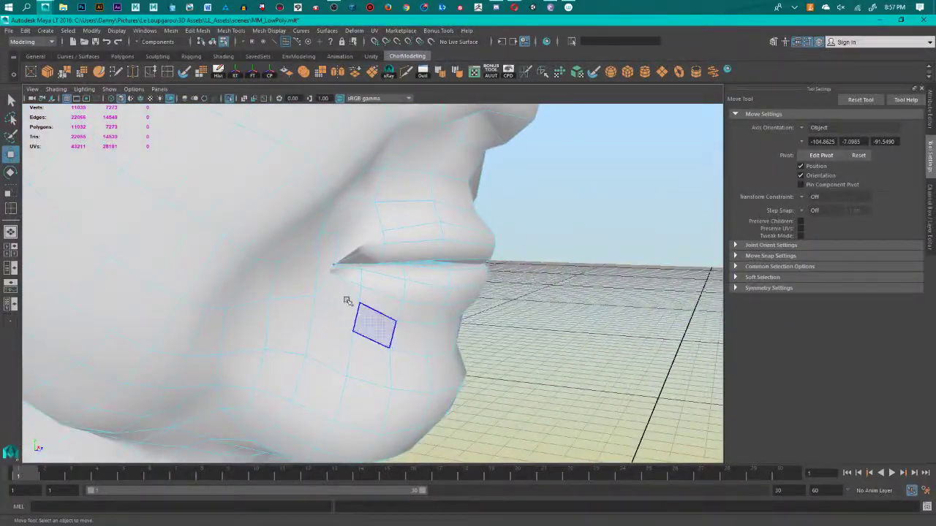
alt+drag(349, 303, 304, 261)
right_click(305, 260)
right_drag(264, 242, 257, 254)
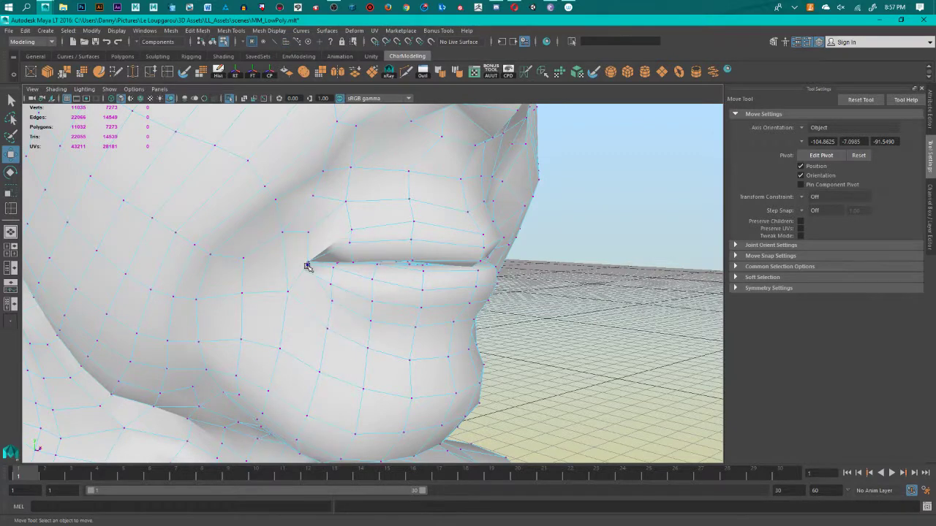
click(289, 289)
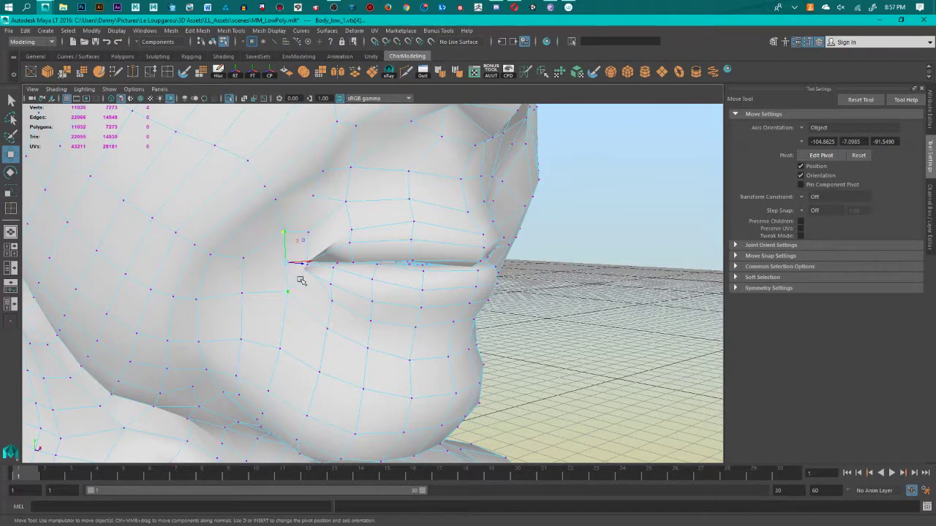
alt+drag(293, 289, 283, 257)
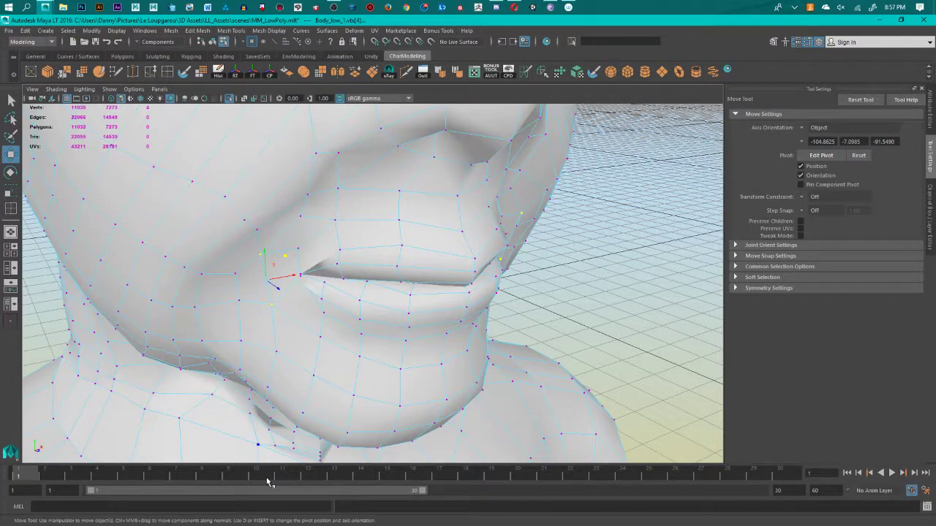
alt+drag(573, 257, 394, 318)
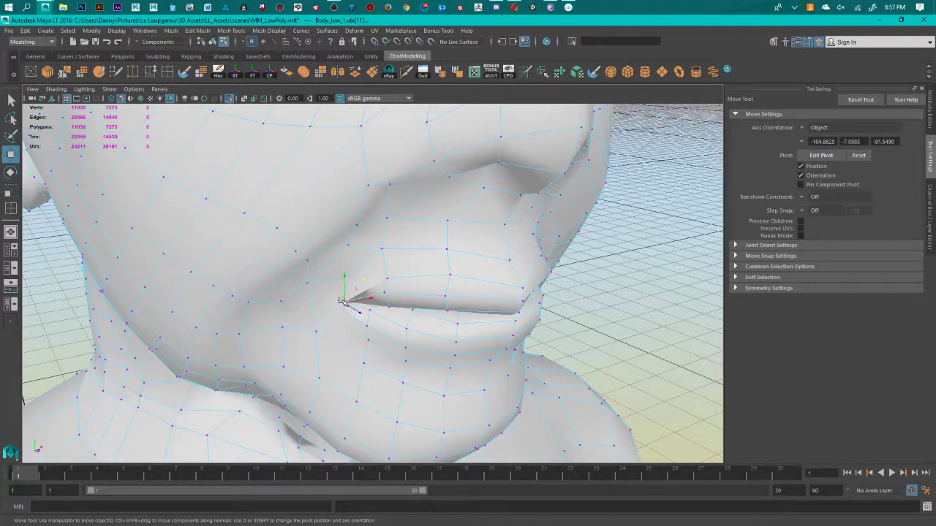
drag(340, 300, 382, 313)
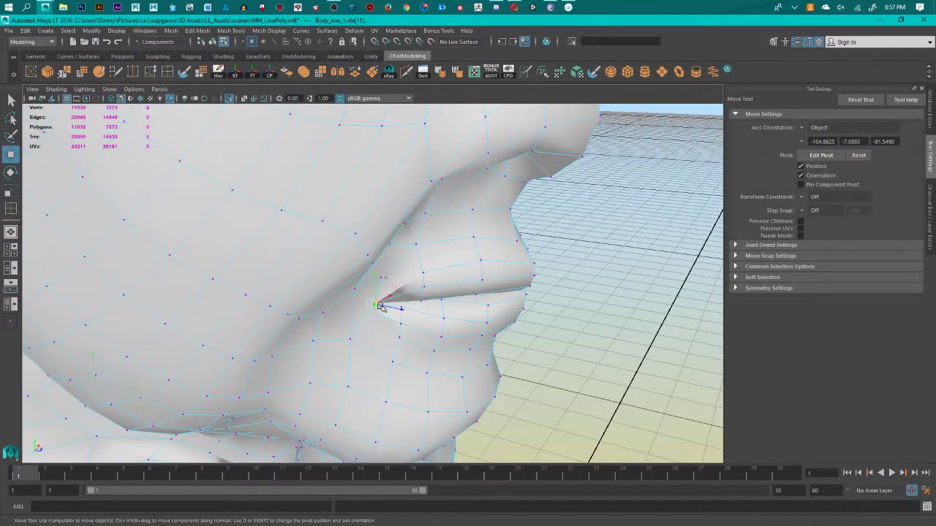
middle_drag(398, 311, 376, 309)
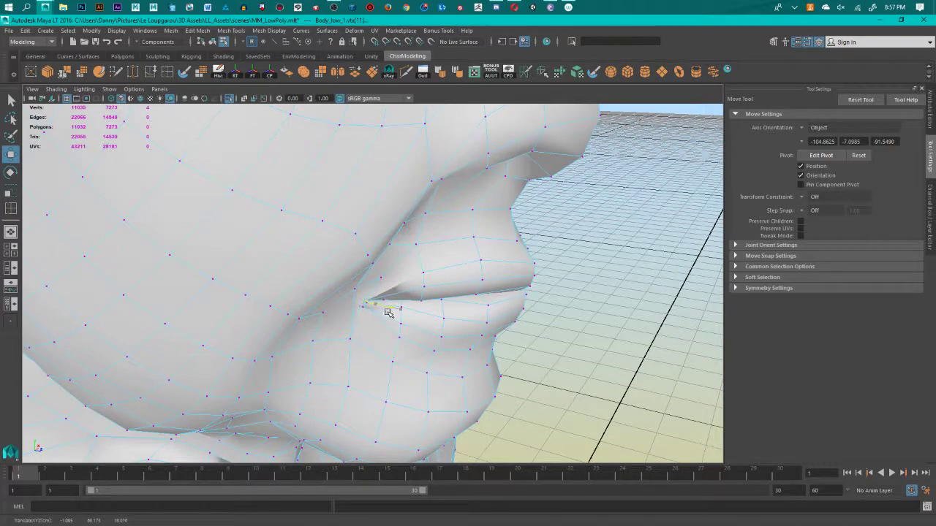
Step: Review the mesh from the head and torso down to the lower legs and feet
alt+drag(444, 346, 442, 387)
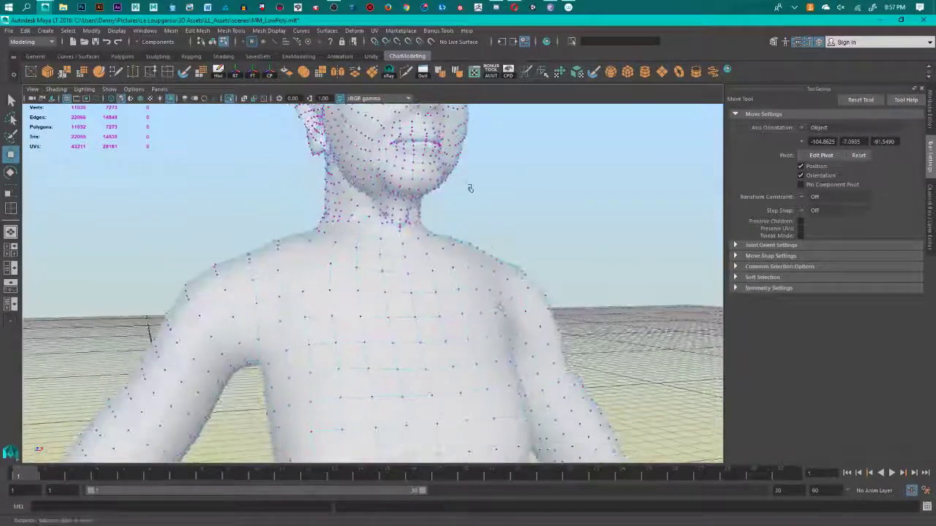
alt+drag(328, 288, 364, 369)
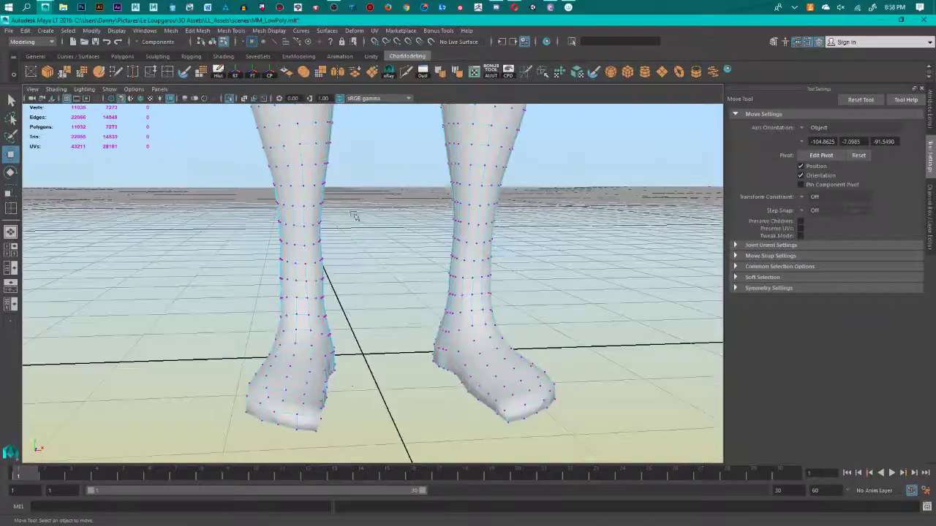
Step: Examine the vertex layout around the legs and knees, along the arm, and on the palm and fingers of the hand
alt+right_drag(354, 216, 461, 287)
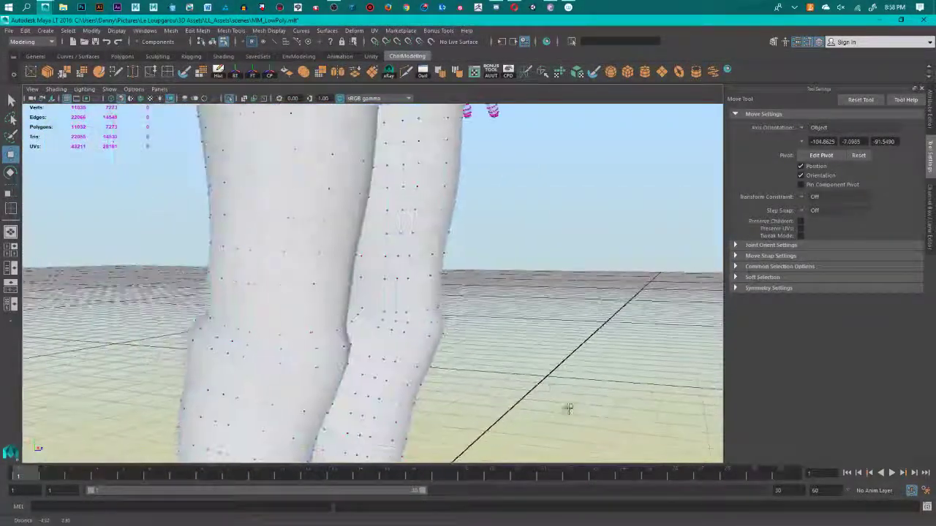
alt+middle_drag(570, 409, 596, 508)
alt+drag(238, 303, 380, 308)
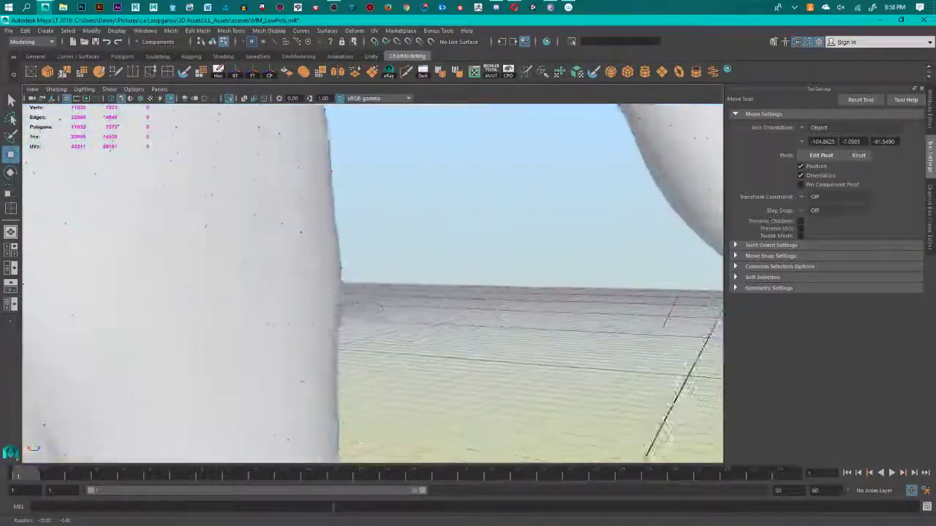
scroll(453, 340, down, 6)
alt+drag(453, 341, 326, 381)
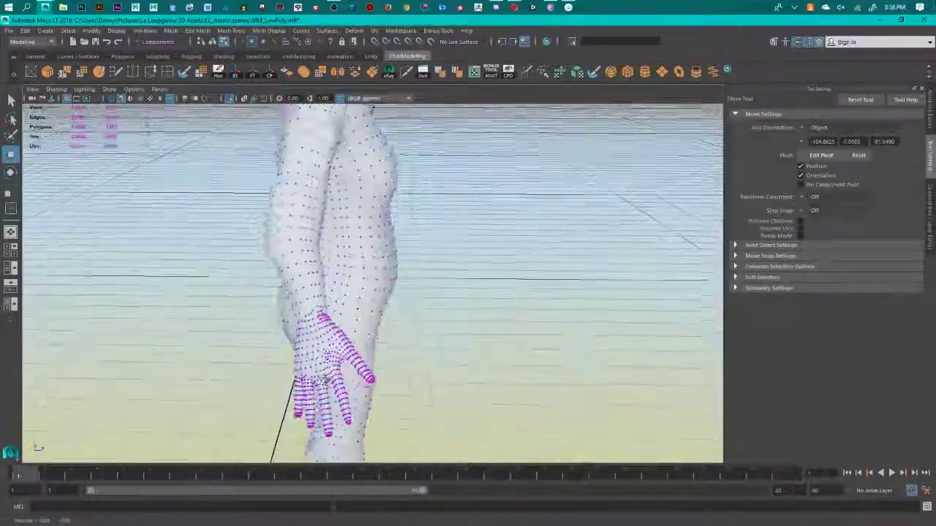
alt+middle_drag(374, 506, 409, 391)
scroll(410, 391, up, 9)
alt+drag(553, 373, 446, 362)
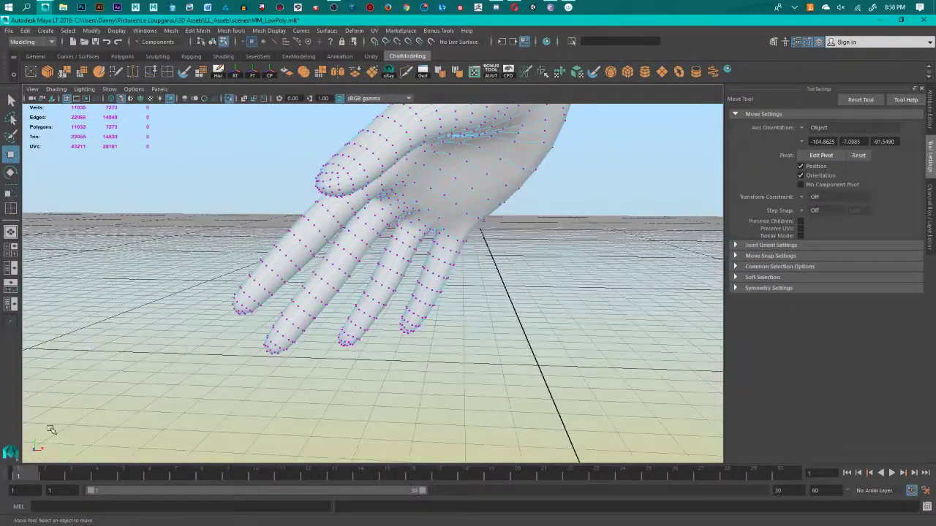
click(514, 7)
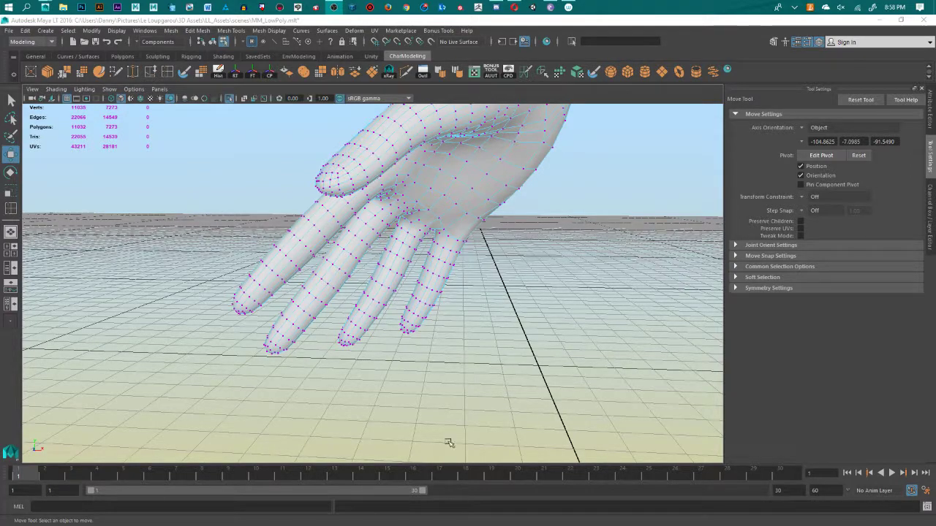
Step: Review the mesh flow of the whole figure, from the legs and hips up to the torso, arms and head
scroll(507, 263, down, 15)
alt+middle_drag(531, 263, 529, 335)
scroll(562, 304, up, 6)
alt+drag(563, 305, 289, 322)
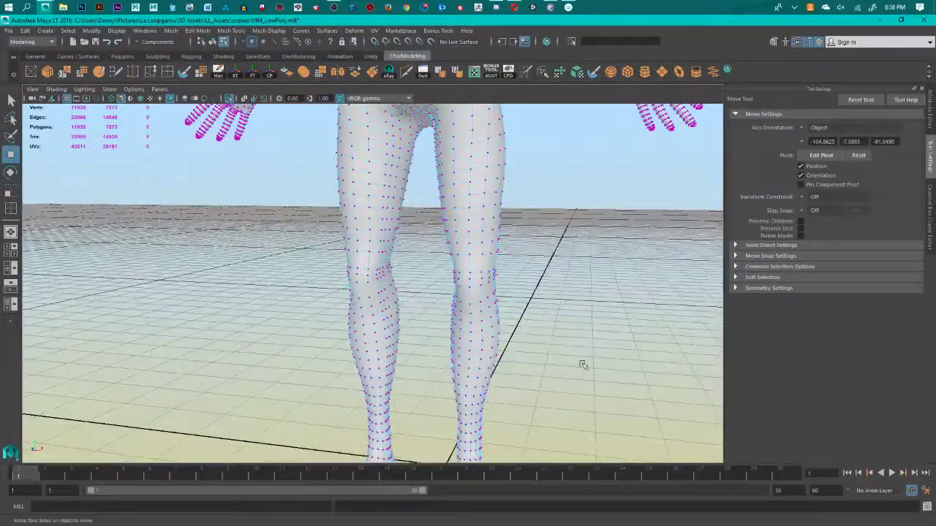
alt+middle_drag(583, 364, 553, 147)
scroll(553, 168, up, 1)
alt+middle_drag(523, 209, 507, 401)
alt+middle_drag(541, 252, 547, 429)
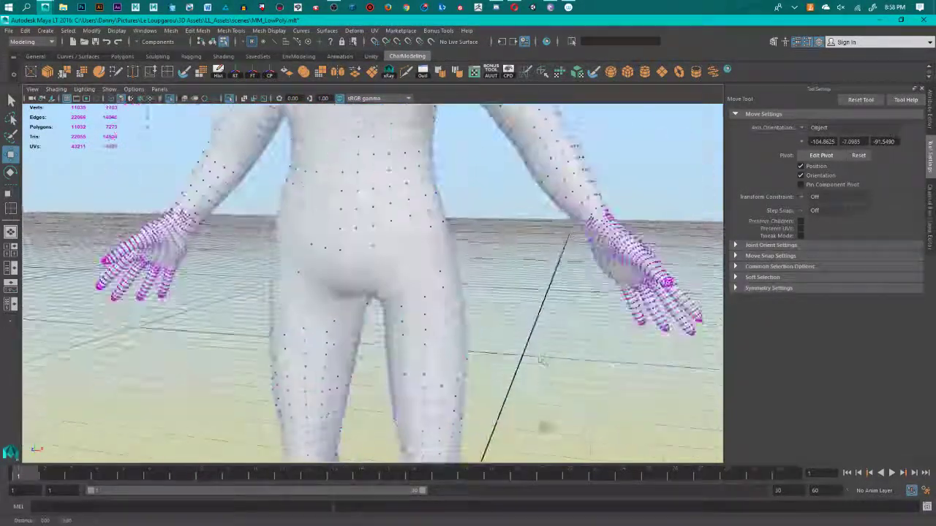
alt+middle_drag(525, 228, 520, 262)
alt+drag(520, 261, 534, 303)
scroll(472, 288, down, 2)
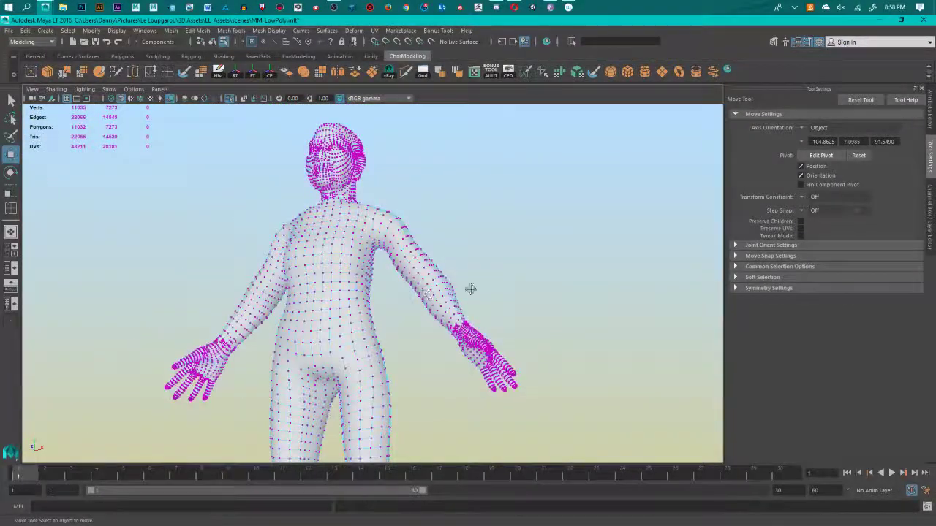
alt+middle_drag(472, 288, 564, 269)
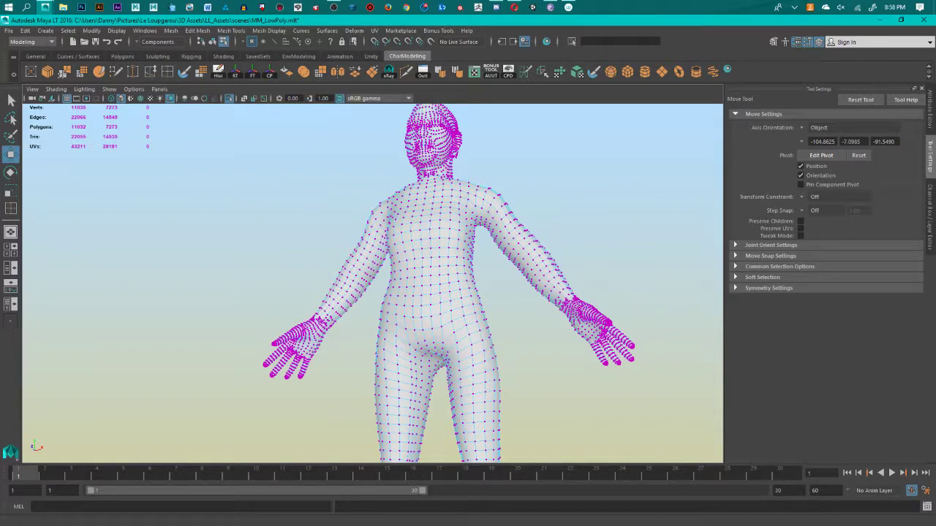